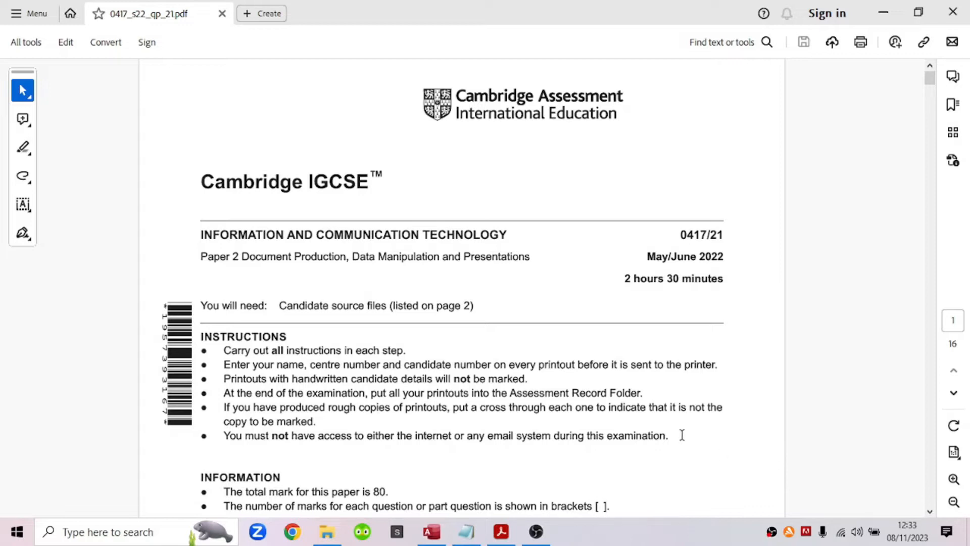
Step: Read the exam paper's cover details and the Task 3 database instructions about importing J2221BOOKINGS.csv
{"action": "left_click_drag", "start_coordinate": [200, 257], "coordinate": [292, 260]}
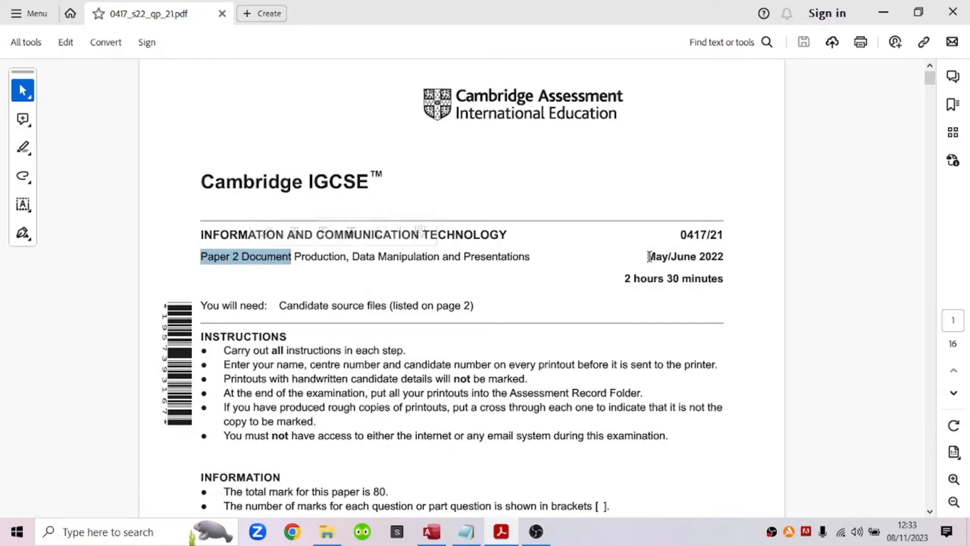
{"action": "left_click_drag", "start_coordinate": [649, 257], "coordinate": [729, 237]}
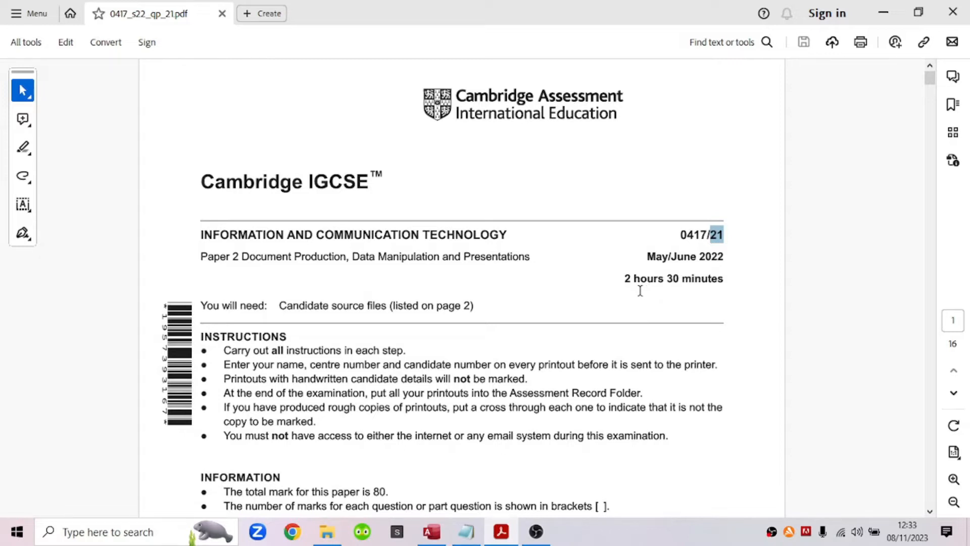
{"action": "left_click_drag", "start_coordinate": [930, 84], "coordinate": [960, 218]}
{"action": "scroll", "coordinate": [960, 218], "scroll_direction": "down", "scroll_amount": 3}
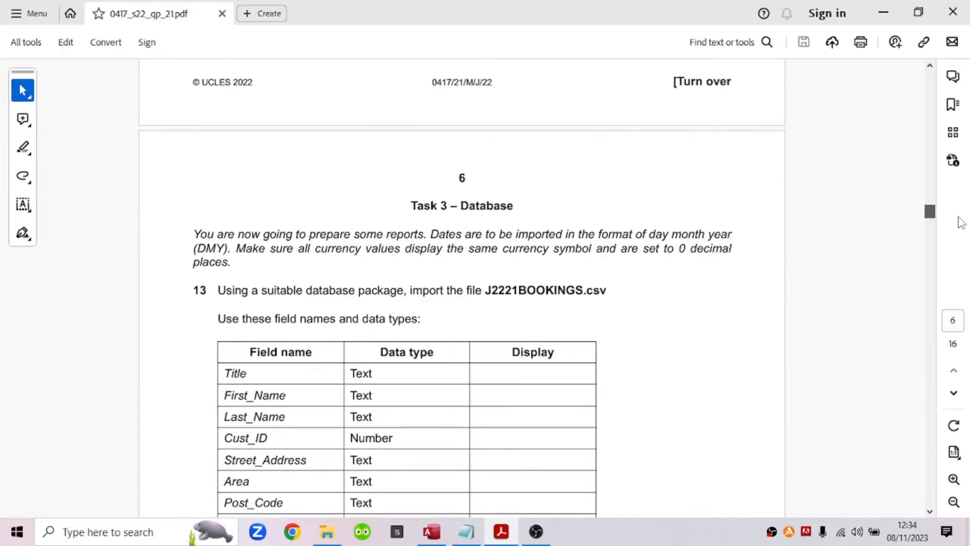
{"action": "left_click_drag", "start_coordinate": [409, 209], "coordinate": [508, 210]}
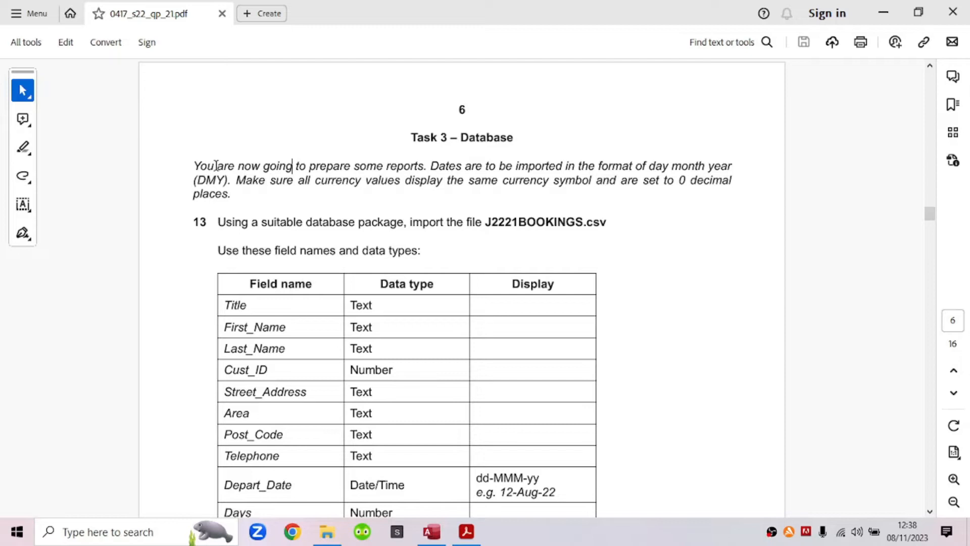
{"action": "left_click_drag", "start_coordinate": [194, 165], "coordinate": [710, 169]}
{"action": "left_click_drag", "start_coordinate": [236, 180], "coordinate": [709, 182]}
{"action": "left_click", "coordinate": [409, 223]}
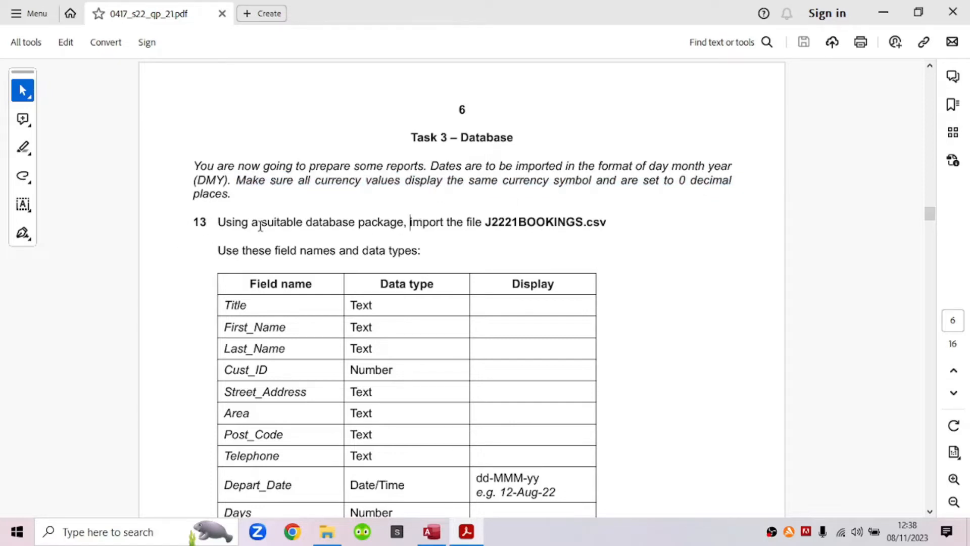
{"action": "left_click_drag", "start_coordinate": [465, 222], "coordinate": [530, 223]}
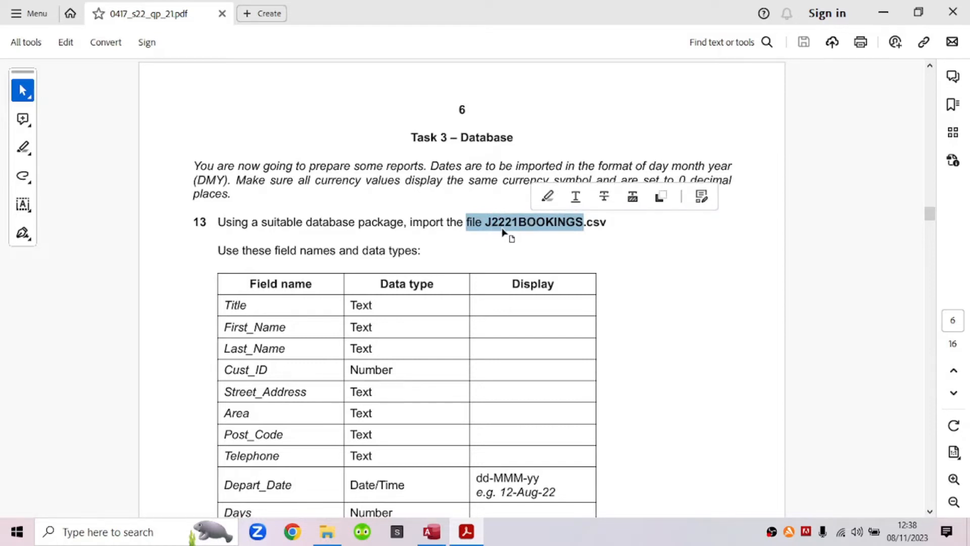
{"action": "mouse_move", "coordinate": [611, 224]}
{"action": "left_mouse_down"}
{"action": "mouse_move", "coordinate": [320, 230]}
{"action": "mouse_move", "coordinate": [219, 249]}
{"action": "mouse_move", "coordinate": [216, 226]}
{"action": "left_mouse_up"}
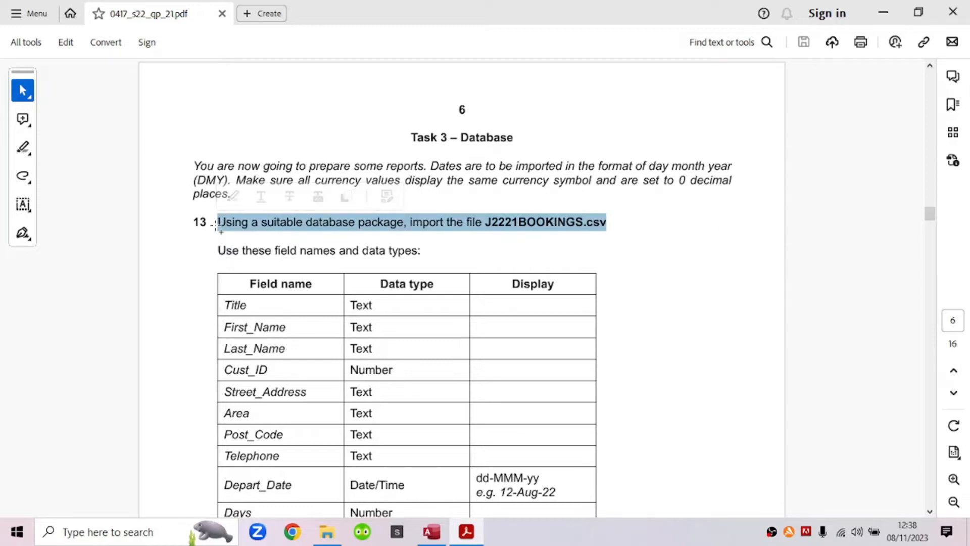
Step: Switch to Access and start a text file import from a new data source
{"action": "mouse_move", "coordinate": [328, 540]}
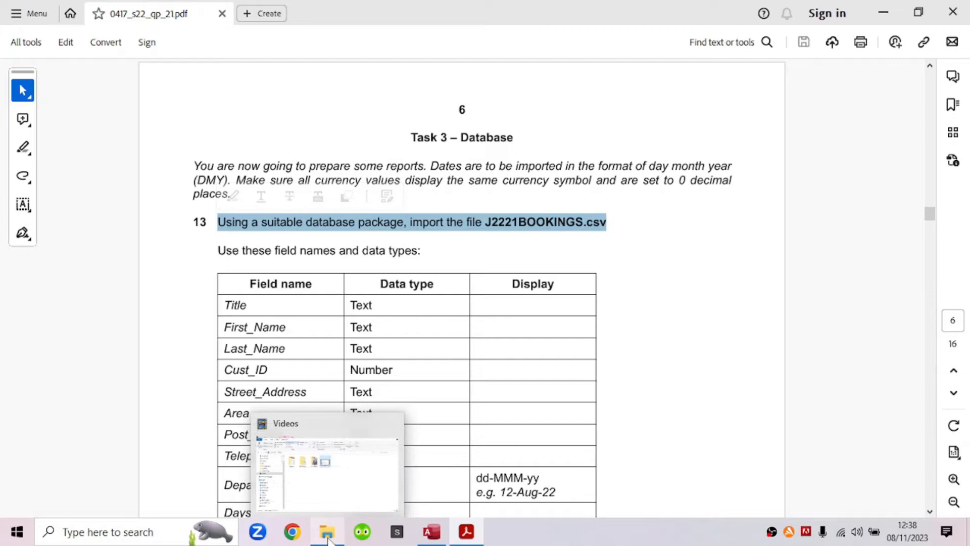
{"action": "mouse_move", "coordinate": [435, 541]}
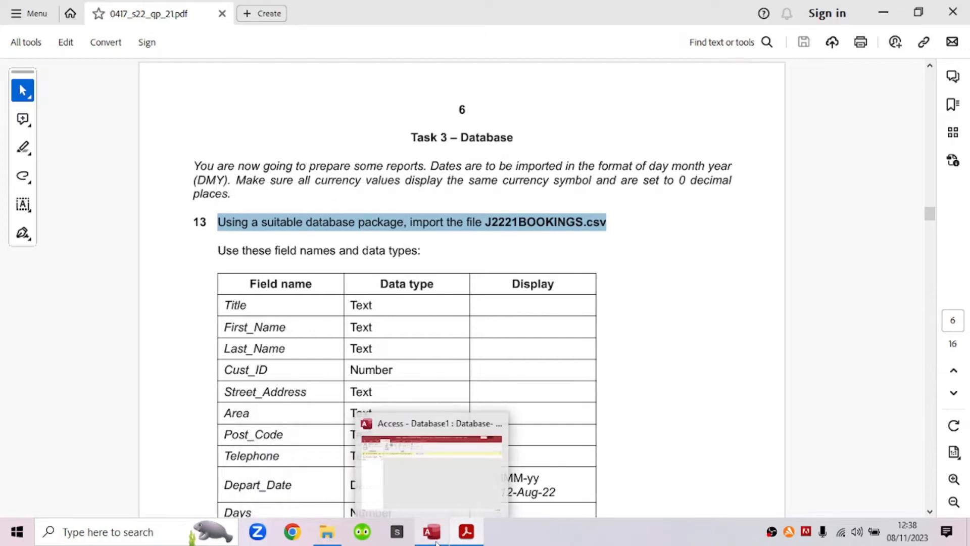
{"action": "left_click", "coordinate": [451, 489]}
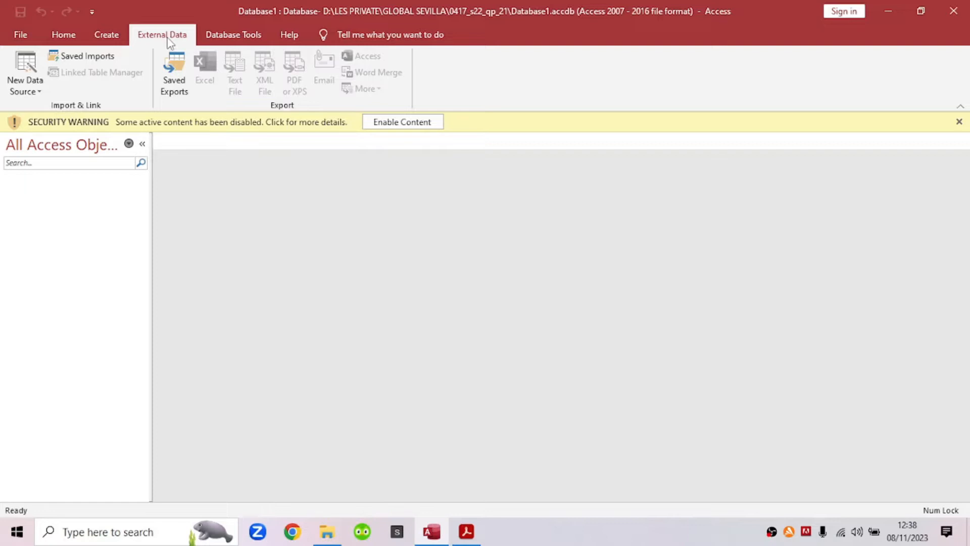
{"action": "left_click", "coordinate": [26, 92]}
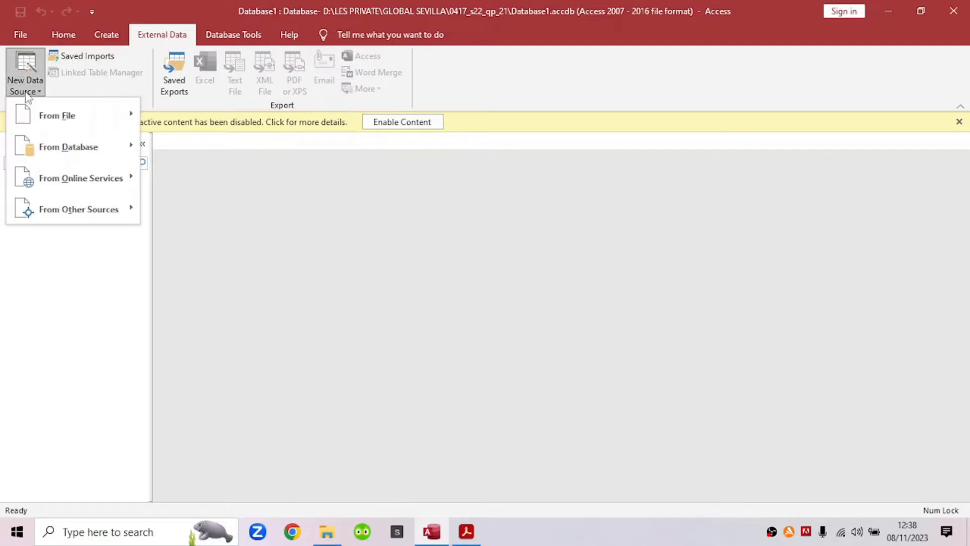
{"action": "mouse_move", "coordinate": [28, 117]}
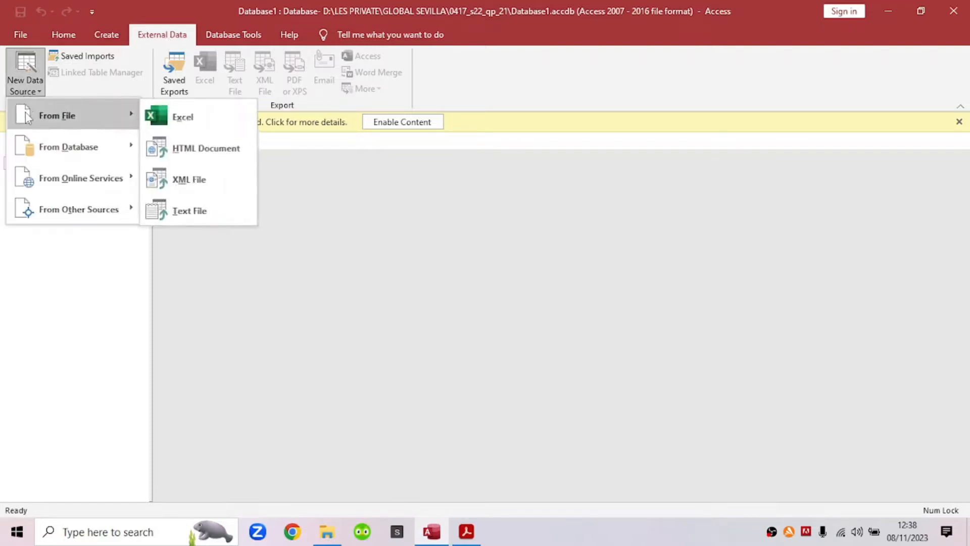
{"action": "left_click", "coordinate": [202, 218]}
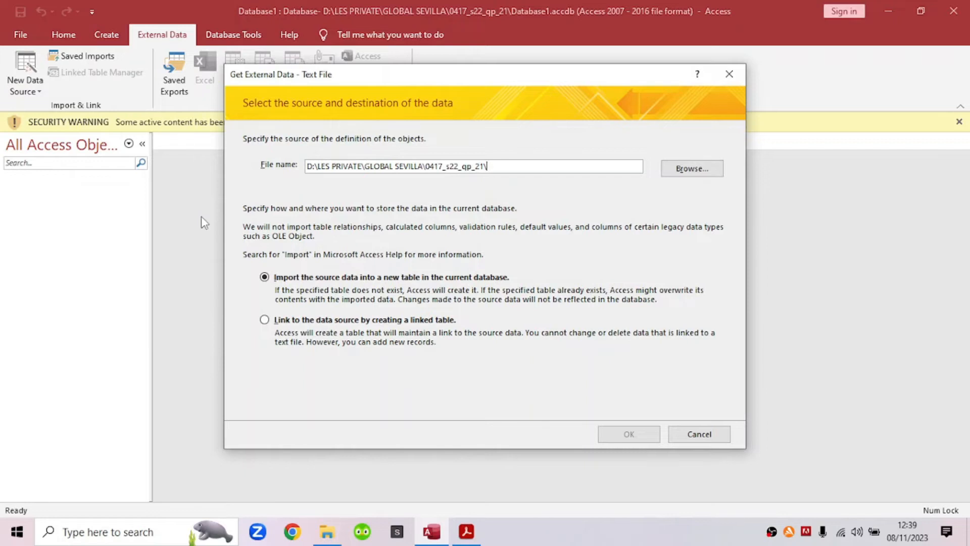
Step: Choose J2221BOOKINGS.csv from the 0417_s22_qp_21 folder as the source and import it into a new table
{"action": "left_click_drag", "start_coordinate": [494, 76], "coordinate": [498, 116]}
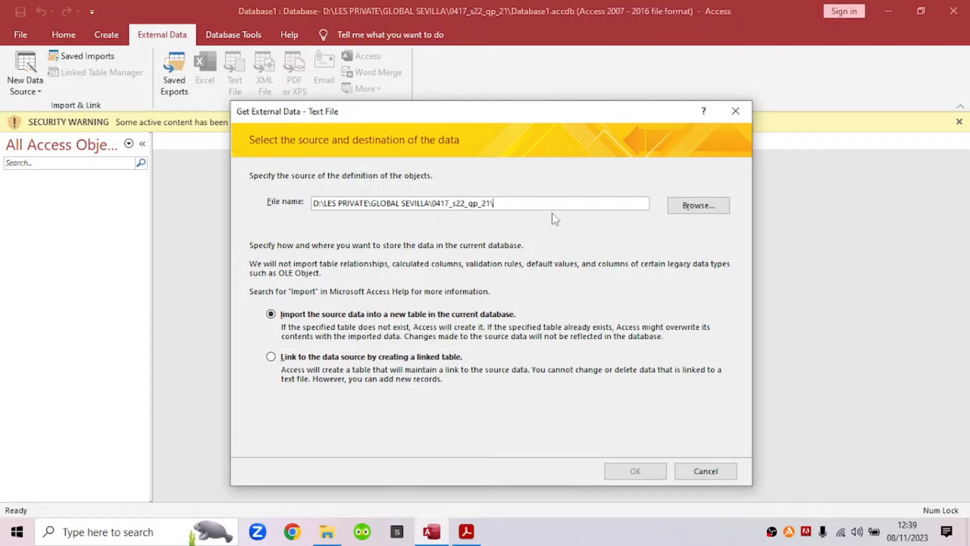
{"action": "left_click", "coordinate": [690, 208]}
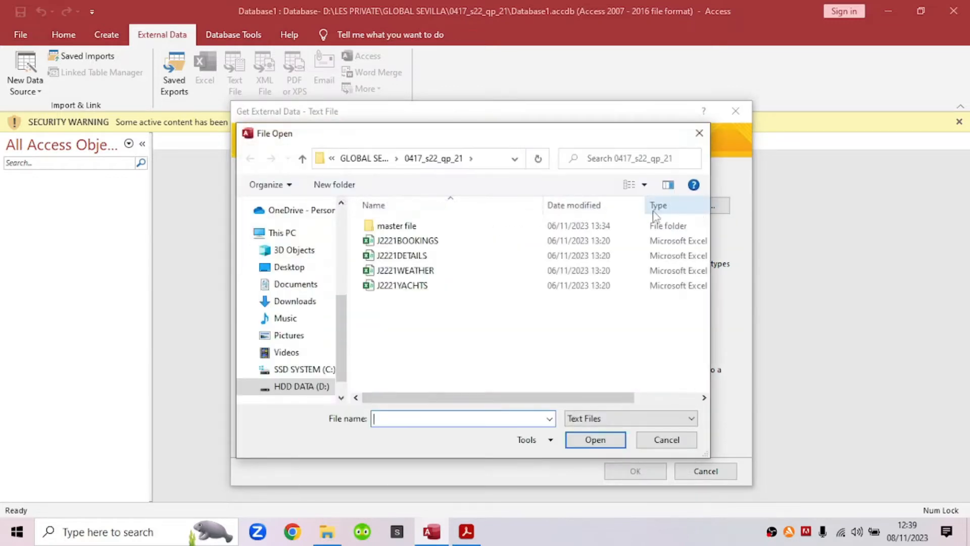
{"action": "left_click", "coordinate": [420, 246]}
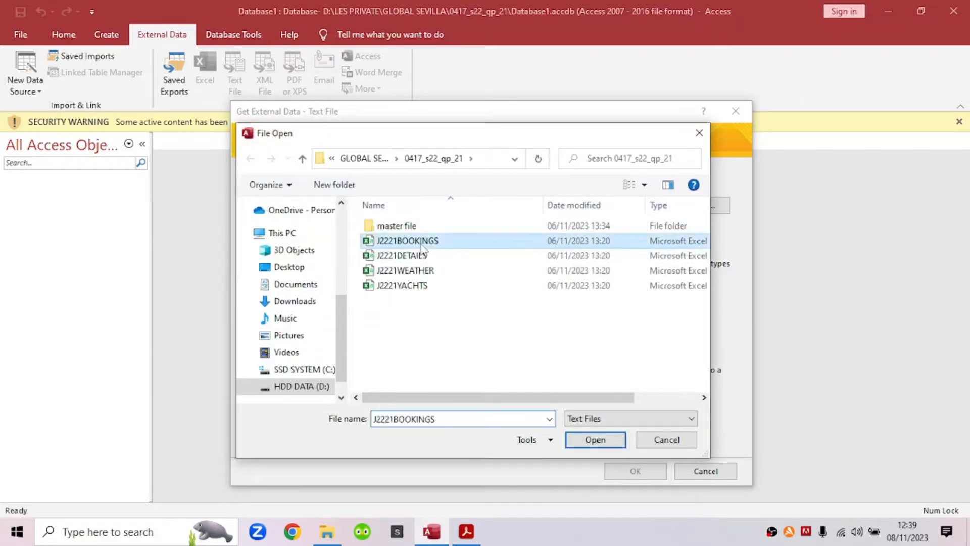
{"action": "left_click_drag", "start_coordinate": [449, 144], "coordinate": [492, 188]}
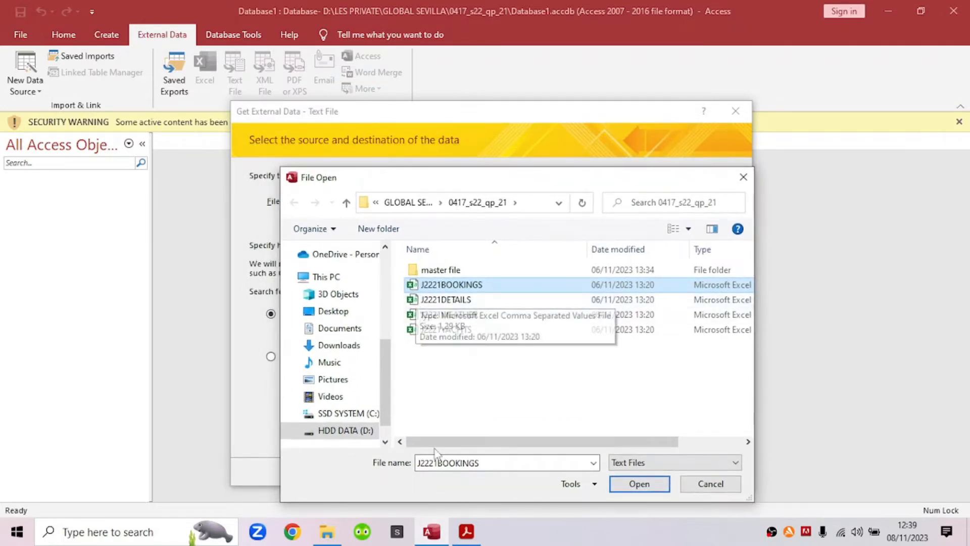
{"action": "left_click", "coordinate": [466, 531]}
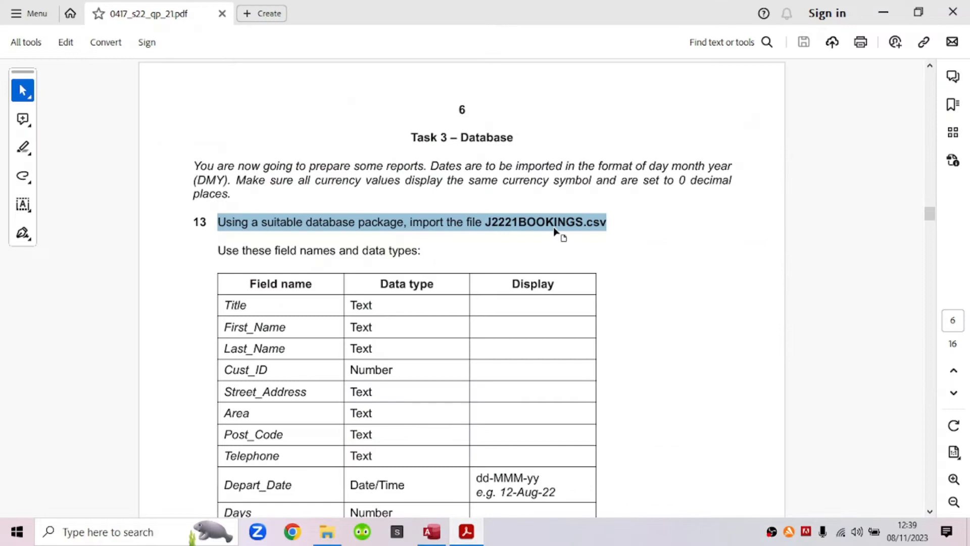
{"action": "left_click", "coordinate": [432, 532]}
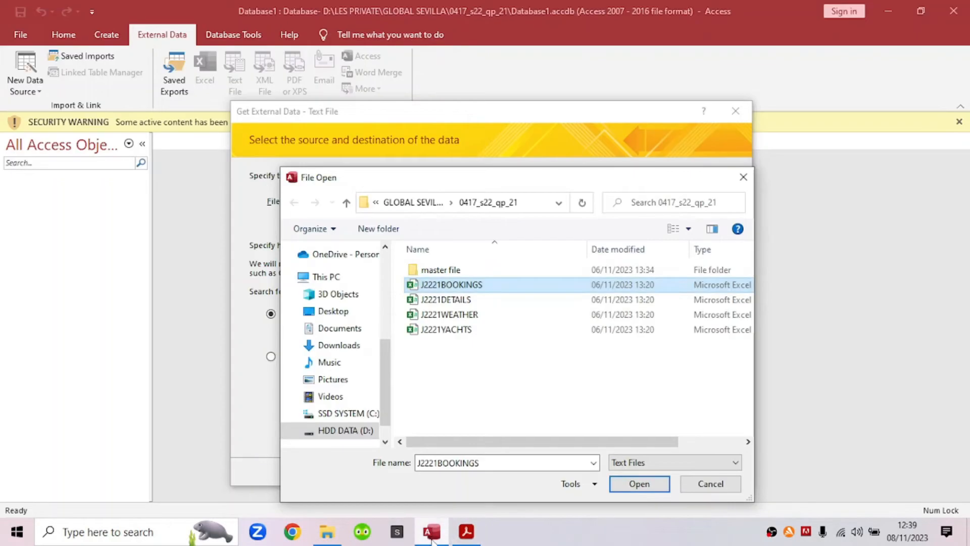
{"action": "left_click", "coordinate": [502, 289]}
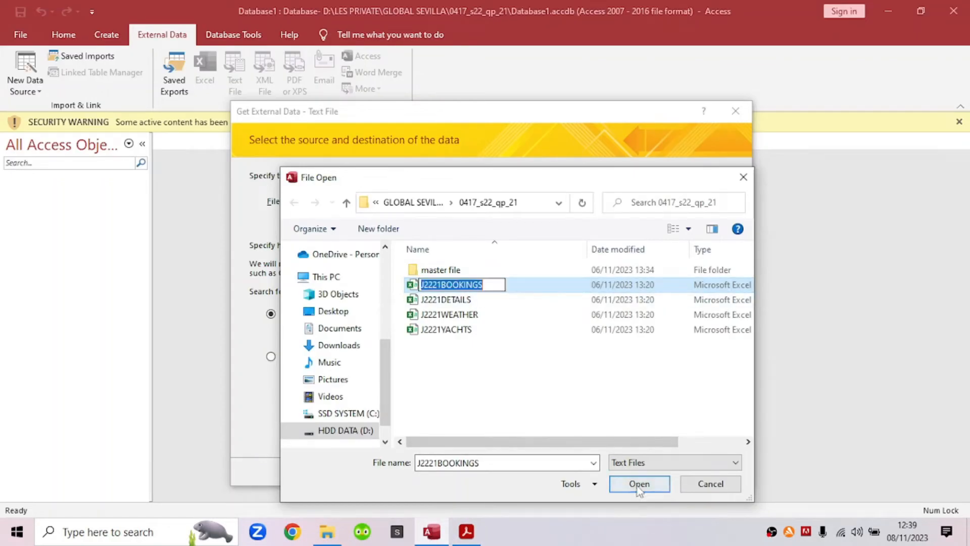
{"action": "left_click", "coordinate": [541, 288]}
{"action": "left_click", "coordinate": [639, 483]}
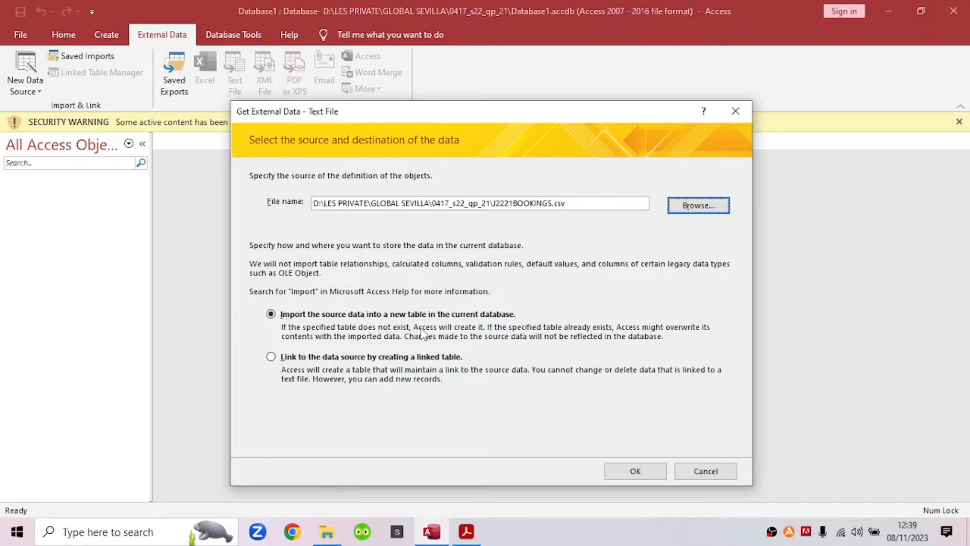
{"action": "left_click", "coordinate": [645, 471]}
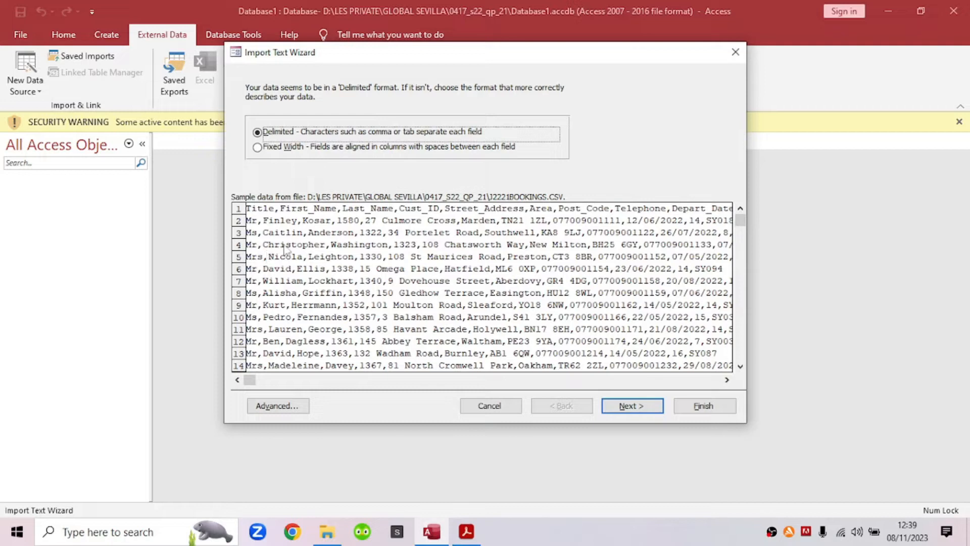
Step: Set the bookings data to delimited format with comma separators and the first row containing field names
{"action": "left_click", "coordinate": [317, 235]}
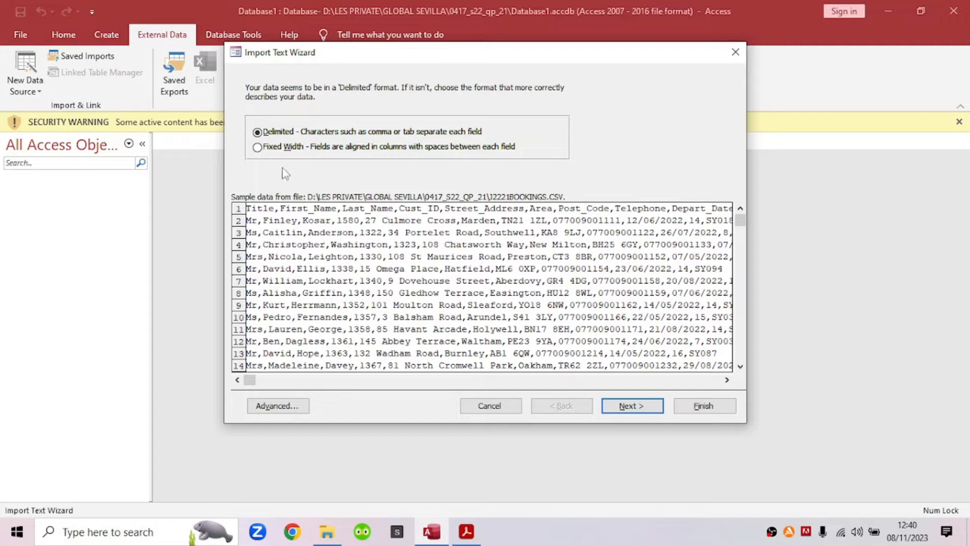
{"action": "left_click", "coordinate": [258, 133]}
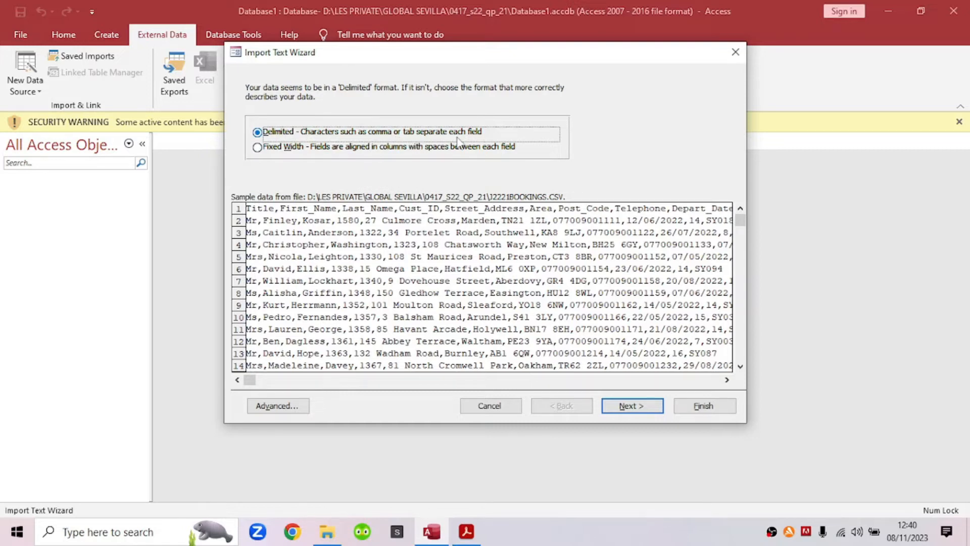
{"action": "left_click", "coordinate": [631, 407]}
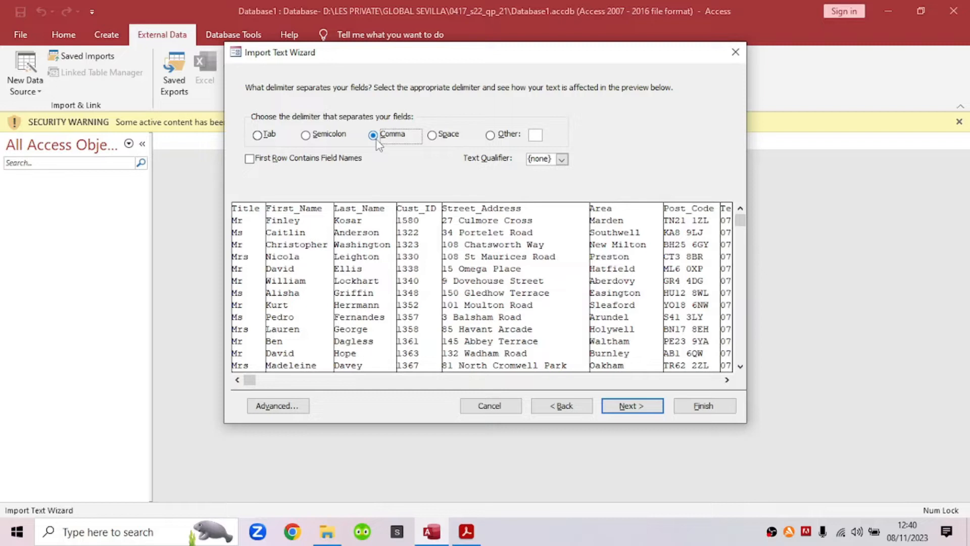
{"action": "left_click", "coordinate": [249, 165]}
{"action": "left_click", "coordinate": [249, 165]}
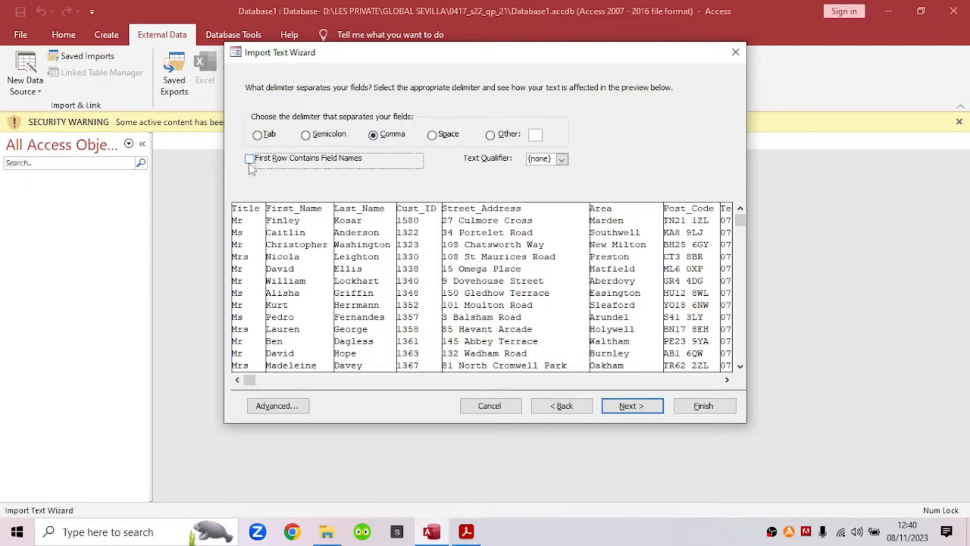
{"action": "left_click", "coordinate": [250, 165]}
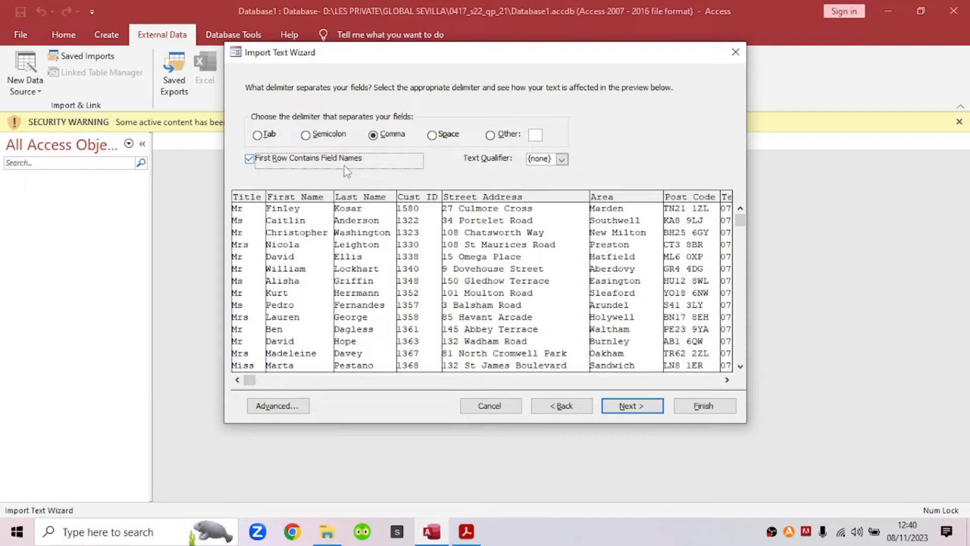
Step: Open the bookings file's advanced import specification and compare its first fields' names and data types with the exam paper's table
{"action": "left_click", "coordinate": [284, 408]}
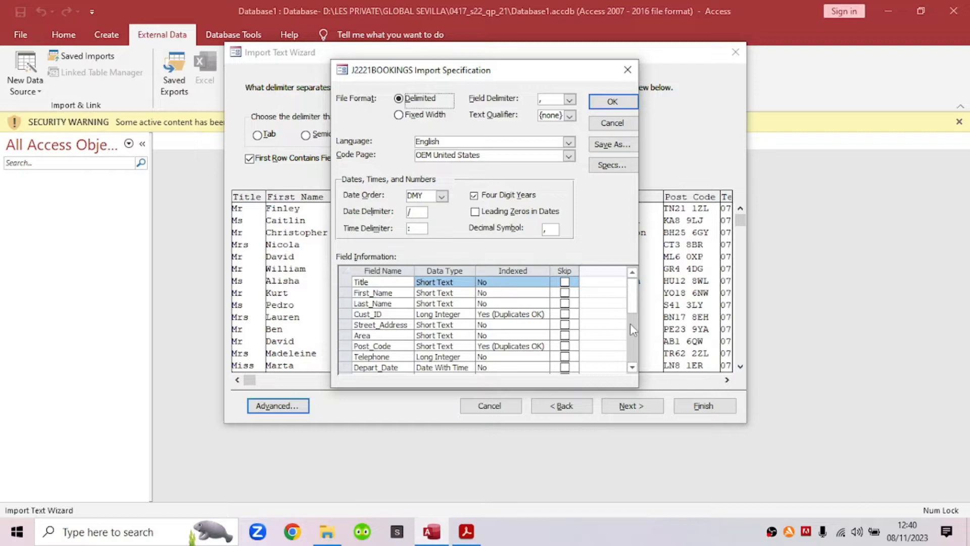
{"action": "mouse_move", "coordinate": [632, 301]}
{"action": "left_mouse_down"}
{"action": "mouse_move", "coordinate": [636, 354]}
{"action": "mouse_move", "coordinate": [636, 290]}
{"action": "left_mouse_up"}
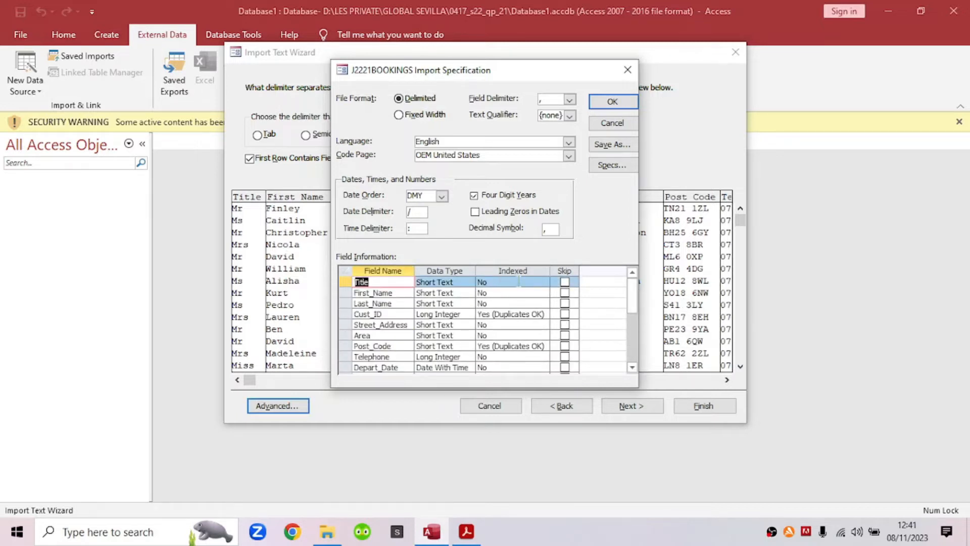
{"action": "left_click", "coordinate": [463, 536]}
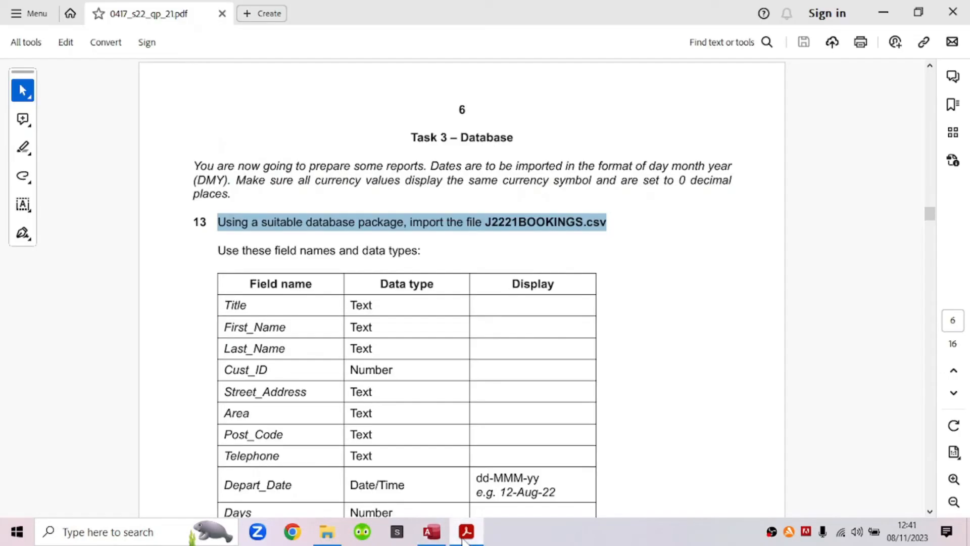
{"action": "scroll", "coordinate": [456, 289], "scroll_direction": "down", "scroll_amount": 3}
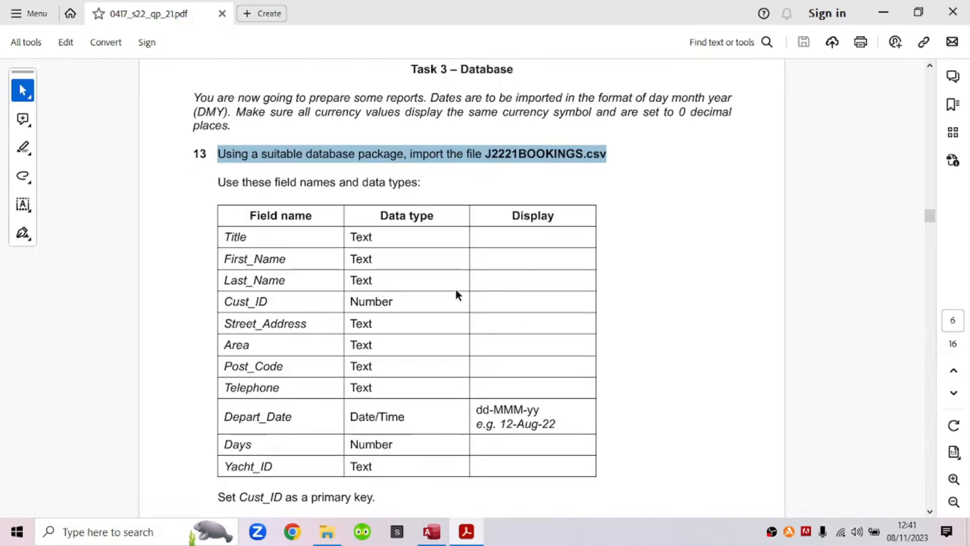
{"action": "scroll", "coordinate": [461, 303], "scroll_direction": "down", "scroll_amount": 2}
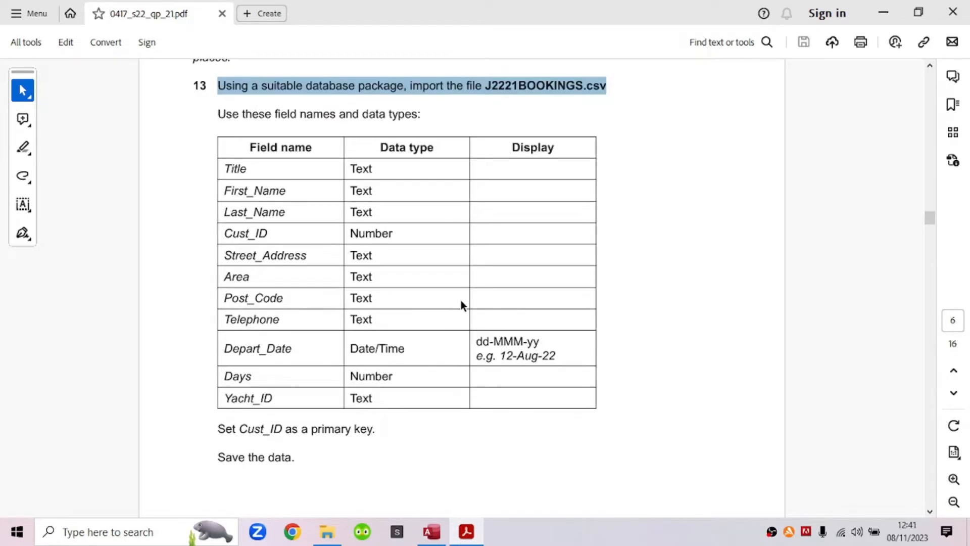
{"action": "double_click", "coordinate": [253, 173]}
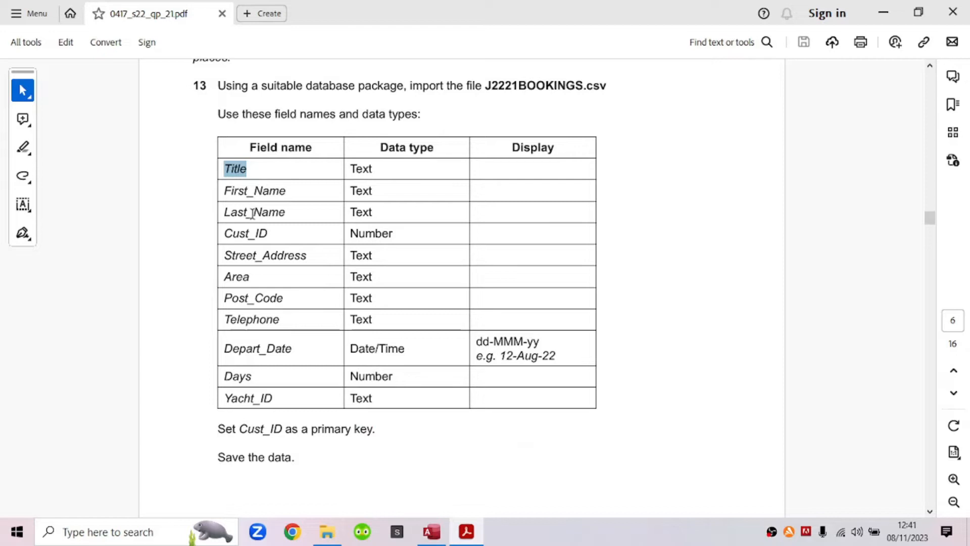
{"action": "left_click", "coordinate": [431, 532]}
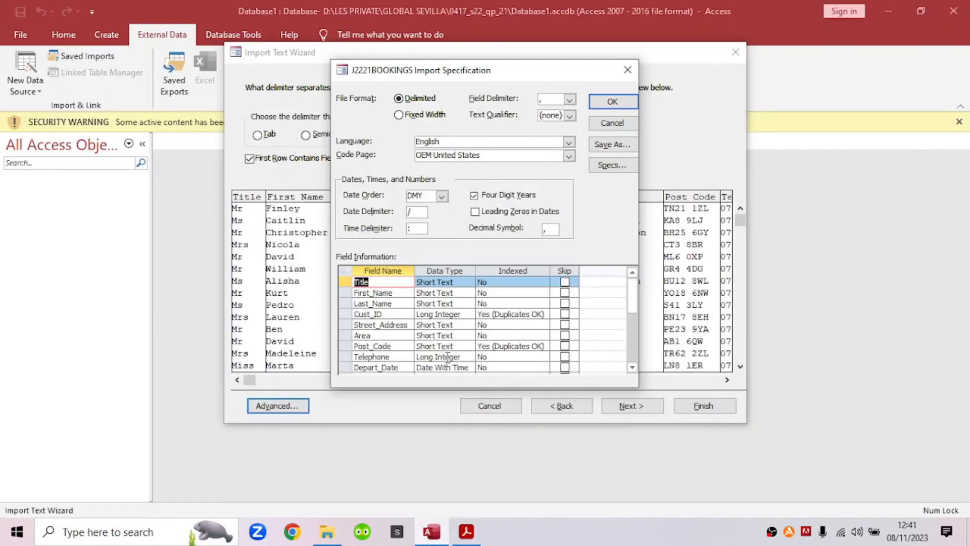
{"action": "left_click", "coordinate": [450, 281]}
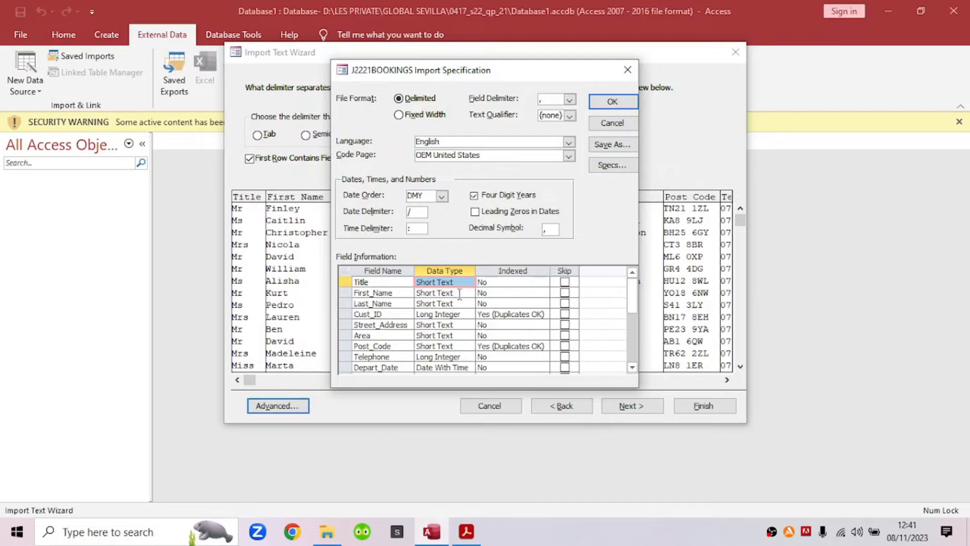
{"action": "left_click", "coordinate": [457, 303]}
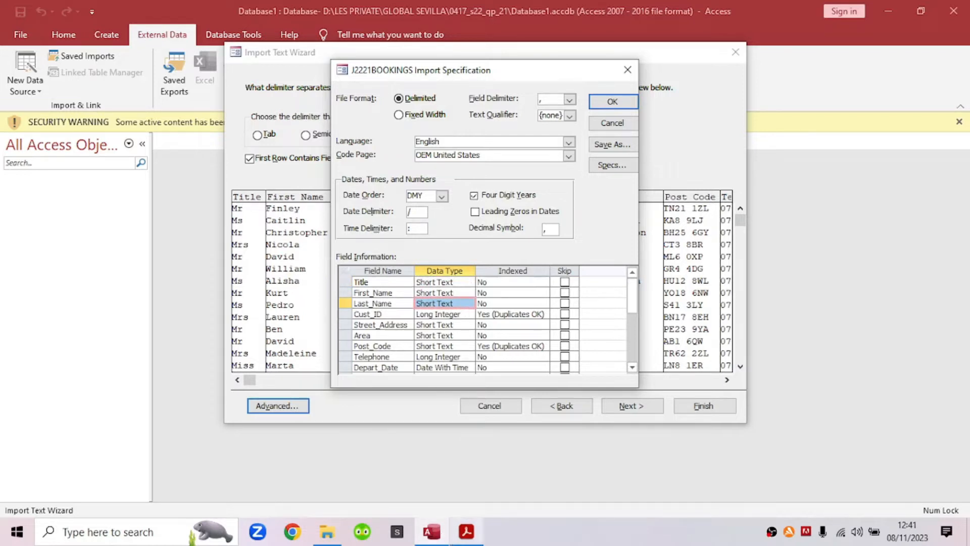
Step: Switch to the exam paper and read the data types required for Cust_ID, Street_Address, Area and Post_Code
{"action": "left_click", "coordinate": [466, 531]}
{"action": "scroll", "coordinate": [377, 251], "scroll_direction": "down", "scroll_amount": 3}
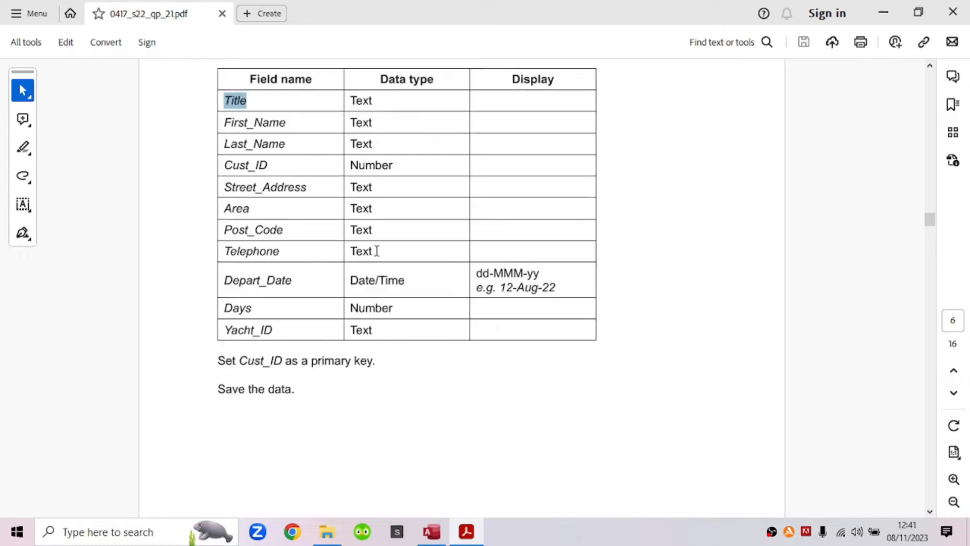
{"action": "left_click", "coordinate": [324, 170]}
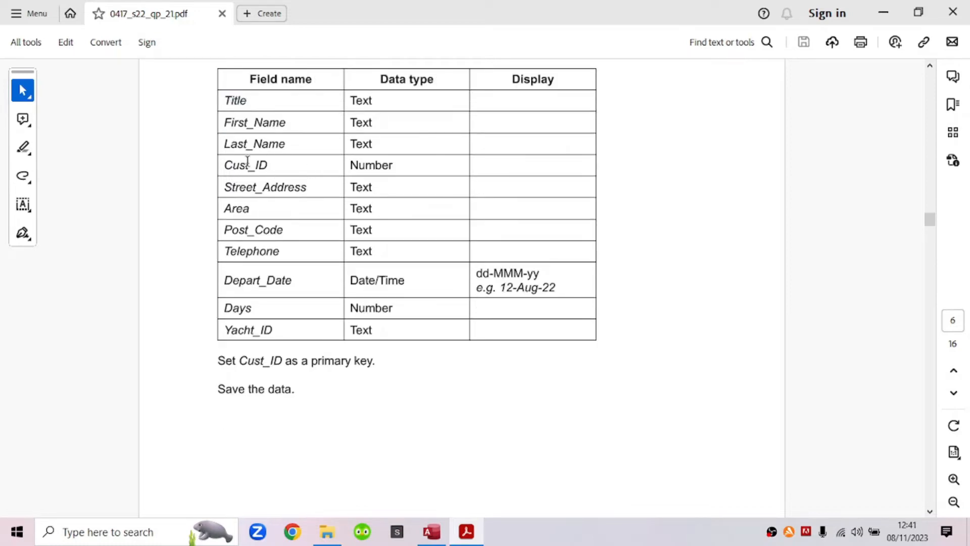
{"action": "double_click", "coordinate": [248, 165]}
{"action": "left_click_drag", "start_coordinate": [301, 187], "coordinate": [210, 190]}
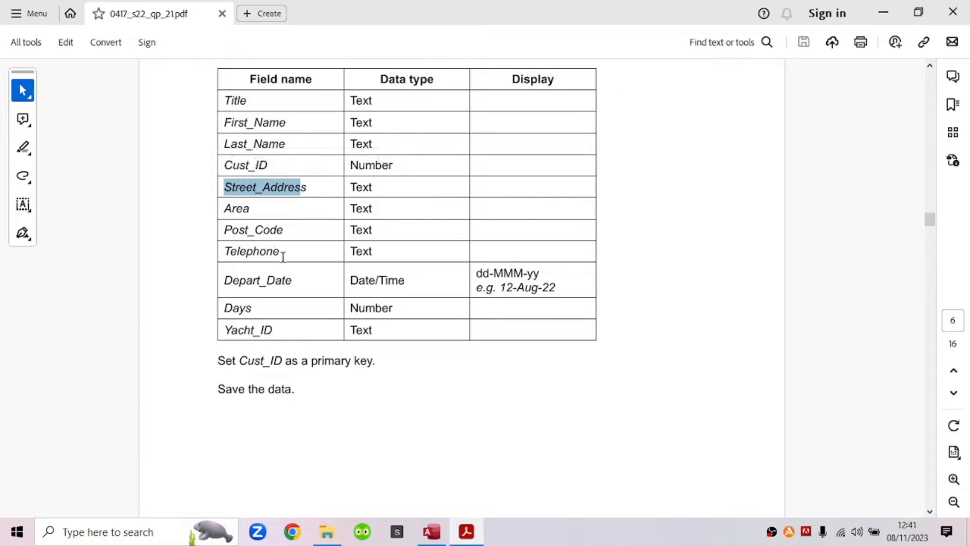
{"action": "left_click_drag", "start_coordinate": [256, 210], "coordinate": [242, 233]}
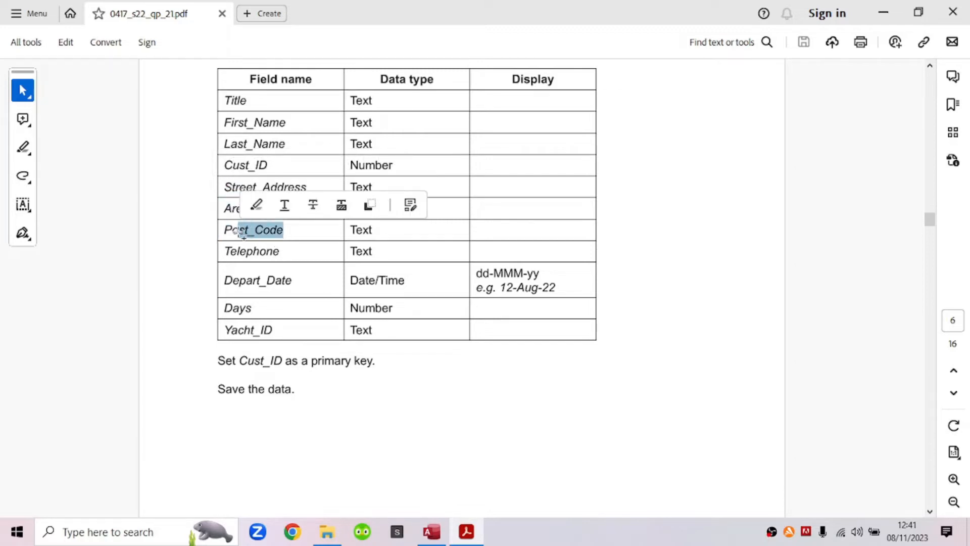
Step: Return to Access, set Cust_ID's data type to Long Integer, and check the data types of Area and Post_Code
{"action": "left_click", "coordinate": [431, 531]}
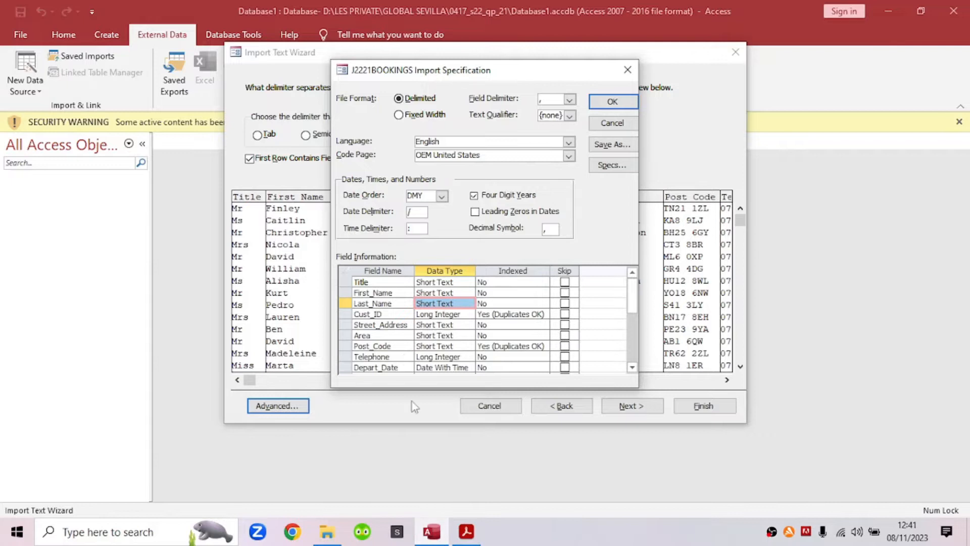
{"action": "left_click", "coordinate": [425, 315]}
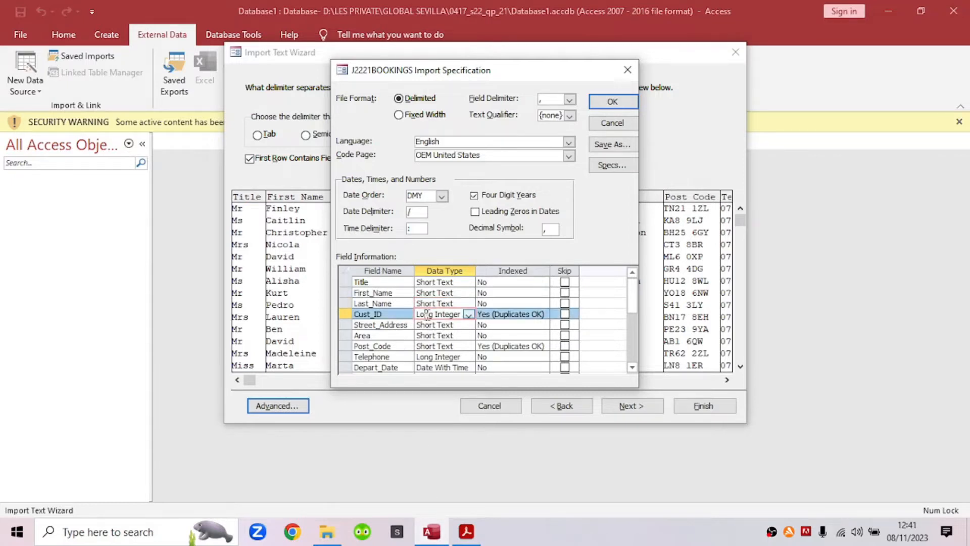
{"action": "left_click", "coordinate": [469, 314]}
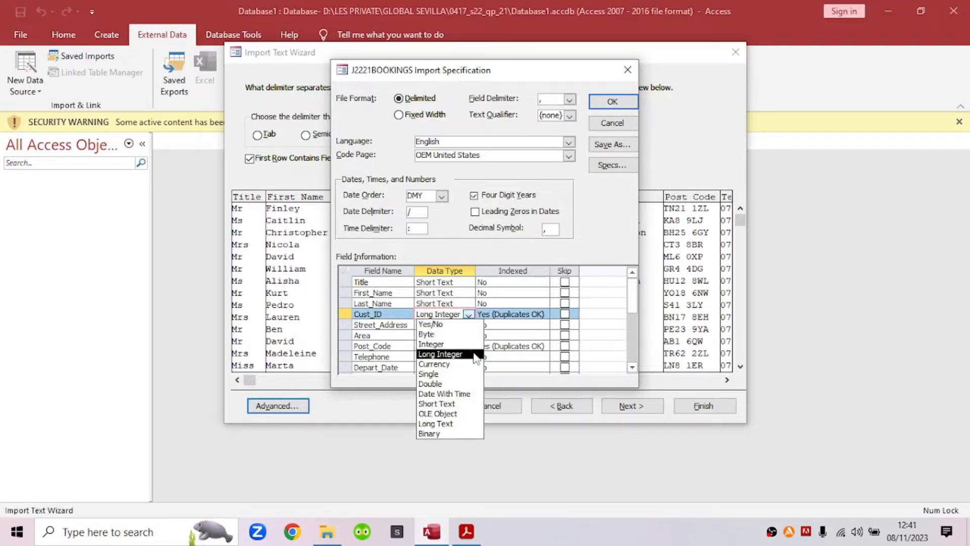
{"action": "left_click", "coordinate": [469, 354]}
{"action": "left_click", "coordinate": [468, 315]}
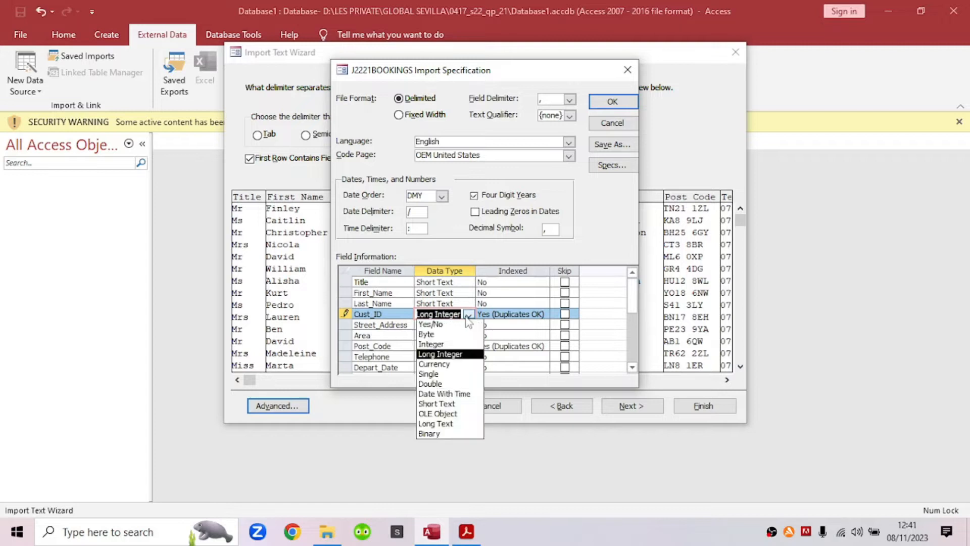
{"action": "left_click", "coordinate": [466, 315]}
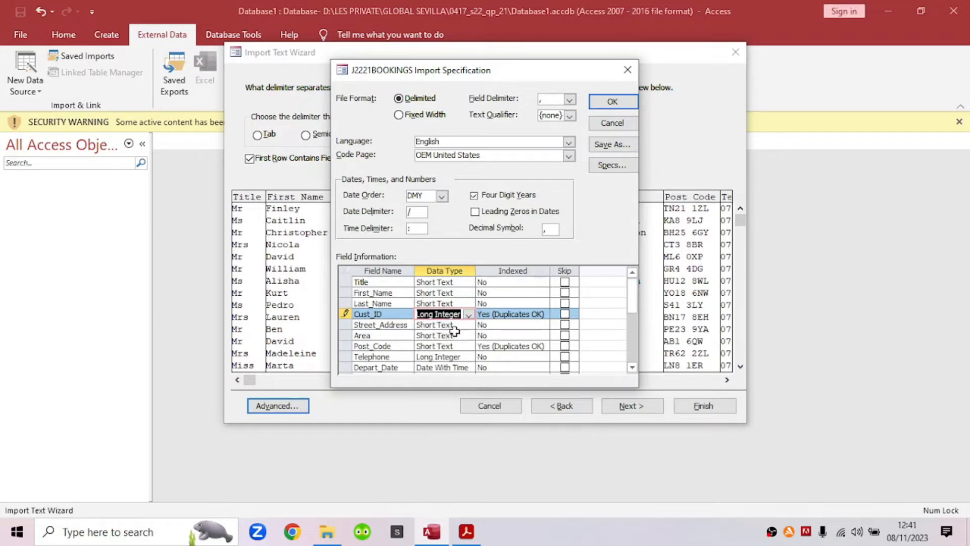
{"action": "left_click", "coordinate": [452, 336]}
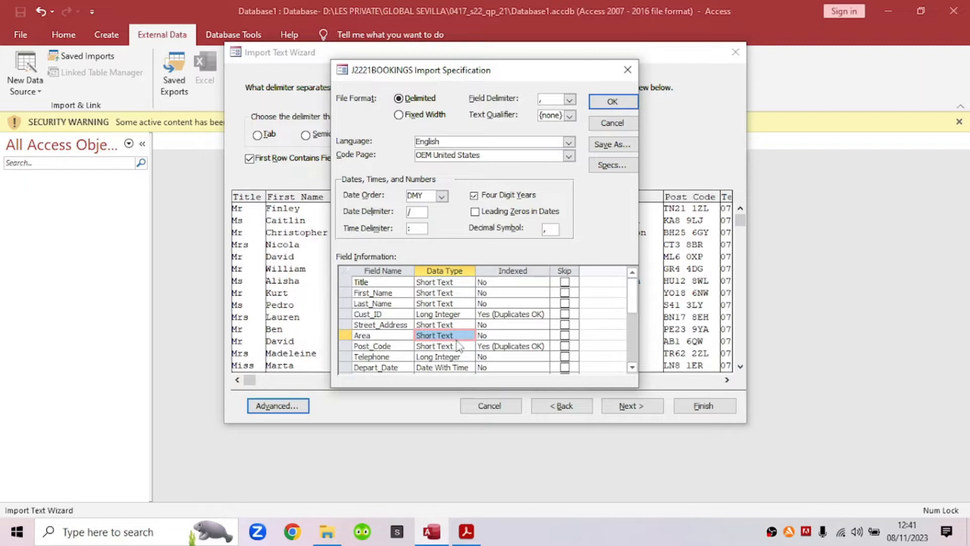
{"action": "left_click", "coordinate": [458, 346]}
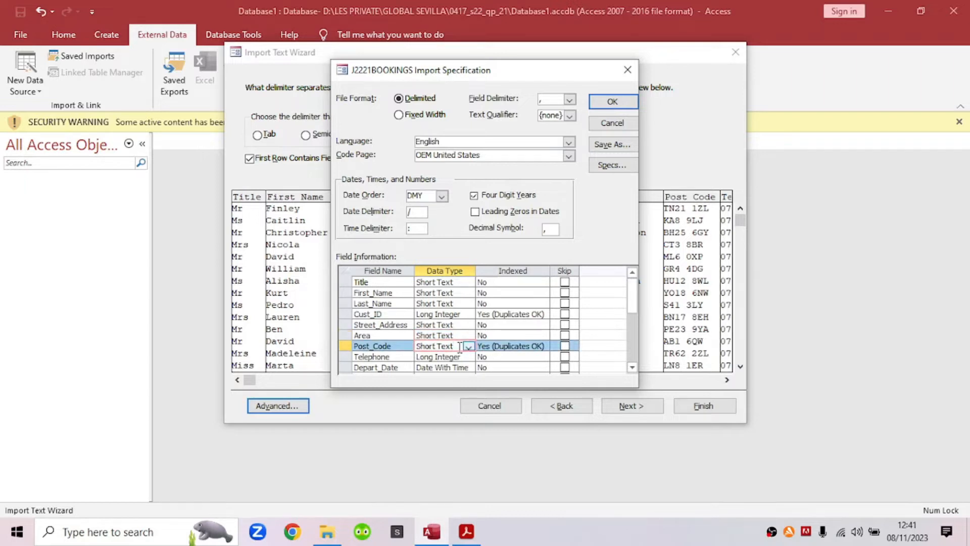
{"action": "scroll", "coordinate": [459, 347], "scroll_direction": "down", "scroll_amount": 1}
Step: Look up the data type required for Telephone in the exam paper and return to the import specification in Access
{"action": "left_click", "coordinate": [465, 531]}
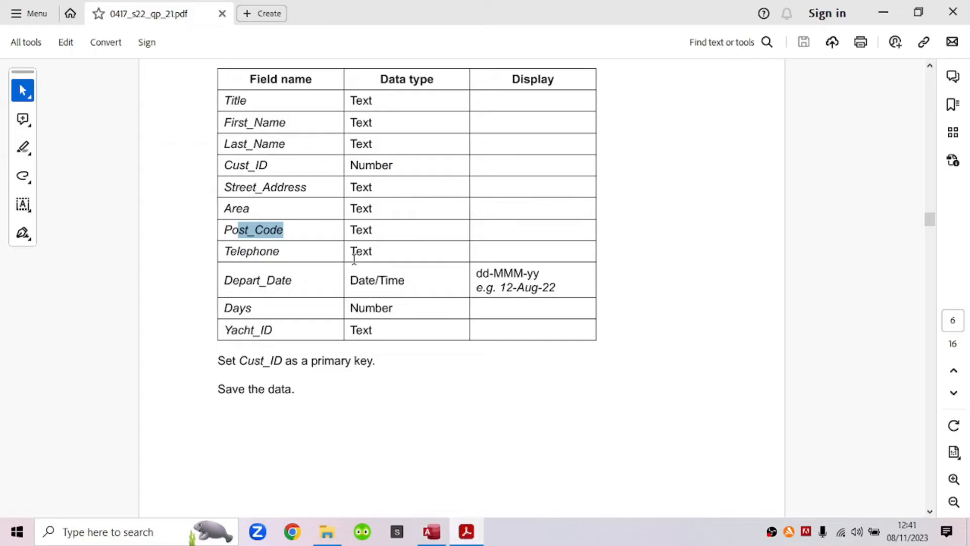
{"action": "left_click_drag", "start_coordinate": [379, 252], "coordinate": [342, 251]}
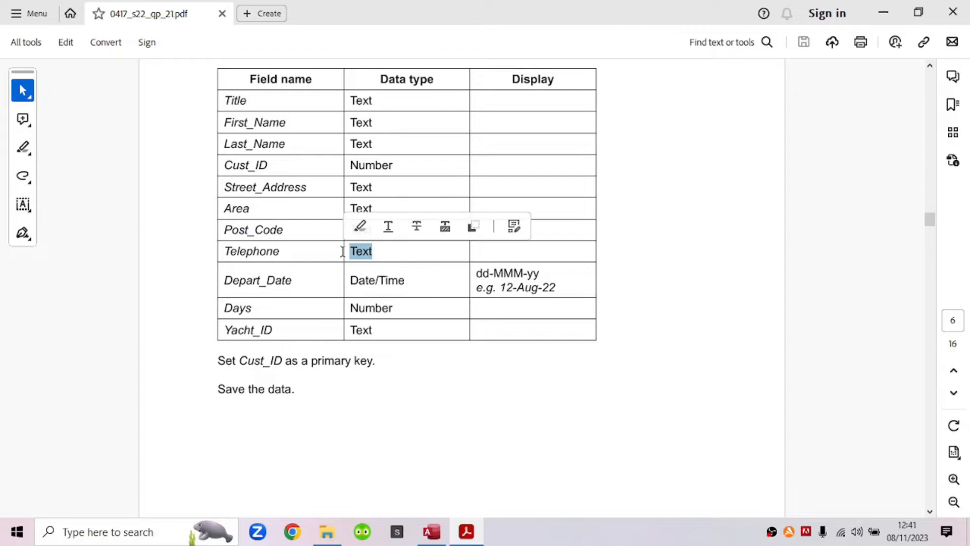
{"action": "left_click", "coordinate": [456, 533]}
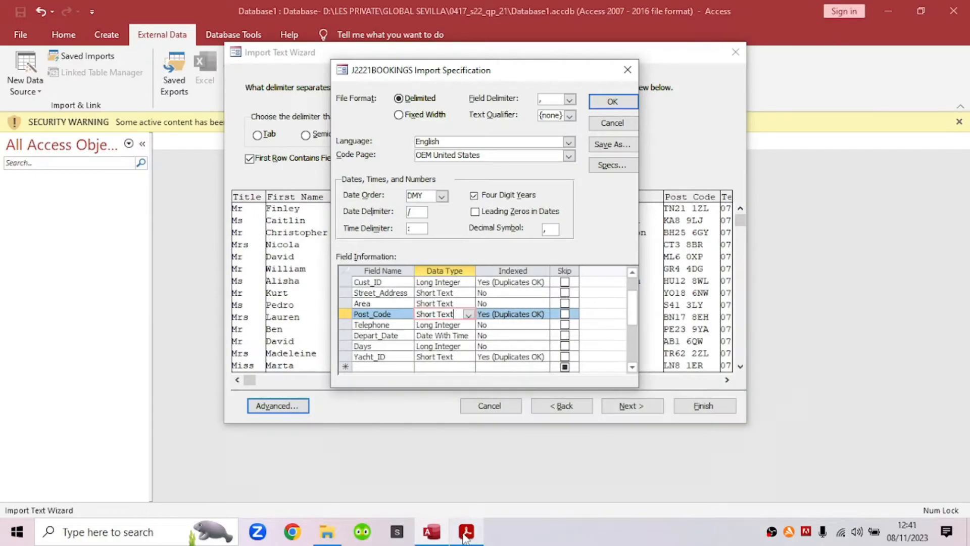
Step: Review the Telephone, Depart_Date, Days and Yacht_ID entries in the import specification's field information
{"action": "left_click", "coordinate": [437, 336]}
{"action": "left_click", "coordinate": [461, 326]}
{"action": "left_click", "coordinate": [470, 329]}
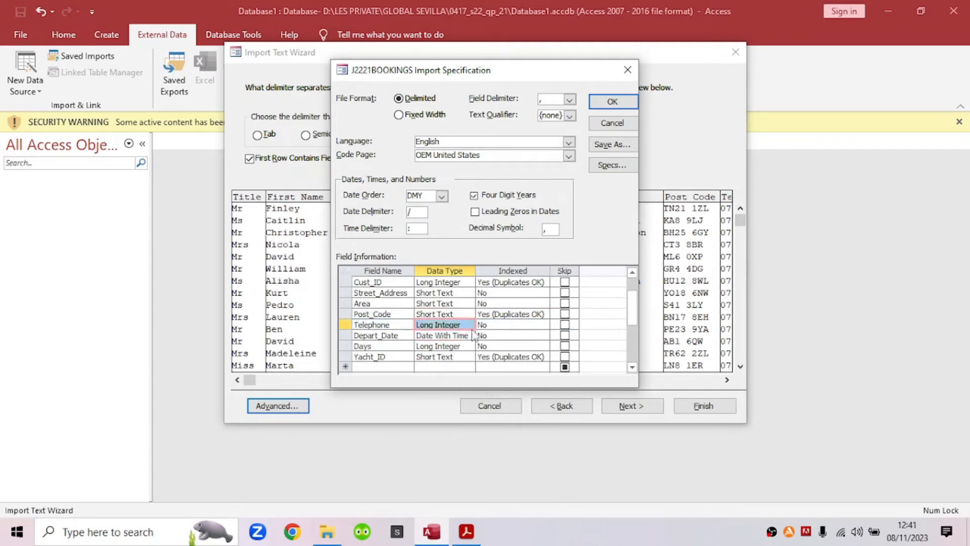
{"action": "left_click", "coordinate": [497, 332]}
{"action": "left_click", "coordinate": [457, 324]}
{"action": "left_click", "coordinate": [363, 326]}
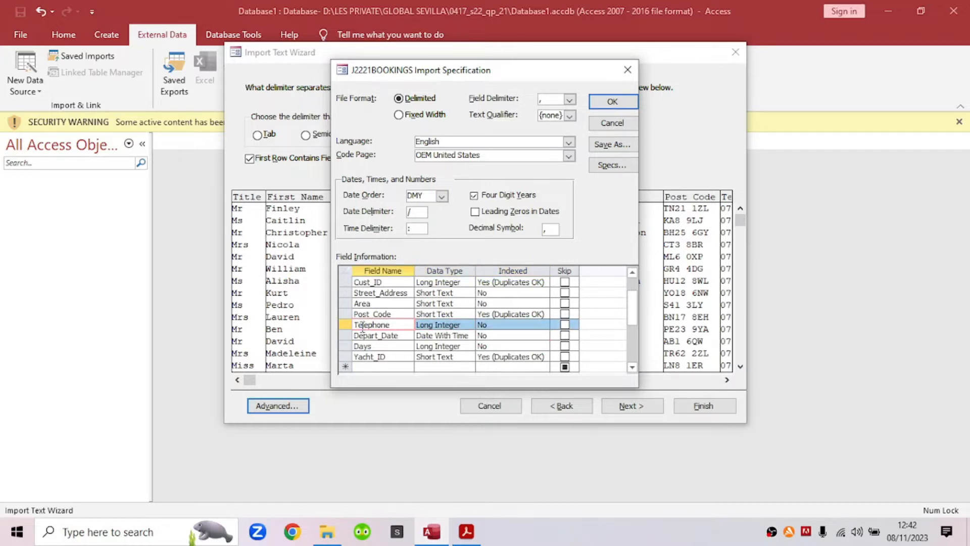
{"action": "left_click", "coordinate": [387, 335]}
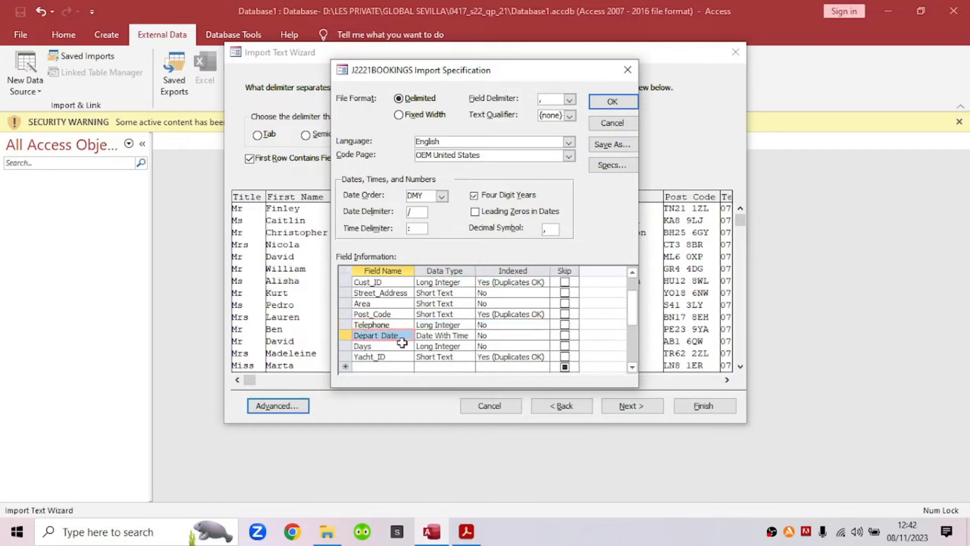
{"action": "left_click", "coordinate": [405, 346]}
{"action": "left_click", "coordinate": [405, 357]}
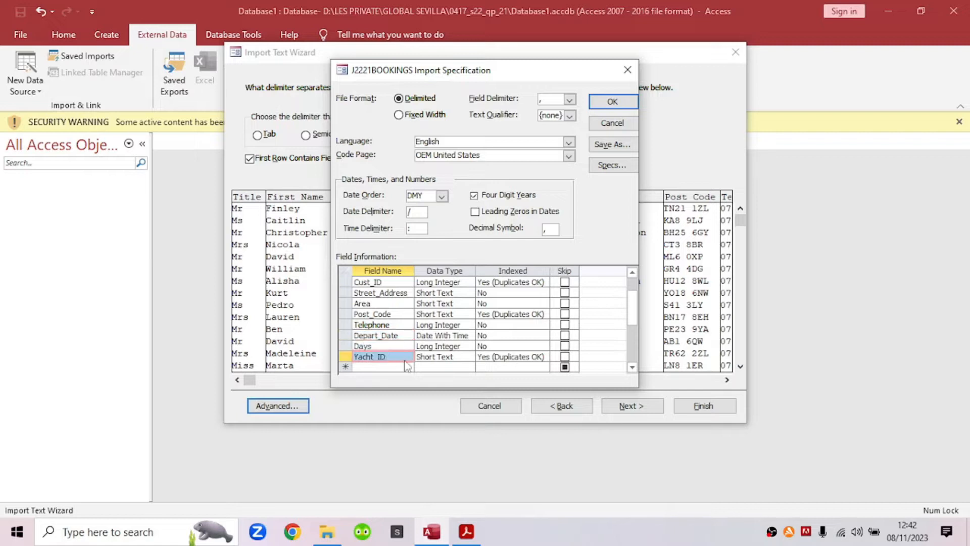
{"action": "left_click", "coordinate": [495, 324]}
{"action": "left_click", "coordinate": [374, 325]}
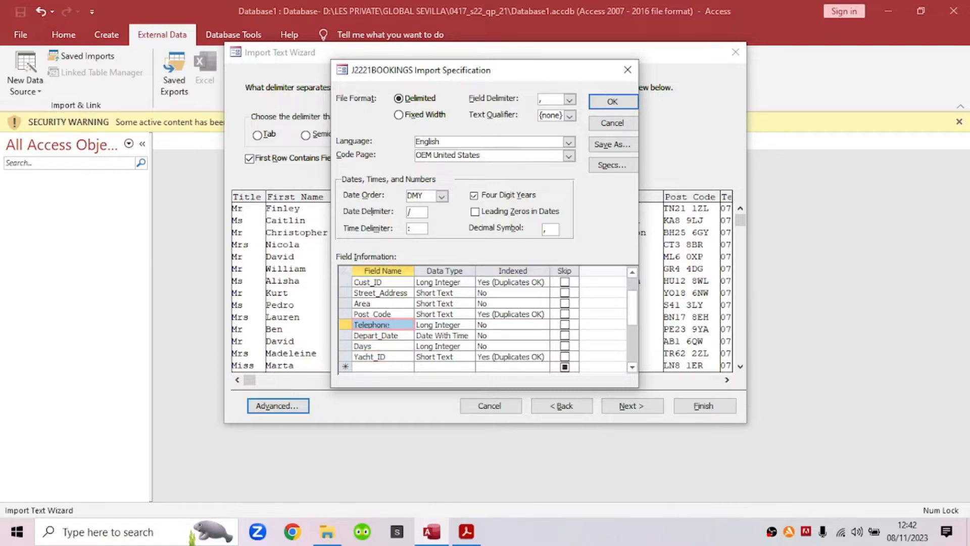
Step: Set the Telephone field's data type to Short Text in the import specification
{"action": "left_click", "coordinate": [445, 326]}
{"action": "left_click", "coordinate": [468, 326]}
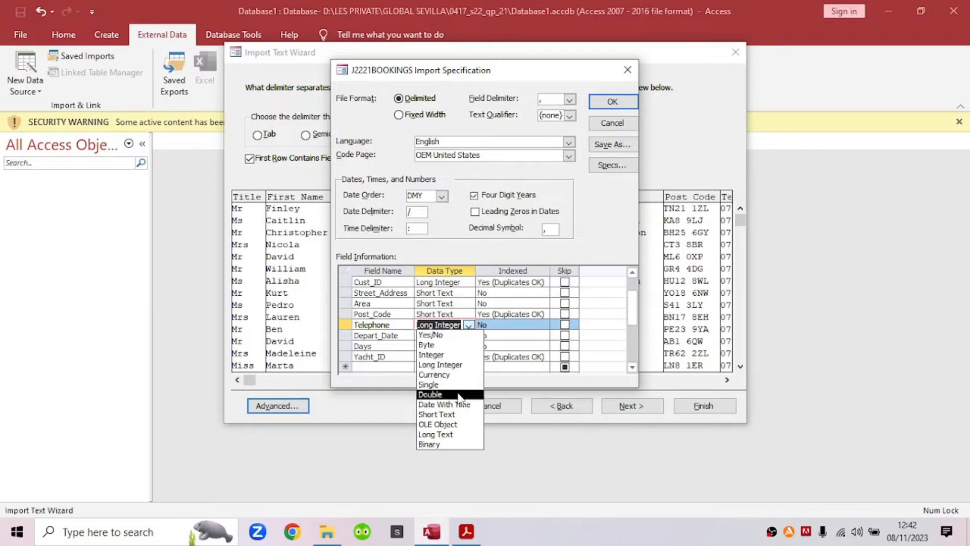
{"action": "left_click", "coordinate": [461, 414]}
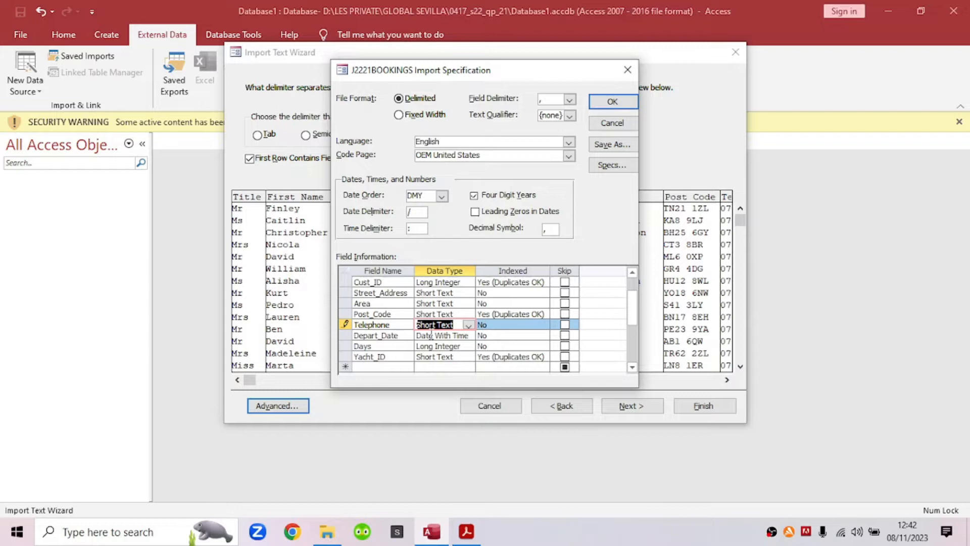
Step: Reselect Long Integer as the Cust_ID data type and review the rest of the field list
{"action": "left_click", "coordinate": [444, 282]}
{"action": "left_click", "coordinate": [468, 283]}
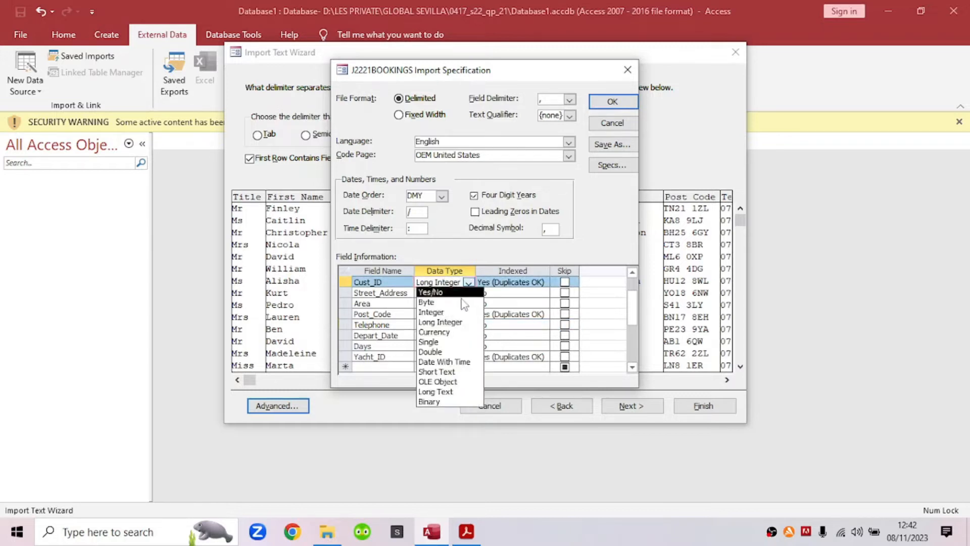
{"action": "left_click", "coordinate": [467, 323]}
{"action": "scroll", "coordinate": [473, 349], "scroll_direction": "up", "scroll_amount": 1}
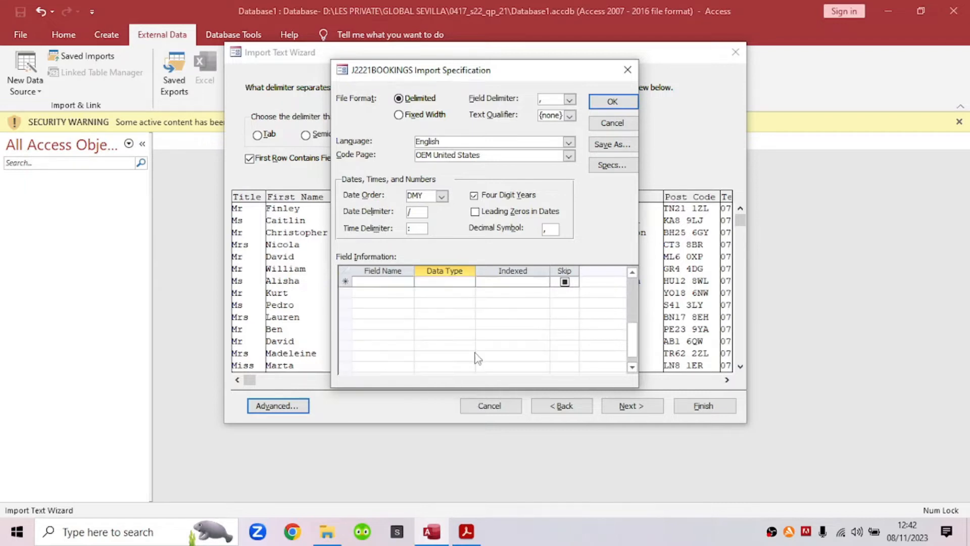
Step: Set the decimal symbol to a full stop in the import specification and continue to the wizard's primary key options
{"action": "double_click", "coordinate": [551, 229]}
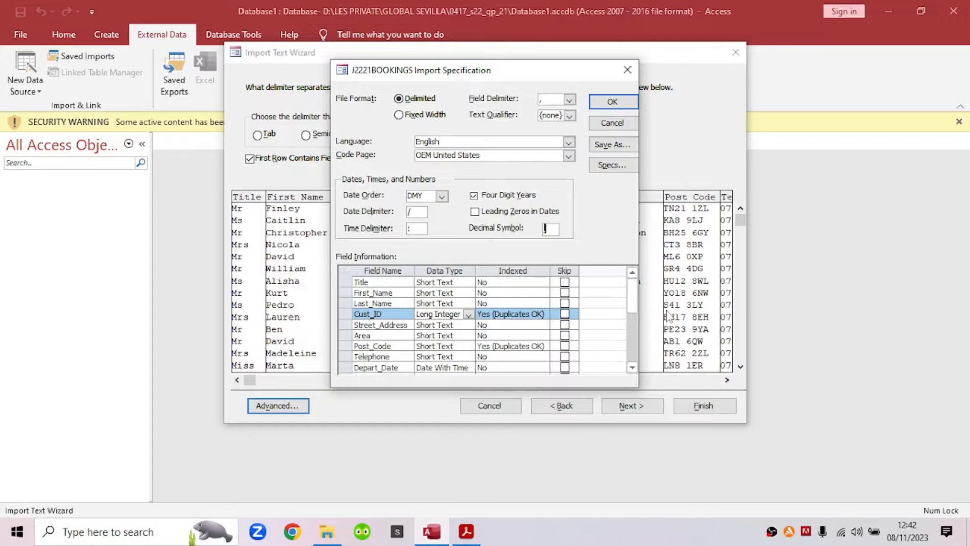
{"action": "type", "text": "."}
{"action": "left_click", "coordinate": [612, 103]}
{"action": "left_click", "coordinate": [649, 410]}
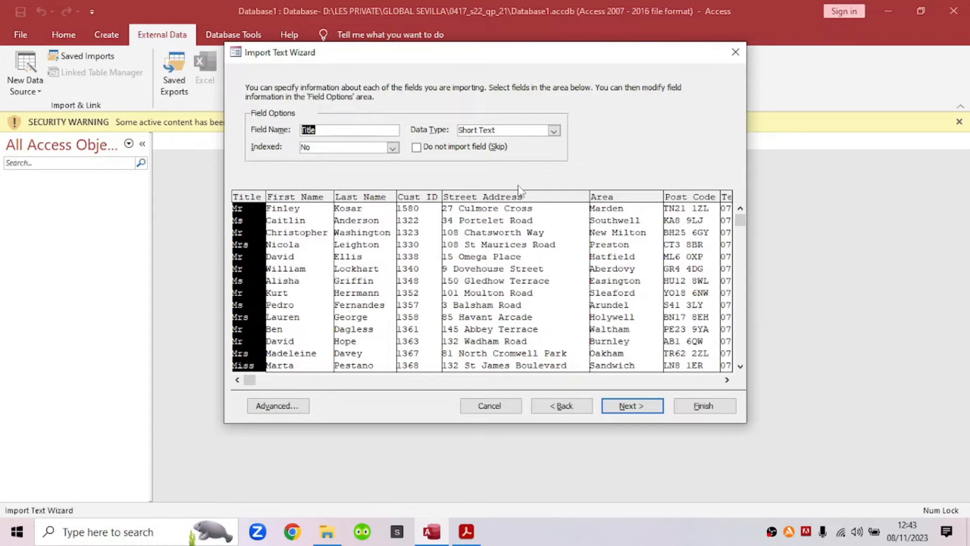
{"action": "left_click", "coordinate": [646, 406]}
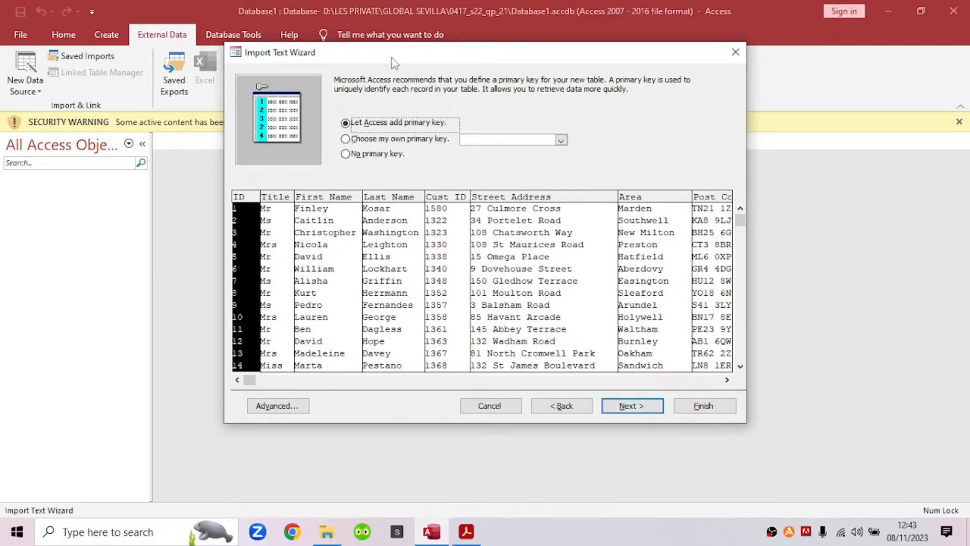
Step: Check the exam paper's primary key instruction below the bookings field table, then return to the import wizard in Access
{"action": "left_click", "coordinate": [356, 139]}
{"action": "left_click", "coordinate": [353, 123]}
{"action": "left_click", "coordinate": [466, 531]}
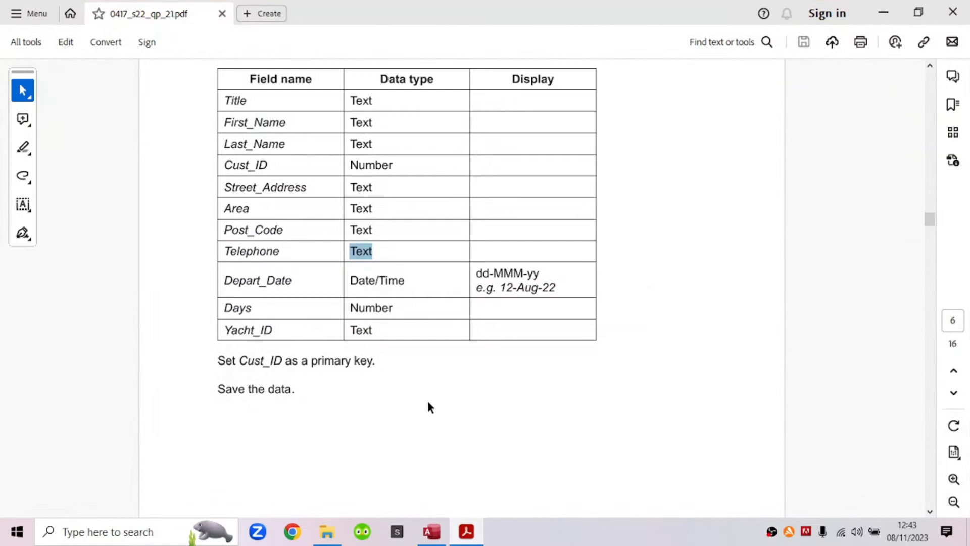
{"action": "scroll", "coordinate": [410, 380], "scroll_direction": "down", "scroll_amount": 3}
{"action": "left_click_drag", "start_coordinate": [375, 293], "coordinate": [217, 297]}
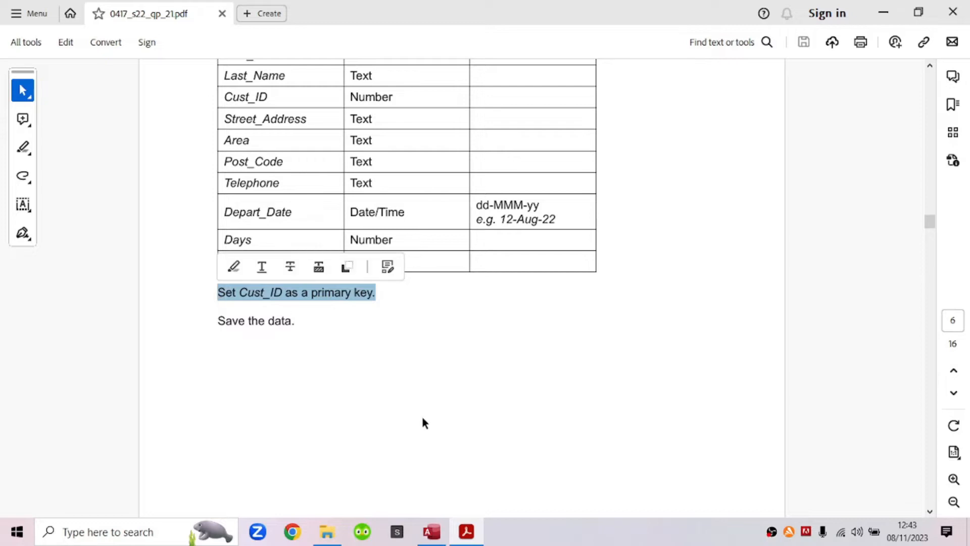
{"action": "left_click", "coordinate": [431, 533]}
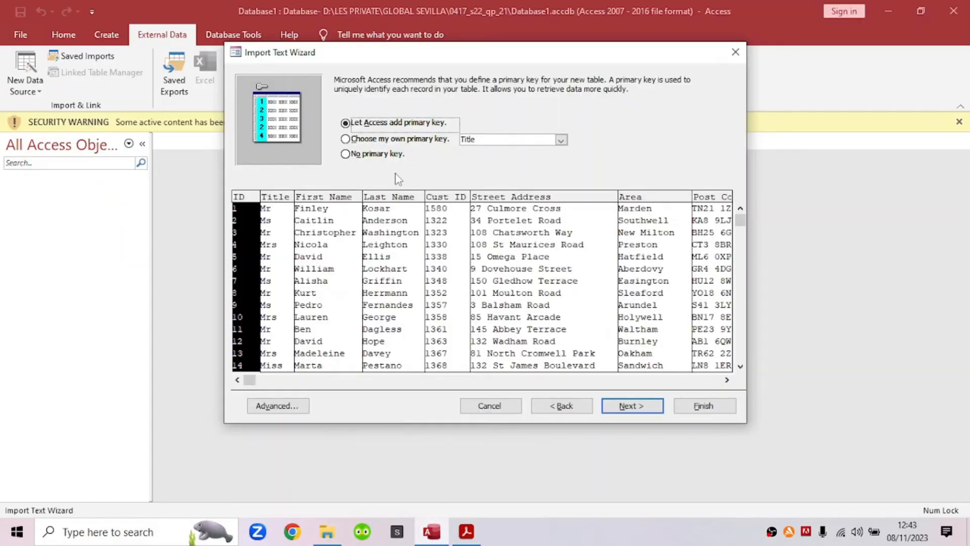
Step: Choose Cust_ID as the primary key for the imported bookings table and continue to the wizard's final page
{"action": "left_click", "coordinate": [360, 141]}
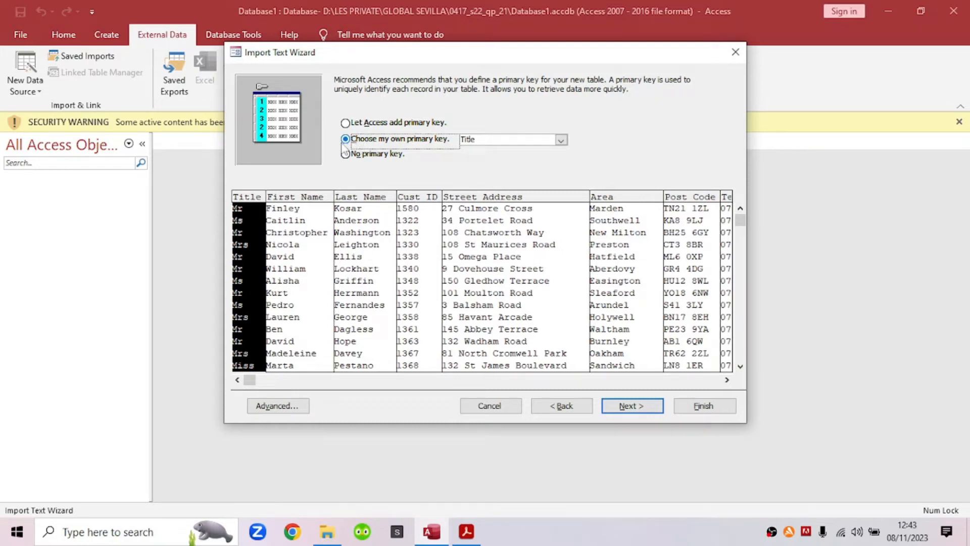
{"action": "left_click", "coordinate": [484, 141]}
{"action": "left_click", "coordinate": [561, 140]}
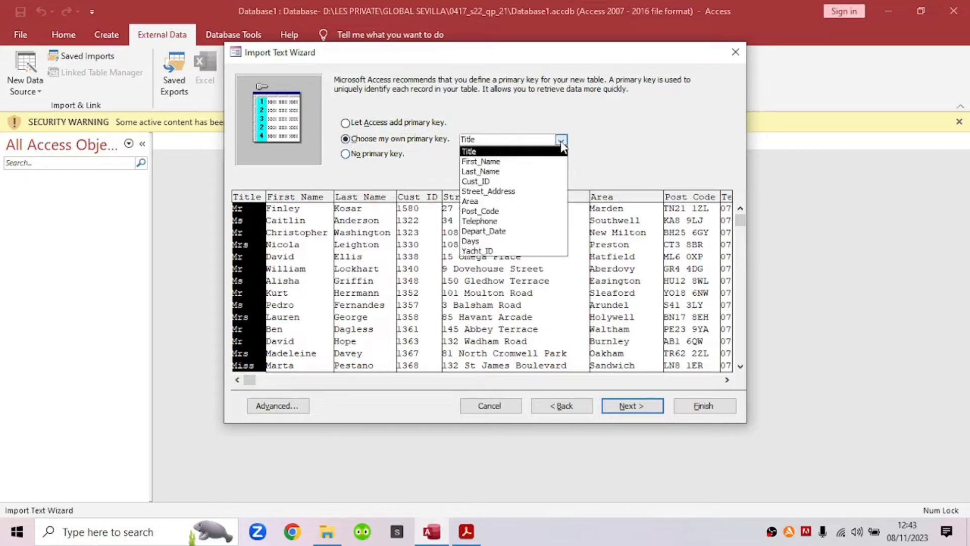
{"action": "left_click", "coordinate": [540, 177]}
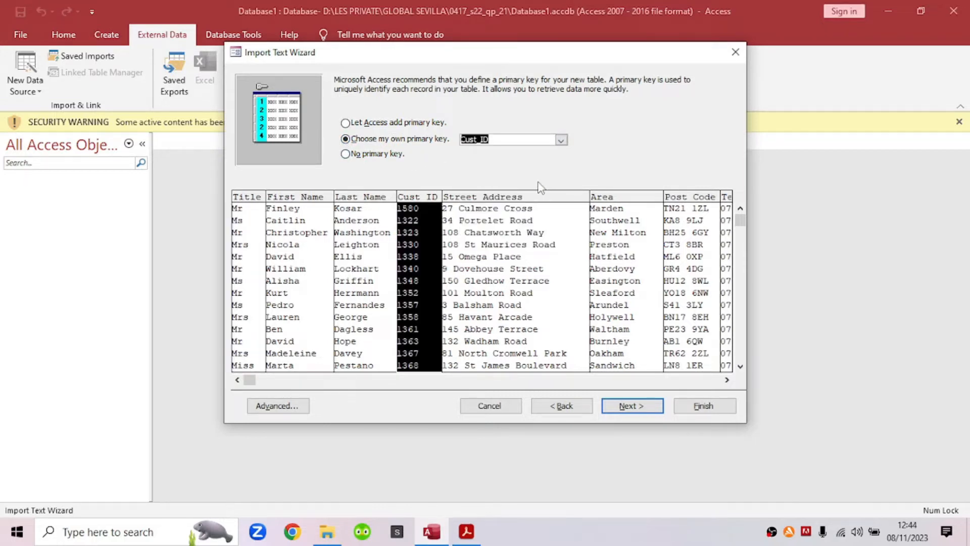
{"action": "left_click", "coordinate": [643, 408]}
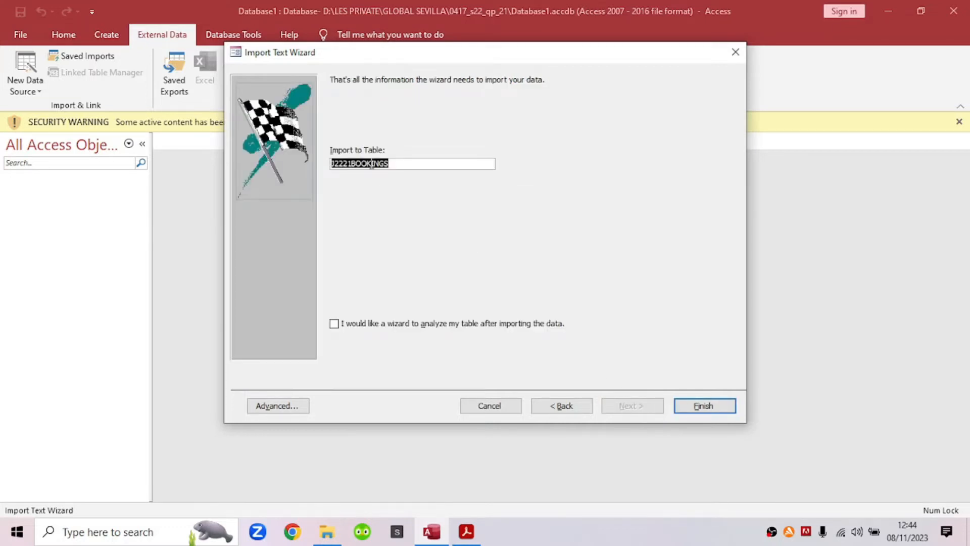
Step: Finish importing the data to table J2221BOOKINGS without saving the import steps, and select the table
{"action": "left_click", "coordinate": [399, 164]}
{"action": "left_click_drag", "start_coordinate": [409, 167], "coordinate": [332, 165]}
{"action": "left_click", "coordinate": [408, 162]}
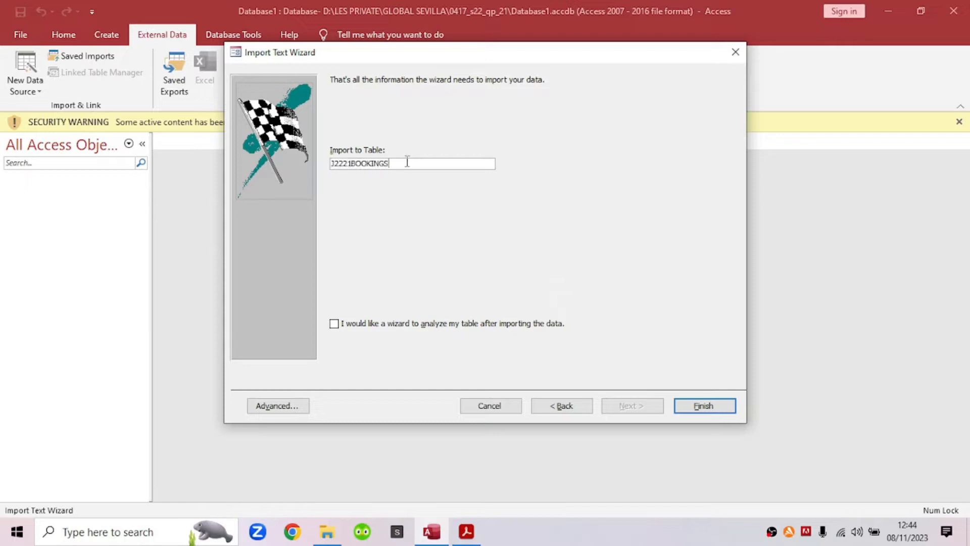
{"action": "left_click", "coordinate": [705, 410]}
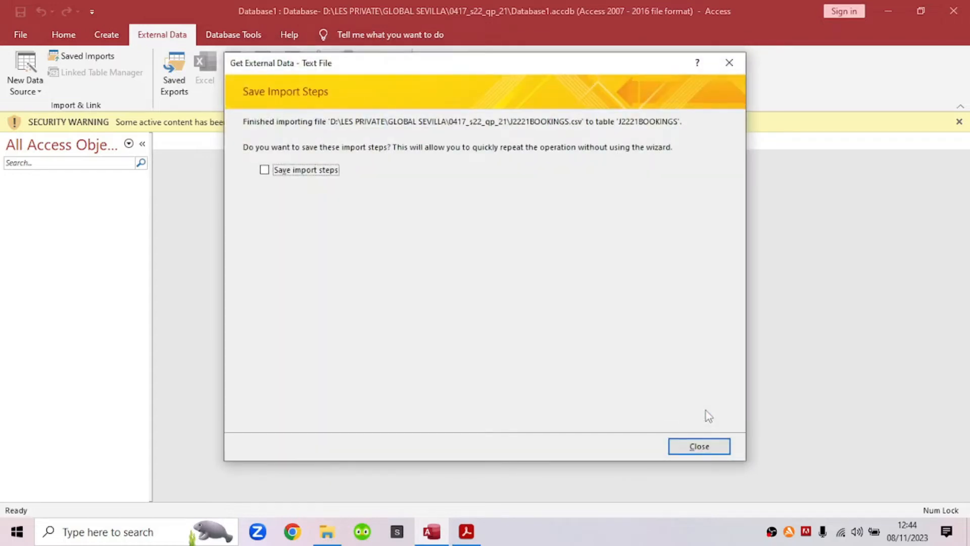
{"action": "left_click", "coordinate": [718, 445]}
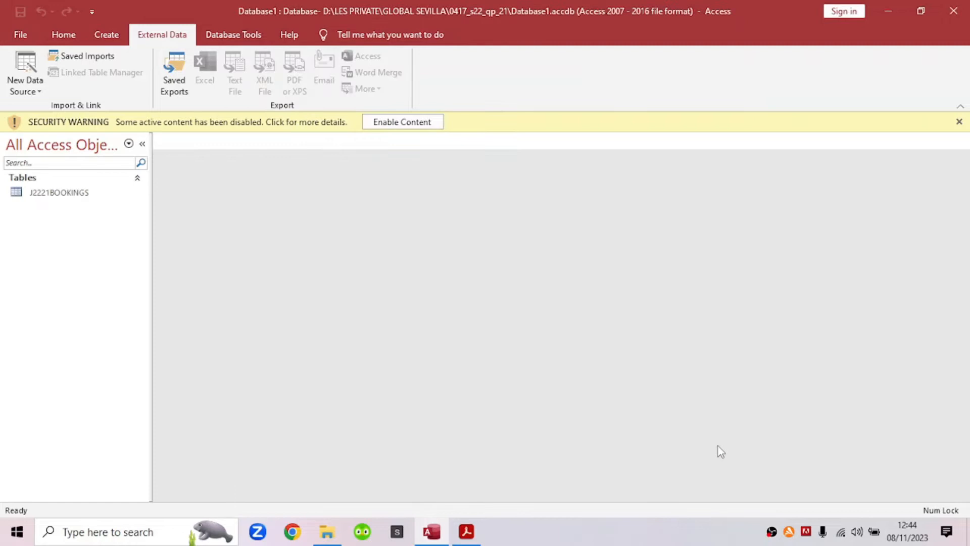
{"action": "left_click", "coordinate": [77, 195]}
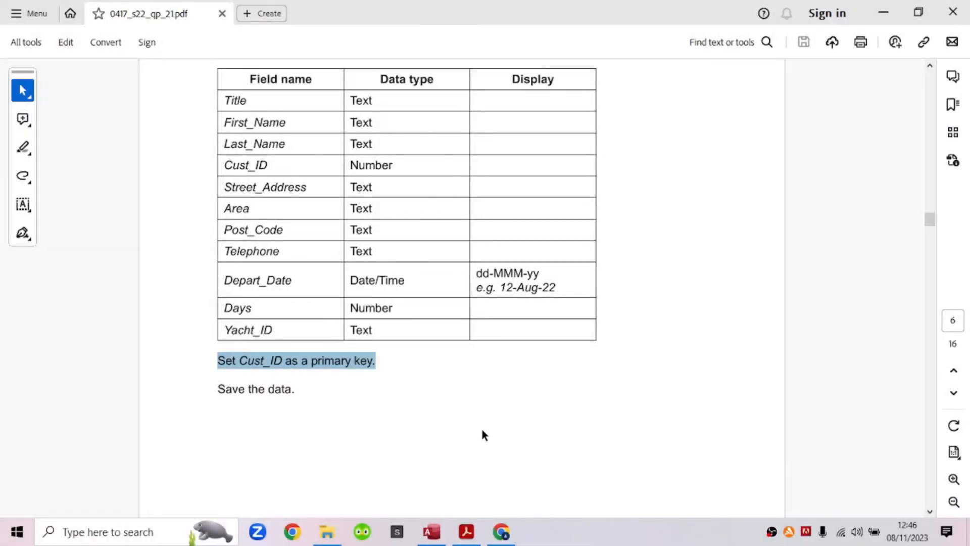
Step: Read the exam paper's page 7 instructions for importing J2221YACHTS.csv as a new table with given field names and data types
{"action": "scroll", "coordinate": [480, 432], "scroll_direction": "down", "scroll_amount": 10}
{"action": "scroll", "coordinate": [480, 428], "scroll_direction": "down", "scroll_amount": 3}
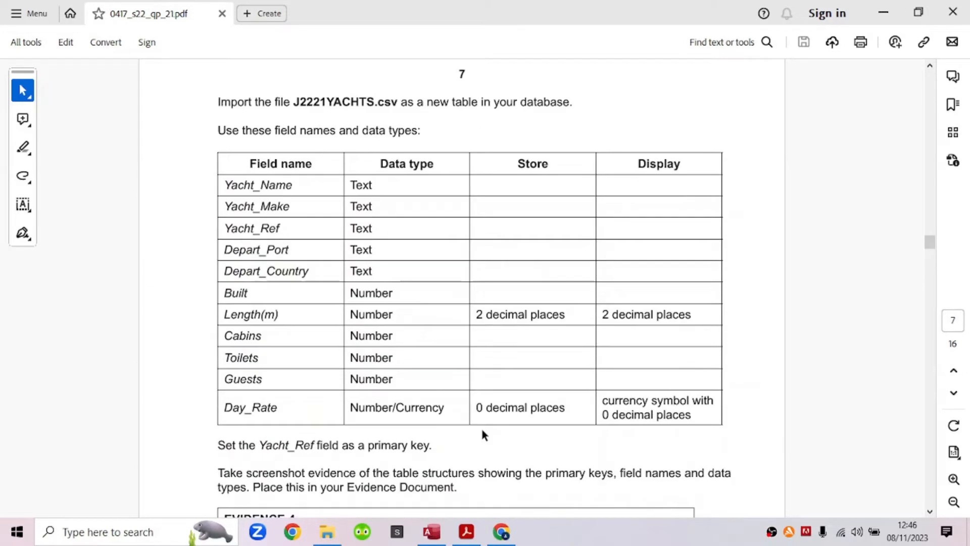
{"action": "left_click_drag", "start_coordinate": [216, 102], "coordinate": [339, 113]}
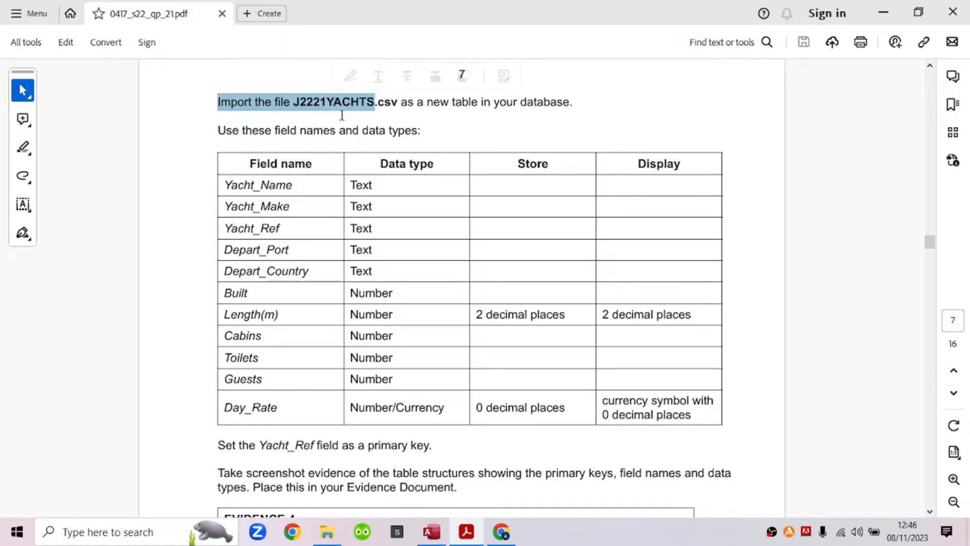
{"action": "left_click_drag", "start_coordinate": [402, 103], "coordinate": [566, 115]}
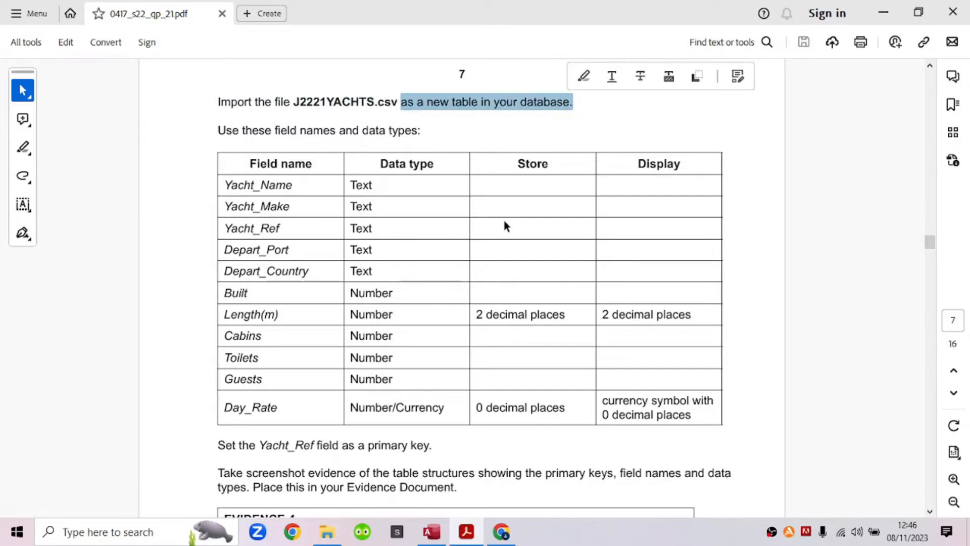
{"action": "scroll", "coordinate": [505, 227], "scroll_direction": "down", "scroll_amount": 1}
{"action": "left_click_drag", "start_coordinate": [221, 96], "coordinate": [412, 103]}
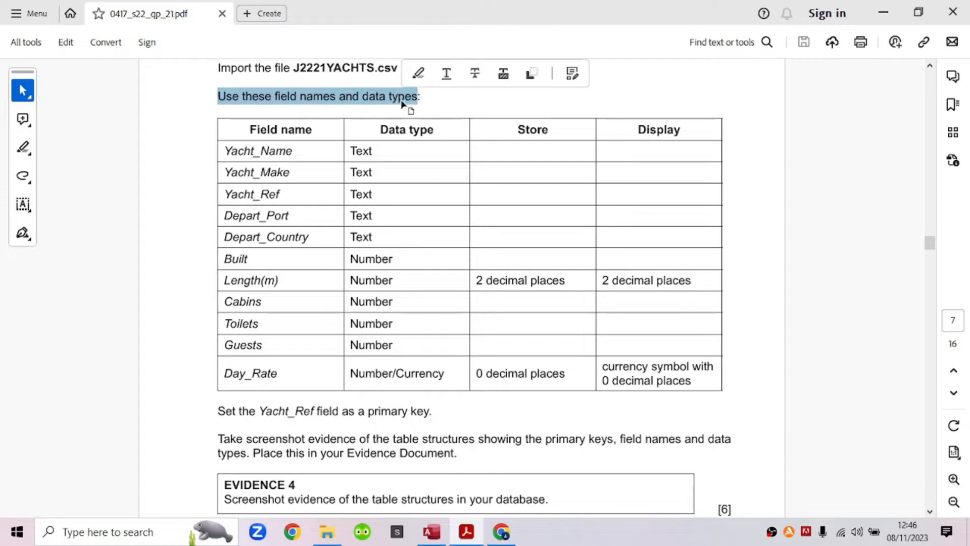
Step: Switch to Access, start a new text file import and select J2221YACHTS in the 0417_s22_qp_21 folder
{"action": "left_click", "coordinate": [432, 536]}
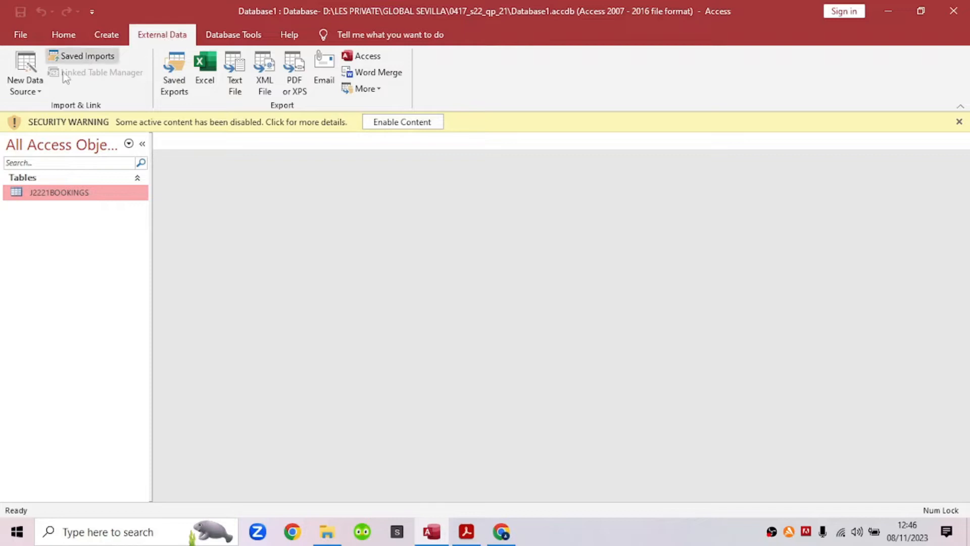
{"action": "left_click", "coordinate": [25, 84]}
{"action": "mouse_move", "coordinate": [61, 122]}
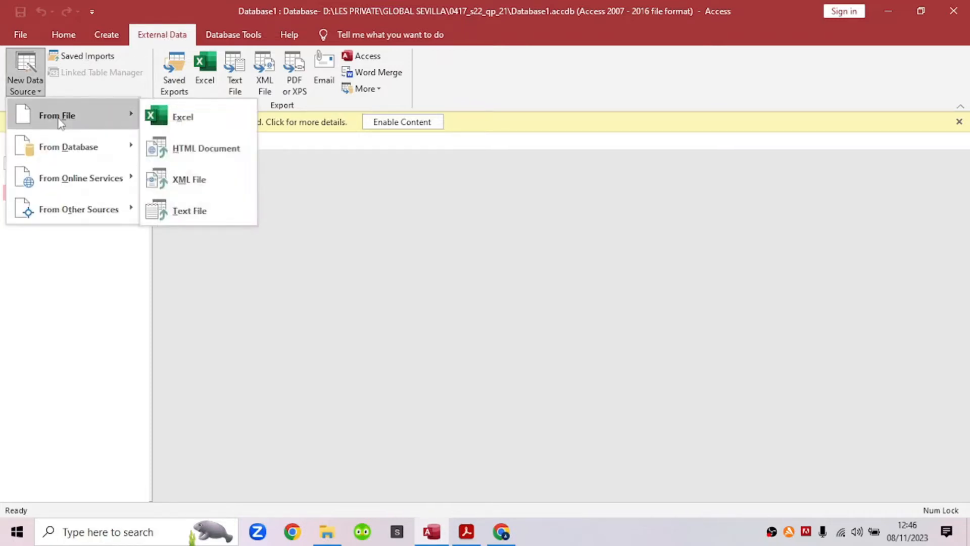
{"action": "left_click", "coordinate": [208, 216]}
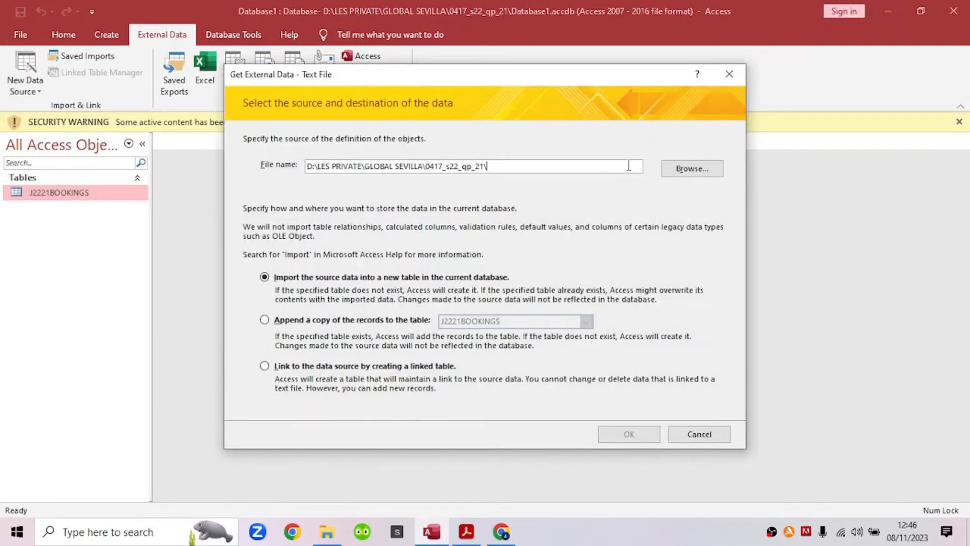
{"action": "left_click", "coordinate": [692, 168]}
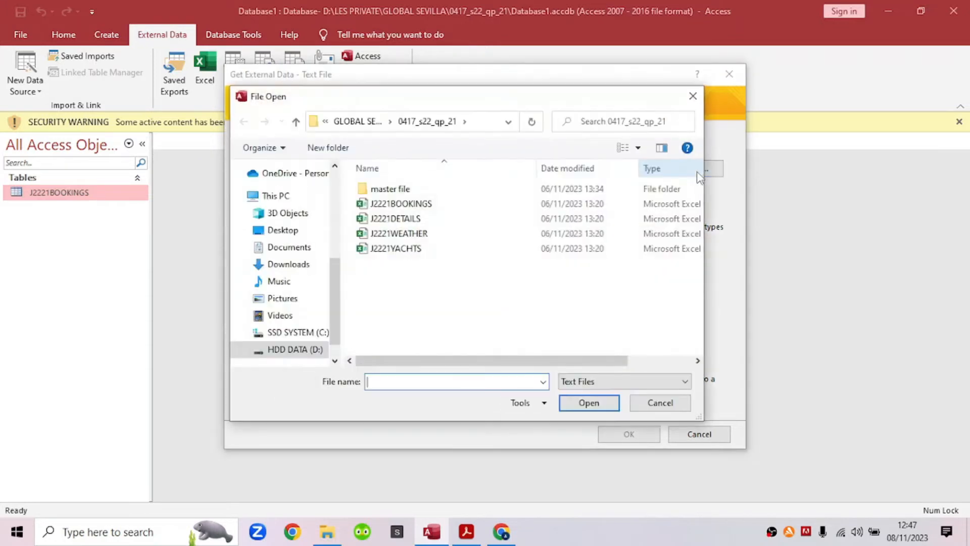
{"action": "left_click", "coordinate": [397, 250]}
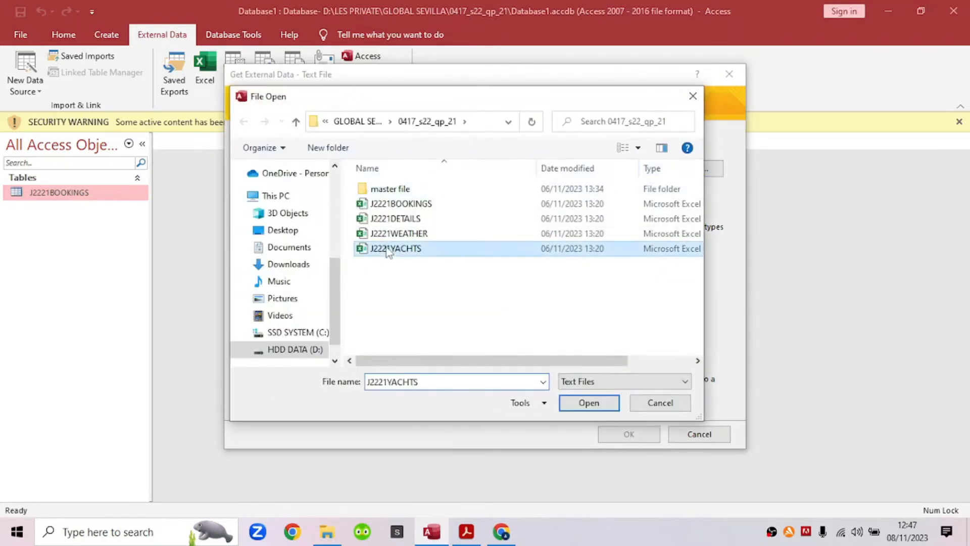
Step: Check the yachts file name in the exam paper and load J2221YACHTS.csv as the source for a new table
{"action": "left_click", "coordinate": [466, 532]}
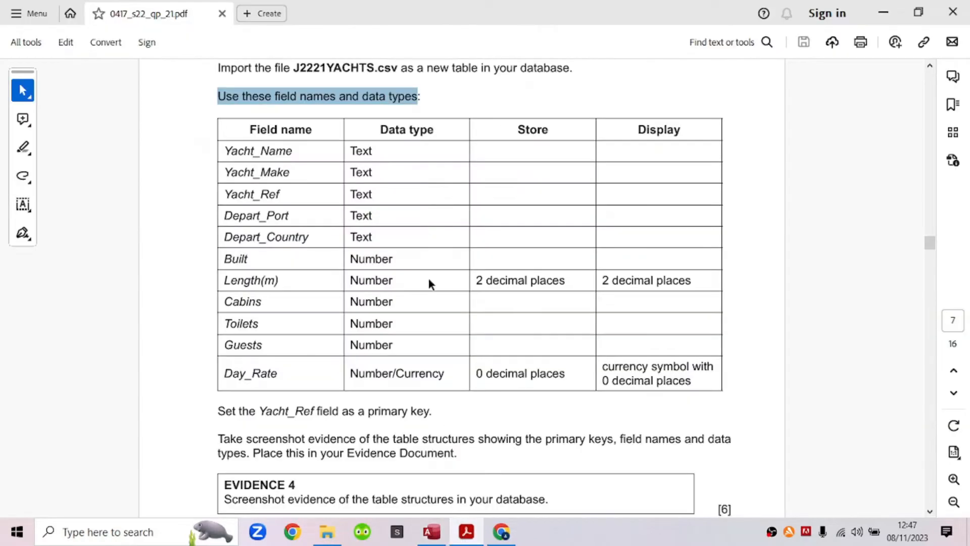
{"action": "left_click_drag", "start_coordinate": [300, 67], "coordinate": [375, 67]}
{"action": "left_click", "coordinate": [431, 532]}
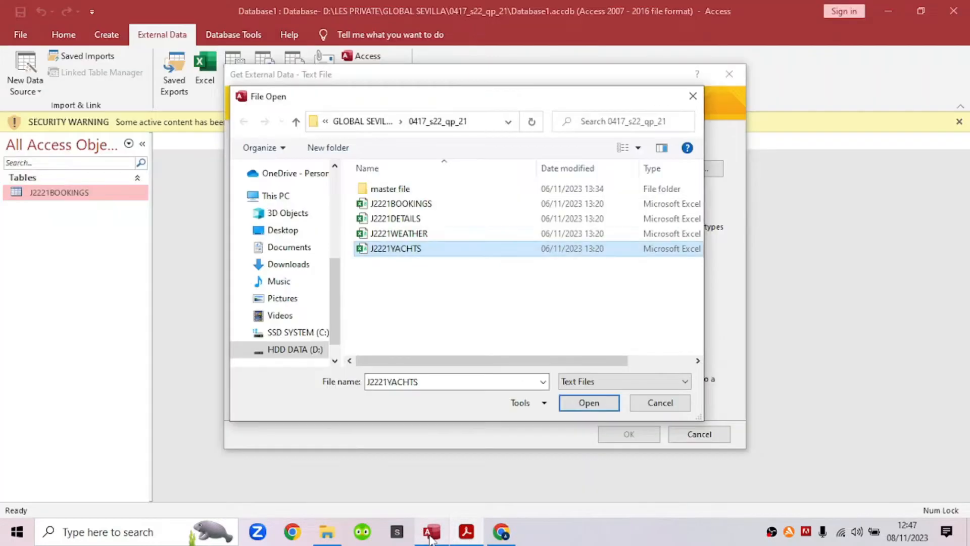
{"action": "left_click", "coordinate": [405, 249]}
{"action": "left_click", "coordinate": [504, 252]}
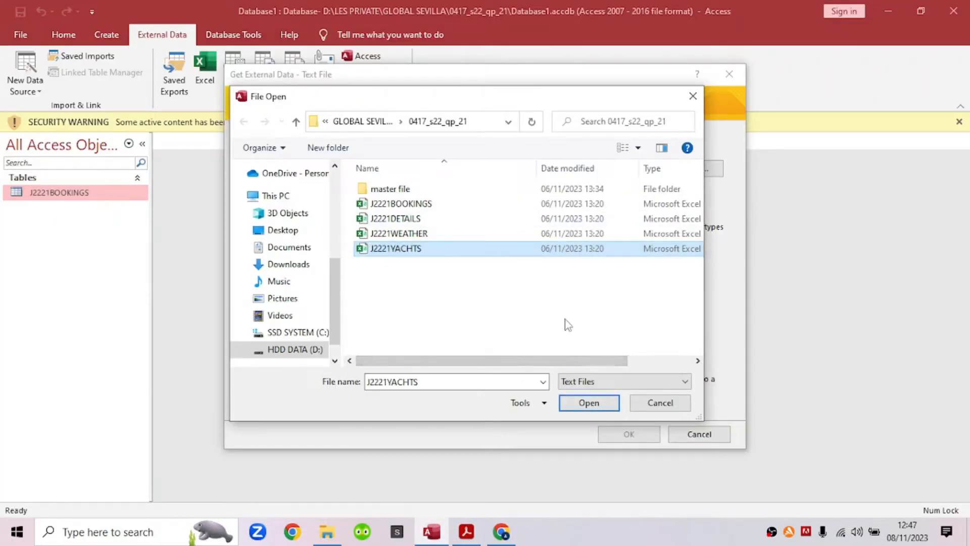
{"action": "left_click", "coordinate": [588, 402]}
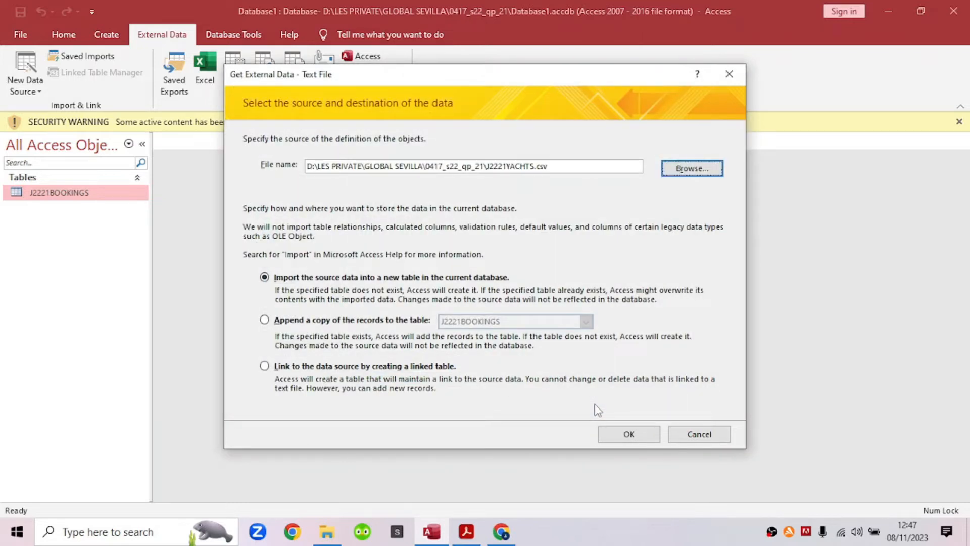
{"action": "left_click", "coordinate": [637, 436]}
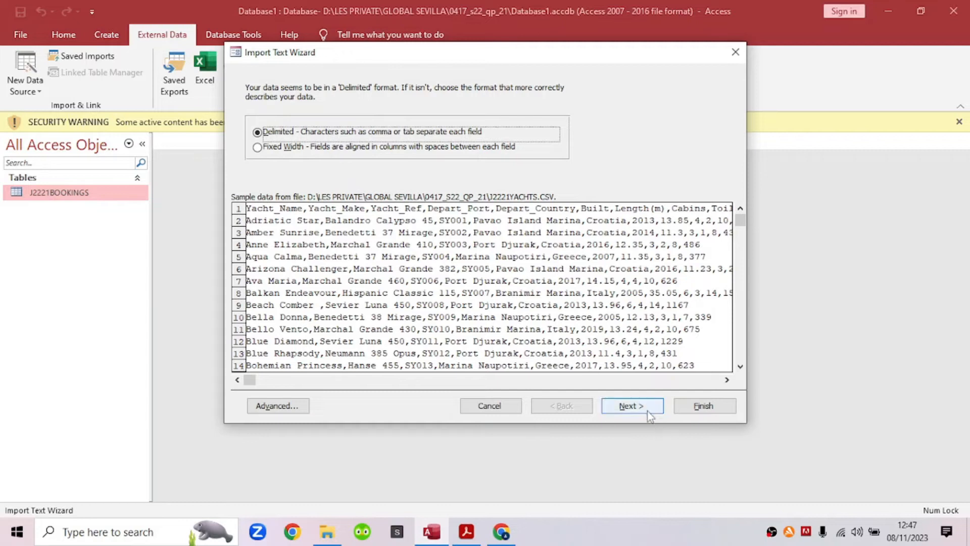
Step: Keep the comma-delimited format, mark the first row as containing field names, and open the J2221YACHTS import specification
{"action": "left_click", "coordinate": [630, 405]}
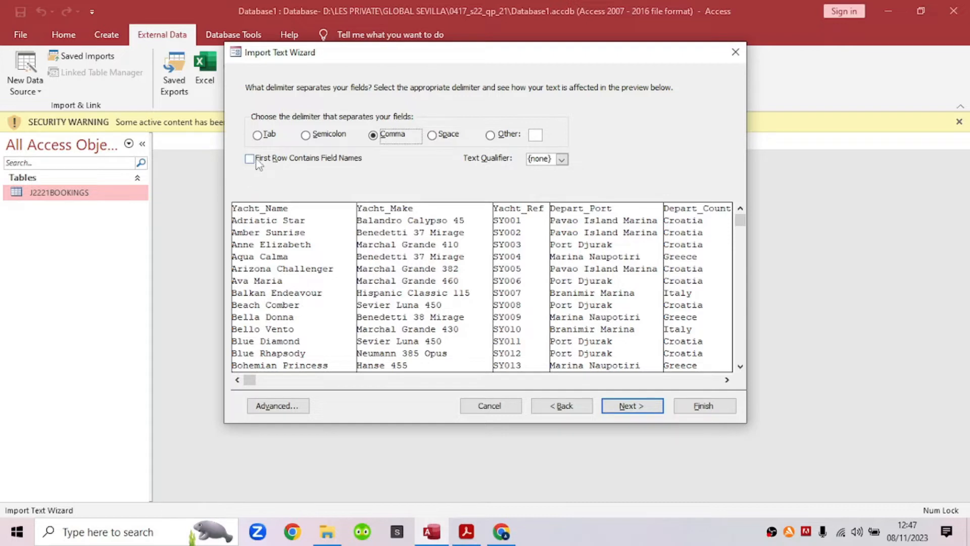
{"action": "left_click", "coordinate": [250, 159]}
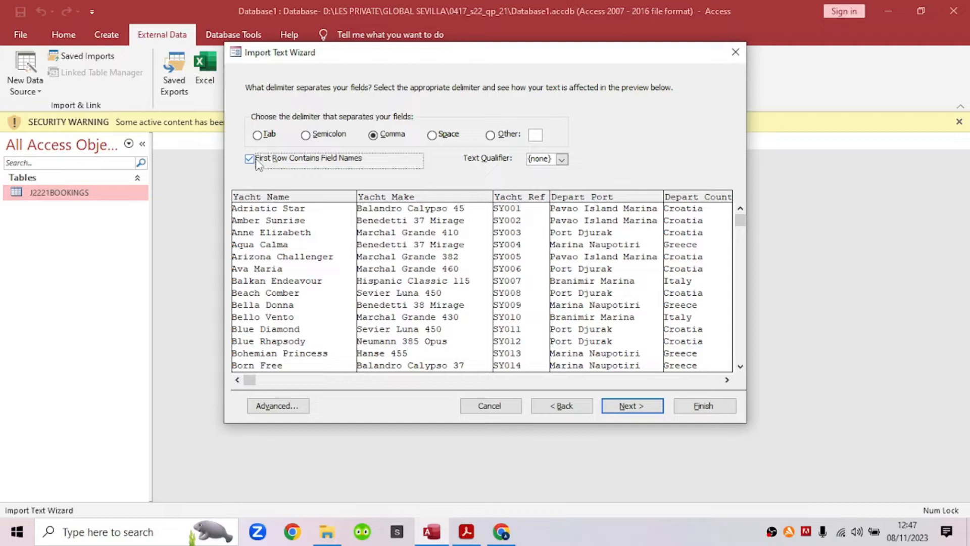
{"action": "left_click", "coordinate": [278, 407]}
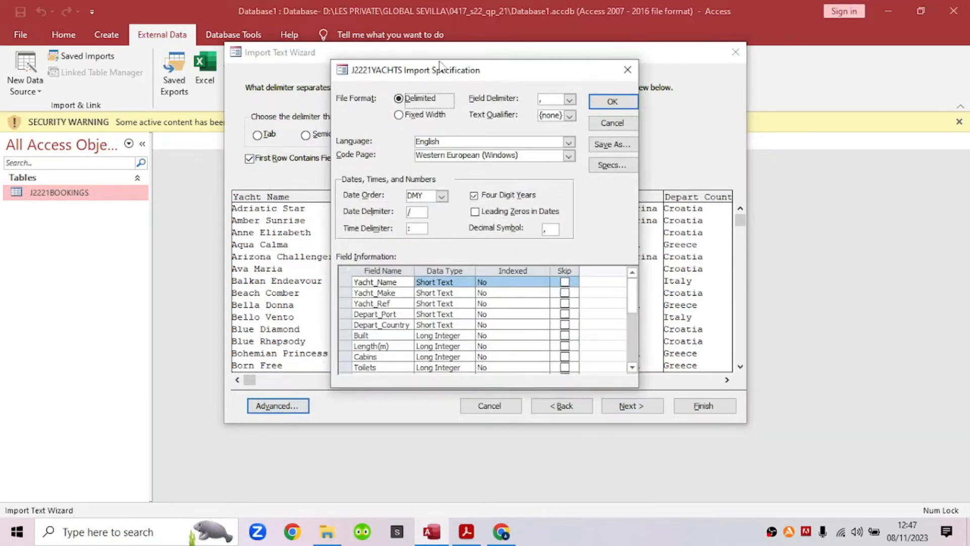
{"action": "left_click_drag", "start_coordinate": [451, 73], "coordinate": [446, 50]}
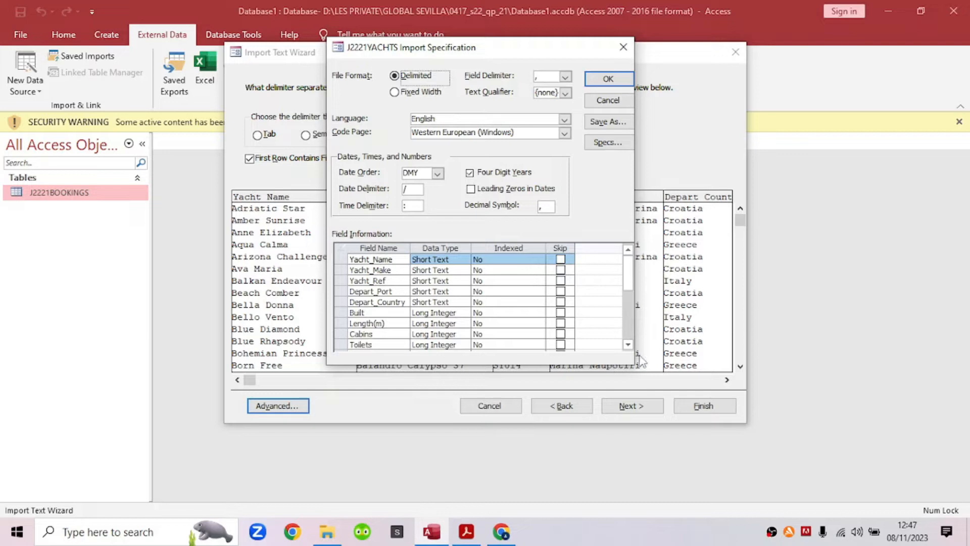
Step: Review the yacht field names from Yacht_Name to Depart_Country in the exam paper and return to the Access import specification
{"action": "left_click", "coordinate": [467, 533]}
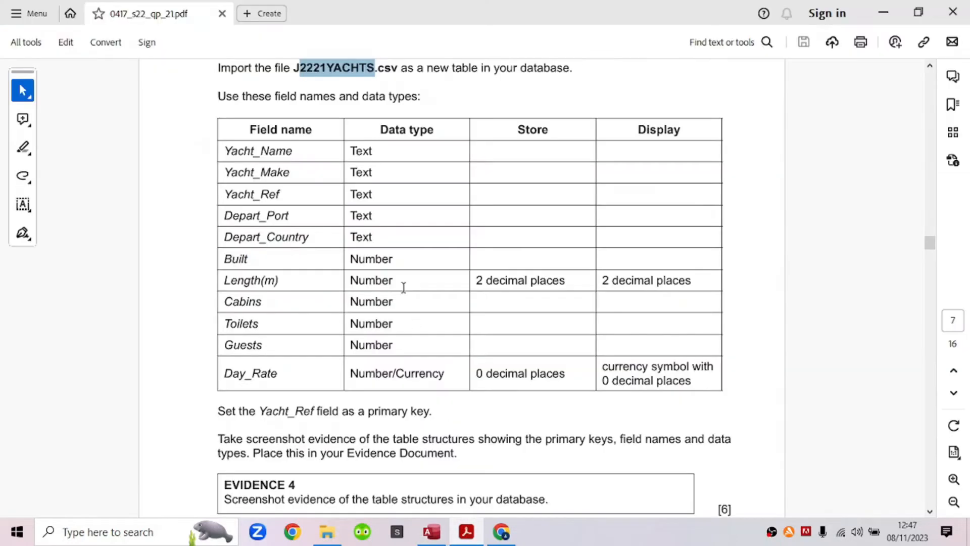
{"action": "left_click_drag", "start_coordinate": [292, 151], "coordinate": [251, 151]}
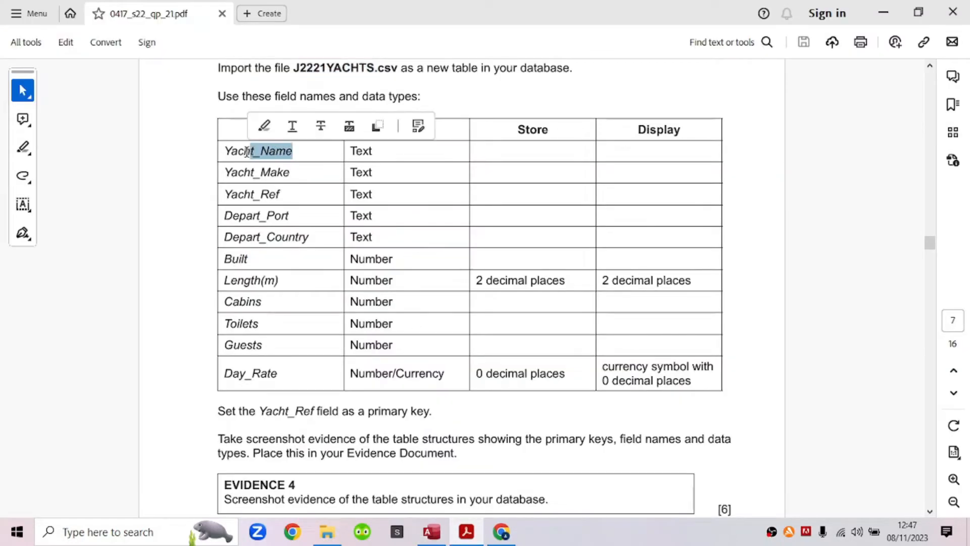
{"action": "left_click", "coordinate": [297, 176]}
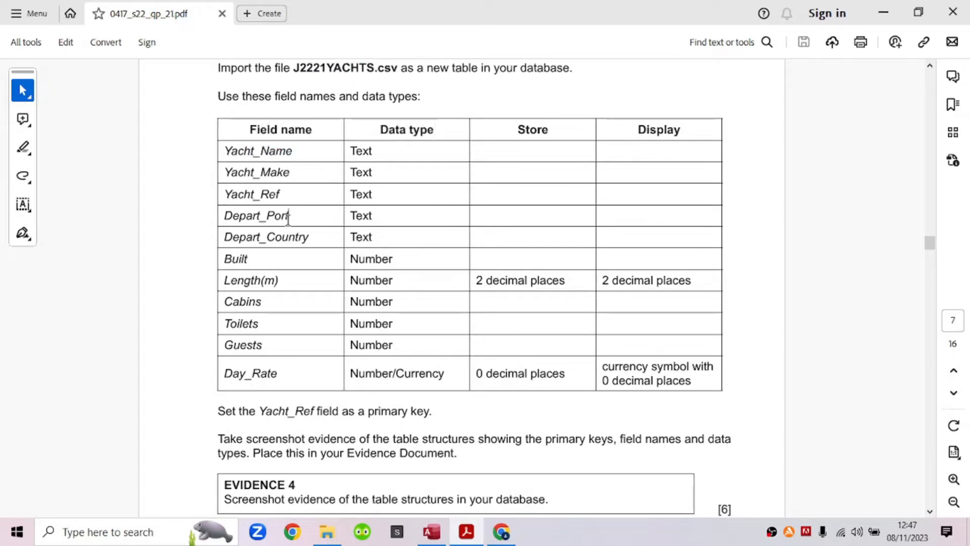
{"action": "left_click_drag", "start_coordinate": [288, 217], "coordinate": [279, 217]}
{"action": "left_click_drag", "start_coordinate": [322, 245], "coordinate": [289, 237]}
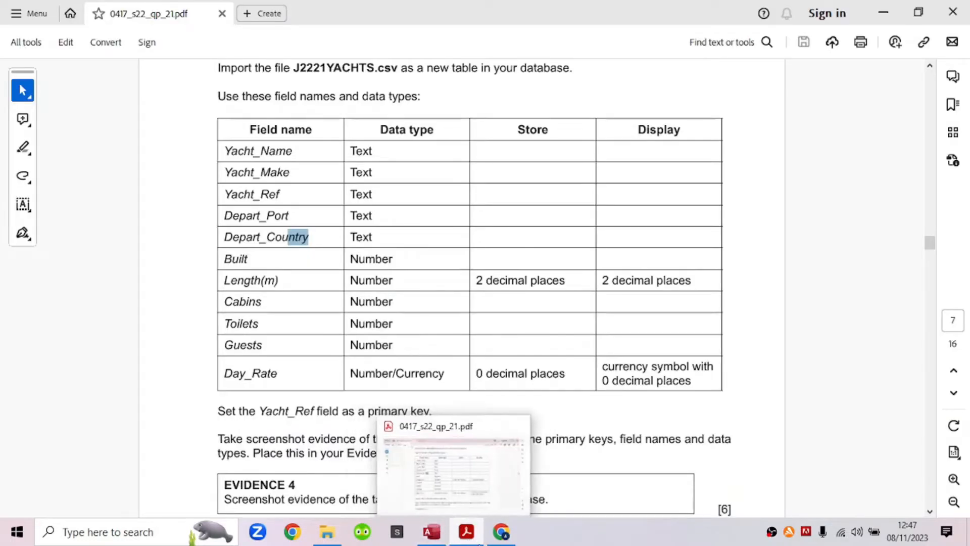
{"action": "mouse_move", "coordinate": [437, 541]}
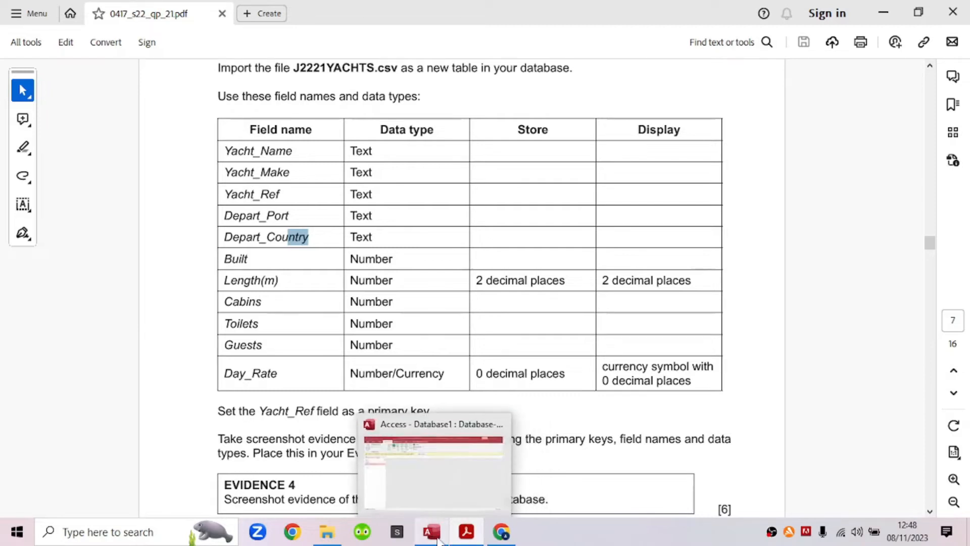
{"action": "left_click", "coordinate": [422, 492]}
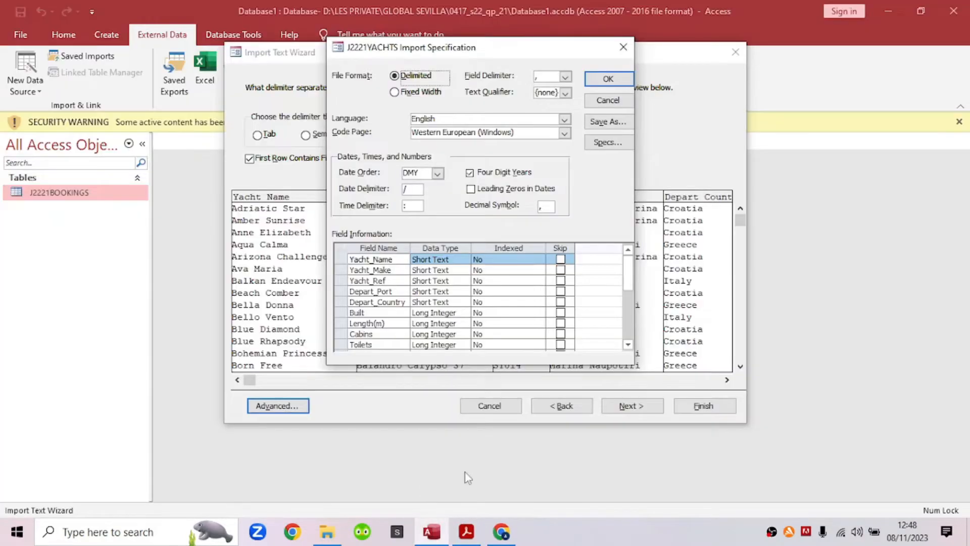
Step: Compare the yacht field names from Yacht_Name to Day_Rate in the import specification with the exam paper's field table
{"action": "left_click", "coordinate": [393, 259]}
{"action": "left_click", "coordinate": [395, 268]}
{"action": "left_click", "coordinate": [396, 281]}
{"action": "left_click", "coordinate": [392, 291]}
{"action": "left_click", "coordinate": [406, 302]}
{"action": "scroll", "coordinate": [405, 302], "scroll_direction": "down", "scroll_amount": 1}
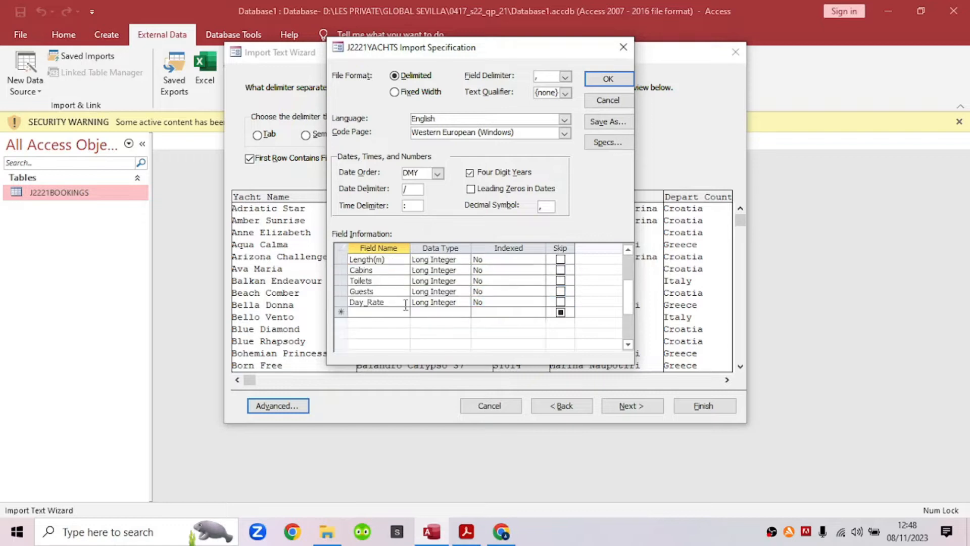
{"action": "left_click", "coordinate": [470, 540]}
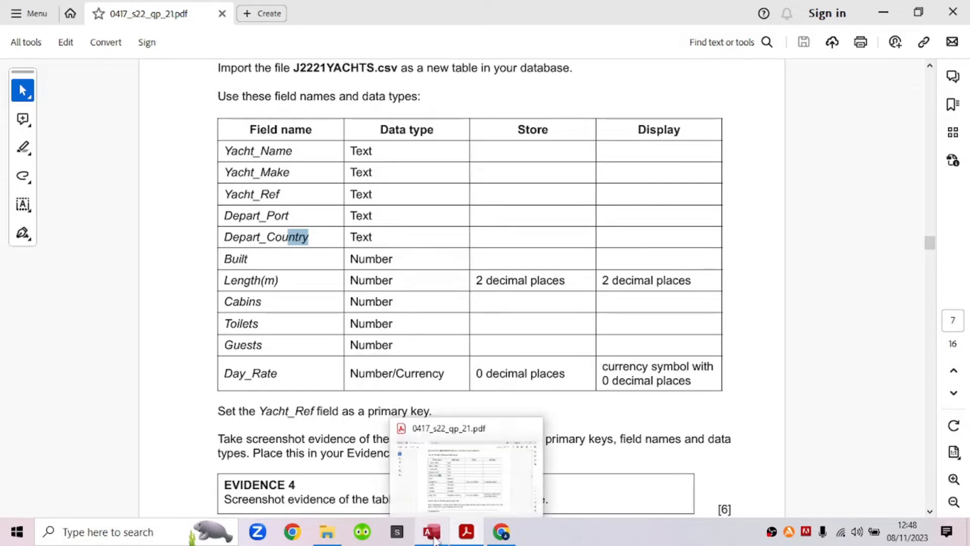
{"action": "left_click", "coordinate": [436, 508]}
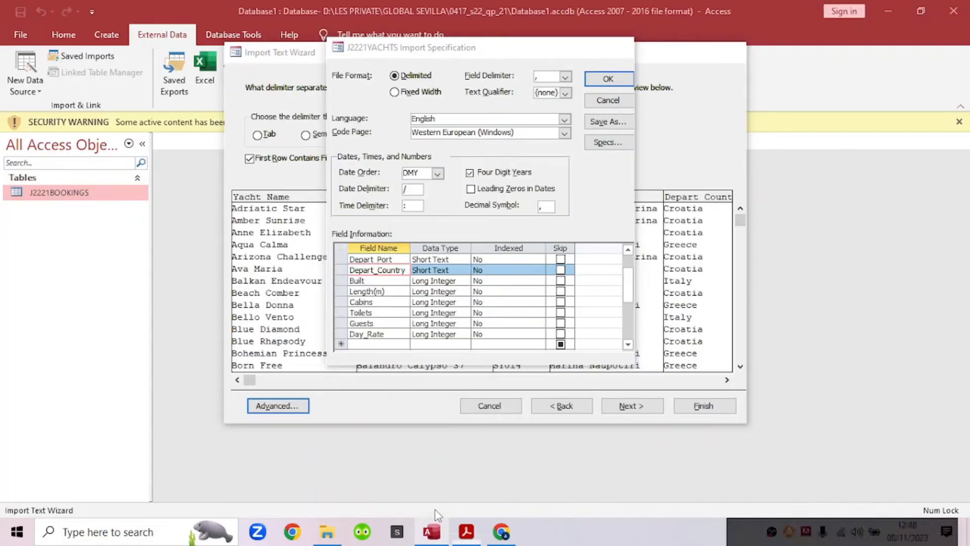
Step: Check the data types of the fields from Built to Guests in the J2221YACHTS import specification
{"action": "left_click", "coordinate": [435, 281]}
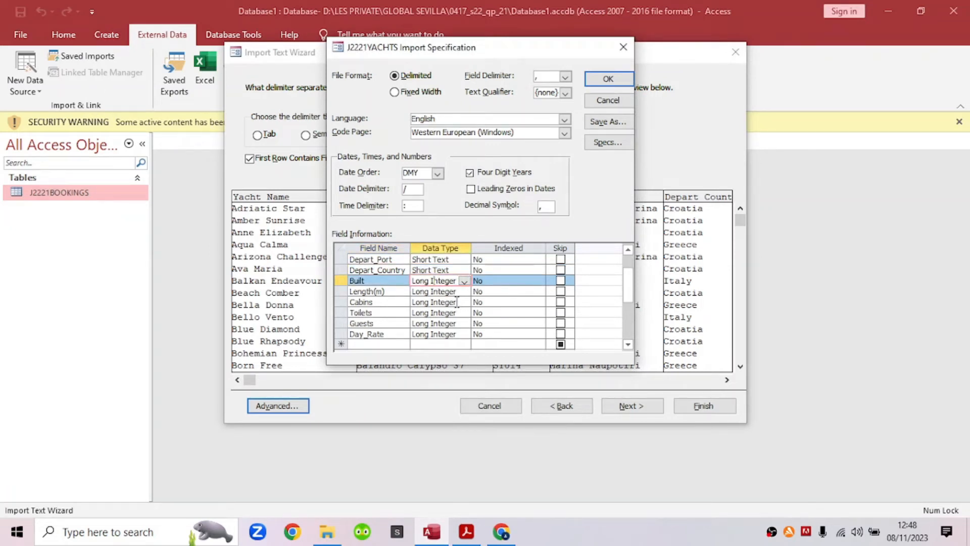
{"action": "left_click", "coordinate": [457, 292]}
{"action": "left_click", "coordinate": [459, 302]}
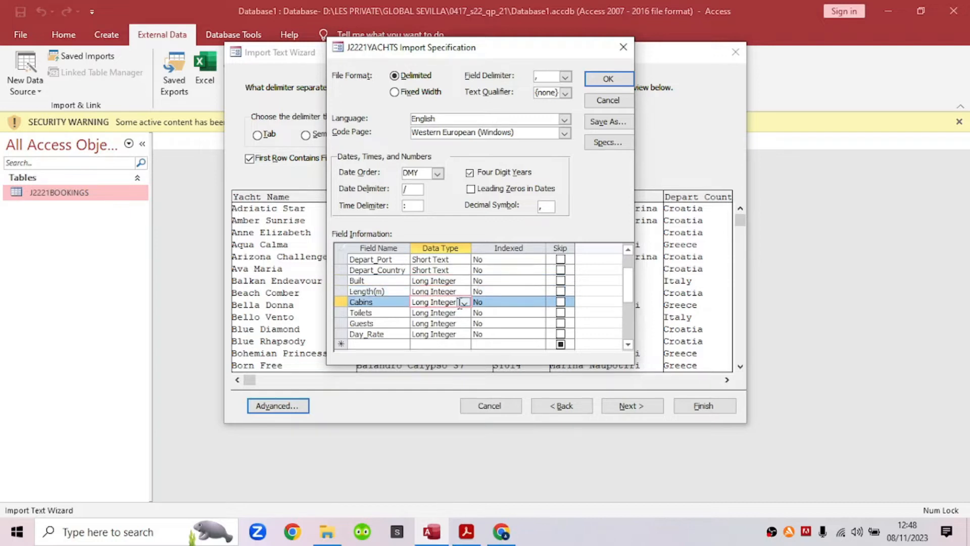
{"action": "key", "text": "Down"}
{"action": "left_click", "coordinate": [461, 326]}
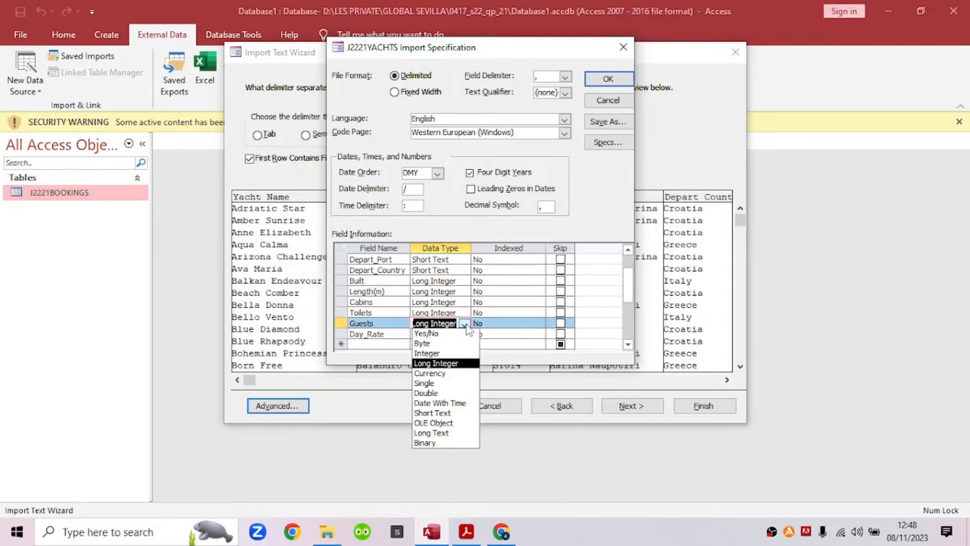
{"action": "left_click", "coordinate": [465, 324]}
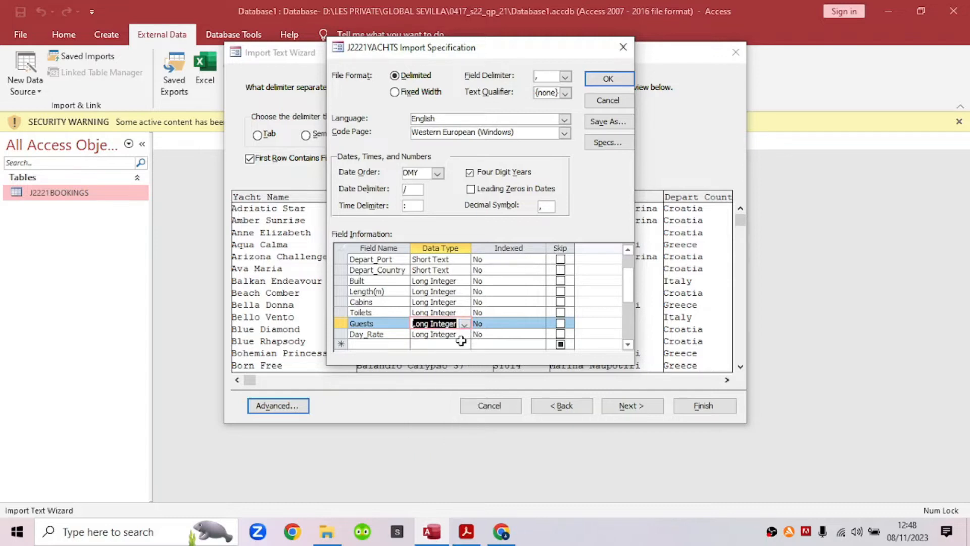
Step: Check the Day_Rate data type in the exam paper and set that field's type to Currency in the Access import specification
{"action": "left_click", "coordinate": [458, 528]}
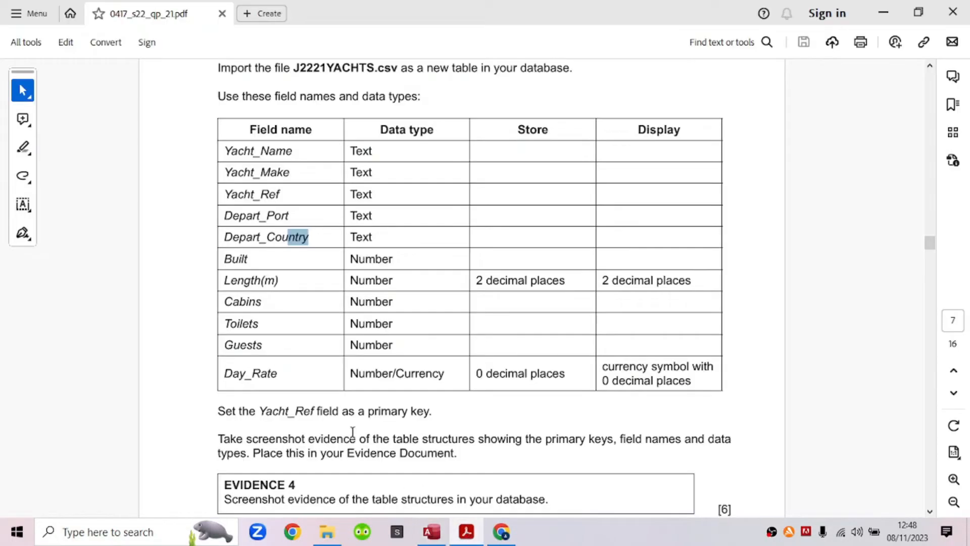
{"action": "left_click", "coordinate": [425, 378]}
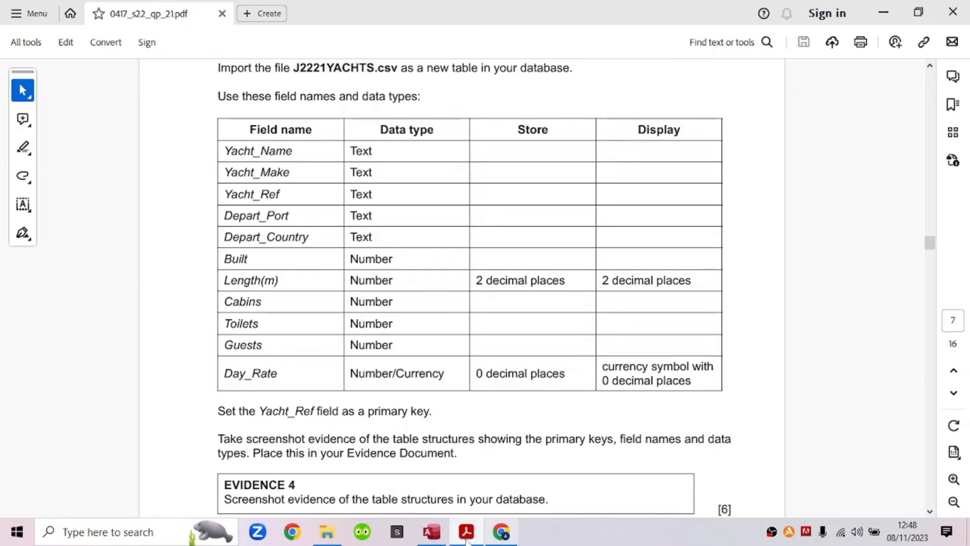
{"action": "left_click", "coordinate": [432, 533]}
{"action": "left_click", "coordinate": [464, 334]}
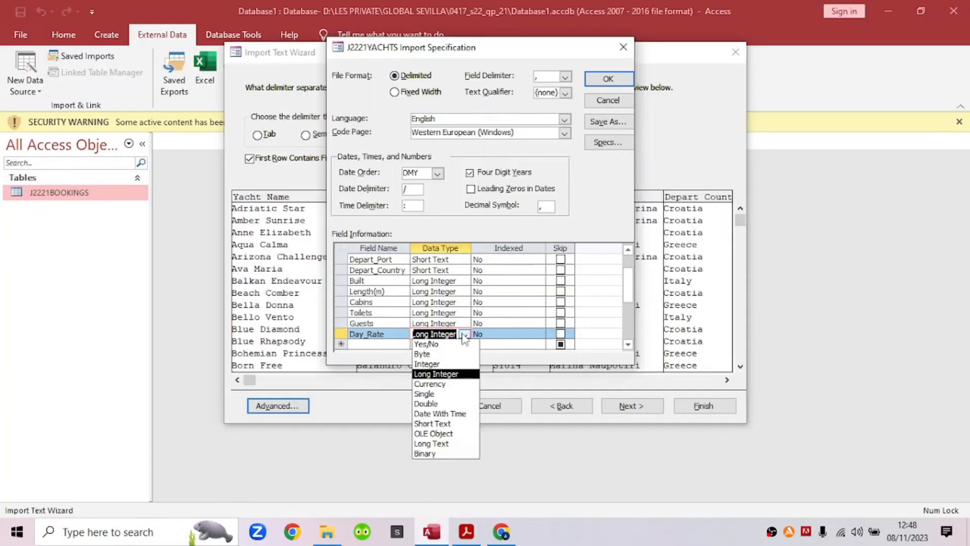
{"action": "left_click", "coordinate": [437, 384]}
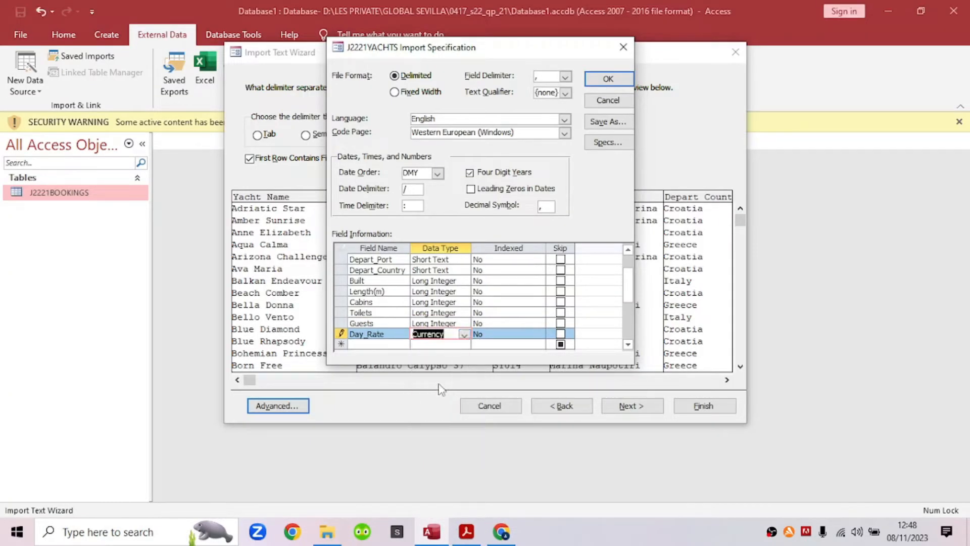
Step: Review the store and display requirements for Length(m) in the exam paper and return to the Access import specification
{"action": "left_click", "coordinate": [475, 538]}
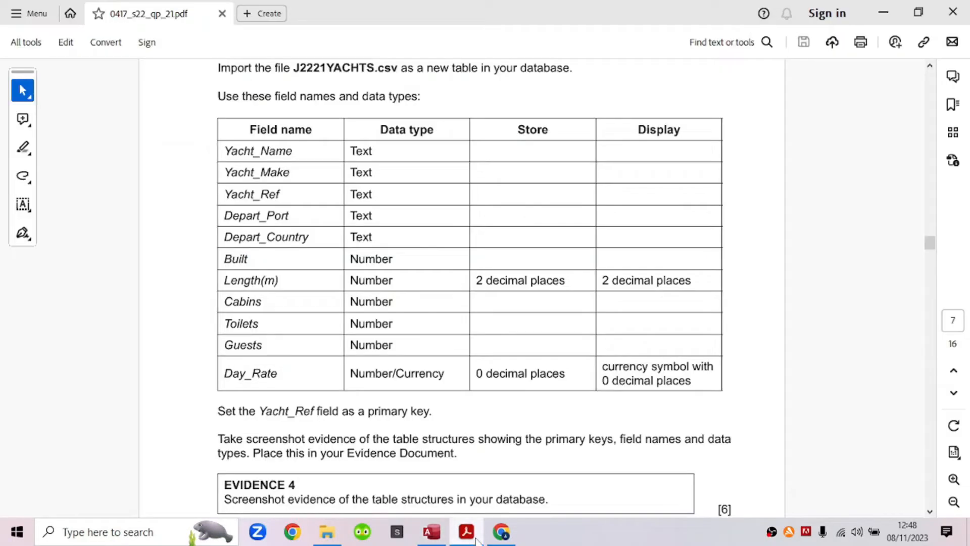
{"action": "left_click_drag", "start_coordinate": [225, 280], "coordinate": [292, 281]}
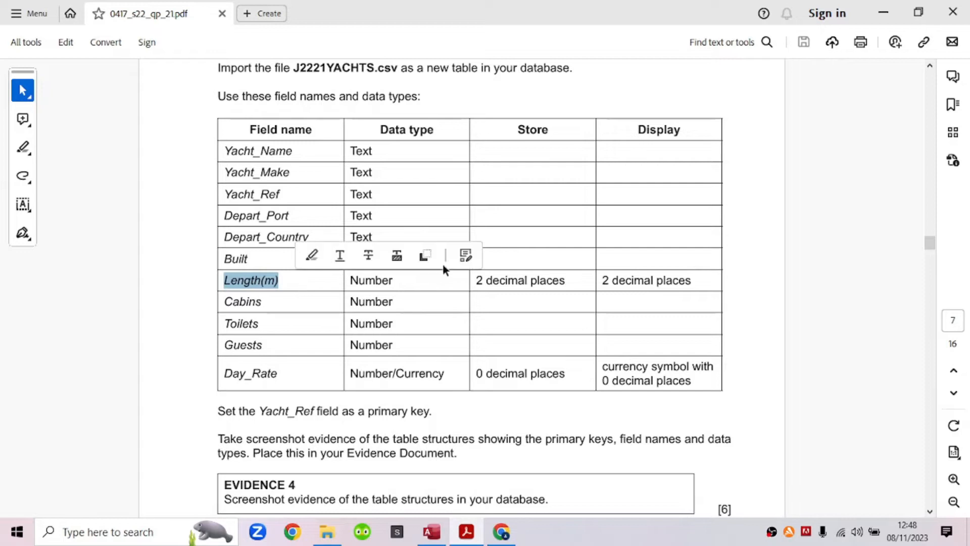
{"action": "left_click_drag", "start_coordinate": [475, 282], "coordinate": [574, 286]}
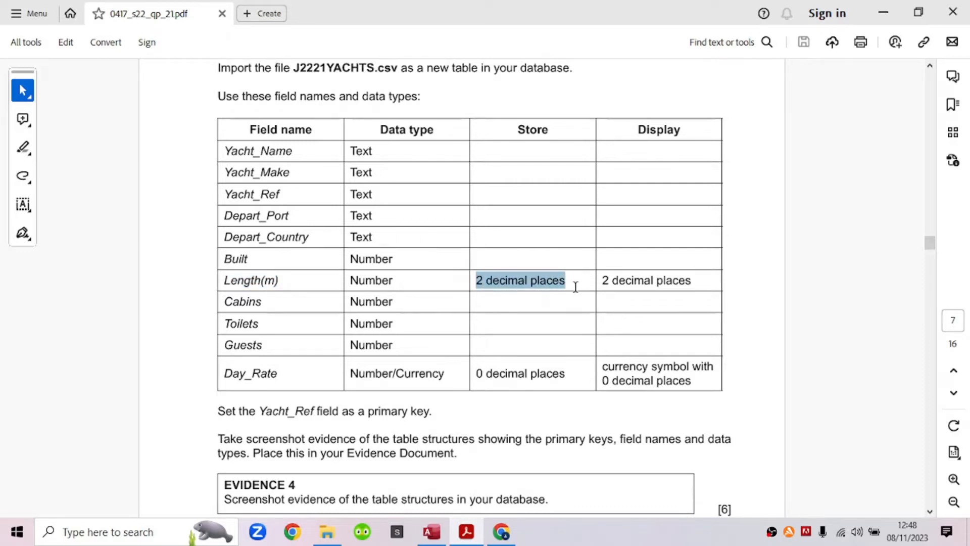
{"action": "left_click_drag", "start_coordinate": [611, 283], "coordinate": [708, 289]}
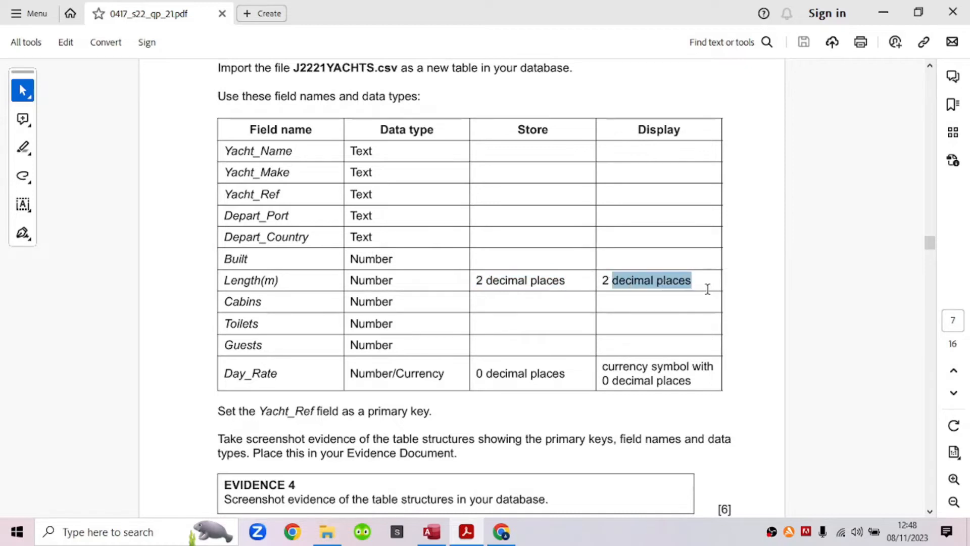
{"action": "left_click", "coordinate": [431, 531]}
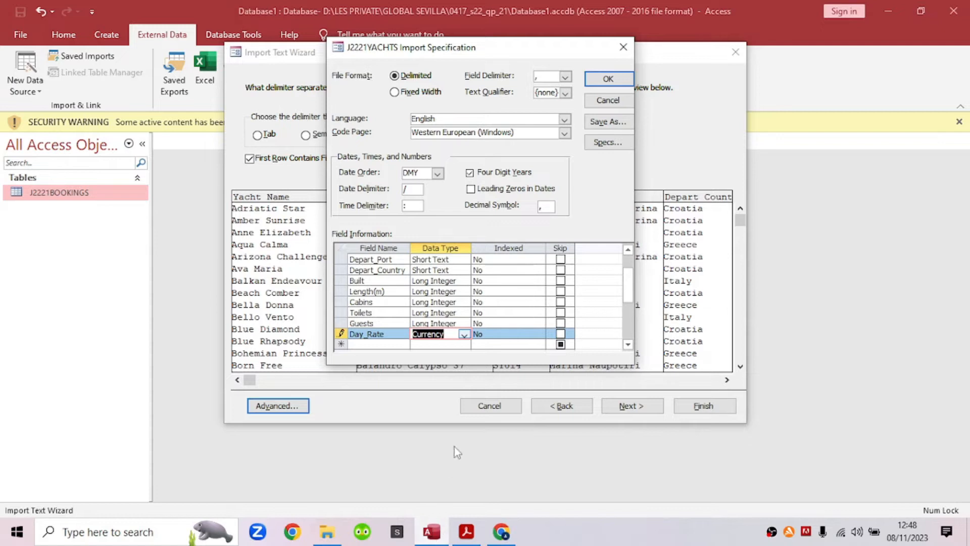
Step: Examine the Length(m) field's indexing options and the decimal symbol setting in the import specification
{"action": "mouse_move", "coordinate": [631, 278]}
{"action": "left_mouse_down"}
{"action": "mouse_move", "coordinate": [632, 326]}
{"action": "mouse_move", "coordinate": [633, 278]}
{"action": "left_mouse_up"}
{"action": "left_click", "coordinate": [380, 292]}
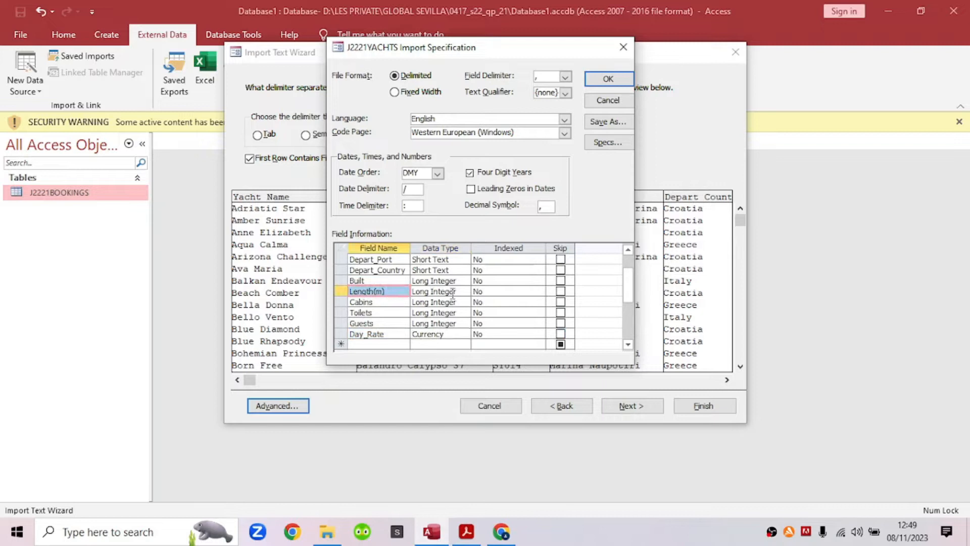
{"action": "left_click", "coordinate": [529, 292]}
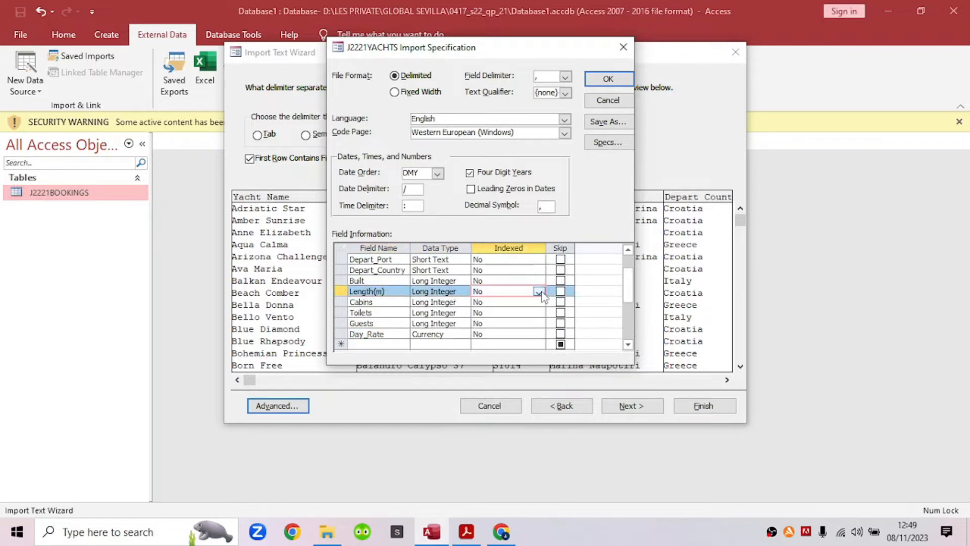
{"action": "left_click", "coordinate": [539, 292]}
{"action": "left_click", "coordinate": [542, 295]}
{"action": "left_click", "coordinate": [405, 288]}
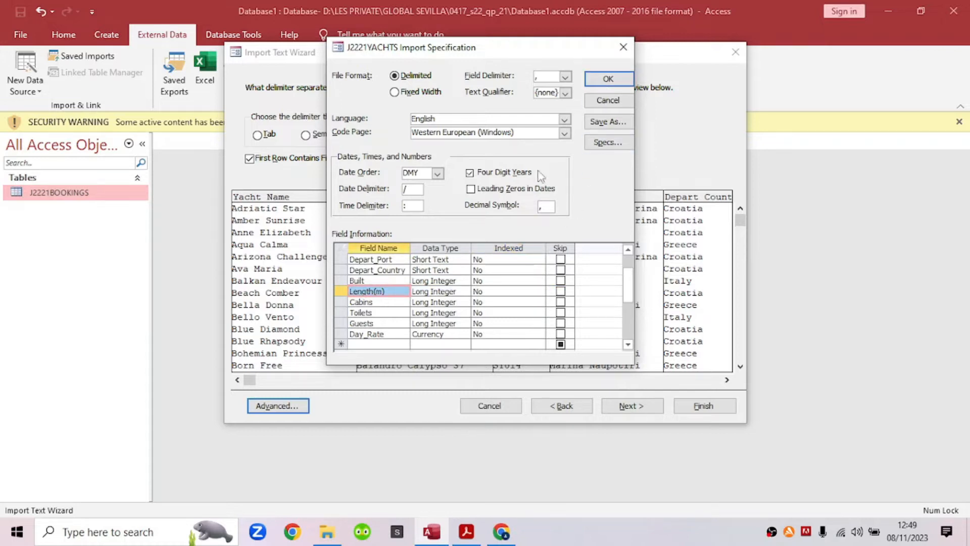
{"action": "left_click", "coordinate": [539, 207]}
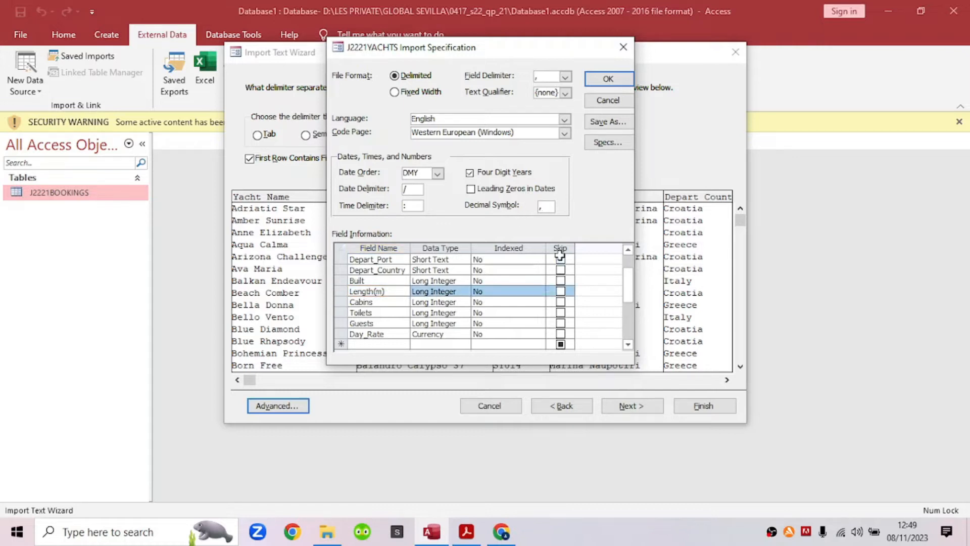
{"action": "left_click_drag", "start_coordinate": [550, 207], "coordinate": [531, 206]}
Step: Accept the J2221YACHTS import specification and advance through the field options to the primary key choice
{"action": "left_click", "coordinate": [608, 80]}
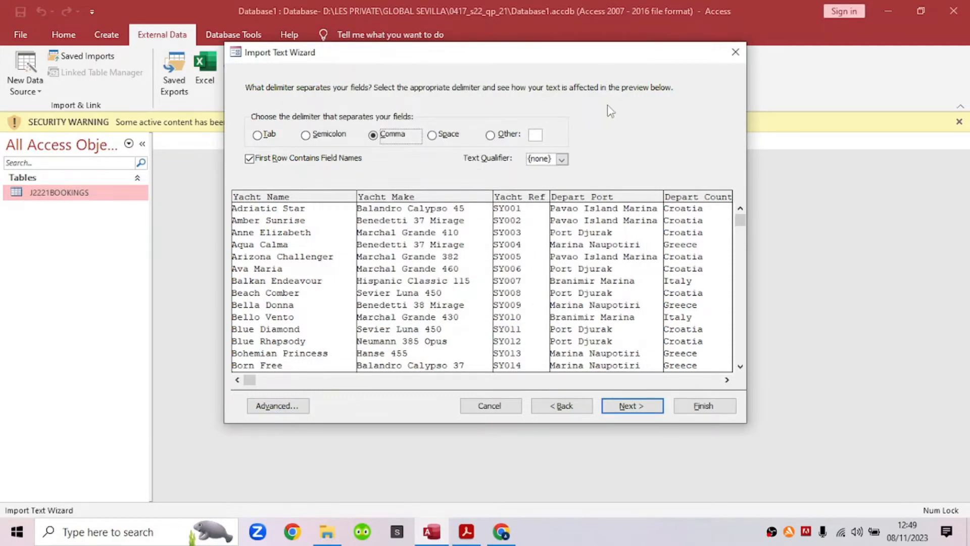
{"action": "left_click", "coordinate": [642, 413]}
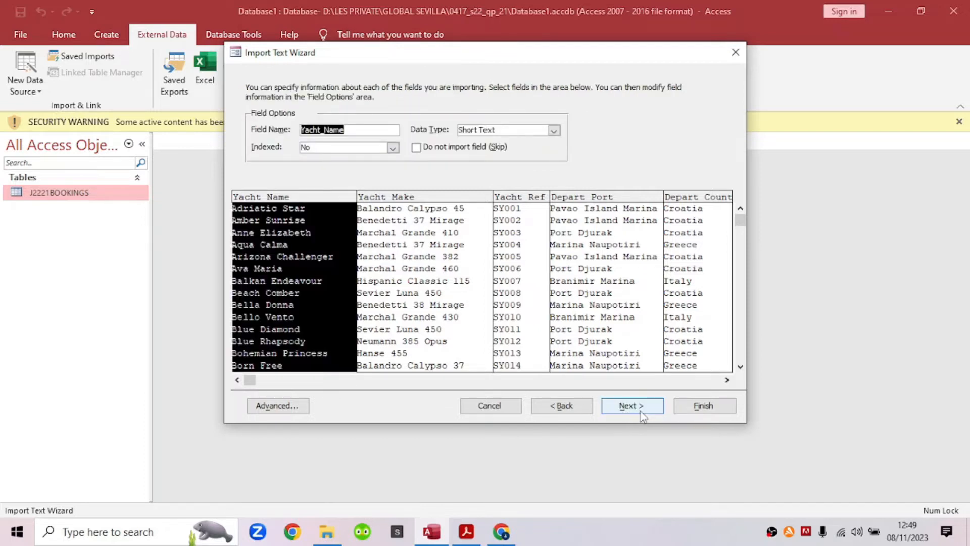
{"action": "left_click", "coordinate": [641, 414]}
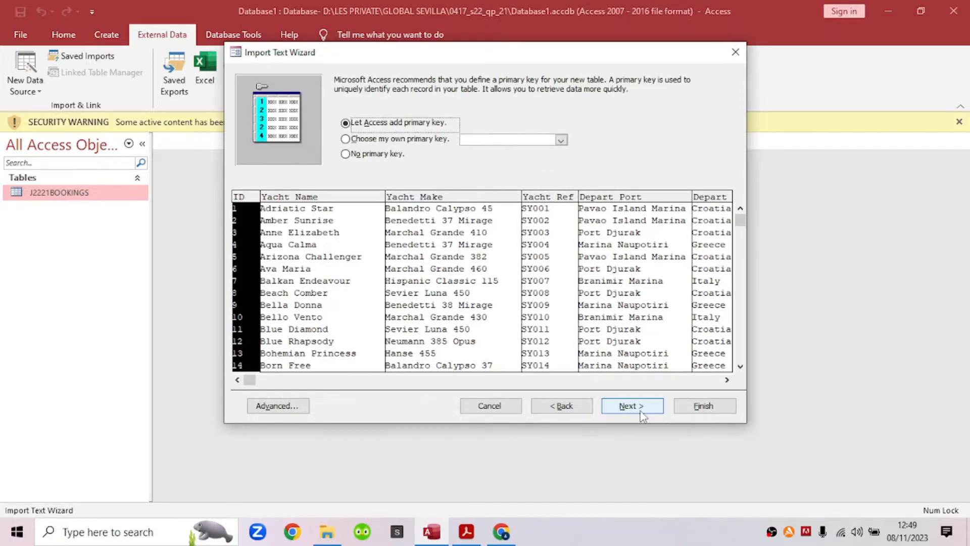
Step: Check the primary key instruction in the exam paper and choose Yacht_Ref as the new table's own primary key in Access
{"action": "left_click", "coordinate": [468, 538]}
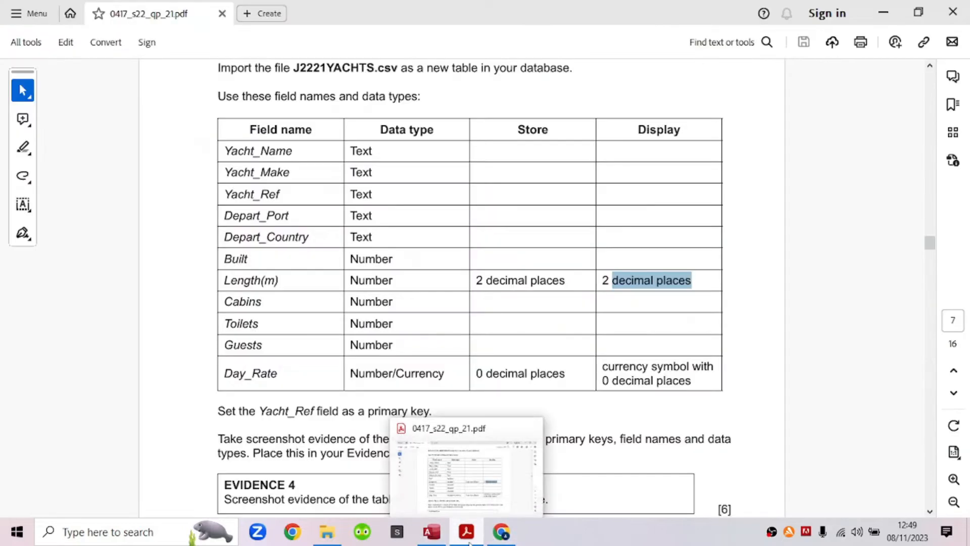
{"action": "left_click", "coordinate": [319, 453]}
{"action": "scroll", "coordinate": [343, 434], "scroll_direction": "down", "scroll_amount": 3}
{"action": "left_click_drag", "start_coordinate": [219, 341], "coordinate": [432, 348]}
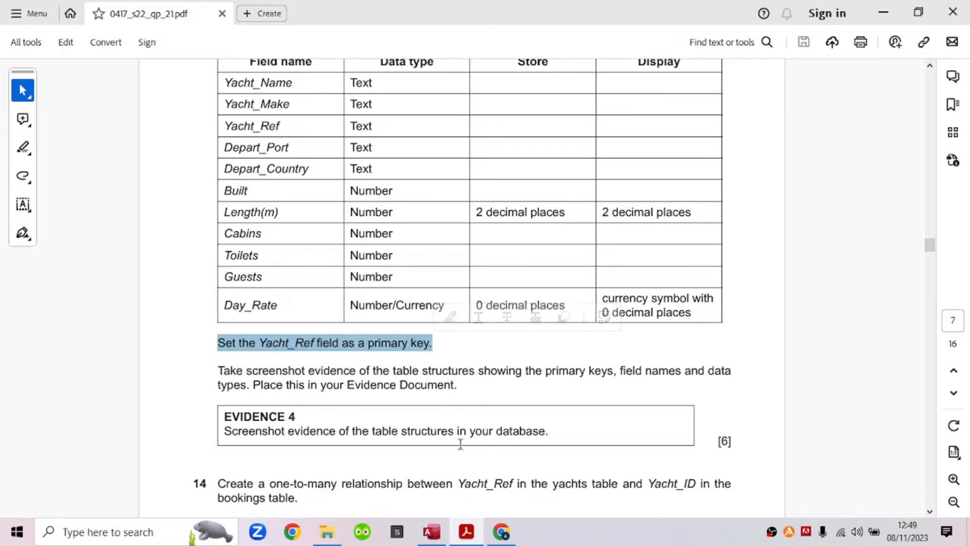
{"action": "mouse_move", "coordinate": [434, 536]}
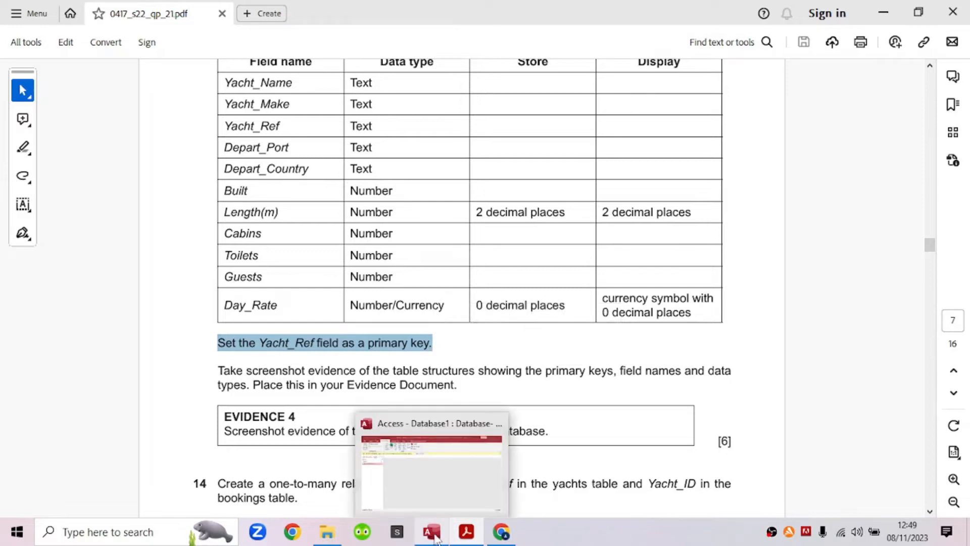
{"action": "left_click", "coordinate": [438, 505]}
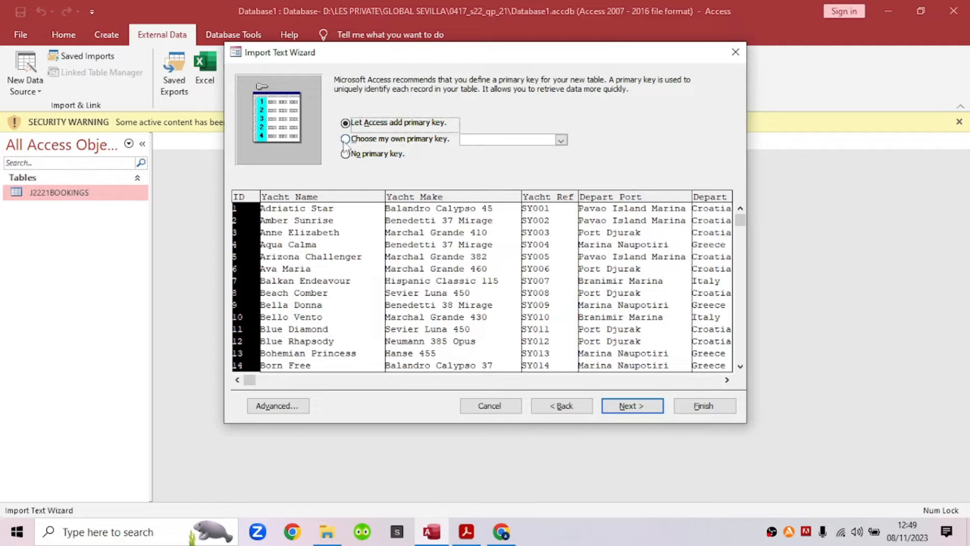
{"action": "left_click", "coordinate": [345, 139]}
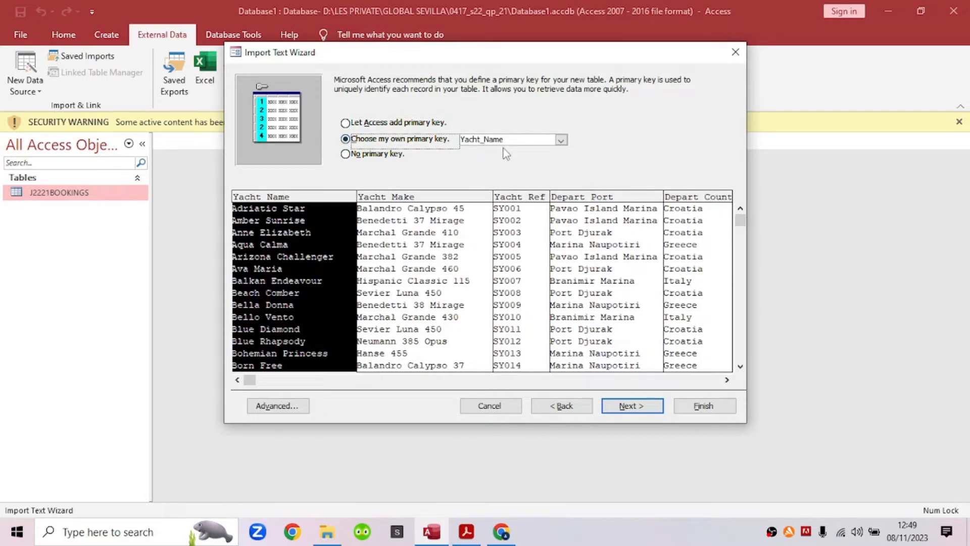
{"action": "left_click", "coordinate": [466, 534]}
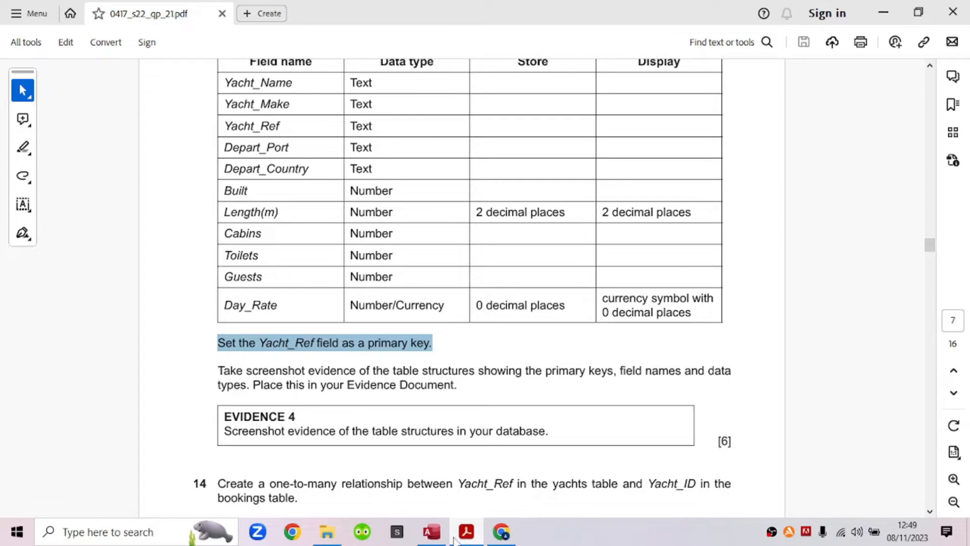
{"action": "left_click", "coordinate": [431, 531]}
{"action": "left_click", "coordinate": [560, 140]}
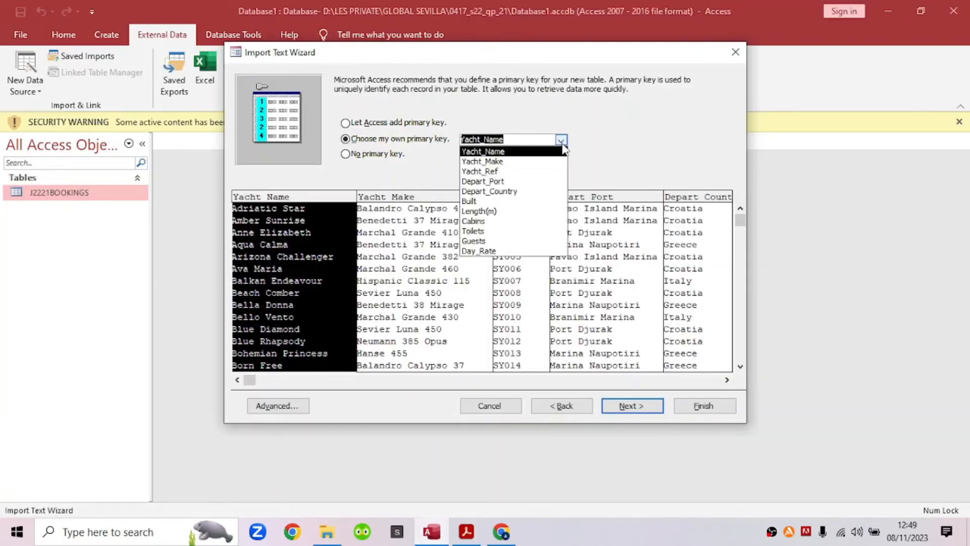
{"action": "left_click", "coordinate": [515, 172]}
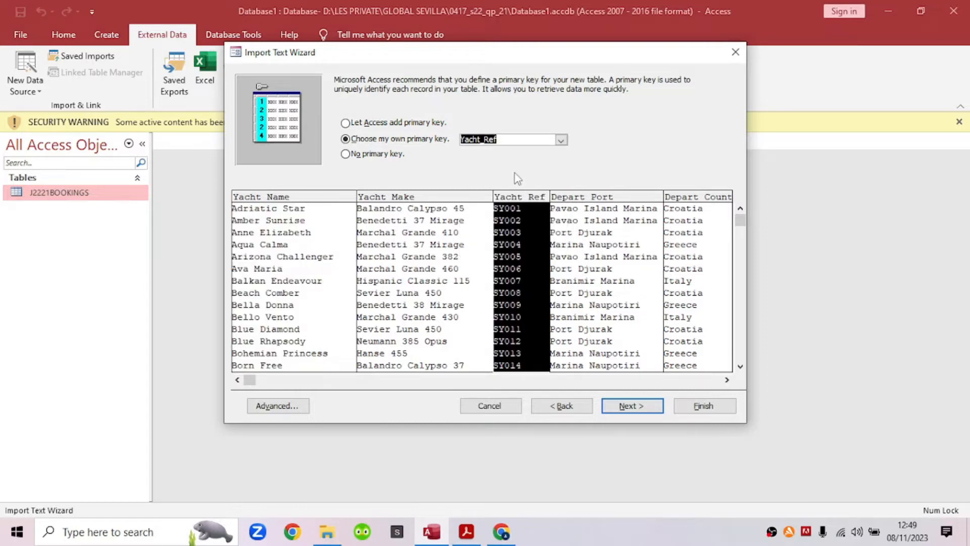
Step: Keep J2221YACHTS as the table name and finish the import without saving the import steps
{"action": "left_click", "coordinate": [647, 410]}
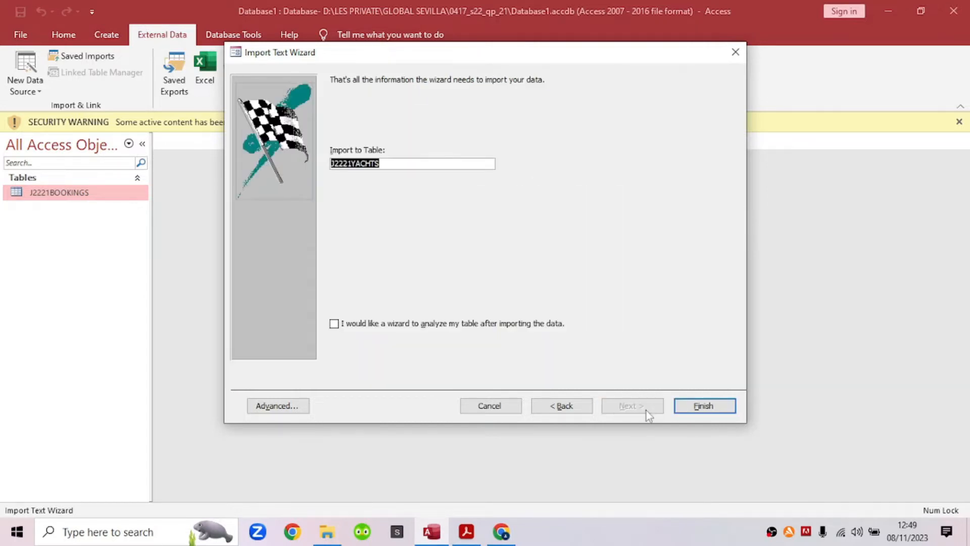
{"action": "left_click", "coordinate": [389, 165]}
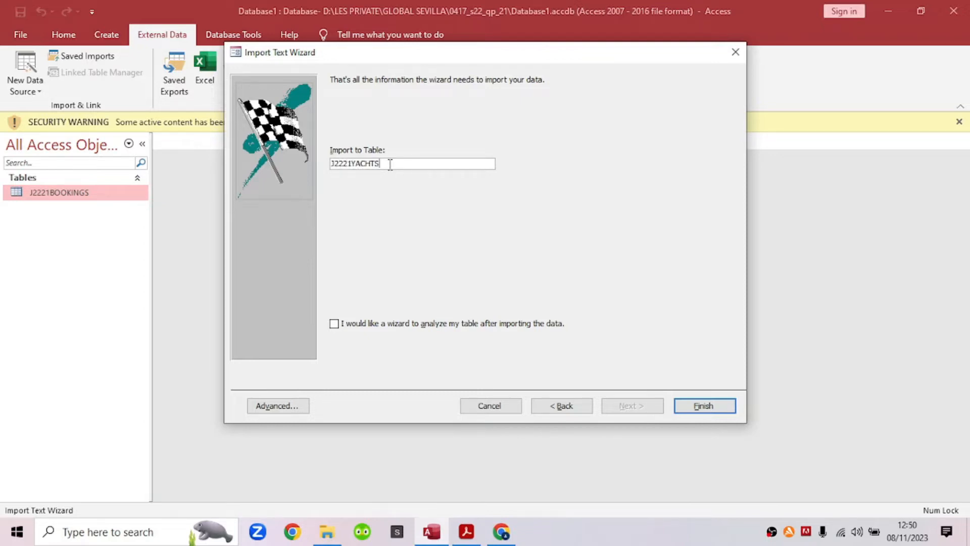
{"action": "left_click", "coordinate": [700, 405]}
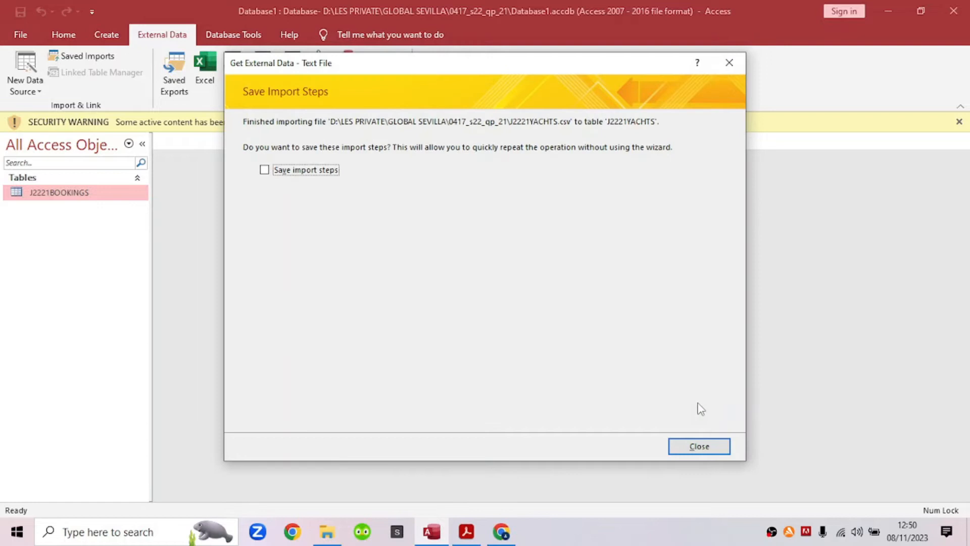
{"action": "left_click", "coordinate": [706, 448]}
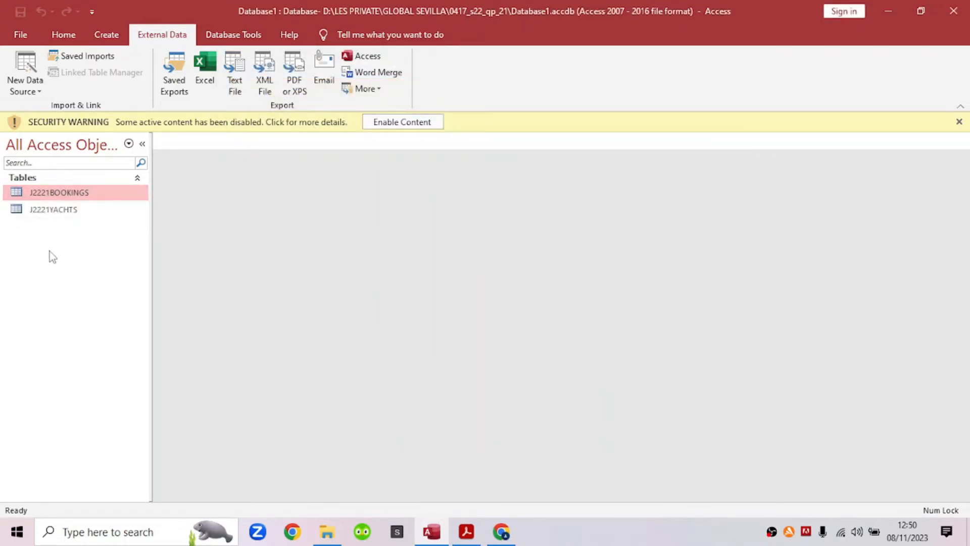
Step: Switch to the exam paper, read question 15 and highlight the words "the bookings table" in its instruction
{"action": "left_click", "coordinate": [71, 209]}
{"action": "left_click", "coordinate": [78, 195]}
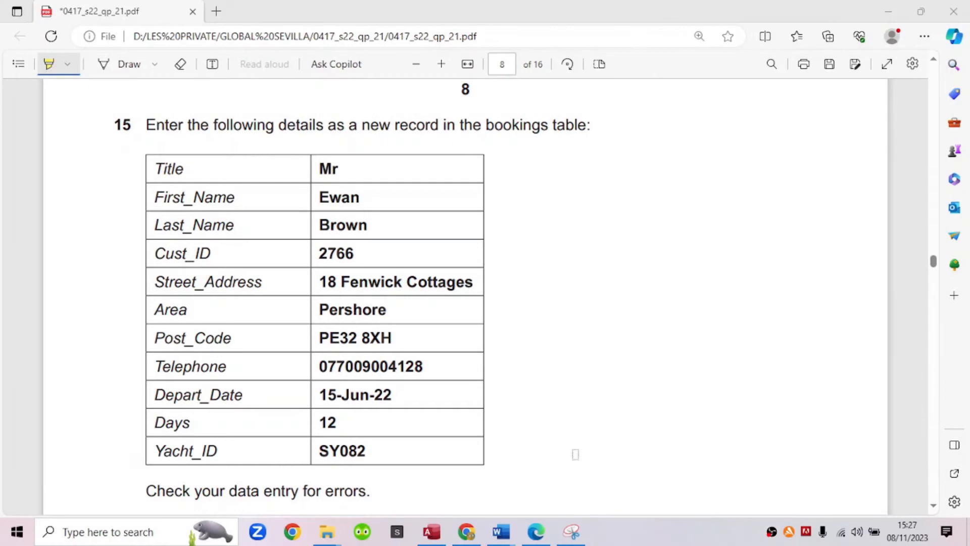
{"action": "left_click", "coordinate": [439, 537]}
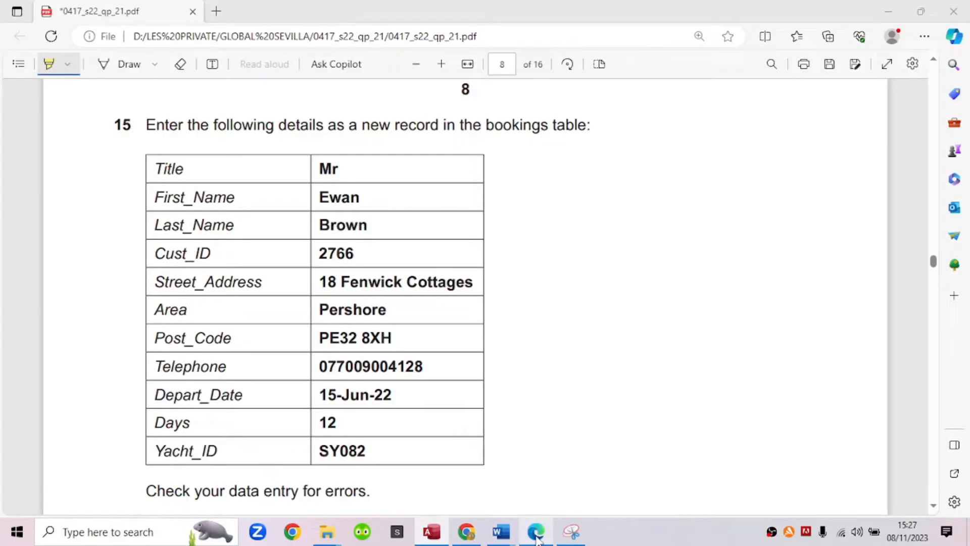
{"action": "left_click", "coordinate": [536, 532]}
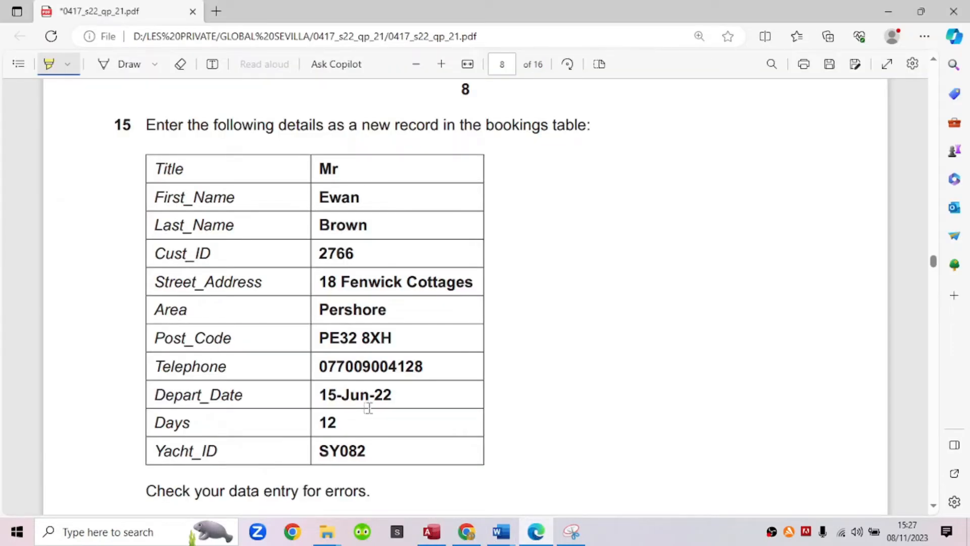
{"action": "scroll", "coordinate": [364, 401], "scroll_direction": "down", "scroll_amount": 3}
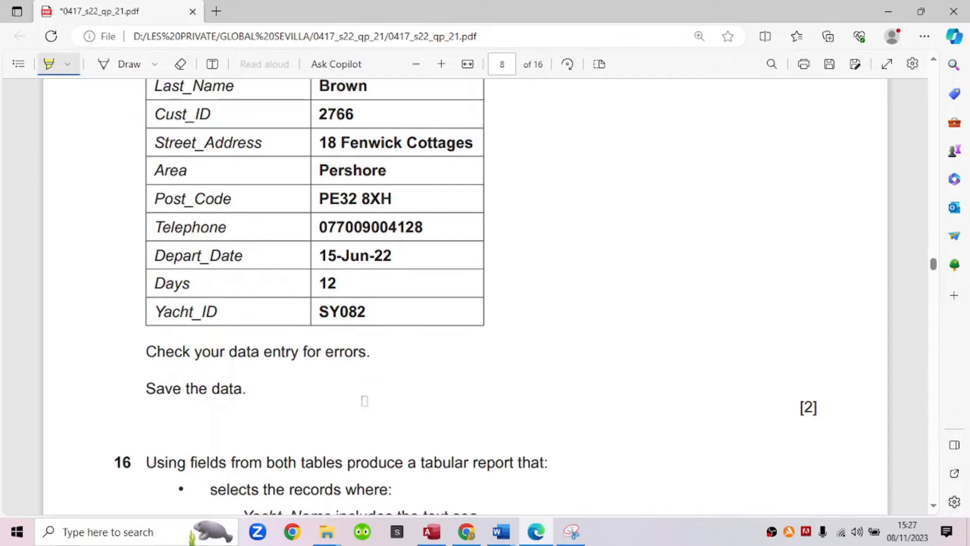
{"action": "scroll", "coordinate": [364, 401], "scroll_direction": "up", "scroll_amount": 1}
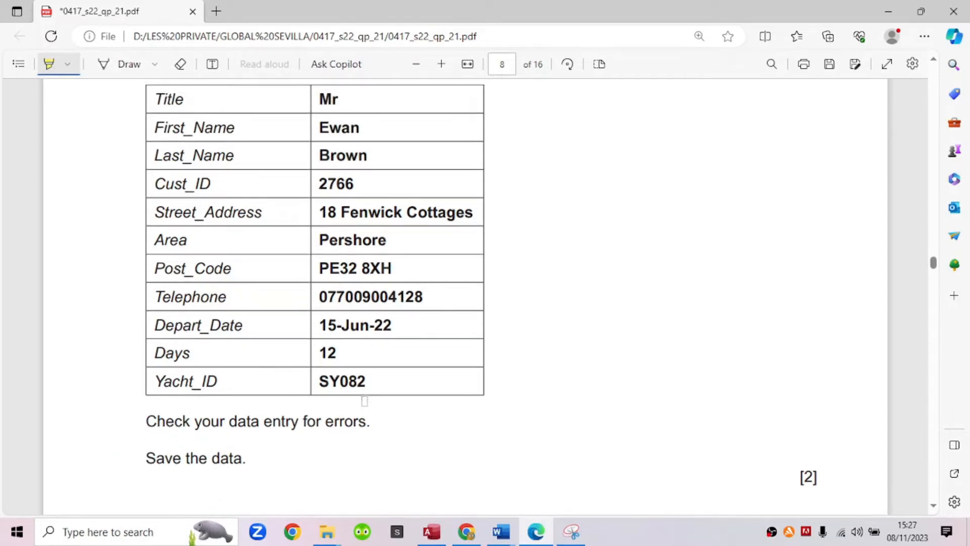
{"action": "scroll", "coordinate": [365, 400], "scroll_direction": "up", "scroll_amount": 3}
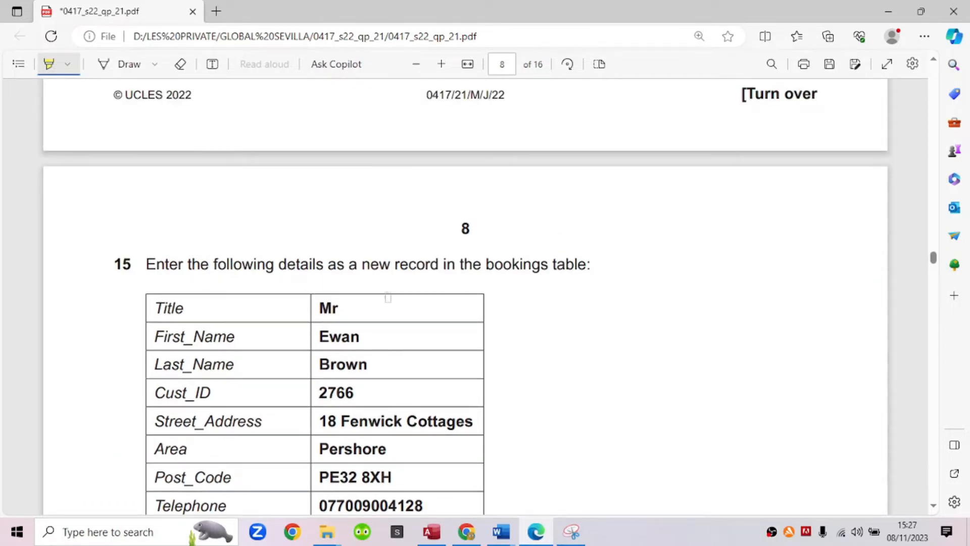
{"action": "left_click_drag", "start_coordinate": [462, 264], "coordinate": [587, 266]}
{"action": "scroll", "coordinate": [540, 480], "scroll_direction": "down", "scroll_amount": 2}
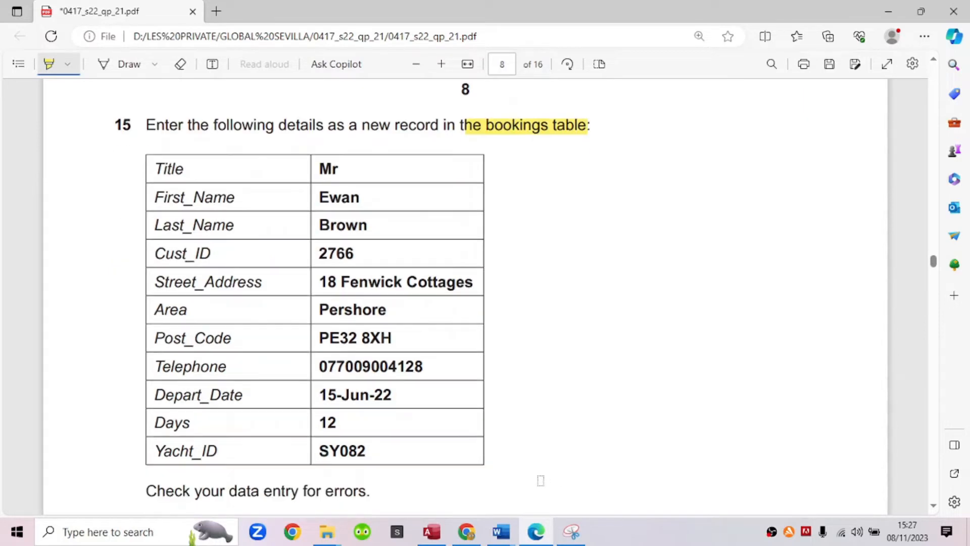
Step: Open the J2221BOOKINGS table in Access and go to a new blank record
{"action": "left_click", "coordinate": [431, 531]}
{"action": "left_click", "coordinate": [76, 174]}
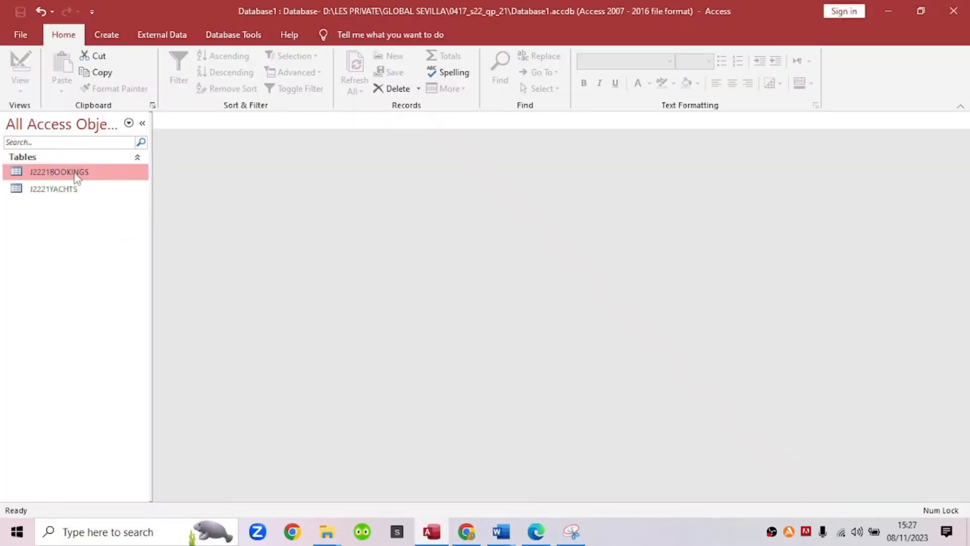
{"action": "double_click", "coordinate": [75, 174]}
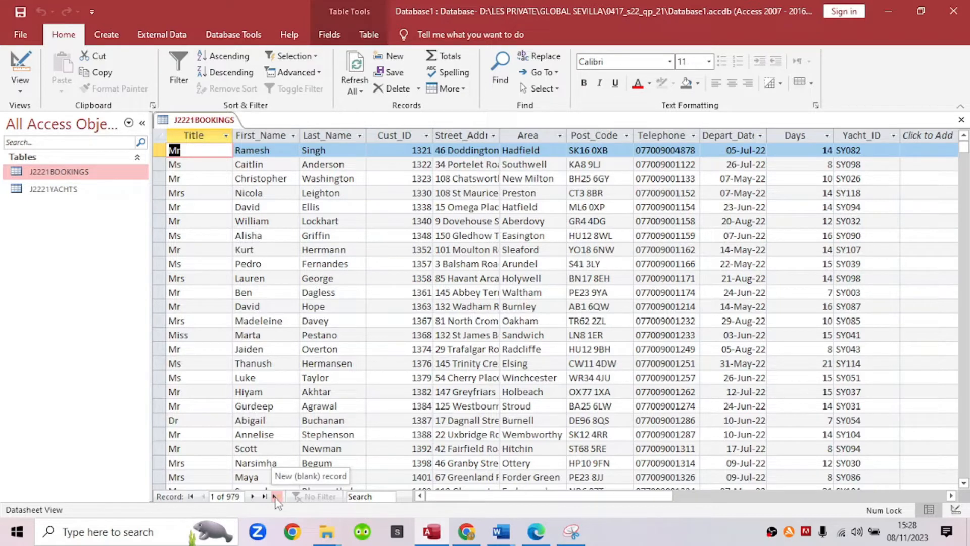
{"action": "left_click", "coordinate": [241, 498]}
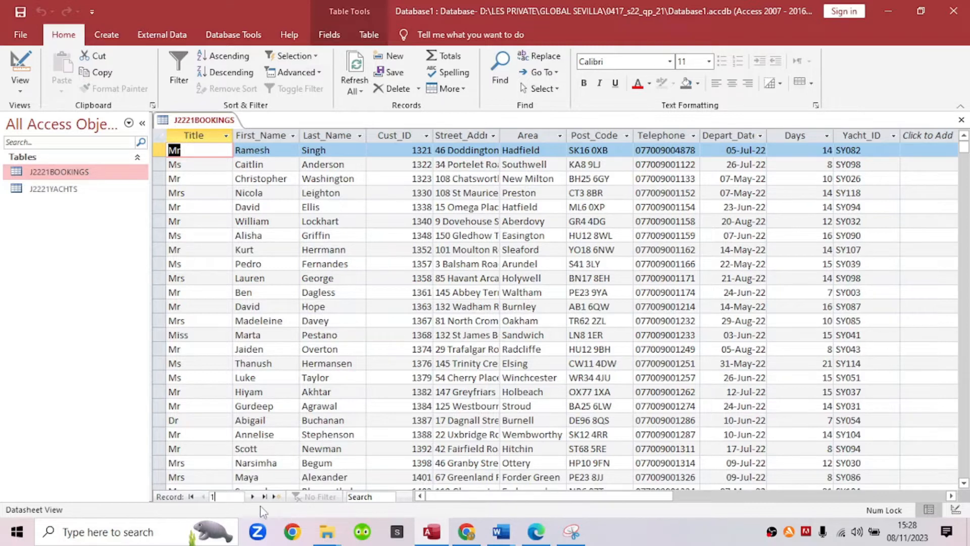
{"action": "left_click", "coordinate": [277, 499]}
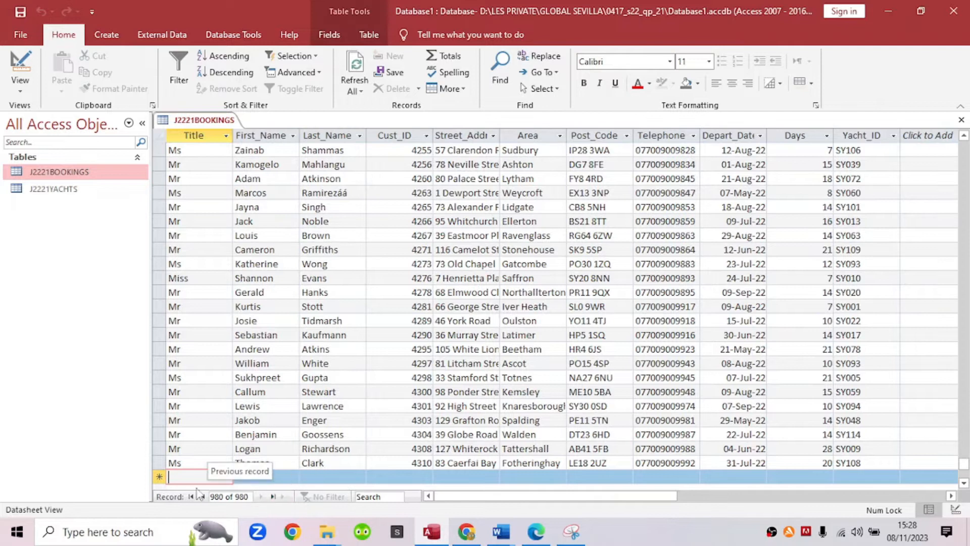
Step: Enter Mr as the Title and fill in the customer's first and last names from question 15 in the new record
{"action": "left_click", "coordinate": [537, 531]}
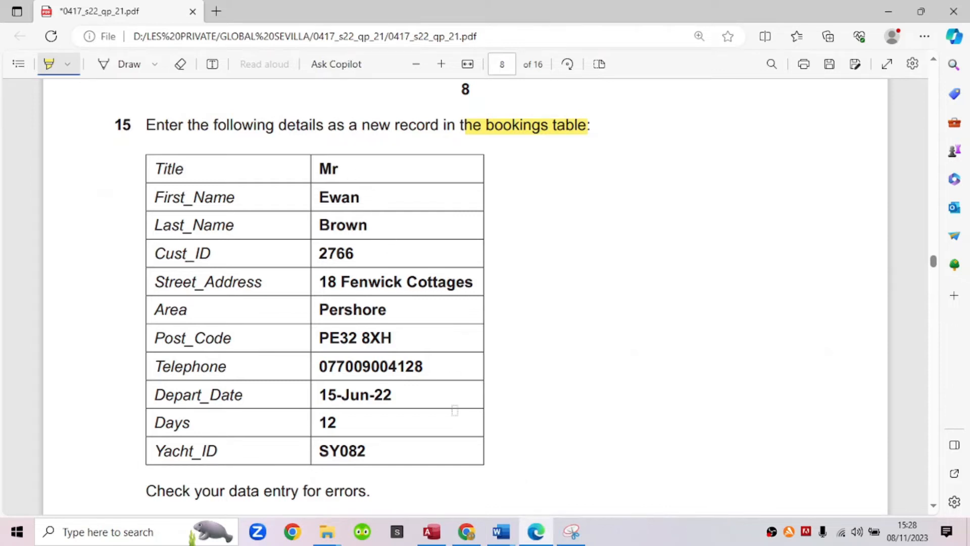
{"action": "left_click", "coordinate": [438, 538]}
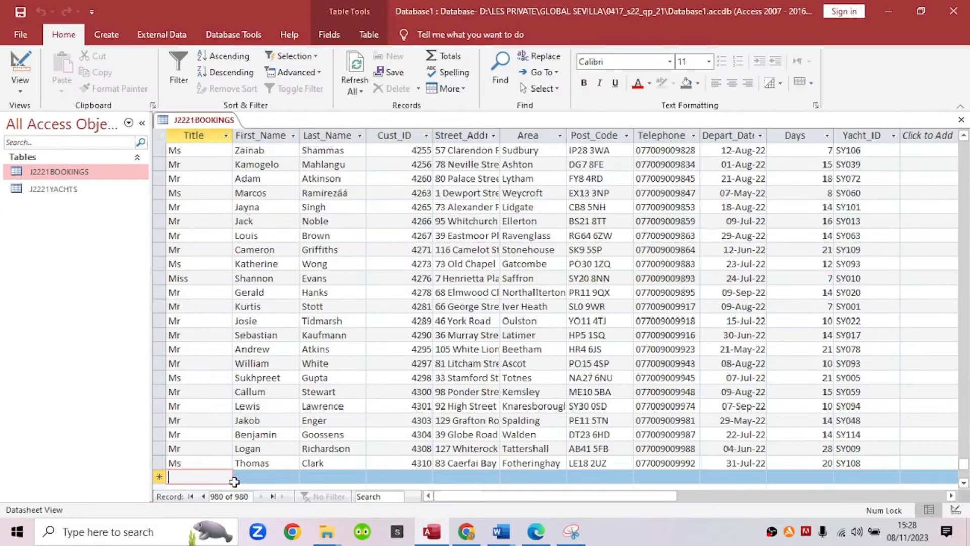
{"action": "type", "text": "Mr"}
{"action": "key", "text": "Tab"}
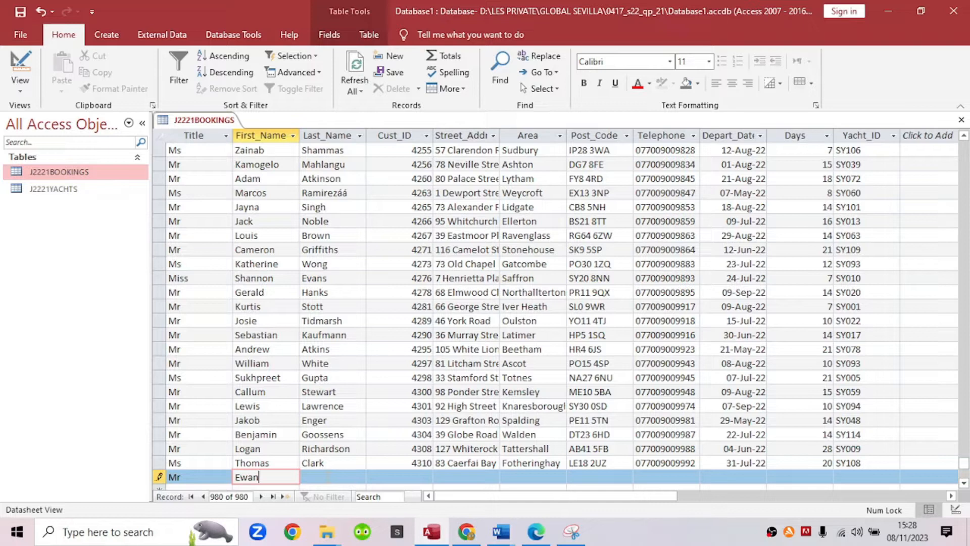
{"action": "left_click", "coordinate": [327, 477]}
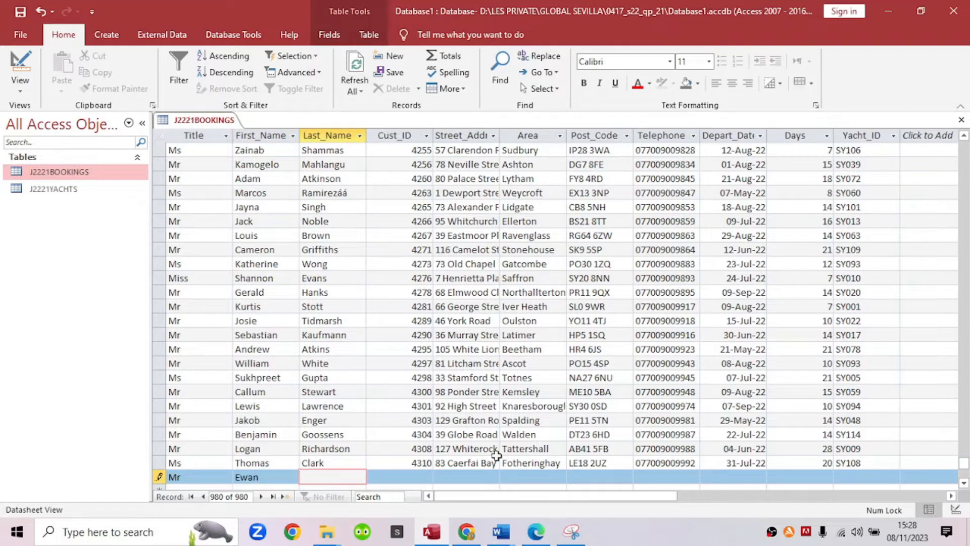
{"action": "left_click", "coordinate": [537, 533]}
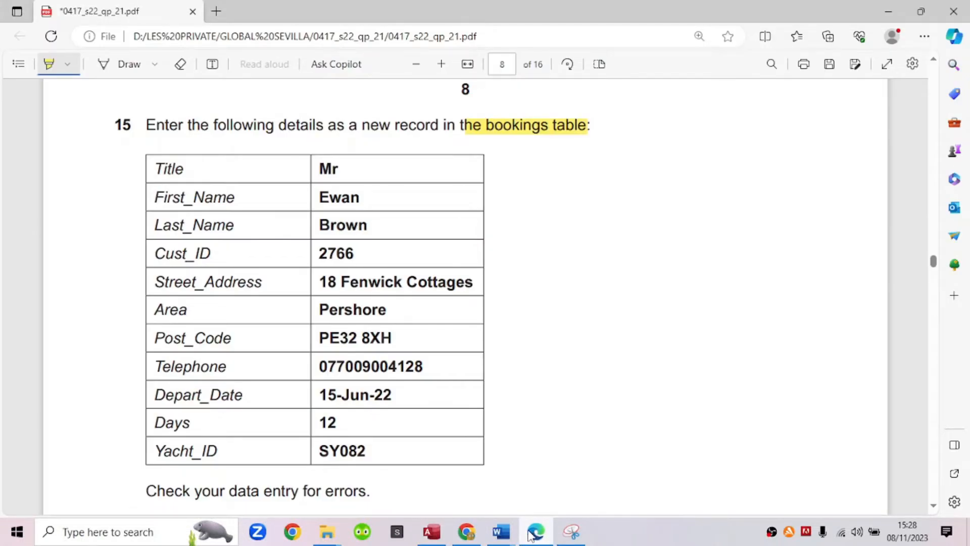
{"action": "left_click", "coordinate": [432, 532]}
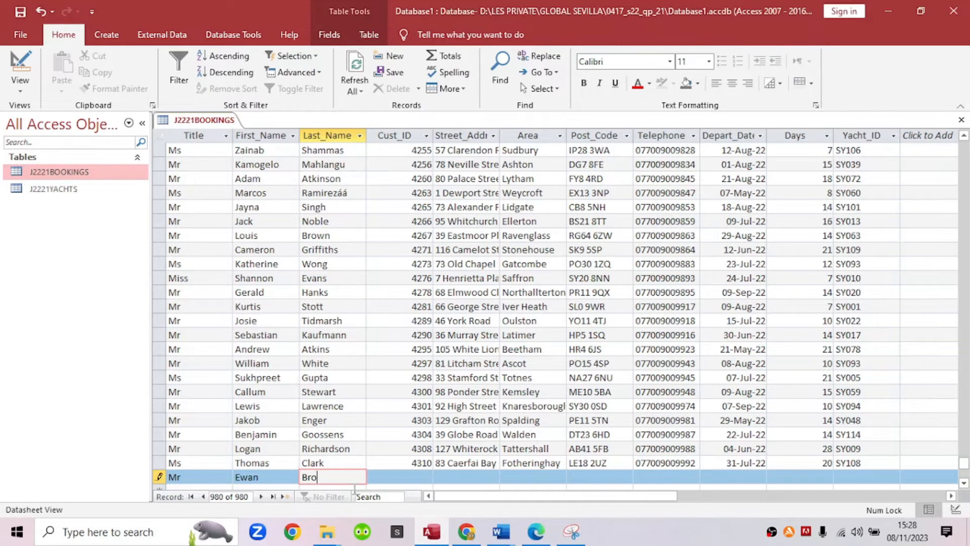
{"action": "left_click", "coordinate": [373, 488]}
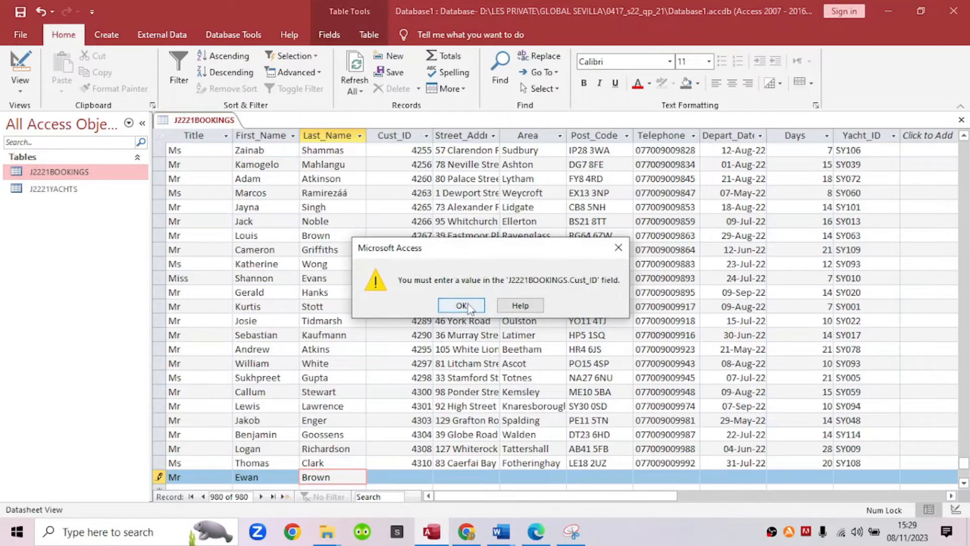
{"action": "left_click", "coordinate": [462, 306]}
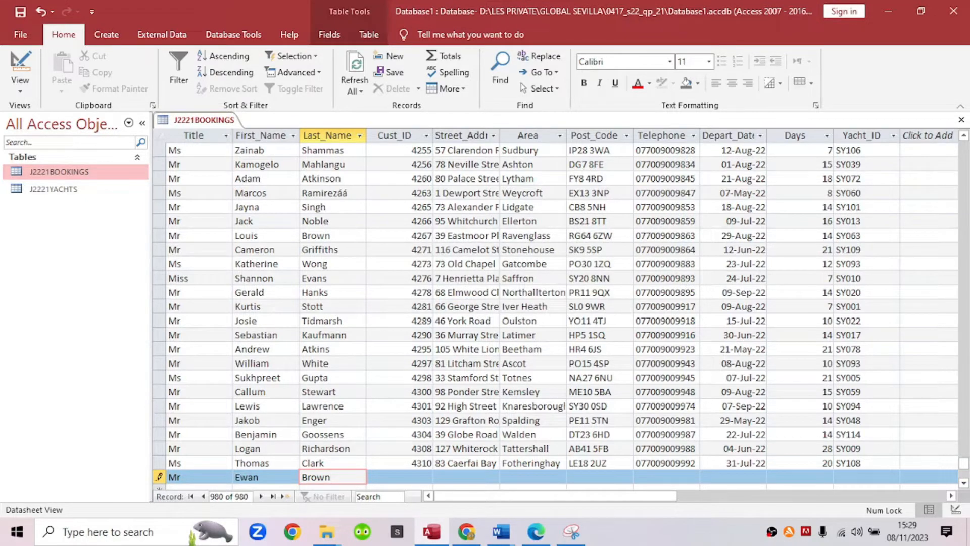
Step: Fill in the new record's Cust_ID field with the customer ID given in question 15
{"action": "left_click", "coordinate": [392, 477]}
{"action": "left_click", "coordinate": [537, 536]}
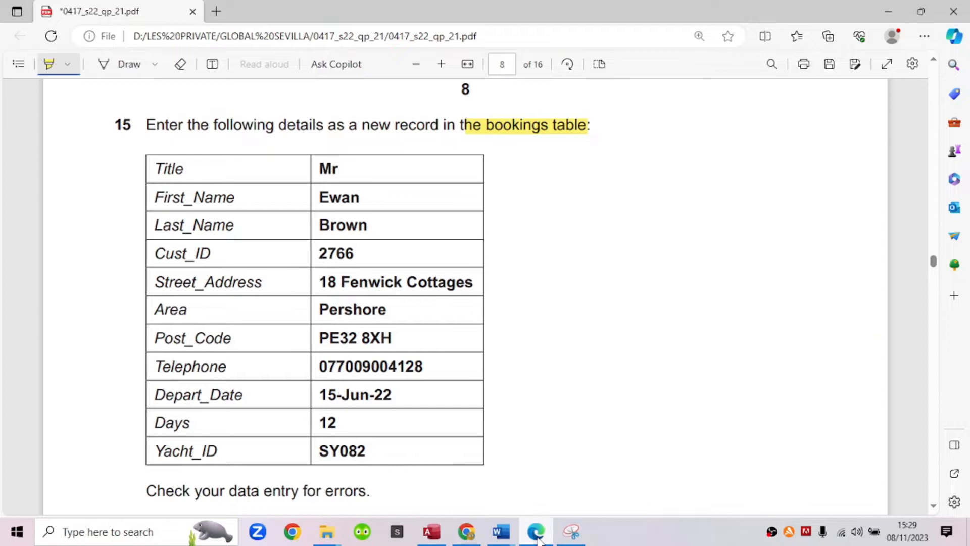
{"action": "left_click", "coordinate": [430, 532]}
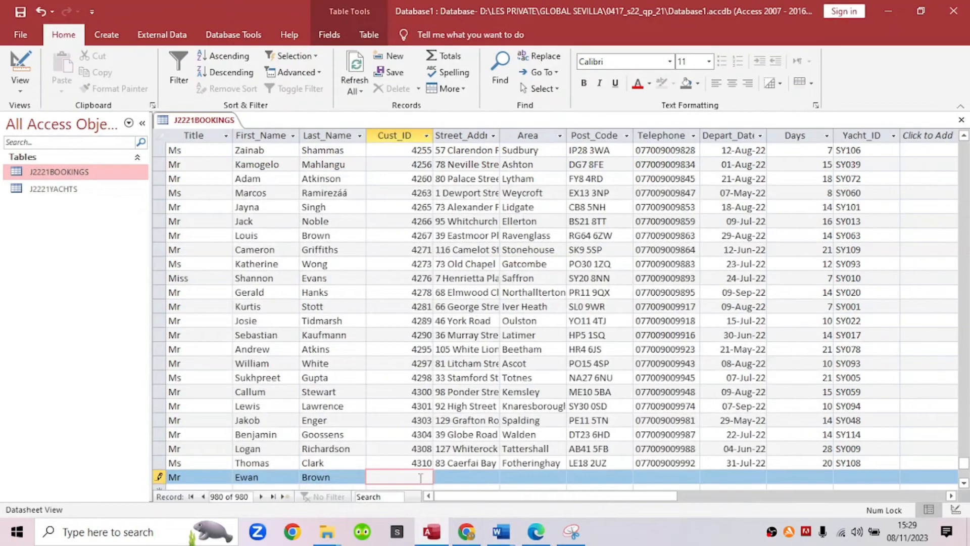
{"action": "type", "text": "2766"}
Step: Turn off the highlighter in the exam paper and copy the customer's street address into the new Access record's Street_Address field
{"action": "left_click", "coordinate": [537, 532]}
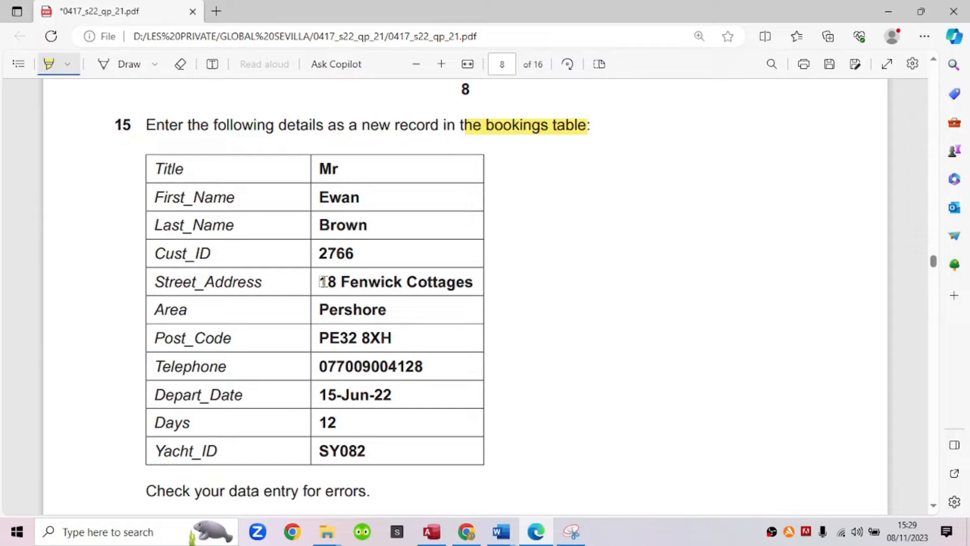
{"action": "left_click", "coordinate": [59, 66]}
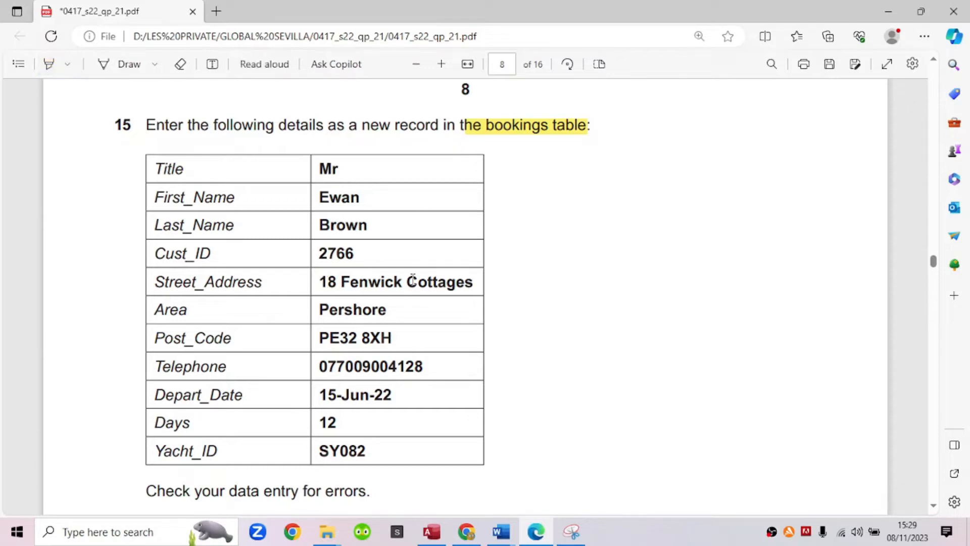
{"action": "left_click_drag", "start_coordinate": [320, 278], "coordinate": [469, 285]}
{"action": "right_click", "coordinate": [463, 285]}
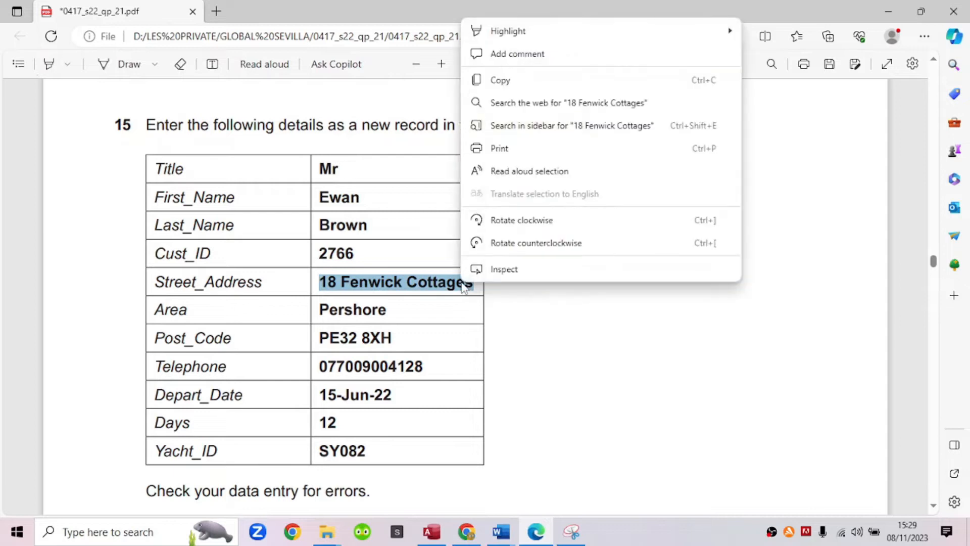
{"action": "left_click", "coordinate": [489, 80]}
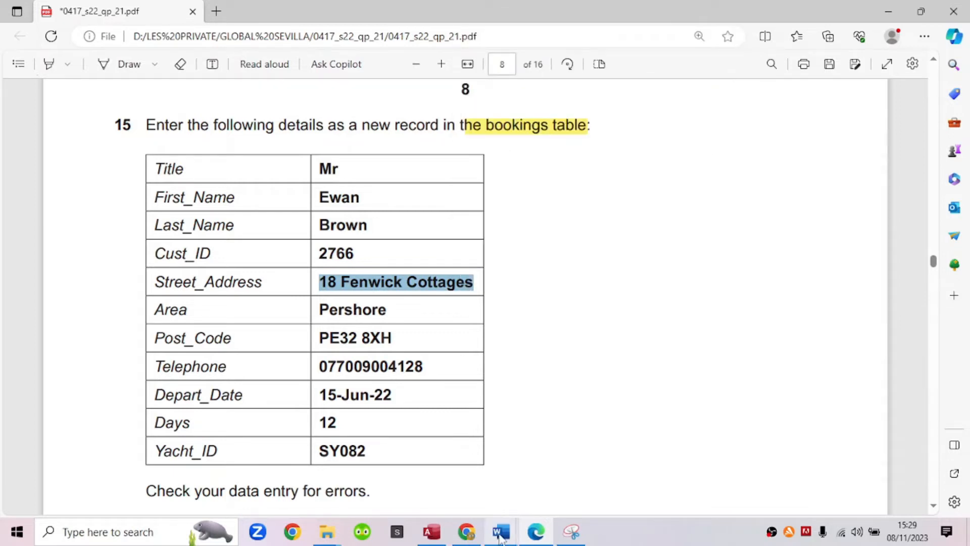
{"action": "left_click", "coordinate": [446, 539]}
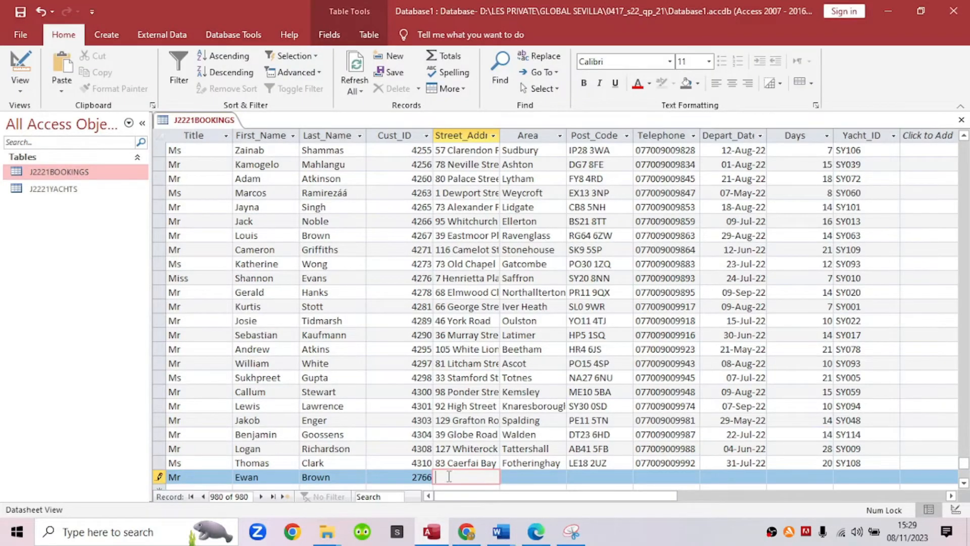
{"action": "right_click", "coordinate": [449, 476]}
{"action": "key", "text": "Tab"}
Step: Copy the customer's area from question 15 in the exam paper into the new Access record's Area field
{"action": "left_click", "coordinate": [523, 532]}
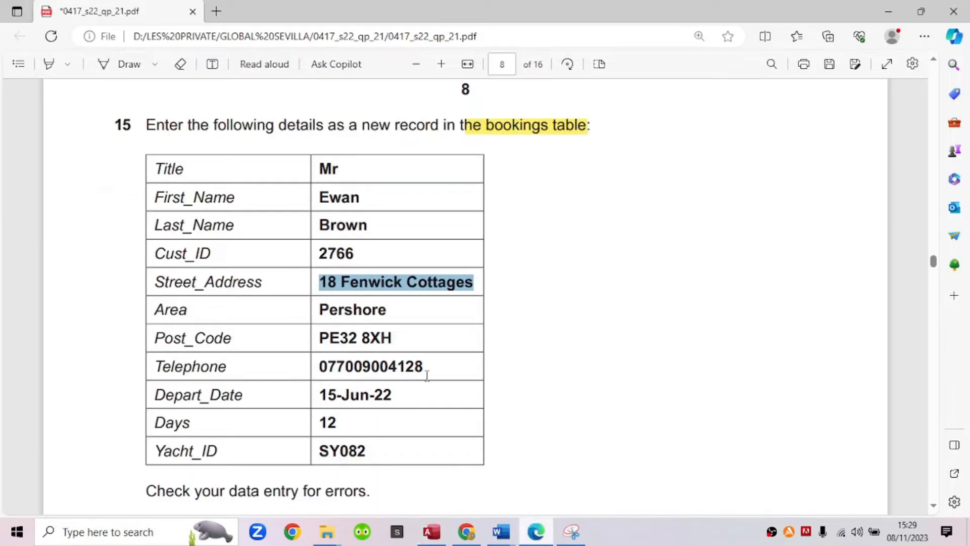
{"action": "left_click_drag", "start_coordinate": [325, 306], "coordinate": [386, 312]}
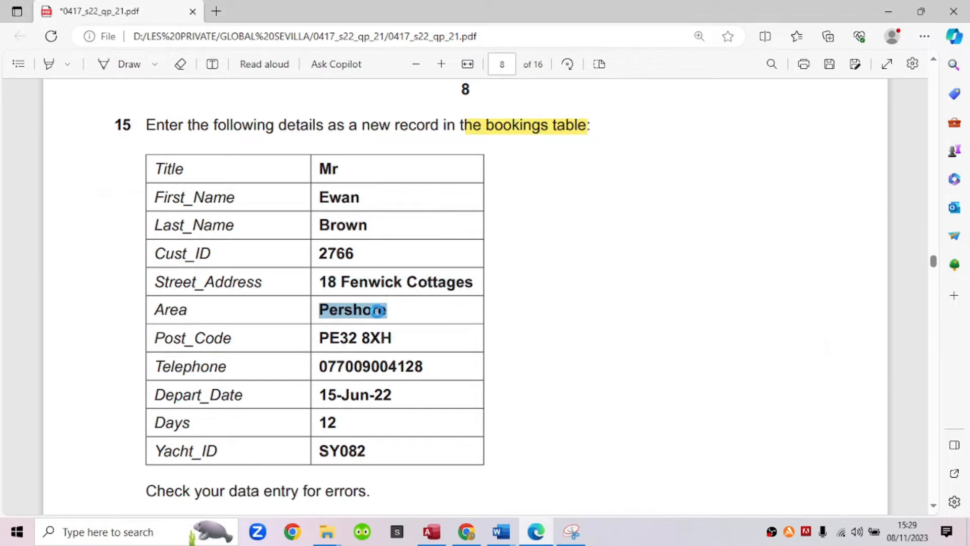
{"action": "right_click", "coordinate": [386, 312]}
{"action": "left_click", "coordinate": [412, 117]}
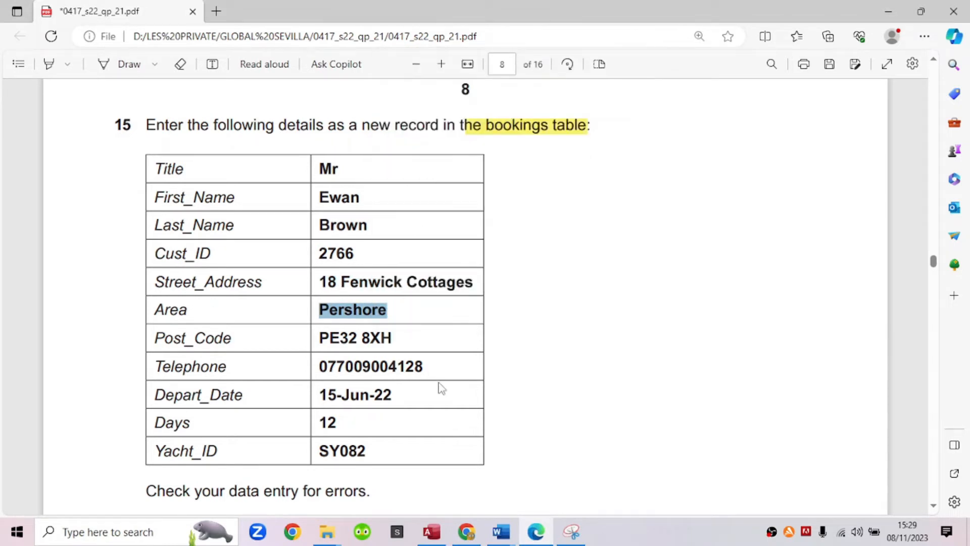
{"action": "left_click", "coordinate": [432, 531]}
{"action": "right_click", "coordinate": [522, 479]}
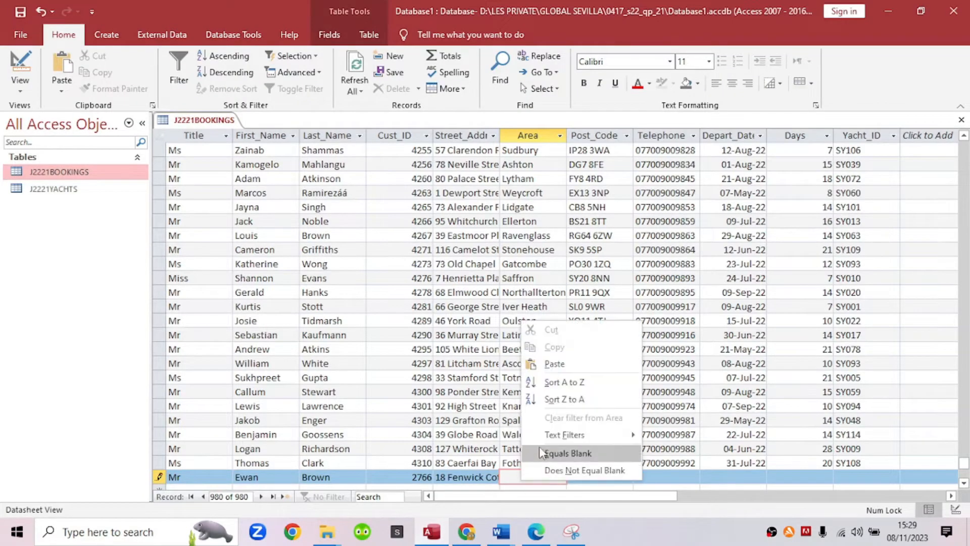
{"action": "left_click", "coordinate": [544, 360]}
Step: Copy the customer's postcode from question 15 in the exam paper into the new Access record's Post_Code field
{"action": "left_click", "coordinate": [586, 477]}
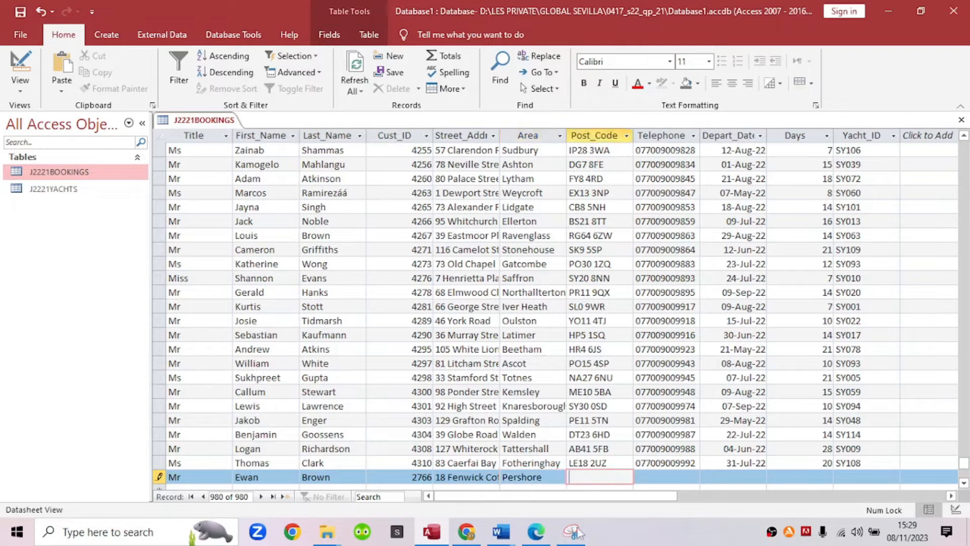
{"action": "left_click", "coordinate": [571, 531]}
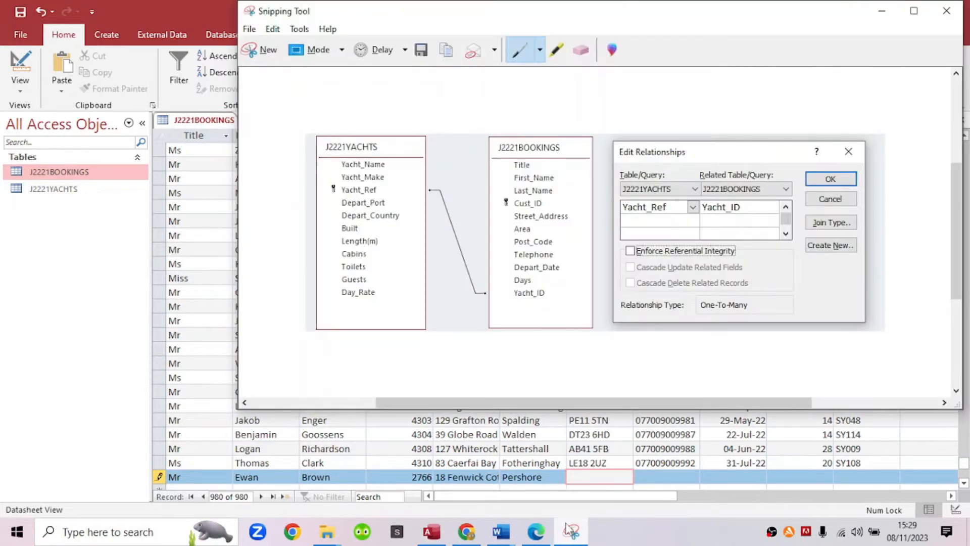
{"action": "left_click", "coordinate": [431, 532]}
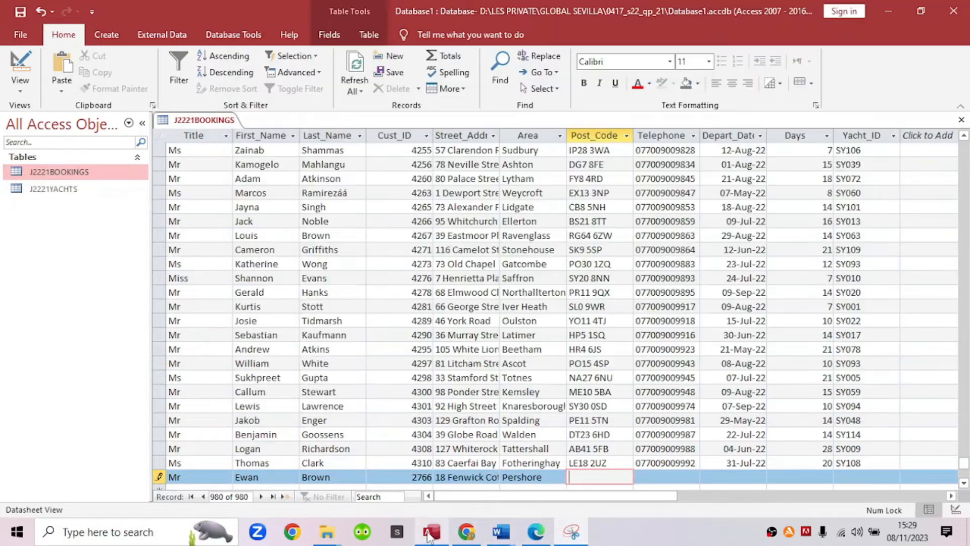
{"action": "left_click", "coordinate": [539, 535]}
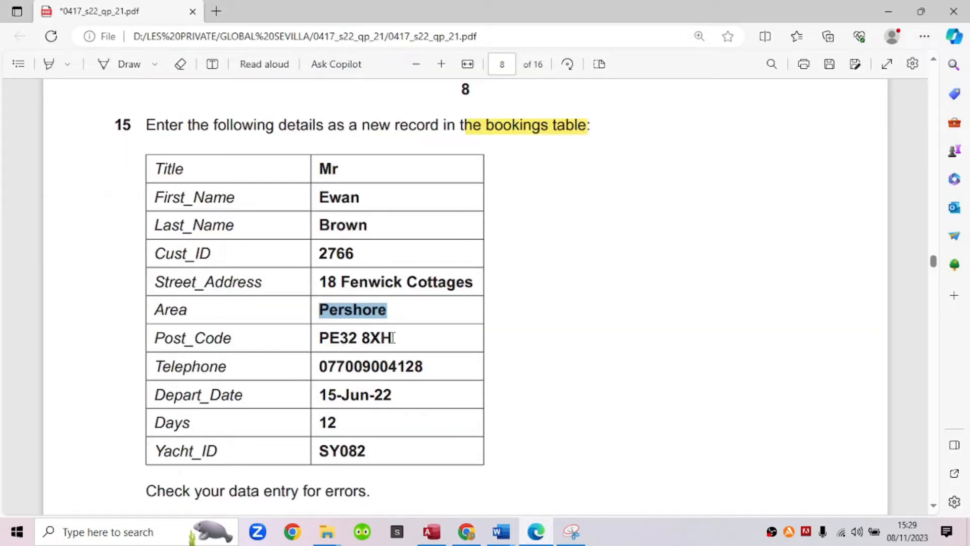
{"action": "left_click_drag", "start_coordinate": [393, 337], "coordinate": [329, 335]}
{"action": "left_click", "coordinate": [319, 339]}
{"action": "right_click", "coordinate": [319, 338]}
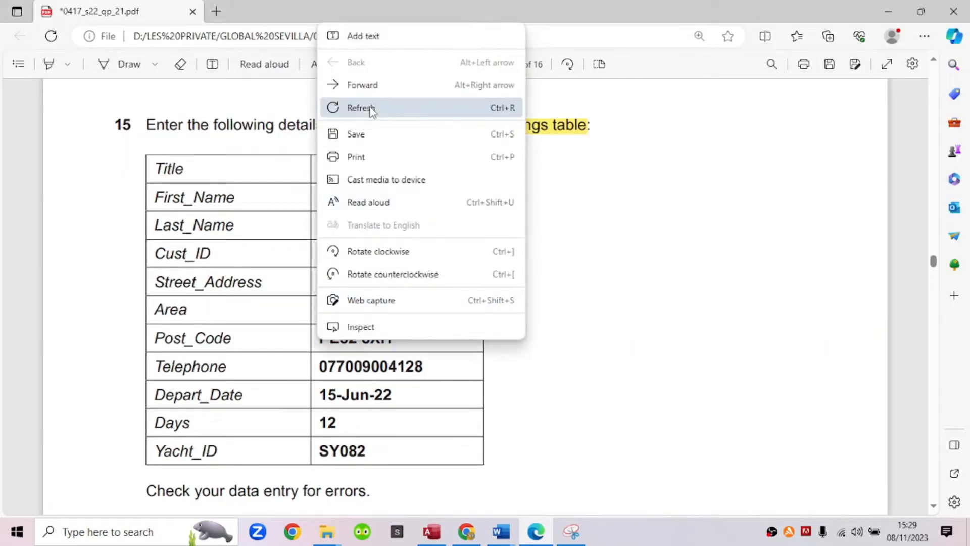
{"action": "left_click", "coordinate": [334, 347]}
{"action": "left_click_drag", "start_coordinate": [319, 338], "coordinate": [392, 338]}
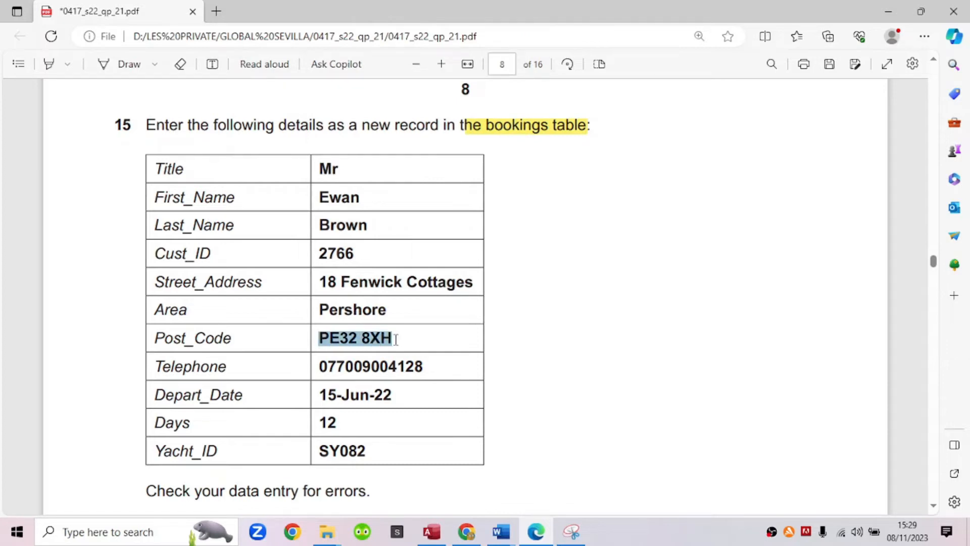
{"action": "right_click", "coordinate": [379, 337]}
{"action": "left_click", "coordinate": [418, 137]}
{"action": "left_click", "coordinate": [431, 531]}
{"action": "right_click", "coordinate": [588, 480]}
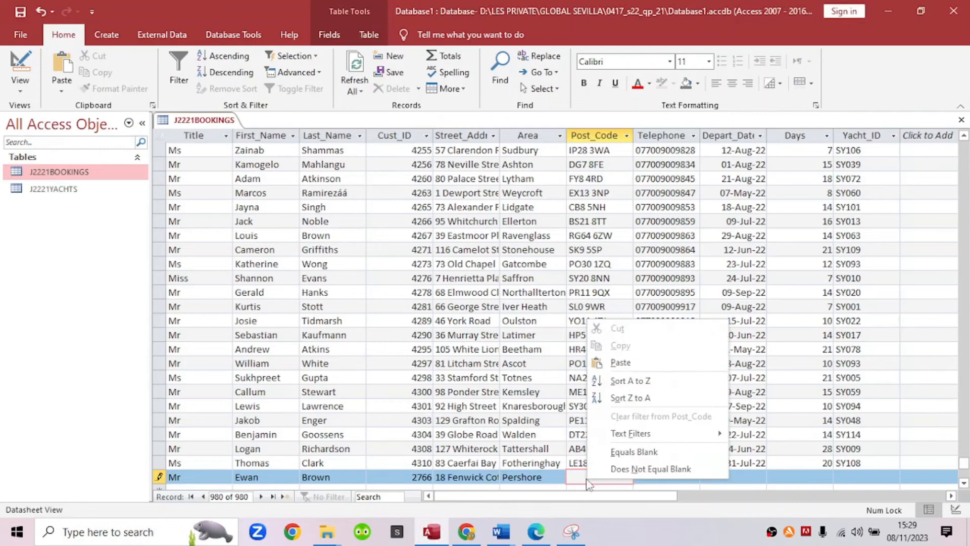
{"action": "left_click", "coordinate": [616, 361]}
Step: Close the Snipping Tool without saving the relationship snip
{"action": "left_click", "coordinate": [664, 478]}
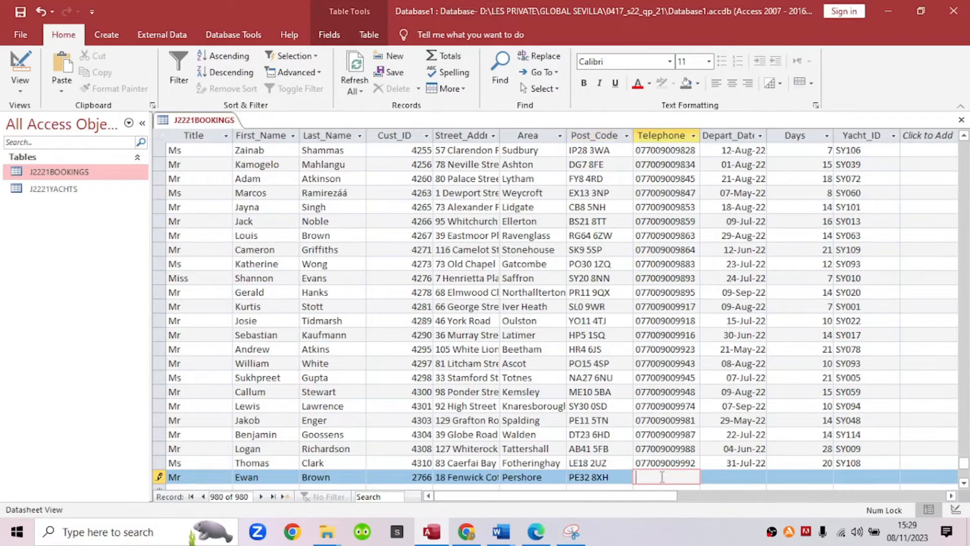
{"action": "left_click", "coordinate": [571, 532]}
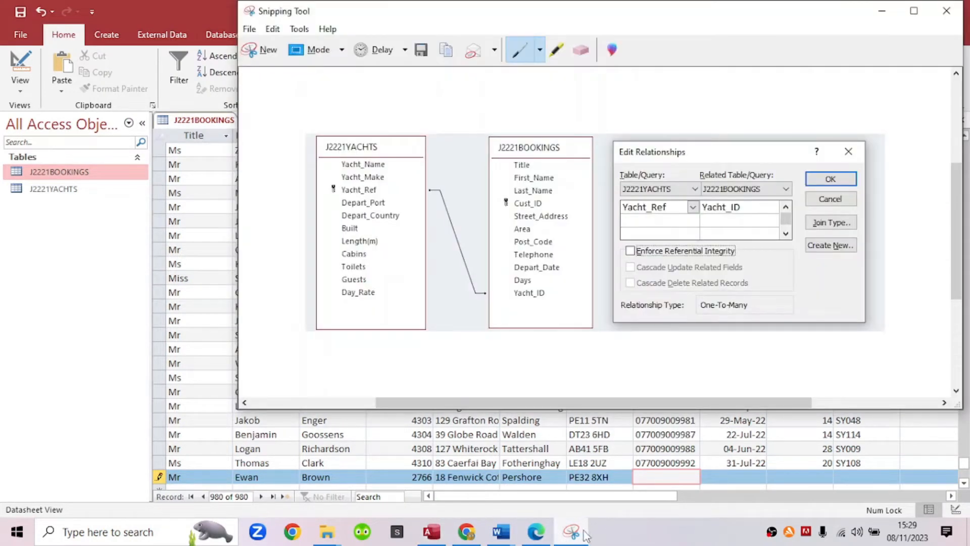
{"action": "left_click", "coordinate": [946, 11]}
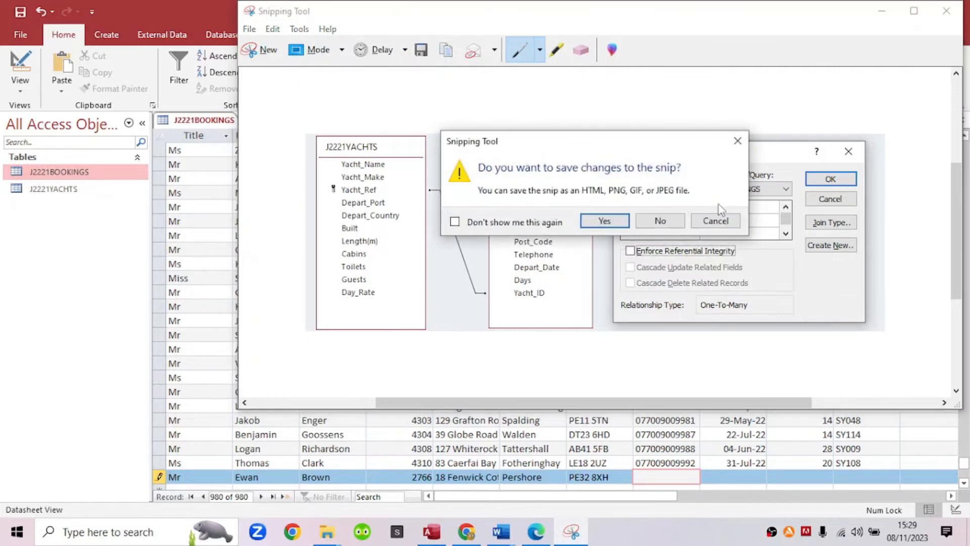
{"action": "left_click", "coordinate": [660, 220]}
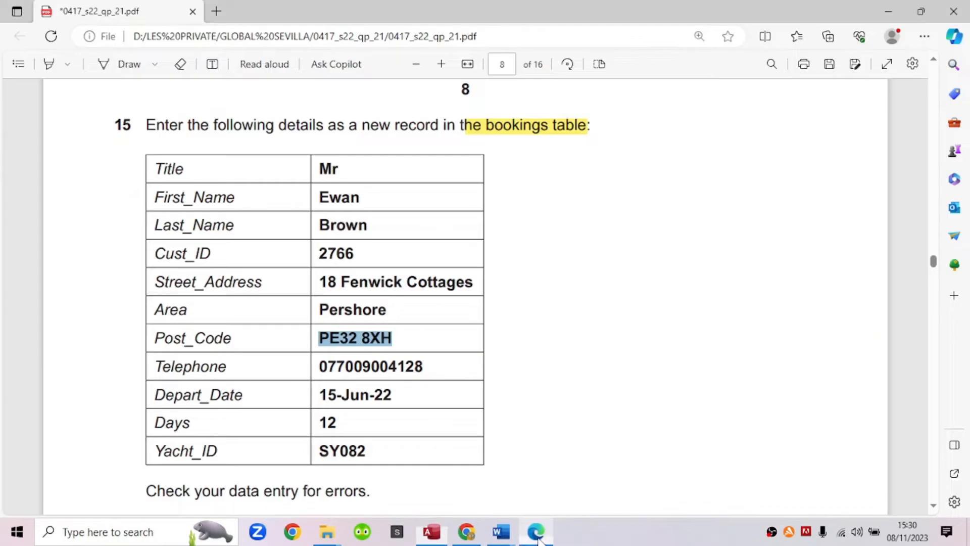
Step: Copy the customer's telephone number from question 15 in the exam paper into the new Access record's Telephone field
{"action": "left_click", "coordinate": [536, 531]}
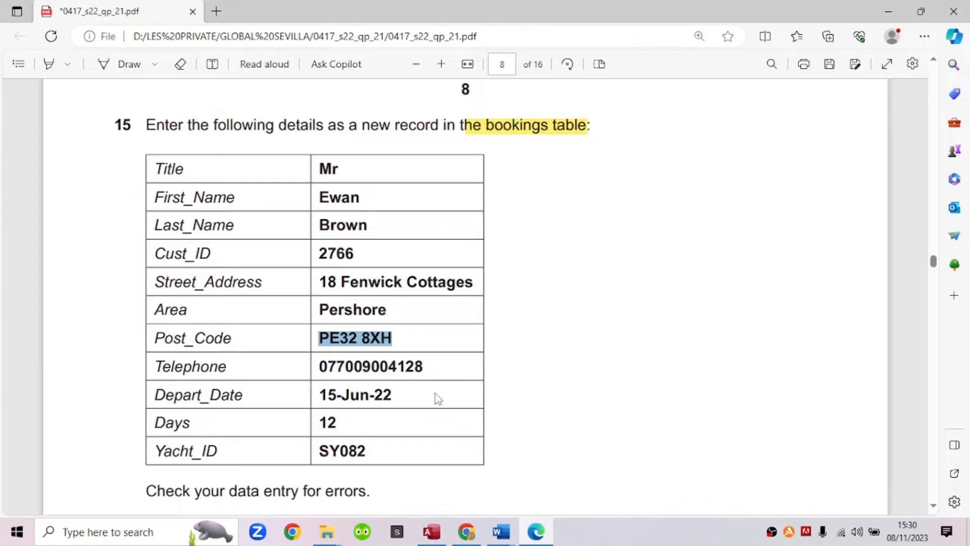
{"action": "left_click_drag", "start_coordinate": [425, 368], "coordinate": [322, 367]}
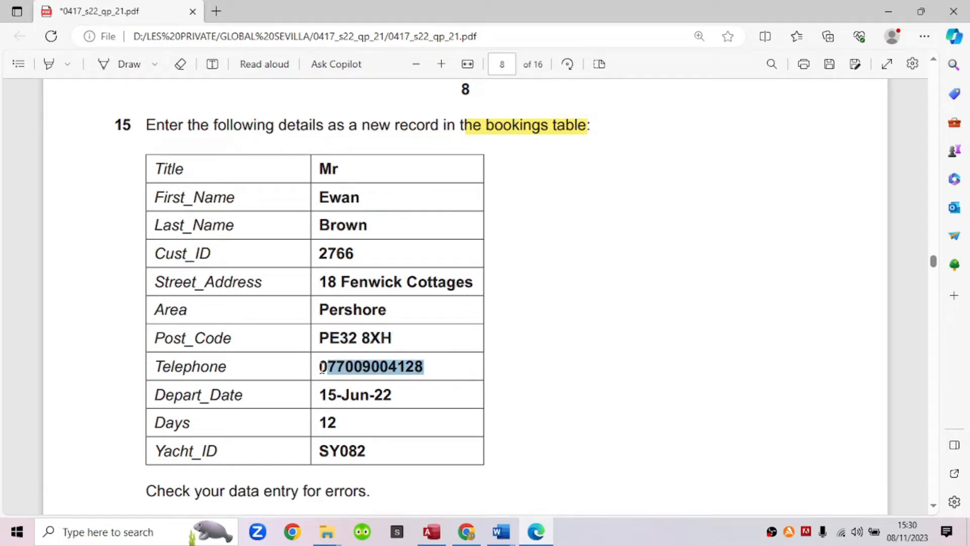
{"action": "left_click", "coordinate": [323, 365]}
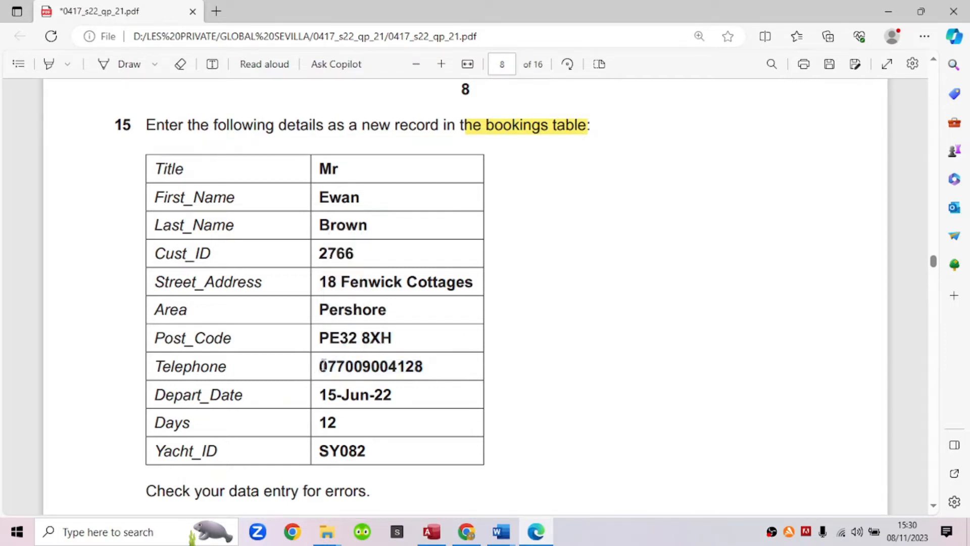
{"action": "left_click_drag", "start_coordinate": [321, 366], "coordinate": [426, 368]}
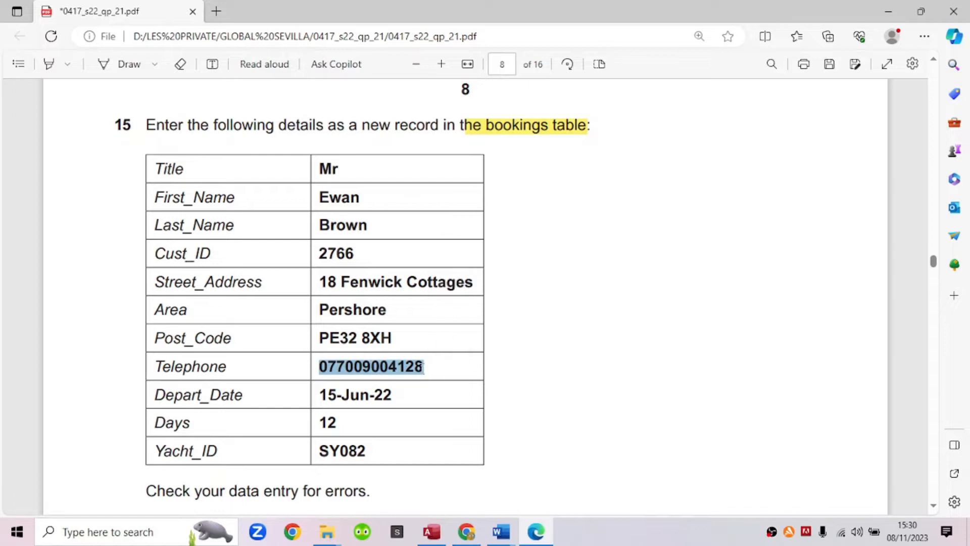
{"action": "right_click", "coordinate": [423, 367]}
{"action": "left_click", "coordinate": [461, 165]}
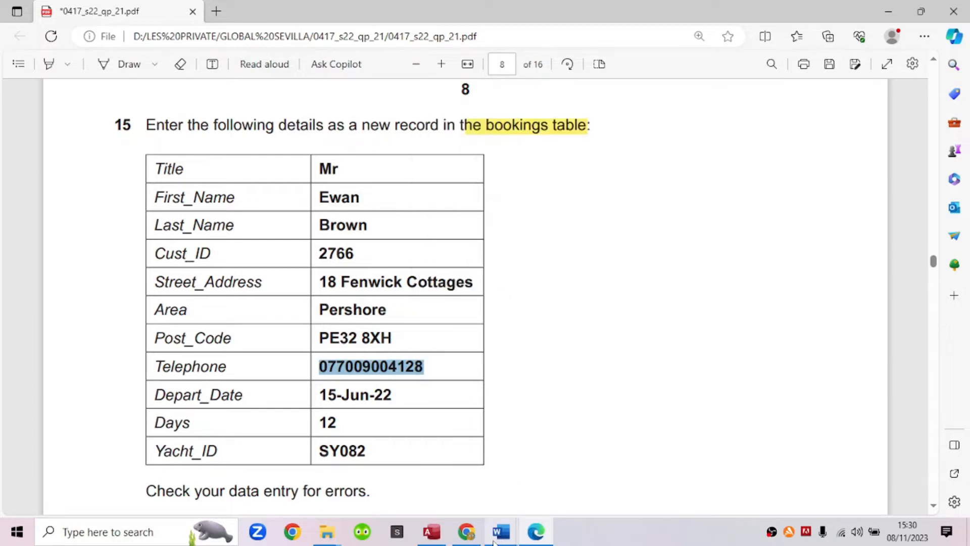
{"action": "left_click", "coordinate": [432, 535]}
{"action": "right_click", "coordinate": [652, 479]}
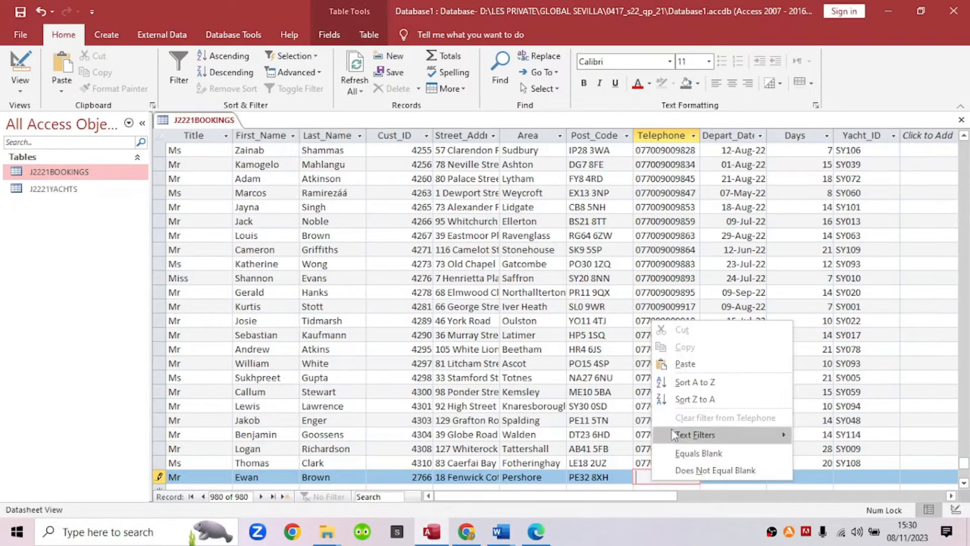
{"action": "left_click", "coordinate": [683, 363]}
Step: Examine the leading digits of the telephone number in the exam paper and return to the Access record
{"action": "left_click", "coordinate": [534, 528]}
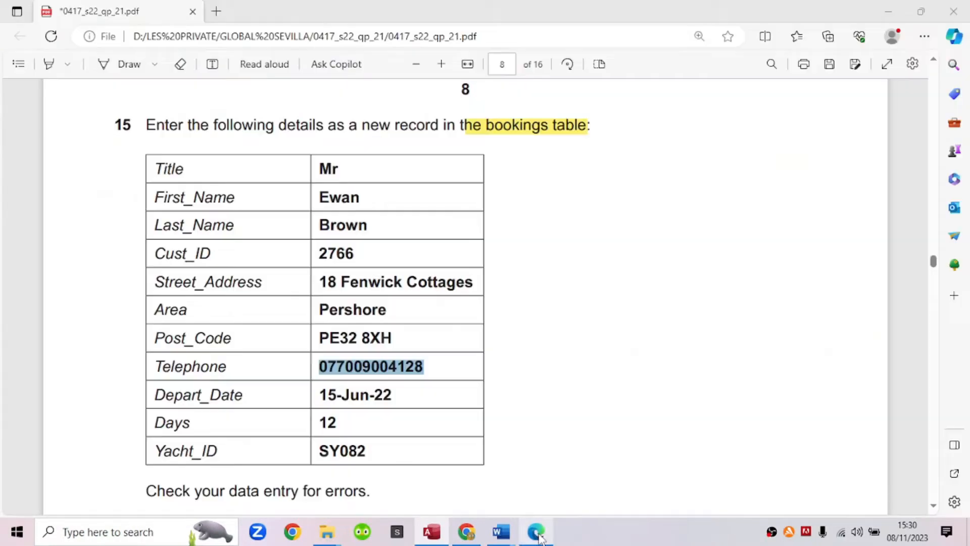
{"action": "left_click", "coordinate": [321, 366]}
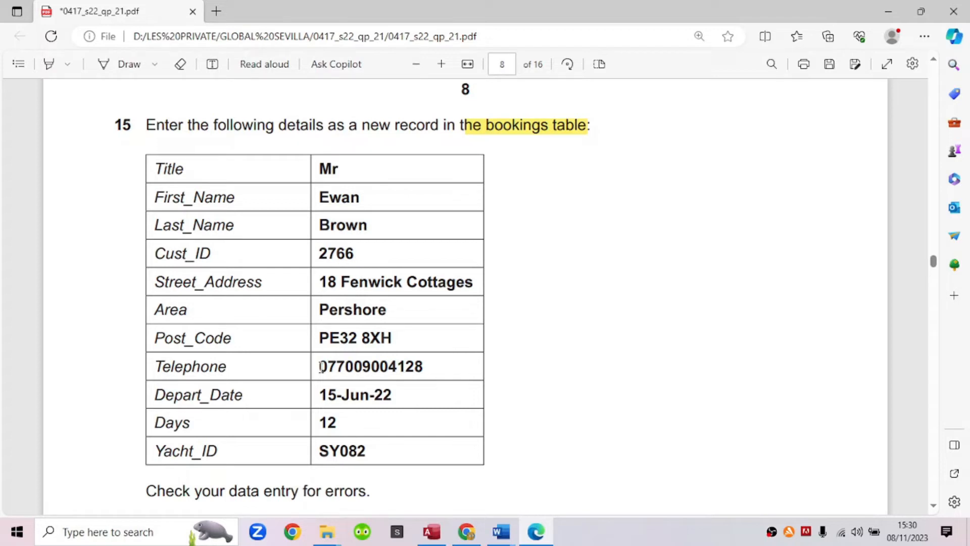
{"action": "left_click_drag", "start_coordinate": [321, 366], "coordinate": [337, 374]}
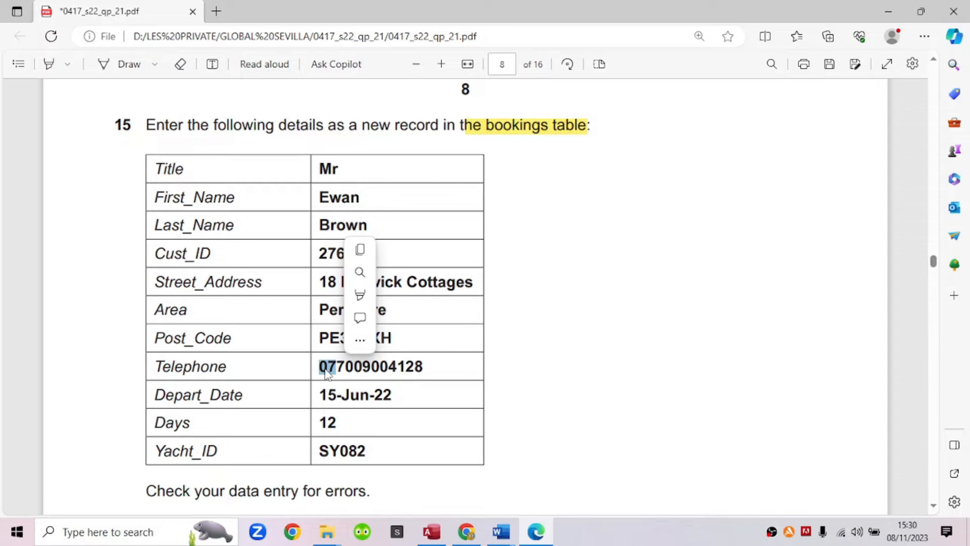
{"action": "left_click", "coordinate": [329, 393]}
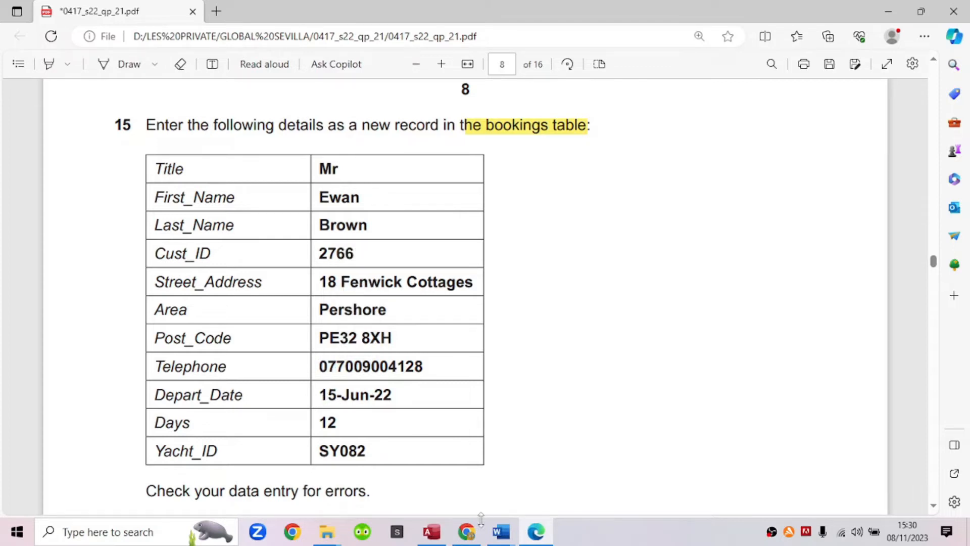
{"action": "left_click", "coordinate": [429, 535]}
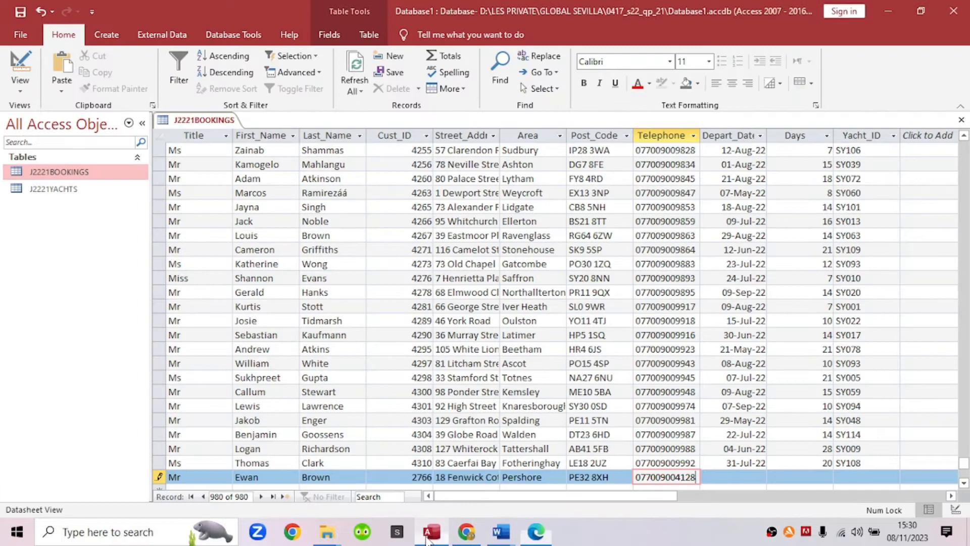
{"action": "left_click", "coordinate": [760, 477]}
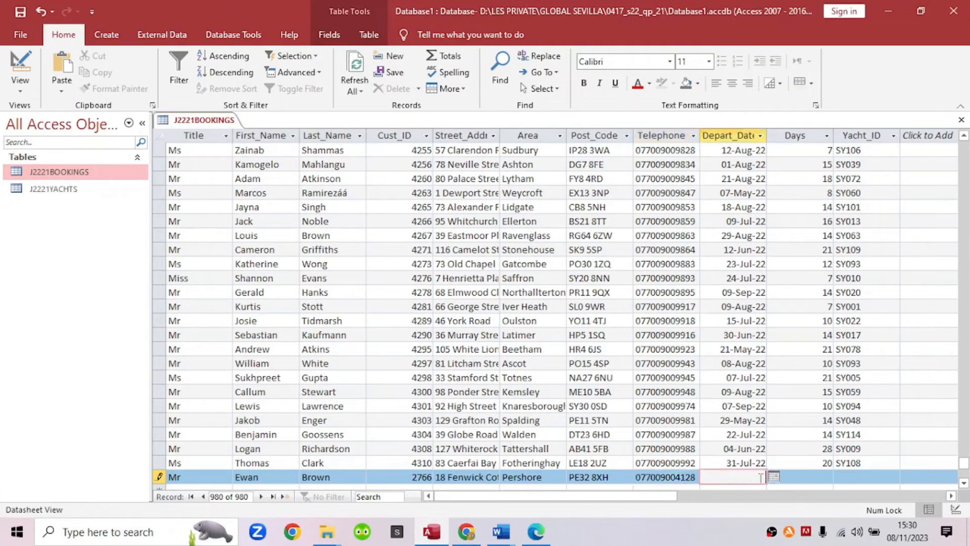
{"action": "left_click", "coordinate": [773, 477]}
{"action": "left_click", "coordinate": [643, 405]}
{"action": "left_click", "coordinate": [642, 404]}
{"action": "left_click", "coordinate": [643, 405]}
{"action": "left_click", "coordinate": [642, 404]}
{"action": "left_click", "coordinate": [642, 405]}
{"action": "left_click", "coordinate": [643, 404]}
{"action": "left_click", "coordinate": [643, 404]}
Step: Copy the departure date 15-Jun-22 from the exam paper into the new Access record's Depart_Date field
{"action": "left_click", "coordinate": [536, 532]}
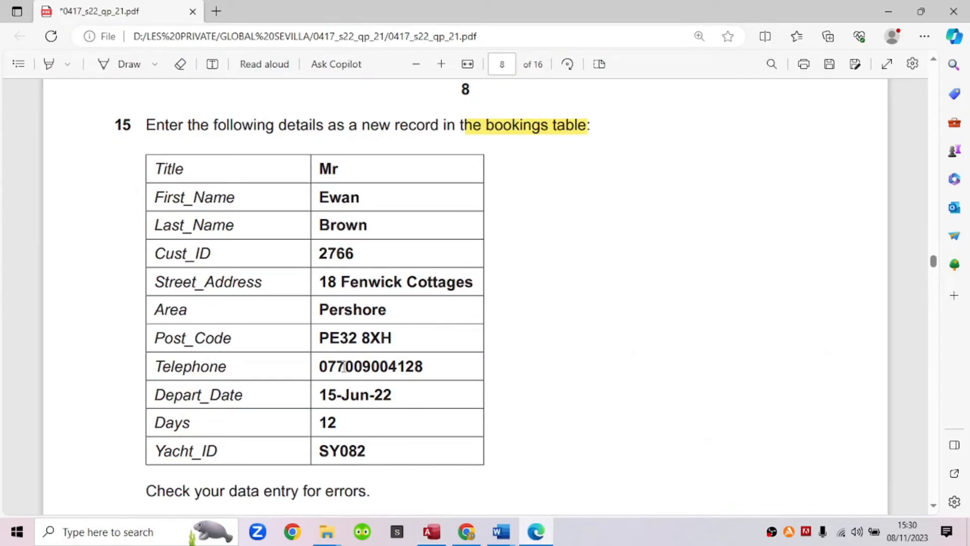
{"action": "mouse_move", "coordinate": [399, 394]}
{"action": "left_mouse_down"}
{"action": "mouse_move", "coordinate": [319, 395]}
{"action": "mouse_move", "coordinate": [394, 397]}
{"action": "left_mouse_up"}
{"action": "right_click", "coordinate": [324, 402]}
{"action": "left_click", "coordinate": [324, 397]}
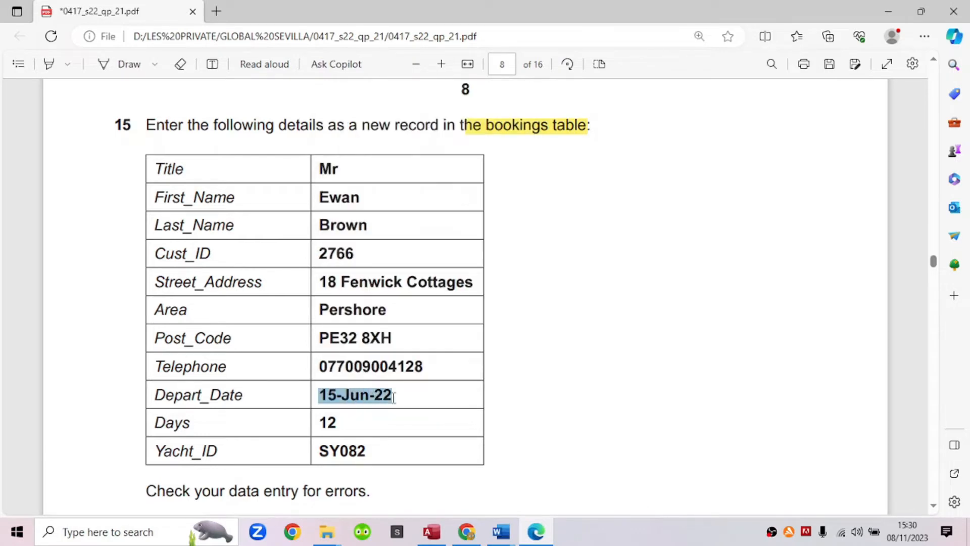
{"action": "right_click", "coordinate": [382, 390]}
{"action": "left_click", "coordinate": [439, 191]}
{"action": "left_click", "coordinate": [437, 540]}
{"action": "right_click", "coordinate": [720, 477]}
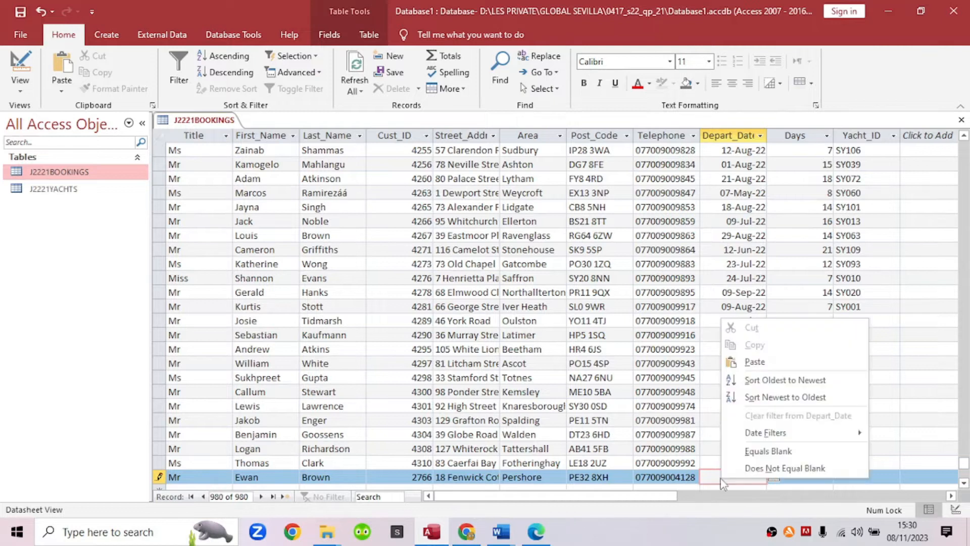
{"action": "left_click", "coordinate": [754, 362]}
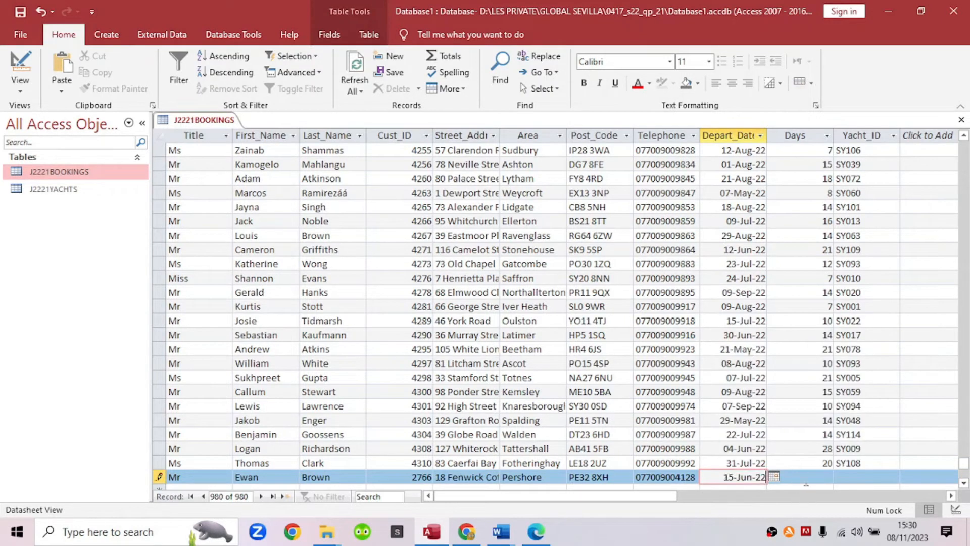
Step: Set Days to 12 in the new Access record and fill Yacht_ID with SY082 copied from the exam paper
{"action": "left_click", "coordinate": [808, 477]}
{"action": "left_click", "coordinate": [525, 532]}
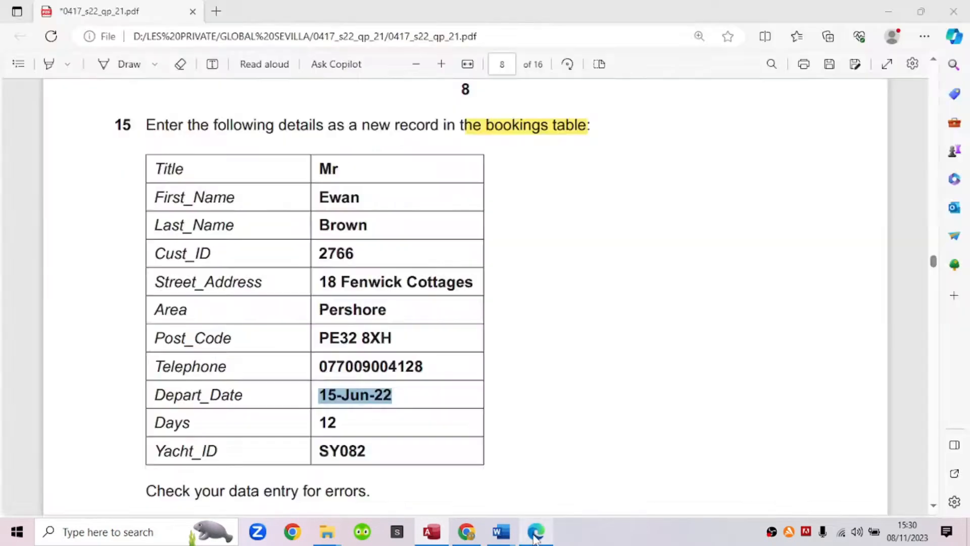
{"action": "left_click_drag", "start_coordinate": [371, 451], "coordinate": [317, 449]}
{"action": "double_click", "coordinate": [350, 451]}
{"action": "key", "text": "ctrl+c"}
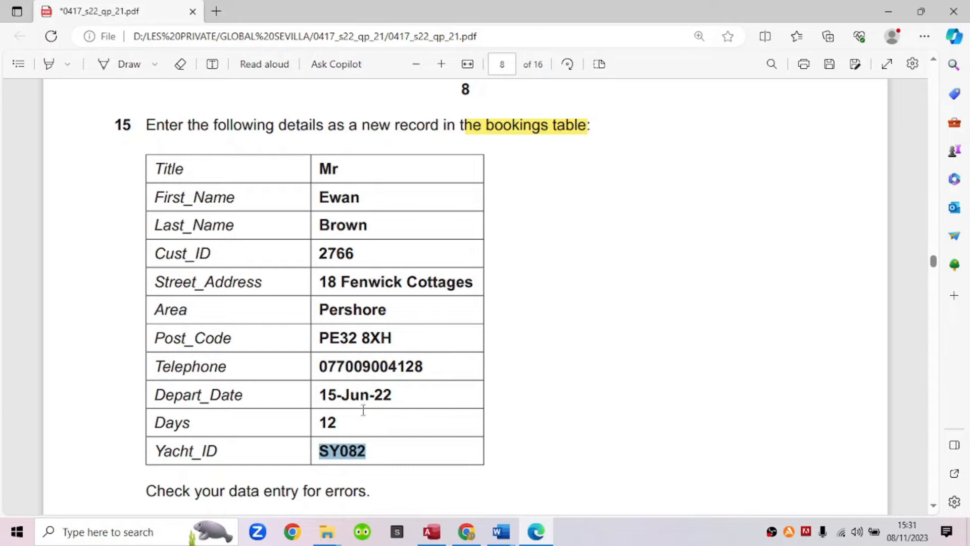
{"action": "right_click", "coordinate": [353, 451]}
{"action": "left_click", "coordinate": [418, 249]}
{"action": "left_click", "coordinate": [430, 532]}
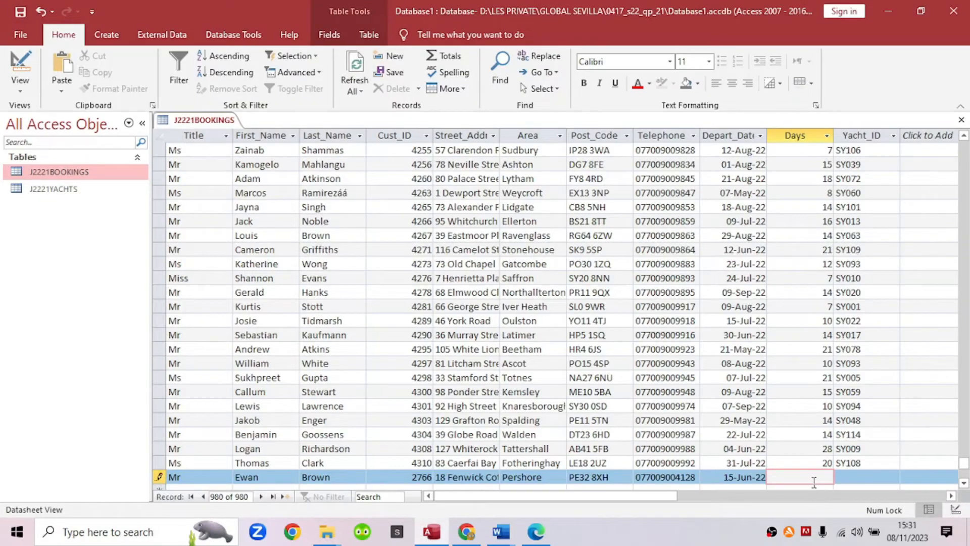
{"action": "left_click", "coordinate": [849, 476]}
{"action": "right_click", "coordinate": [848, 475]}
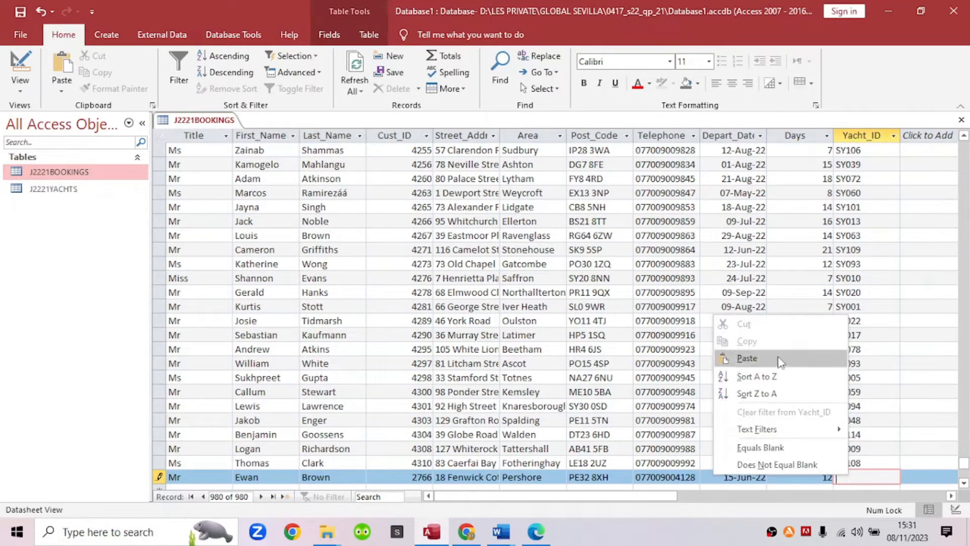
{"action": "left_click", "coordinate": [746, 358]}
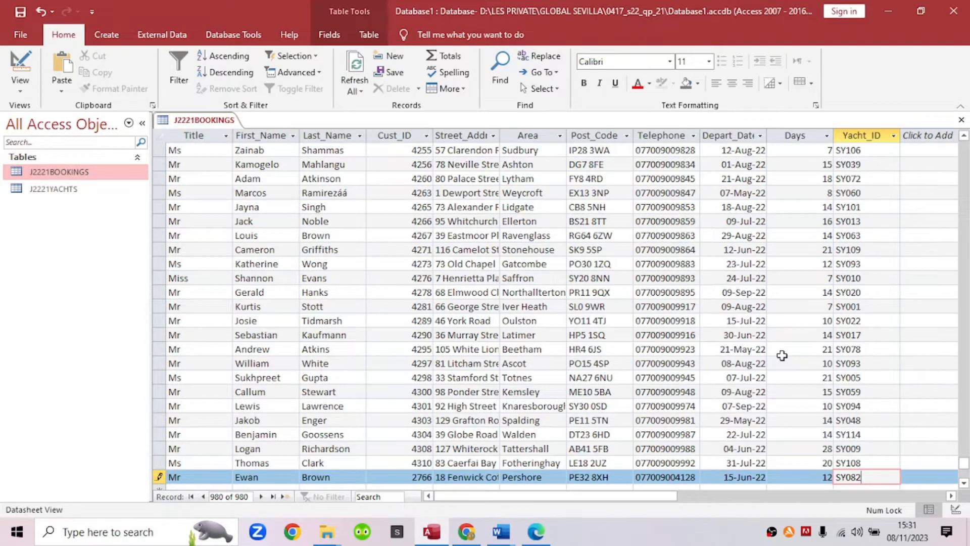
Step: Save the J2221BOOKINGS table and return to the exam paper to read the instructions following question 15's record details
{"action": "right_click", "coordinate": [207, 121]}
{"action": "left_click", "coordinate": [217, 131]}
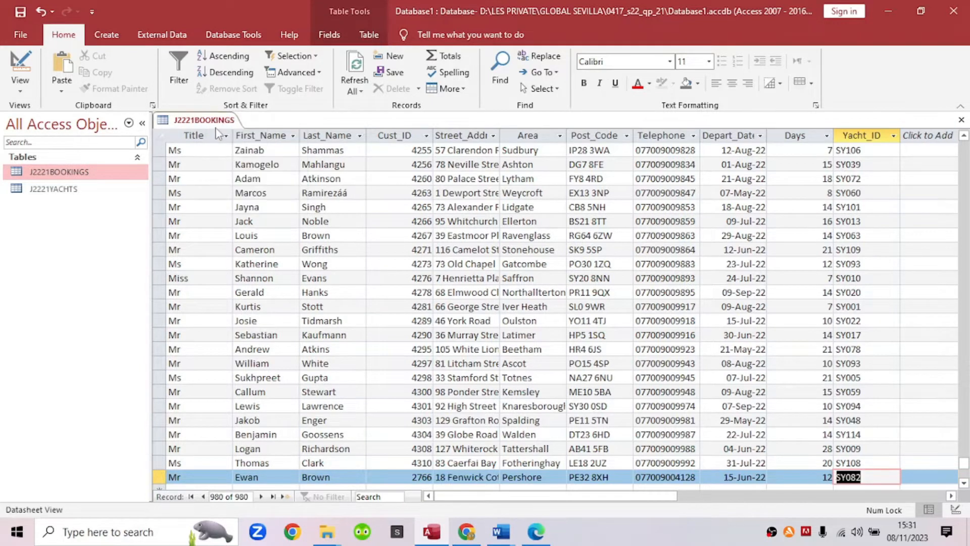
{"action": "left_click", "coordinate": [535, 532]}
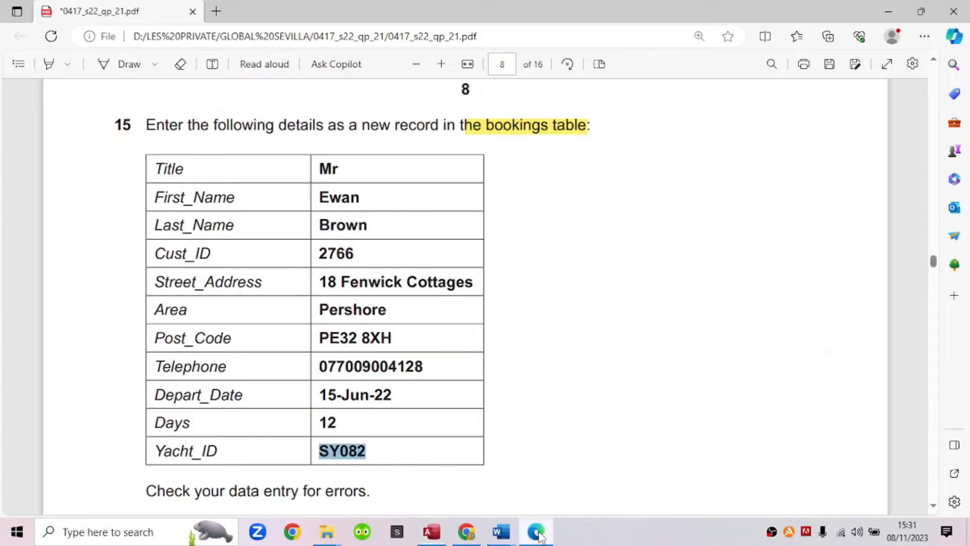
{"action": "scroll", "coordinate": [417, 432], "scroll_direction": "down", "scroll_amount": 3}
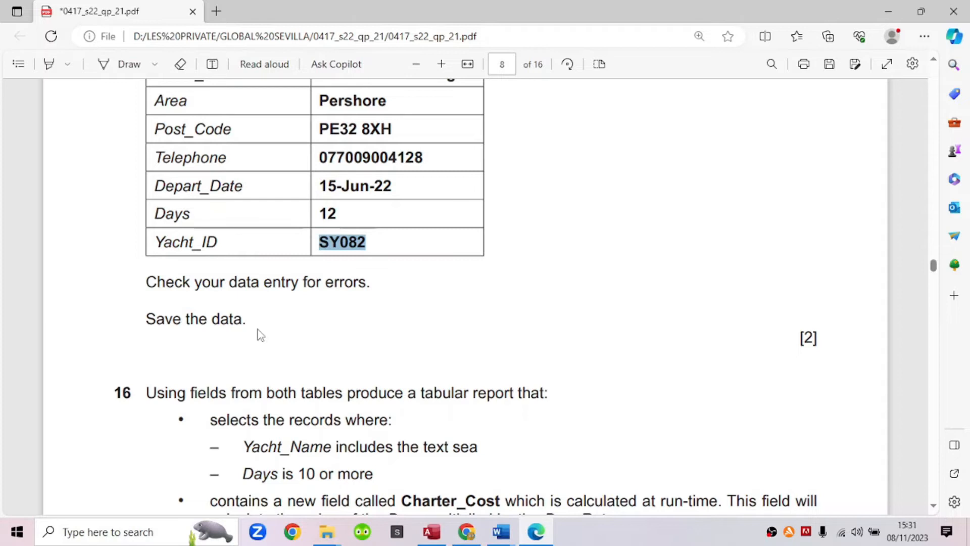
Step: Save and close the J2221BOOKINGS table in Access, and reopen it to view its records
{"action": "scroll", "coordinate": [309, 376], "scroll_direction": "down", "scroll_amount": 4}
{"action": "scroll", "coordinate": [346, 394], "scroll_direction": "up", "scroll_amount": 5}
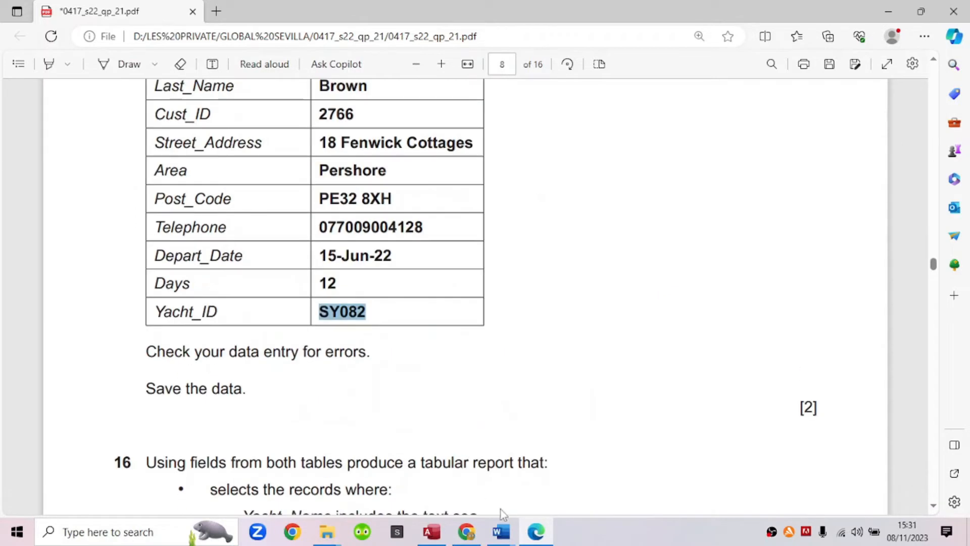
{"action": "left_click", "coordinate": [508, 531]}
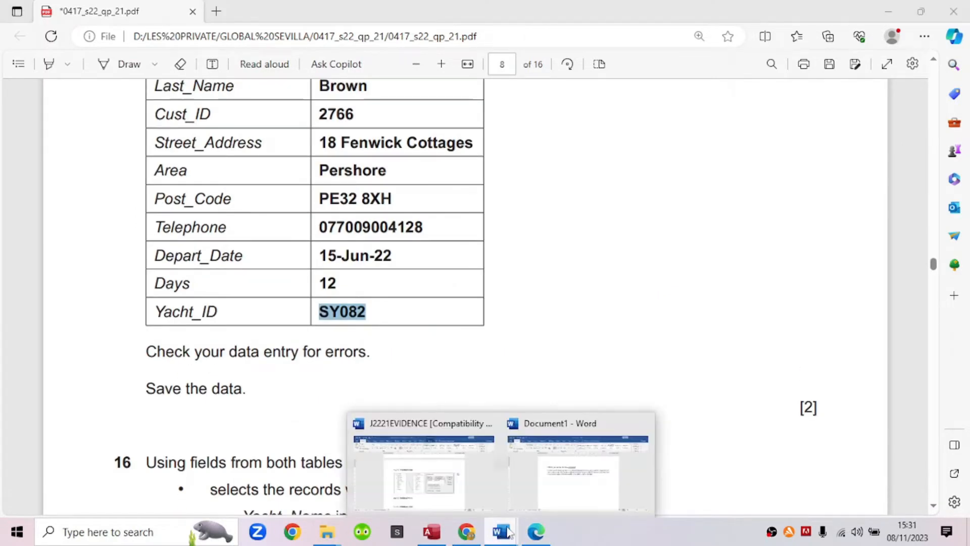
{"action": "left_click", "coordinate": [431, 531]}
{"action": "right_click", "coordinate": [206, 116]}
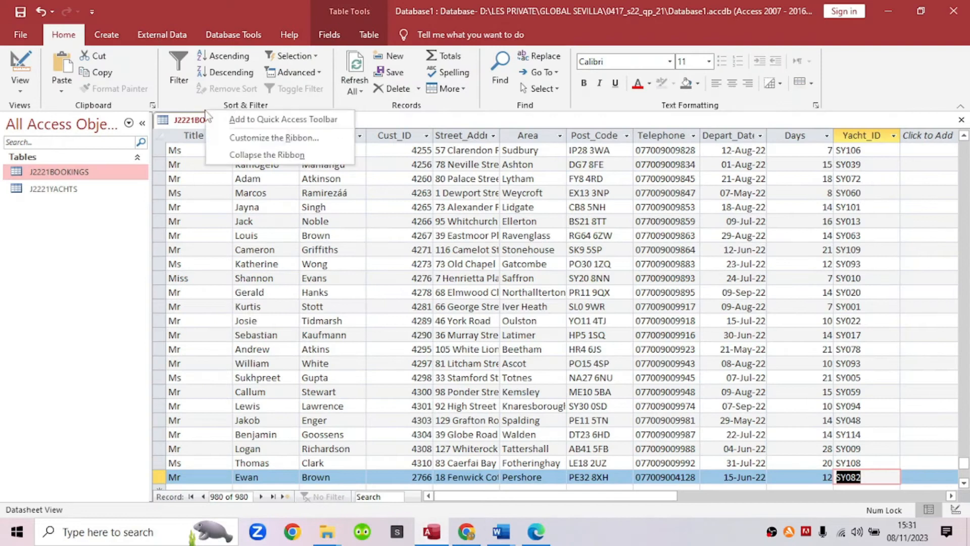
{"action": "right_click", "coordinate": [204, 121]}
{"action": "left_click", "coordinate": [215, 133]}
{"action": "right_click", "coordinate": [202, 123]}
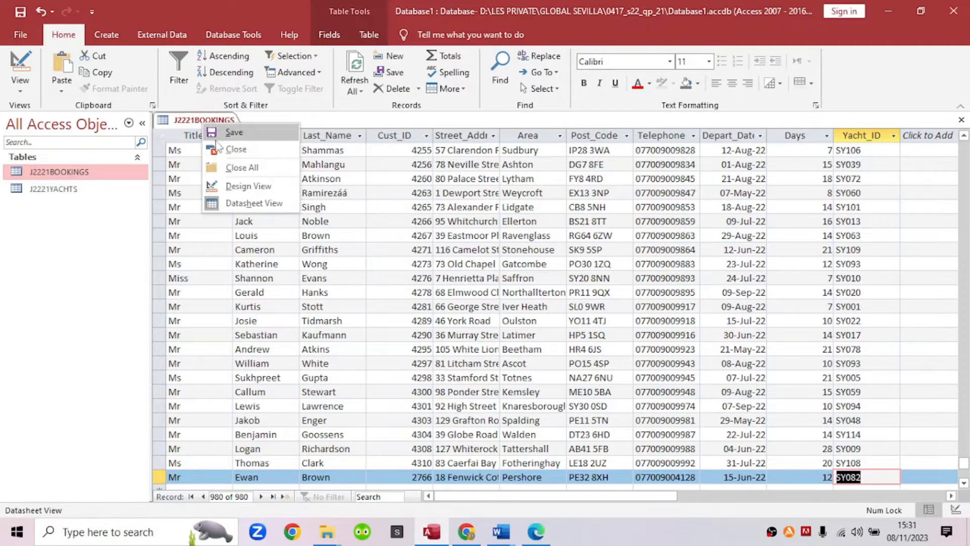
{"action": "left_click", "coordinate": [230, 149]}
{"action": "double_click", "coordinate": [93, 178]}
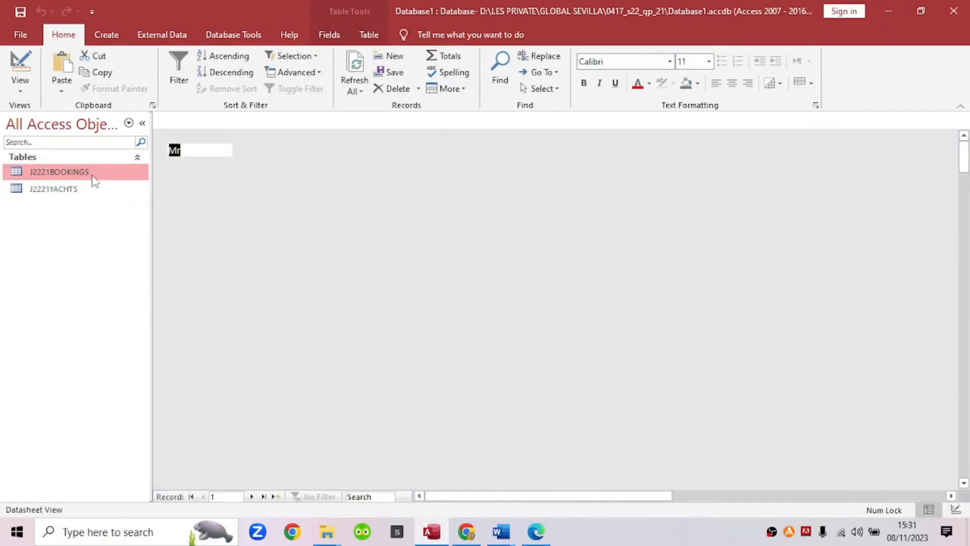
{"action": "mouse_move", "coordinate": [505, 496]}
{"action": "left_mouse_down"}
{"action": "mouse_move", "coordinate": [601, 497]}
{"action": "mouse_move", "coordinate": [500, 498]}
{"action": "left_mouse_up"}
{"action": "scroll", "coordinate": [447, 430], "scroll_direction": "down", "scroll_amount": 15}
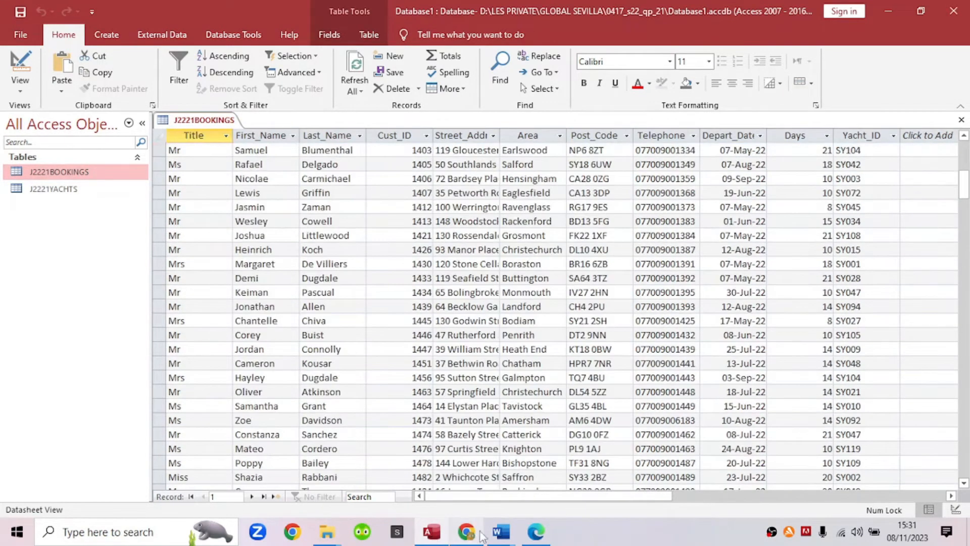
Step: Return to the exam paper and read the tabular report requirements listed under question 16
{"action": "left_click", "coordinate": [535, 532]}
{"action": "scroll", "coordinate": [329, 386], "scroll_direction": "down", "scroll_amount": 8}
{"action": "scroll", "coordinate": [329, 387], "scroll_direction": "up", "scroll_amount": 1}
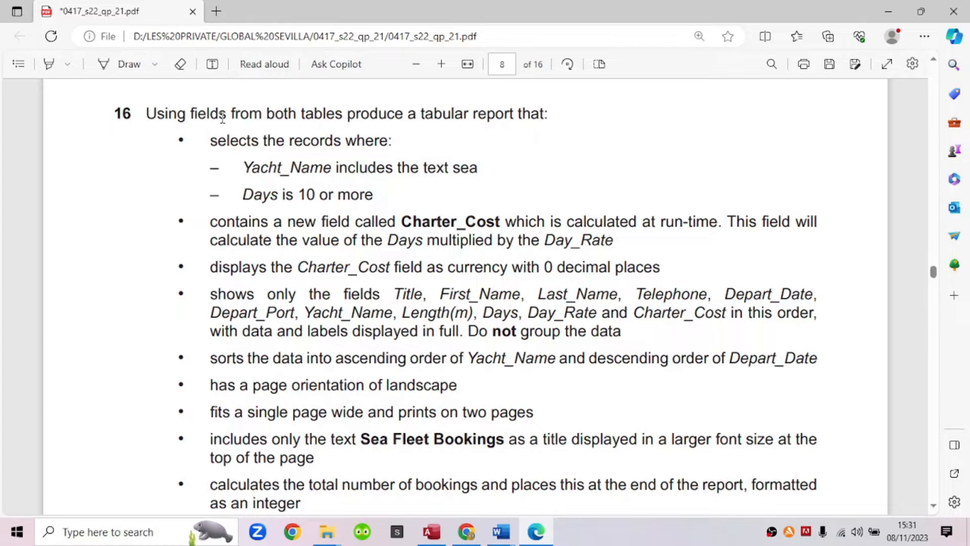
{"action": "left_click_drag", "start_coordinate": [148, 115], "coordinate": [554, 122]}
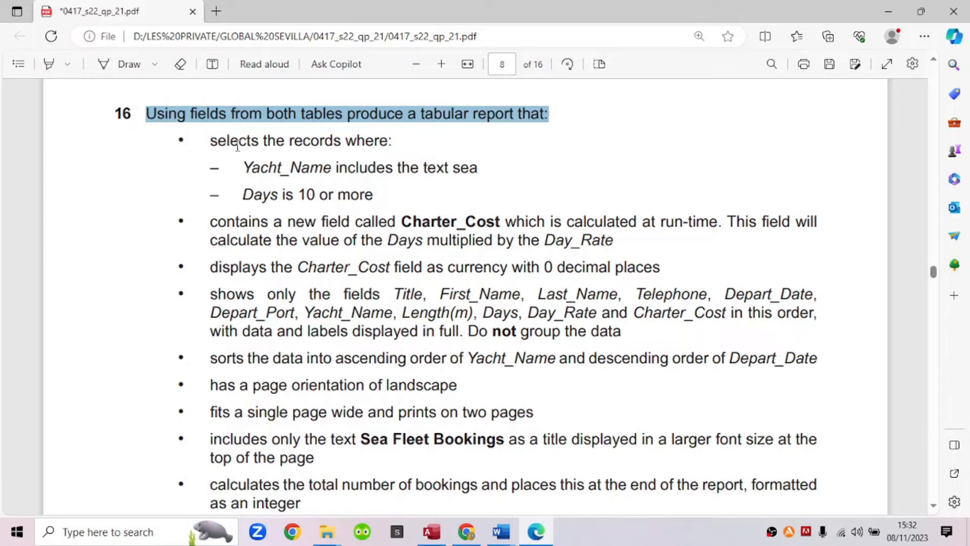
{"action": "scroll", "coordinate": [274, 172], "scroll_direction": "down", "scroll_amount": 1}
{"action": "scroll", "coordinate": [274, 172], "scroll_direction": "up", "scroll_amount": 1}
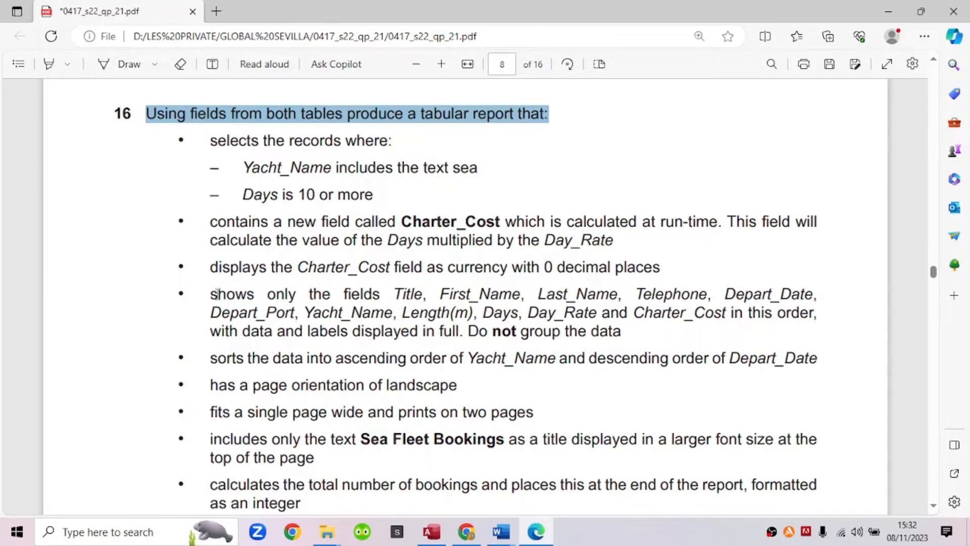
Step: Highlight in yellow the whole question 16 bullet listing the report's fields, their order and the instruction not to group the data
{"action": "left_click_drag", "start_coordinate": [180, 292], "coordinate": [617, 331]}
{"action": "left_click", "coordinate": [483, 339]}
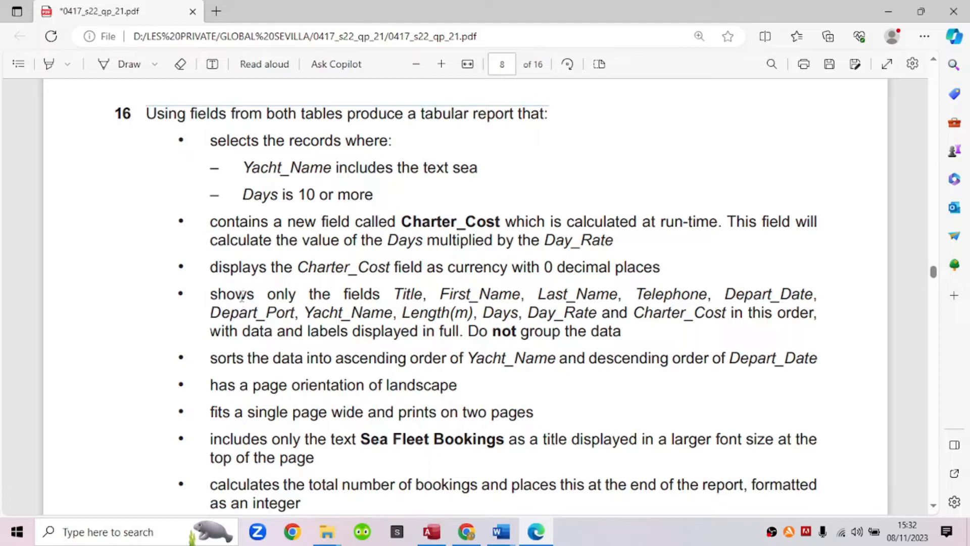
{"action": "left_click", "coordinate": [49, 65]}
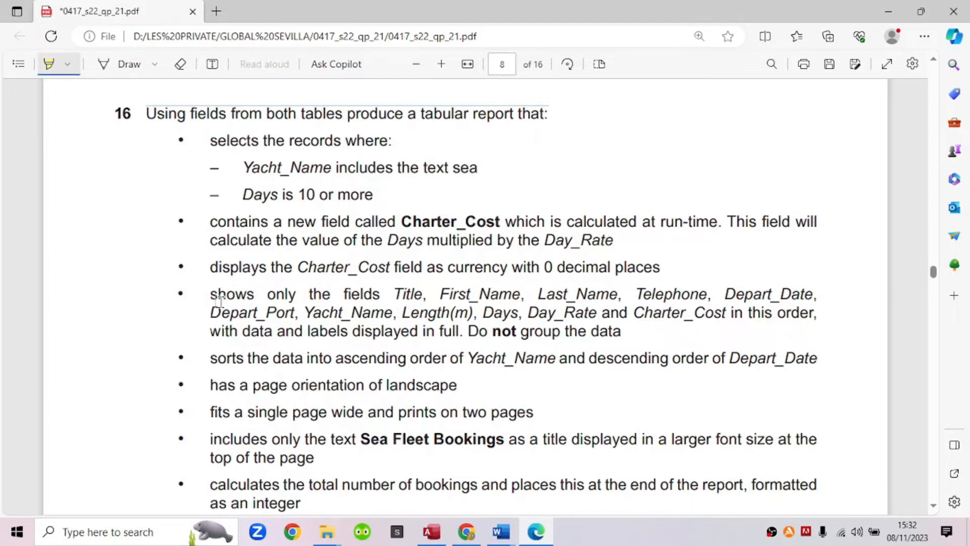
{"action": "mouse_move", "coordinate": [202, 303]}
{"action": "left_mouse_down"}
{"action": "mouse_move", "coordinate": [216, 296]}
{"action": "mouse_move", "coordinate": [291, 314]}
{"action": "mouse_move", "coordinate": [357, 296]}
{"action": "mouse_move", "coordinate": [435, 300]}
{"action": "left_mouse_up"}
{"action": "mouse_move", "coordinate": [436, 300]}
{"action": "left_mouse_down"}
{"action": "mouse_move", "coordinate": [559, 331]}
{"action": "mouse_move", "coordinate": [622, 332]}
{"action": "left_mouse_up"}
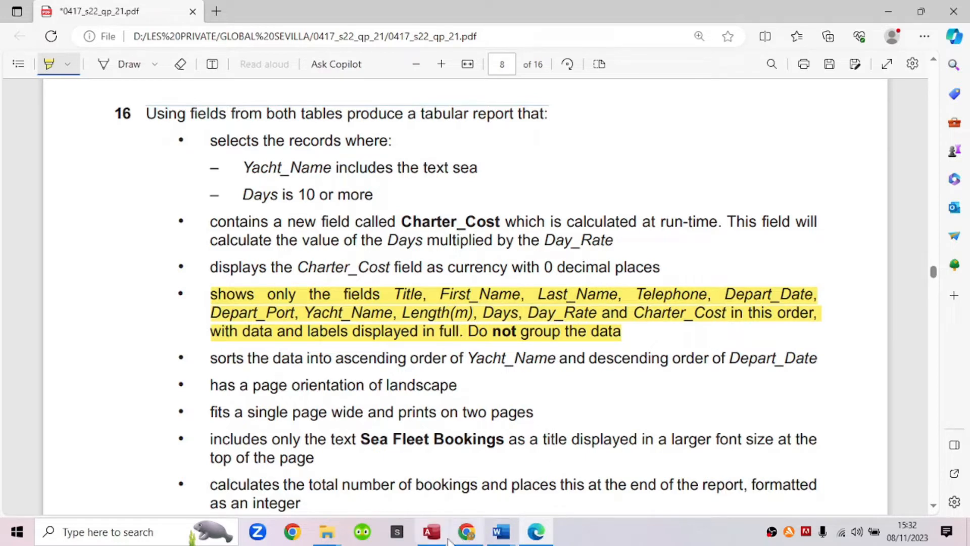
Step: Open J2221BOOKINGS and J2221YACHTS in Design View in Access, examine which table holds each report field, and return to the exam paper
{"action": "left_click", "coordinate": [431, 532]}
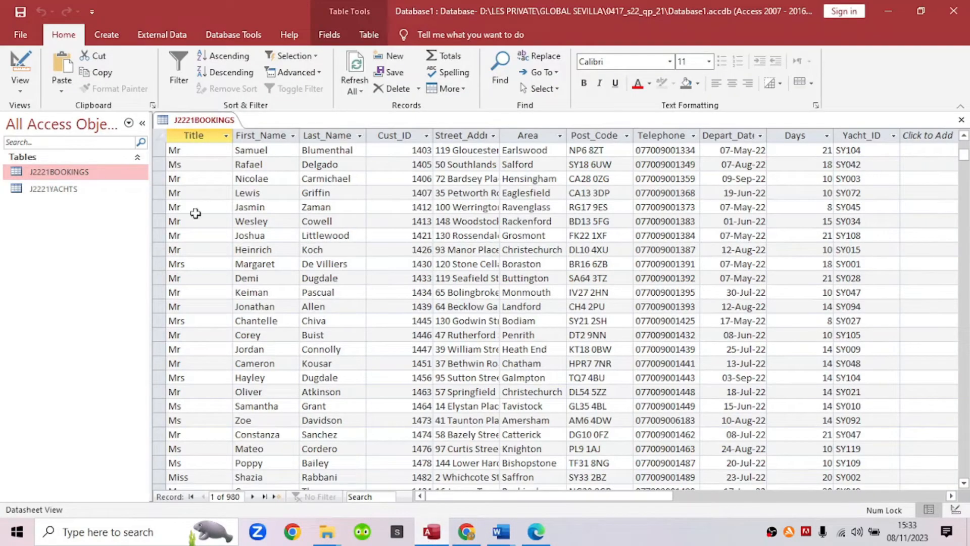
{"action": "right_click", "coordinate": [189, 124]}
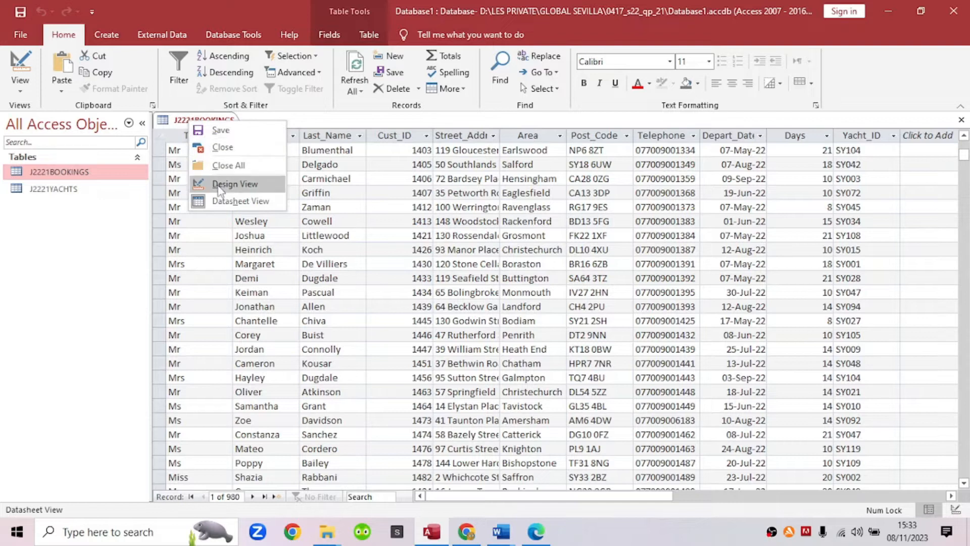
{"action": "left_click", "coordinate": [190, 118]}
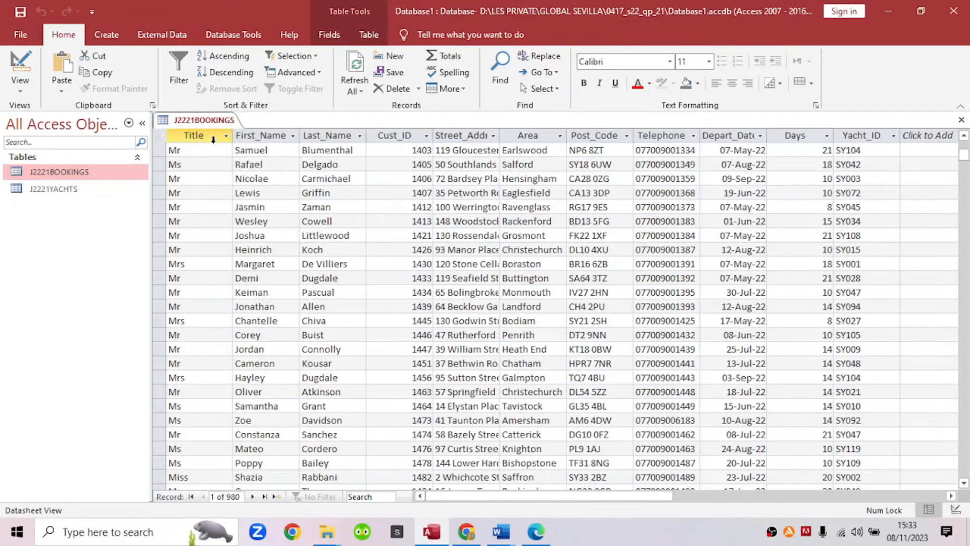
{"action": "right_click", "coordinate": [213, 123]}
{"action": "left_click", "coordinate": [252, 184]}
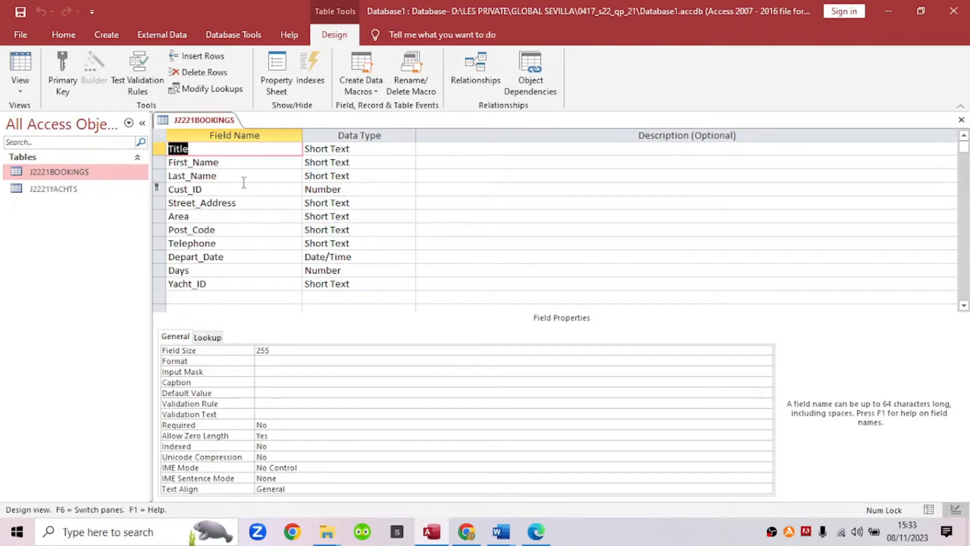
{"action": "left_click", "coordinate": [69, 197]}
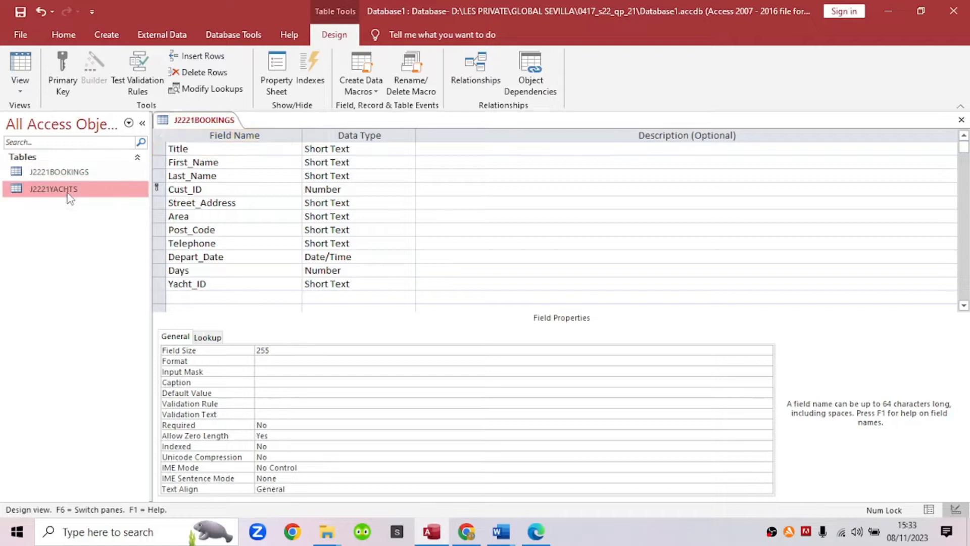
{"action": "right_click", "coordinate": [69, 196]}
{"action": "left_click", "coordinate": [101, 218]}
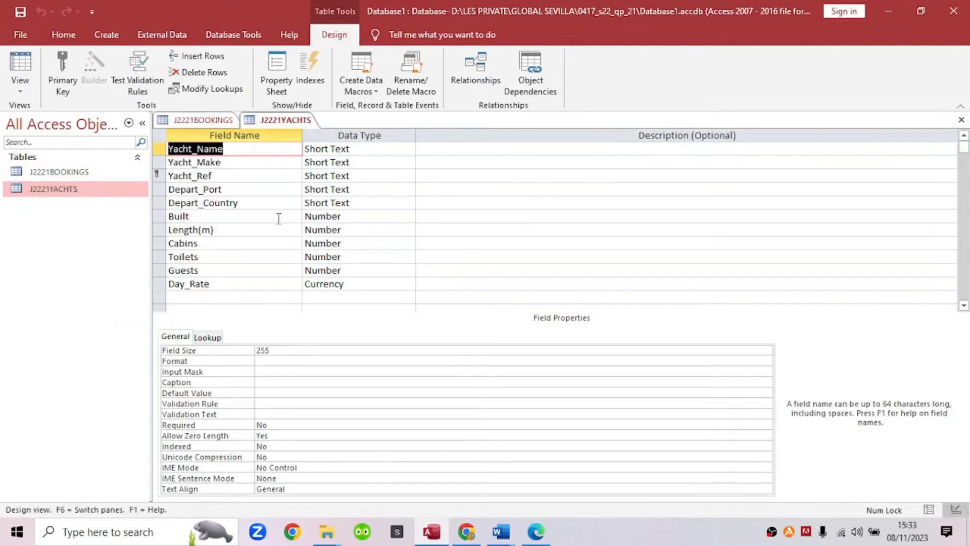
{"action": "left_click", "coordinate": [536, 532]}
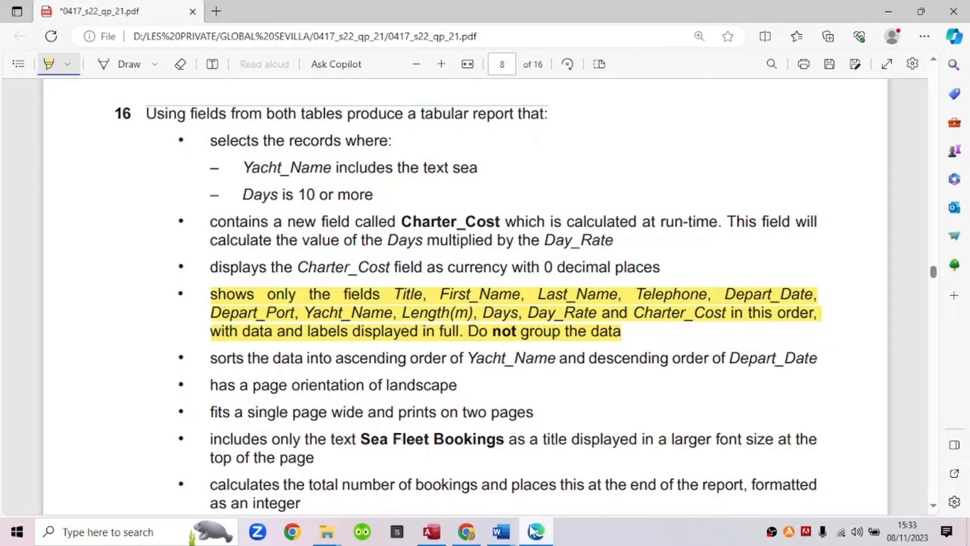
{"action": "right_click", "coordinate": [772, 532]}
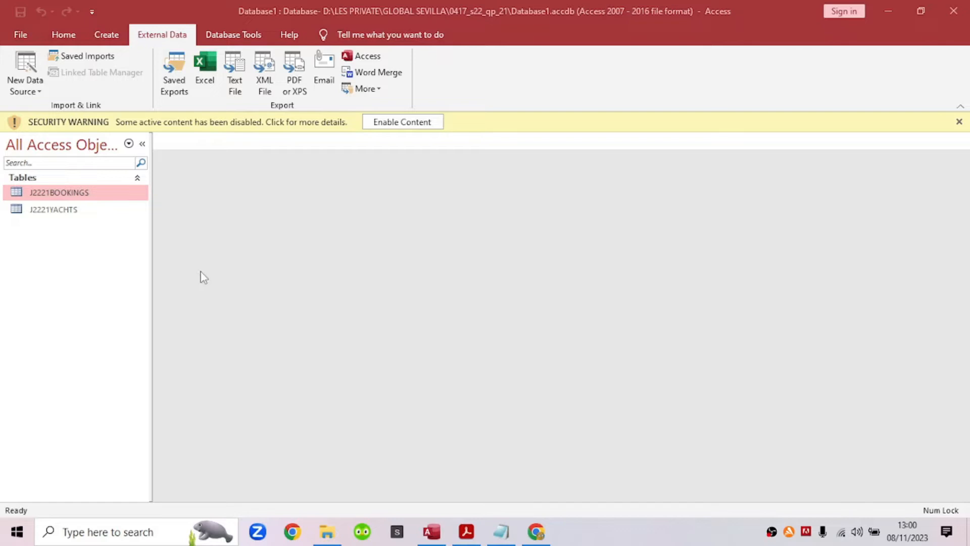
Step: Open the J2221BOOKINGS table in Access and check the Depart_Date requirements in question 13 of the exam paper
{"action": "double_click", "coordinate": [82, 195]}
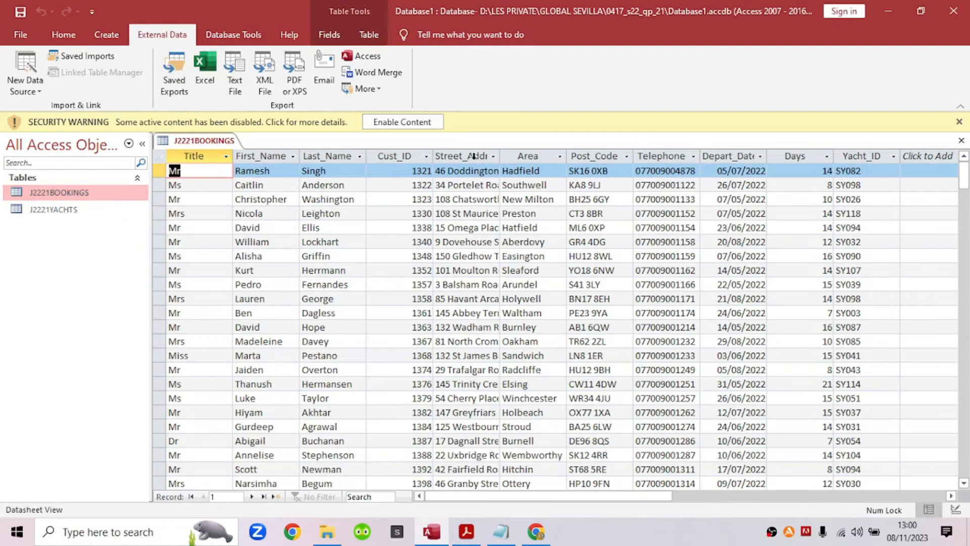
{"action": "left_click", "coordinate": [466, 535]}
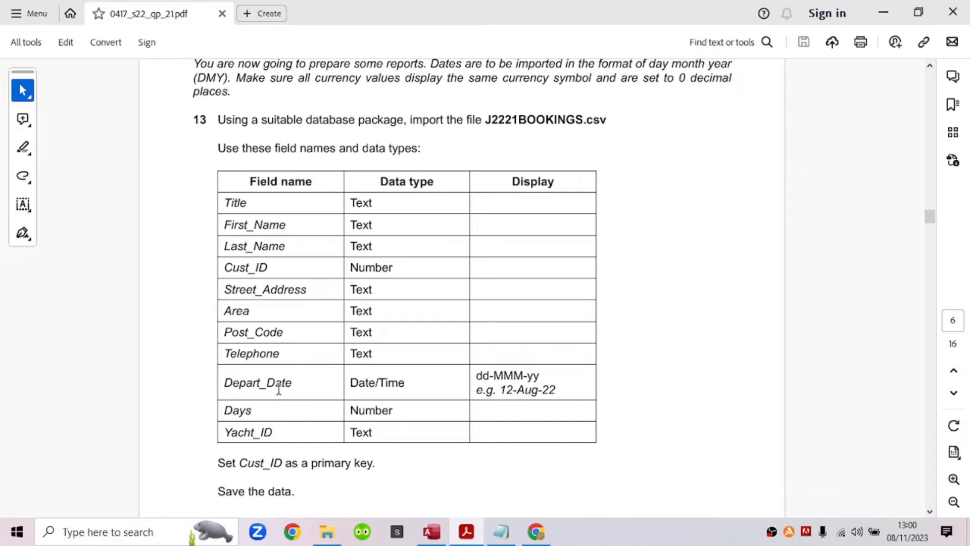
{"action": "left_click_drag", "start_coordinate": [293, 384], "coordinate": [222, 395]}
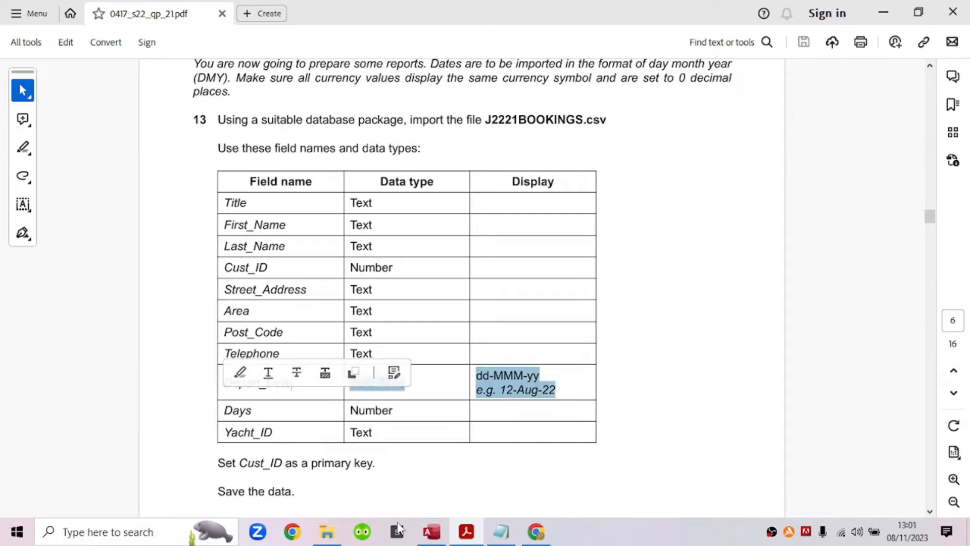
Step: Enable the database's disabled content in Access, reopen the J2221BOOKINGS table and select its Depart_Date column
{"action": "left_click", "coordinate": [428, 535]}
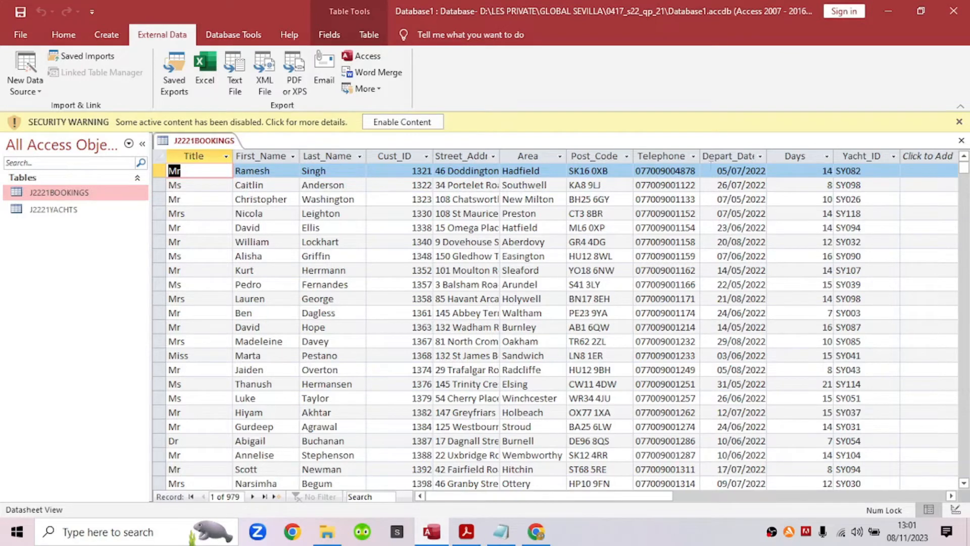
{"action": "left_click", "coordinate": [738, 158]}
{"action": "left_click", "coordinate": [410, 124]}
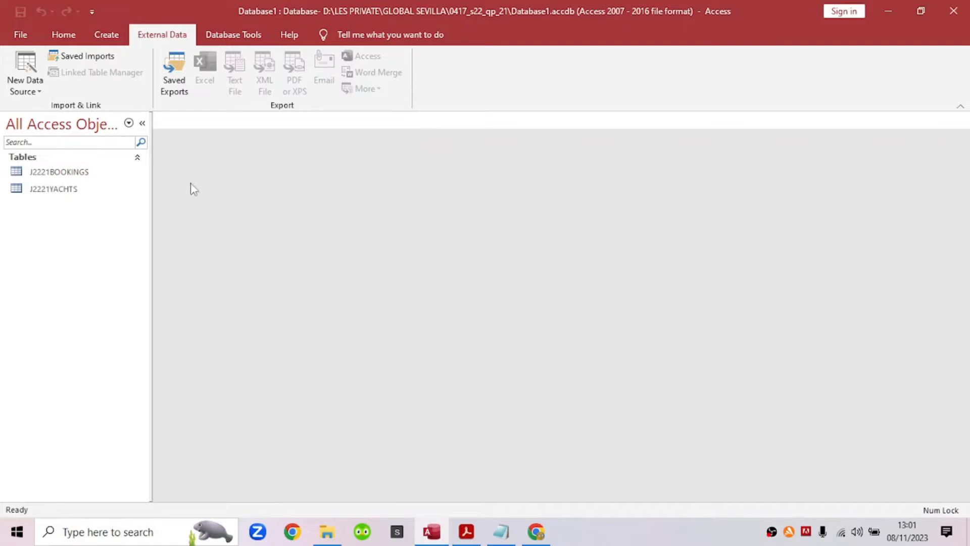
{"action": "double_click", "coordinate": [80, 172]}
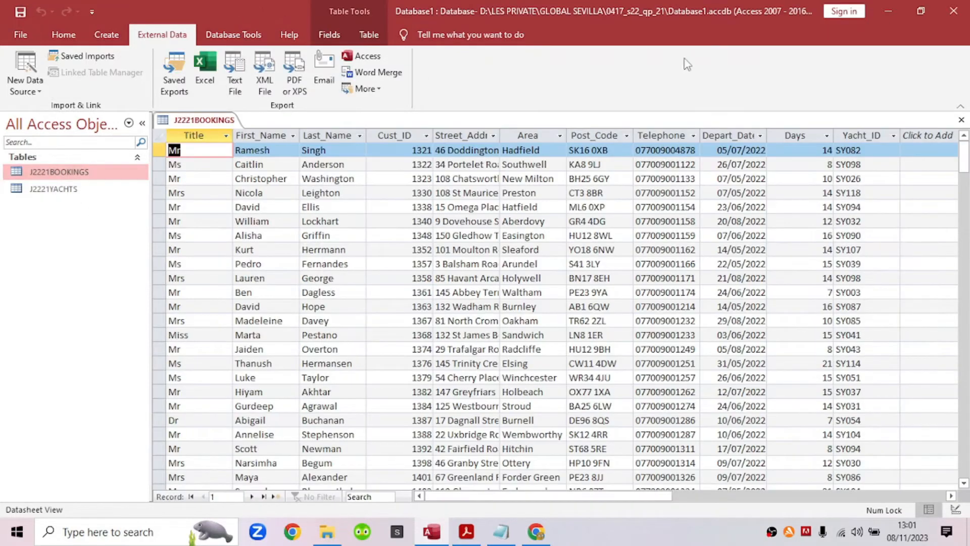
{"action": "left_click", "coordinate": [734, 134]}
Step: Examine the day, month and year parts of question 13's Depart_Date display format and compare them with the first Depart_Date value in Access
{"action": "left_click", "coordinate": [460, 533]}
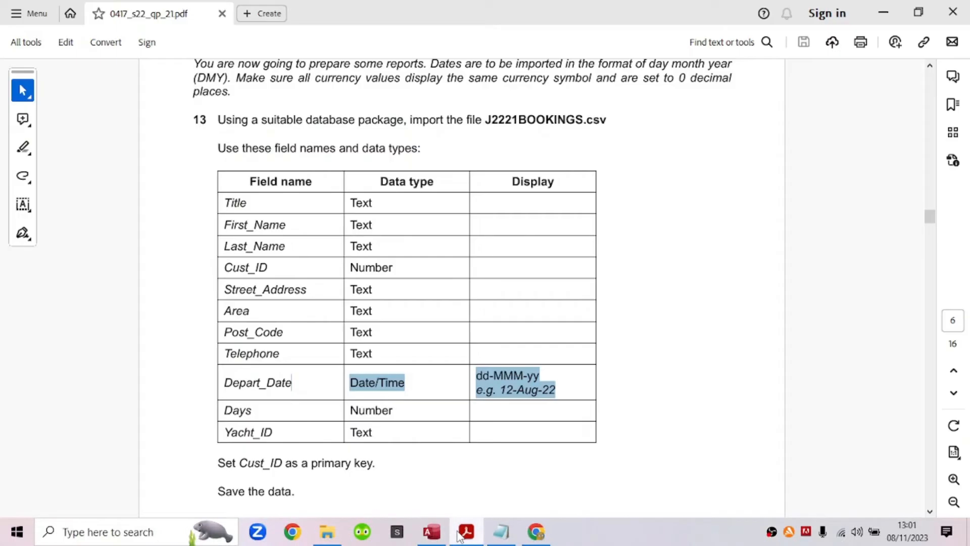
{"action": "left_click", "coordinate": [419, 382]}
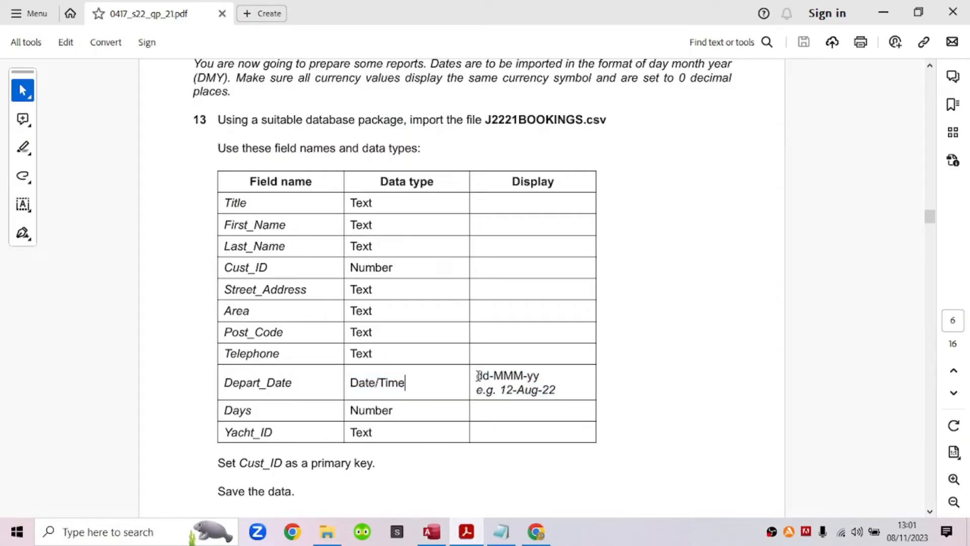
{"action": "left_click_drag", "start_coordinate": [476, 375], "coordinate": [557, 392]}
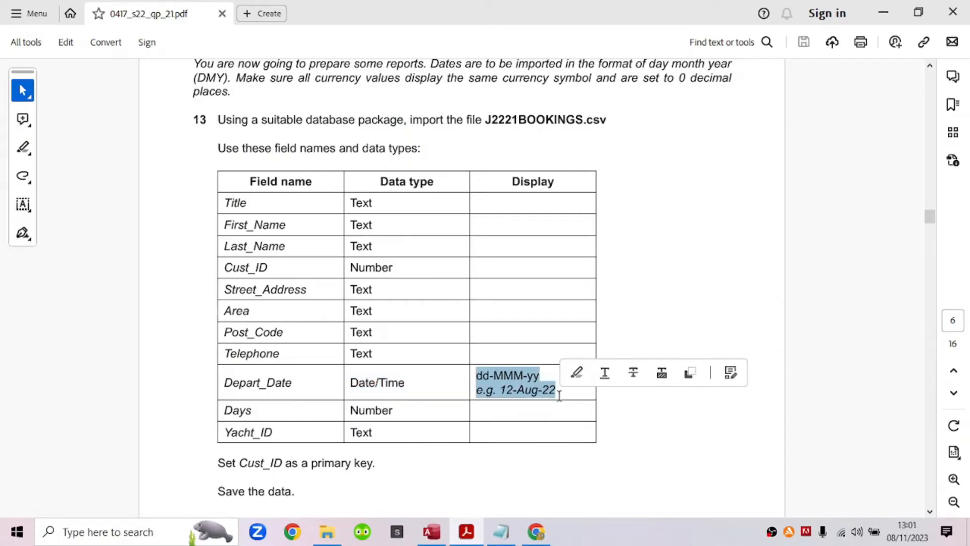
{"action": "left_click", "coordinate": [509, 391]}
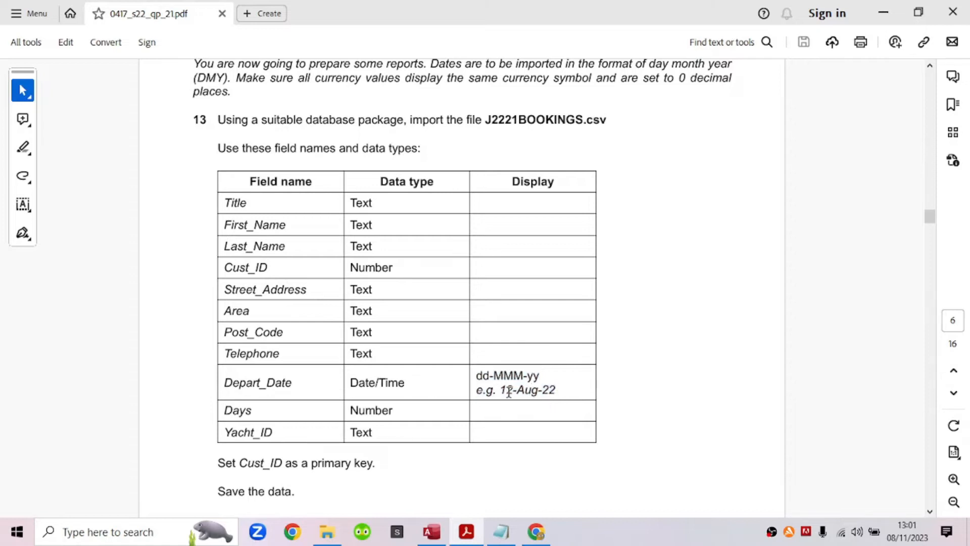
{"action": "left_click_drag", "start_coordinate": [500, 391], "coordinate": [510, 392]}
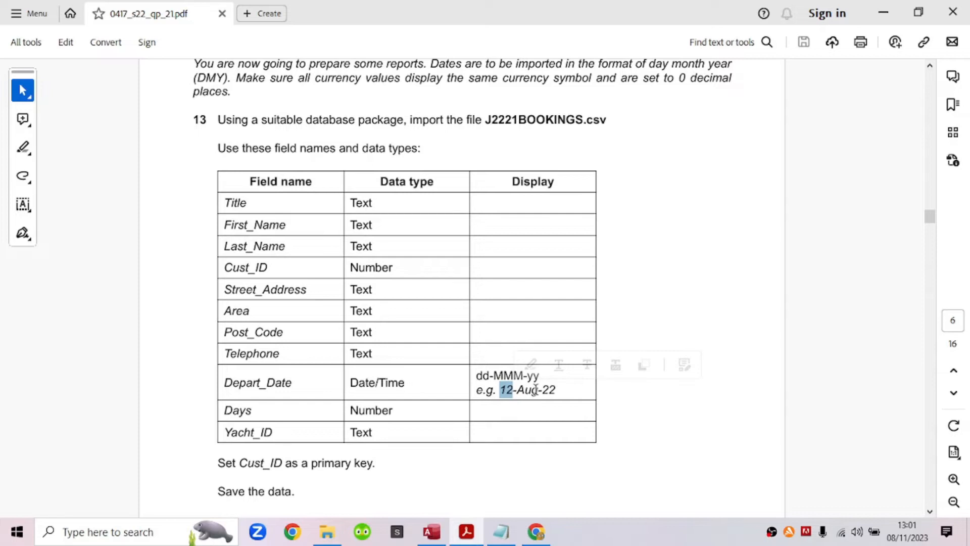
{"action": "double_click", "coordinate": [527, 390]}
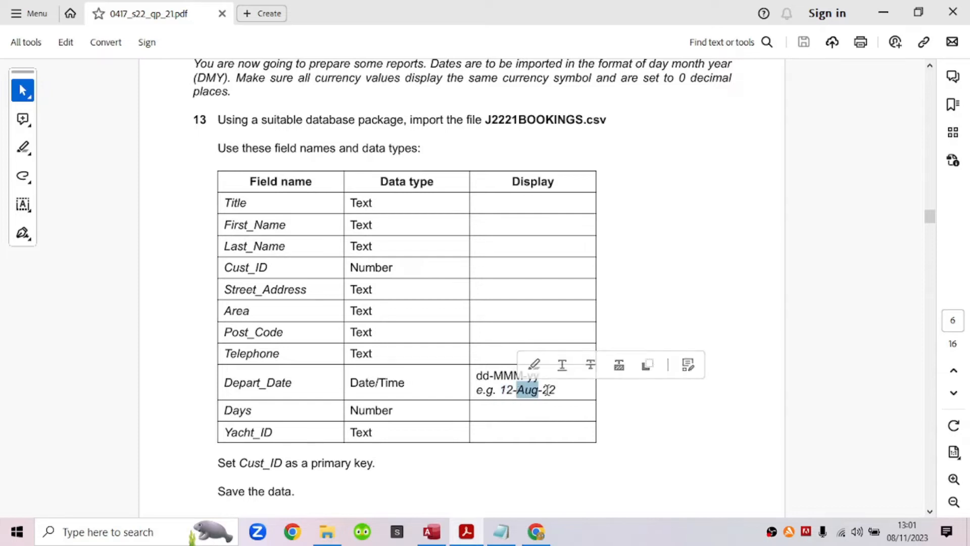
{"action": "left_click_drag", "start_coordinate": [549, 390], "coordinate": [555, 390]}
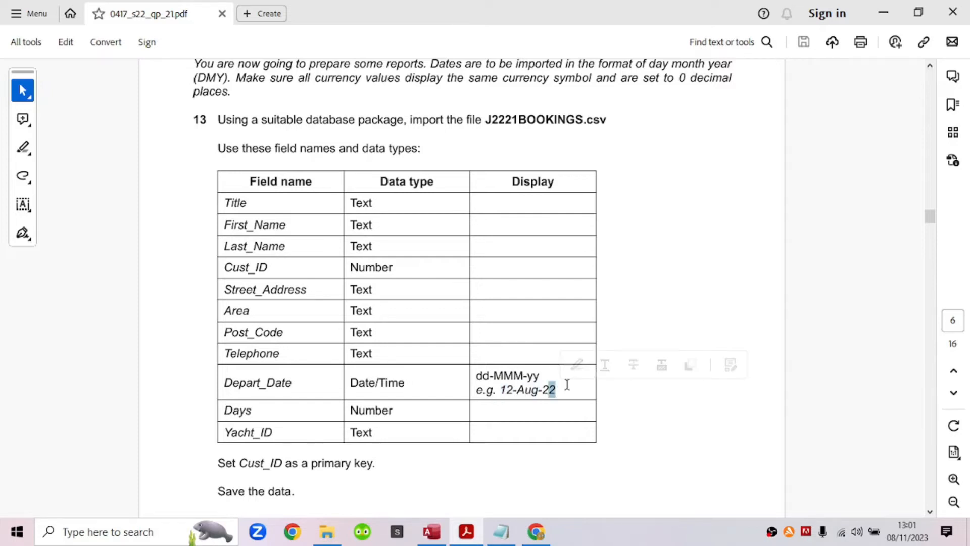
{"action": "left_click", "coordinate": [432, 532]}
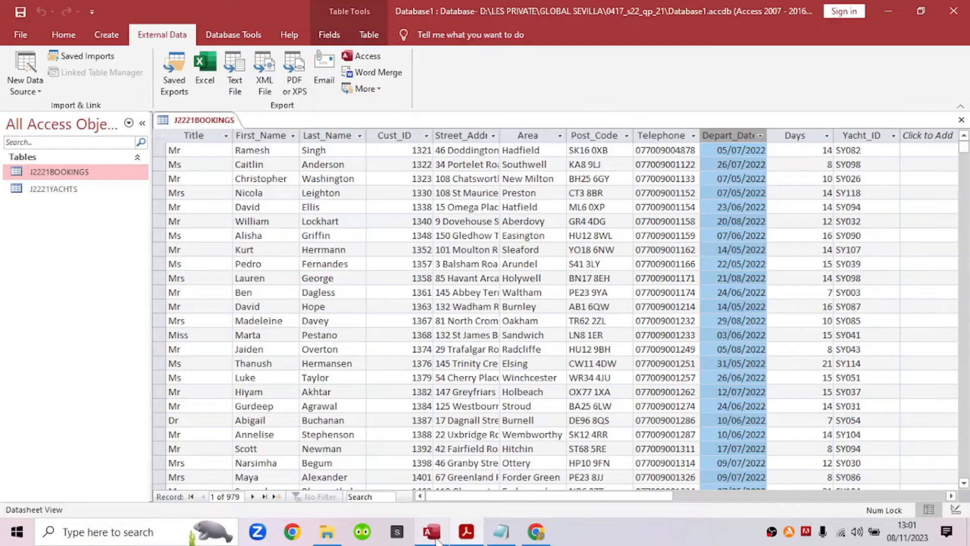
{"action": "left_click", "coordinate": [756, 150]}
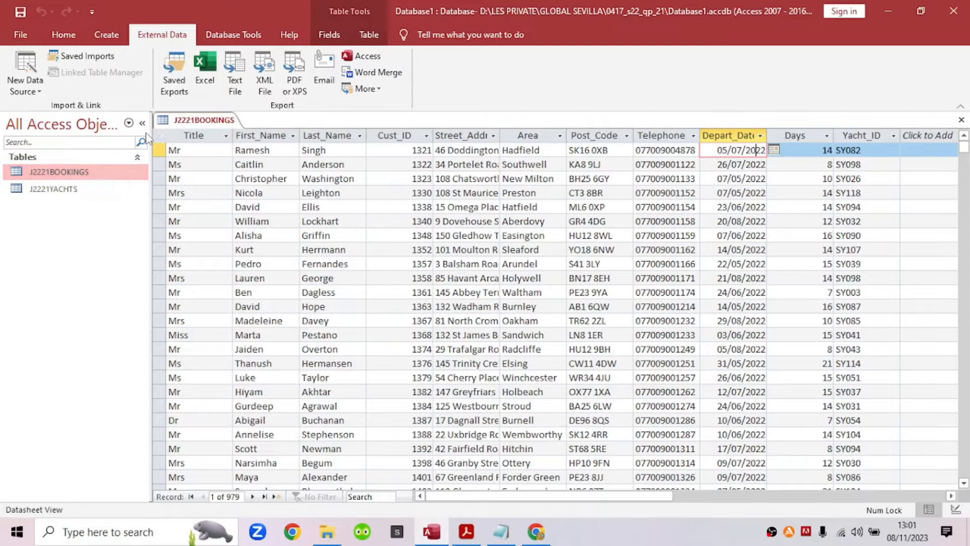
Step: Open the J2221BOOKINGS table in Design View and set the Depart_Date field's format to Medium Date
{"action": "right_click", "coordinate": [94, 175]}
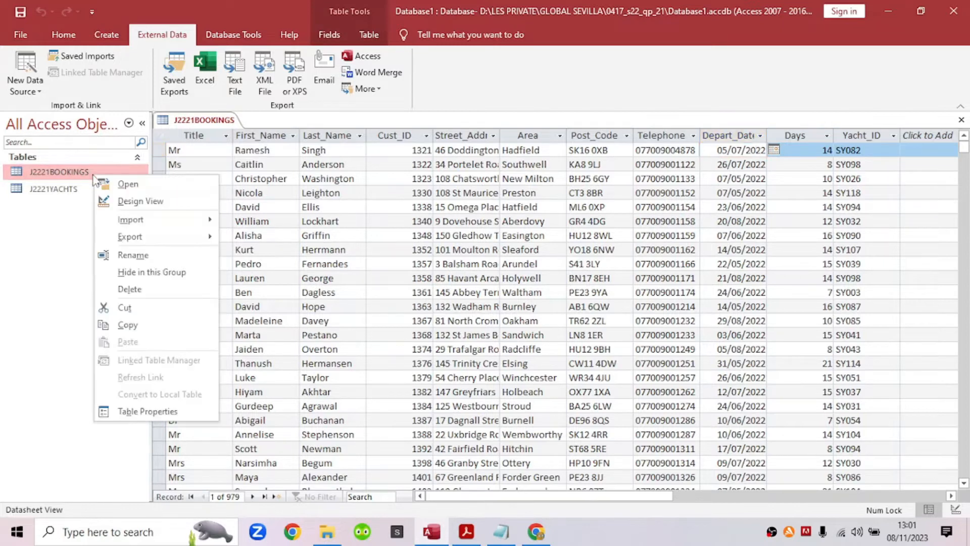
{"action": "right_click", "coordinate": [51, 173]}
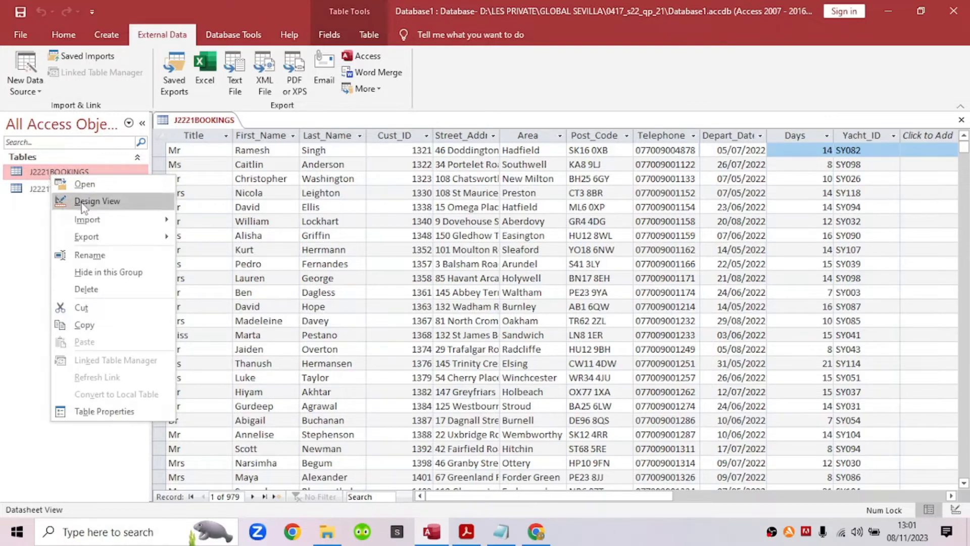
{"action": "left_click", "coordinate": [199, 122]}
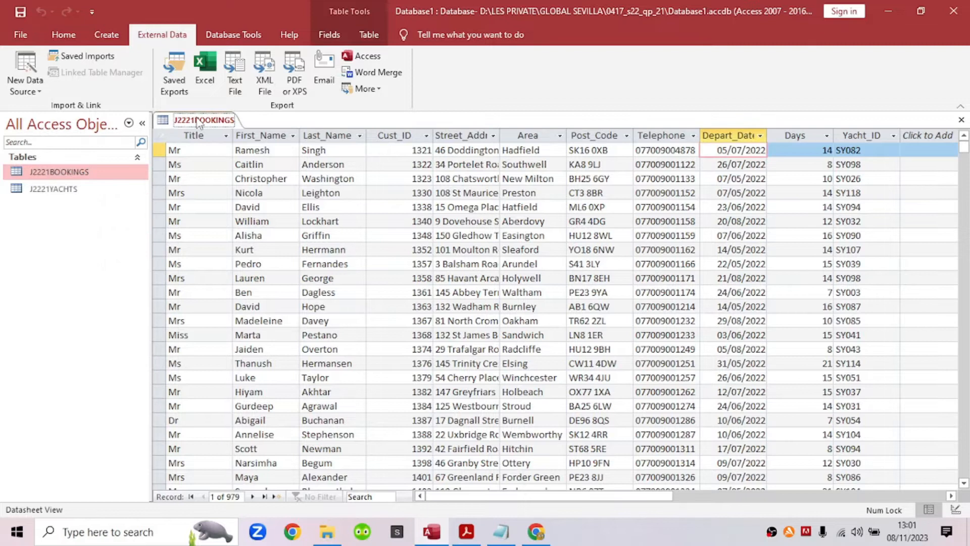
{"action": "right_click", "coordinate": [198, 122]}
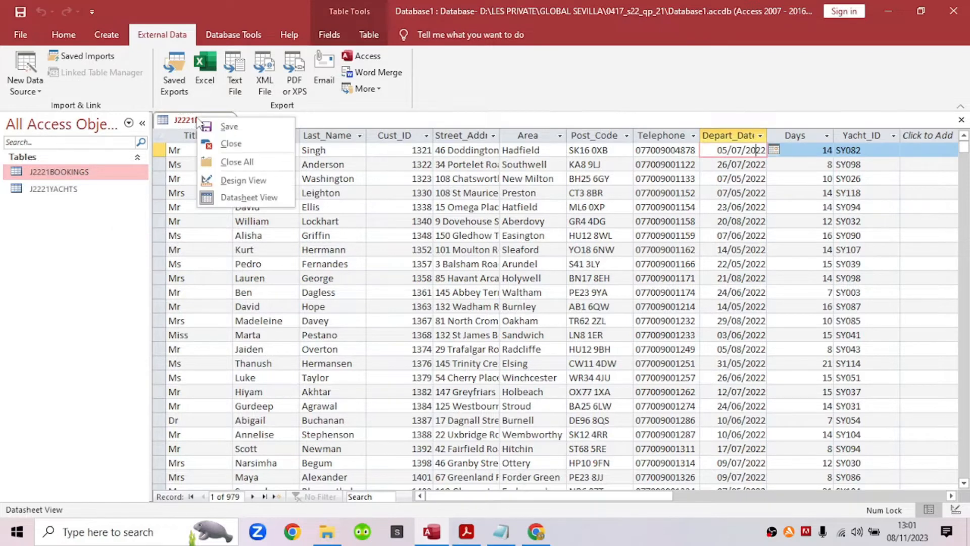
{"action": "left_click", "coordinate": [213, 185]}
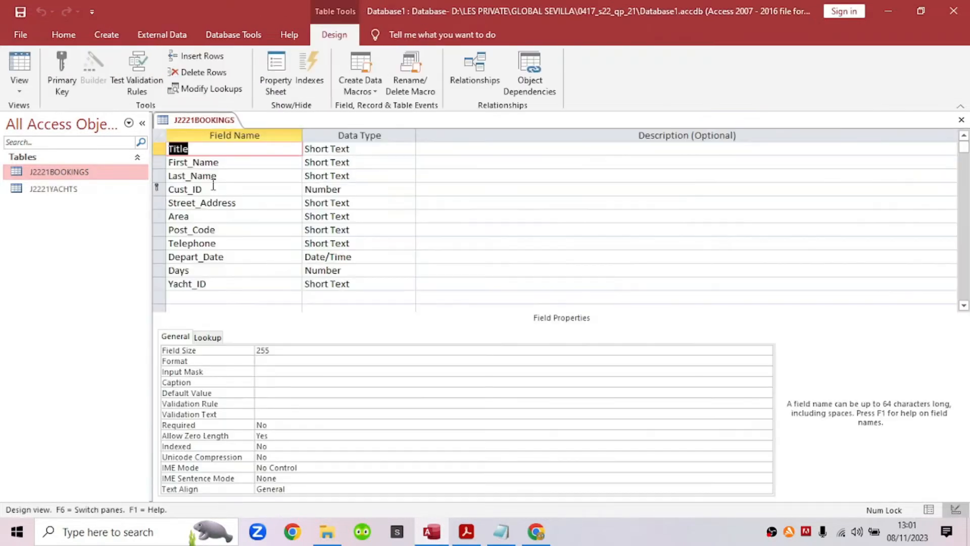
{"action": "left_click", "coordinate": [232, 259]}
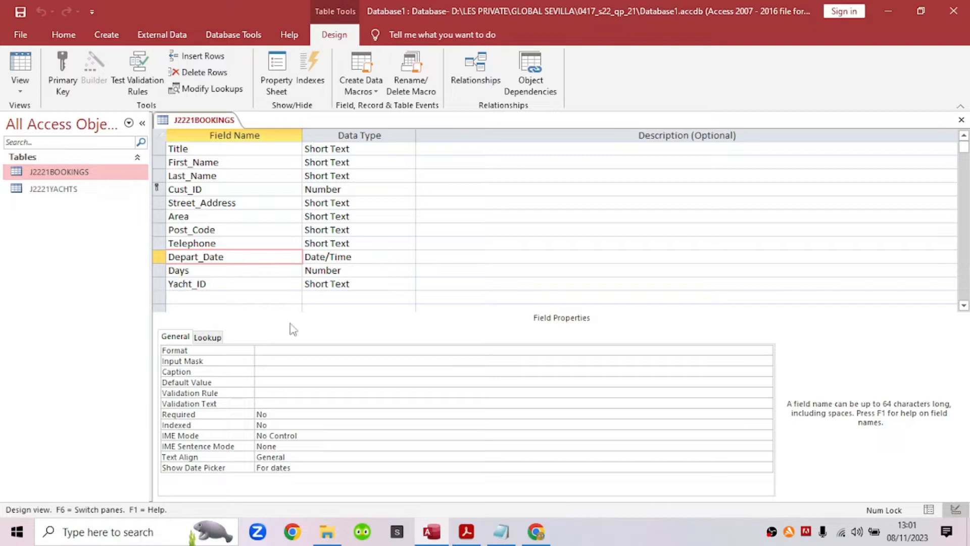
{"action": "left_click", "coordinate": [274, 350]}
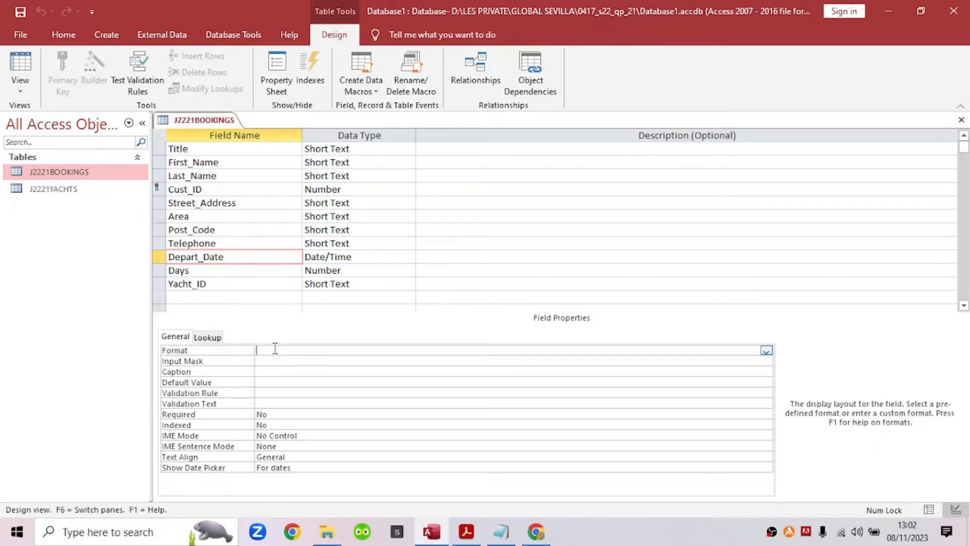
{"action": "left_click", "coordinate": [767, 350]}
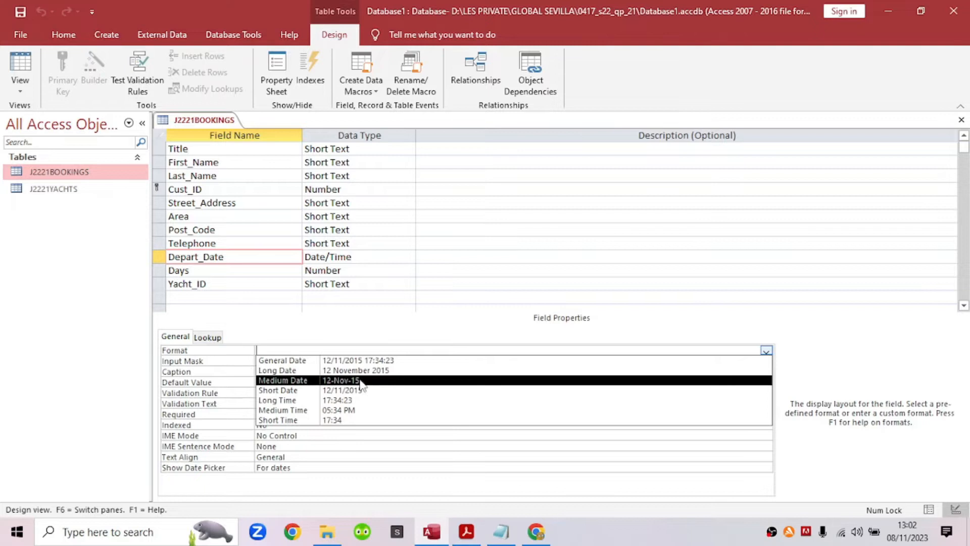
{"action": "left_click", "coordinate": [290, 380]}
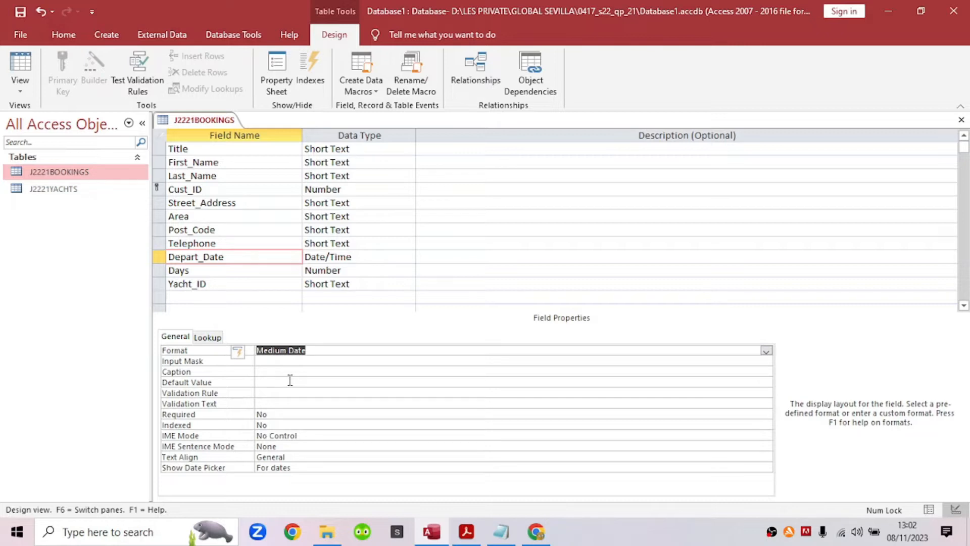
Step: Save the J2221BOOKINGS table, show it in Datasheet View and select the Depart_Date column to check its date display
{"action": "right_click", "coordinate": [210, 125]}
{"action": "left_click", "coordinate": [230, 137]}
{"action": "right_click", "coordinate": [193, 121]}
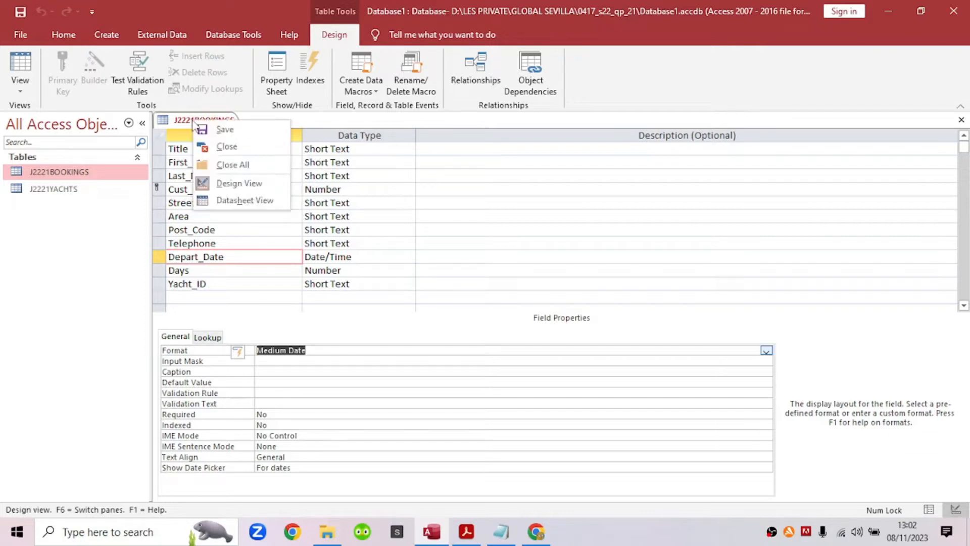
{"action": "left_click", "coordinate": [232, 201]}
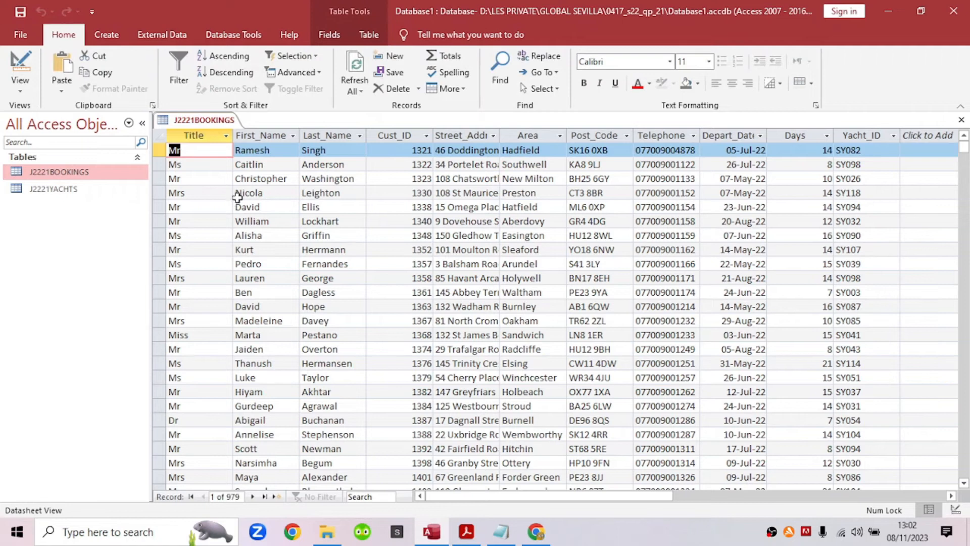
{"action": "left_click", "coordinate": [738, 135]}
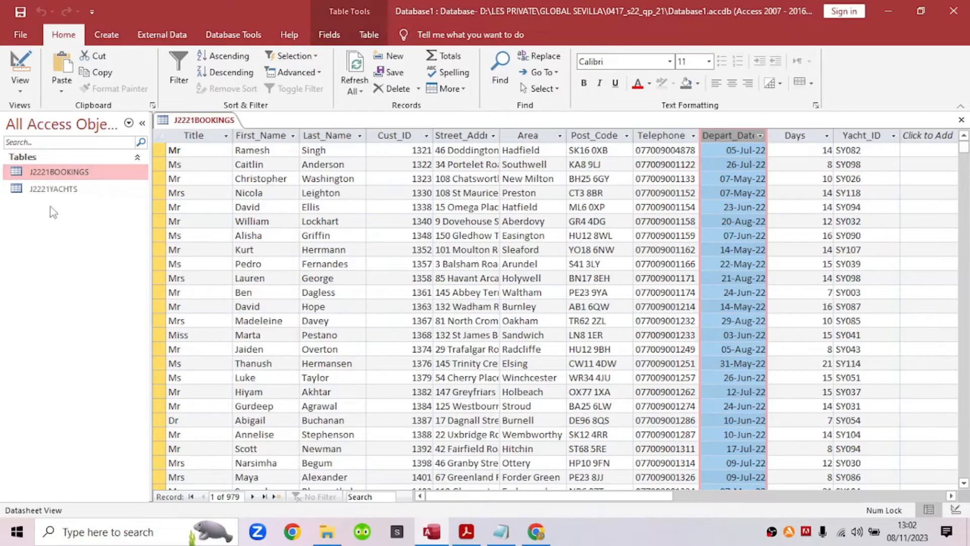
Step: Open the J2221YACHTS table and check its field names, data types, store and display requirements in the exam paper
{"action": "left_click", "coordinate": [50, 193]}
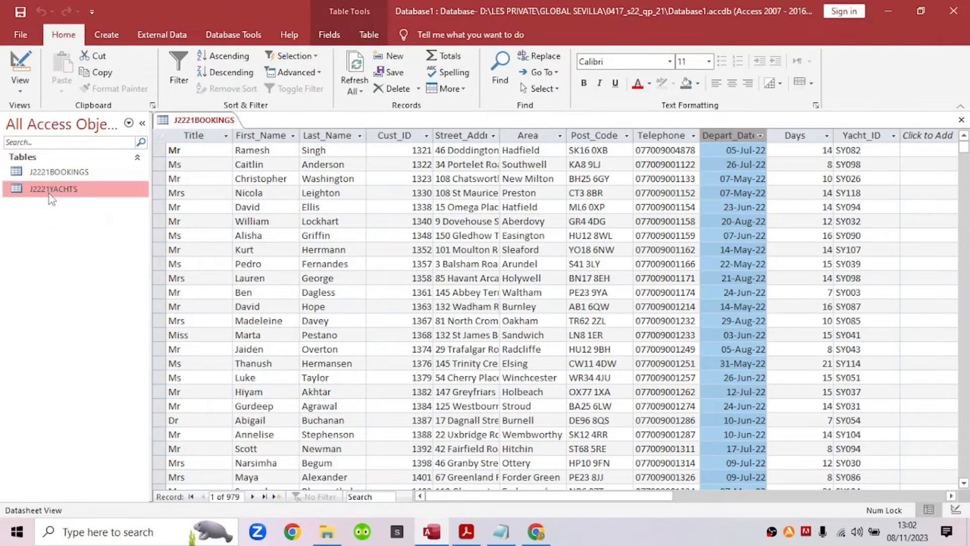
{"action": "double_click", "coordinate": [50, 193]}
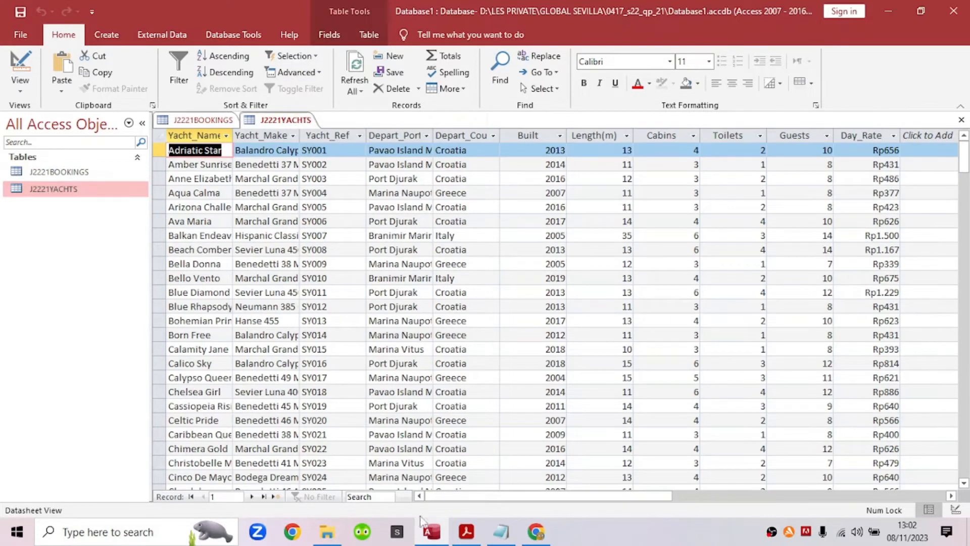
{"action": "left_click", "coordinate": [466, 532]}
{"action": "scroll", "coordinate": [474, 371], "scroll_direction": "down", "scroll_amount": 15}
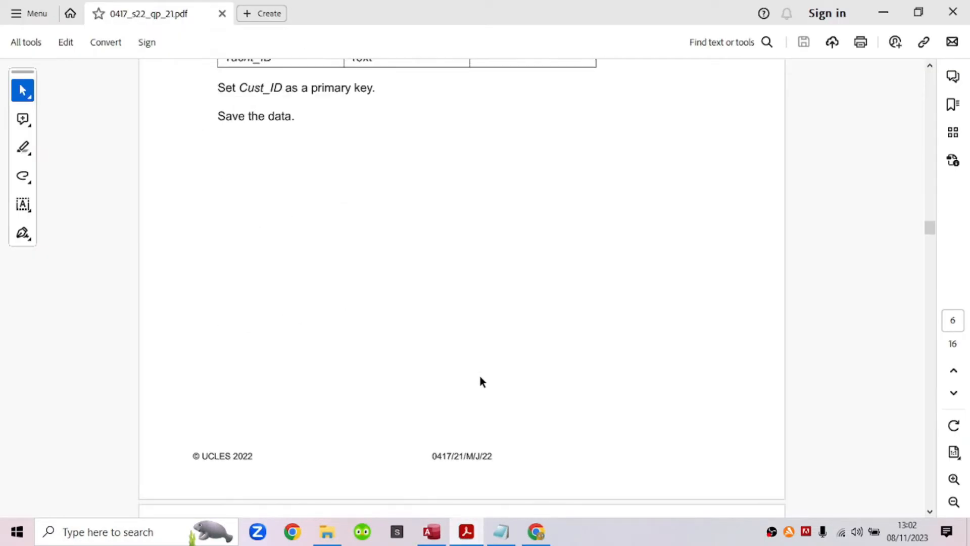
{"action": "scroll", "coordinate": [482, 379], "scroll_direction": "down", "scroll_amount": 1}
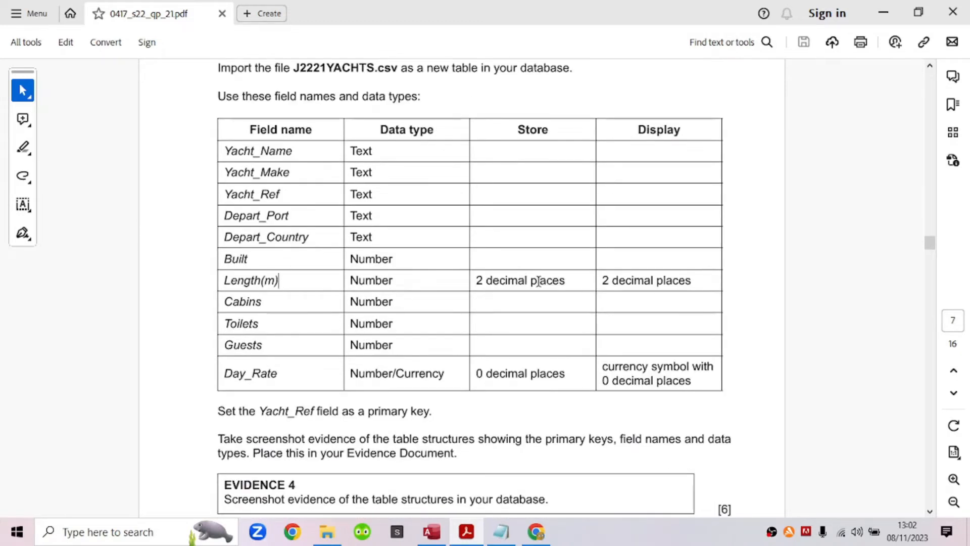
{"action": "left_click", "coordinate": [475, 542]}
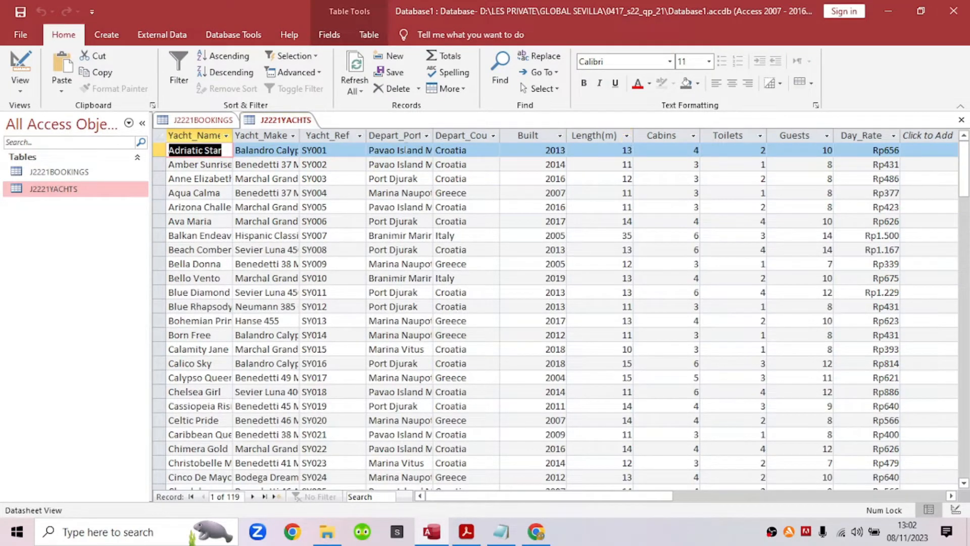
Step: Open the J2221YACHTS table in Design View in Access and set the Length(m) field's decimal places to 2
{"action": "right_click", "coordinate": [289, 127]}
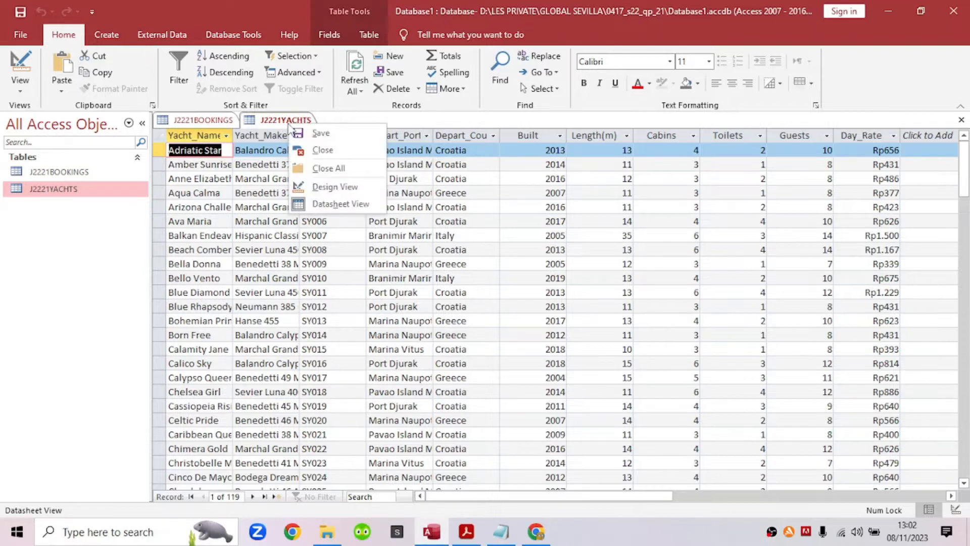
{"action": "left_click", "coordinate": [321, 191]}
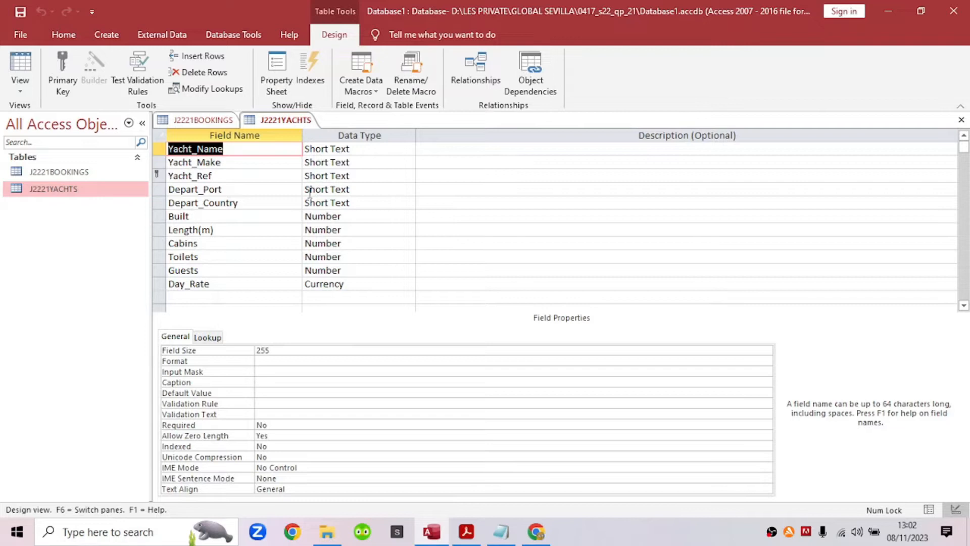
{"action": "left_click", "coordinate": [264, 231]}
{"action": "left_click", "coordinate": [366, 221]}
{"action": "left_click", "coordinate": [364, 229]}
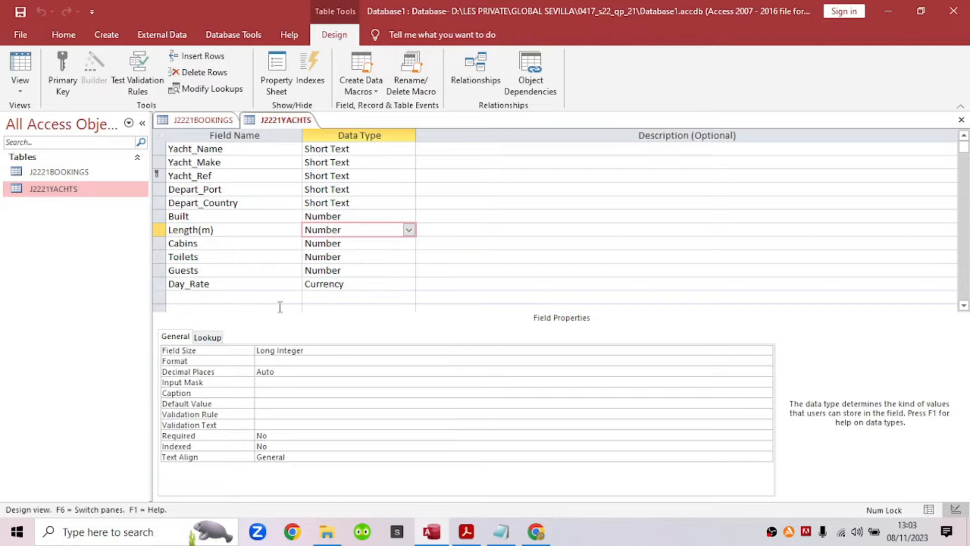
{"action": "left_click", "coordinate": [380, 350]}
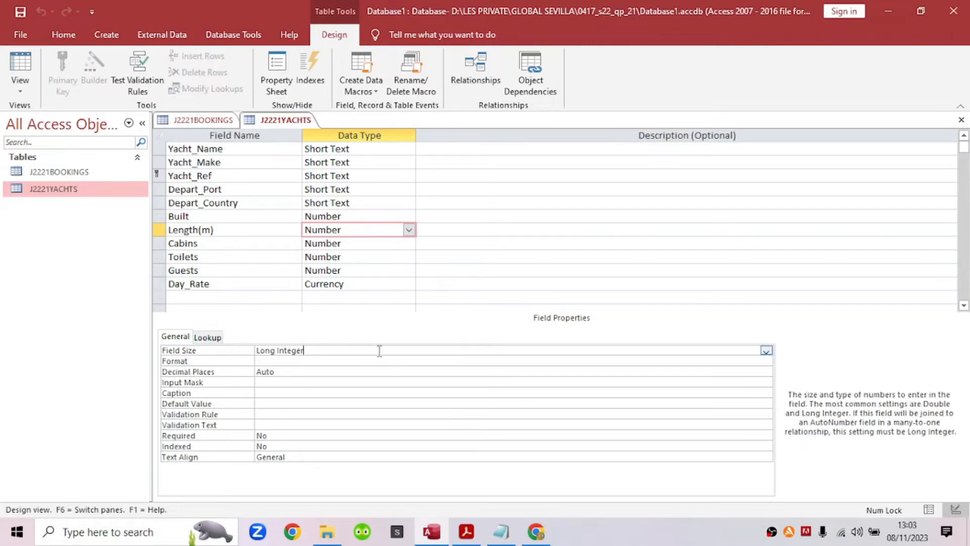
{"action": "left_click", "coordinate": [224, 373]}
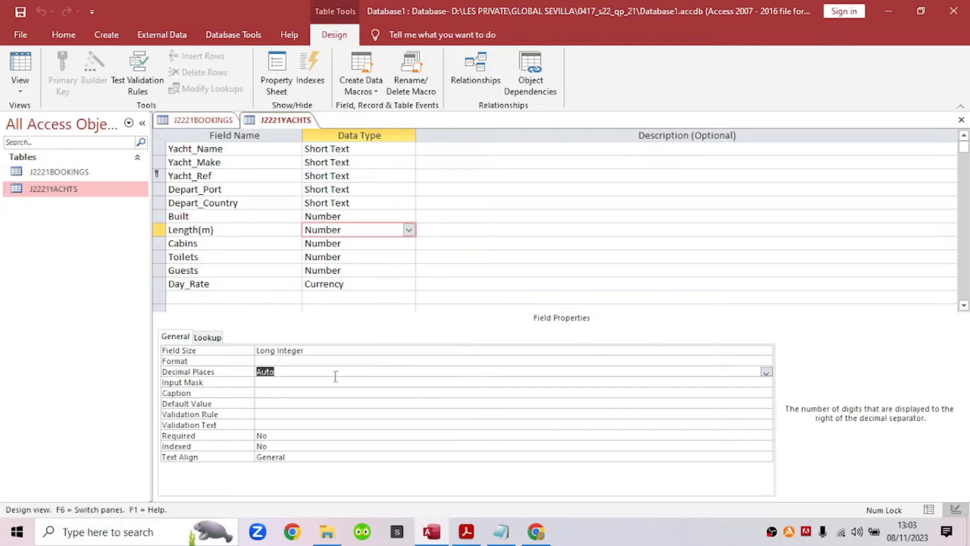
{"action": "left_click", "coordinate": [305, 382]}
{"action": "left_click", "coordinate": [288, 371]}
{"action": "left_click", "coordinate": [766, 374]}
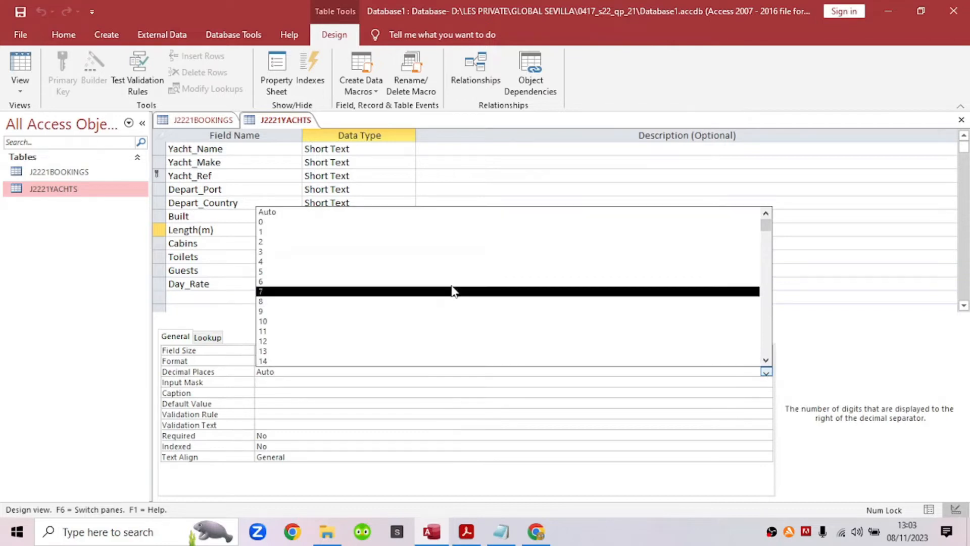
{"action": "left_click", "coordinate": [415, 245]}
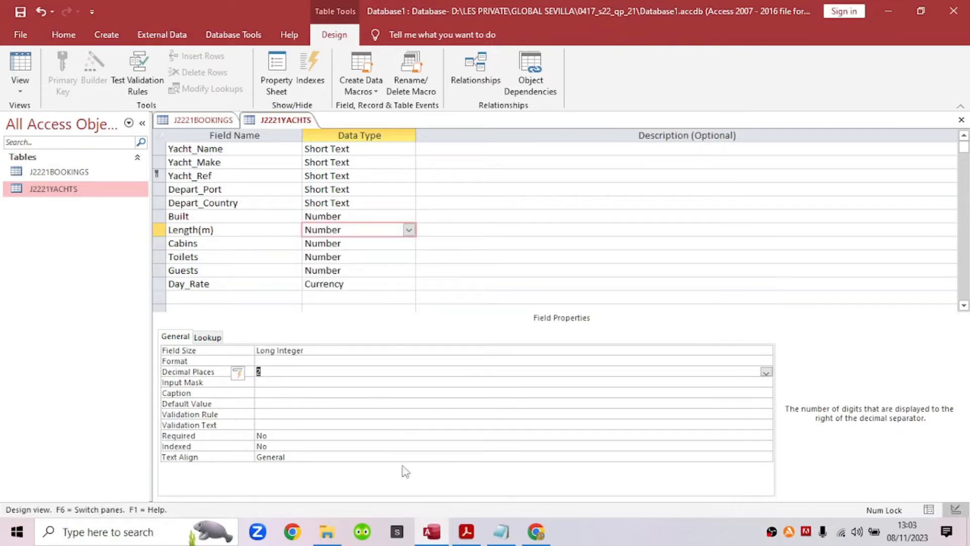
Step: Examine the store and display requirements for Length(m) and the store requirement for Day_Rate in the exam paper, and return to Access
{"action": "left_click", "coordinate": [465, 531]}
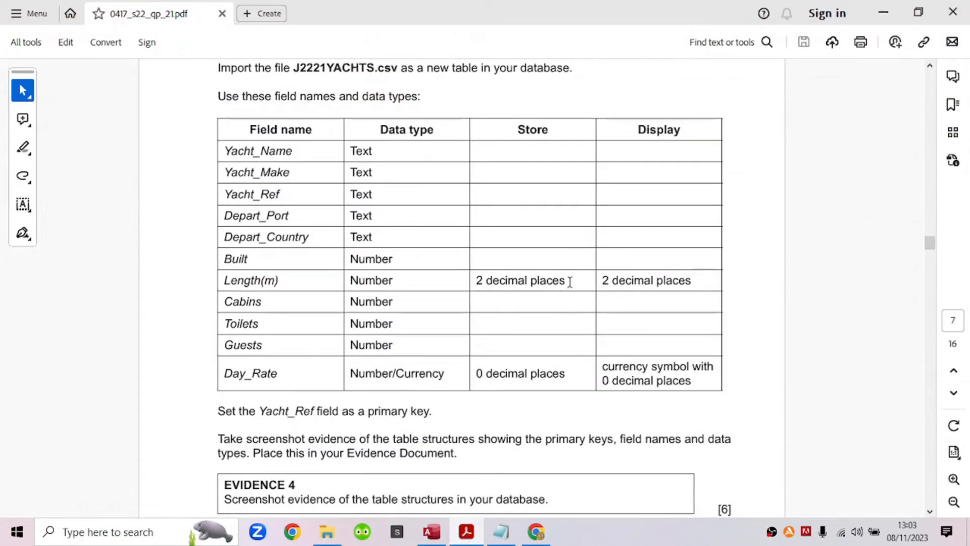
{"action": "left_click_drag", "start_coordinate": [581, 284], "coordinate": [473, 299]}
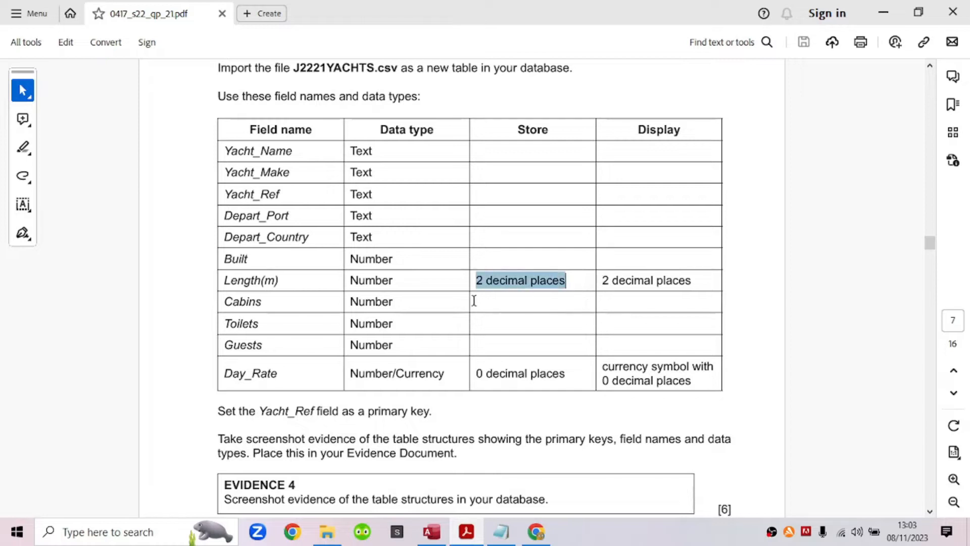
{"action": "left_click", "coordinate": [613, 281]}
{"action": "left_click_drag", "start_coordinate": [602, 282], "coordinate": [702, 278]}
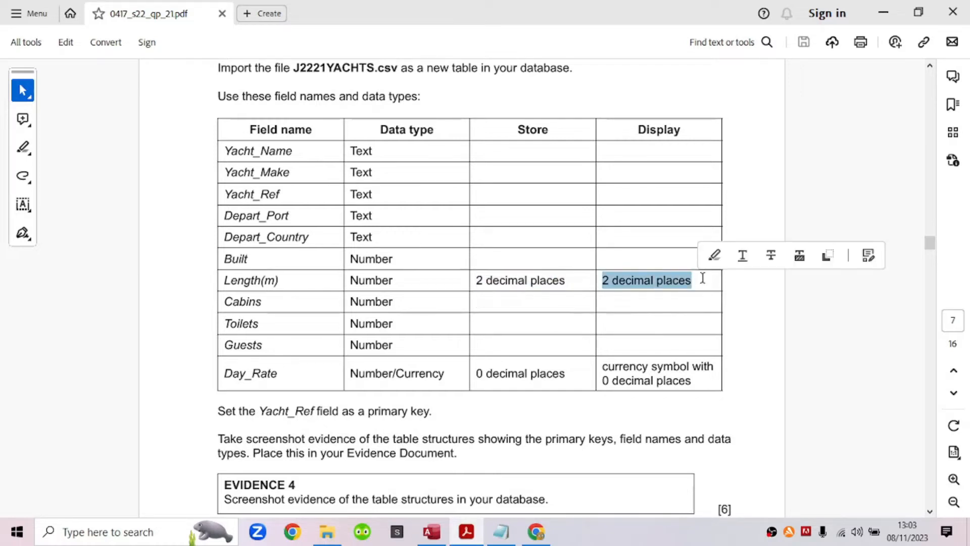
{"action": "left_click_drag", "start_coordinate": [563, 376], "coordinate": [473, 387]}
{"action": "left_click", "coordinate": [432, 532]}
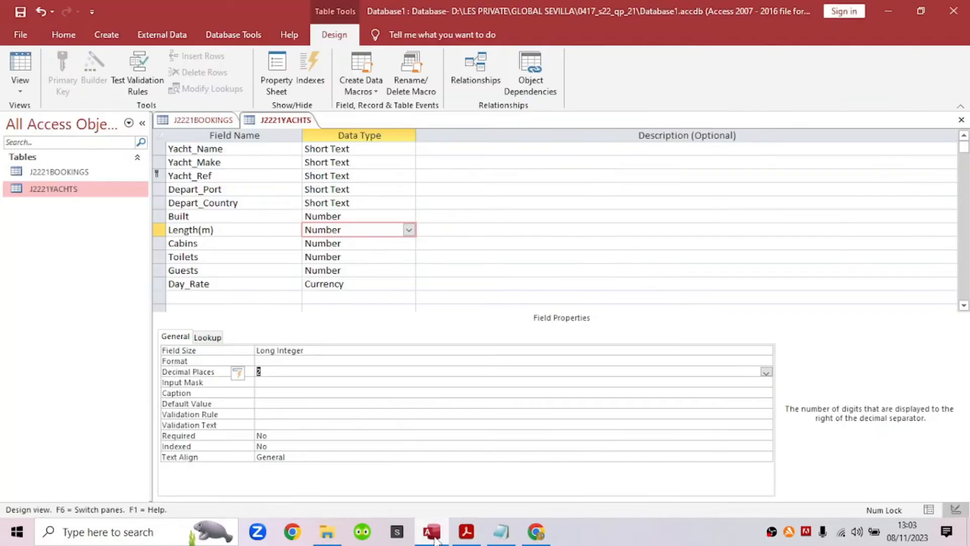
Step: Check Day_Rate's display requirement in the exam paper and set the field in Access to Currency format with 0 decimal places
{"action": "left_click", "coordinate": [368, 284]}
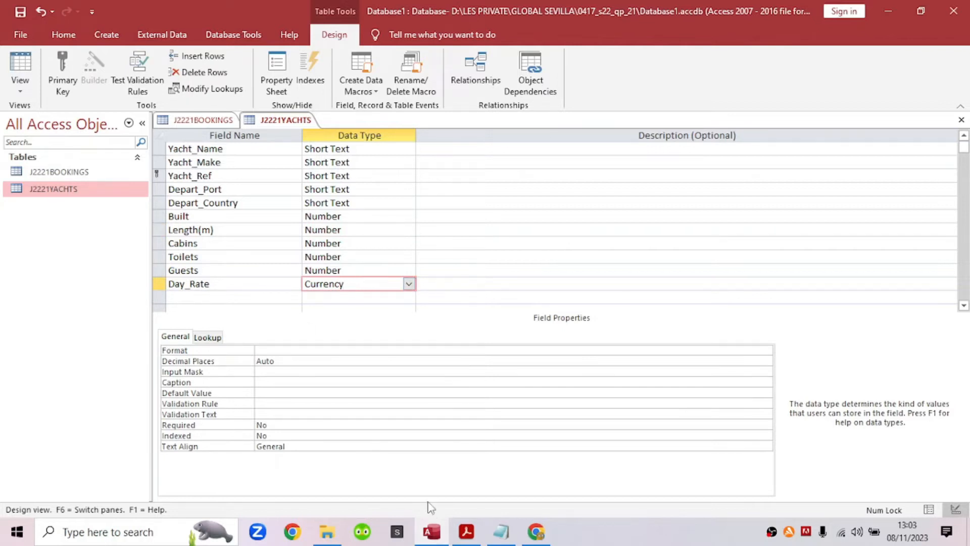
{"action": "left_click", "coordinate": [466, 531]}
{"action": "left_click_drag", "start_coordinate": [602, 366], "coordinate": [707, 396]}
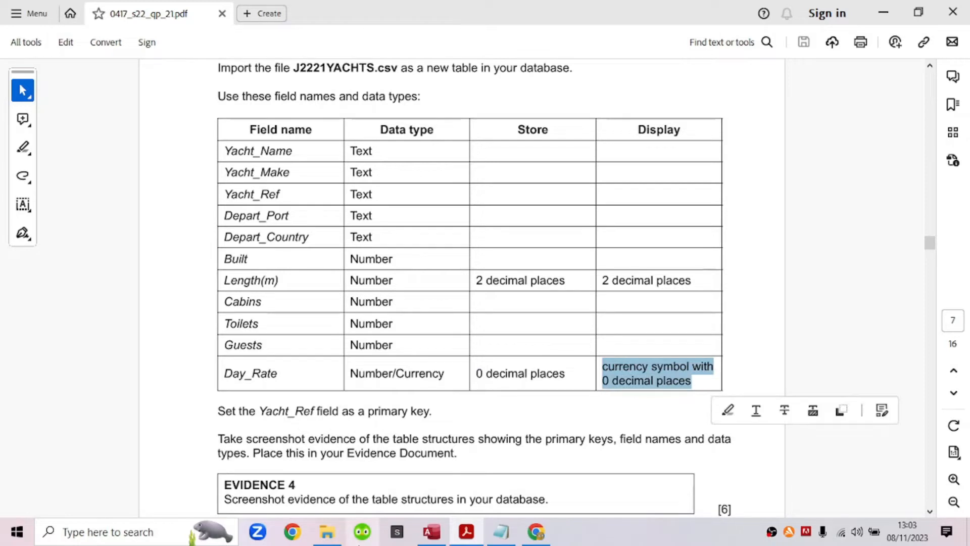
{"action": "left_click", "coordinate": [430, 531]}
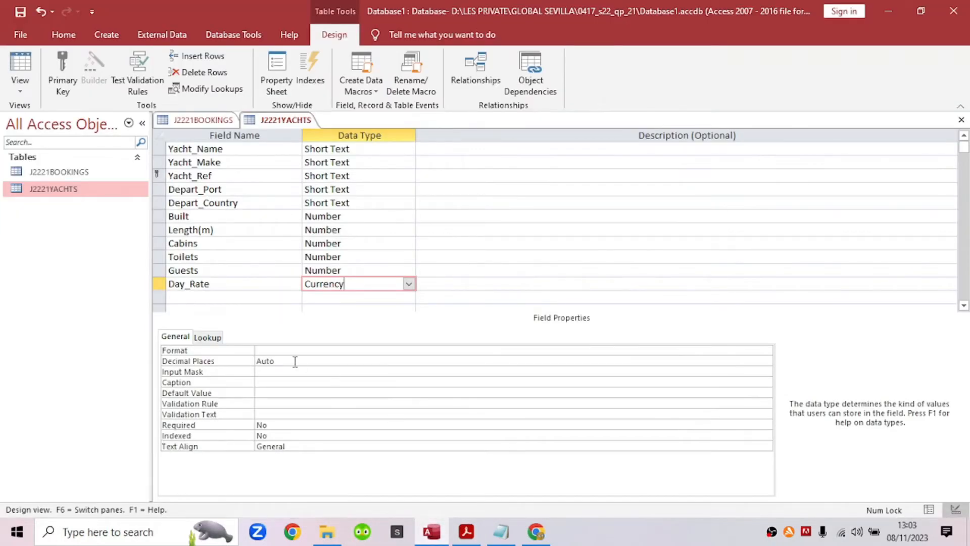
{"action": "left_click", "coordinate": [767, 351]}
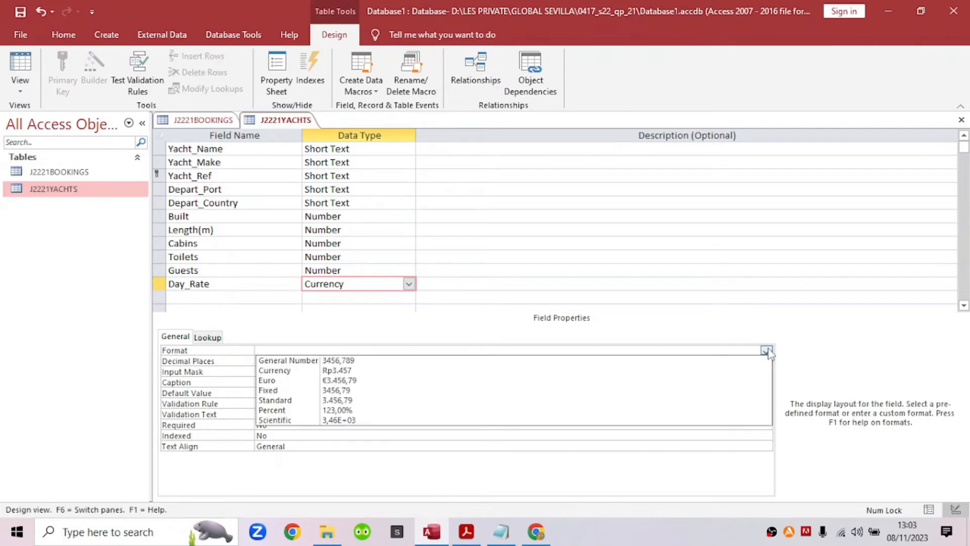
{"action": "left_click", "coordinate": [394, 372]}
{"action": "left_click", "coordinate": [401, 363]}
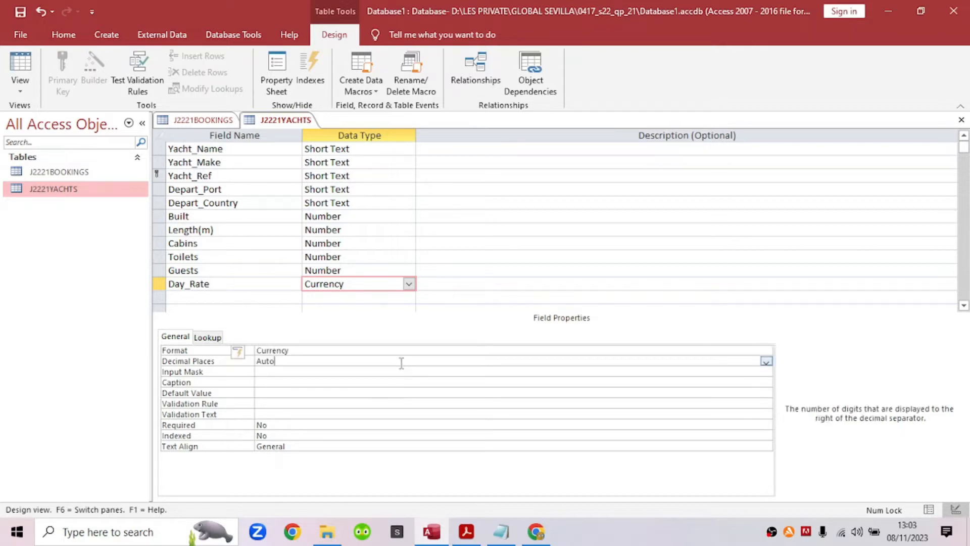
{"action": "left_click", "coordinate": [766, 362]}
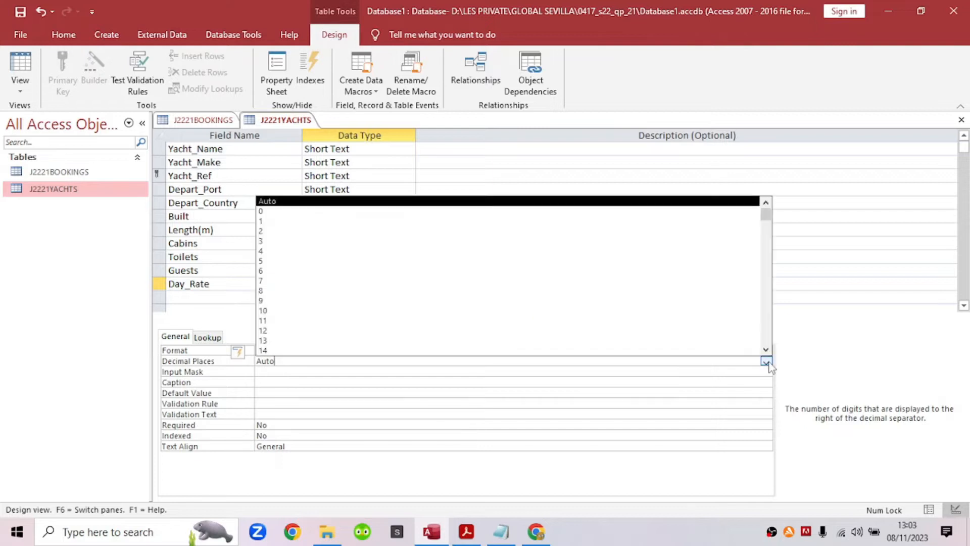
{"action": "left_click", "coordinate": [369, 211]}
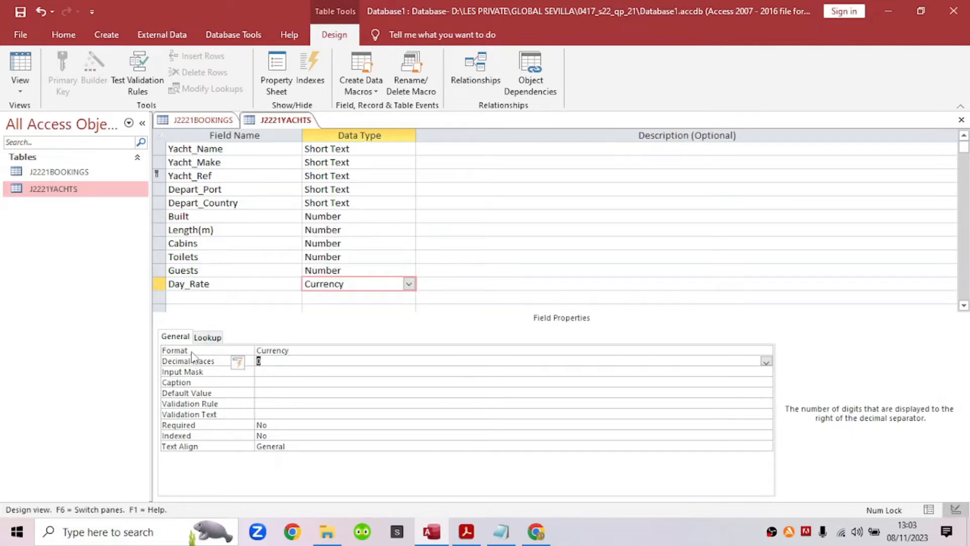
Step: Review Day_Rate's format and decimal places, save the J2221YACHTS table design and switch to Datasheet View
{"action": "left_click", "coordinate": [214, 284]}
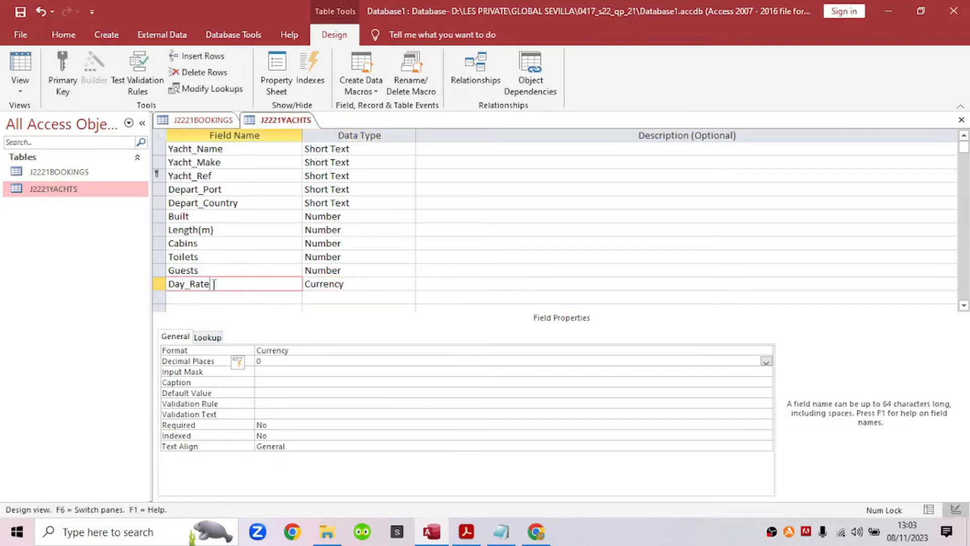
{"action": "left_click", "coordinate": [201, 351]}
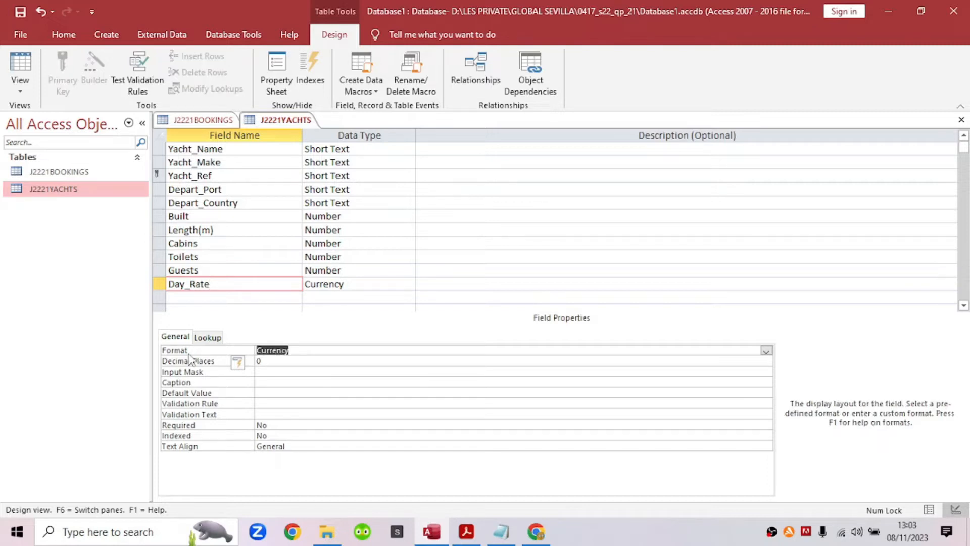
{"action": "left_click", "coordinate": [212, 363]}
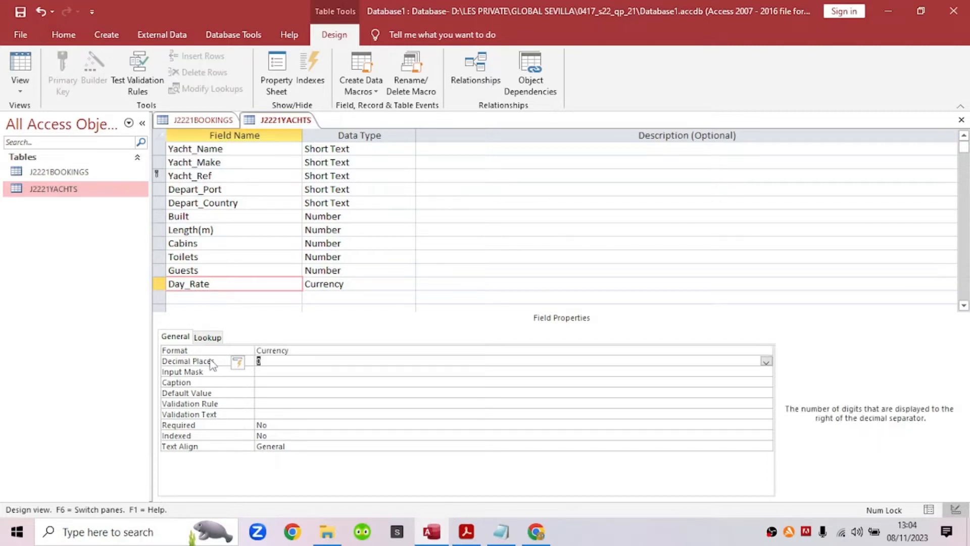
{"action": "right_click", "coordinate": [279, 125]}
{"action": "left_click", "coordinate": [286, 135]}
{"action": "right_click", "coordinate": [280, 123]}
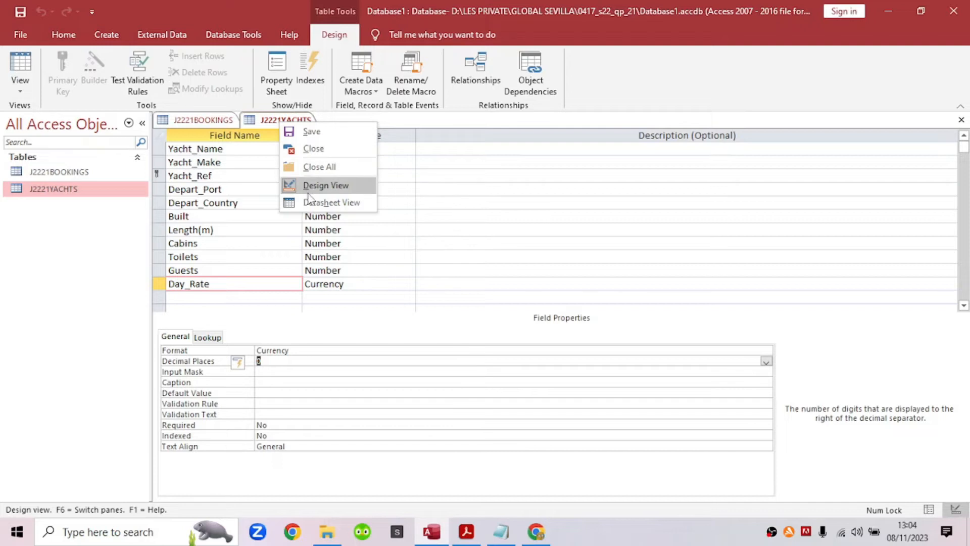
{"action": "left_click", "coordinate": [309, 202]}
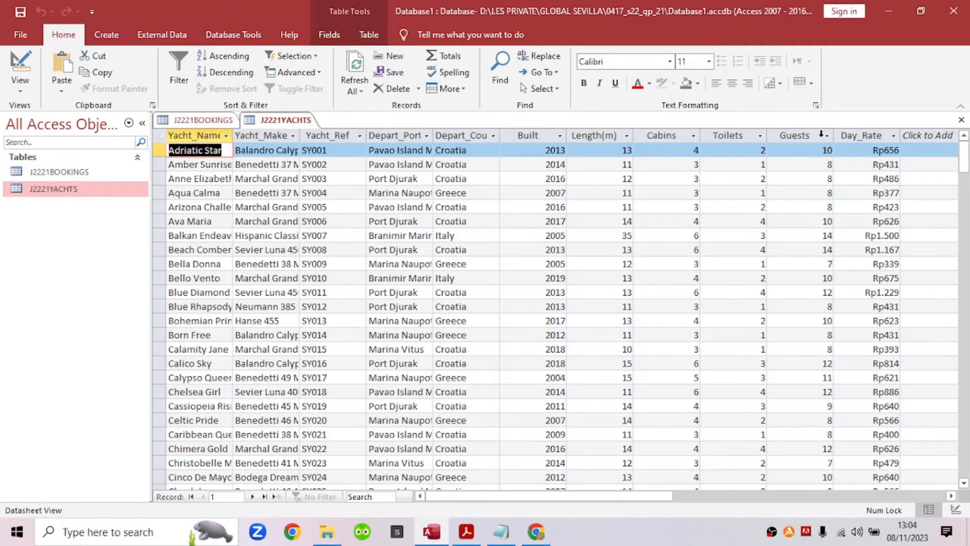
Step: Check how the Length(m) and Day_Rate columns are displayed in the J2221YACHTS datasheet
{"action": "left_click", "coordinate": [604, 135]}
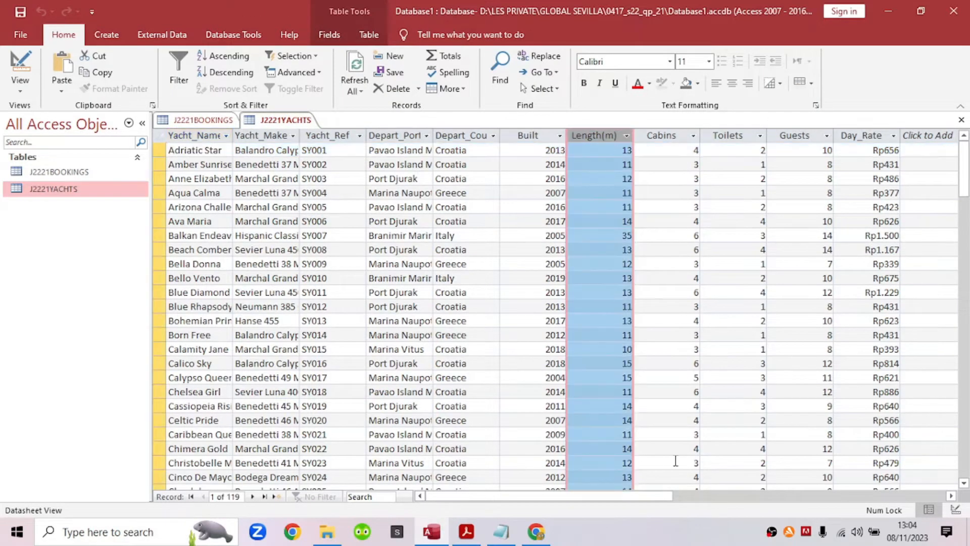
{"action": "left_click_drag", "start_coordinate": [623, 496], "coordinate": [692, 496]}
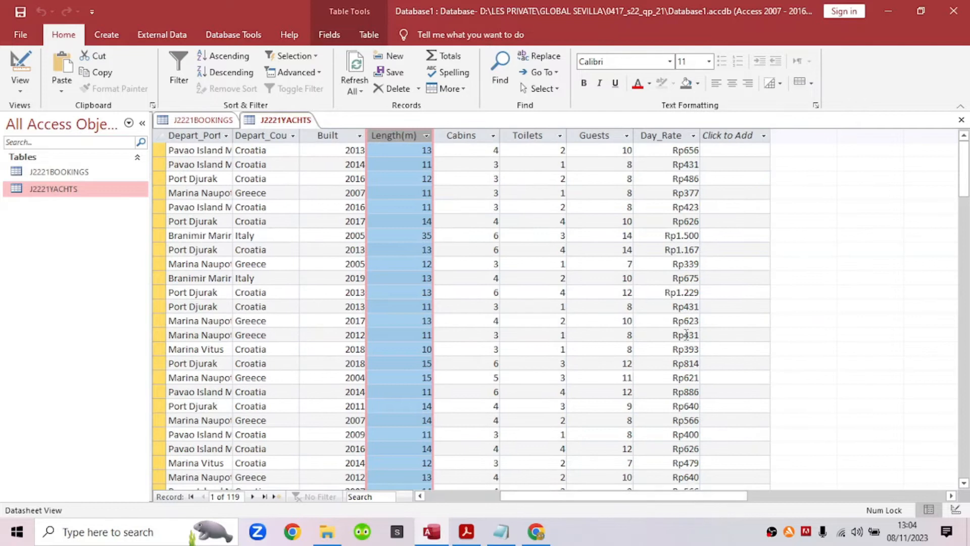
{"action": "left_click", "coordinate": [665, 135]}
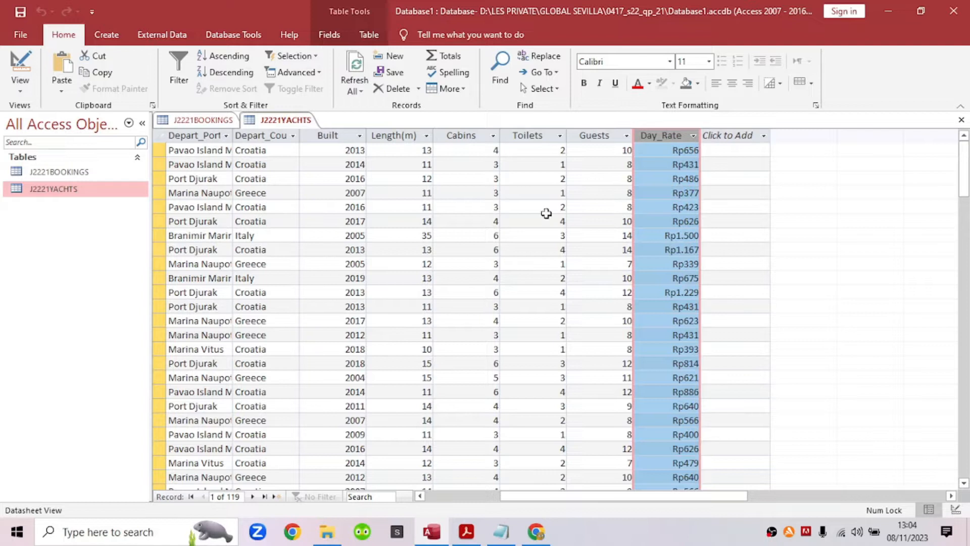
Step: Read the exam paper's instructions on screenshot evidence of the table structures and the EVIDENCE 4 box in Acrobat
{"action": "left_click", "coordinate": [465, 531]}
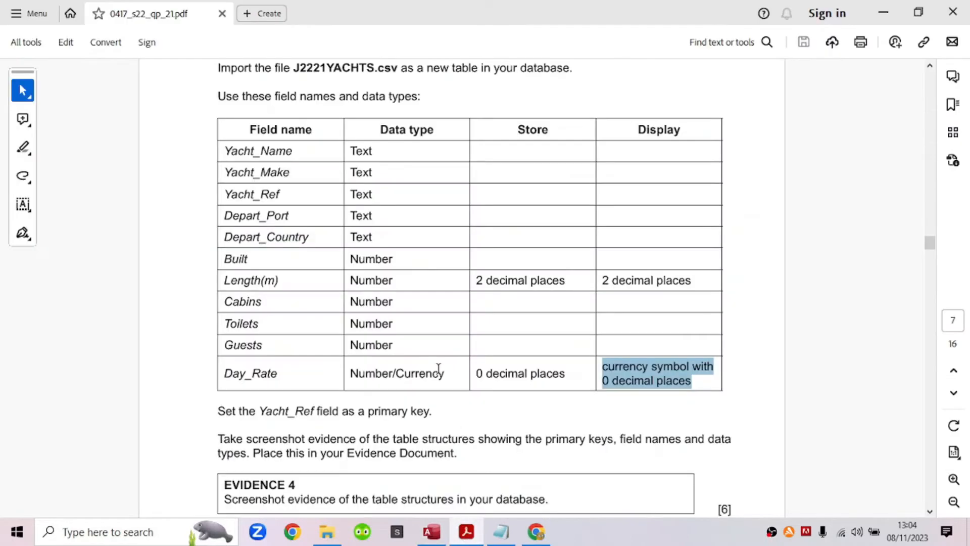
{"action": "scroll", "coordinate": [439, 368], "scroll_direction": "down", "scroll_amount": 4}
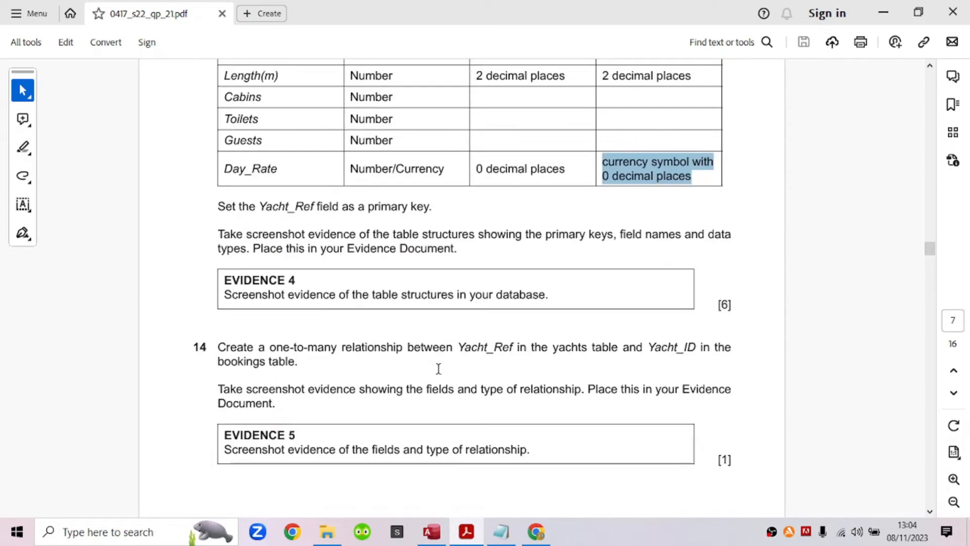
{"action": "scroll", "coordinate": [416, 321], "scroll_direction": "down", "scroll_amount": 1}
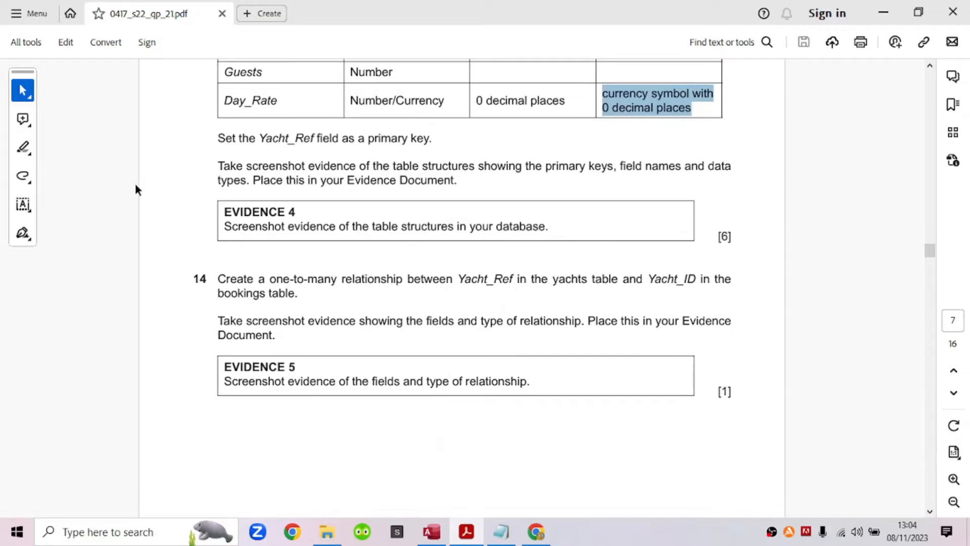
{"action": "left_click_drag", "start_coordinate": [219, 169], "coordinate": [326, 159]}
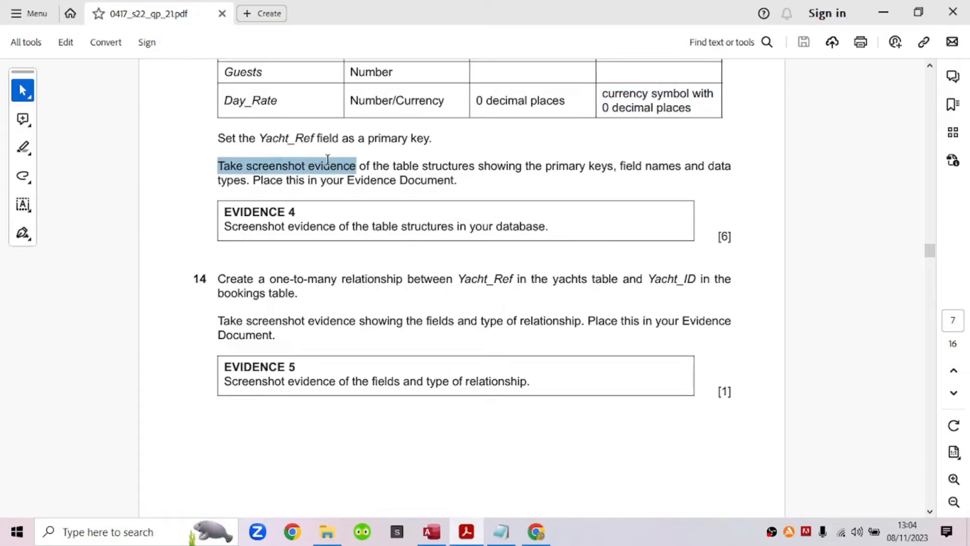
{"action": "left_click_drag", "start_coordinate": [352, 171], "coordinate": [449, 183]}
{"action": "left_click", "coordinate": [622, 166]}
{"action": "left_click", "coordinate": [326, 539]}
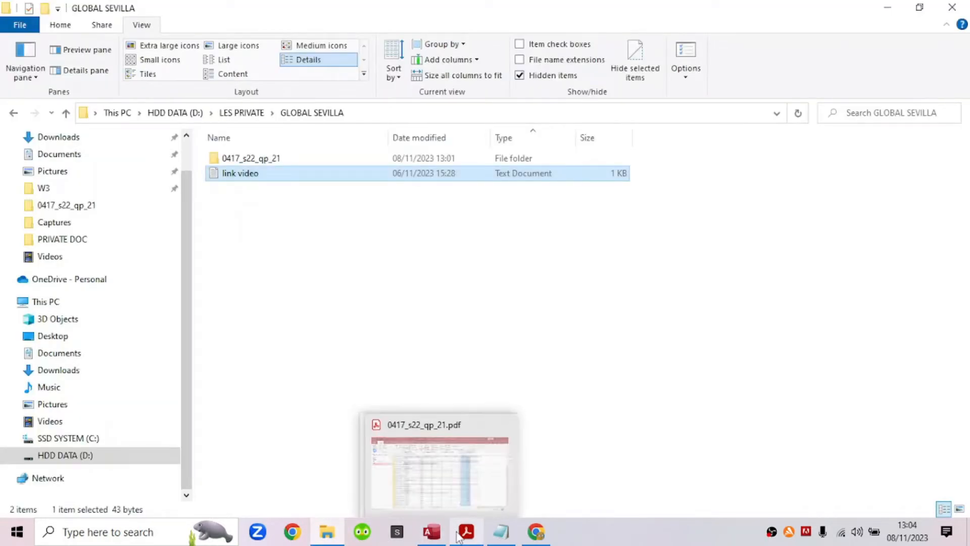
{"action": "left_click", "coordinate": [464, 459]}
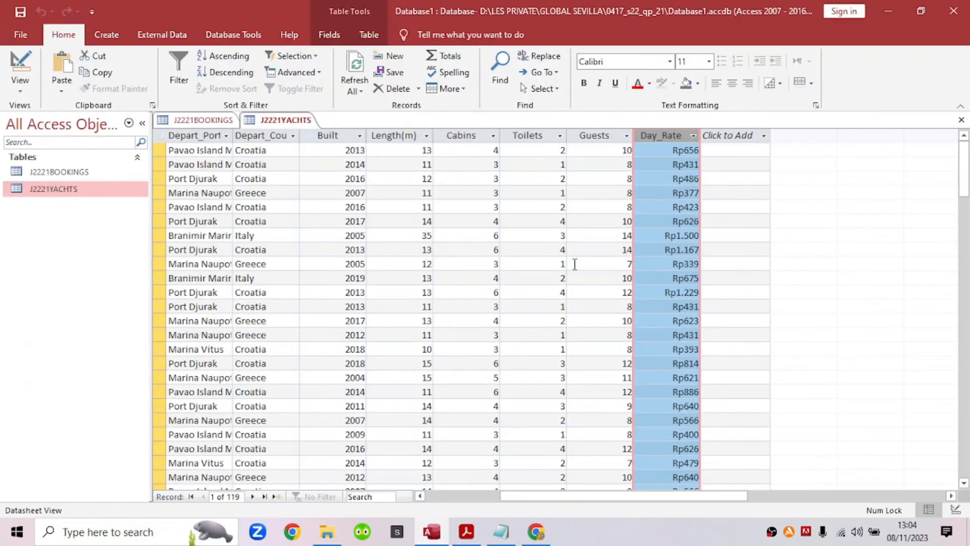
{"action": "left_click", "coordinate": [467, 530]}
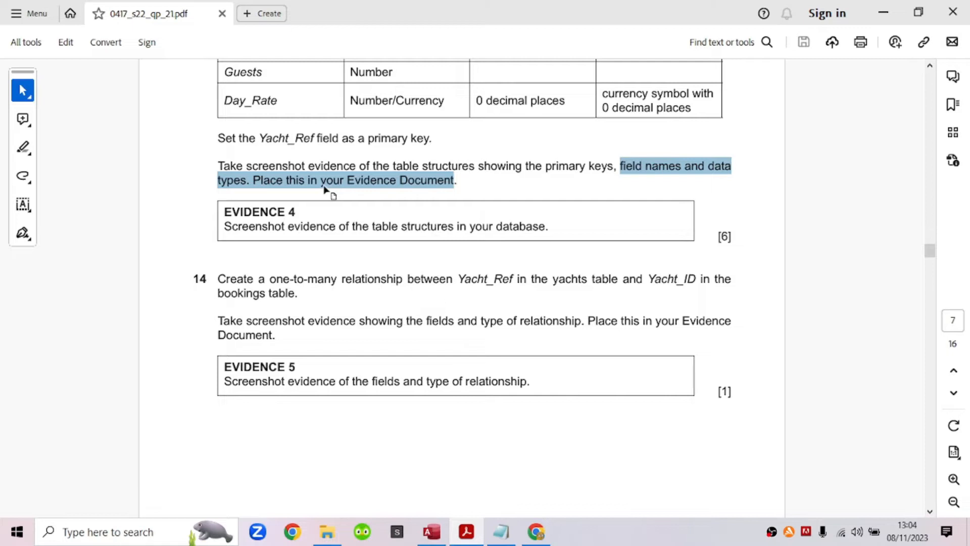
{"action": "left_click_drag", "start_coordinate": [225, 212], "coordinate": [306, 203]}
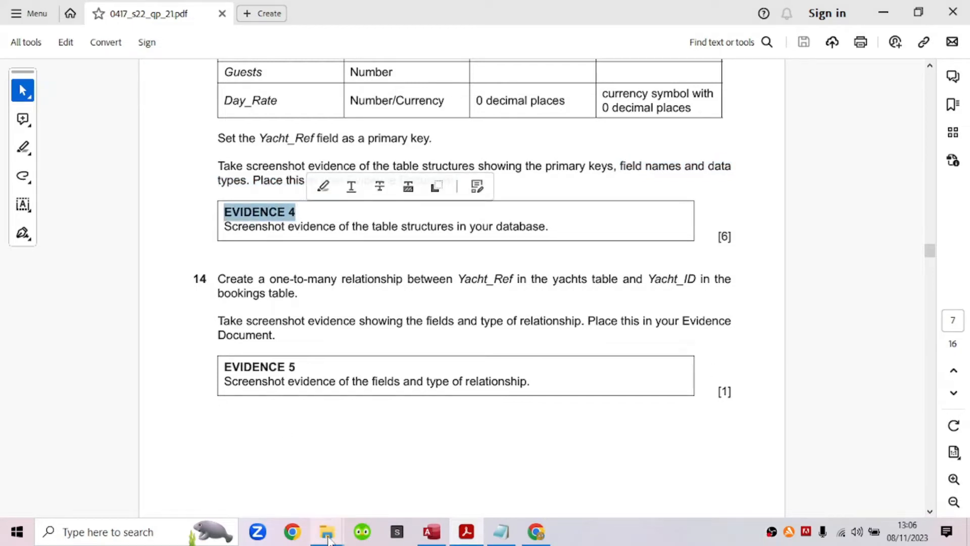
Step: Open the J2221EVIDENCE document from the 0417_s22_qp_21 folder in Word and enable editing
{"action": "mouse_move", "coordinate": [327, 538]}
{"action": "left_click", "coordinate": [286, 500]}
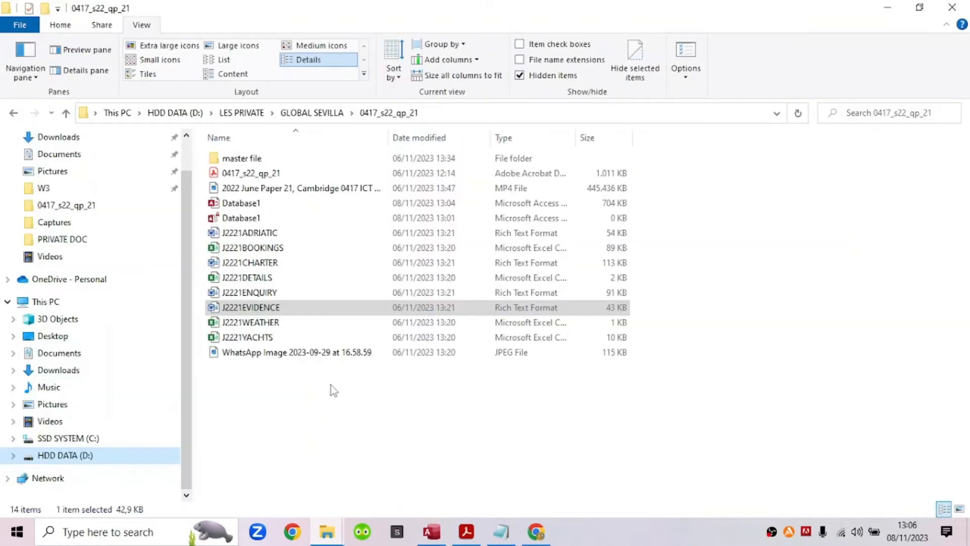
{"action": "left_click", "coordinate": [278, 310]}
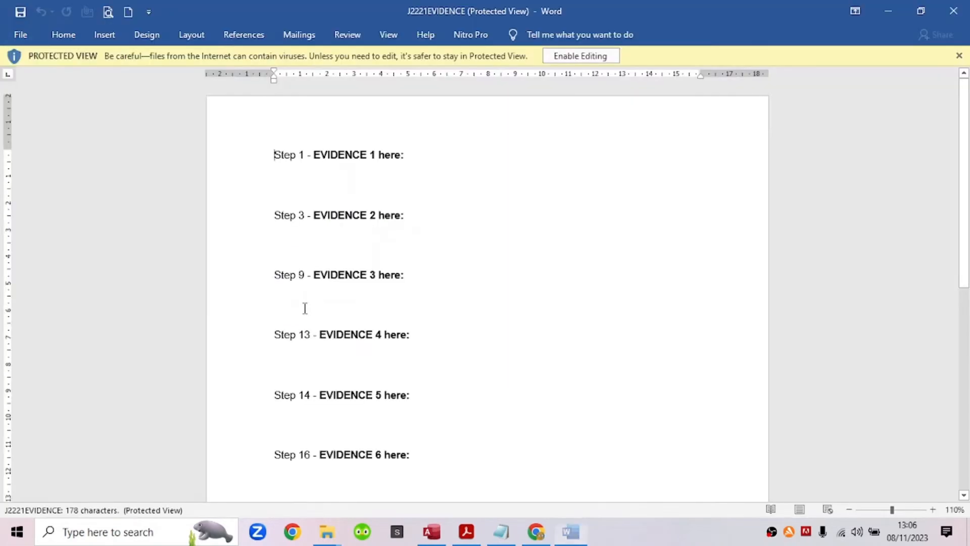
{"action": "left_click", "coordinate": [580, 56]}
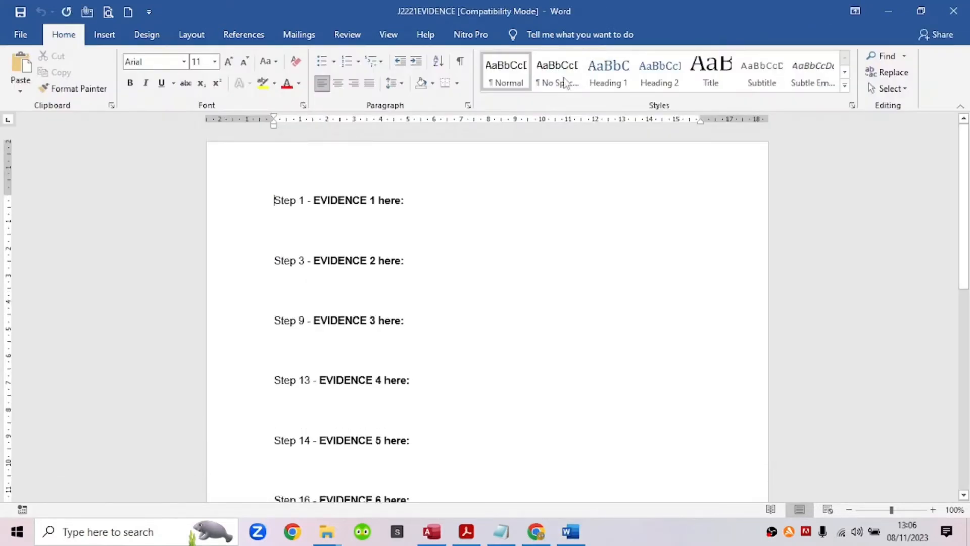
Step: Review the J2221YACHTS field requirements, the EVIDENCE 4 task and question 14 in the exam paper
{"action": "left_click", "coordinate": [465, 530]}
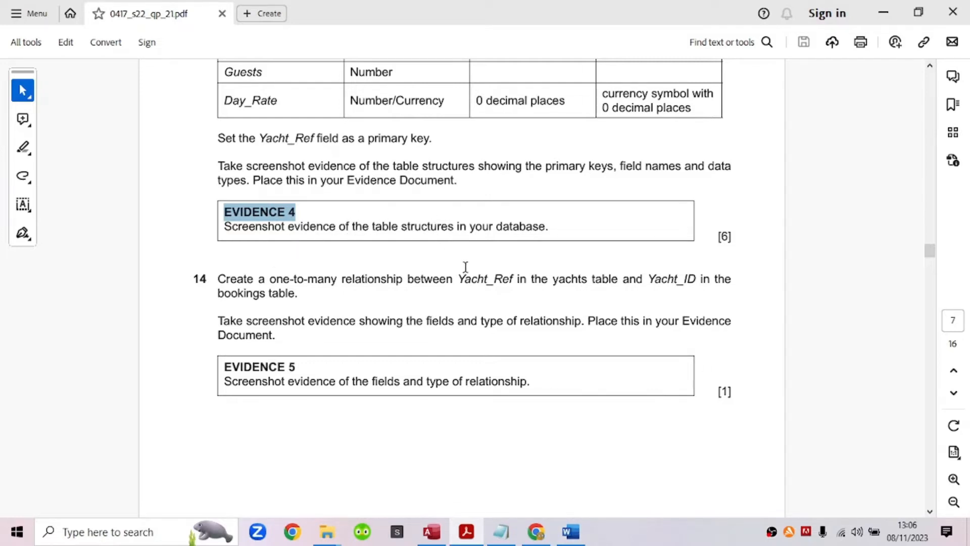
{"action": "scroll", "coordinate": [466, 268], "scroll_direction": "up", "scroll_amount": 8}
{"action": "scroll", "coordinate": [468, 270], "scroll_direction": "down", "scroll_amount": 2}
{"action": "scroll", "coordinate": [468, 269], "scroll_direction": "down", "scroll_amount": 2}
{"action": "scroll", "coordinate": [466, 268], "scroll_direction": "up", "scroll_amount": 4}
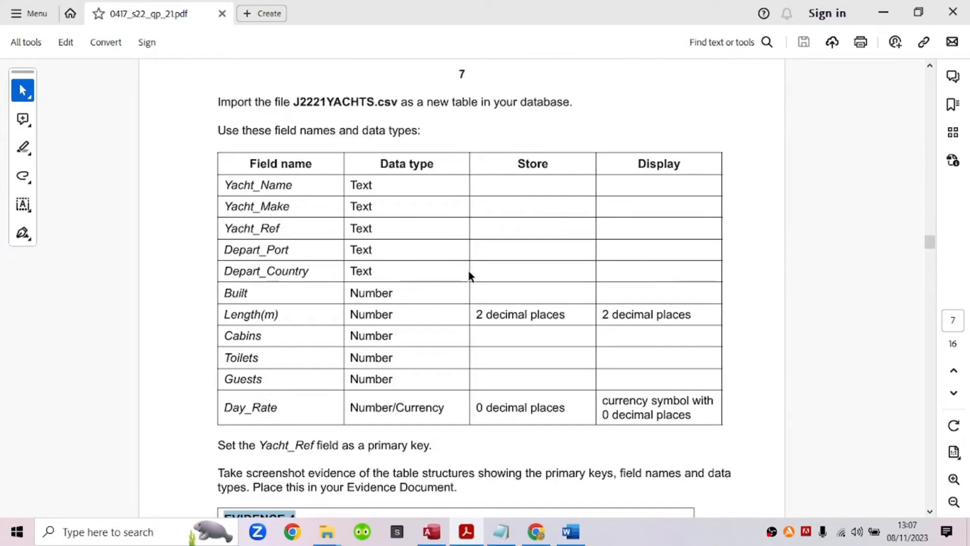
{"action": "scroll", "coordinate": [468, 271], "scroll_direction": "down", "scroll_amount": 5}
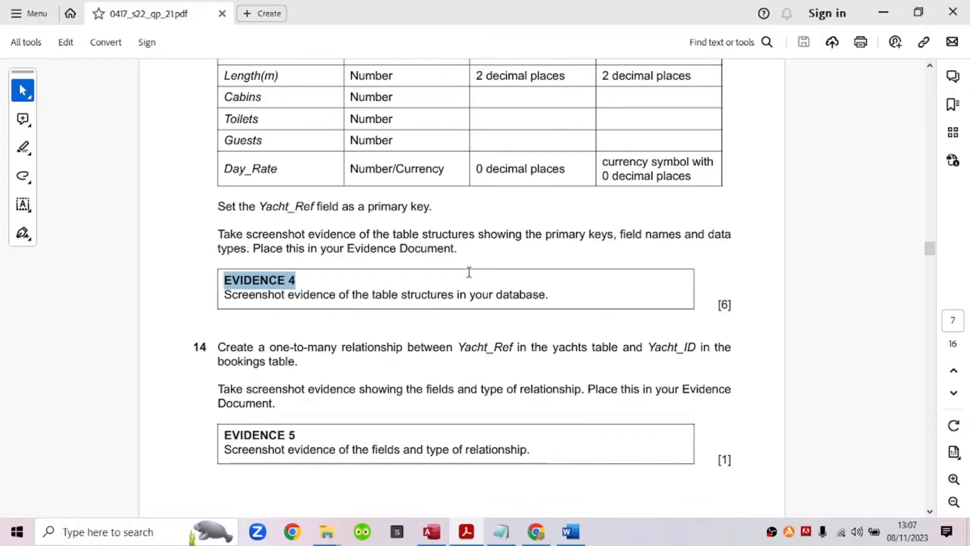
{"action": "scroll", "coordinate": [466, 288], "scroll_direction": "down", "scroll_amount": 1}
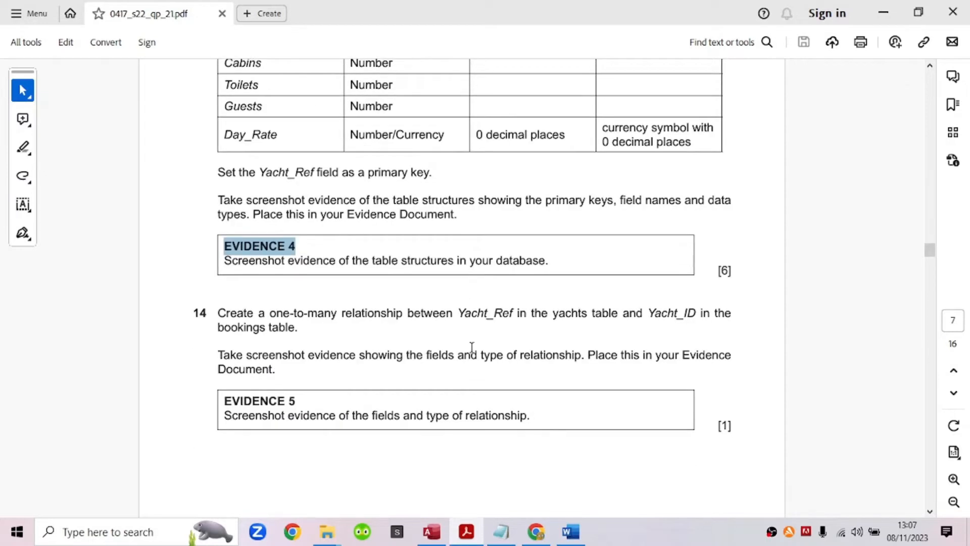
Step: Return to Access, close the J2221YACHTS table and switch the J2221BOOKINGS table to Design View
{"action": "left_click", "coordinate": [432, 533]}
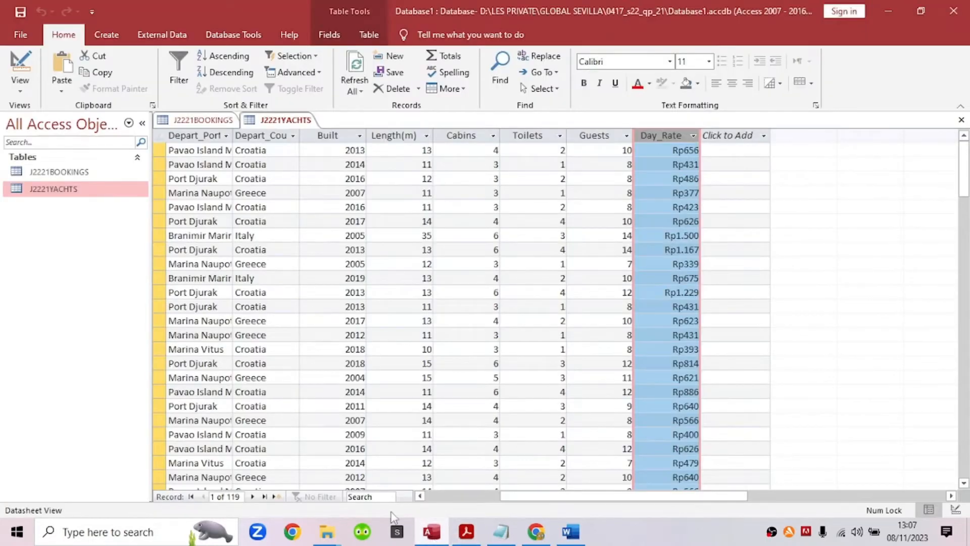
{"action": "left_click", "coordinate": [73, 174]}
{"action": "right_click", "coordinate": [279, 120]}
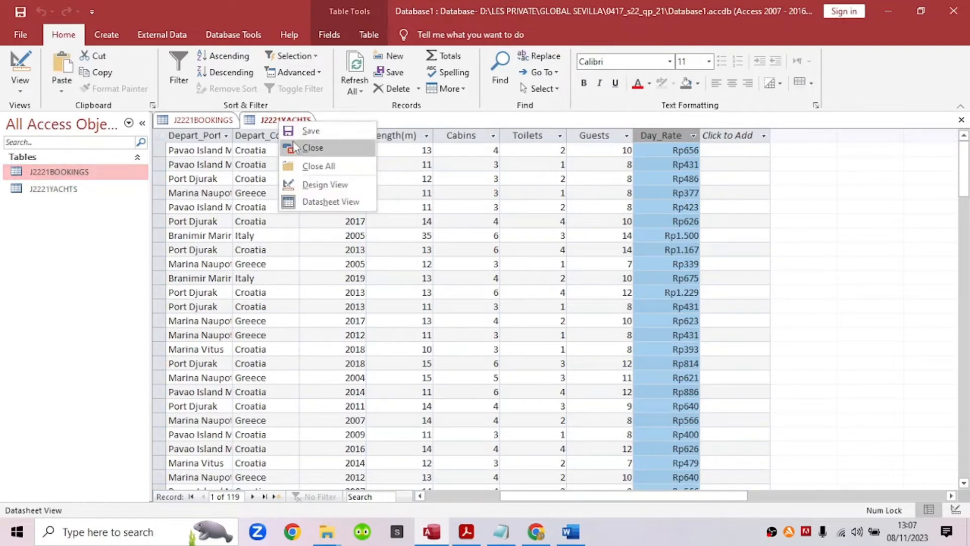
{"action": "left_click", "coordinate": [295, 148]}
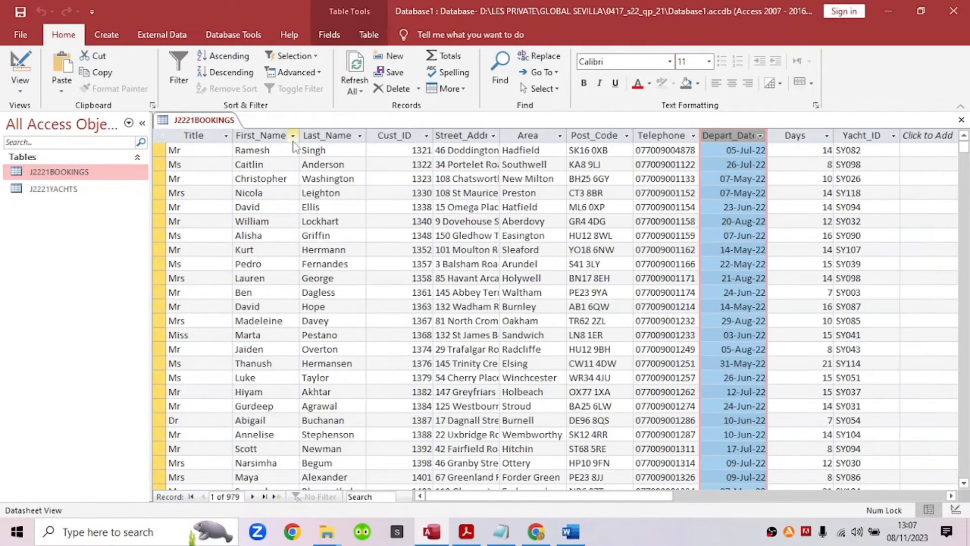
{"action": "right_click", "coordinate": [196, 125]}
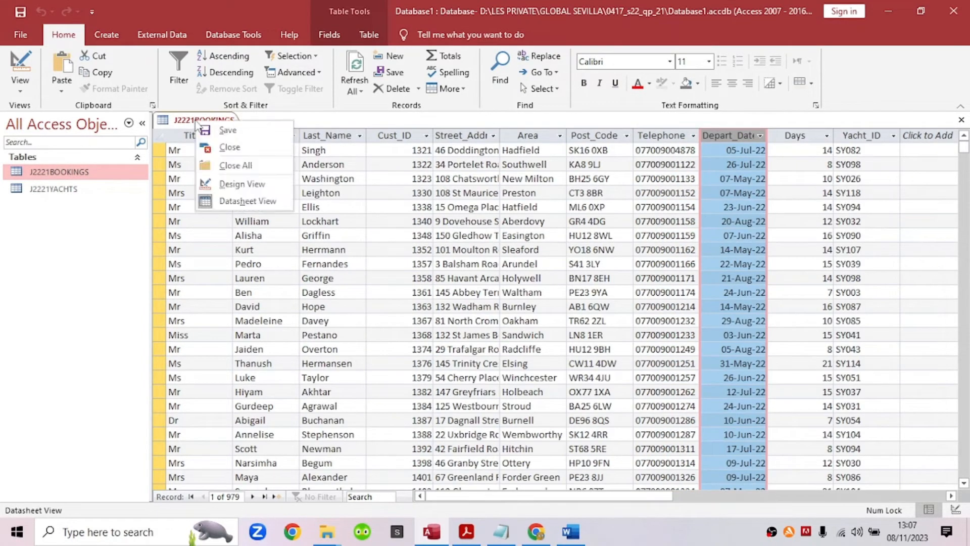
{"action": "left_click", "coordinate": [229, 185]}
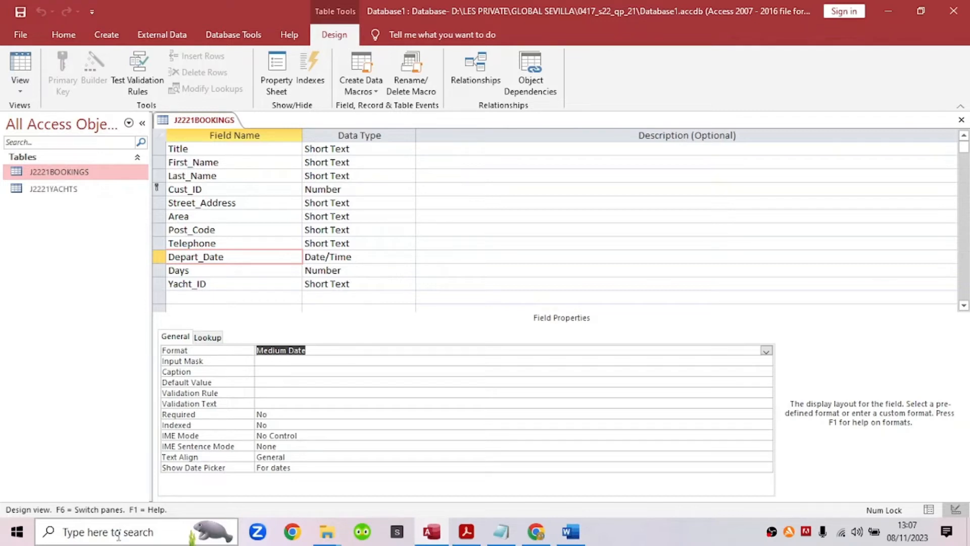
{"action": "type", "text": "sn"}
{"action": "left_click", "coordinate": [118, 535]}
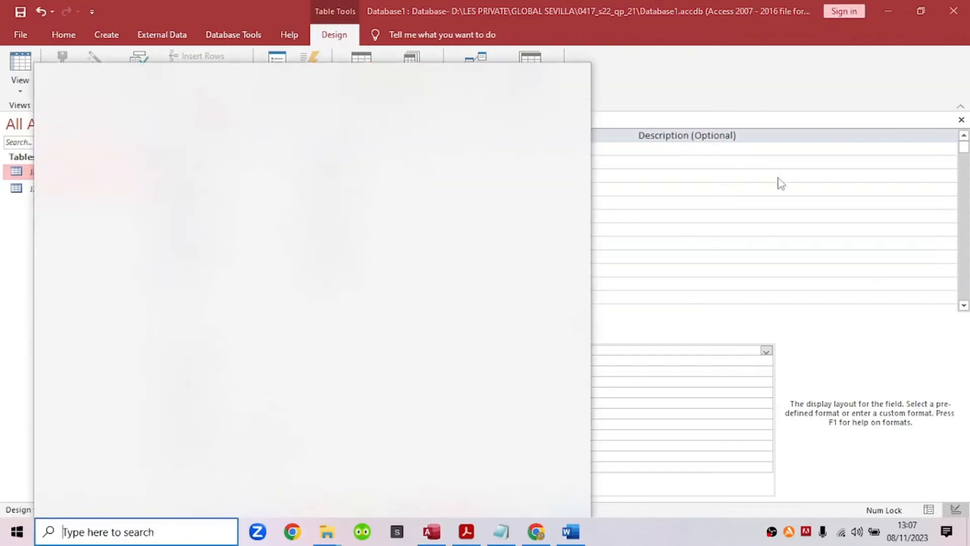
{"action": "left_click", "coordinate": [778, 257]}
{"action": "left_click", "coordinate": [205, 350]}
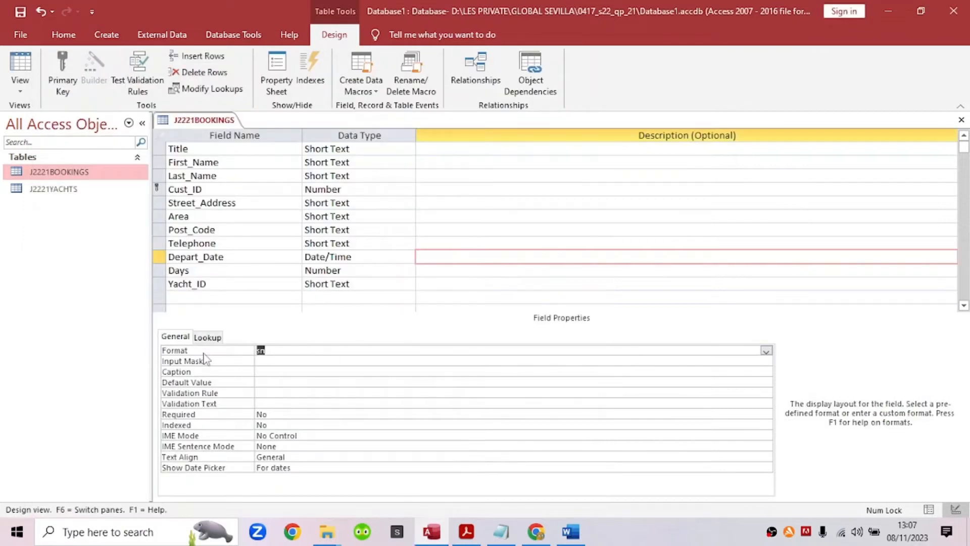
{"action": "left_click", "coordinate": [273, 350]}
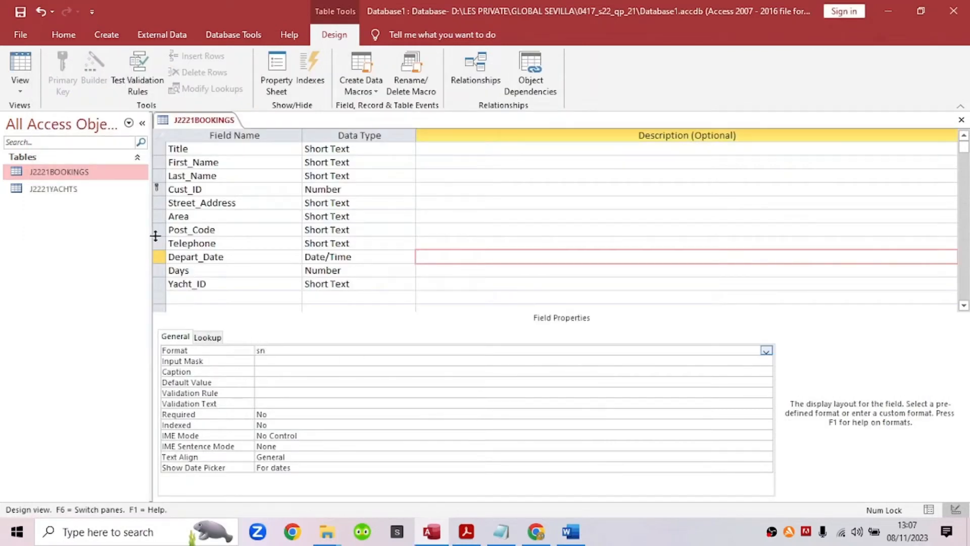
{"action": "left_click", "coordinate": [765, 350]}
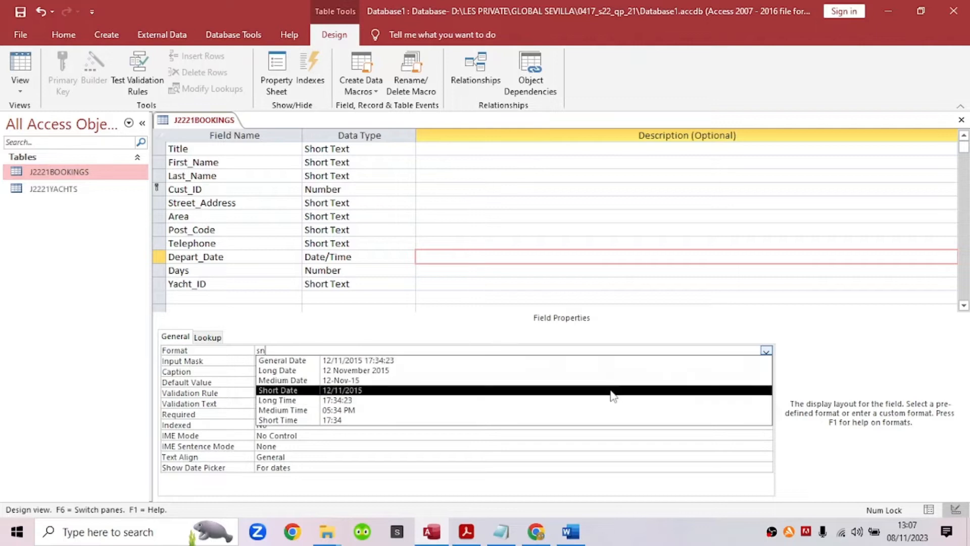
{"action": "key", "text": "Escape"}
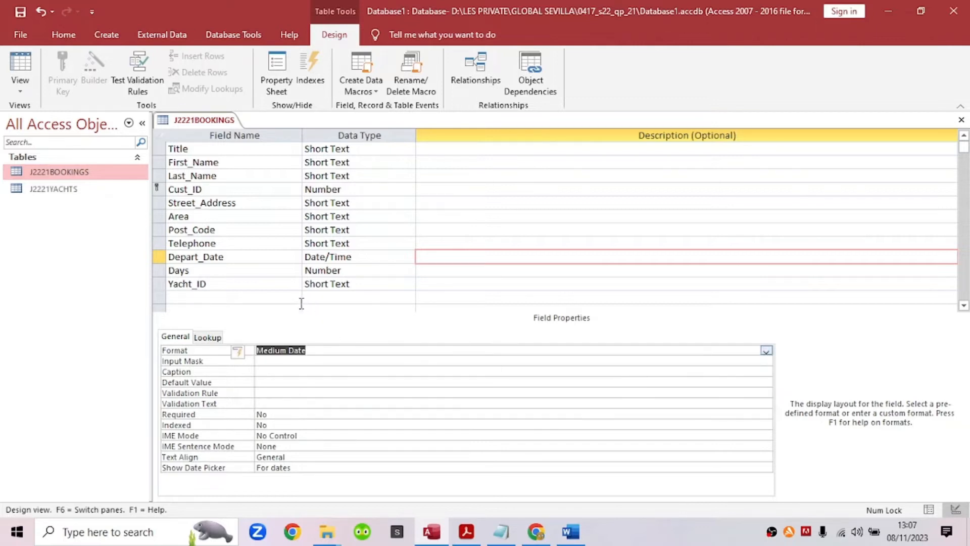
Step: Set the Depart_Date field's format to Medium Date and save the J2221BOOKINGS table
{"action": "left_click", "coordinate": [317, 256]}
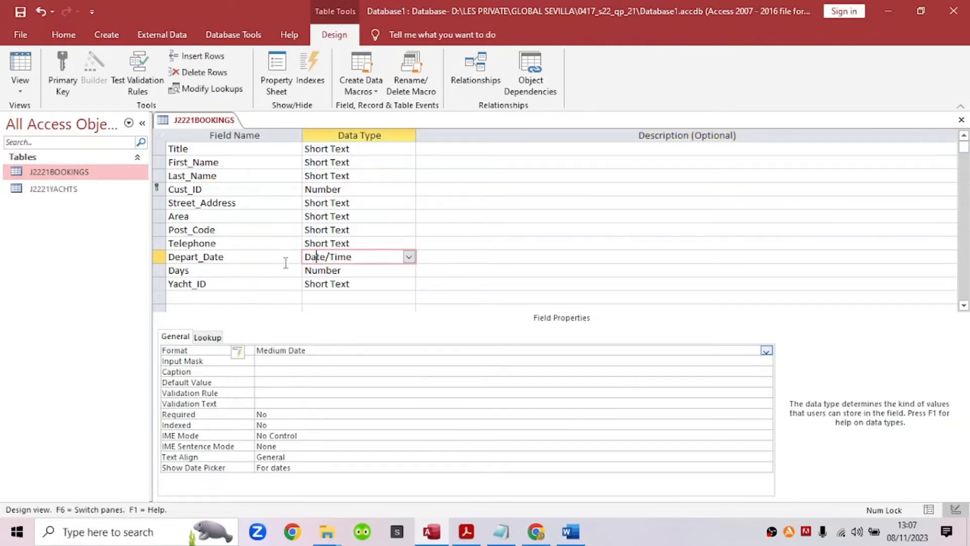
{"action": "left_click", "coordinate": [766, 350]}
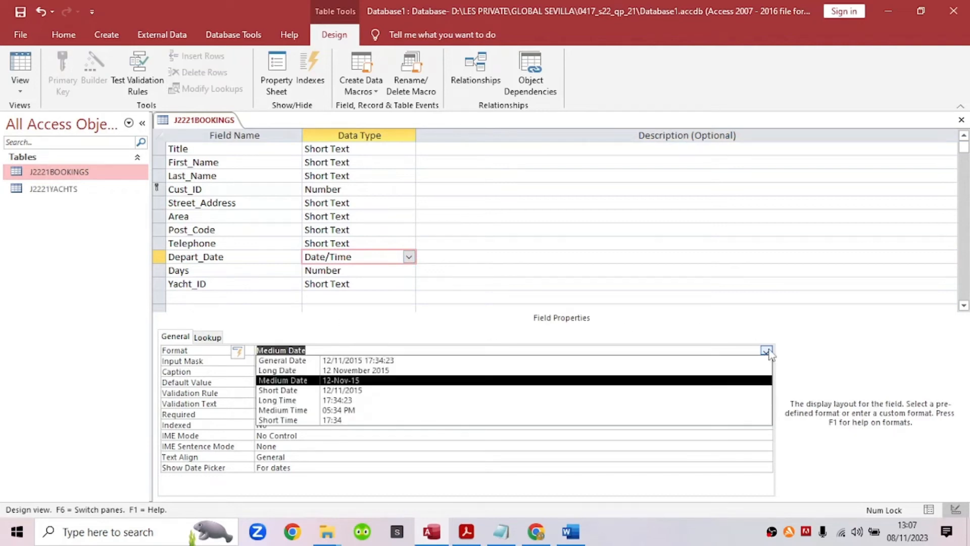
{"action": "left_click", "coordinate": [721, 380]}
{"action": "right_click", "coordinate": [221, 123]}
{"action": "left_click", "coordinate": [240, 133]}
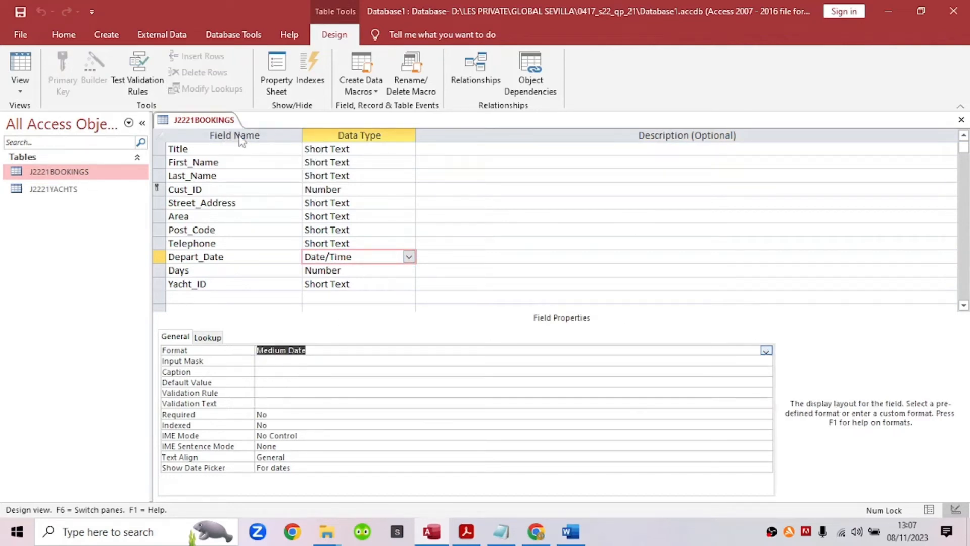
Step: Open Snipping Tool, capture the J2221BOOKINGS table structure with the Depart_Date format, and copy the snip
{"action": "left_click", "coordinate": [92, 532]}
{"action": "type", "text": "sn"}
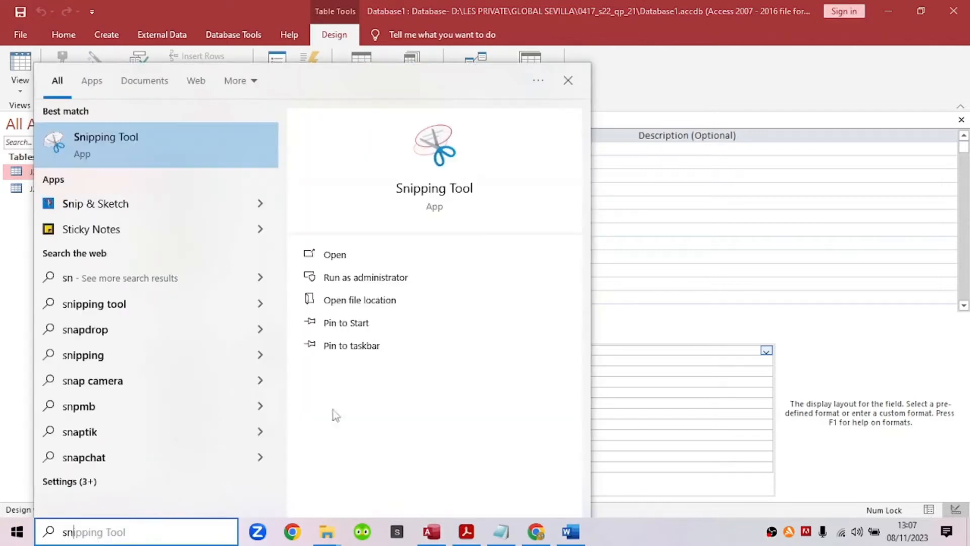
{"action": "left_click", "coordinate": [367, 253]}
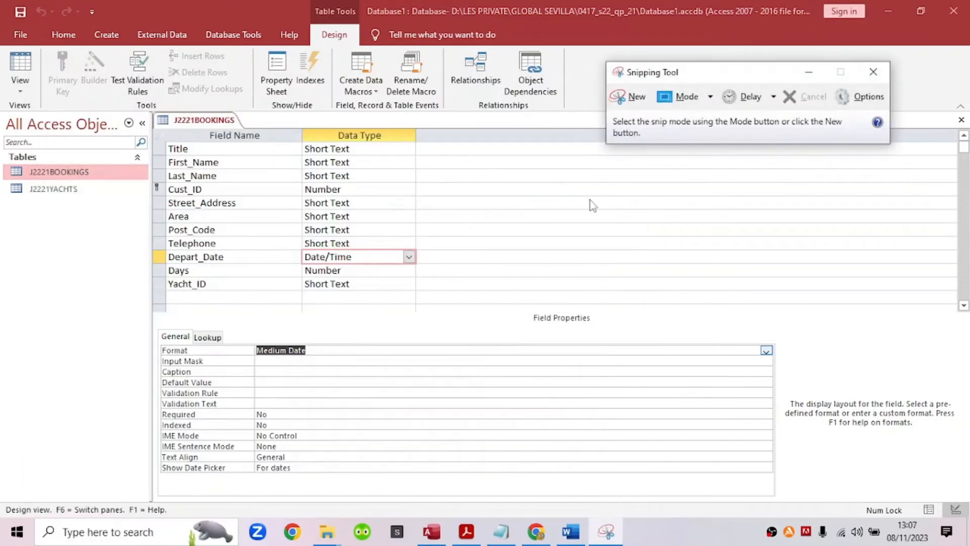
{"action": "left_click", "coordinate": [629, 96]}
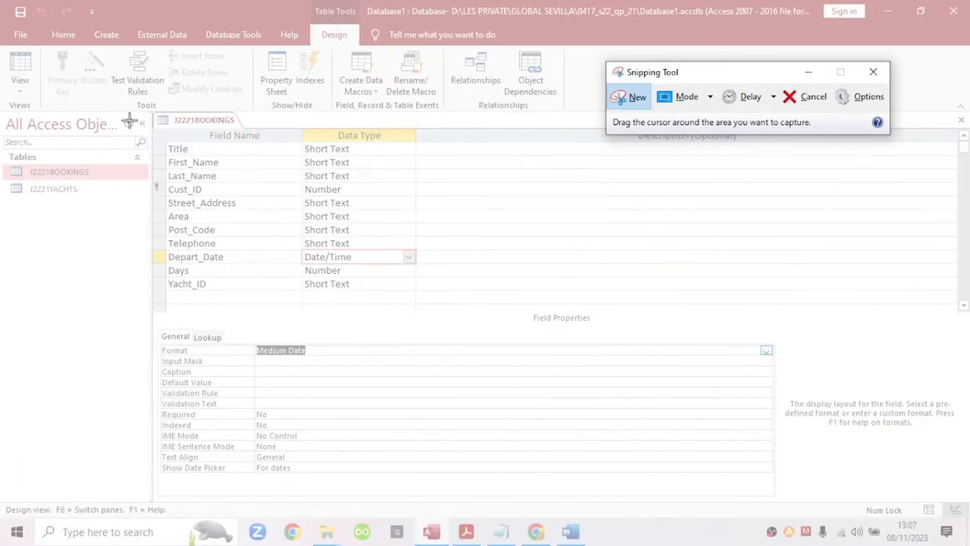
{"action": "left_click_drag", "start_coordinate": [150, 107], "coordinate": [501, 376]}
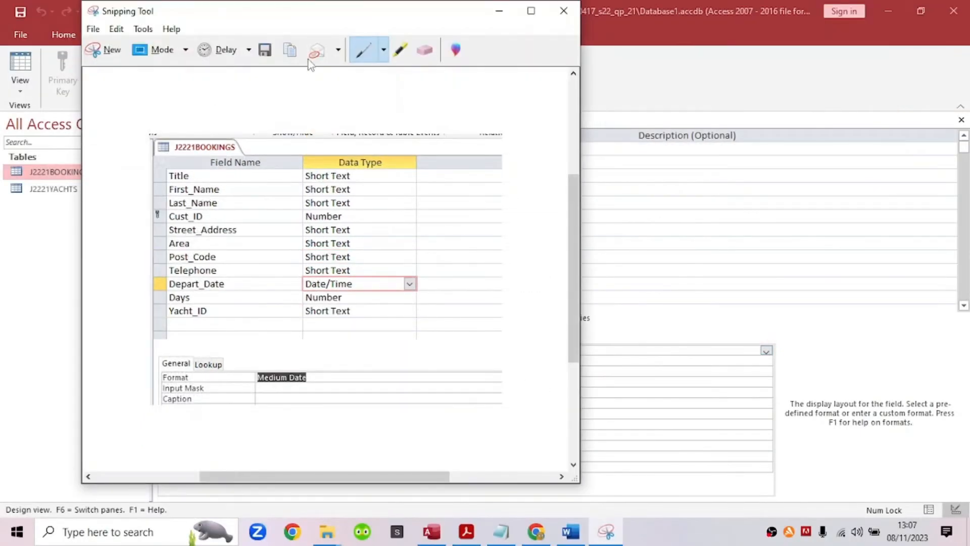
{"action": "left_click", "coordinate": [293, 51]}
Step: Switch to the J2221EVIDENCE document in Word and paste the bookings structure screenshot under the EVIDENCE 4 heading
{"action": "left_click", "coordinate": [570, 531]}
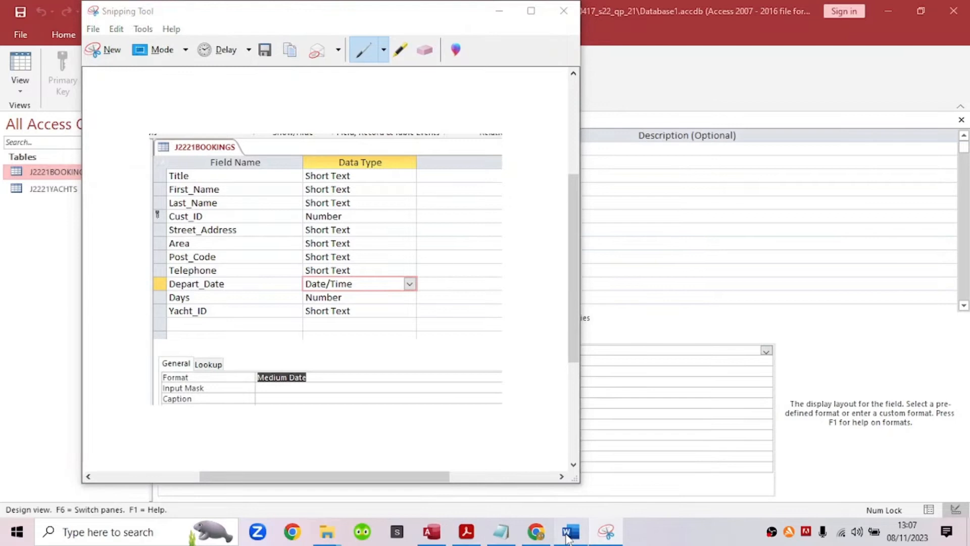
{"action": "left_click", "coordinate": [336, 402]}
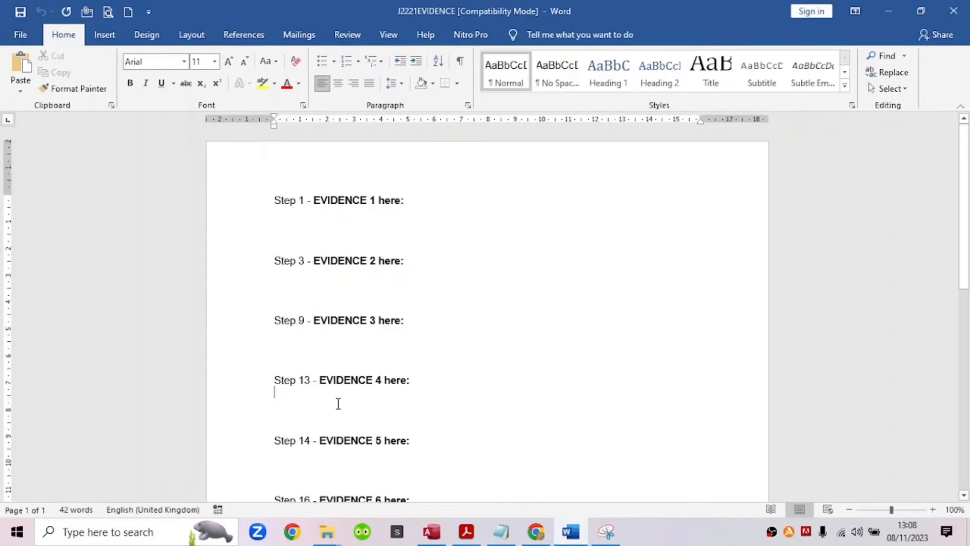
{"action": "left_click", "coordinate": [21, 65]}
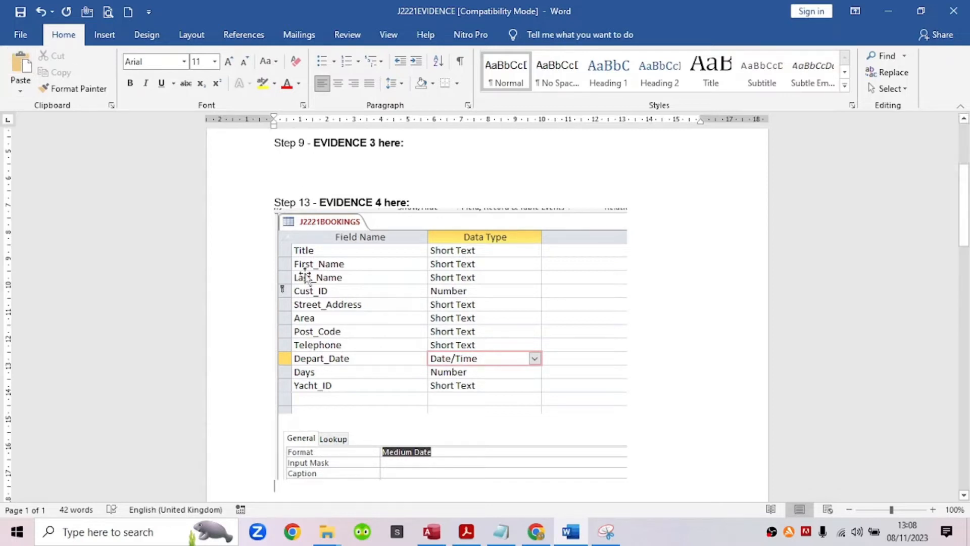
Step: Return to Access, close the J2221BOOKINGS table and open J2221YACHTS in Design View
{"action": "left_click", "coordinate": [431, 532]}
{"action": "left_click", "coordinate": [60, 196]}
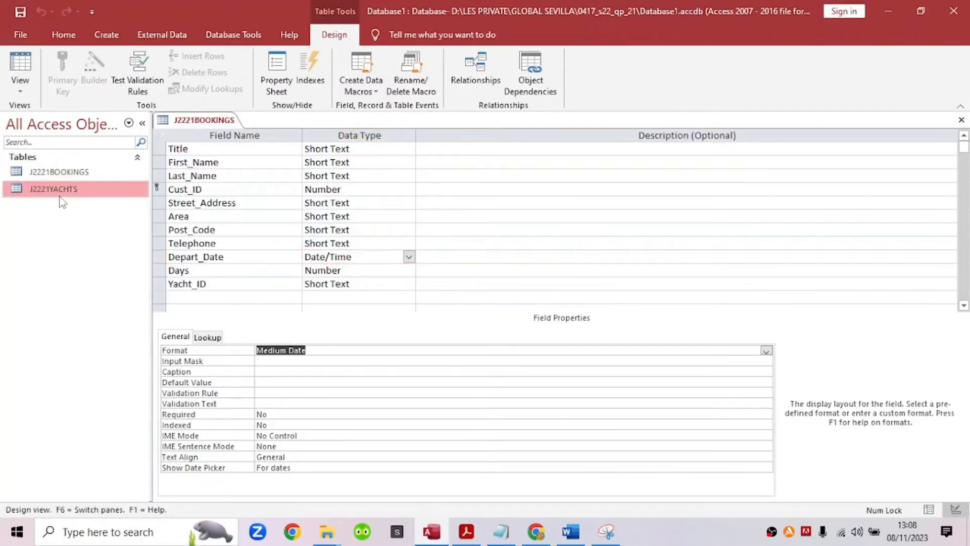
{"action": "right_click", "coordinate": [198, 126]}
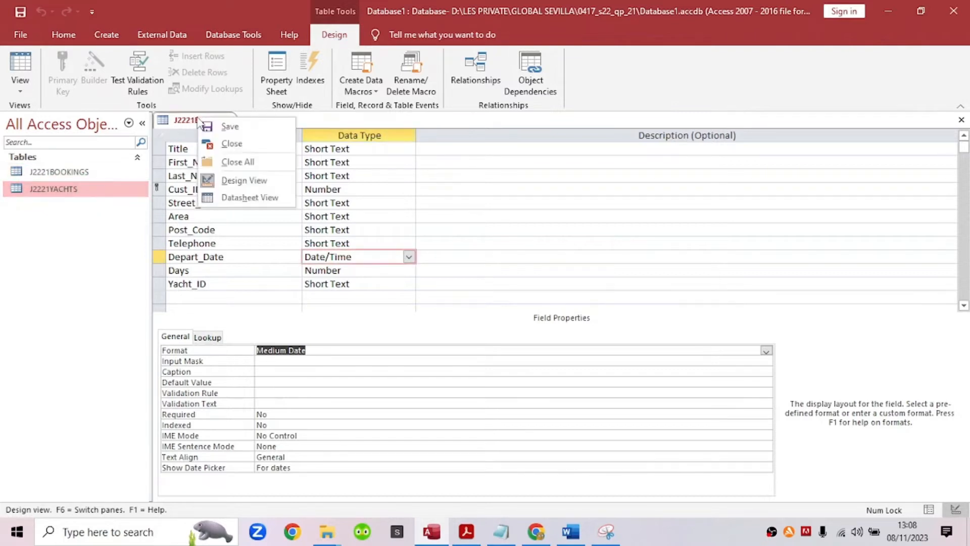
{"action": "left_click", "coordinate": [225, 160]}
{"action": "right_click", "coordinate": [101, 197]}
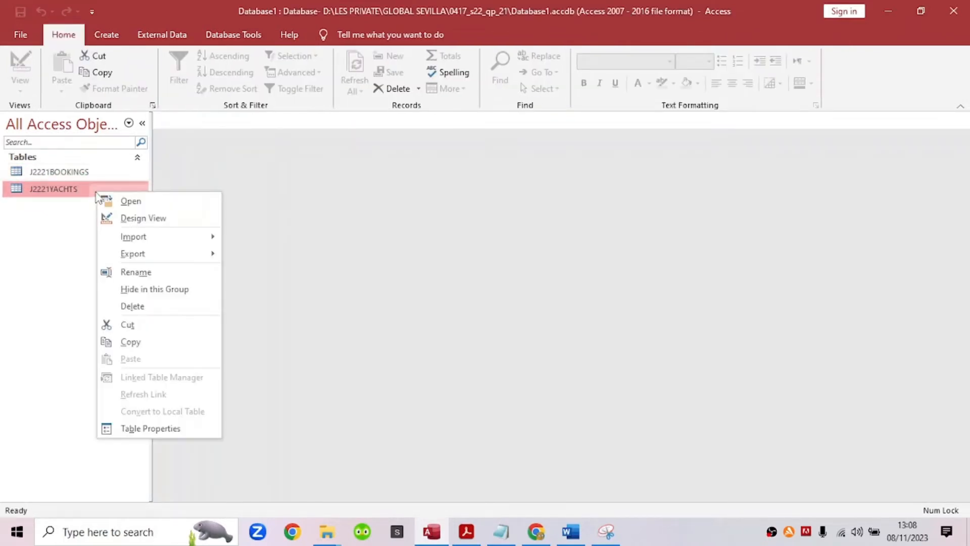
{"action": "left_click", "coordinate": [128, 217]}
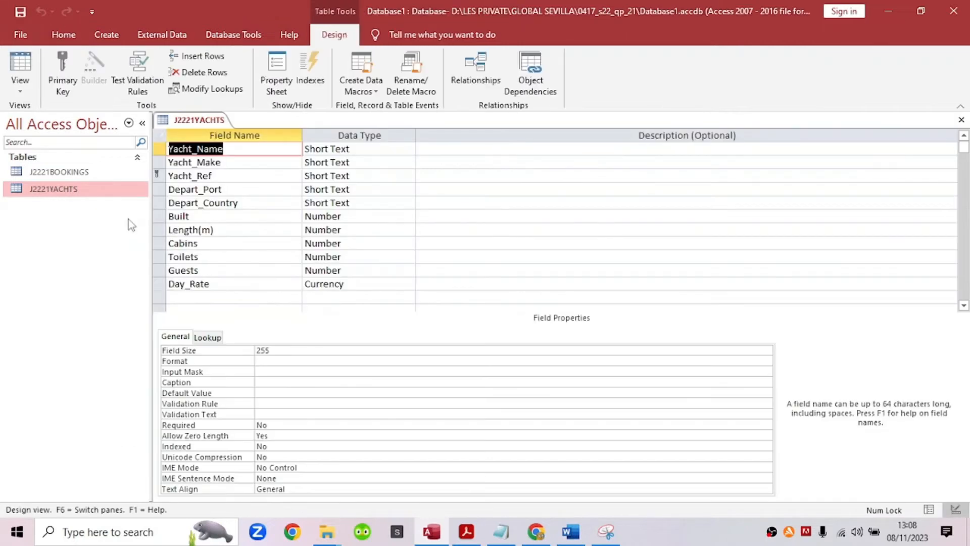
Step: Select the Length(m) field, capture the J2221YACHTS structure with its field properties in Snipping Tool, and copy the snip
{"action": "left_click", "coordinate": [175, 337]}
{"action": "left_click", "coordinate": [245, 244]}
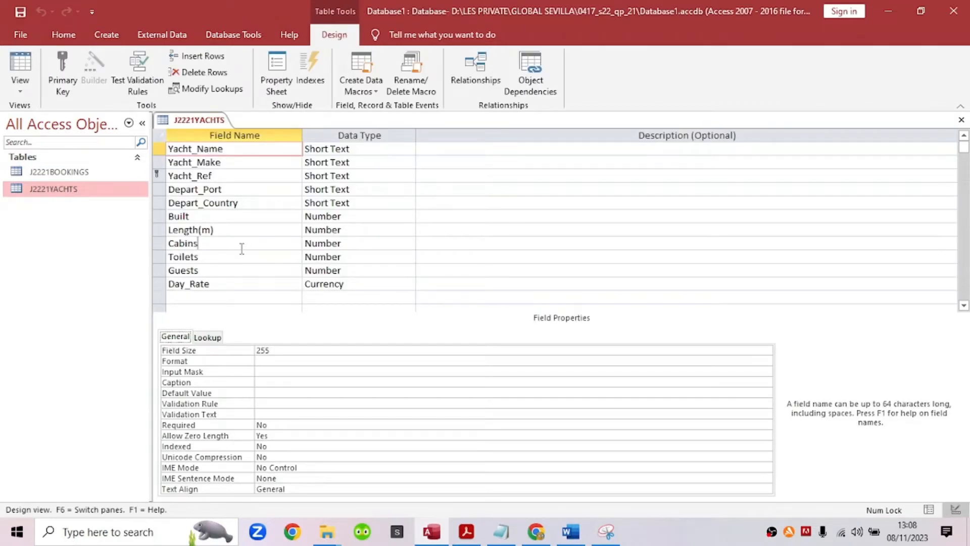
{"action": "left_click", "coordinate": [246, 229]}
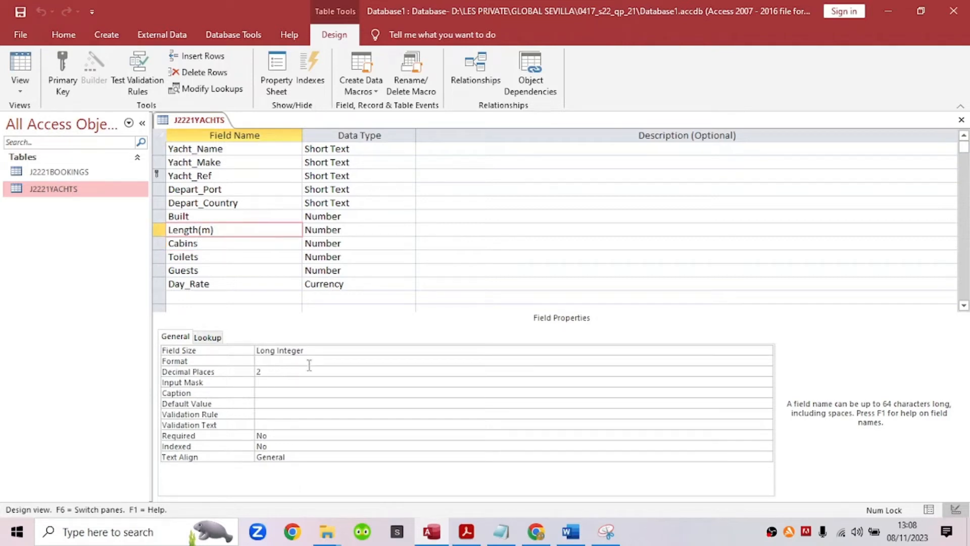
{"action": "left_click", "coordinate": [606, 537]}
{"action": "left_click", "coordinate": [104, 50]}
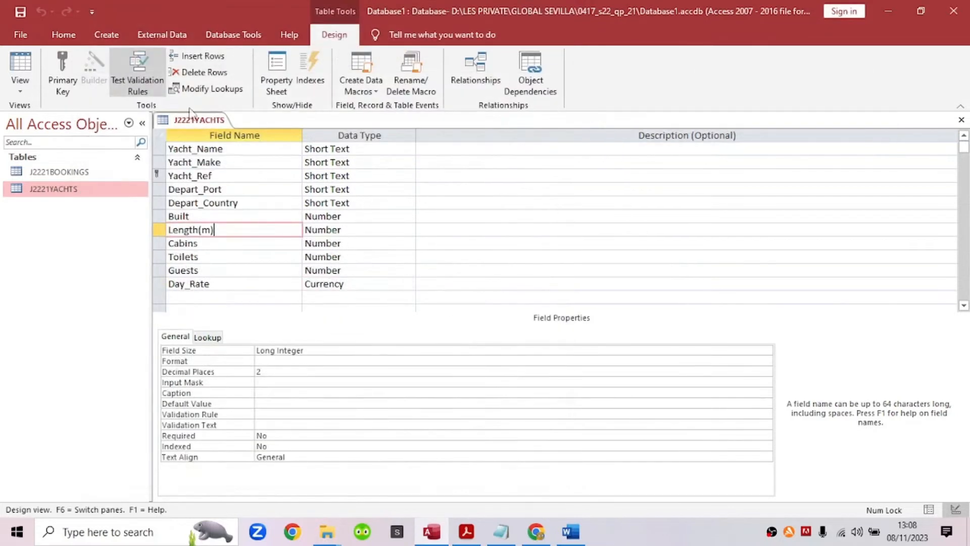
{"action": "left_click_drag", "start_coordinate": [156, 110], "coordinate": [420, 399]}
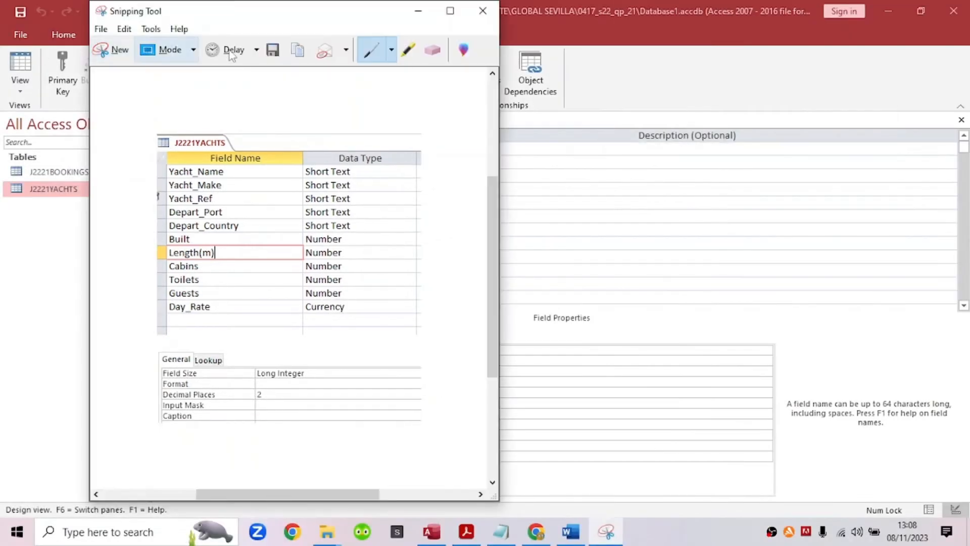
{"action": "left_click", "coordinate": [301, 54]}
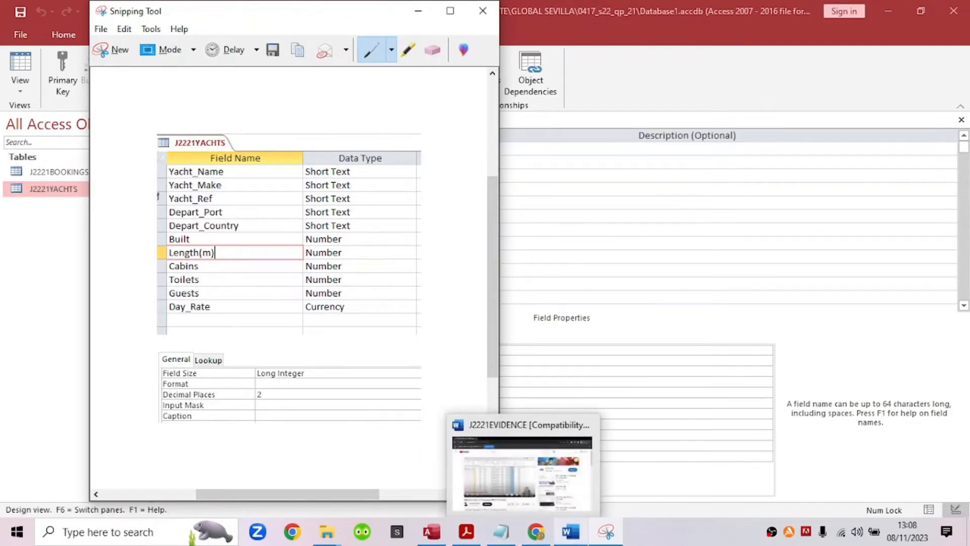
Step: Paste the J2221YACHTS structure screenshot below the bookings screenshot in the J2221EVIDENCE document in Word
{"action": "mouse_move", "coordinate": [585, 533]}
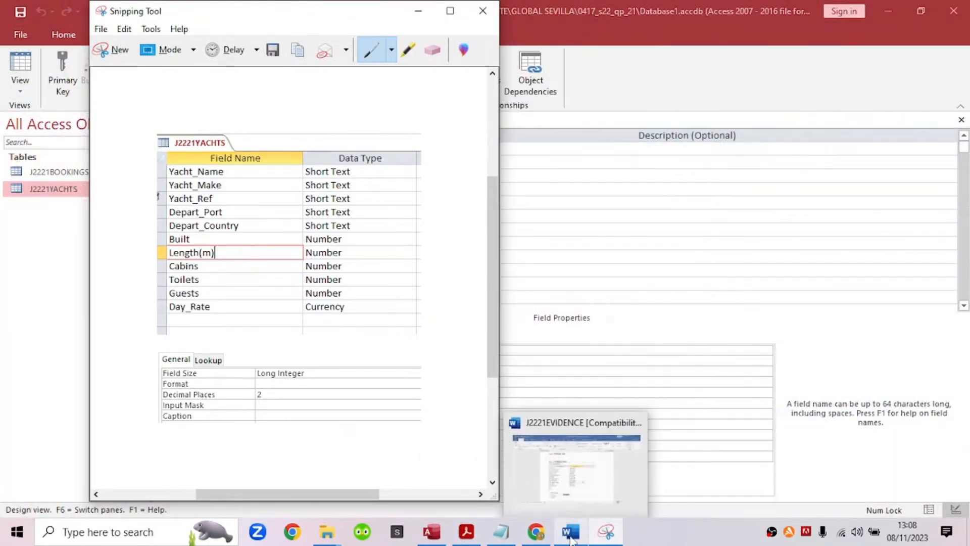
{"action": "left_click", "coordinate": [601, 505]}
{"action": "scroll", "coordinate": [566, 454], "scroll_direction": "down", "scroll_amount": 5}
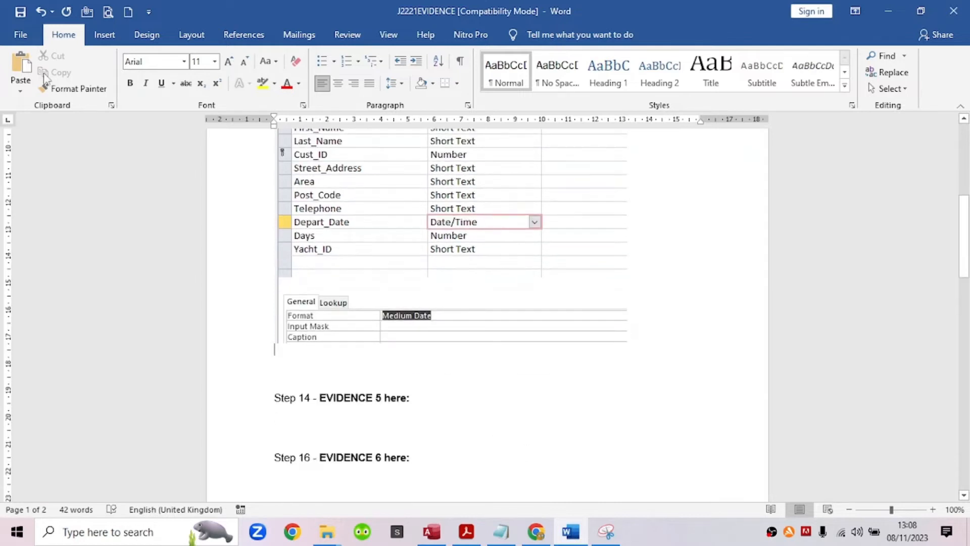
{"action": "left_click", "coordinate": [19, 70]}
{"action": "left_click", "coordinate": [450, 337]}
{"action": "left_click", "coordinate": [614, 426]}
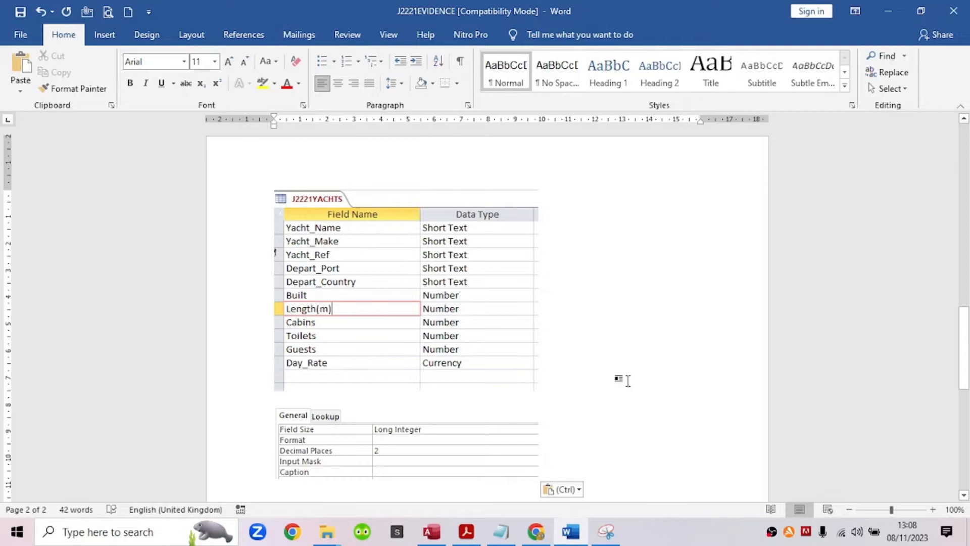
{"action": "scroll", "coordinate": [621, 382], "scroll_direction": "down", "scroll_amount": 1}
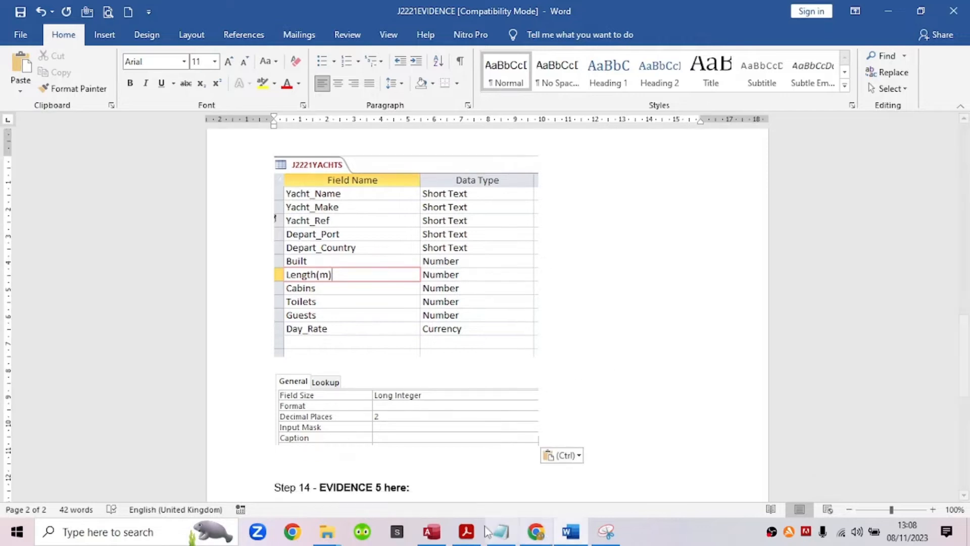
Step: Show the Day_Rate field's properties in Access and compare them with the Day_Rate requirements in the Acrobat exam paper
{"action": "left_click", "coordinate": [432, 531]}
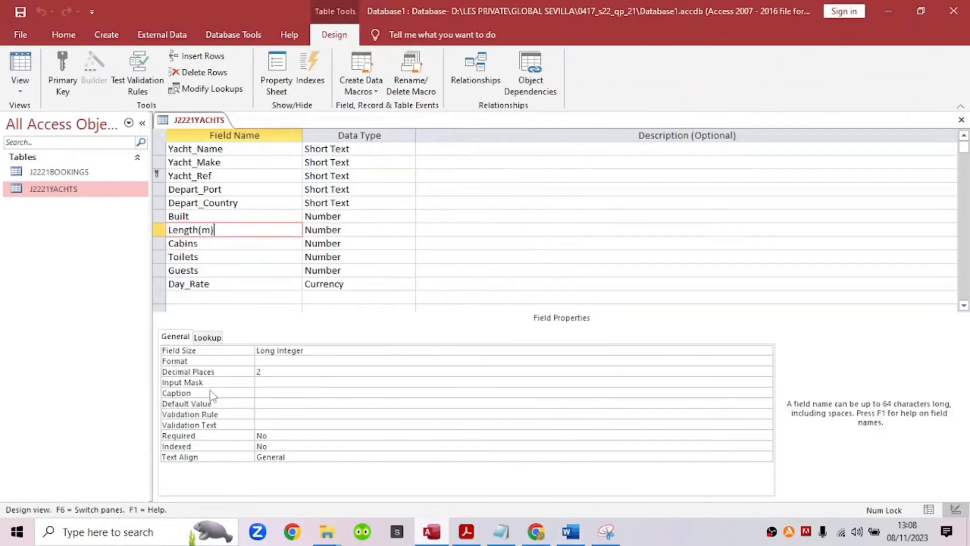
{"action": "left_click", "coordinate": [211, 284]}
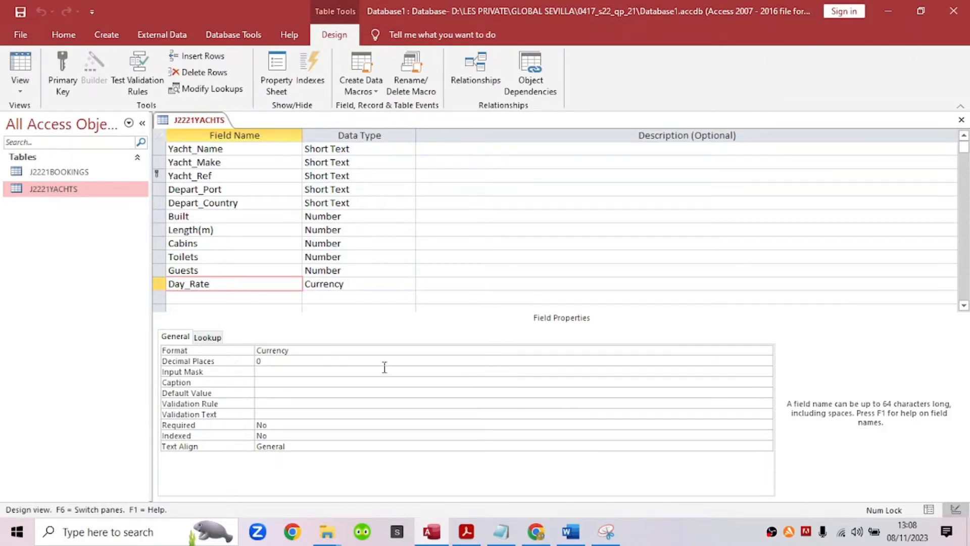
{"action": "left_click", "coordinate": [466, 531]}
{"action": "scroll", "coordinate": [456, 294], "scroll_direction": "up", "scroll_amount": 3}
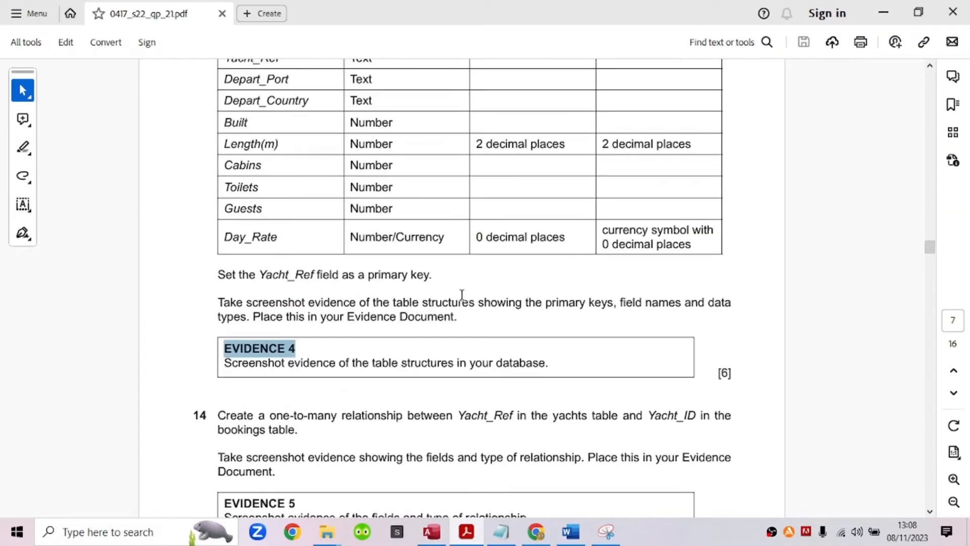
{"action": "scroll", "coordinate": [456, 294], "scroll_direction": "up", "scroll_amount": 2}
{"action": "left_click_drag", "start_coordinate": [290, 307], "coordinate": [232, 306]}
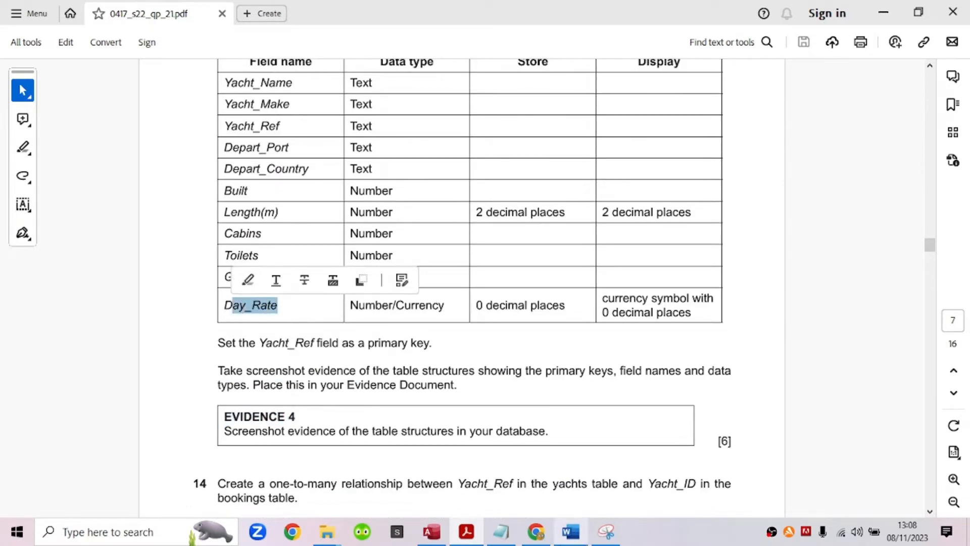
{"action": "mouse_move", "coordinate": [441, 536]}
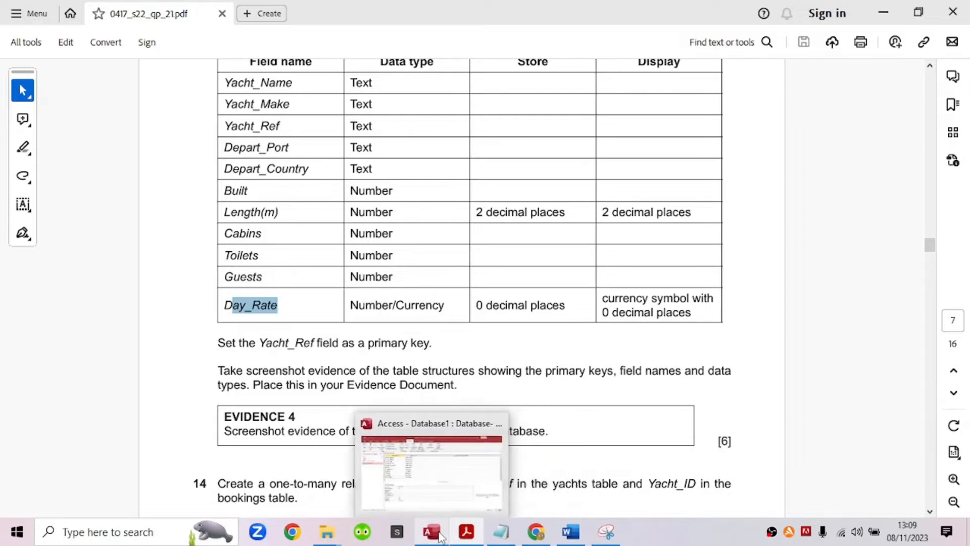
{"action": "left_click", "coordinate": [443, 467]}
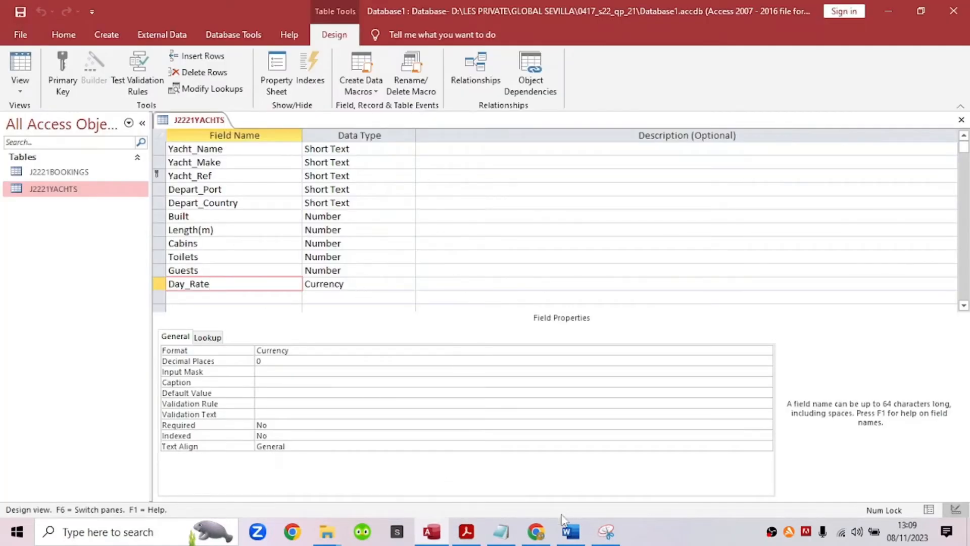
Step: Capture a new snip of the J2221YACHTS structure showing the Day_Rate field's properties in Snipping Tool
{"action": "left_click", "coordinate": [606, 532]}
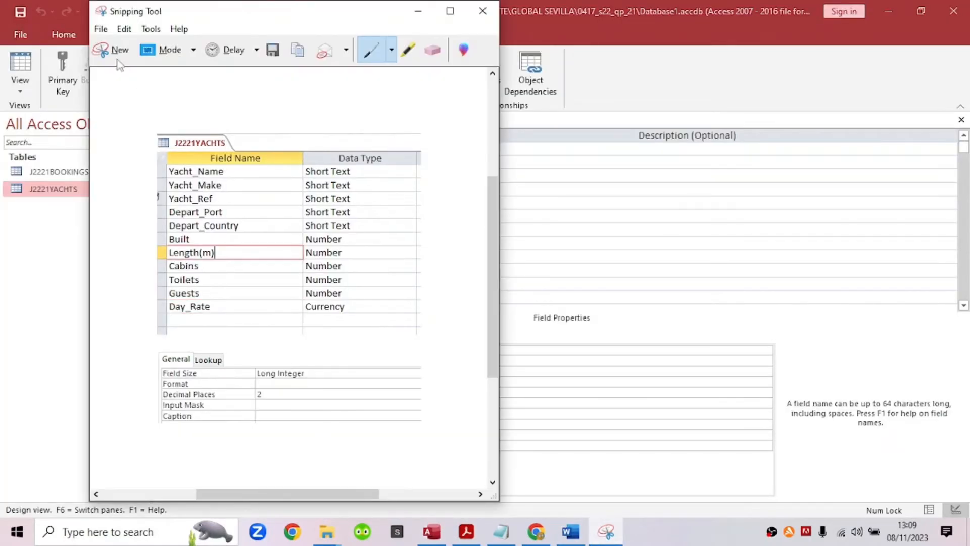
{"action": "left_click", "coordinate": [116, 56]}
{"action": "left_click_drag", "start_coordinate": [468, 366], "coordinate": [477, 394]}
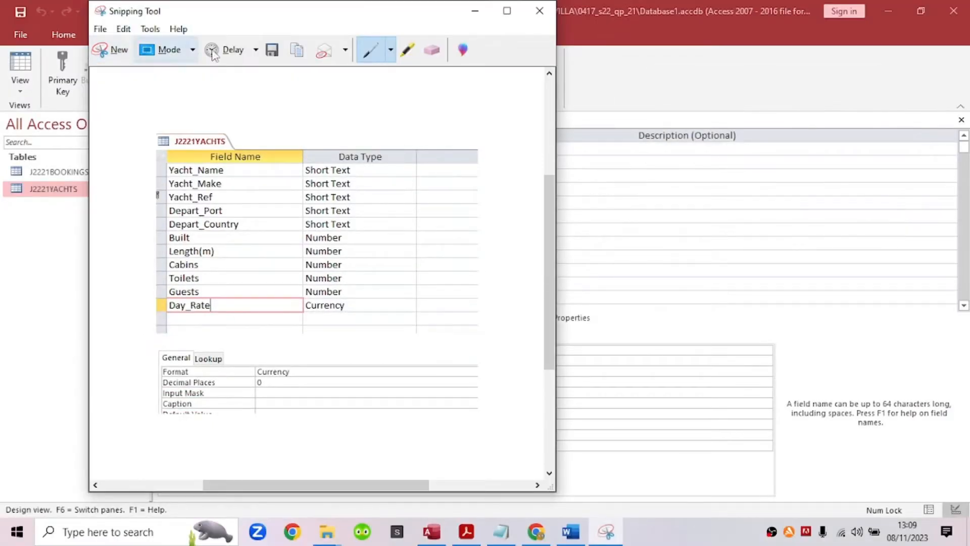
Step: Paste the Day_Rate screenshot on a new line below the Length(m) screenshot in the J2221EVIDENCE document in Word
{"action": "left_click", "coordinate": [569, 531]}
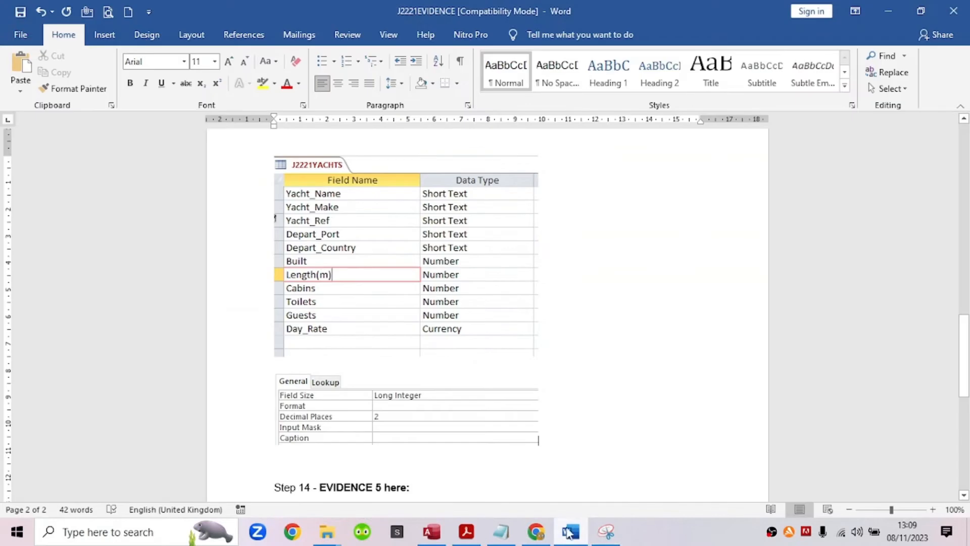
{"action": "key", "text": "Return"}
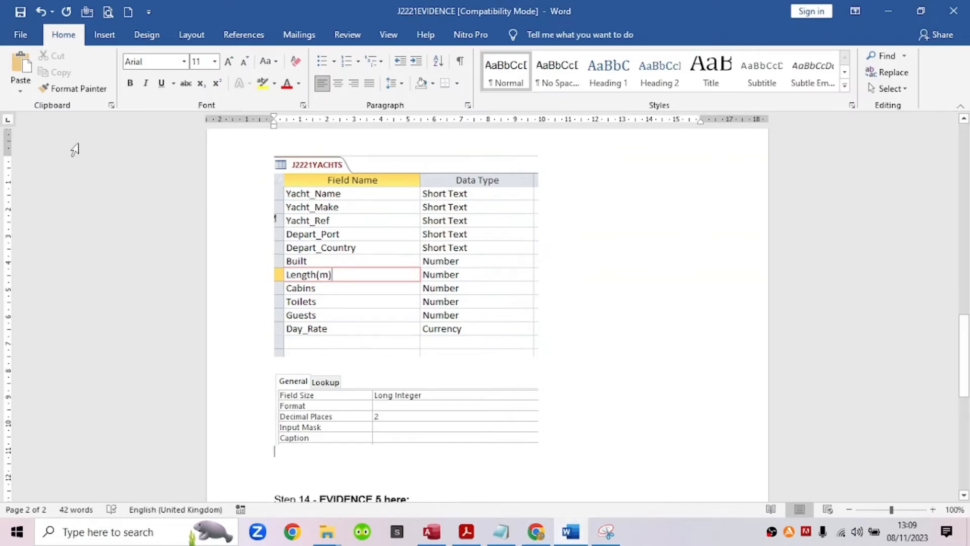
{"action": "left_click", "coordinate": [24, 63]}
{"action": "scroll", "coordinate": [576, 348], "scroll_direction": "down", "scroll_amount": 5}
{"action": "scroll", "coordinate": [579, 352], "scroll_direction": "down", "scroll_amount": 5}
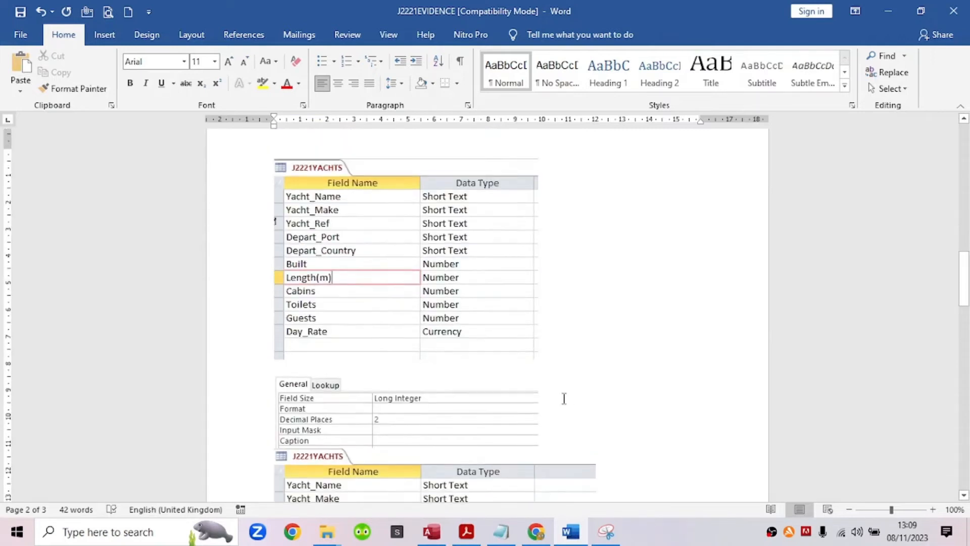
Step: Highlight the one-to-many relationship wording and "the bookings table" in question 14 of the exam paper in Edge
{"action": "left_click", "coordinate": [466, 531]}
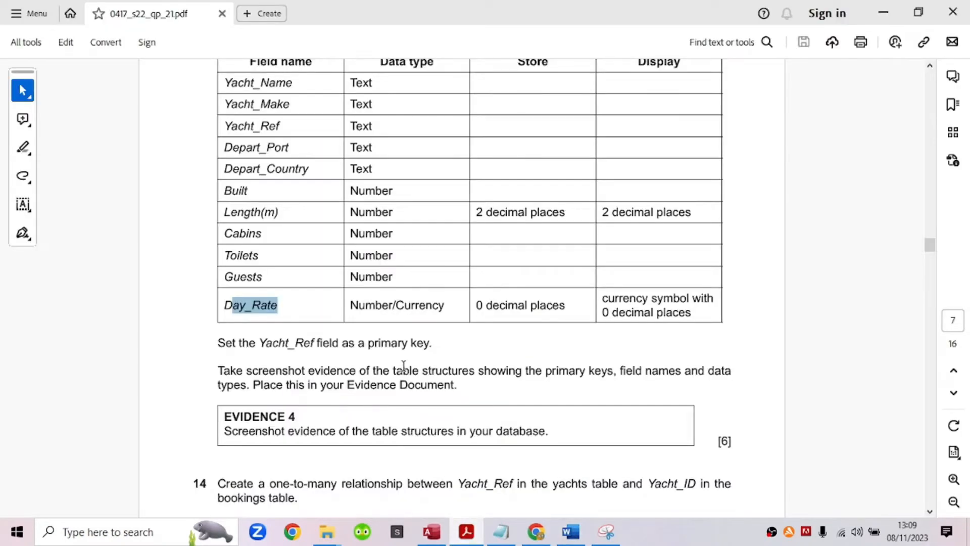
{"action": "scroll", "coordinate": [403, 366], "scroll_direction": "down", "scroll_amount": 3}
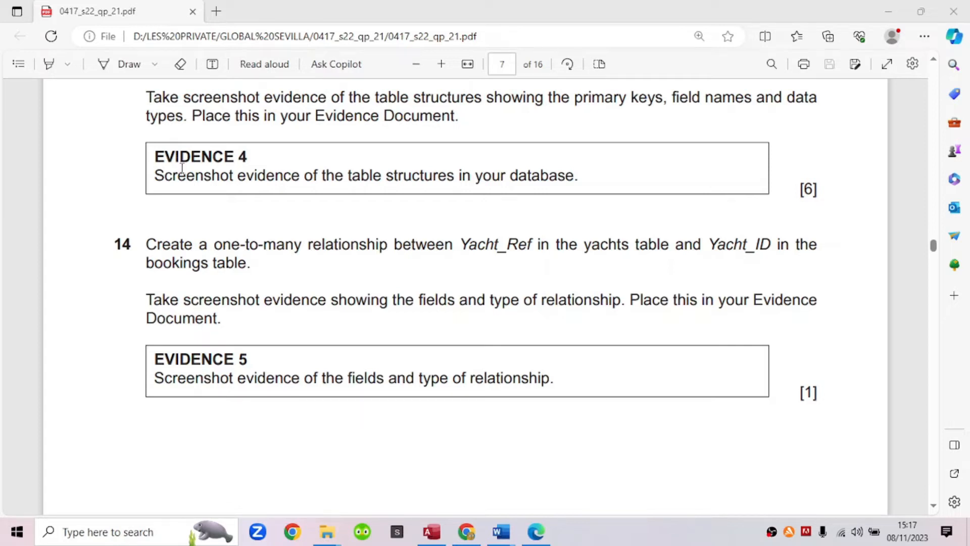
{"action": "left_click", "coordinate": [66, 65]}
{"action": "left_click", "coordinate": [247, 219]}
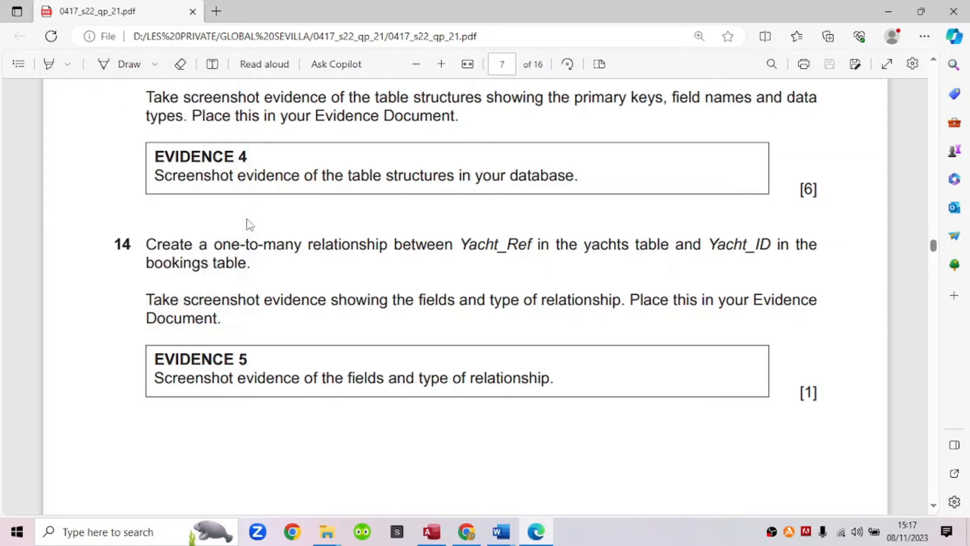
{"action": "left_click_drag", "start_coordinate": [146, 244], "coordinate": [398, 256]}
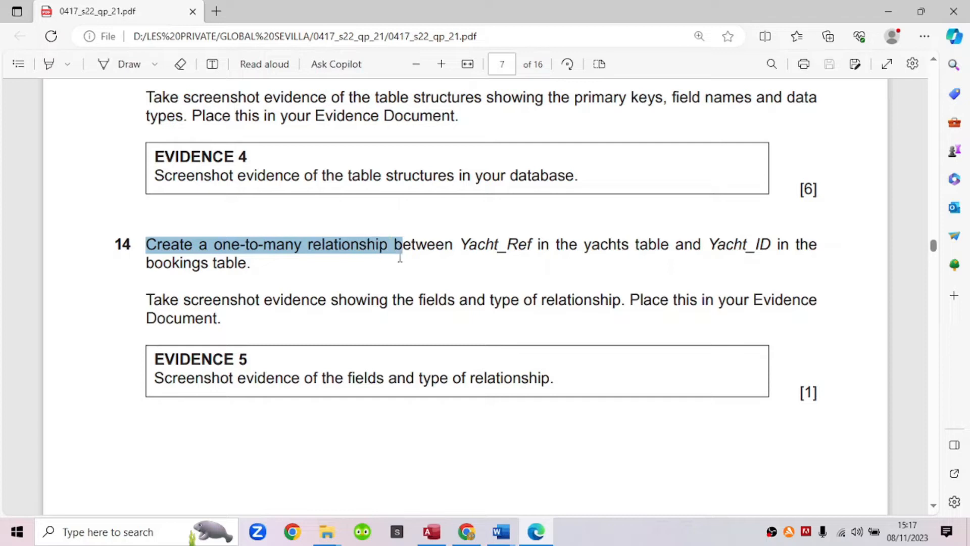
{"action": "left_click", "coordinate": [60, 63]}
{"action": "mouse_move", "coordinate": [164, 249]}
{"action": "left_mouse_down"}
{"action": "mouse_move", "coordinate": [385, 266]}
{"action": "mouse_move", "coordinate": [534, 250]}
{"action": "left_mouse_up"}
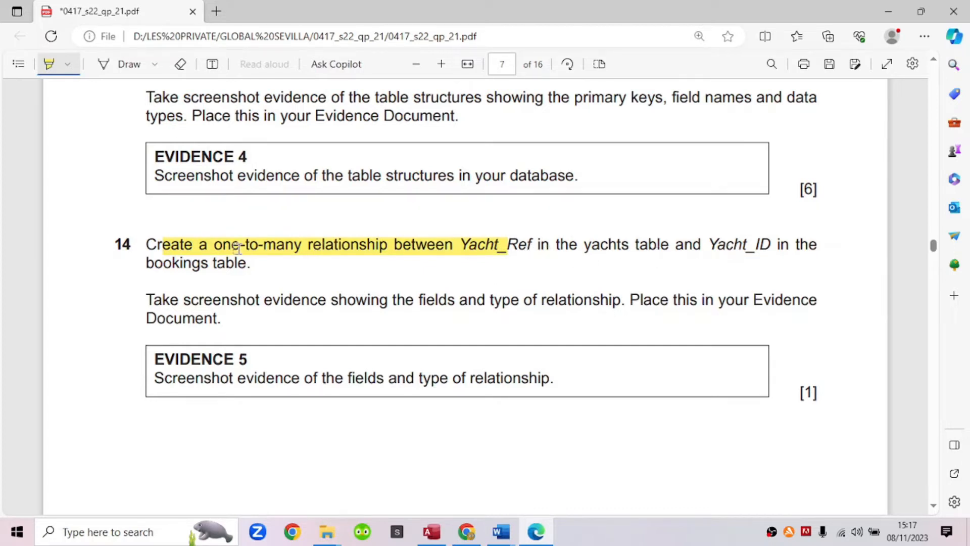
{"action": "left_click_drag", "start_coordinate": [147, 263], "coordinate": [243, 272]}
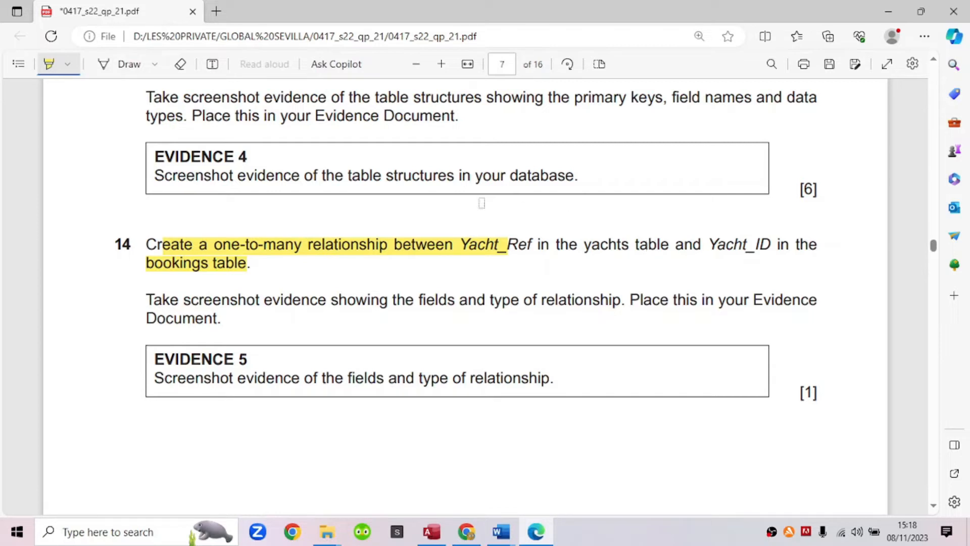
{"action": "left_click_drag", "start_coordinate": [797, 244], "coordinate": [842, 259]}
{"action": "left_click_drag", "start_coordinate": [242, 264], "coordinate": [258, 264]}
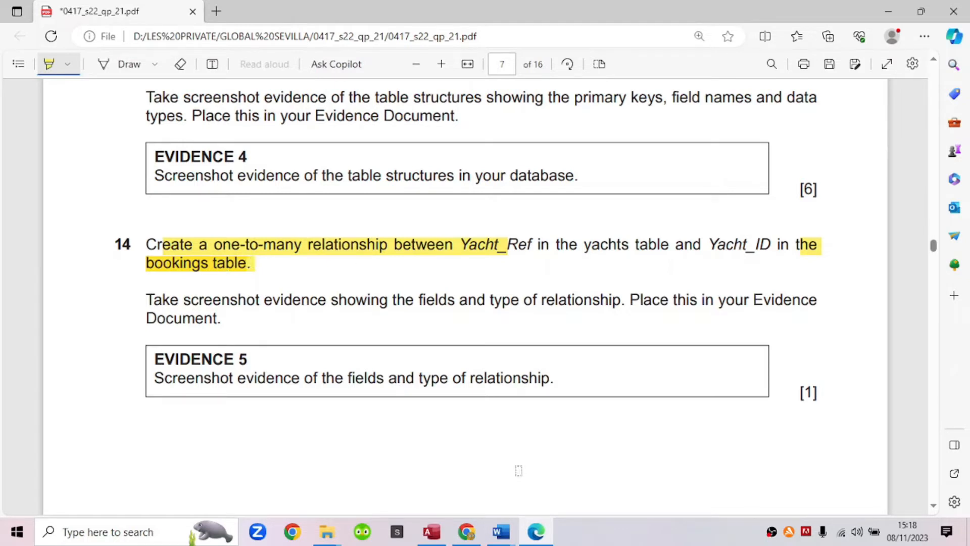
Step: Open the Relationships window in Access and add the J2221BOOKINGS and J2221YACHTS tables to it
{"action": "left_click", "coordinate": [430, 534]}
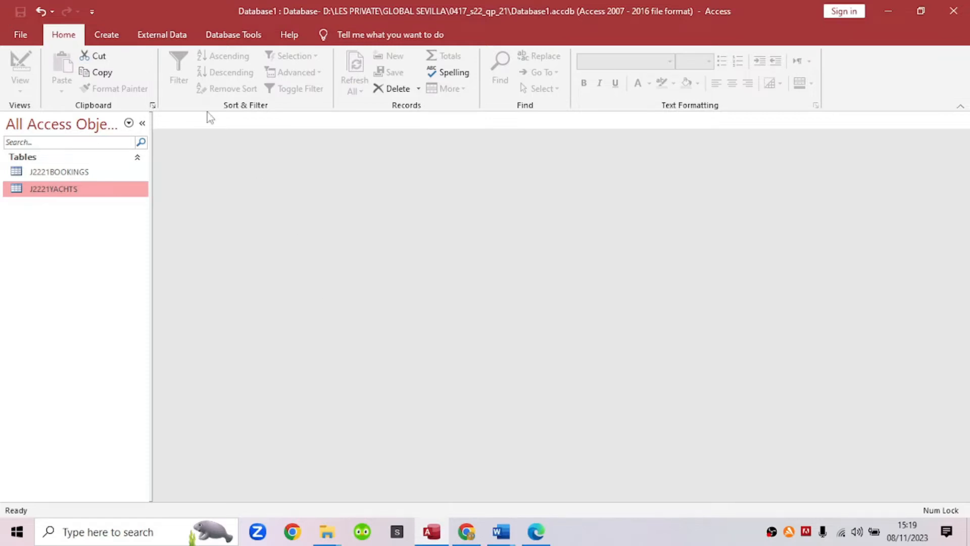
{"action": "left_click", "coordinate": [233, 36]}
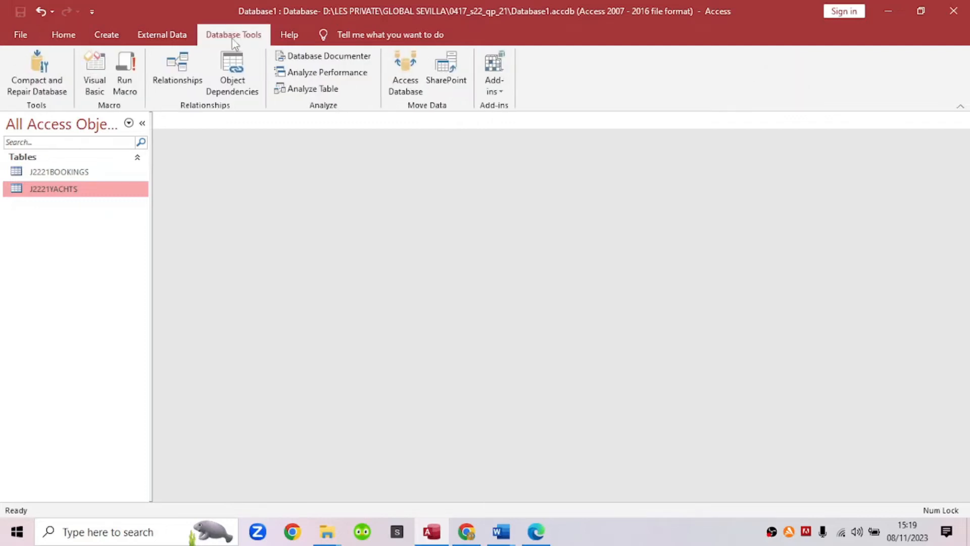
{"action": "left_click", "coordinate": [183, 83]}
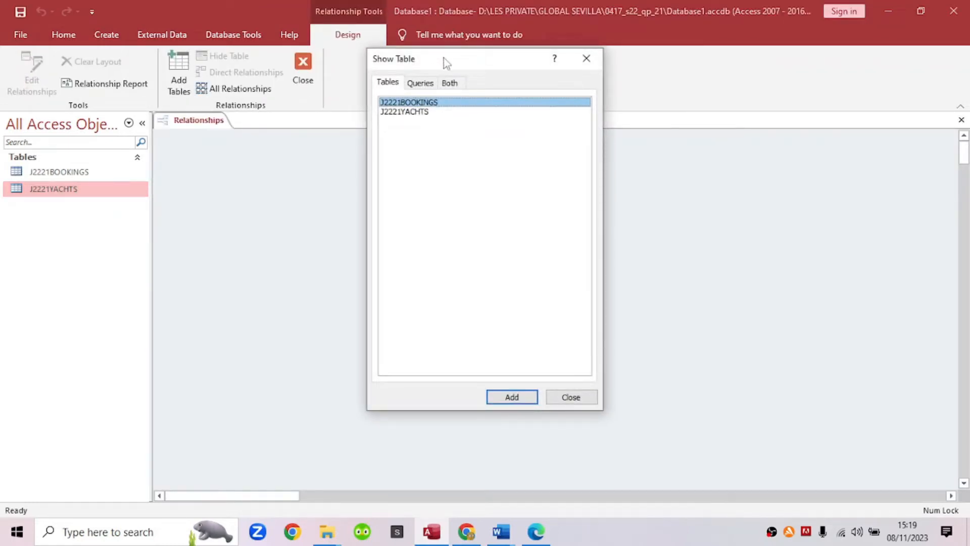
{"action": "left_click_drag", "start_coordinate": [444, 58], "coordinate": [448, 145]}
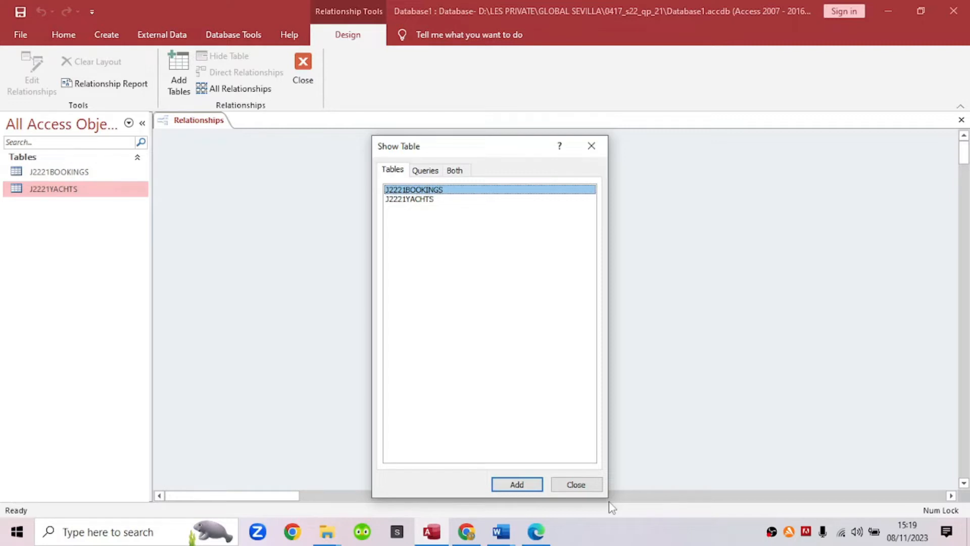
{"action": "left_click", "coordinate": [450, 199]}
{"action": "left_click", "coordinate": [447, 190]}
{"action": "left_click", "coordinate": [519, 483]}
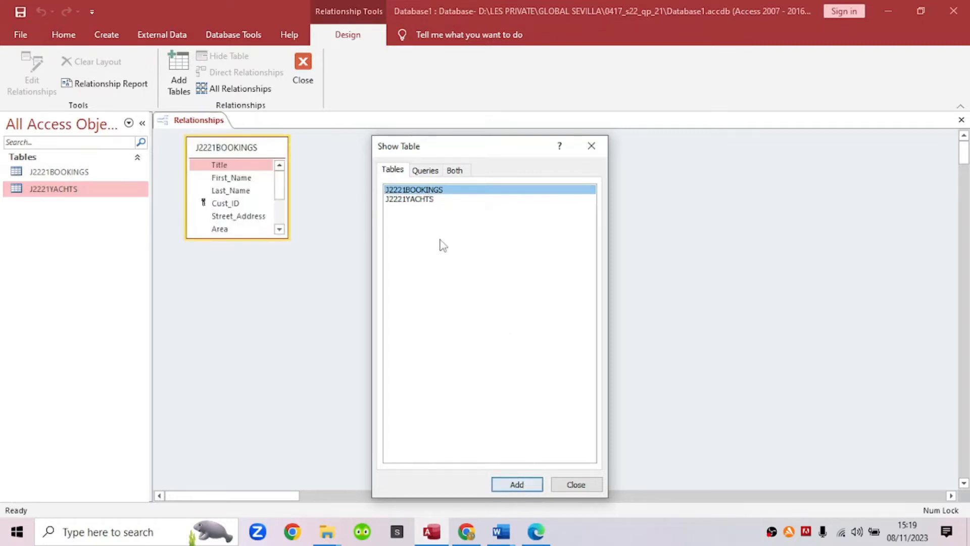
{"action": "left_click", "coordinate": [417, 202]}
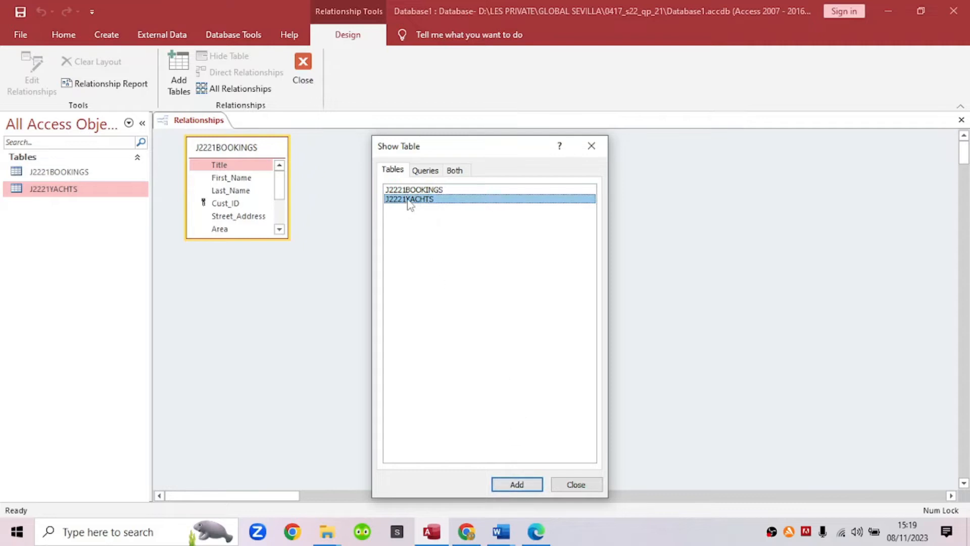
{"action": "left_click", "coordinate": [525, 484]}
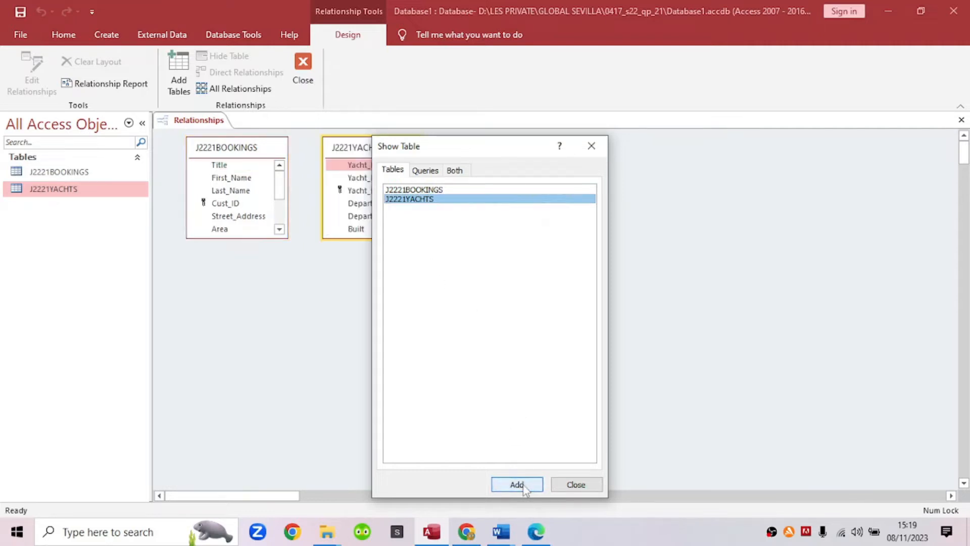
{"action": "left_click", "coordinate": [575, 485]}
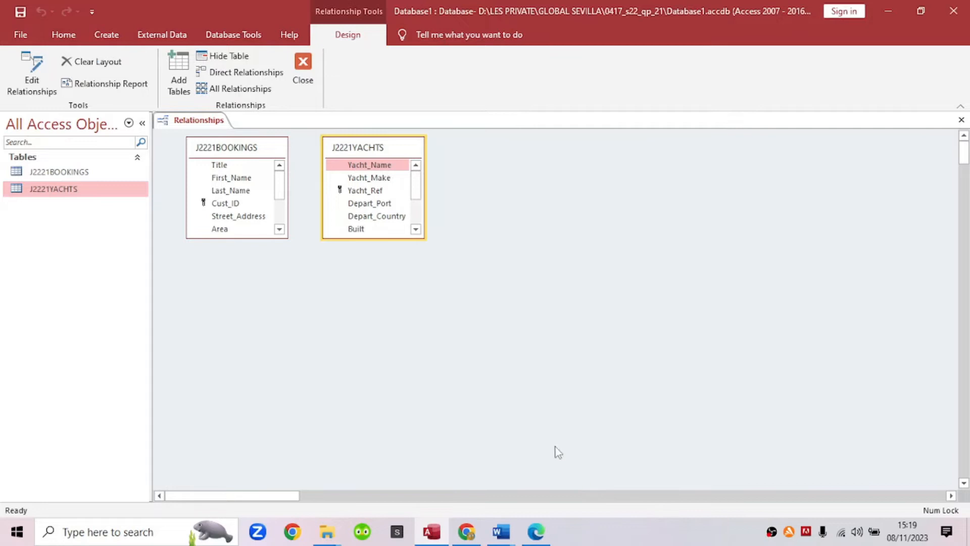
Step: Enlarge the J2221YACHTS and J2221BOOKINGS table boxes to show all their fields and space them further apart
{"action": "left_click_drag", "start_coordinate": [423, 238], "coordinate": [433, 332]}
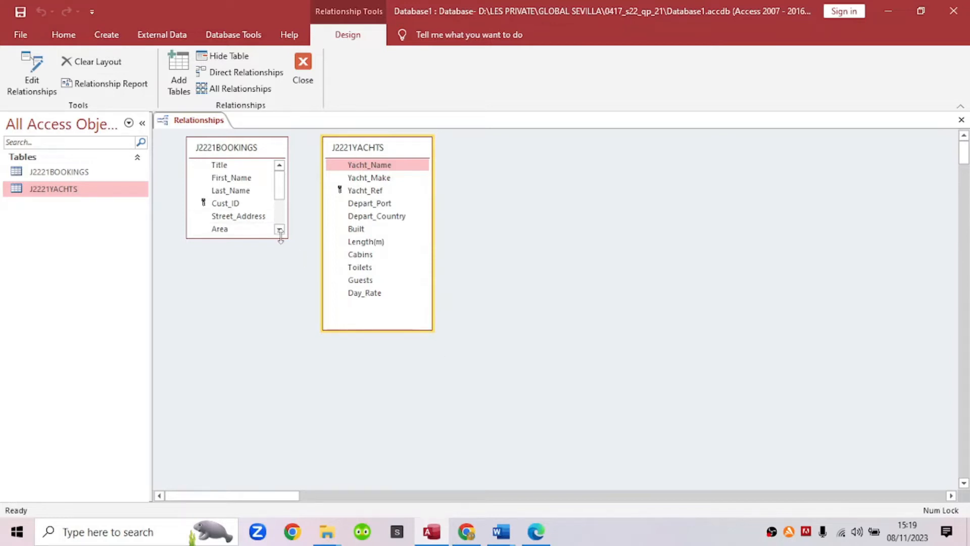
{"action": "left_click_drag", "start_coordinate": [287, 238], "coordinate": [292, 330]}
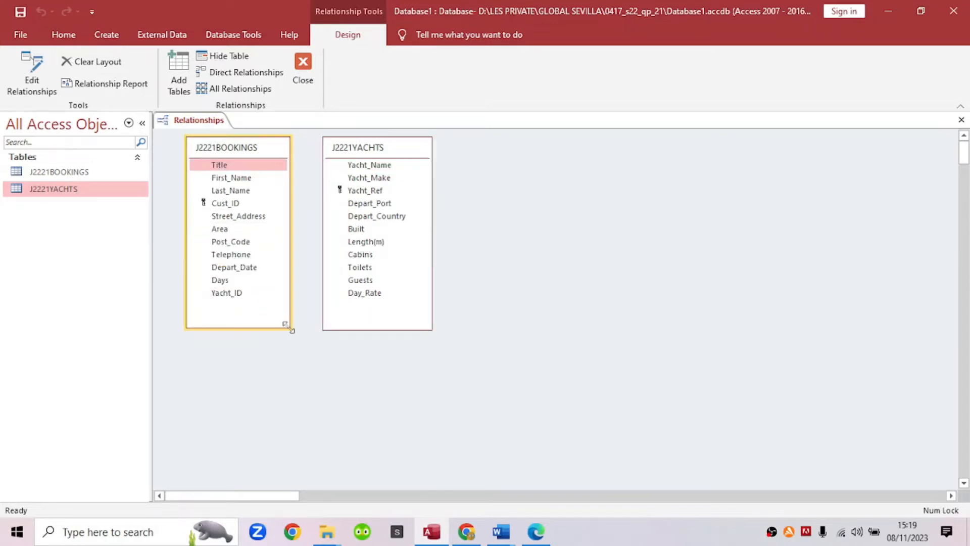
{"action": "left_click_drag", "start_coordinate": [233, 147], "coordinate": [254, 162]}
{"action": "left_click_drag", "start_coordinate": [357, 157], "coordinate": [391, 173]}
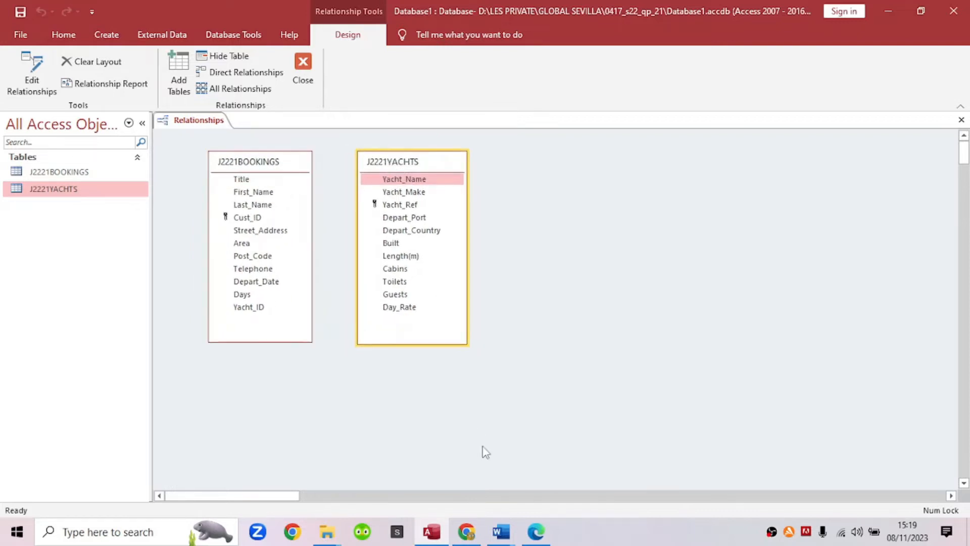
{"action": "left_click", "coordinate": [535, 532]}
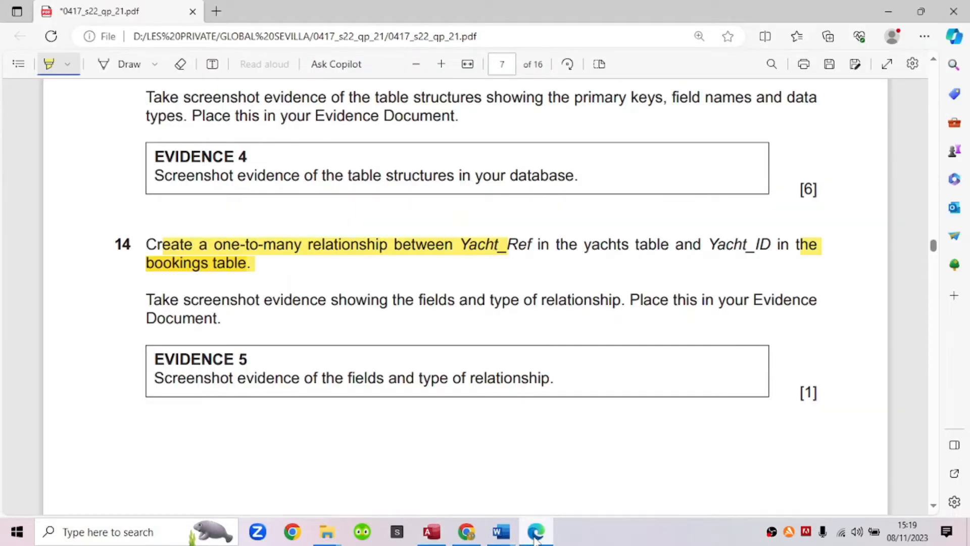
{"action": "left_click", "coordinate": [429, 539]}
{"action": "left_click_drag", "start_coordinate": [493, 161], "coordinate": [509, 166]}
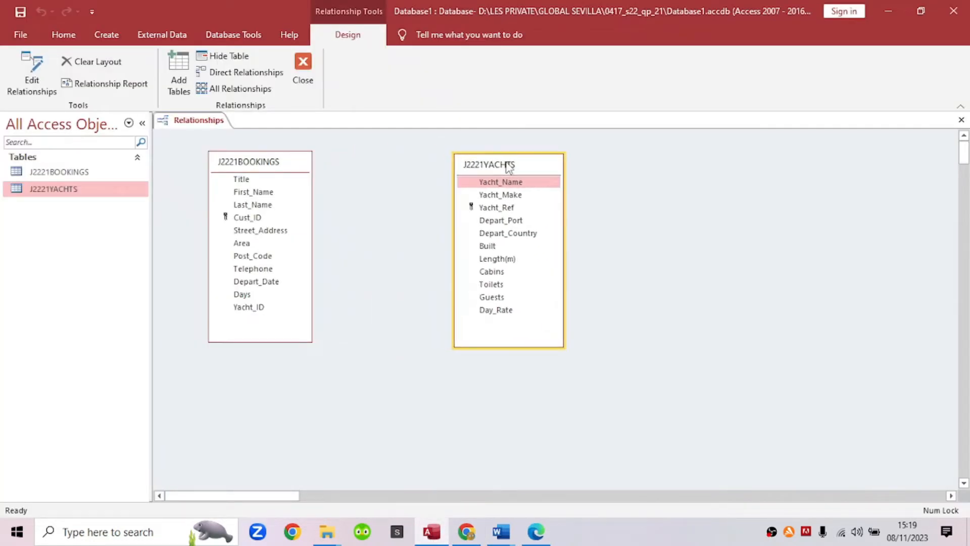
Step: Highlight "Yacht_Ref in the yachts table" in question 14 of the exam paper in Edge and return to Access
{"action": "left_click", "coordinate": [536, 531]}
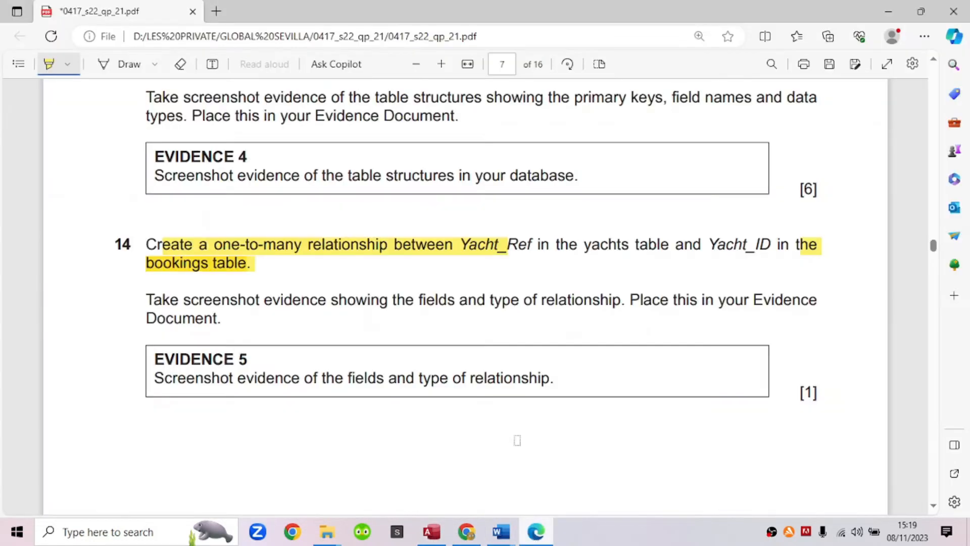
{"action": "left_click_drag", "start_coordinate": [463, 246], "coordinate": [668, 254]}
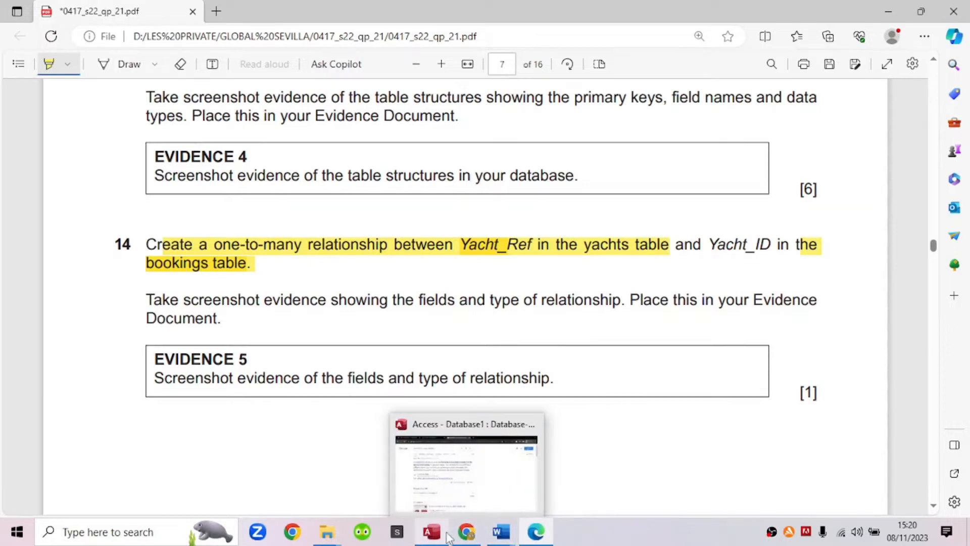
{"action": "left_click", "coordinate": [435, 475]}
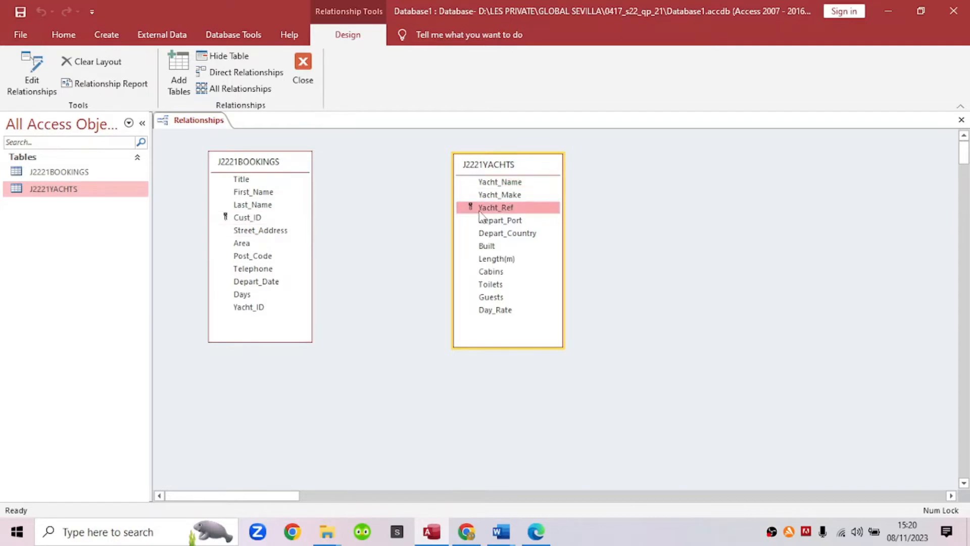
Step: Rearrange the relationship diagram so that J2221YACHTS sits to the left of J2221BOOKINGS with a gap between them
{"action": "left_click_drag", "start_coordinate": [279, 172], "coordinate": [720, 176]}
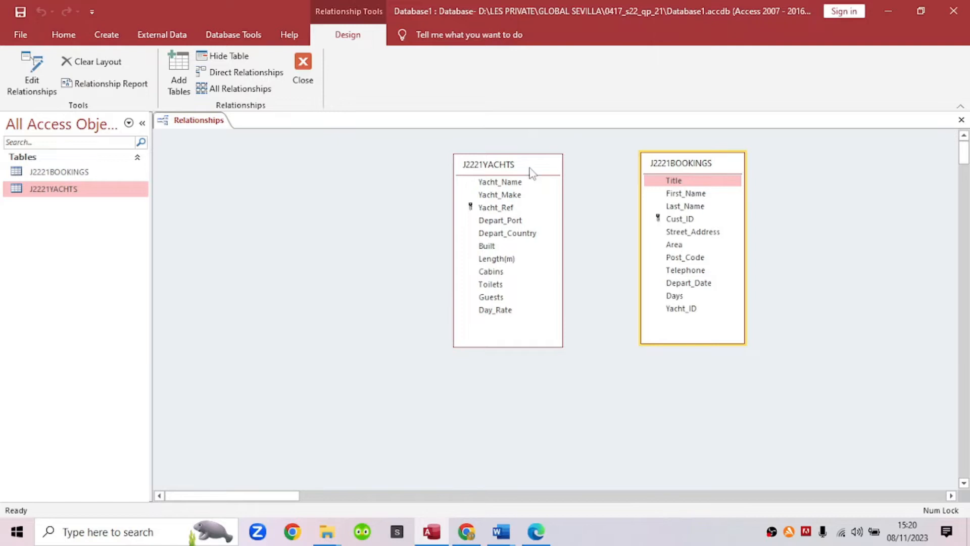
{"action": "left_click_drag", "start_coordinate": [531, 169], "coordinate": [437, 169]}
{"action": "left_click_drag", "start_coordinate": [684, 174], "coordinate": [587, 170]}
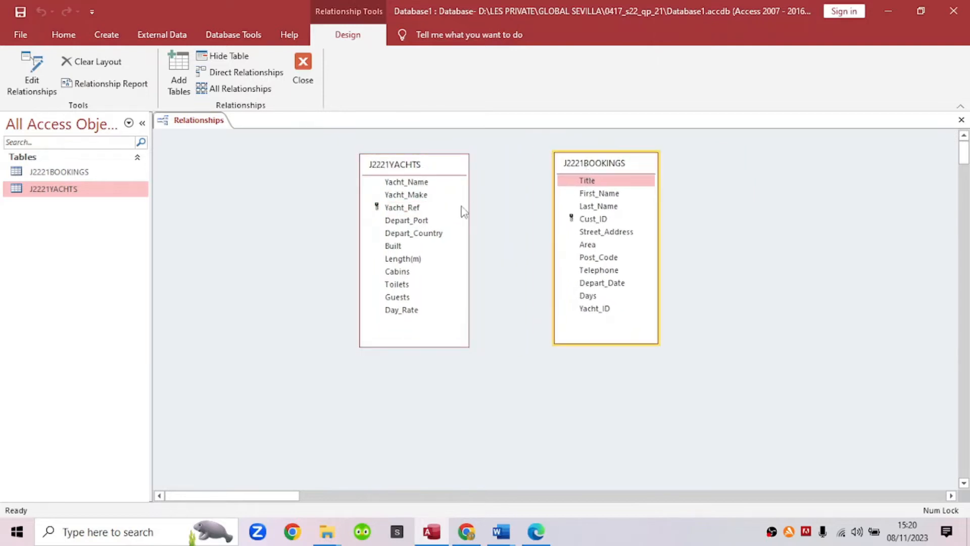
{"action": "left_click_drag", "start_coordinate": [431, 209], "coordinate": [392, 167]}
Step: Create a one-to-many relationship from Yacht_Ref in J2221YACHTS to Yacht_ID in J2221BOOKINGS and move the bookings table further away
{"action": "left_click", "coordinate": [407, 209]}
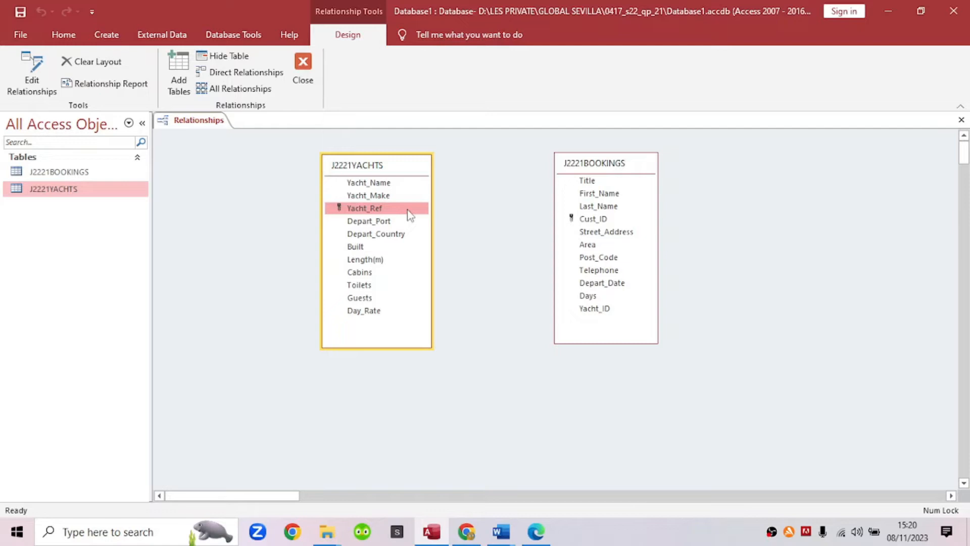
{"action": "left_click_drag", "start_coordinate": [408, 213], "coordinate": [607, 315]}
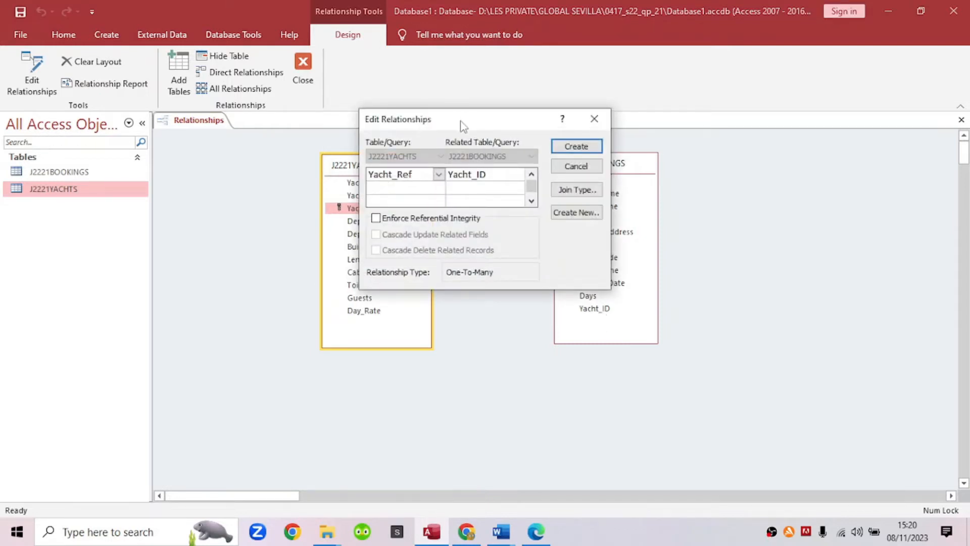
{"action": "left_click_drag", "start_coordinate": [460, 123], "coordinate": [489, 198]}
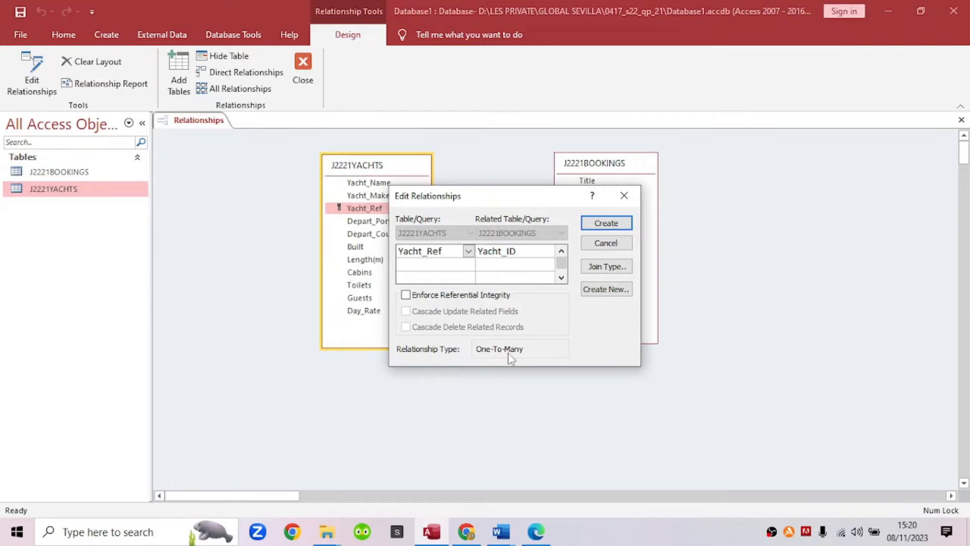
{"action": "left_click", "coordinate": [620, 227]}
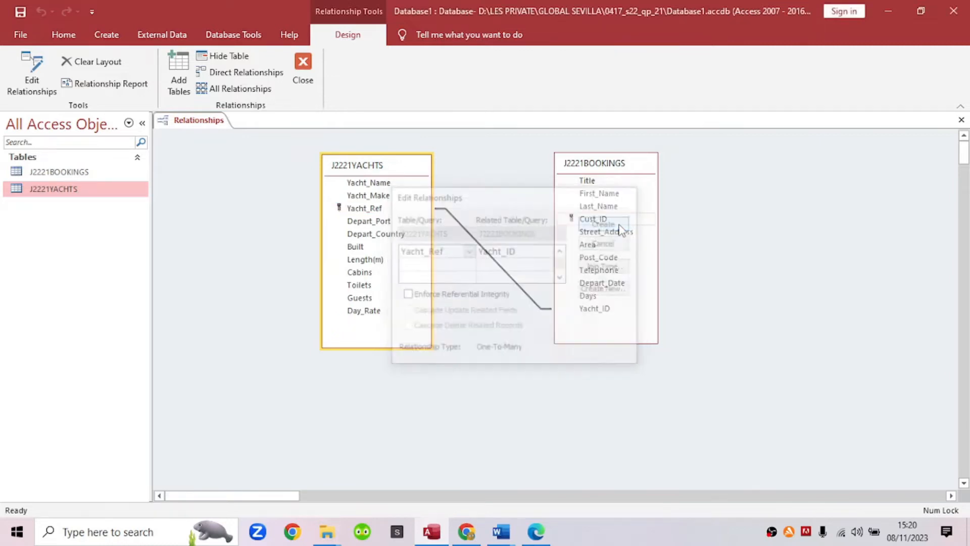
{"action": "mouse_move", "coordinate": [625, 167]}
{"action": "left_mouse_down"}
{"action": "mouse_move", "coordinate": [696, 202]}
{"action": "mouse_move", "coordinate": [687, 193]}
{"action": "left_mouse_up"}
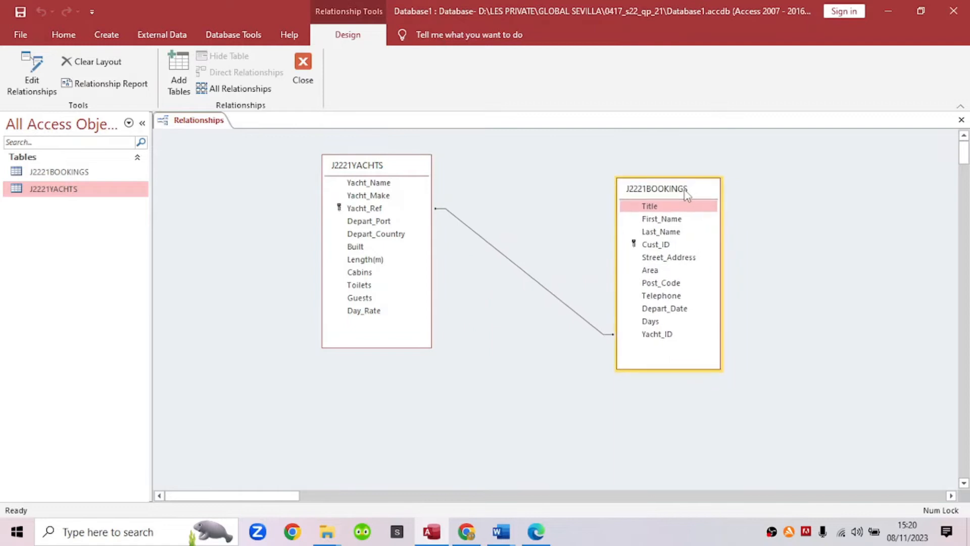
{"action": "left_click", "coordinate": [458, 223]}
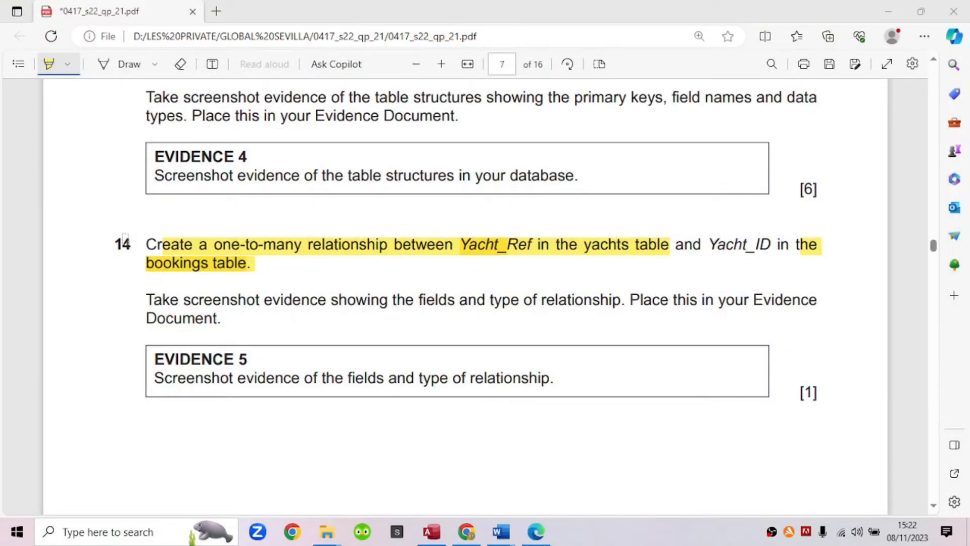
Step: Highlight the question 14 screenshot instruction and the EVIDENCE 5 text in the exam paper in Edge
{"action": "mouse_move", "coordinate": [146, 299]}
{"action": "left_mouse_down"}
{"action": "mouse_move", "coordinate": [338, 316]}
{"action": "mouse_move", "coordinate": [461, 301]}
{"action": "mouse_move", "coordinate": [576, 316]}
{"action": "mouse_move", "coordinate": [781, 318]}
{"action": "mouse_move", "coordinate": [319, 316]}
{"action": "mouse_move", "coordinate": [199, 342]}
{"action": "mouse_move", "coordinate": [266, 364]}
{"action": "left_mouse_up"}
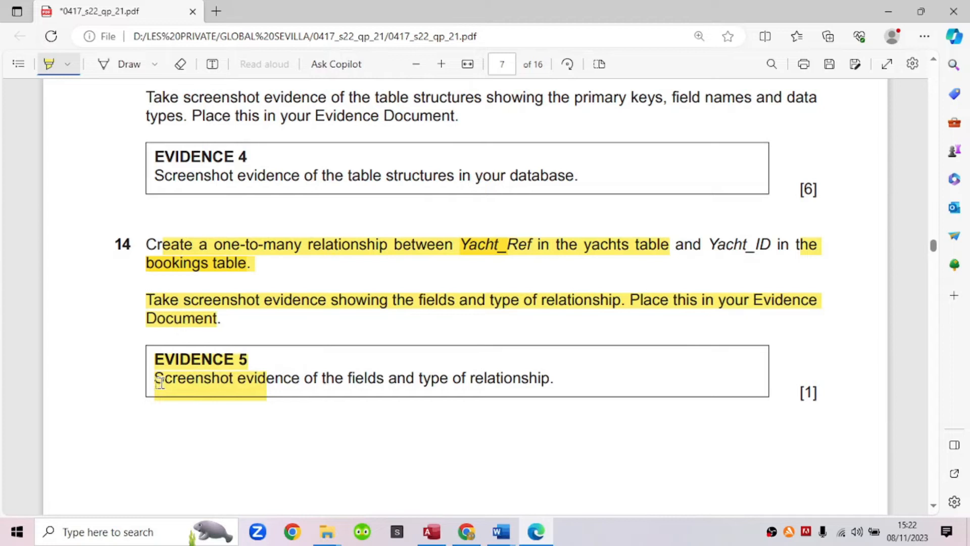
{"action": "left_click_drag", "start_coordinate": [316, 382], "coordinate": [556, 396]}
Step: Move the J2221BOOKINGS table closer to J2221YACHTS and level with it in the Access relationship diagram
{"action": "left_click", "coordinate": [432, 532]}
{"action": "left_click_drag", "start_coordinate": [678, 193], "coordinate": [579, 173]}
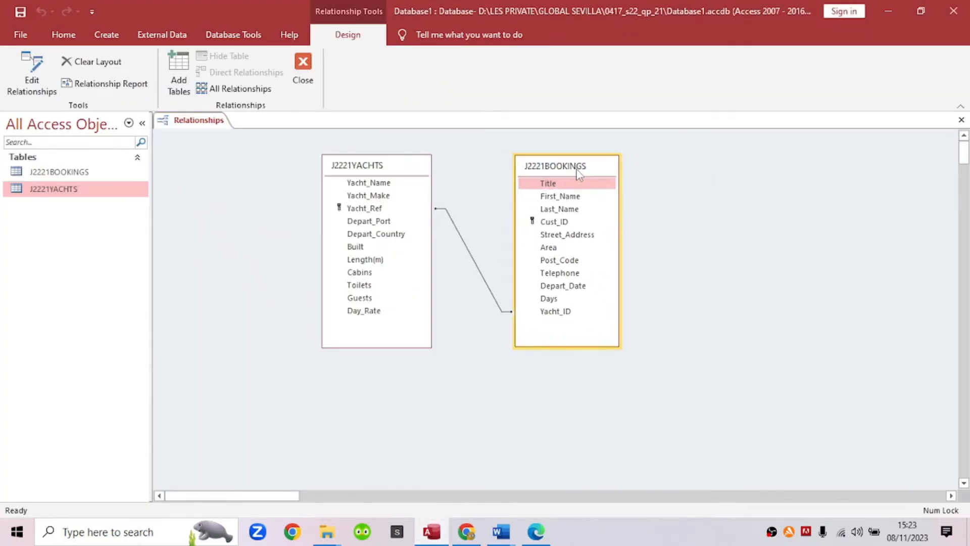
Step: Move the J2221YACHTS and J2221BOOKINGS tables up and slightly closer together in the Relationships layout
{"action": "left_click_drag", "start_coordinate": [408, 172], "coordinate": [400, 151]}
{"action": "left_click_drag", "start_coordinate": [541, 172], "coordinate": [517, 150]}
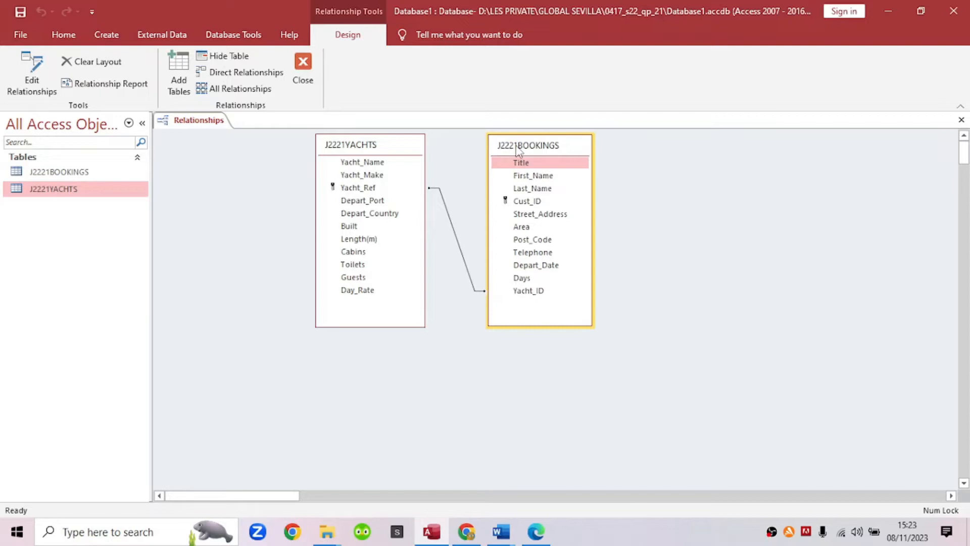
{"action": "left_click", "coordinate": [464, 264]}
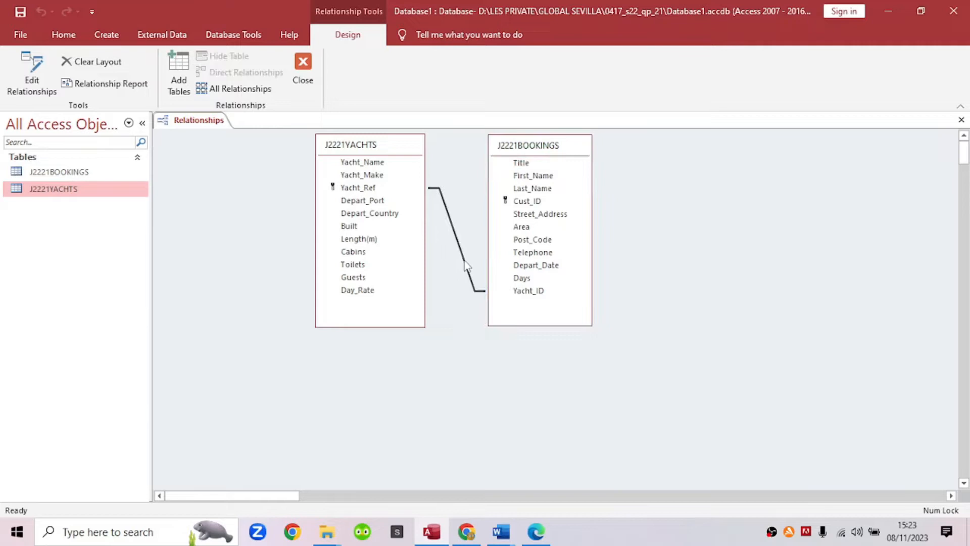
{"action": "double_click", "coordinate": [464, 258]}
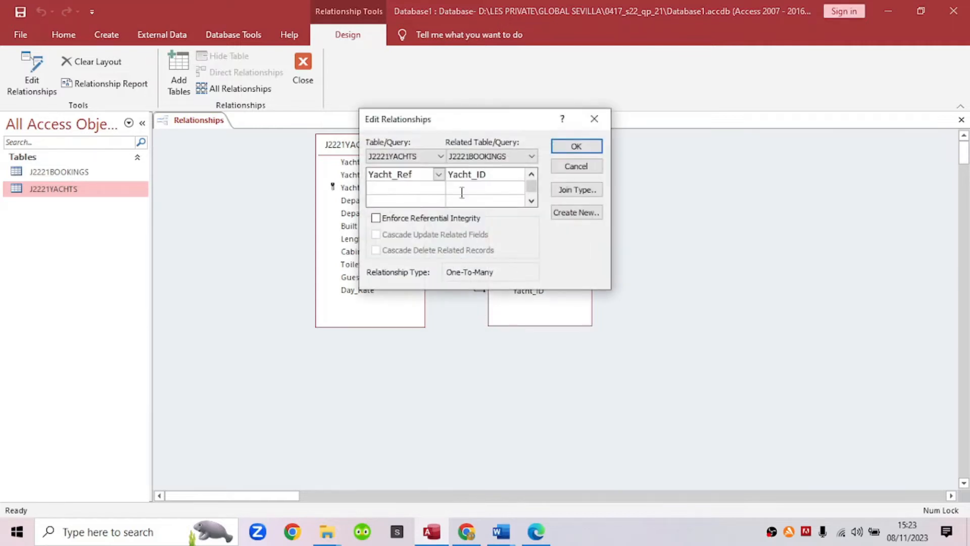
{"action": "left_click_drag", "start_coordinate": [470, 121], "coordinate": [724, 160]}
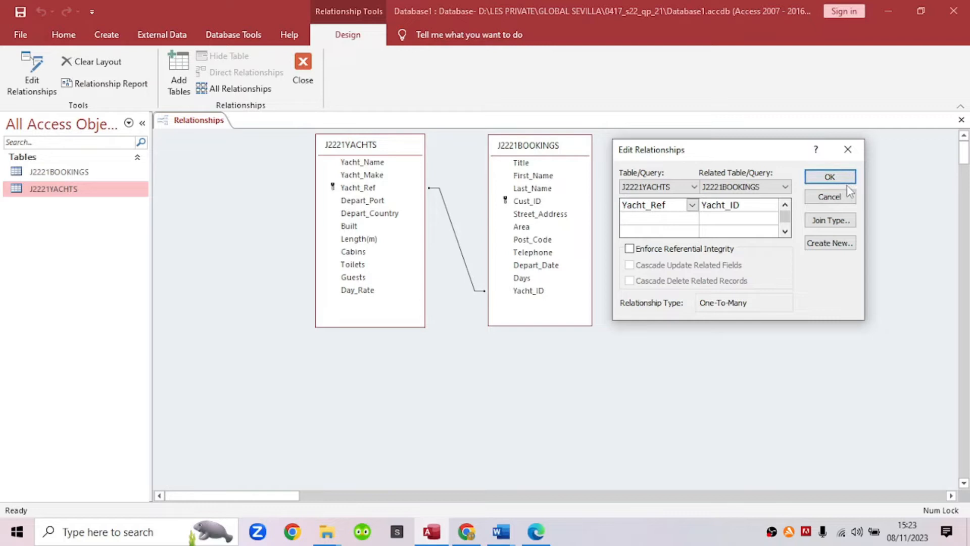
{"action": "left_click", "coordinate": [834, 197]}
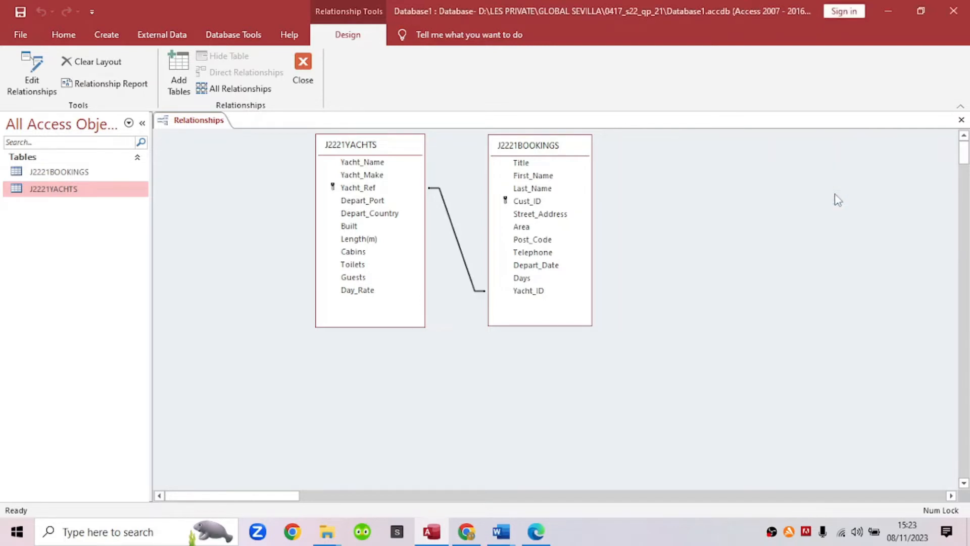
Step: Open the Edit Relationships dialog for the Yacht_Ref to Yacht_ID link and place it beside the J2221BOOKINGS table
{"action": "left_click", "coordinate": [29, 81]}
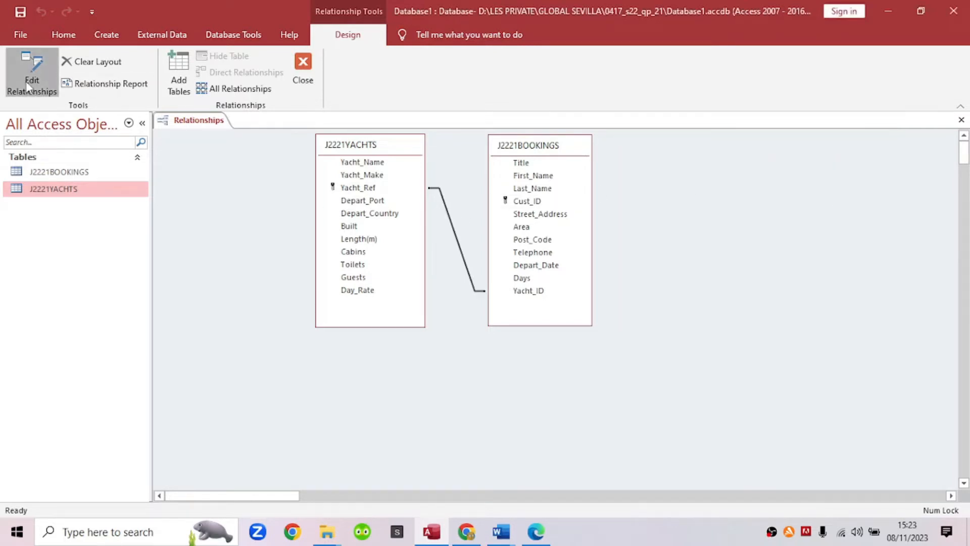
{"action": "left_click_drag", "start_coordinate": [459, 133], "coordinate": [714, 152]}
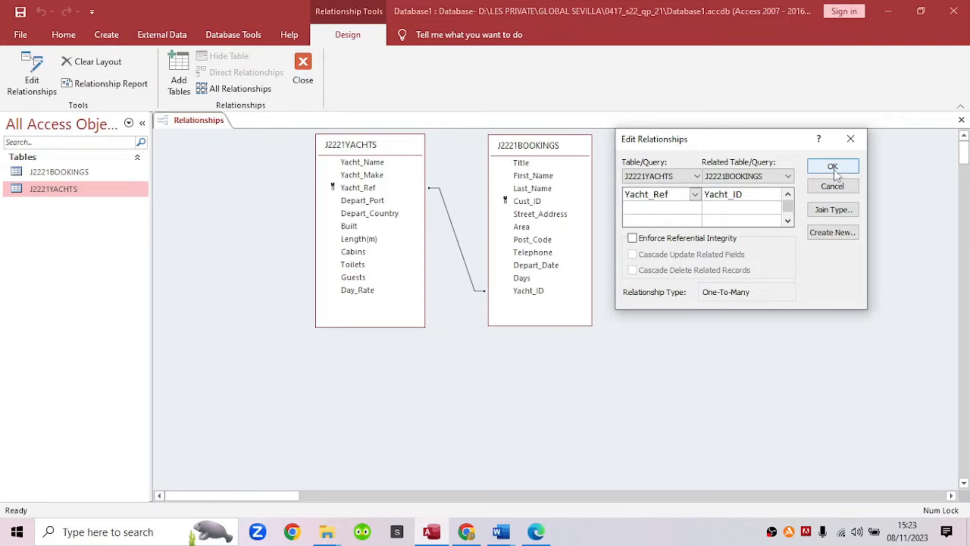
{"action": "left_click_drag", "start_coordinate": [735, 147], "coordinate": [734, 160]}
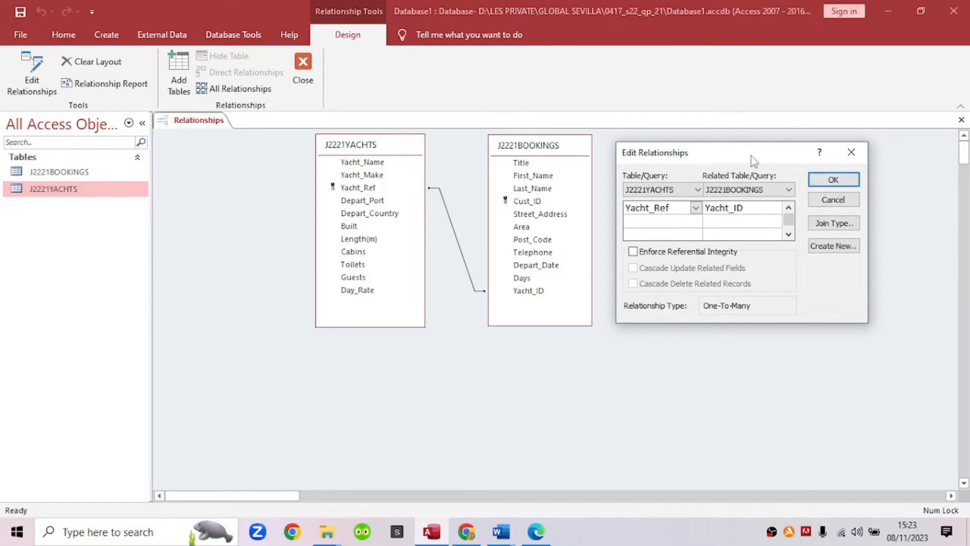
{"action": "left_click_drag", "start_coordinate": [751, 156], "coordinate": [748, 153]}
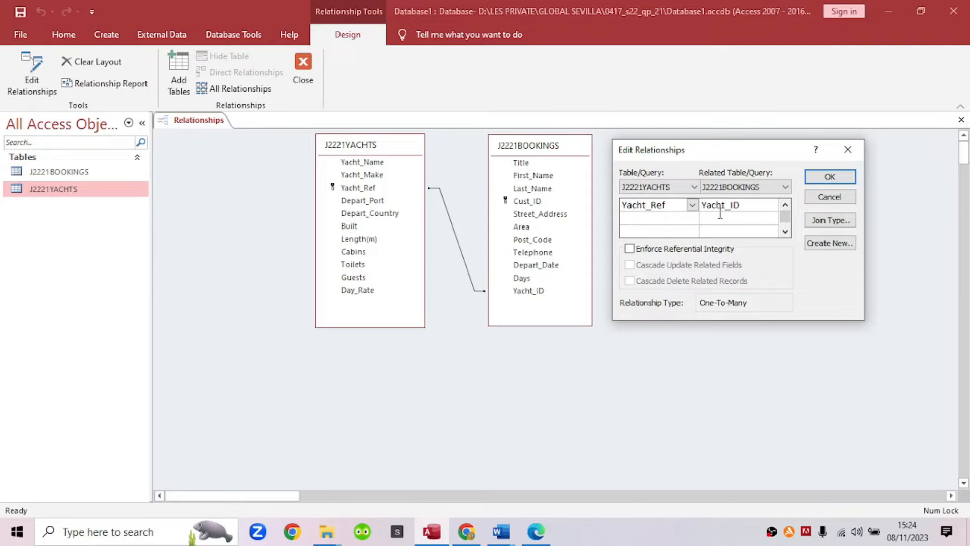
Step: Capture the Edit Relationships dialog, check question 14 in the exam PDF, and paste the capture under Step 14 - EVIDENCE 5 in J2221EVIDENCE in Word
{"action": "key", "text": "Tab"}
{"action": "left_click", "coordinate": [500, 531]}
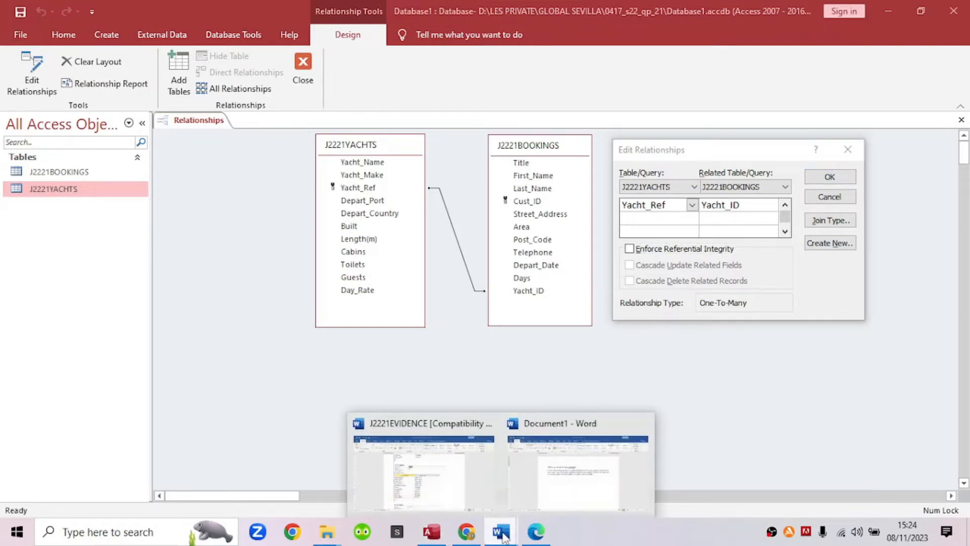
{"action": "left_click", "coordinate": [461, 488]}
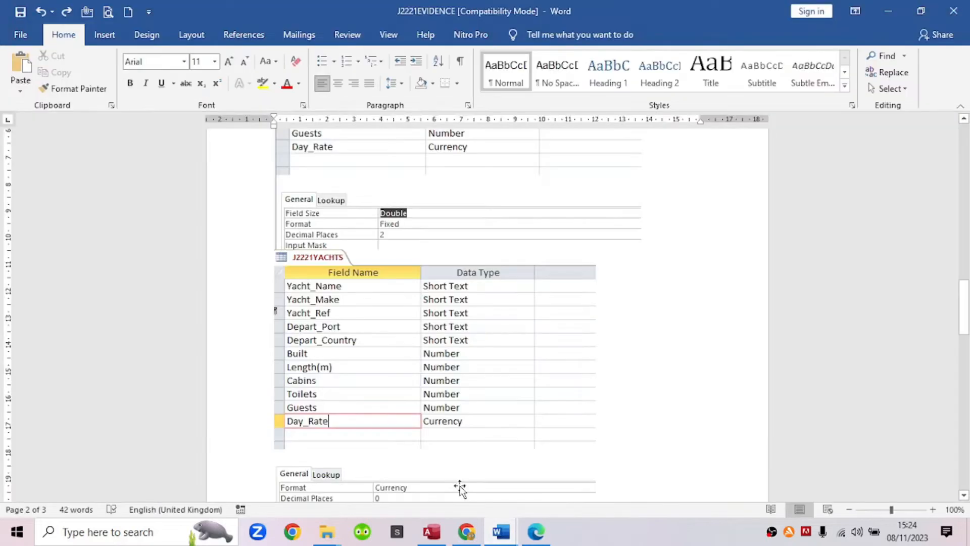
{"action": "scroll", "coordinate": [569, 442], "scroll_direction": "down", "scroll_amount": 15}
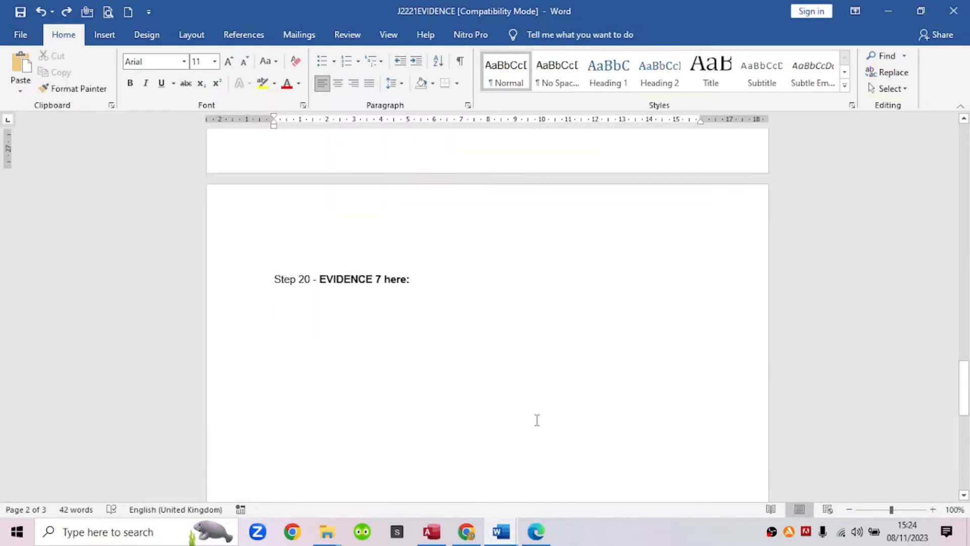
{"action": "scroll", "coordinate": [394, 322], "scroll_direction": "up", "scroll_amount": 7}
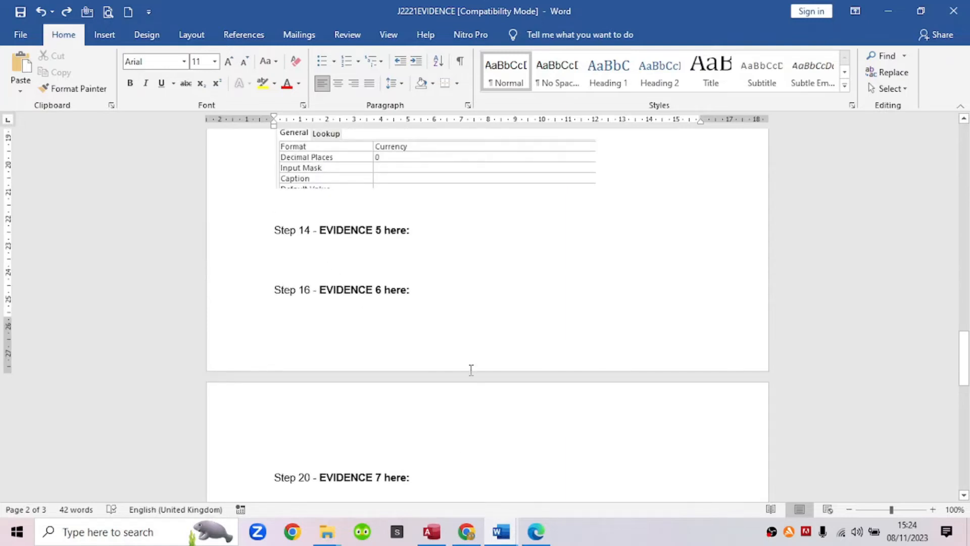
{"action": "left_click", "coordinate": [535, 531]}
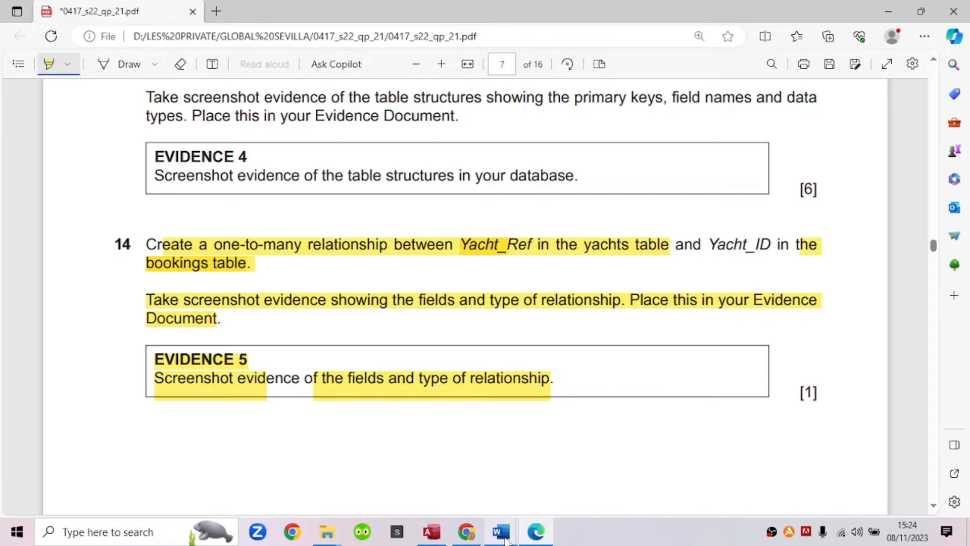
{"action": "mouse_move", "coordinate": [505, 538]}
{"action": "left_click", "coordinate": [455, 502]}
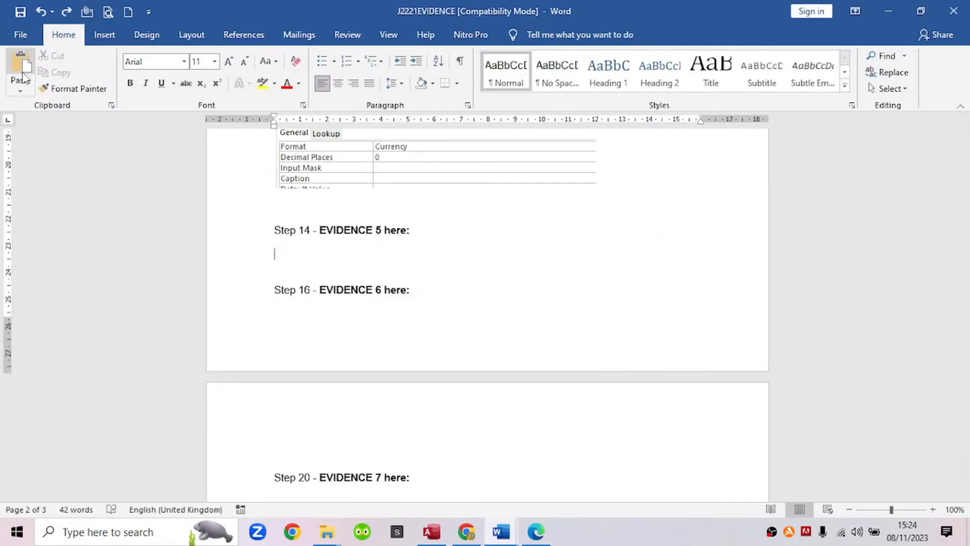
{"action": "left_click", "coordinate": [22, 76]}
{"action": "scroll", "coordinate": [343, 286], "scroll_direction": "up", "scroll_amount": 4}
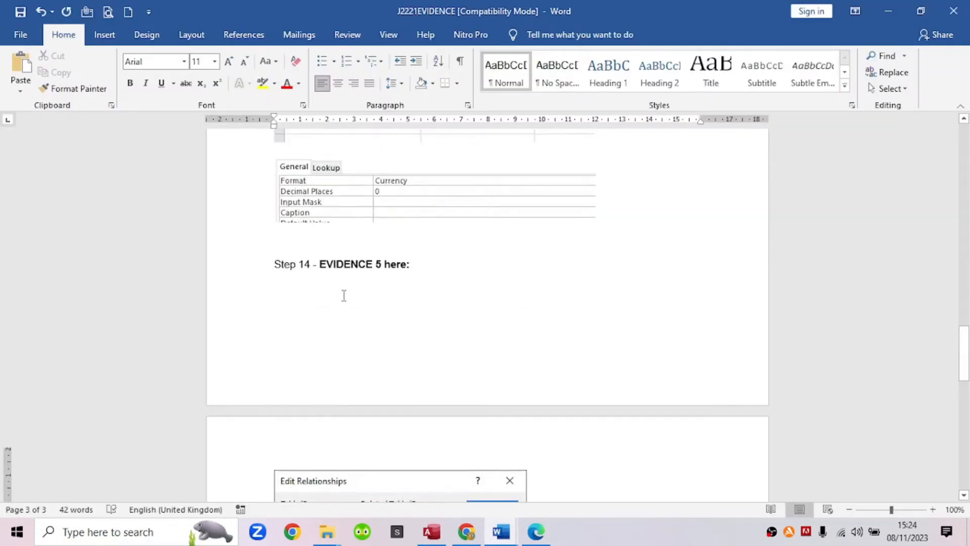
{"action": "scroll", "coordinate": [342, 292], "scroll_direction": "down", "scroll_amount": 10}
{"action": "scroll", "coordinate": [390, 406], "scroll_direction": "up", "scroll_amount": 6}
{"action": "scroll", "coordinate": [389, 410], "scroll_direction": "up", "scroll_amount": 4}
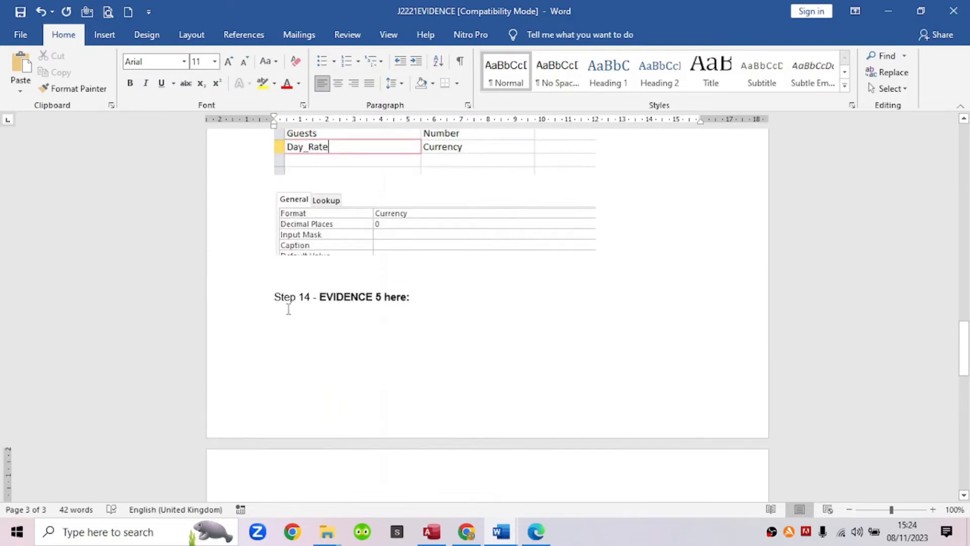
Step: Insert blank lines before the Step 14 - EVIDENCE 5 heading so that it starts on the same page as its picture
{"action": "left_click", "coordinate": [277, 302]}
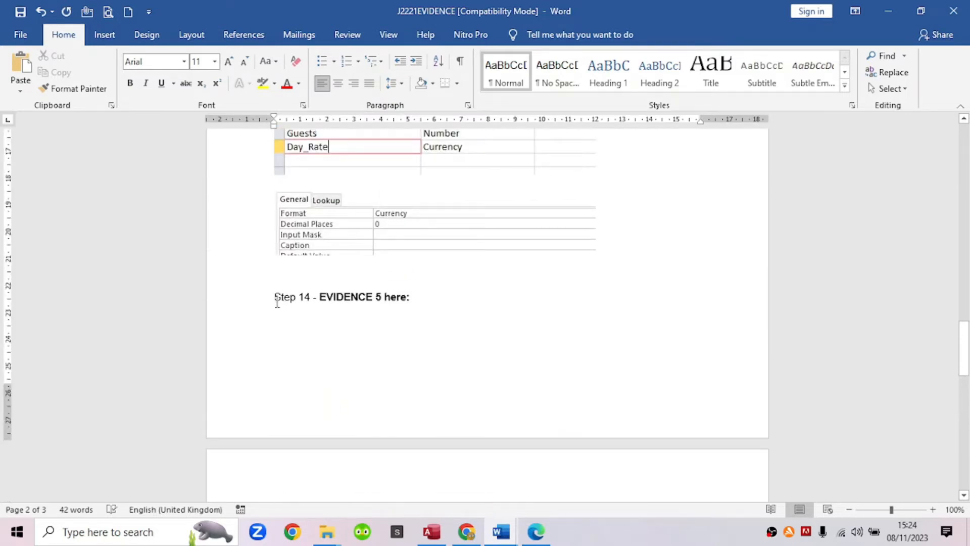
{"action": "key", "text": "Return"}
{"action": "key", "text": "Return"}
{"action": "key", "text": "Return"}
{"action": "key", "text": "Return"}
{"action": "key", "text": "Return"}
{"action": "key", "text": "Return"}
{"action": "key", "text": "Return"}
{"action": "key", "text": "Return"}
{"action": "key", "text": "Return"}
{"action": "key", "text": "Return"}
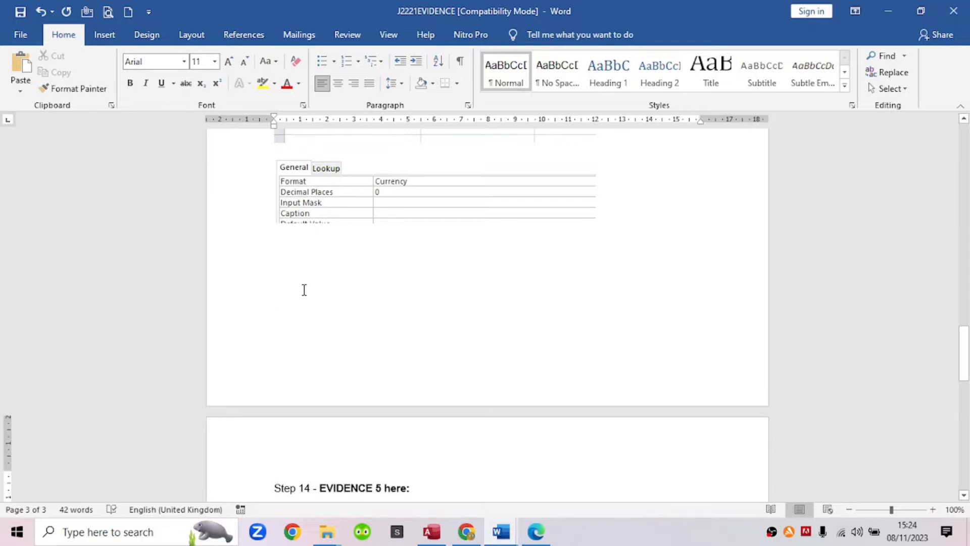
{"action": "scroll", "coordinate": [304, 289], "scroll_direction": "down", "scroll_amount": 4}
{"action": "scroll", "coordinate": [331, 292], "scroll_direction": "up", "scroll_amount": 4}
{"action": "scroll", "coordinate": [331, 292], "scroll_direction": "down", "scroll_amount": 5}
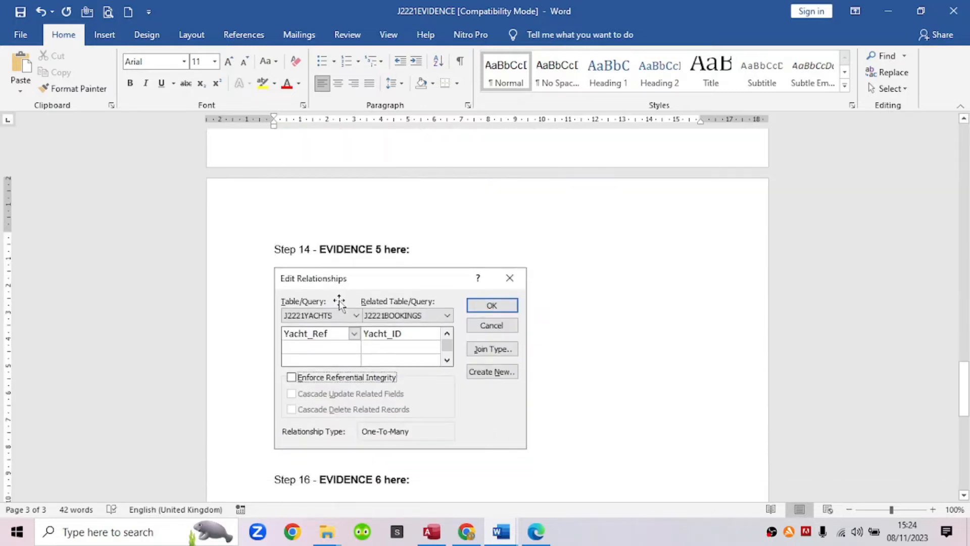
{"action": "scroll", "coordinate": [408, 380], "scroll_direction": "down", "scroll_amount": 4}
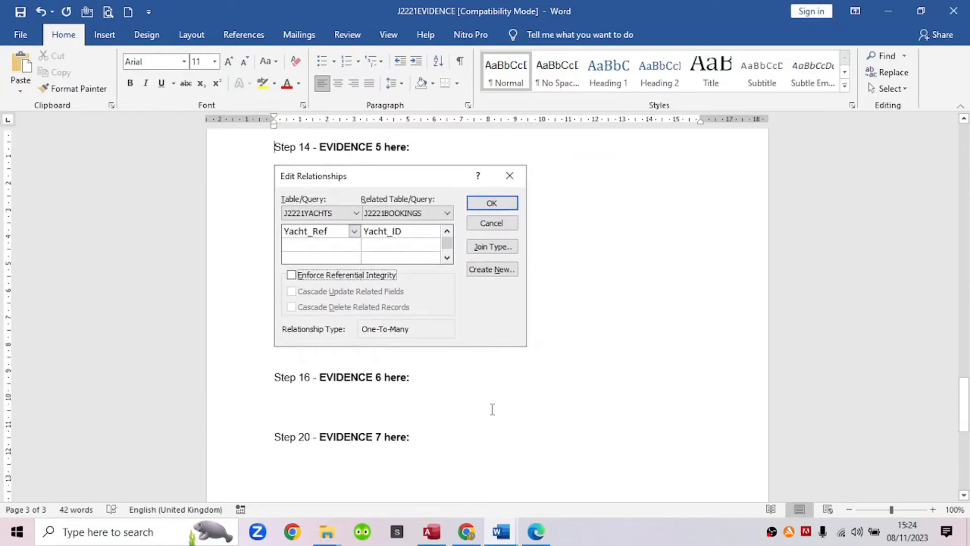
Step: Try to capture the relationship diagram again in Access and paste it below the Evidence 5 picture in Word
{"action": "left_click", "coordinate": [431, 531]}
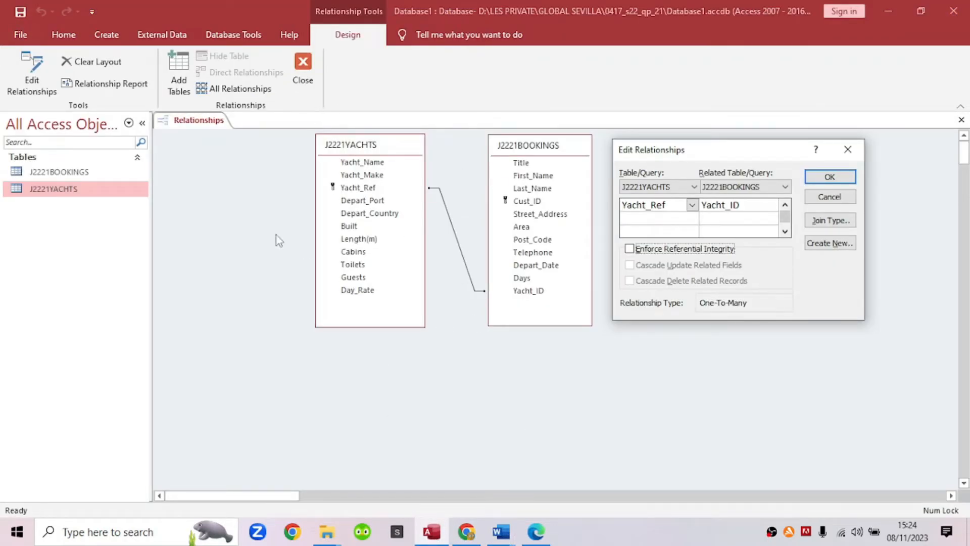
{"action": "key", "text": "super+shift+s"}
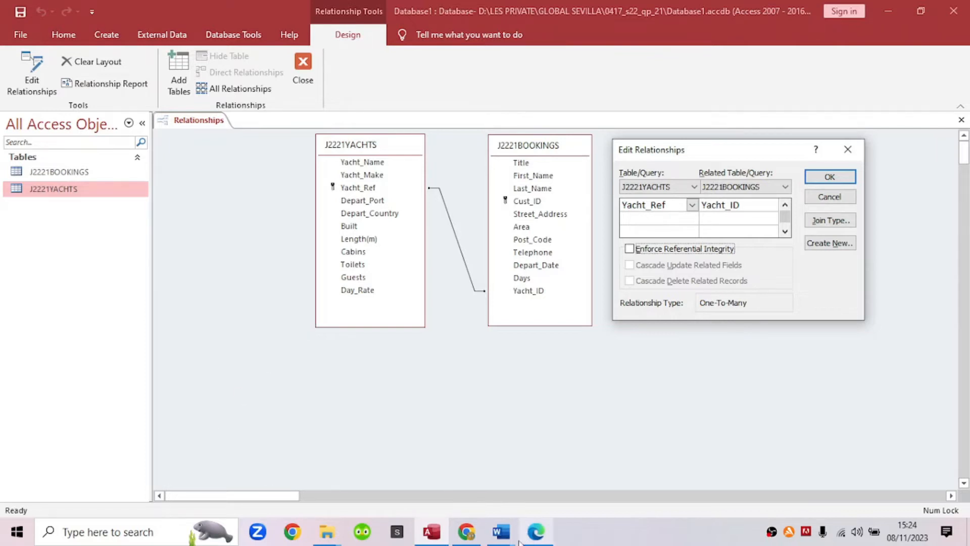
{"action": "left_click", "coordinate": [500, 531]}
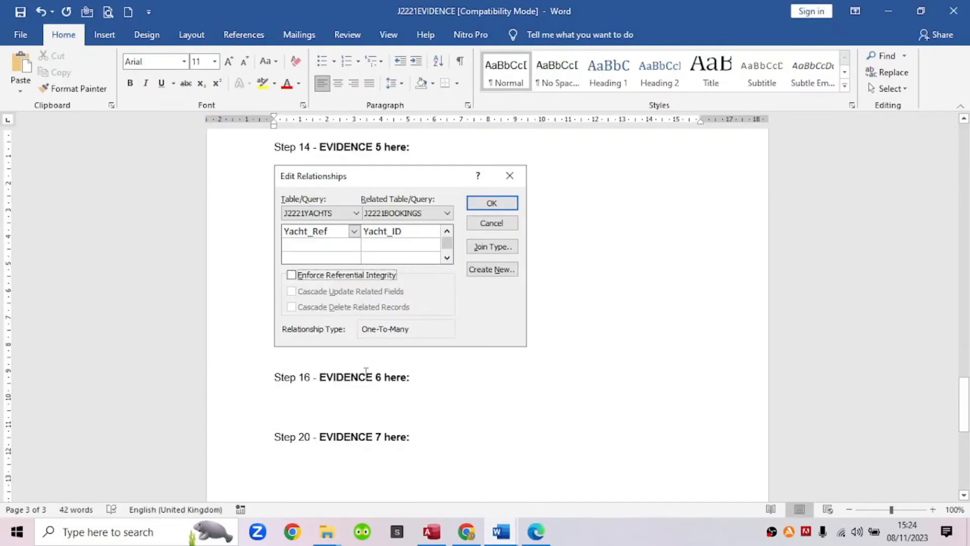
{"action": "left_click", "coordinate": [323, 349]}
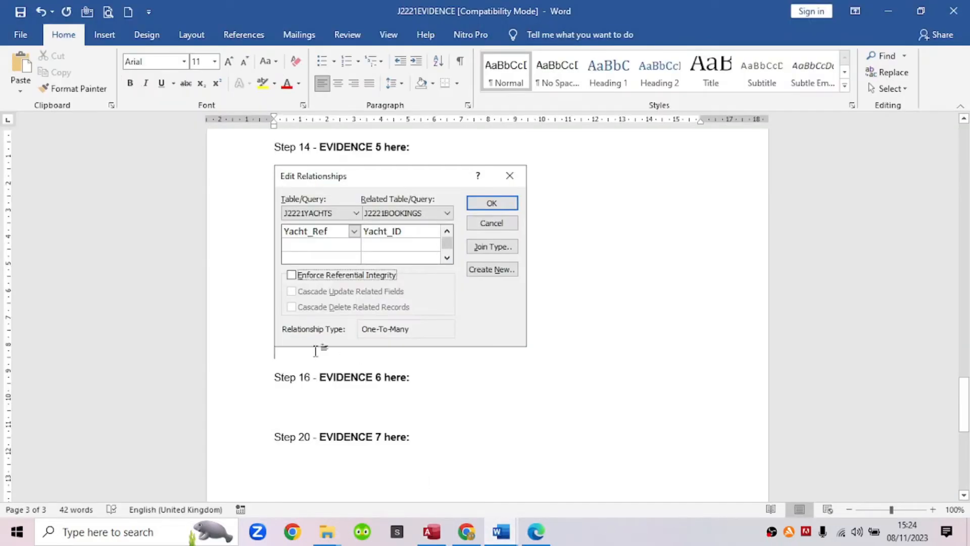
{"action": "left_click", "coordinate": [29, 71]}
{"action": "left_click", "coordinate": [403, 325]}
{"action": "key", "text": "Delete"}
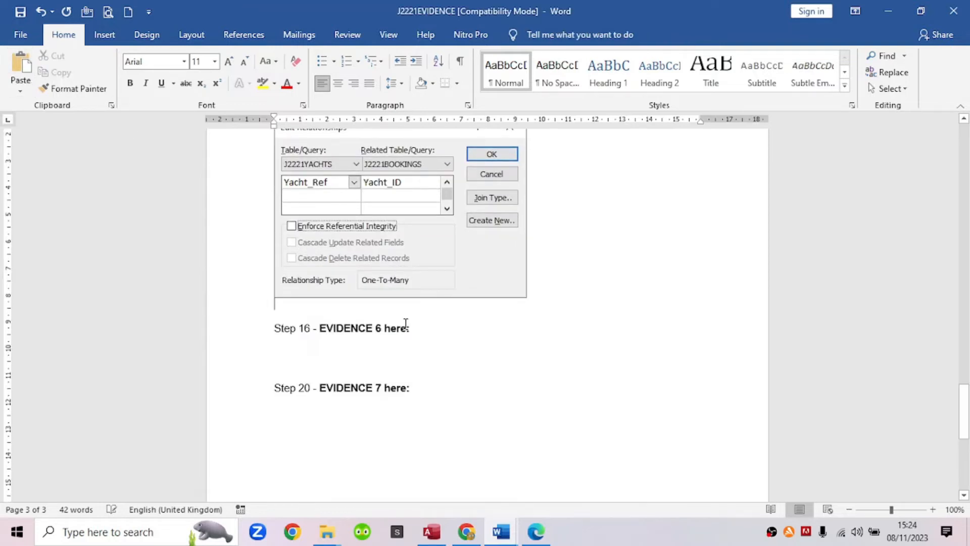
{"action": "scroll", "coordinate": [406, 324], "scroll_direction": "up", "scroll_amount": 5}
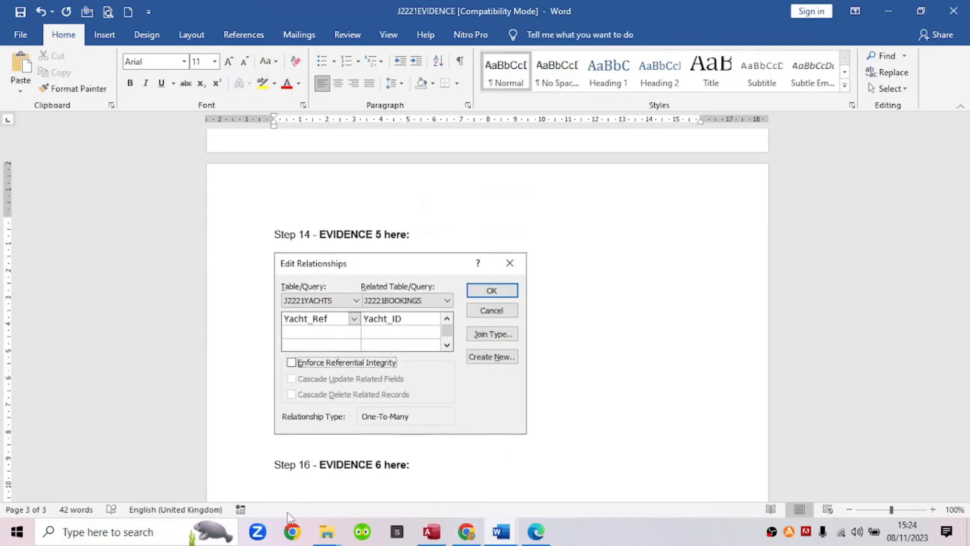
Step: Switch to Access and use Snipping Tool to snip both related tables together with the Edit Relationships dialog
{"action": "left_click", "coordinate": [531, 540]}
{"action": "left_click", "coordinate": [444, 539]}
{"action": "left_click", "coordinate": [172, 539]}
{"action": "type", "text": "sn"}
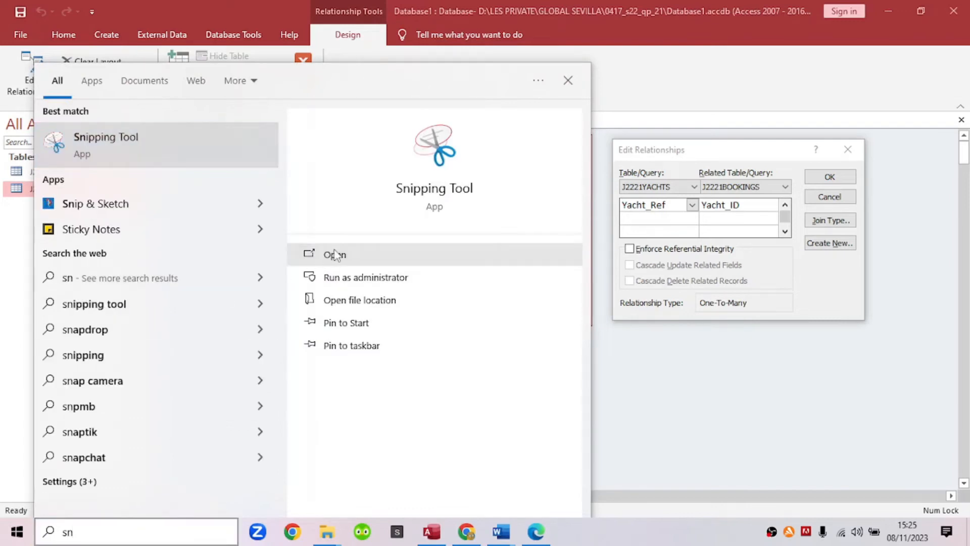
{"action": "left_click", "coordinate": [336, 255]}
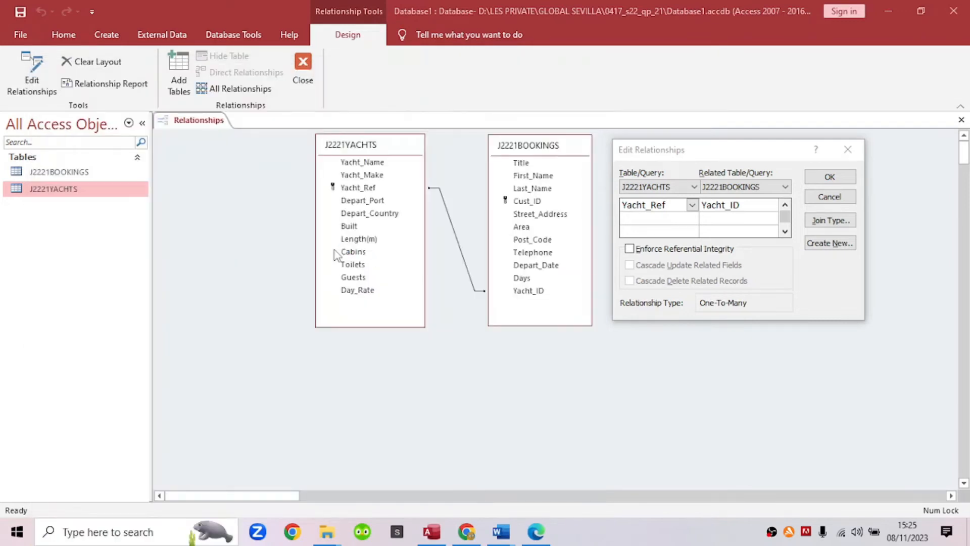
{"action": "left_click_drag", "start_coordinate": [641, 72], "coordinate": [558, 26]}
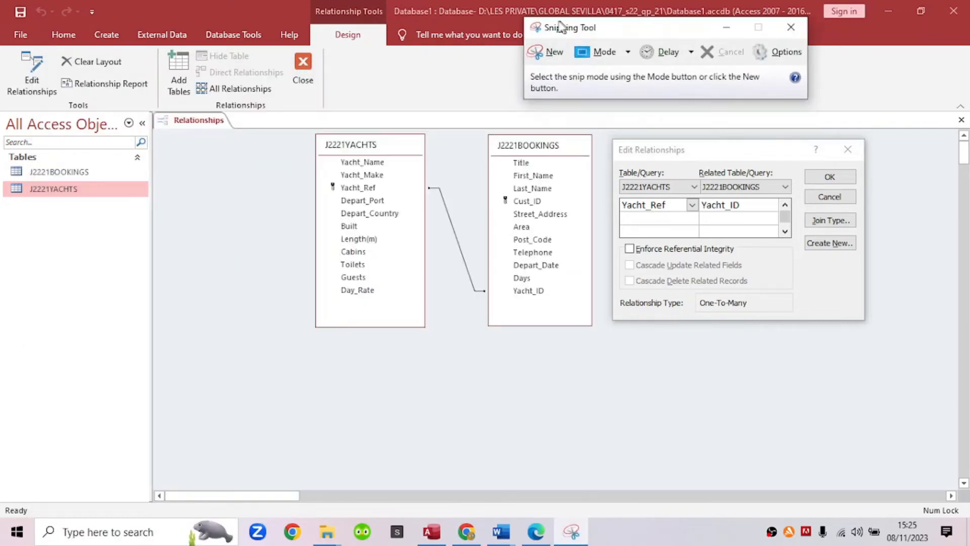
{"action": "left_click", "coordinate": [545, 55]}
{"action": "left_click_drag", "start_coordinate": [304, 132], "coordinate": [885, 332]}
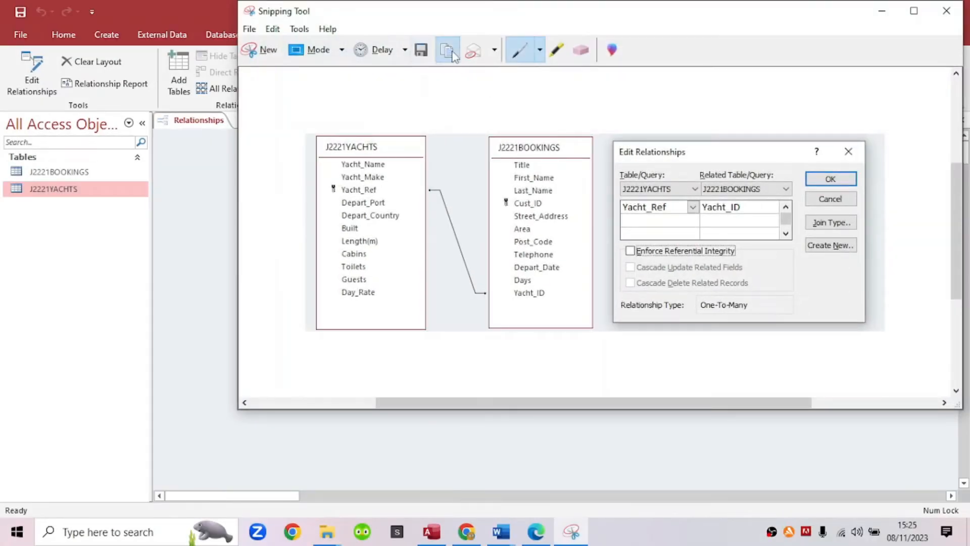
Step: Replace the Evidence 5 picture in the J2221EVIDENCE Word document with the snip of the tables and Edit Relationships dialog
{"action": "left_click", "coordinate": [500, 531]}
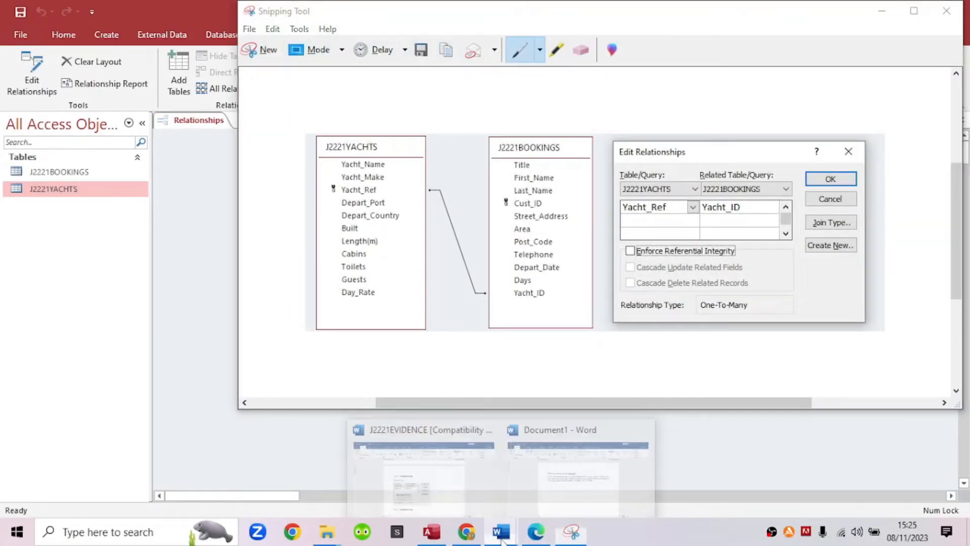
{"action": "left_click", "coordinate": [483, 490]}
{"action": "left_click", "coordinate": [394, 401]}
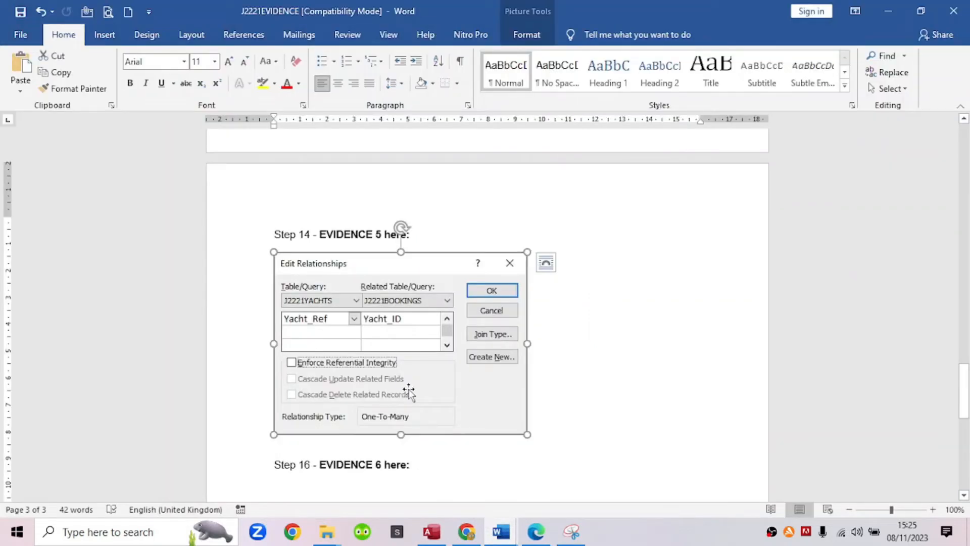
{"action": "key", "text": "Delete"}
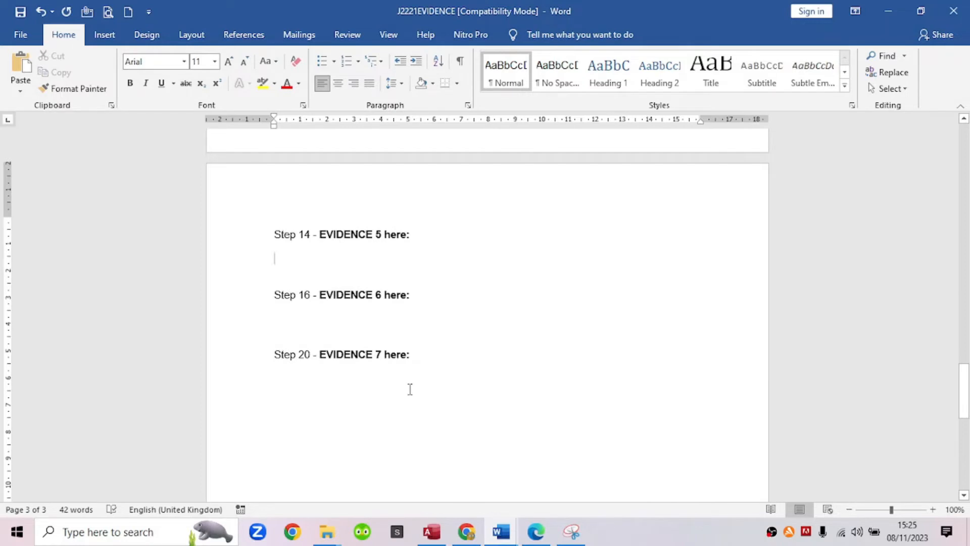
{"action": "key", "text": "ctrl+v"}
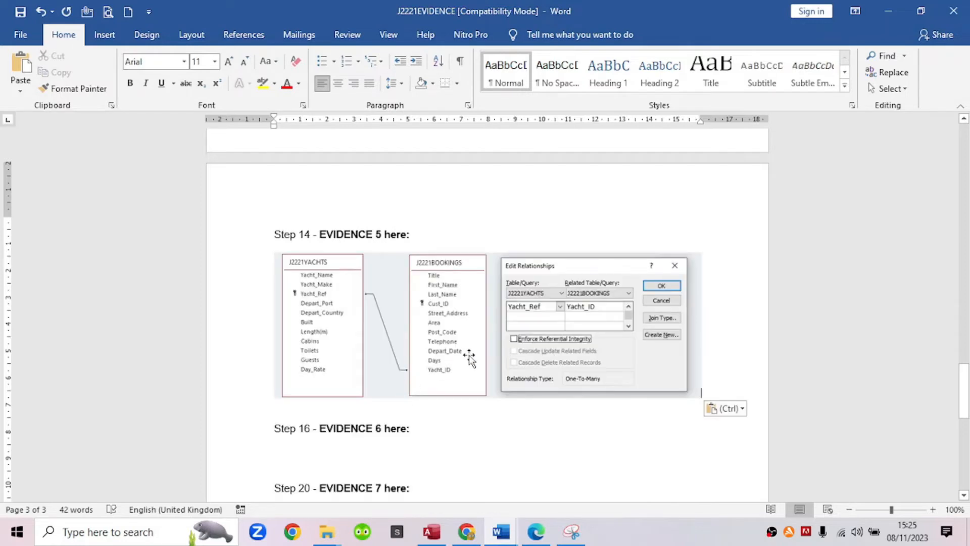
Step: Switch to the 0417_s22_qp_21 question paper in Edge and read the task 15 details for the new bookings record
{"action": "left_click", "coordinate": [568, 347]}
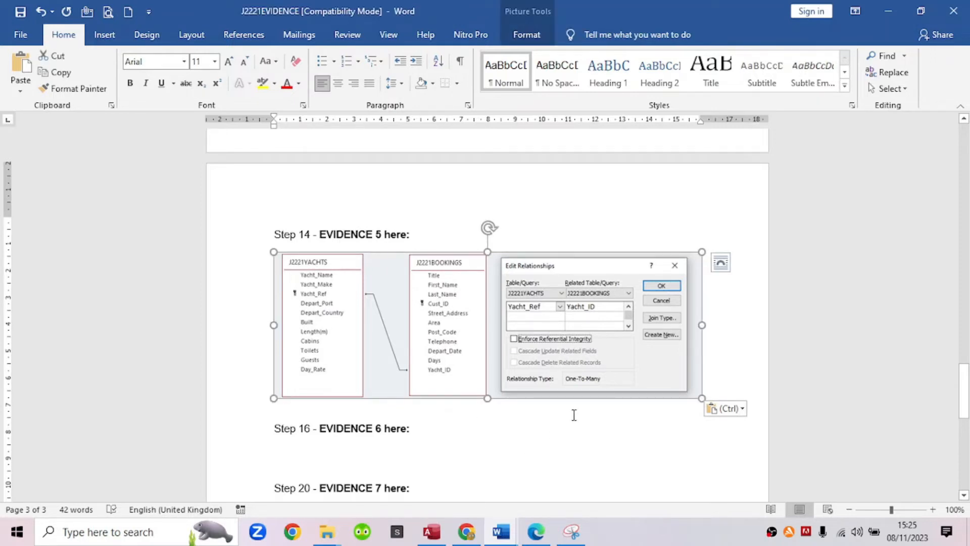
{"action": "left_click", "coordinate": [536, 533]}
{"action": "scroll", "coordinate": [499, 360], "scroll_direction": "down", "scroll_amount": 6}
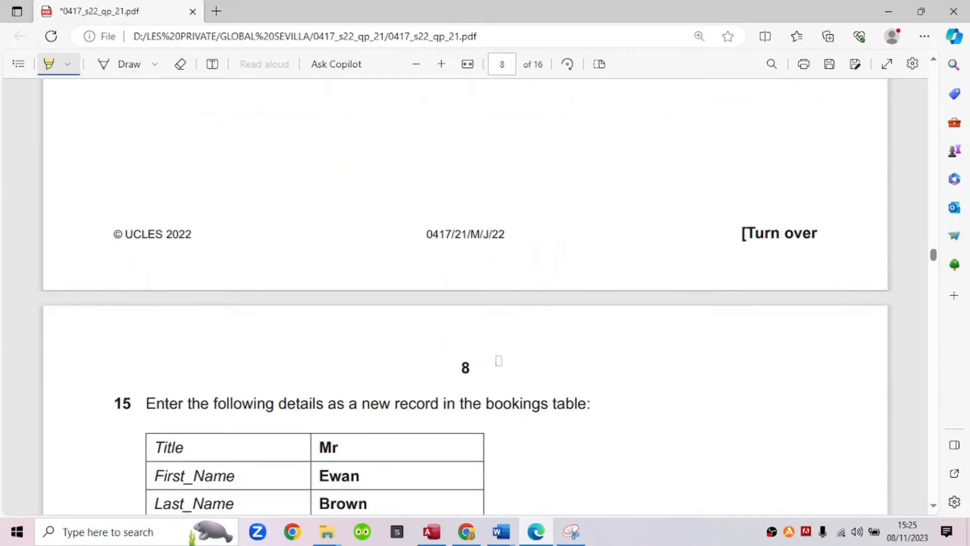
{"action": "scroll", "coordinate": [498, 360], "scroll_direction": "down", "scroll_amount": 4}
{"action": "scroll", "coordinate": [498, 361], "scroll_direction": "down", "scroll_amount": 3}
{"action": "scroll", "coordinate": [498, 360], "scroll_direction": "up", "scroll_amount": 7}
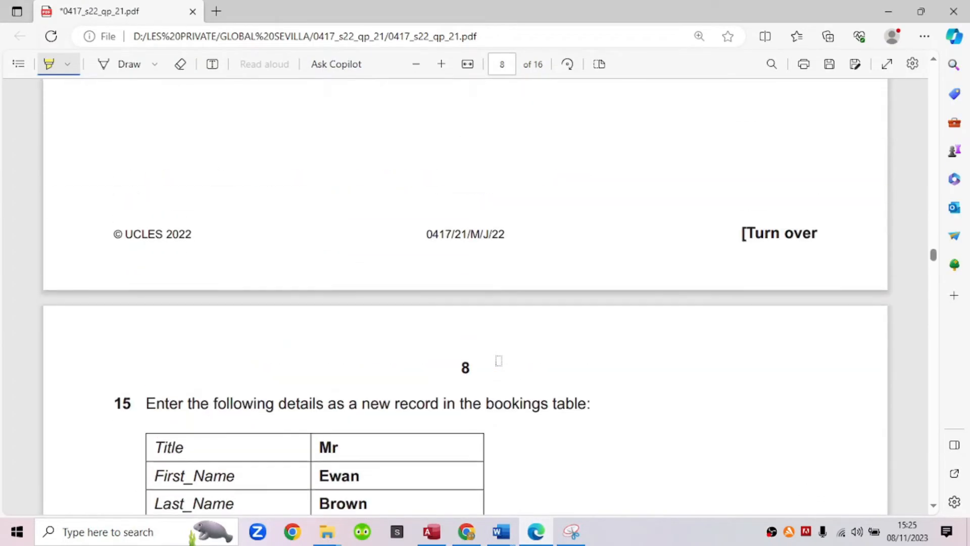
{"action": "scroll", "coordinate": [498, 361], "scroll_direction": "down", "scroll_amount": 3}
{"action": "scroll", "coordinate": [245, 288], "scroll_direction": "down", "scroll_amount": 3}
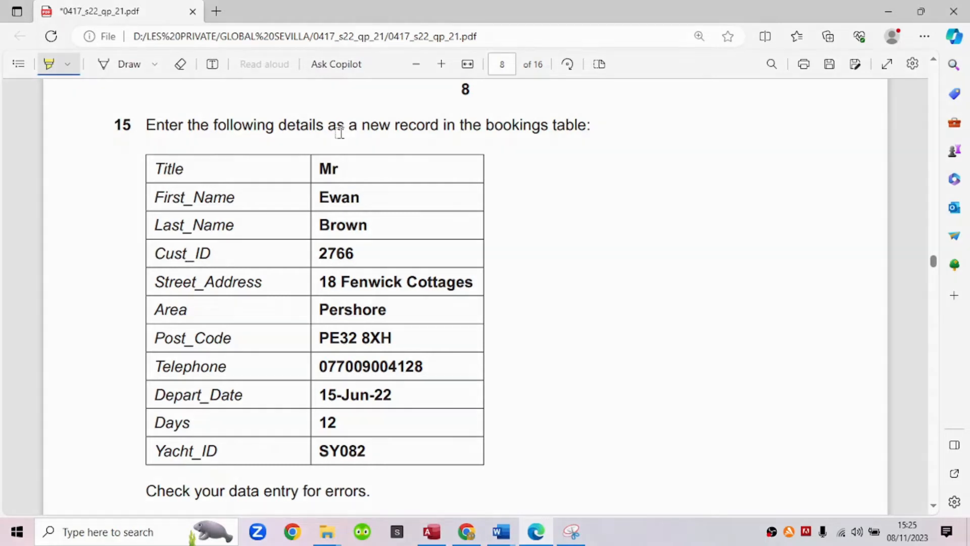
Step: Highlight the words "the bookings table" in the task 15 instruction of the question paper
{"action": "left_click", "coordinate": [432, 531]}
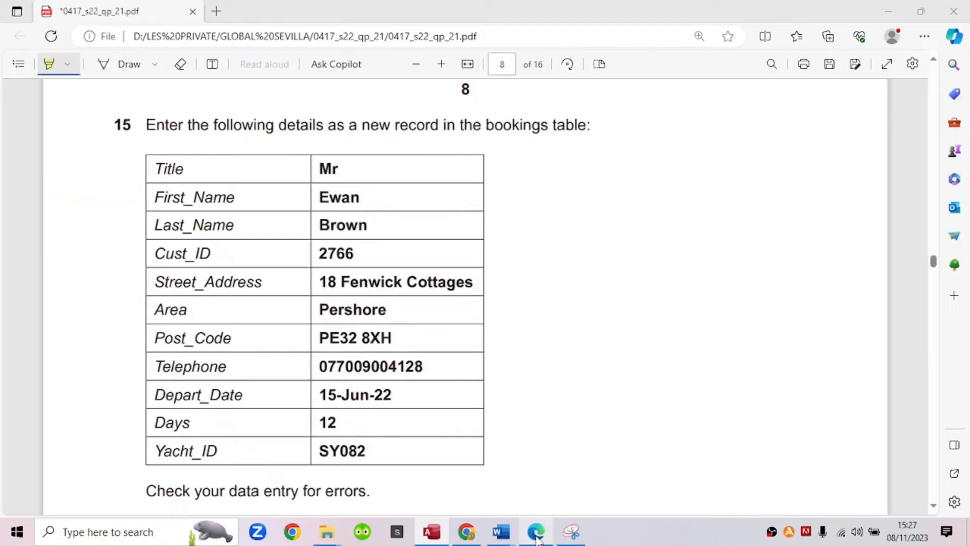
{"action": "left_click", "coordinate": [536, 532]}
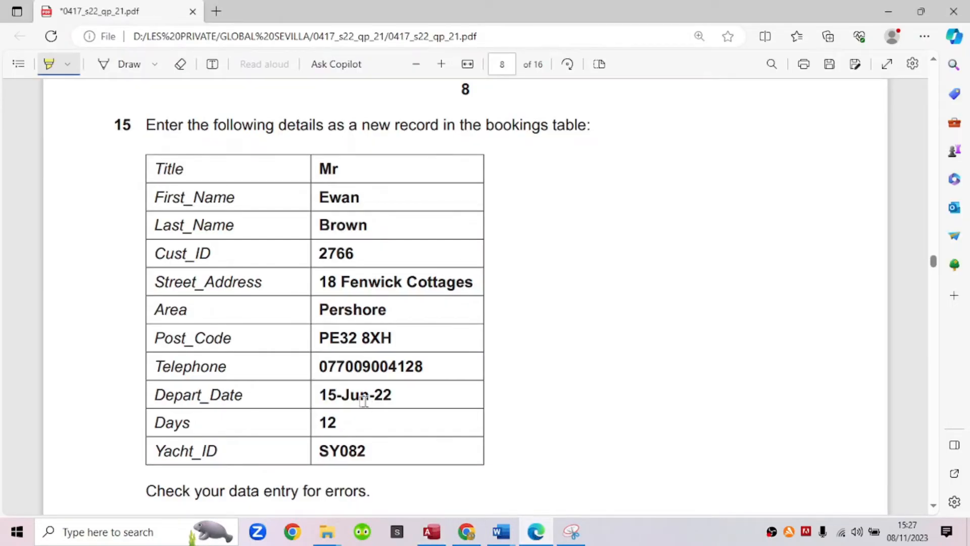
{"action": "scroll", "coordinate": [363, 401], "scroll_direction": "down", "scroll_amount": 2}
{"action": "scroll", "coordinate": [363, 401], "scroll_direction": "up", "scroll_amount": 1}
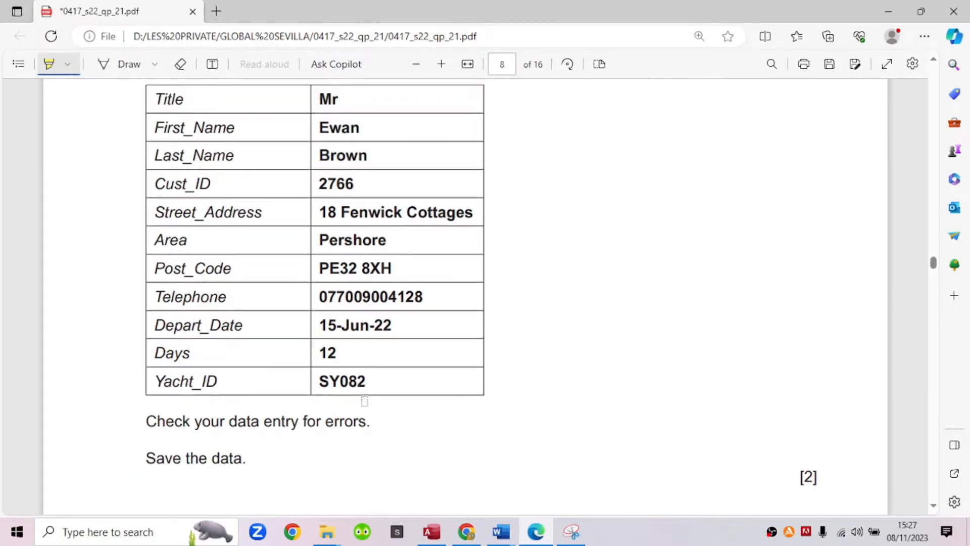
{"action": "scroll", "coordinate": [364, 400], "scroll_direction": "up", "scroll_amount": 4}
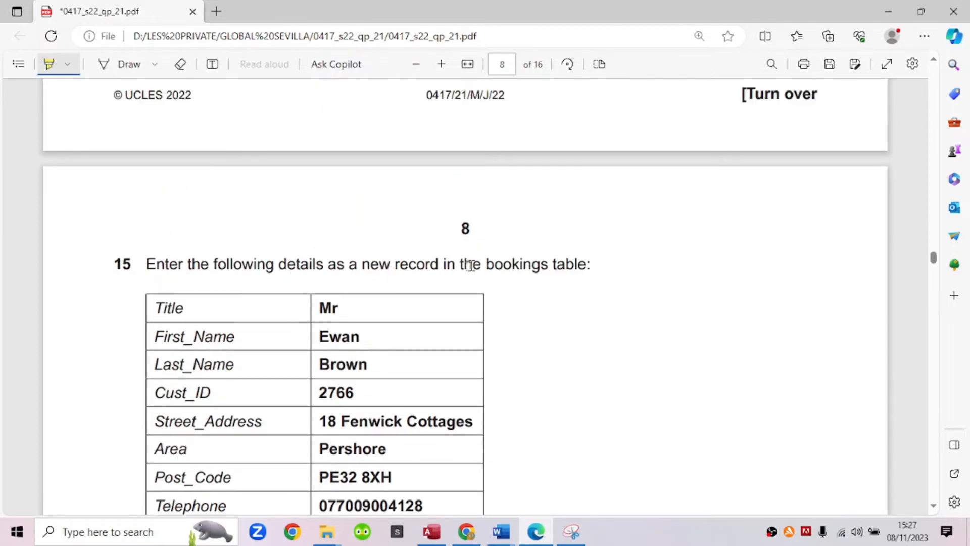
{"action": "left_click_drag", "start_coordinate": [465, 264], "coordinate": [586, 265]}
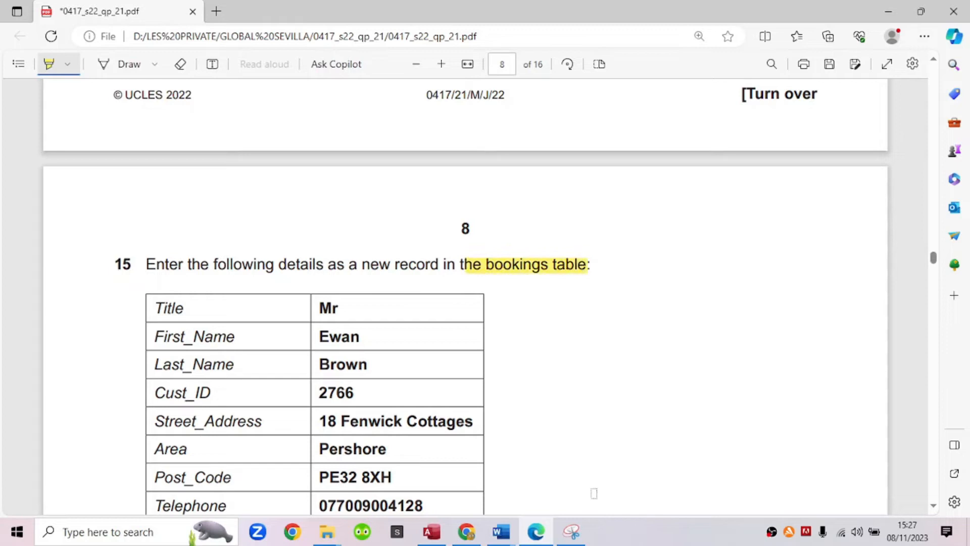
{"action": "scroll", "coordinate": [543, 481], "scroll_direction": "down", "scroll_amount": 3}
Step: Switch to Access, open the J2221BOOKINGS table and go to a new blank record
{"action": "left_click", "coordinate": [431, 531]}
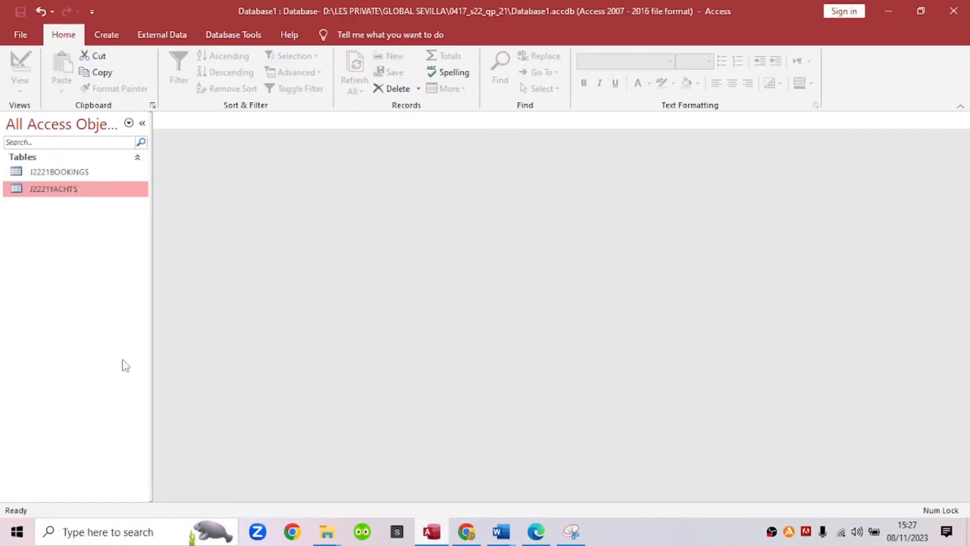
{"action": "left_click", "coordinate": [76, 173]}
{"action": "double_click", "coordinate": [75, 174]}
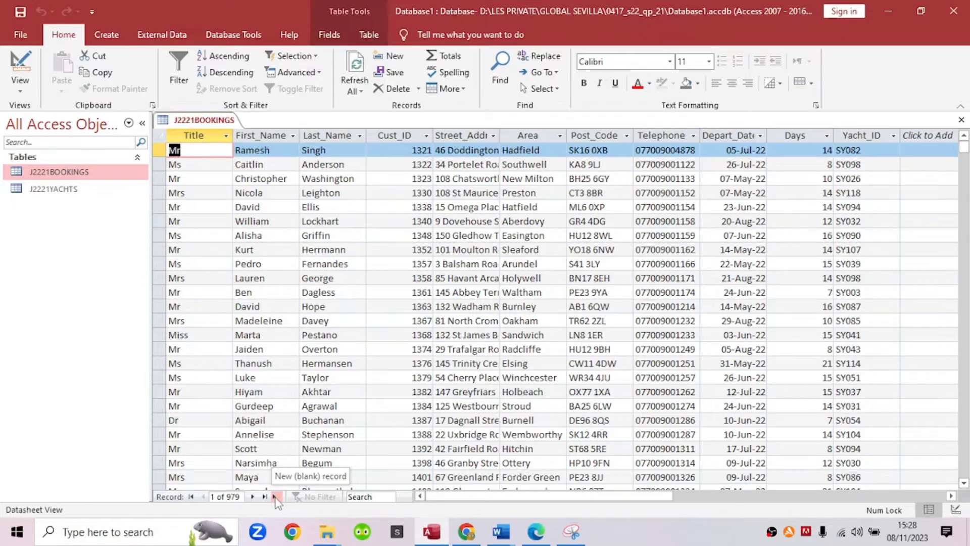
{"action": "left_click", "coordinate": [240, 499]}
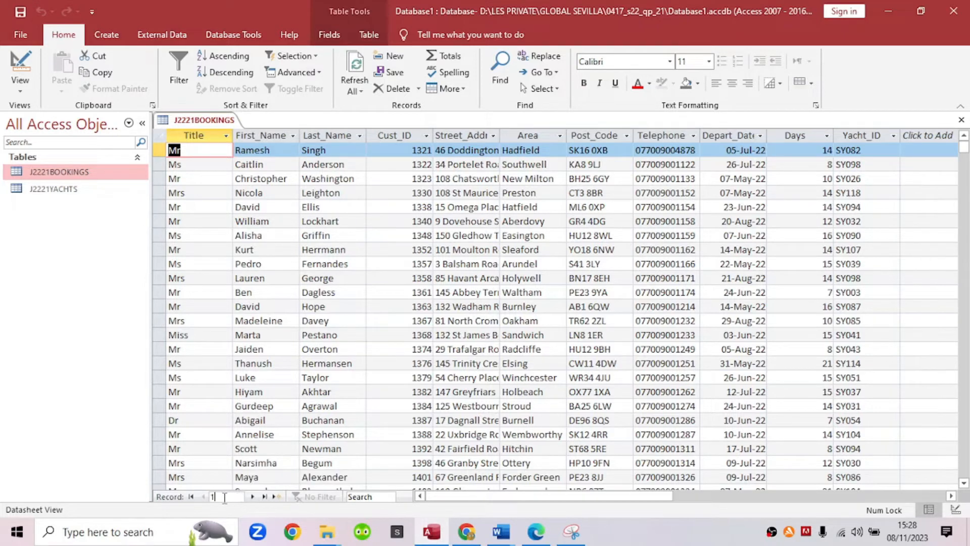
{"action": "left_click", "coordinate": [276, 496]}
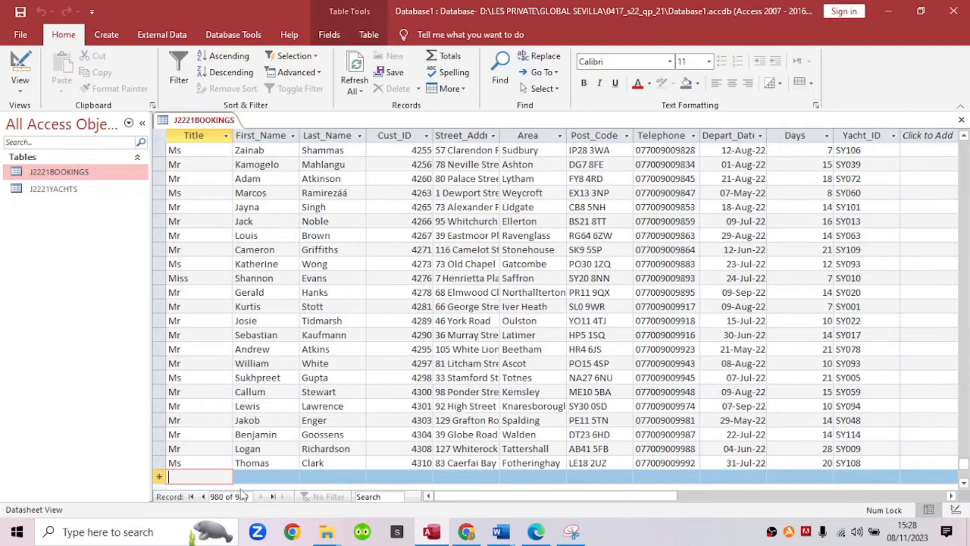
Step: Enter the title Mr and the customer's first and last names from the question paper in the new J2221BOOKINGS record
{"action": "left_click", "coordinate": [537, 532]}
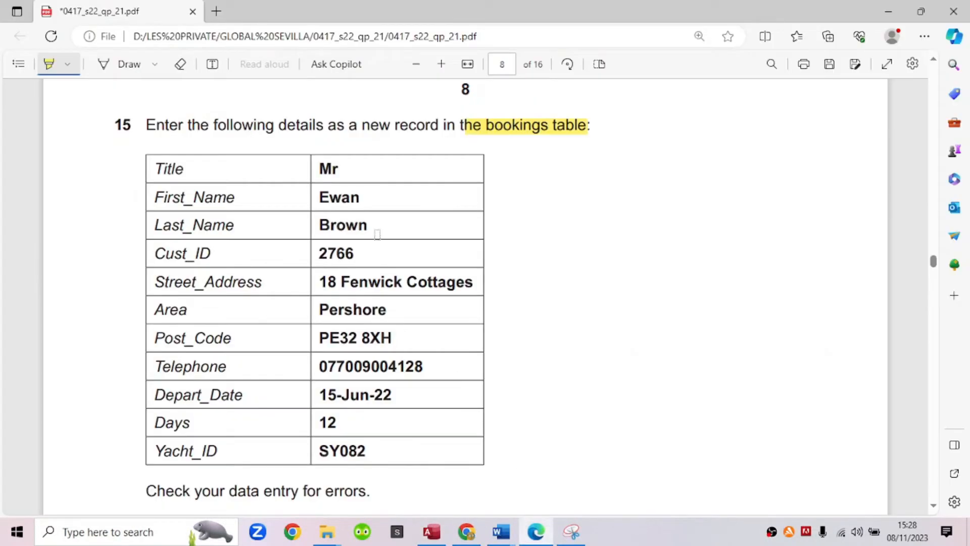
{"action": "left_click", "coordinate": [438, 537]}
{"action": "type", "text": "M"}
{"action": "key", "text": "Tab"}
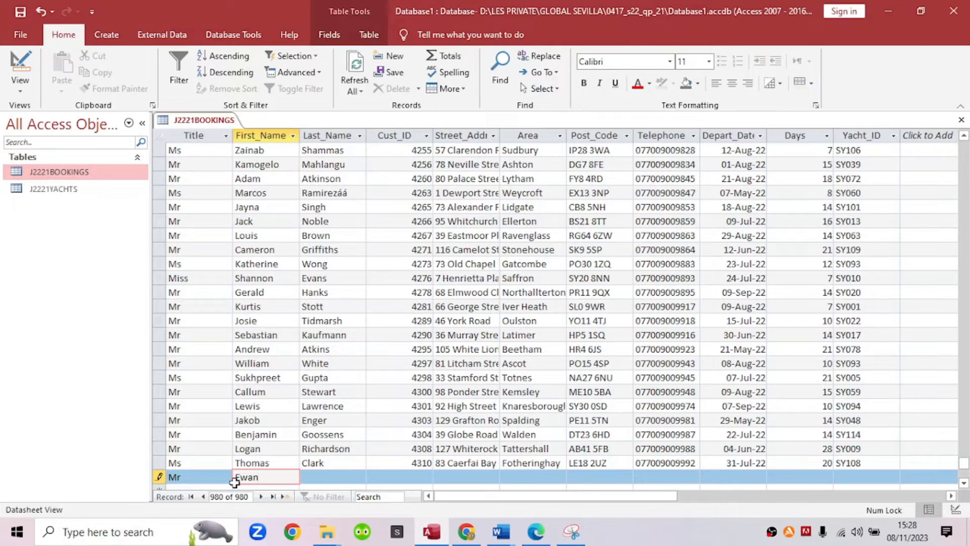
{"action": "left_click", "coordinate": [327, 477]}
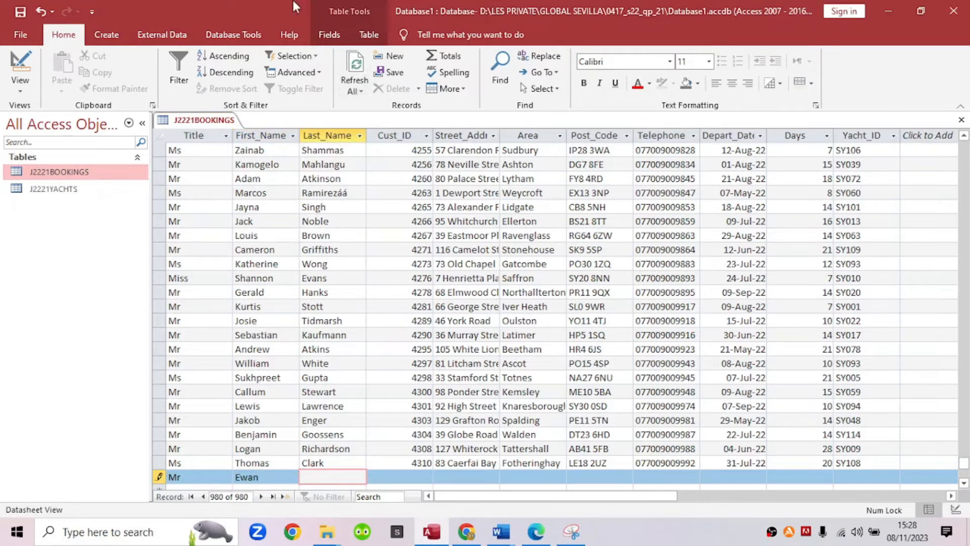
{"action": "left_click", "coordinate": [536, 533]}
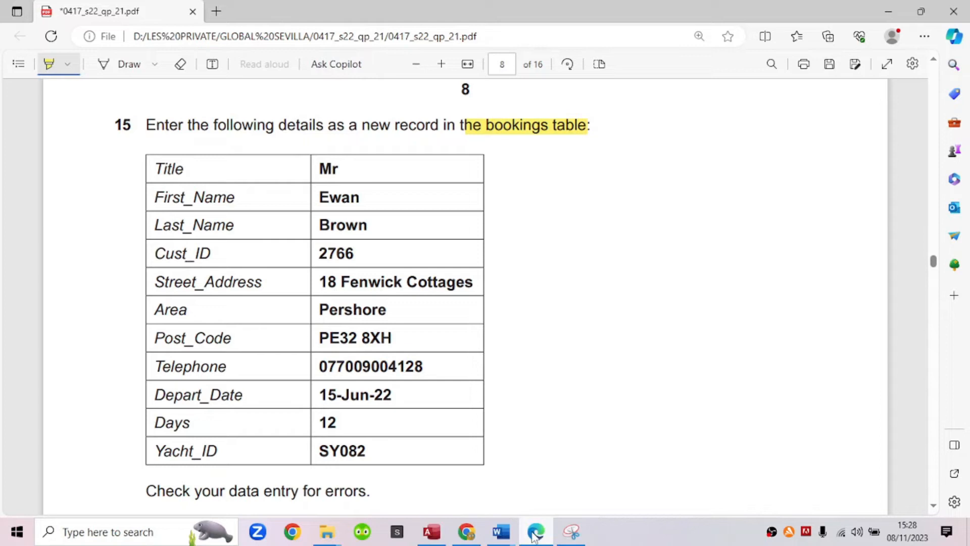
{"action": "left_click", "coordinate": [432, 531]}
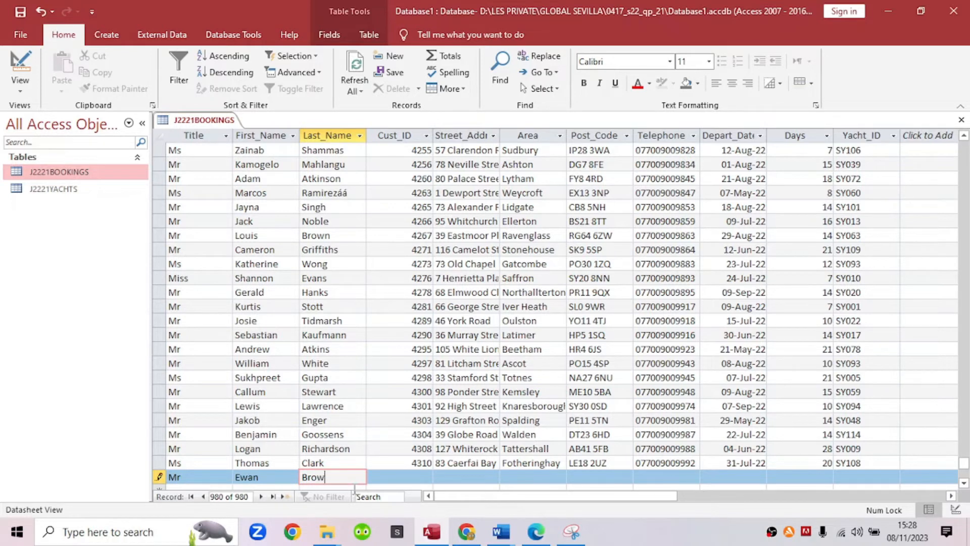
{"action": "left_click", "coordinate": [396, 467]}
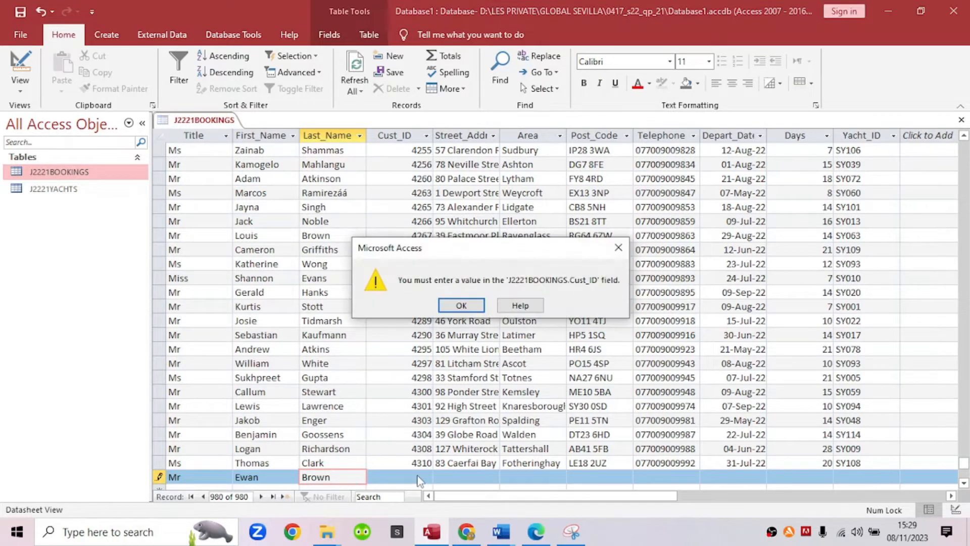
{"action": "left_click", "coordinate": [462, 305]}
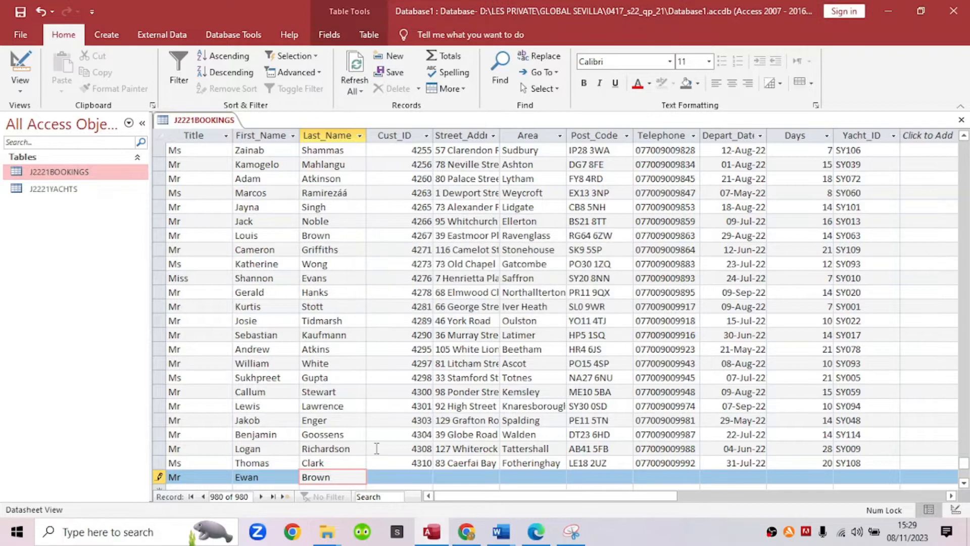
Step: Enter the customer ID from the question paper in the new record's Cust_ID field
{"action": "left_click", "coordinate": [392, 477]}
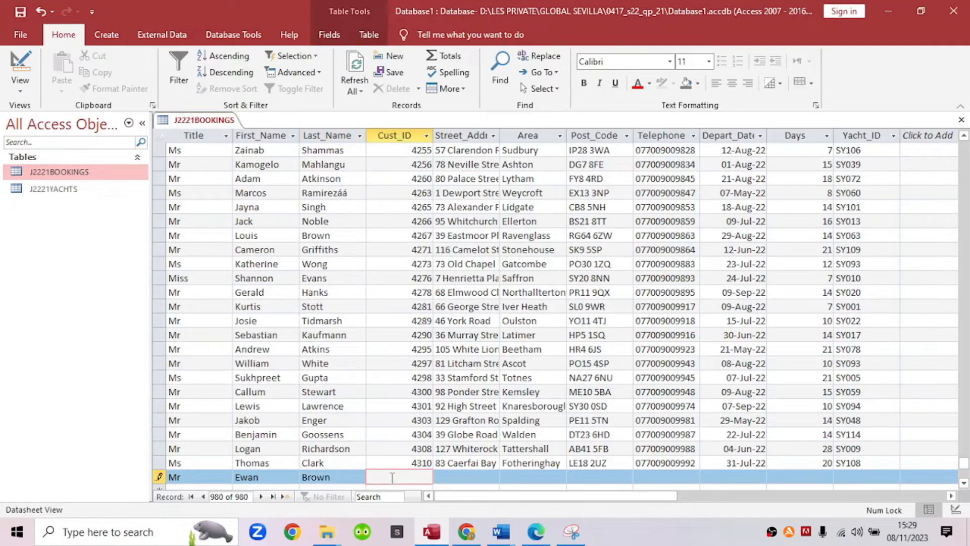
{"action": "left_click", "coordinate": [537, 538]}
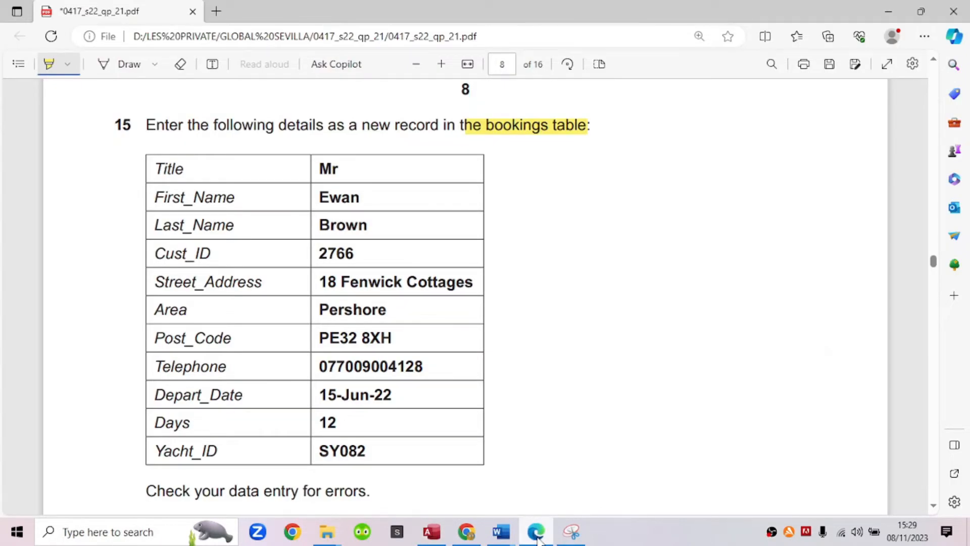
{"action": "left_click", "coordinate": [537, 538]}
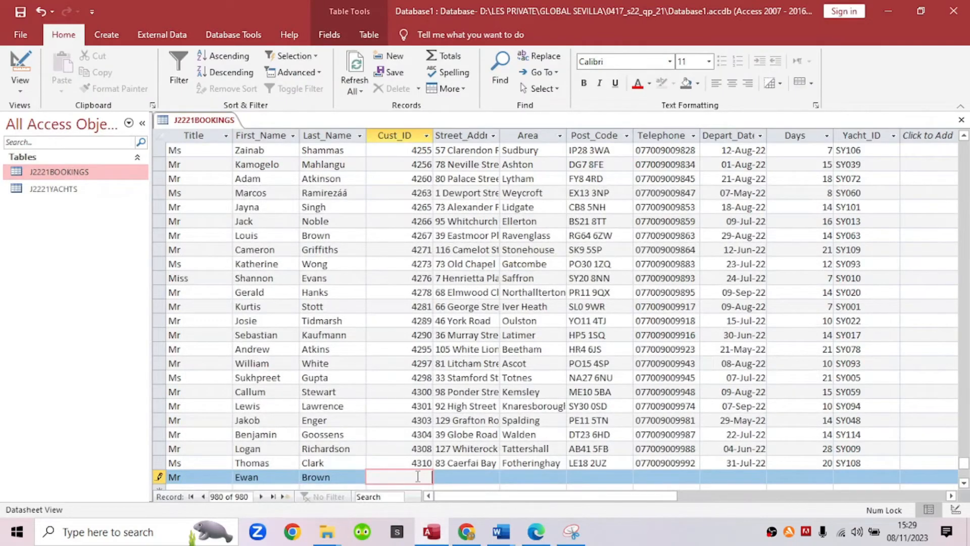
{"action": "type", "text": "2766"}
{"action": "key", "text": "Tab"}
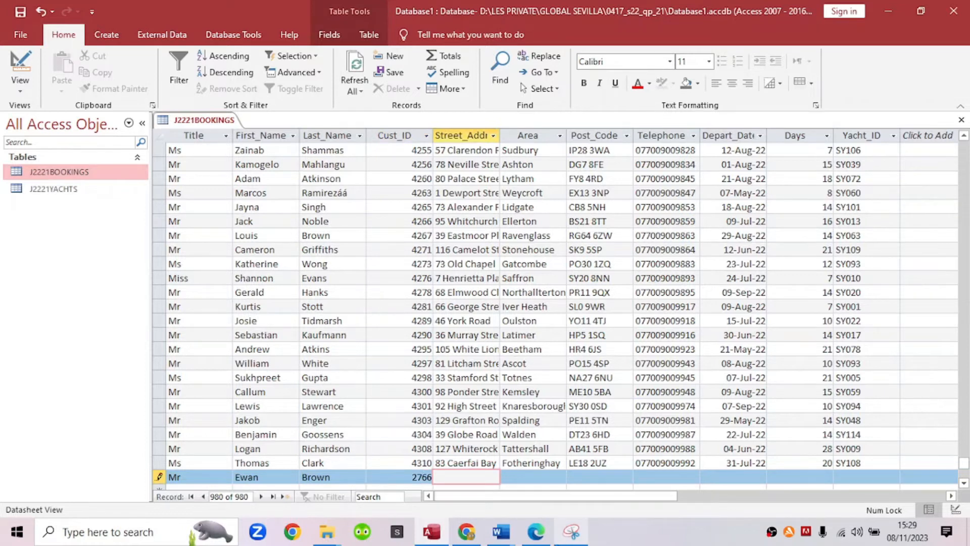
Step: Turn off highlighting in the question paper, then copy the customer's street address into the new record's Street_Address field in Access
{"action": "left_click", "coordinate": [537, 533]}
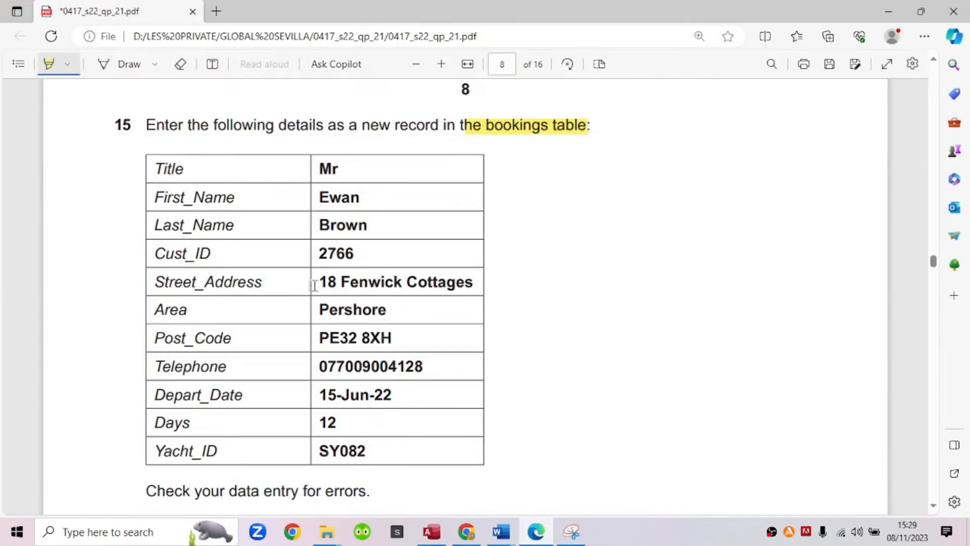
{"action": "left_click", "coordinate": [61, 68]}
{"action": "left_click_drag", "start_coordinate": [320, 279], "coordinate": [470, 287]}
{"action": "key", "text": "super+c"}
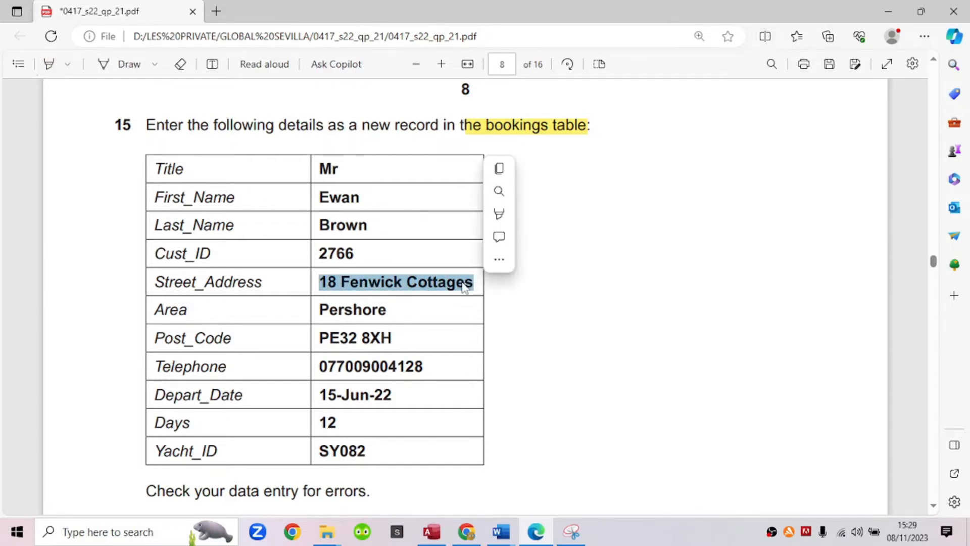
{"action": "right_click", "coordinate": [463, 286]}
{"action": "left_click", "coordinate": [489, 83]}
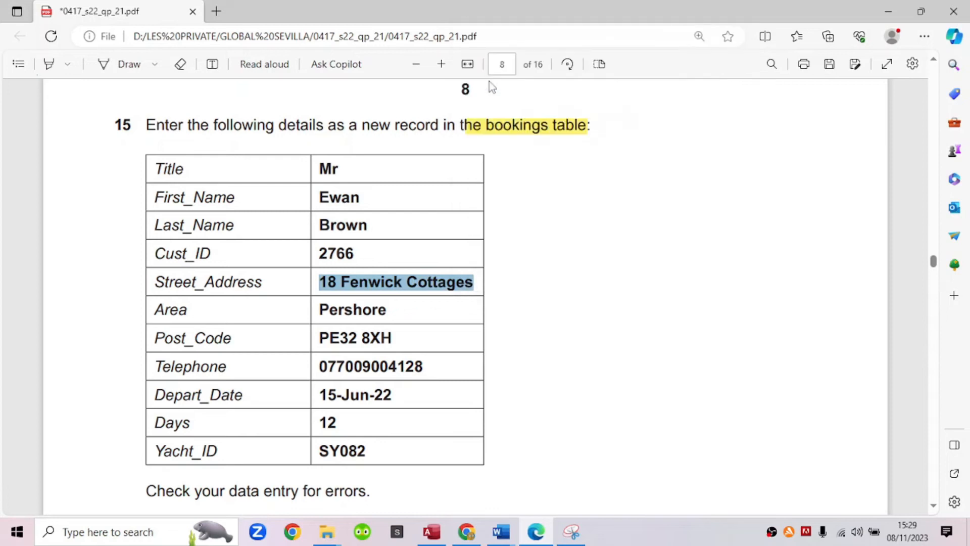
{"action": "left_click", "coordinate": [432, 531]}
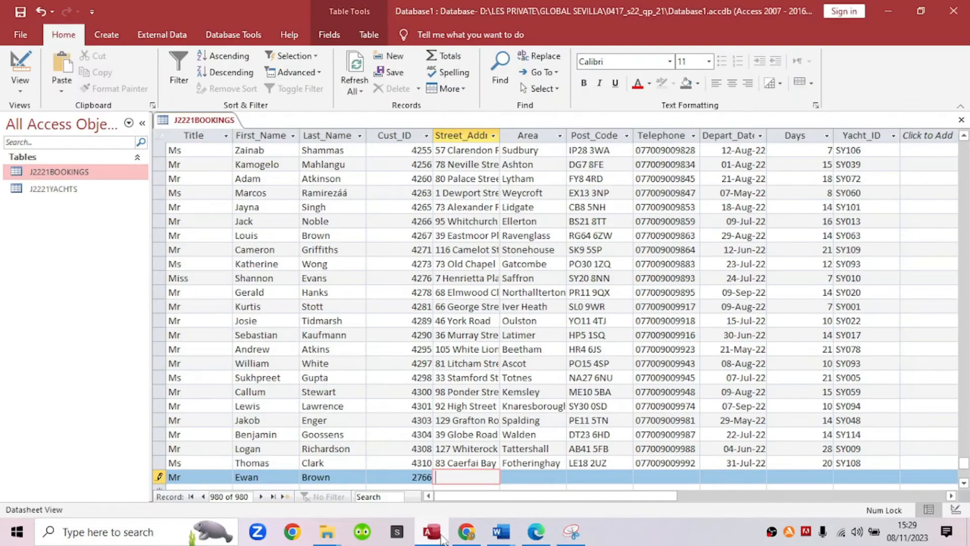
{"action": "right_click", "coordinate": [449, 477]}
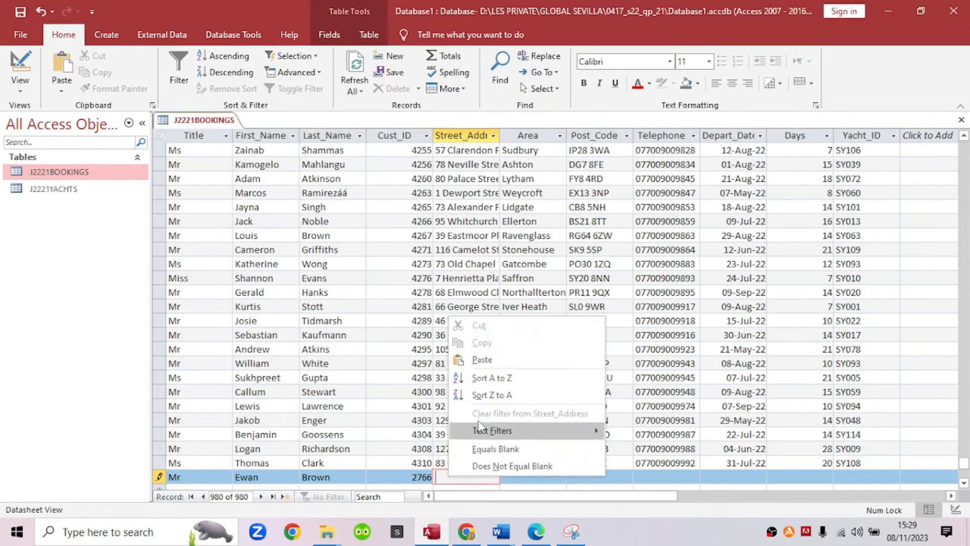
{"action": "left_click", "coordinate": [472, 359]}
{"action": "key", "text": "Tab"}
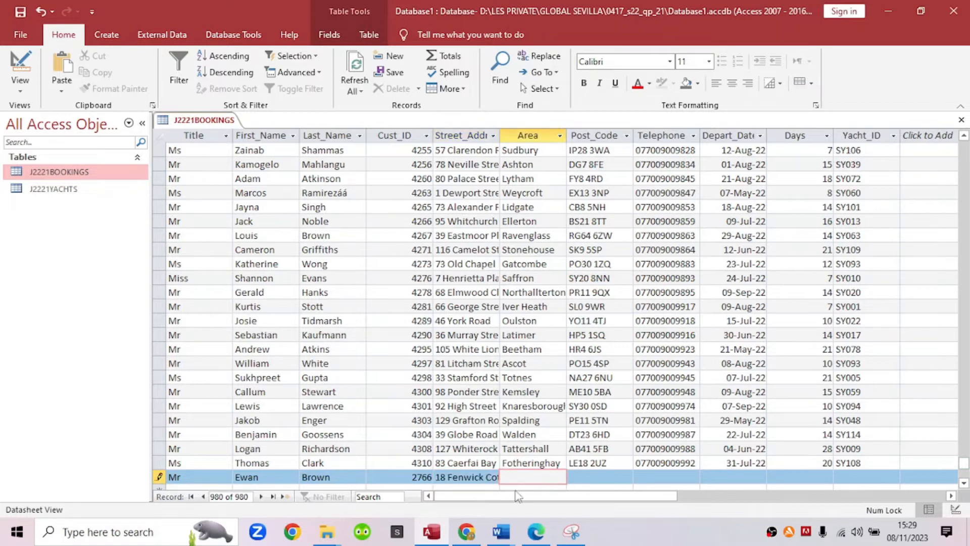
Step: Copy the customer's area from the question paper and paste it into the new record's Area field
{"action": "left_click", "coordinate": [536, 532]}
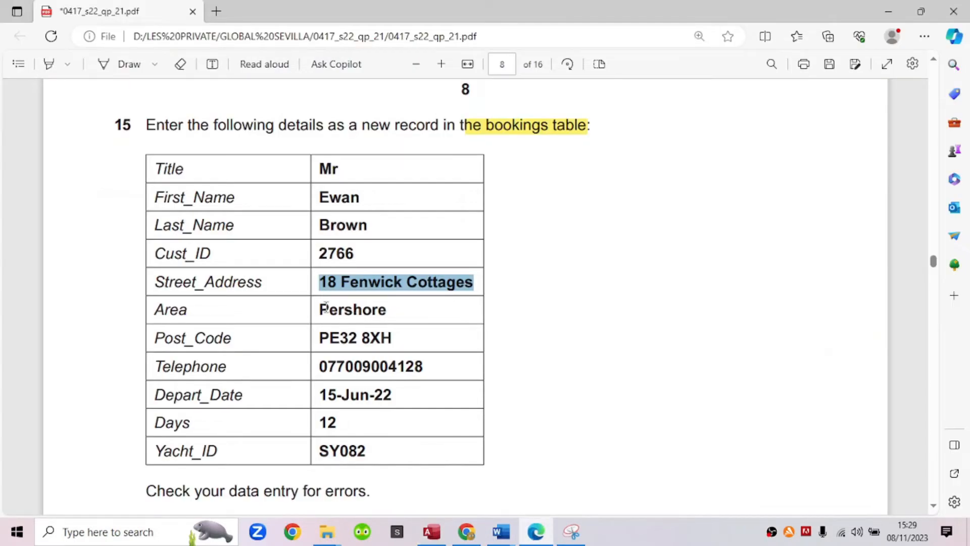
{"action": "left_click_drag", "start_coordinate": [321, 310], "coordinate": [387, 310]}
{"action": "right_click", "coordinate": [387, 310]}
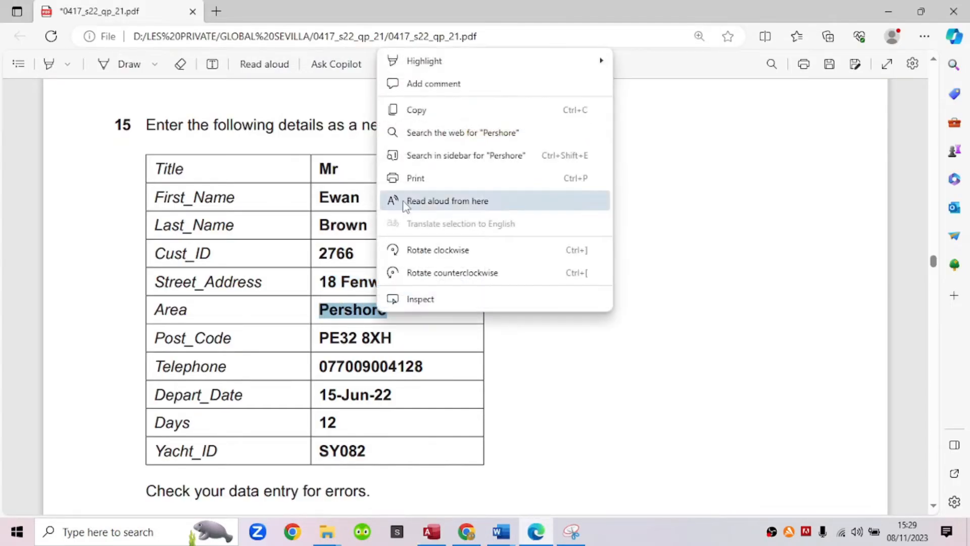
{"action": "left_click", "coordinate": [412, 110]}
{"action": "left_click", "coordinate": [431, 532]}
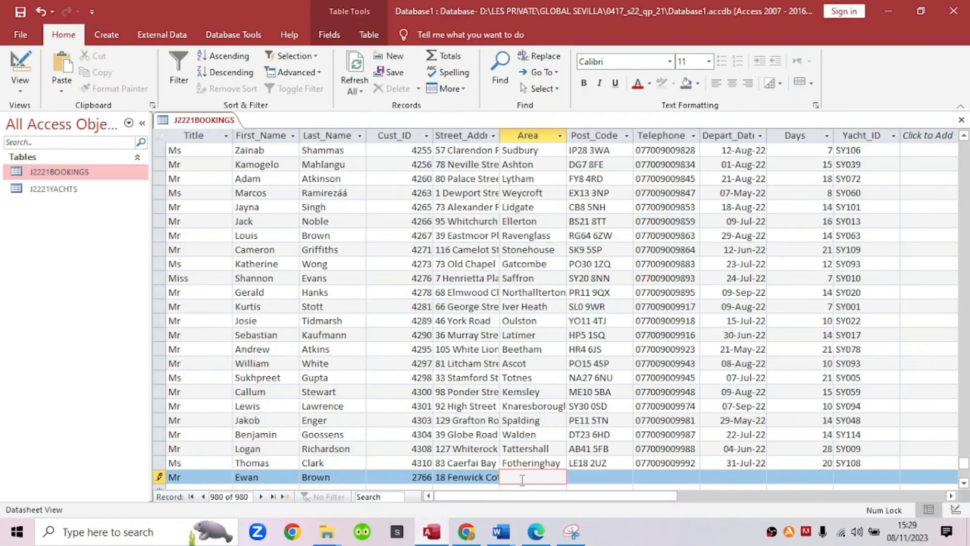
{"action": "right_click", "coordinate": [522, 479]}
{"action": "left_click", "coordinate": [543, 361]}
Step: Copy the customer's postcode from the question paper and paste it into the new record's Post_Code field in Access
{"action": "left_click", "coordinate": [575, 479]}
{"action": "left_click", "coordinate": [571, 531]}
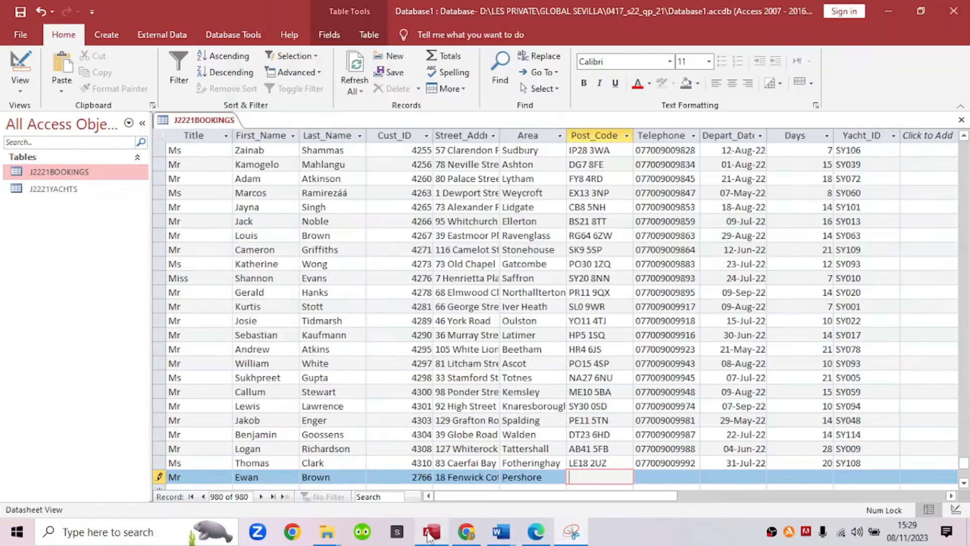
{"action": "left_click", "coordinate": [431, 531]}
{"action": "left_click", "coordinate": [537, 533]}
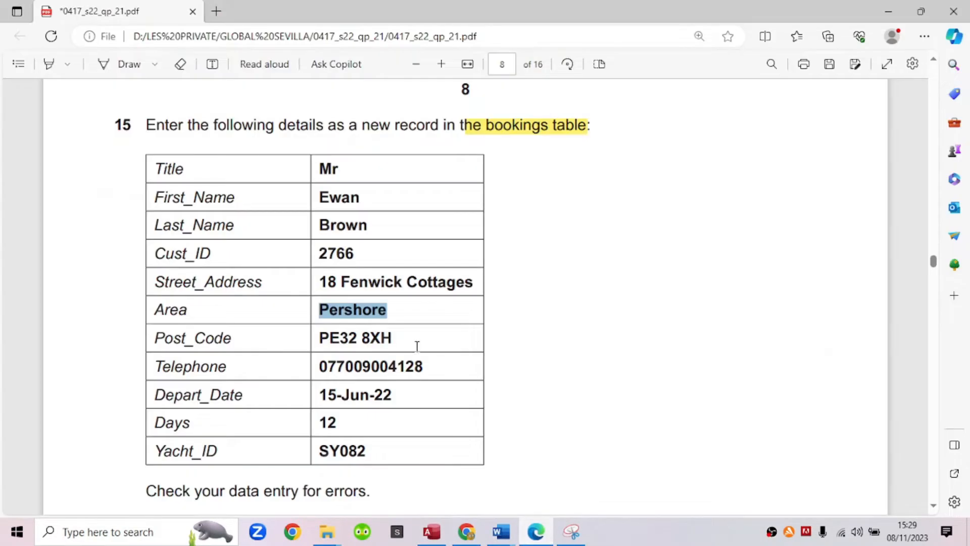
{"action": "left_click_drag", "start_coordinate": [393, 338], "coordinate": [329, 335]}
{"action": "right_click", "coordinate": [320, 341]}
{"action": "left_click", "coordinate": [334, 344]}
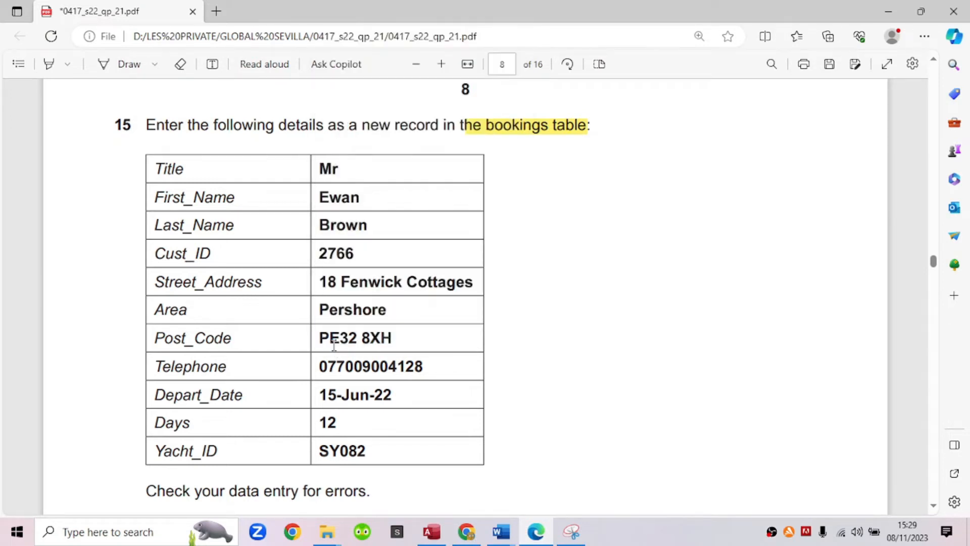
{"action": "left_click_drag", "start_coordinate": [320, 341], "coordinate": [393, 339]}
{"action": "right_click", "coordinate": [378, 337]}
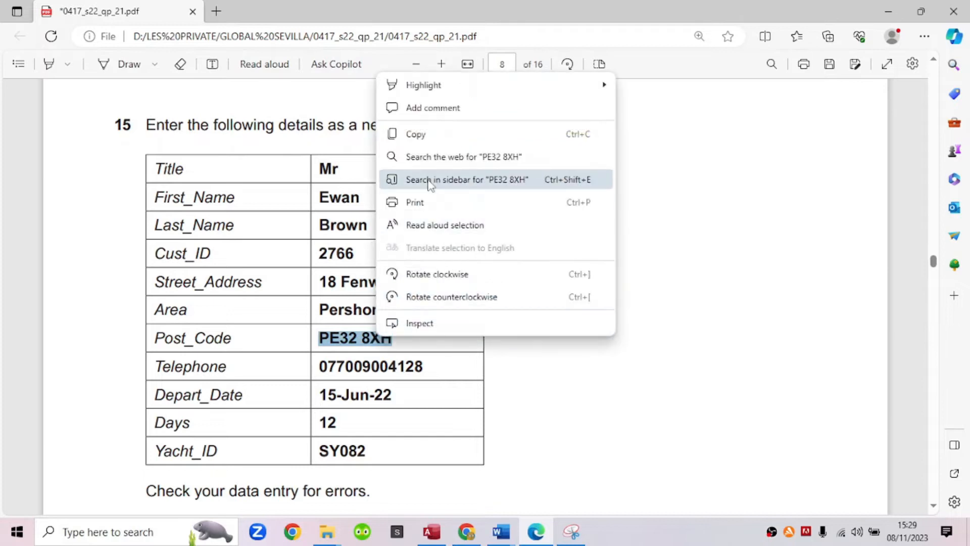
{"action": "left_click", "coordinate": [419, 143]}
{"action": "left_click", "coordinate": [432, 531]}
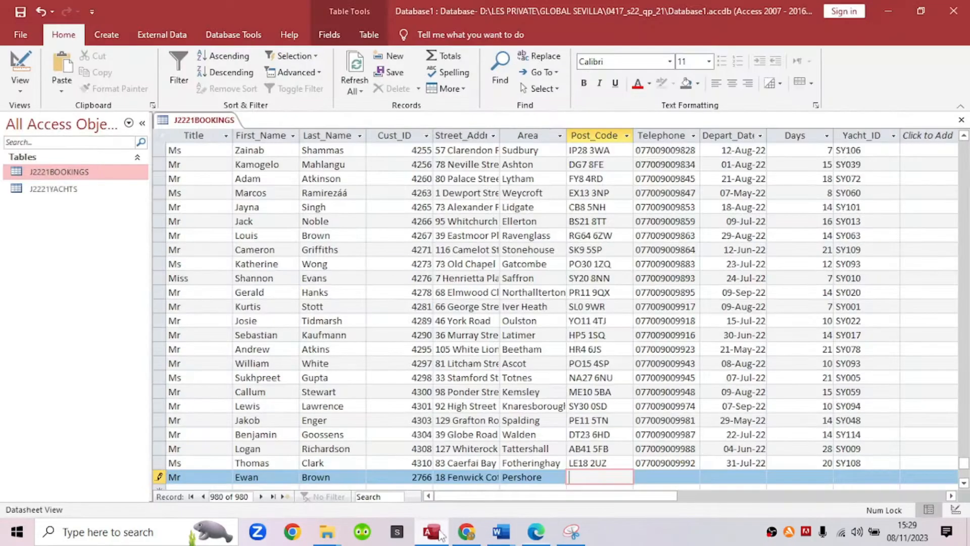
{"action": "right_click", "coordinate": [589, 479]}
{"action": "left_click", "coordinate": [617, 362]}
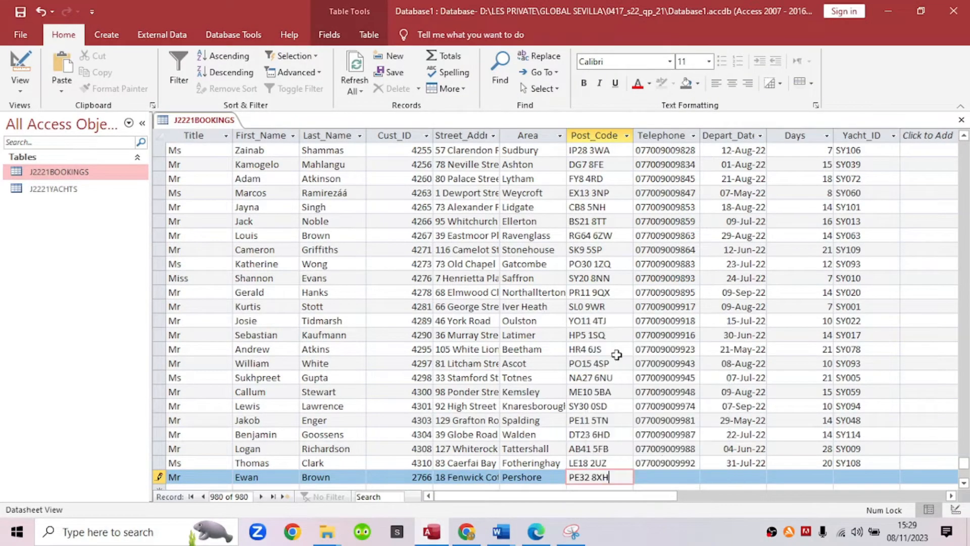
Step: Select the new record's Telephone field and close the Snipping Tool window that holds the relationships capture
{"action": "left_click", "coordinate": [664, 478]}
{"action": "left_click", "coordinate": [571, 531]}
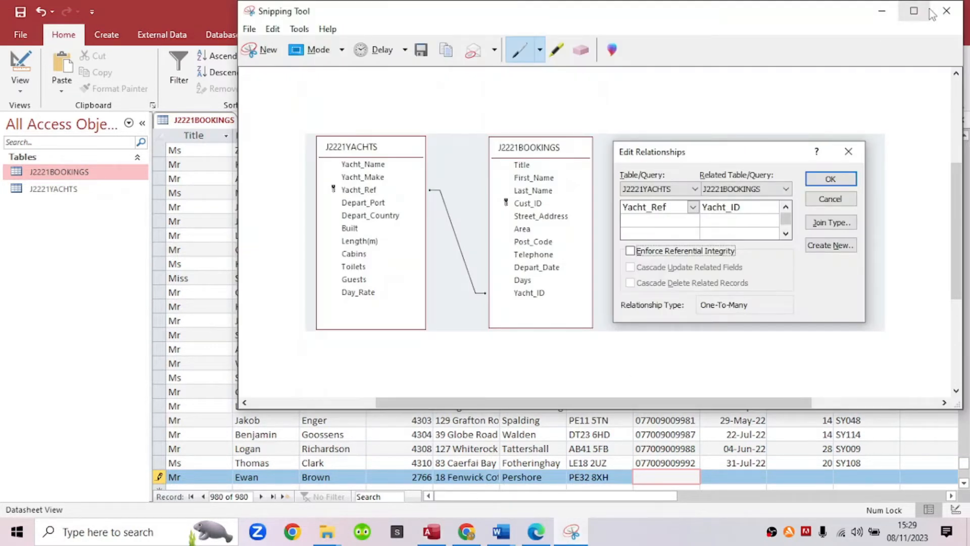
{"action": "left_click", "coordinate": [946, 11]}
{"action": "left_click", "coordinate": [667, 229]}
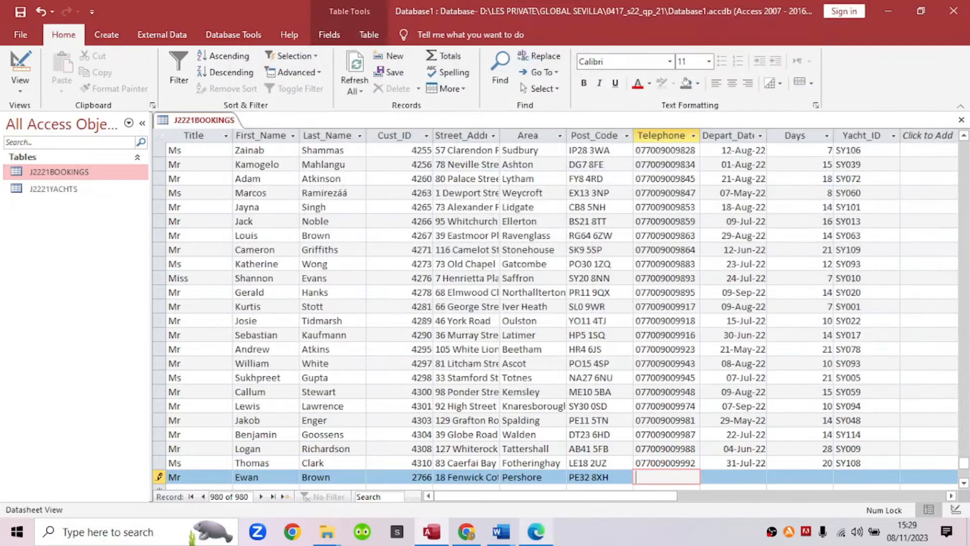
Step: Copy the customer's telephone number into the new record's Telephone field, then check its leading digits in the question paper
{"action": "left_click", "coordinate": [534, 536]}
{"action": "left_click_drag", "start_coordinate": [425, 367], "coordinate": [322, 367]}
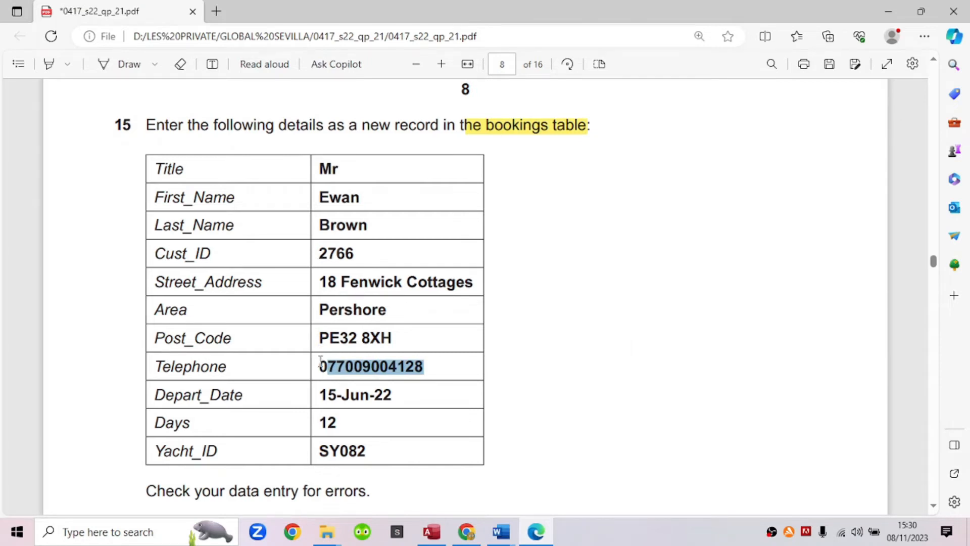
{"action": "left_click", "coordinate": [323, 365]}
{"action": "left_click_drag", "start_coordinate": [320, 365], "coordinate": [426, 368]}
{"action": "right_click", "coordinate": [423, 367]}
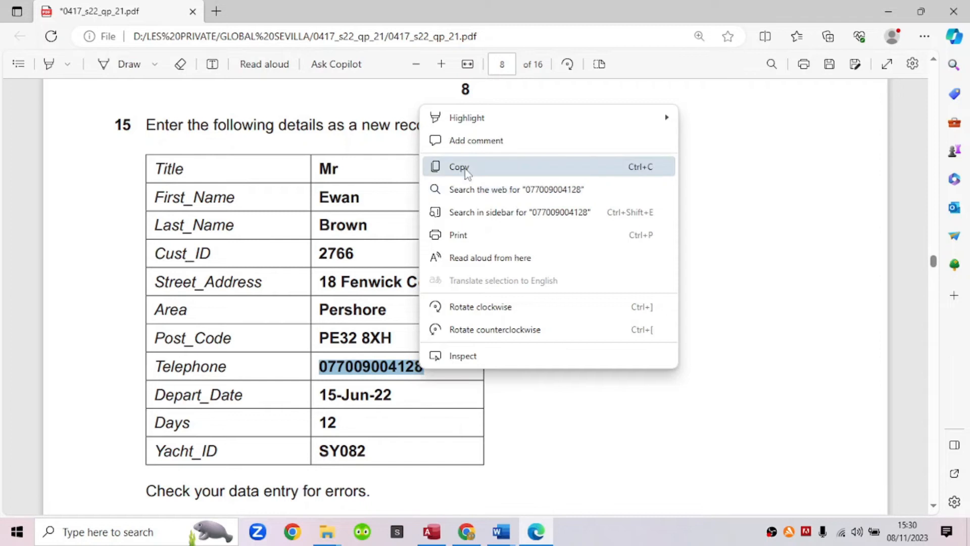
{"action": "left_click", "coordinate": [437, 166]}
{"action": "left_click", "coordinate": [432, 531]}
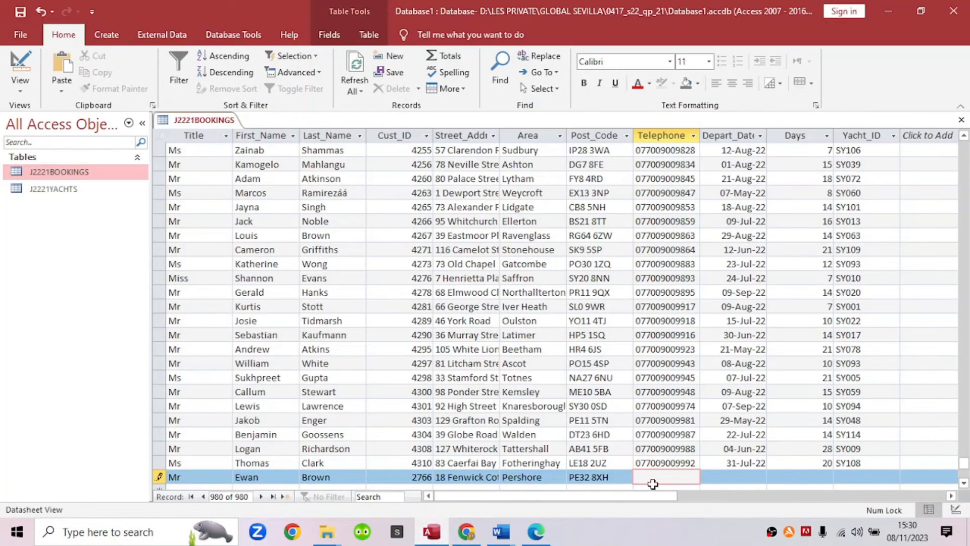
{"action": "right_click", "coordinate": [652, 477]}
{"action": "left_click", "coordinate": [682, 364]}
{"action": "left_click", "coordinate": [534, 529]}
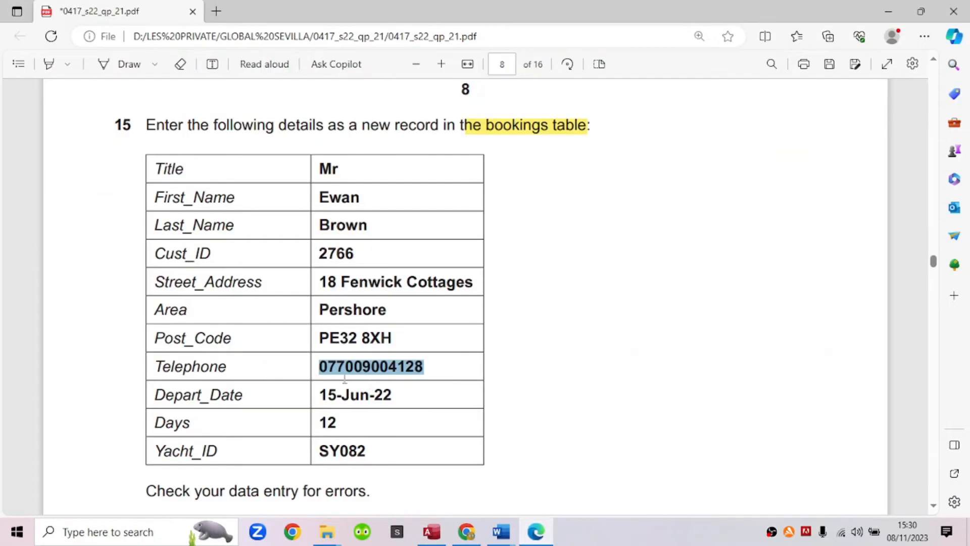
{"action": "left_click", "coordinate": [321, 367]}
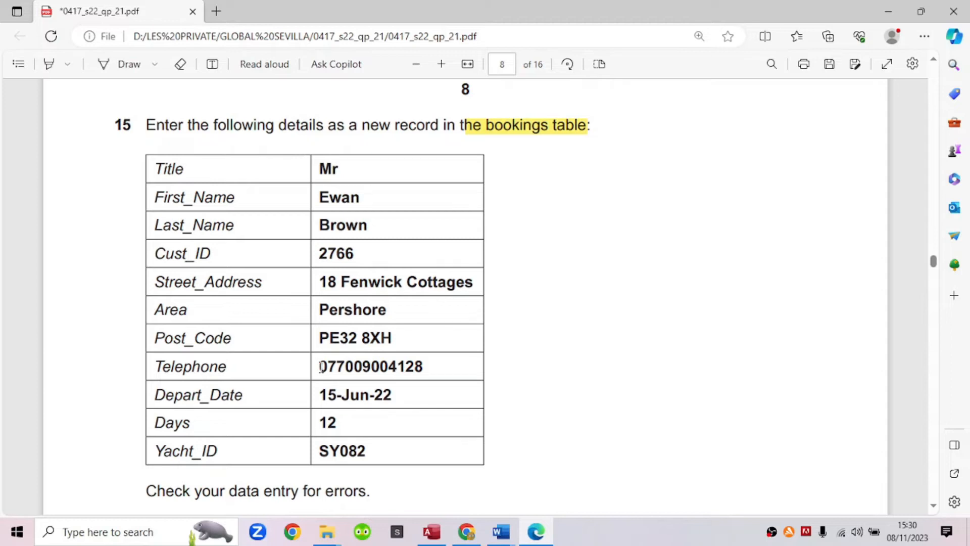
{"action": "left_click_drag", "start_coordinate": [320, 368], "coordinate": [336, 373]}
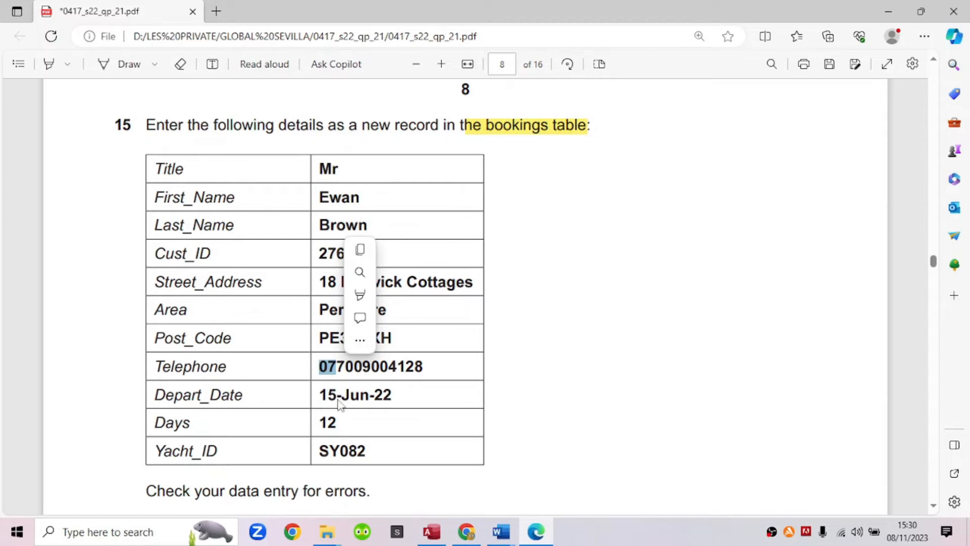
{"action": "left_click", "coordinate": [330, 394]}
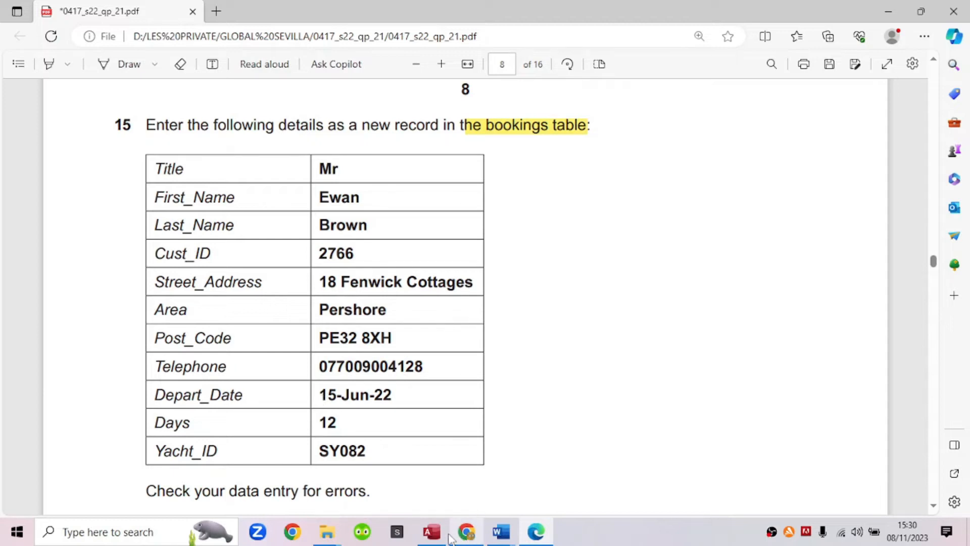
{"action": "left_click", "coordinate": [428, 535]}
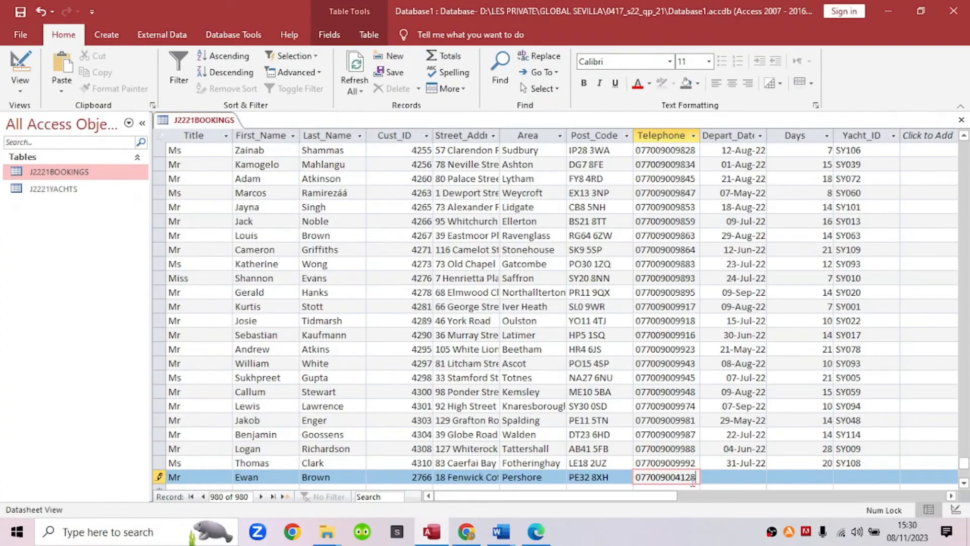
{"action": "left_click", "coordinate": [727, 477]}
{"action": "left_click", "coordinate": [775, 477]}
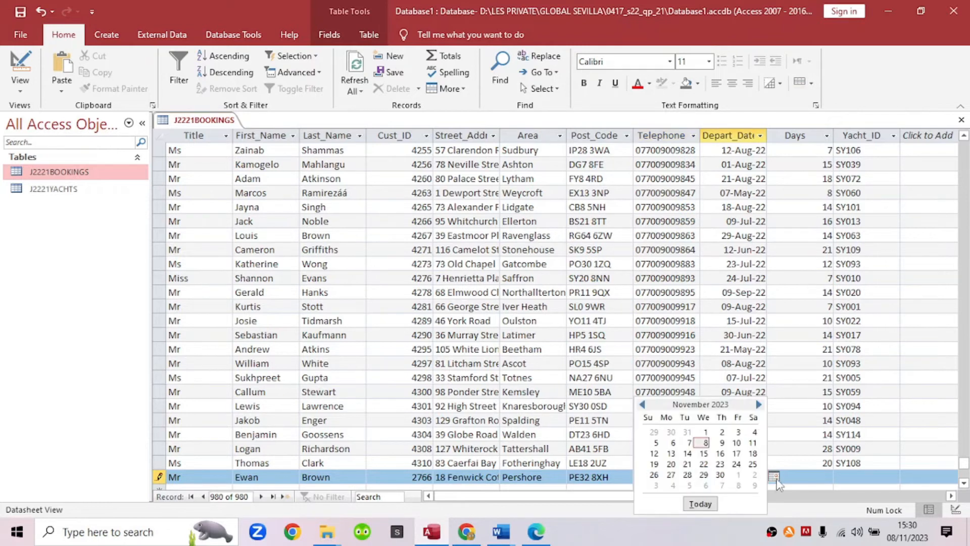
{"action": "left_click", "coordinate": [642, 404]}
{"action": "double_click", "coordinate": [642, 404]}
{"action": "double_click", "coordinate": [642, 405]}
{"action": "double_click", "coordinate": [642, 404]}
{"action": "double_click", "coordinate": [642, 405]}
{"action": "double_click", "coordinate": [642, 404]}
{"action": "left_click", "coordinate": [642, 404]}
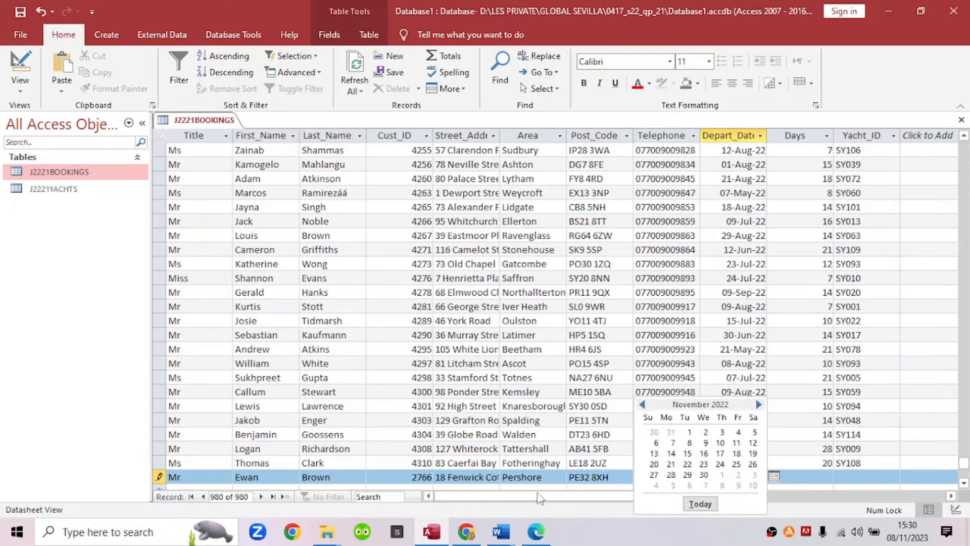
Step: Copy the departure date 15-Jun-22 from the question paper and paste it into the new record's Depart_Date field
{"action": "left_click", "coordinate": [536, 531]}
{"action": "mouse_move", "coordinate": [399, 394]}
{"action": "left_mouse_down"}
{"action": "mouse_move", "coordinate": [320, 395]}
{"action": "mouse_move", "coordinate": [394, 397]}
{"action": "left_mouse_up"}
{"action": "left_click", "coordinate": [320, 397]}
{"action": "right_click", "coordinate": [324, 399]}
{"action": "left_click", "coordinate": [324, 402]}
{"action": "right_click", "coordinate": [382, 389]}
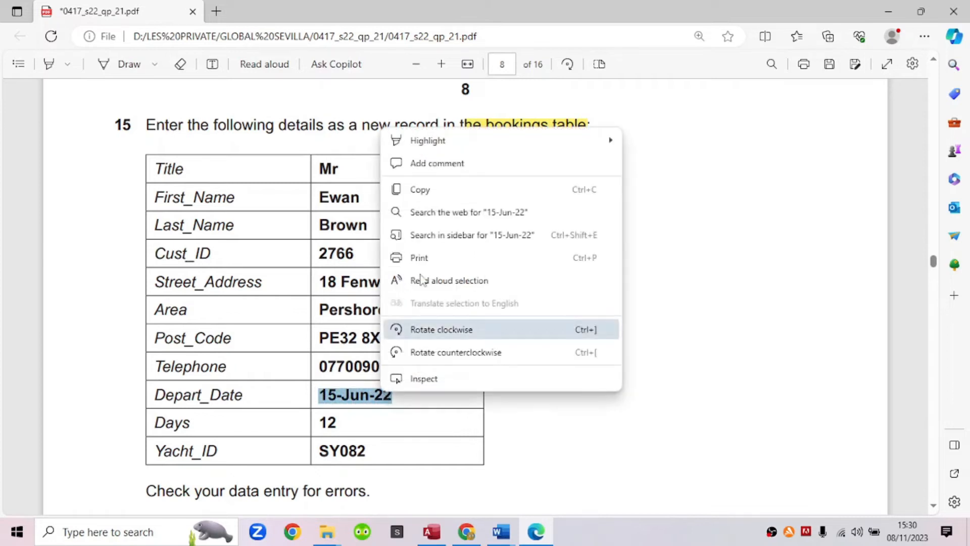
{"action": "left_click", "coordinate": [440, 190]}
{"action": "left_click", "coordinate": [437, 541]}
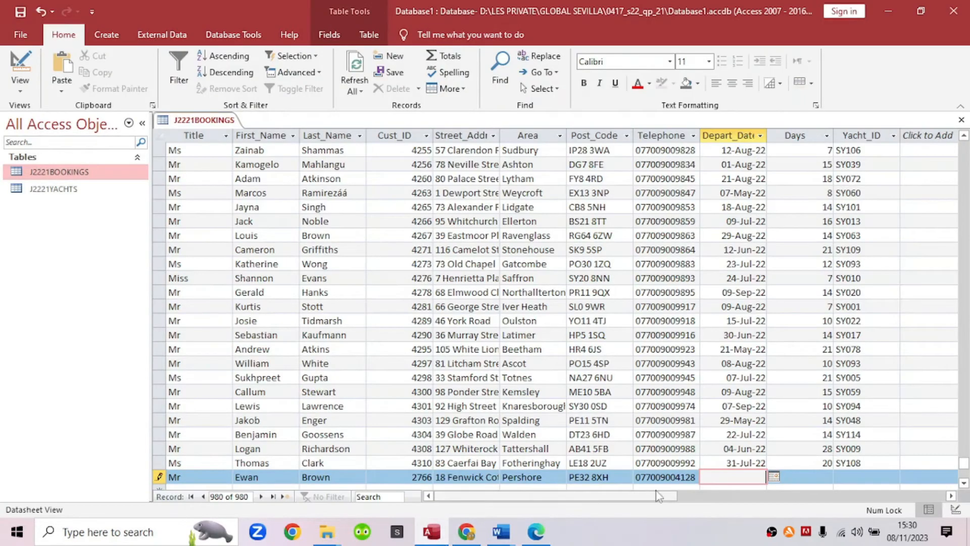
{"action": "right_click", "coordinate": [721, 476]}
{"action": "left_click", "coordinate": [754, 361]}
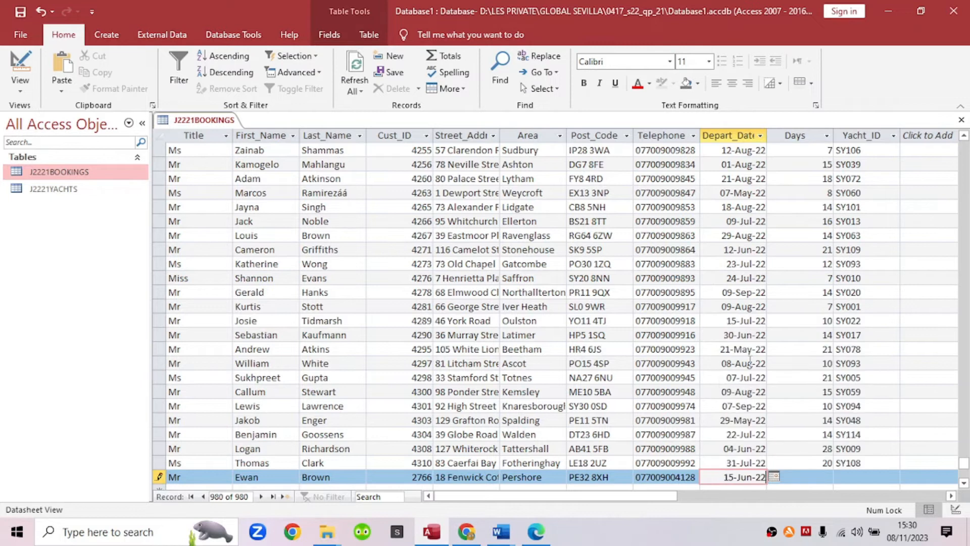
Step: Enter 12 in the new record's Days field and copy the yacht ID SY082 from the question paper into Yacht_ID
{"action": "left_click", "coordinate": [806, 482]}
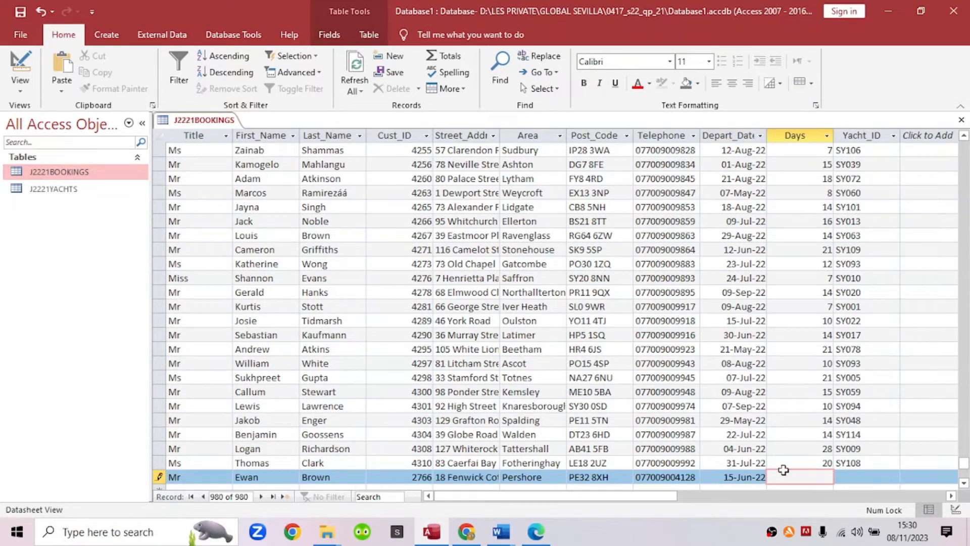
{"action": "left_click", "coordinate": [535, 532]}
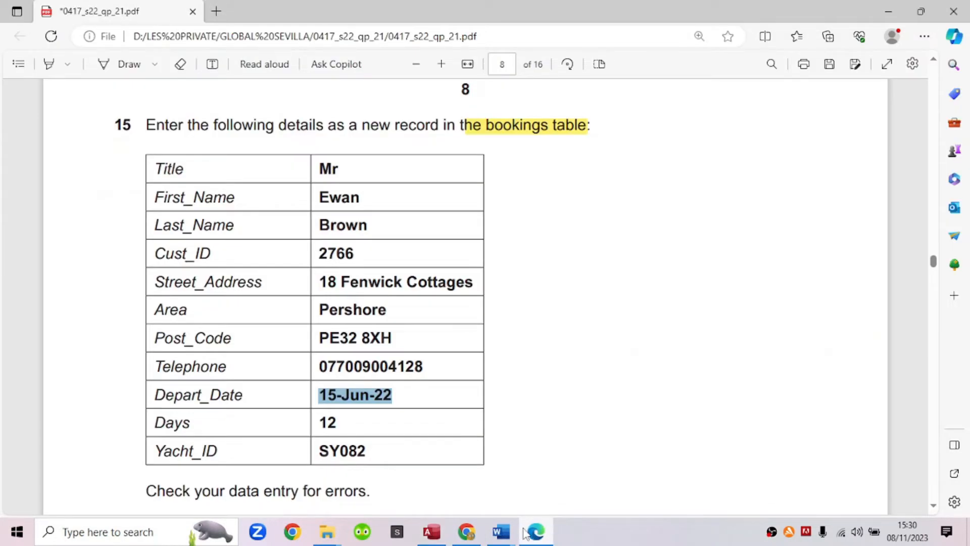
{"action": "left_click_drag", "start_coordinate": [367, 450], "coordinate": [312, 451]}
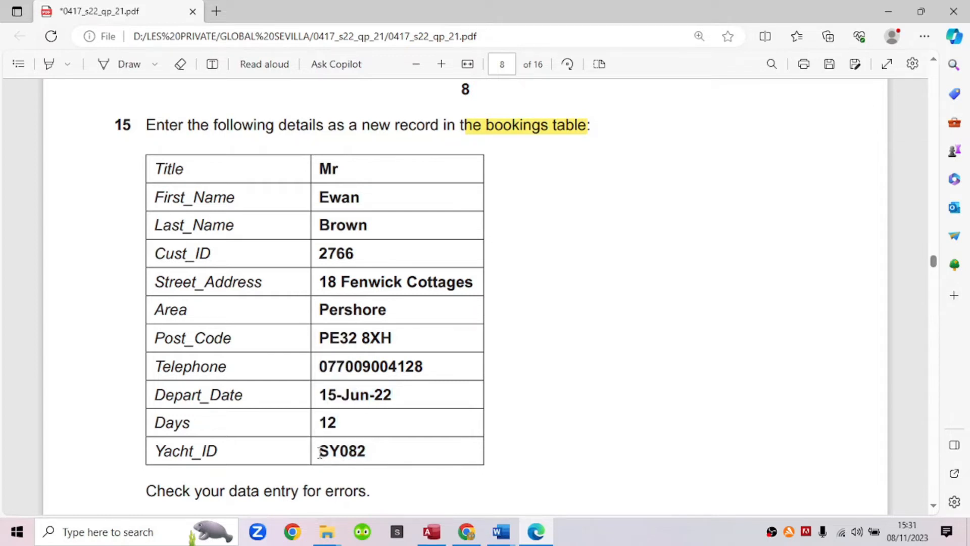
{"action": "right_click", "coordinate": [354, 451]}
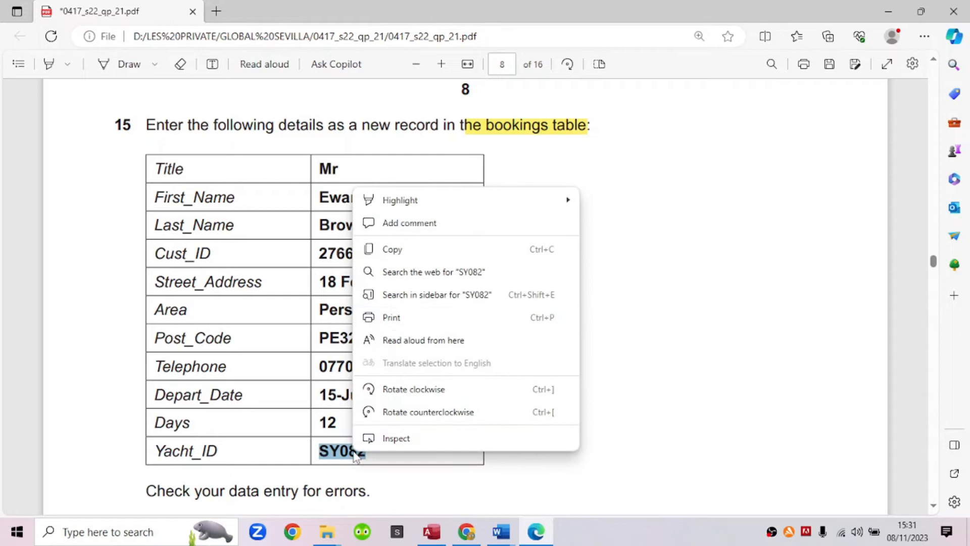
{"action": "left_click", "coordinate": [402, 249]}
{"action": "left_click", "coordinate": [431, 532]}
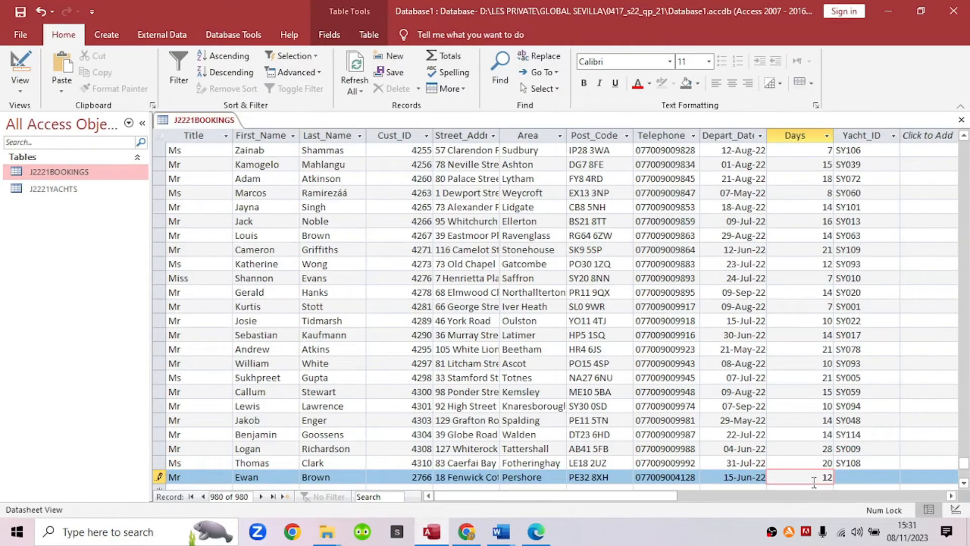
{"action": "left_click", "coordinate": [849, 475]}
{"action": "right_click", "coordinate": [849, 475]}
{"action": "left_click", "coordinate": [747, 357]}
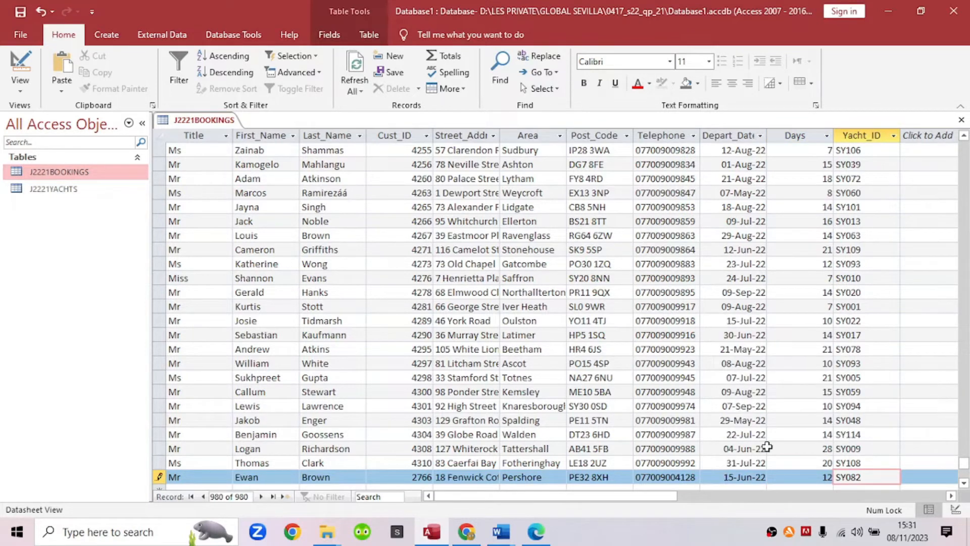
Step: Save the J2221BOOKINGS table and review the closing instructions of task 15 in the question paper
{"action": "right_click", "coordinate": [207, 121]}
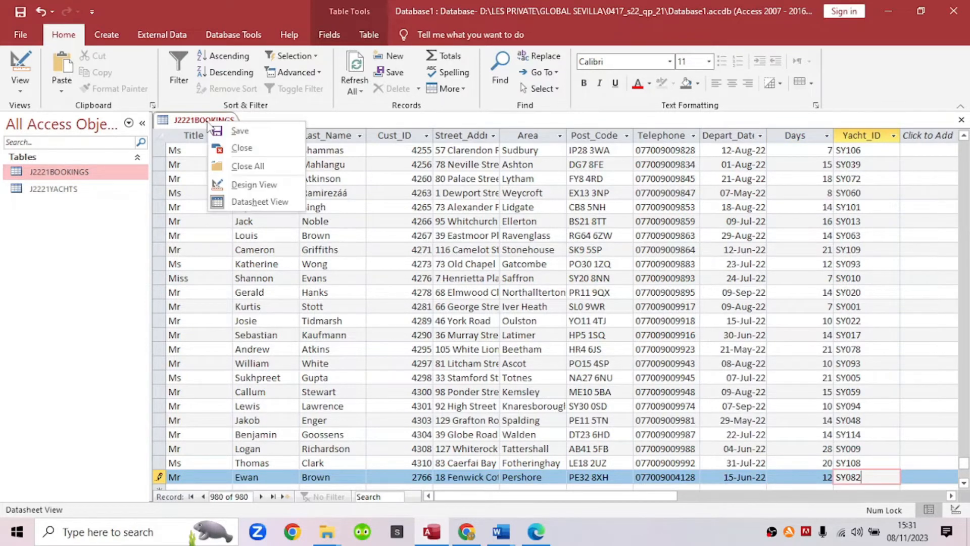
{"action": "left_click", "coordinate": [217, 132]}
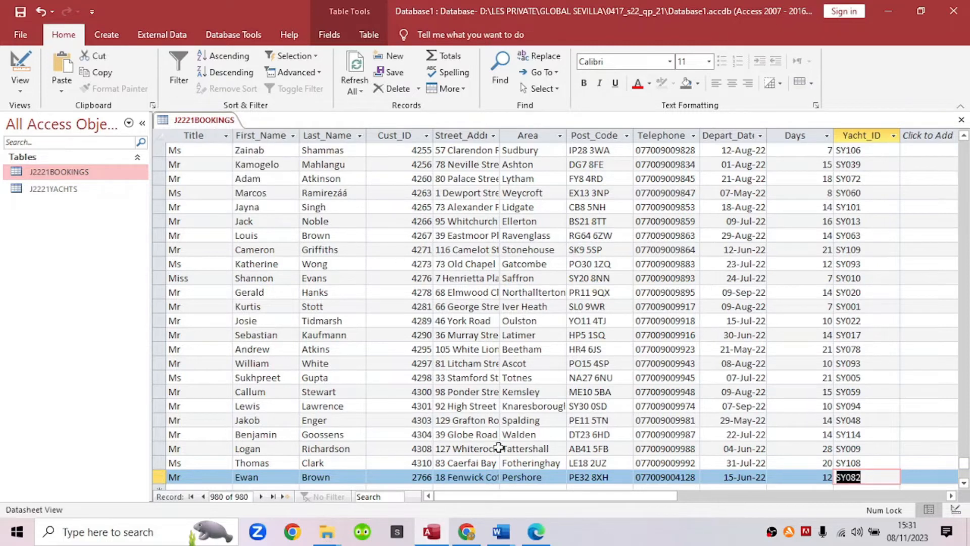
{"action": "left_click", "coordinate": [535, 531]}
{"action": "scroll", "coordinate": [419, 432], "scroll_direction": "down", "scroll_amount": 3}
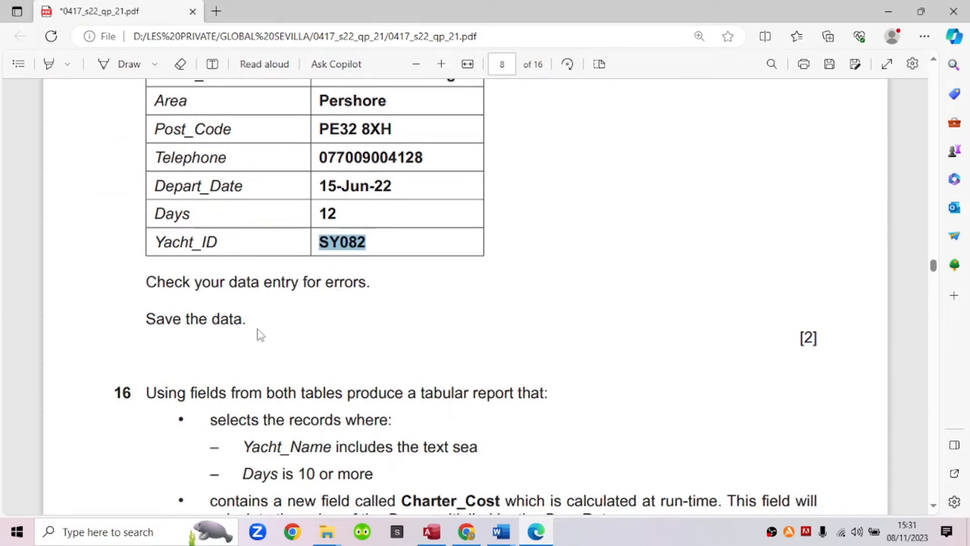
{"action": "scroll", "coordinate": [313, 376], "scroll_direction": "down", "scroll_amount": 5}
{"action": "scroll", "coordinate": [404, 445], "scroll_direction": "up", "scroll_amount": 6}
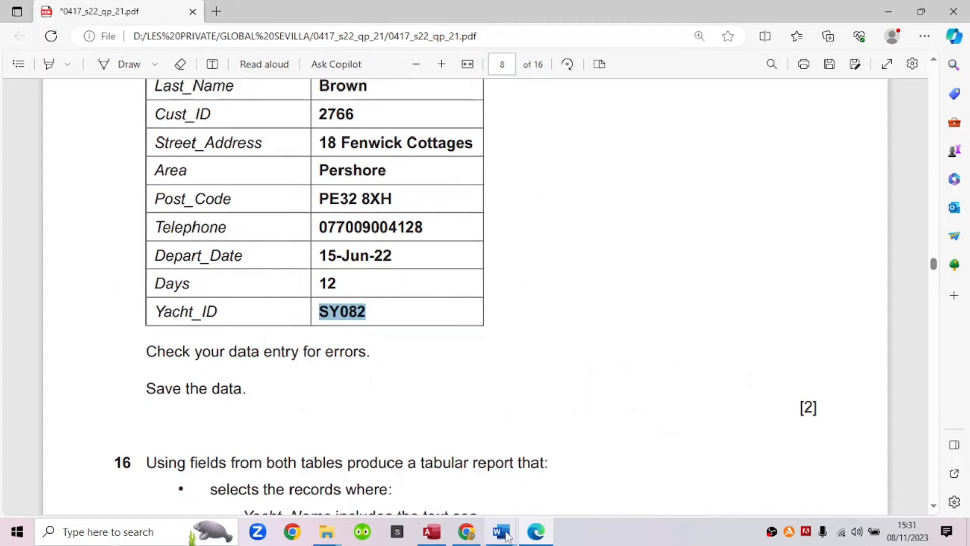
{"action": "mouse_move", "coordinate": [507, 530]}
{"action": "left_click", "coordinate": [432, 531]}
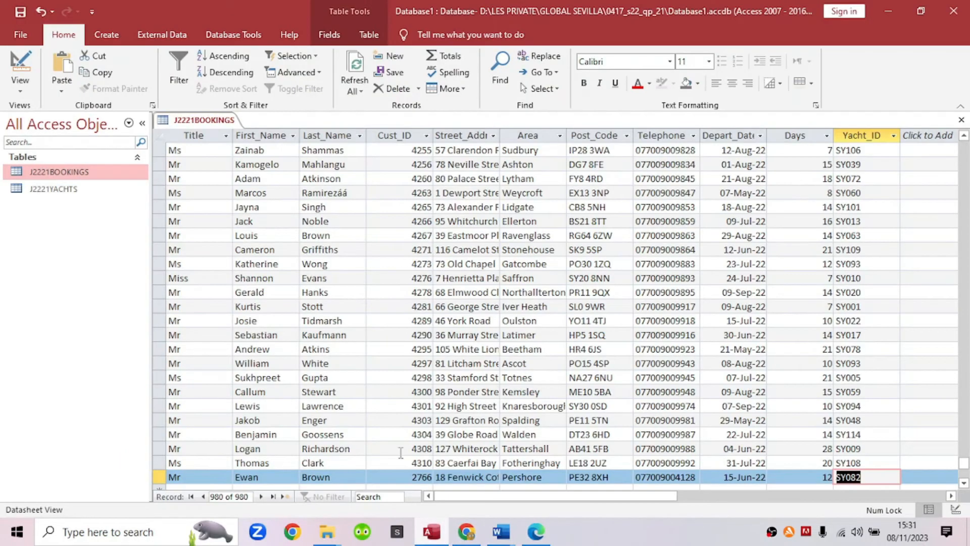
Step: Save the J2221BOOKINGS table once more and close it
{"action": "right_click", "coordinate": [206, 114]}
{"action": "right_click", "coordinate": [203, 121]}
{"action": "left_click", "coordinate": [217, 132]}
{"action": "right_click", "coordinate": [203, 123]}
{"action": "left_click", "coordinate": [222, 149]}
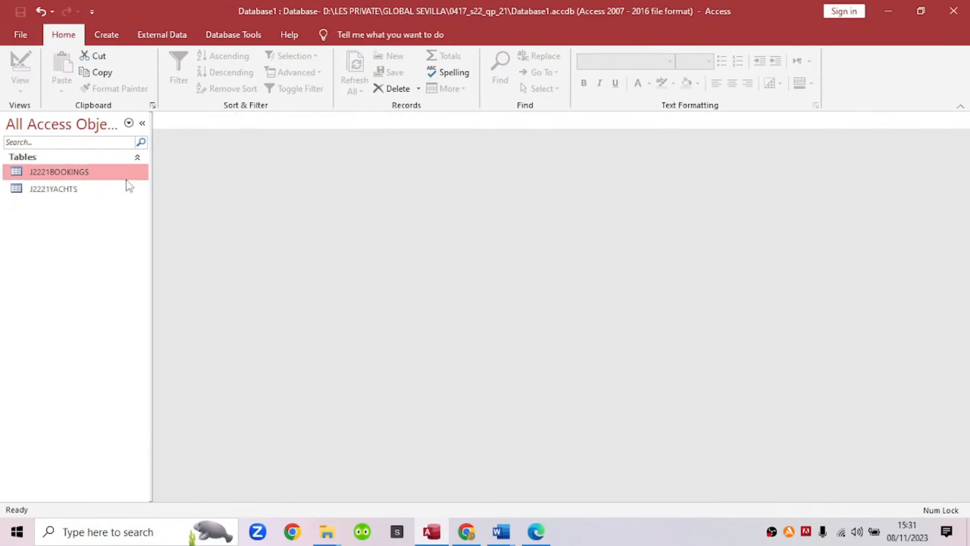
Step: Reopen the J2221BOOKINGS table and look through its records
{"action": "double_click", "coordinate": [92, 174]}
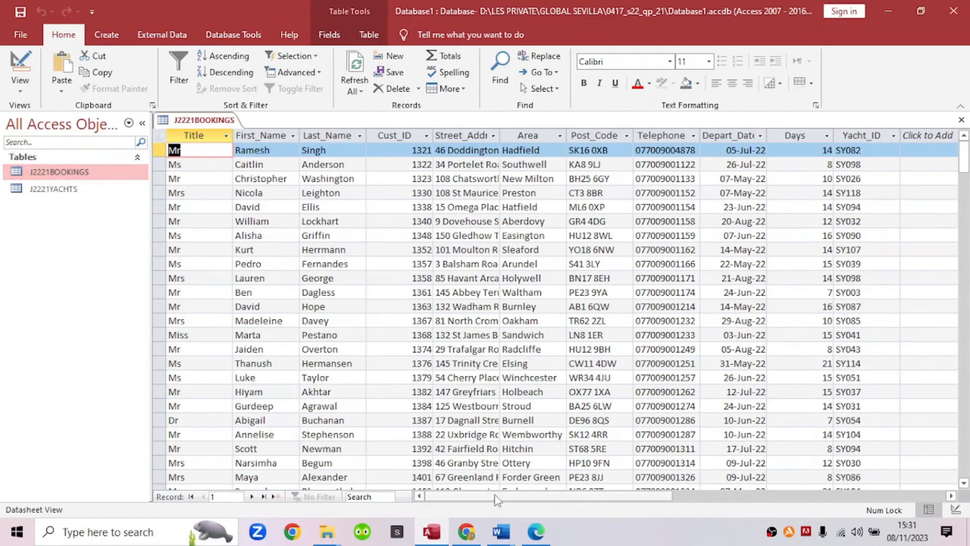
{"action": "left_click_drag", "start_coordinate": [503, 497], "coordinate": [472, 467]}
{"action": "scroll", "coordinate": [444, 399], "scroll_direction": "down", "scroll_amount": 9}
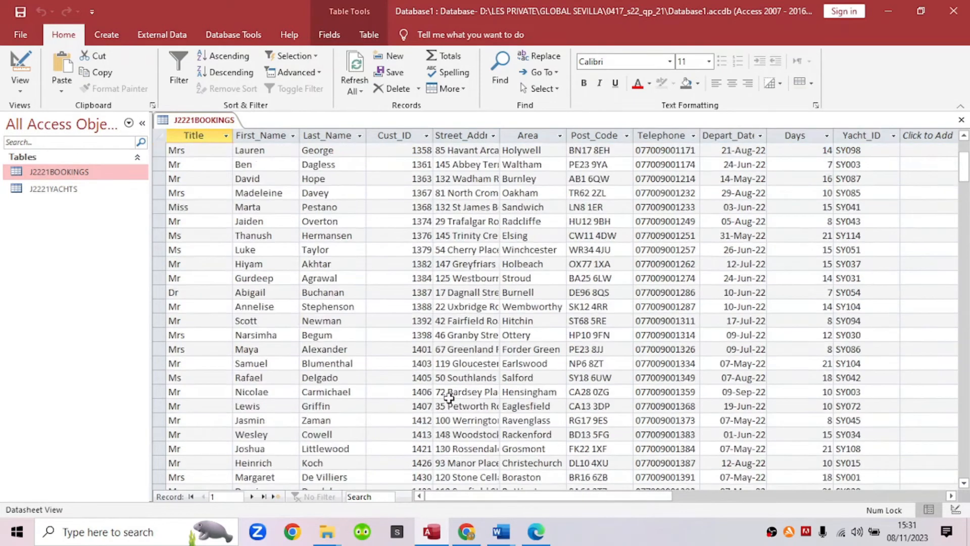
Step: Switch to the question paper and read the tabular report requirements of task 16
{"action": "left_click", "coordinate": [534, 532]}
{"action": "scroll", "coordinate": [331, 389], "scroll_direction": "down", "scroll_amount": 8}
{"action": "scroll", "coordinate": [329, 387], "scroll_direction": "up", "scroll_amount": 2}
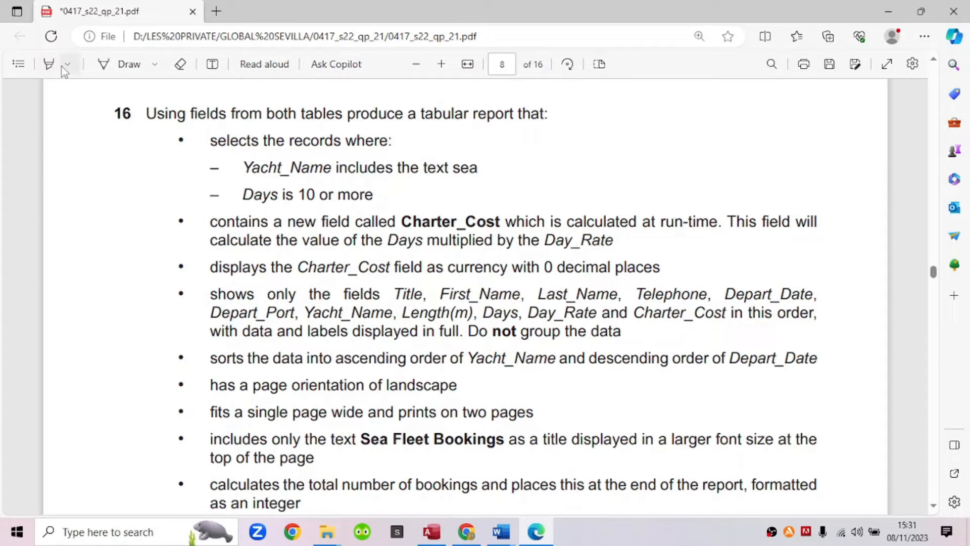
{"action": "left_click_drag", "start_coordinate": [147, 114], "coordinate": [553, 121]}
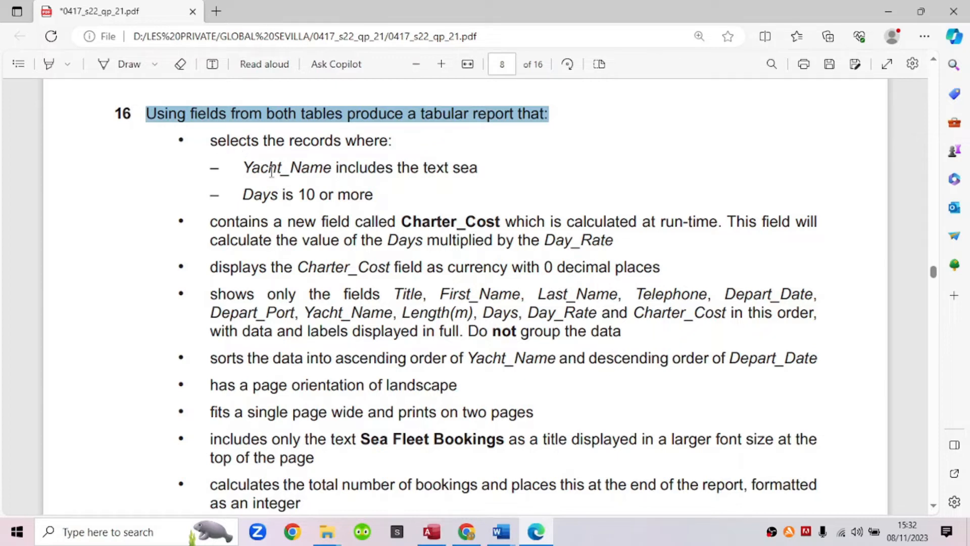
{"action": "scroll", "coordinate": [275, 173], "scroll_direction": "down", "scroll_amount": 1}
{"action": "scroll", "coordinate": [274, 173], "scroll_direction": "up", "scroll_amount": 1}
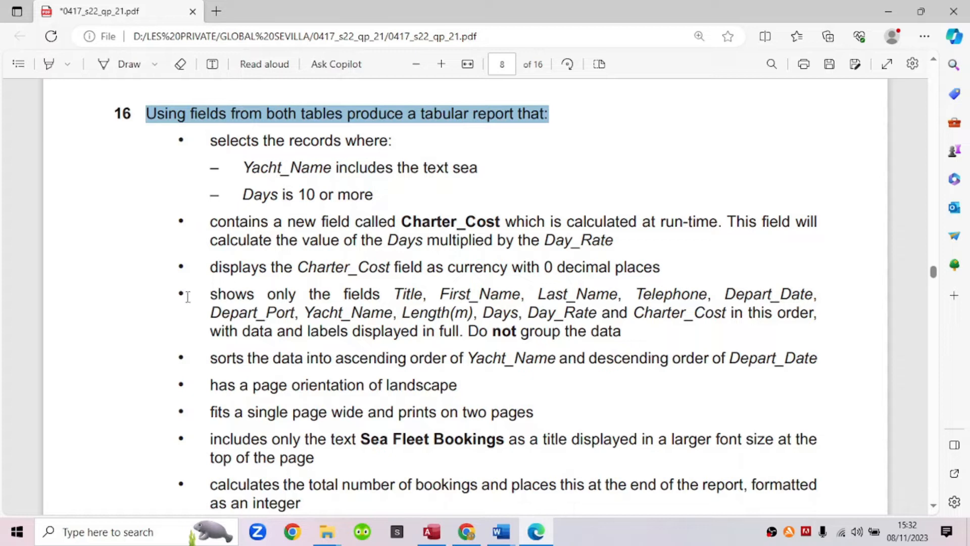
Step: Highlight in yellow the task 16 bullet that lists the fields to show and their order
{"action": "left_click_drag", "start_coordinate": [179, 295], "coordinate": [617, 333]}
{"action": "left_click", "coordinate": [505, 337]}
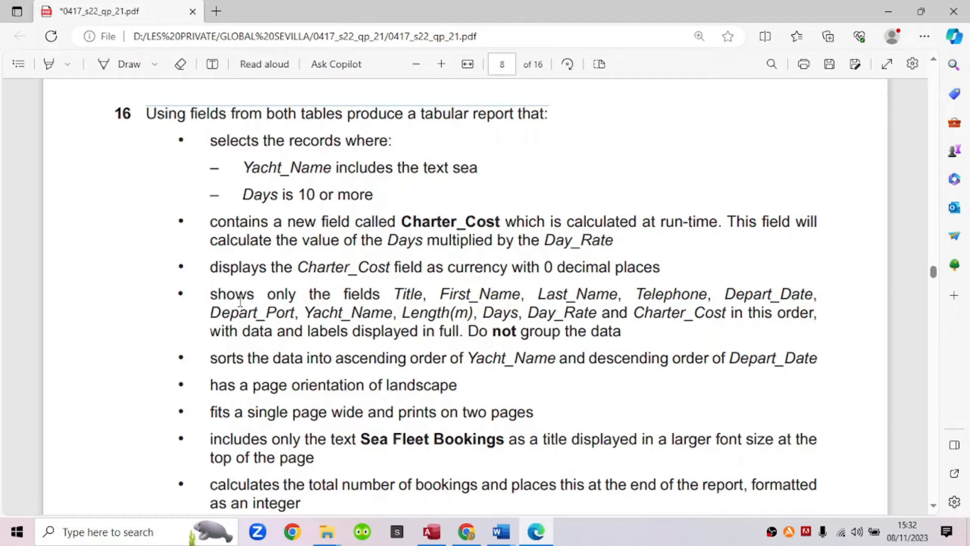
{"action": "left_click", "coordinate": [49, 64]}
{"action": "mouse_move", "coordinate": [202, 303]}
{"action": "left_mouse_down"}
{"action": "mouse_move", "coordinate": [310, 316]}
{"action": "mouse_move", "coordinate": [369, 298]}
{"action": "mouse_move", "coordinate": [445, 299]}
{"action": "mouse_move", "coordinate": [560, 331]}
{"action": "mouse_move", "coordinate": [622, 332]}
{"action": "left_mouse_up"}
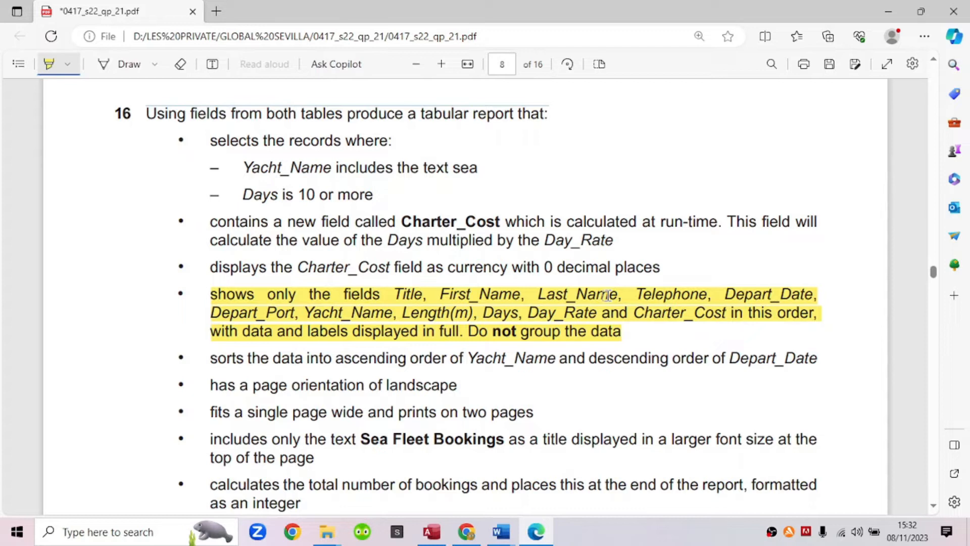
Step: Switch to Access and examine the field structure of J2221BOOKINGS and J2221YACHTS in Design View
{"action": "left_click", "coordinate": [434, 536]}
{"action": "right_click", "coordinate": [188, 123]}
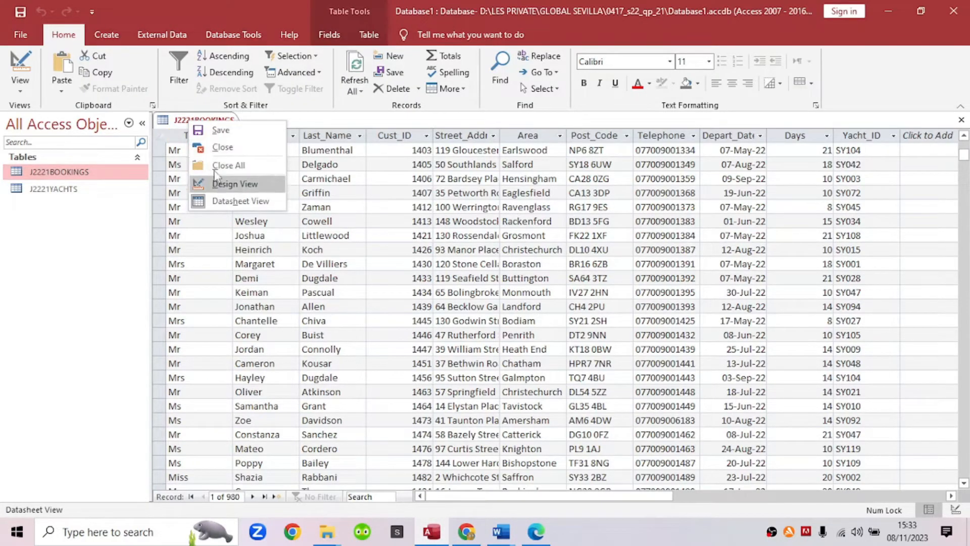
{"action": "left_click", "coordinate": [207, 123]}
{"action": "right_click", "coordinate": [212, 127]}
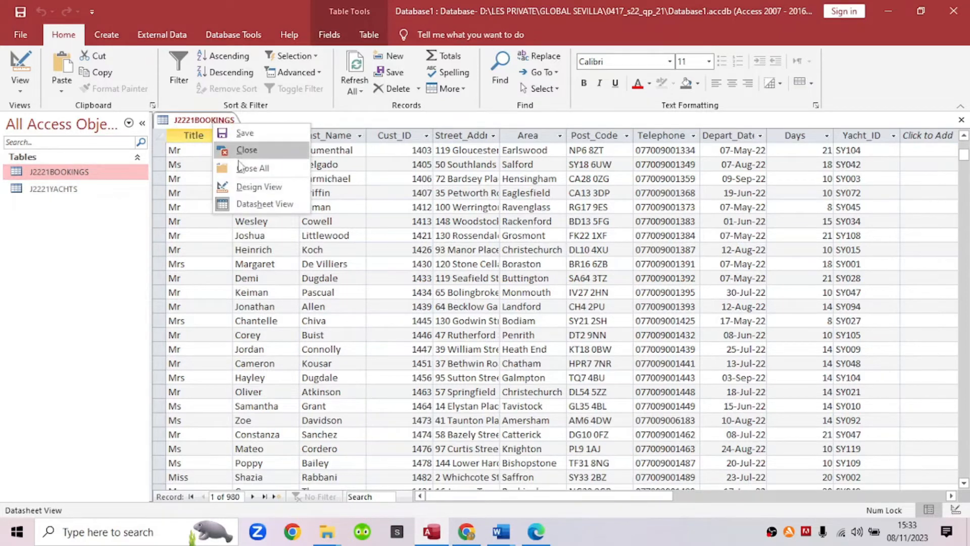
{"action": "left_click", "coordinate": [253, 186]}
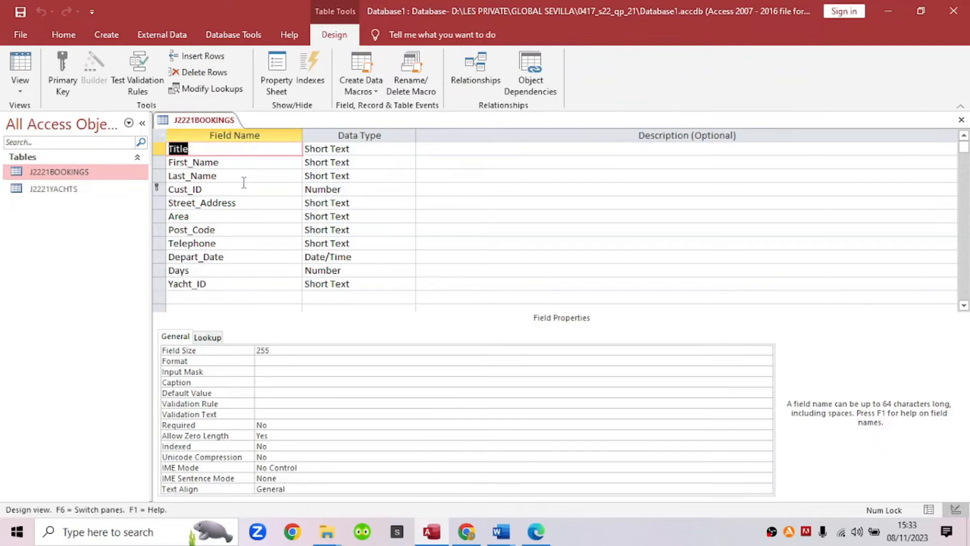
{"action": "left_click", "coordinate": [68, 193]}
{"action": "right_click", "coordinate": [70, 198]}
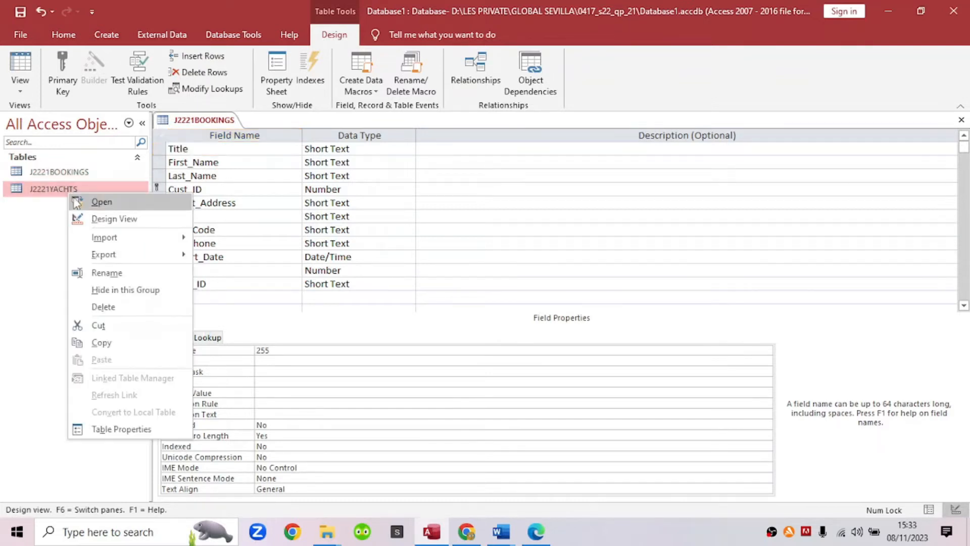
{"action": "left_click", "coordinate": [99, 223]}
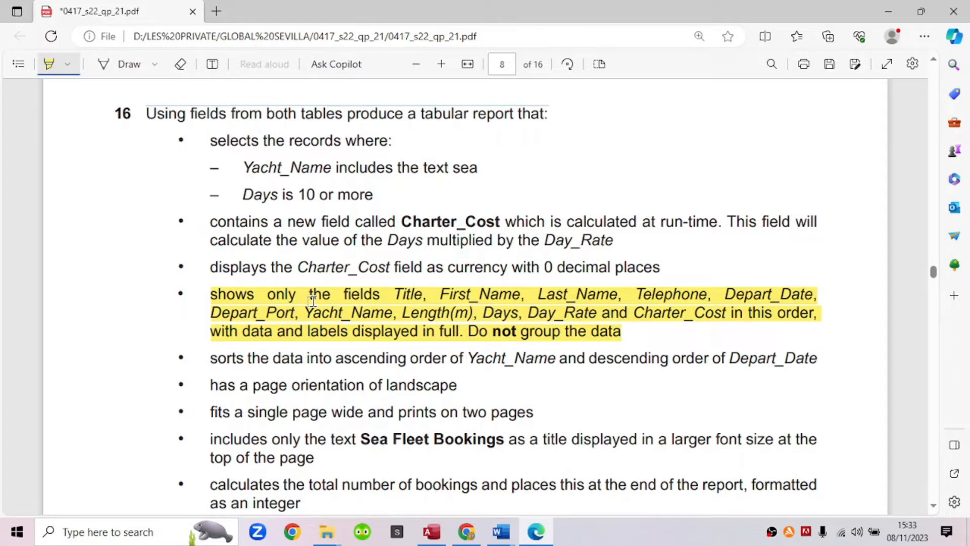
Step: Create a query in Design View with the J2221BOOKINGS and J2221YACHTS tables, removing the duplicate copy of J2221YACHTS
{"action": "left_click", "coordinate": [433, 533]}
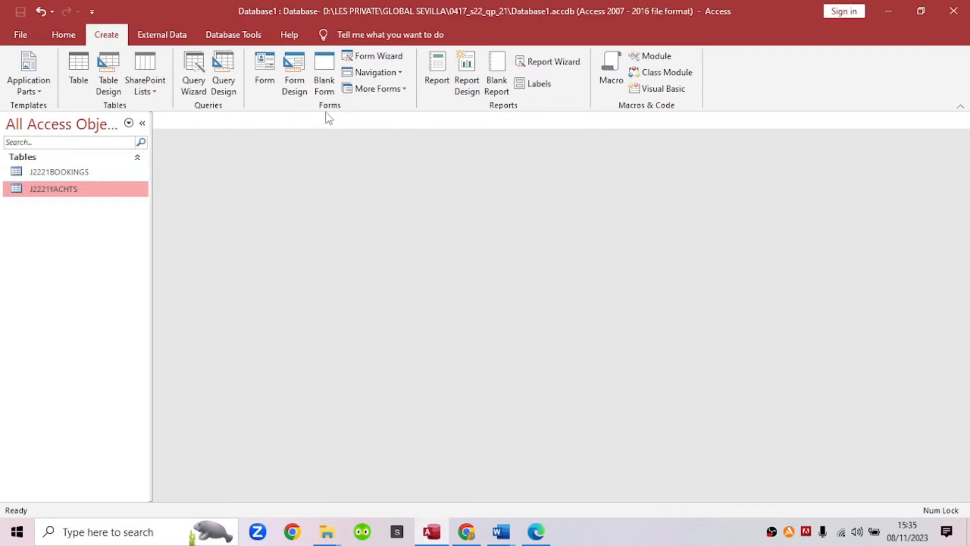
{"action": "left_click", "coordinate": [223, 65]}
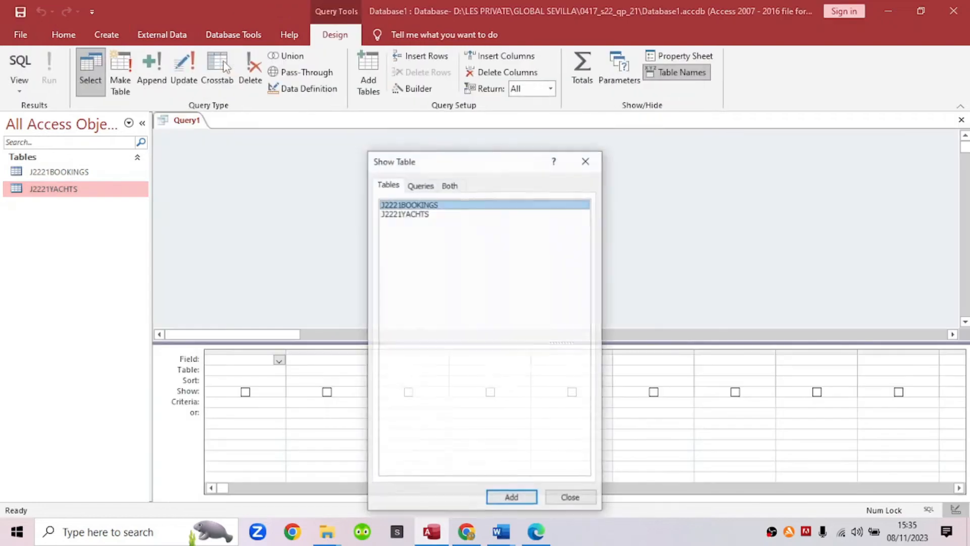
{"action": "left_click_drag", "start_coordinate": [469, 166], "coordinate": [717, 111]}
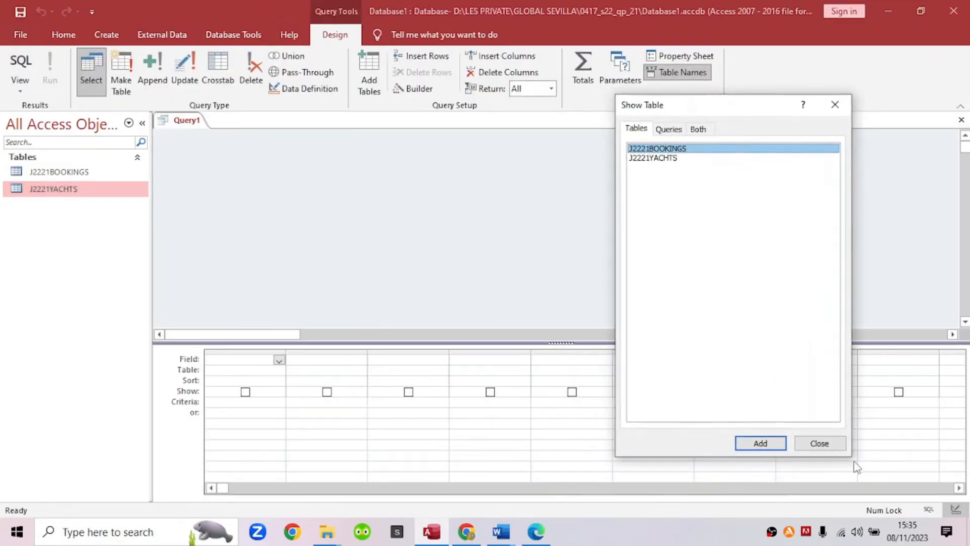
{"action": "double_click", "coordinate": [692, 150]}
{"action": "double_click", "coordinate": [666, 160]}
{"action": "left_click_drag", "start_coordinate": [701, 112], "coordinate": [842, 121]}
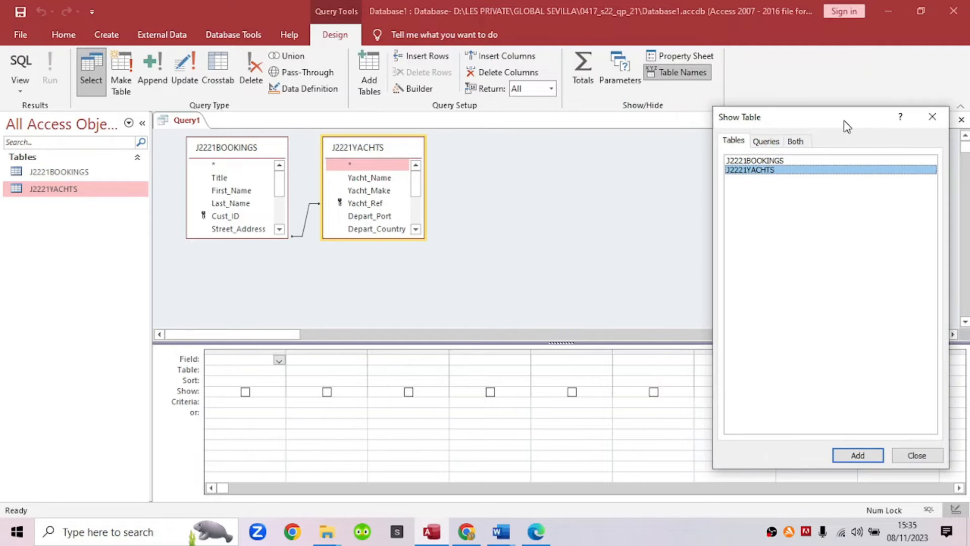
{"action": "double_click", "coordinate": [752, 172]}
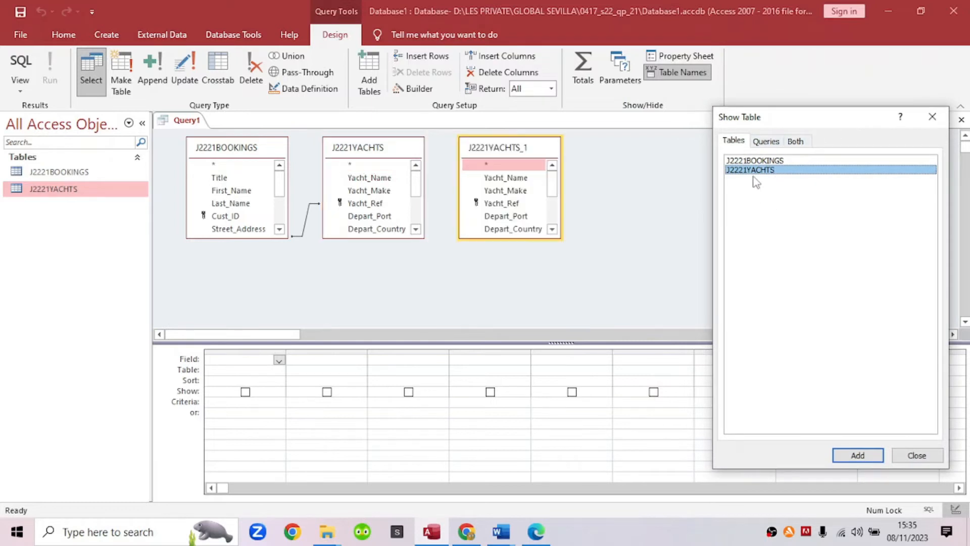
{"action": "left_click", "coordinate": [917, 454]}
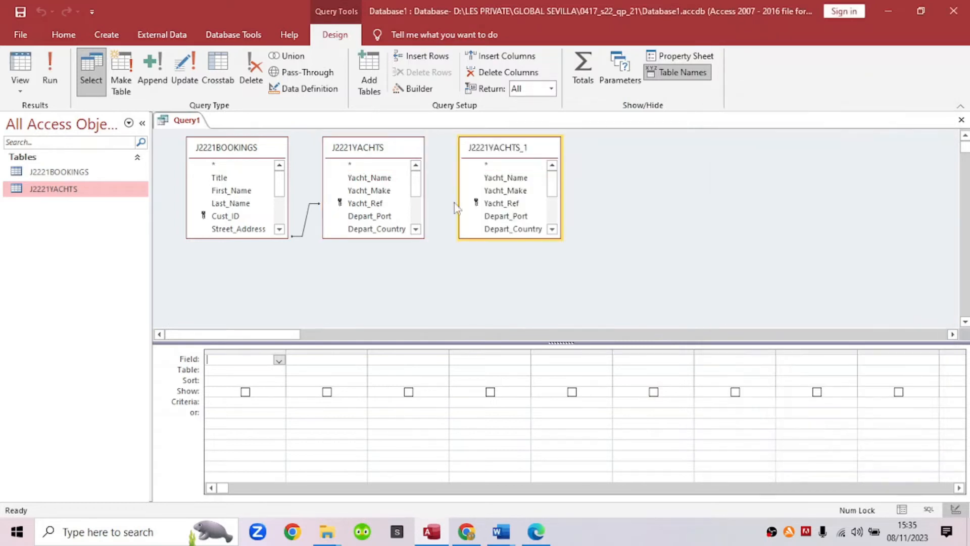
{"action": "right_click", "coordinate": [491, 153]}
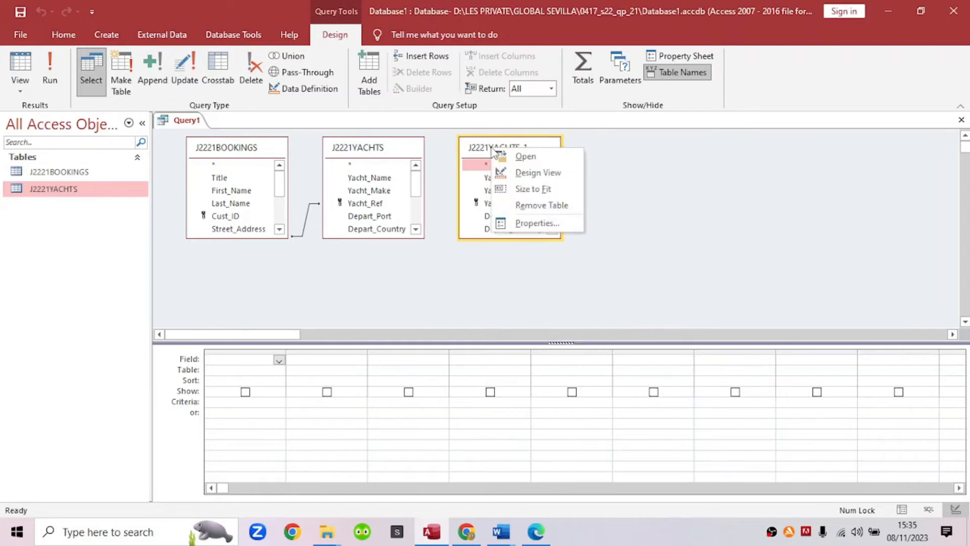
{"action": "left_click", "coordinate": [533, 205]}
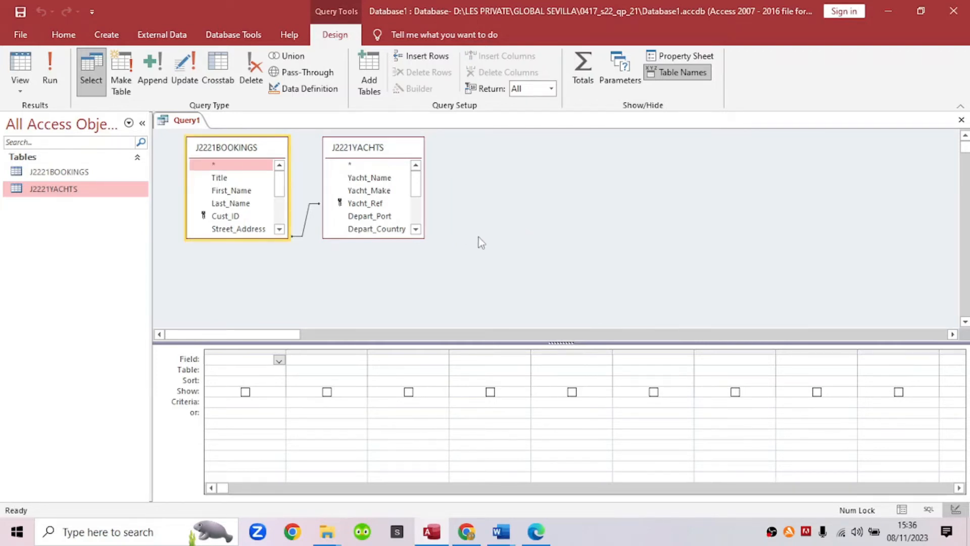
Step: Enlarge the two tables' field lists in the query design and space them apart
{"action": "left_click_drag", "start_coordinate": [292, 238], "coordinate": [313, 327]}
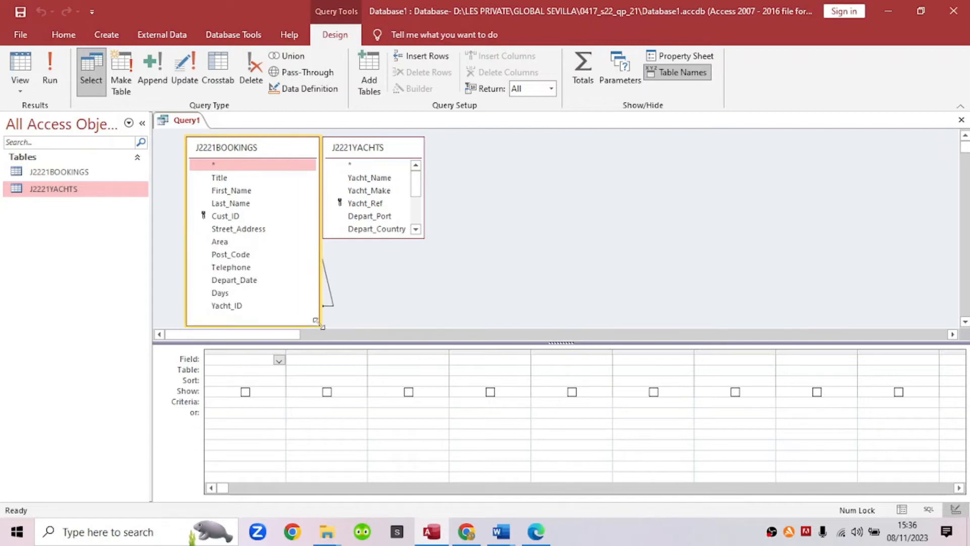
{"action": "left_click_drag", "start_coordinate": [424, 239], "coordinate": [419, 314]}
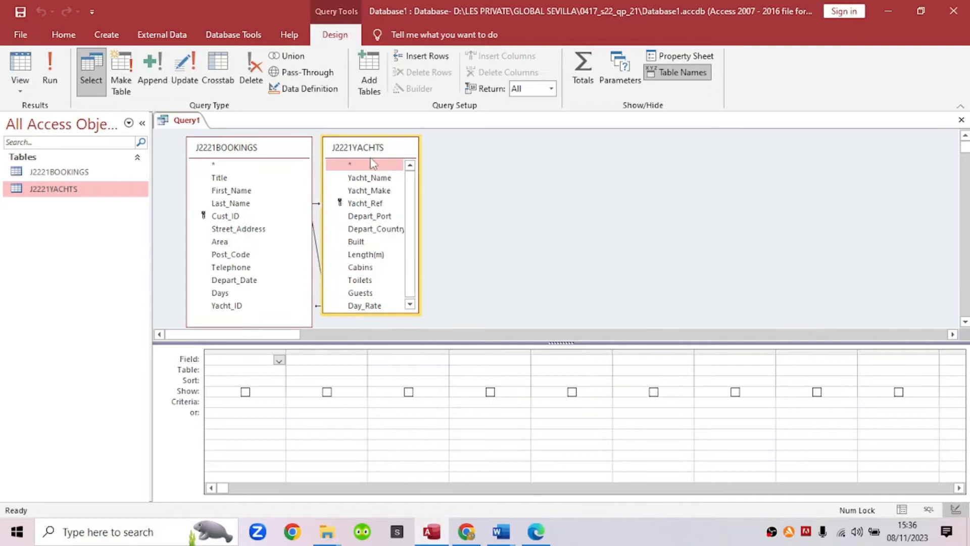
{"action": "left_click_drag", "start_coordinate": [370, 150], "coordinate": [442, 154]}
{"action": "left_click_drag", "start_coordinate": [290, 154], "coordinate": [316, 149]}
{"action": "left_click_drag", "start_coordinate": [336, 183], "coordinate": [322, 184]}
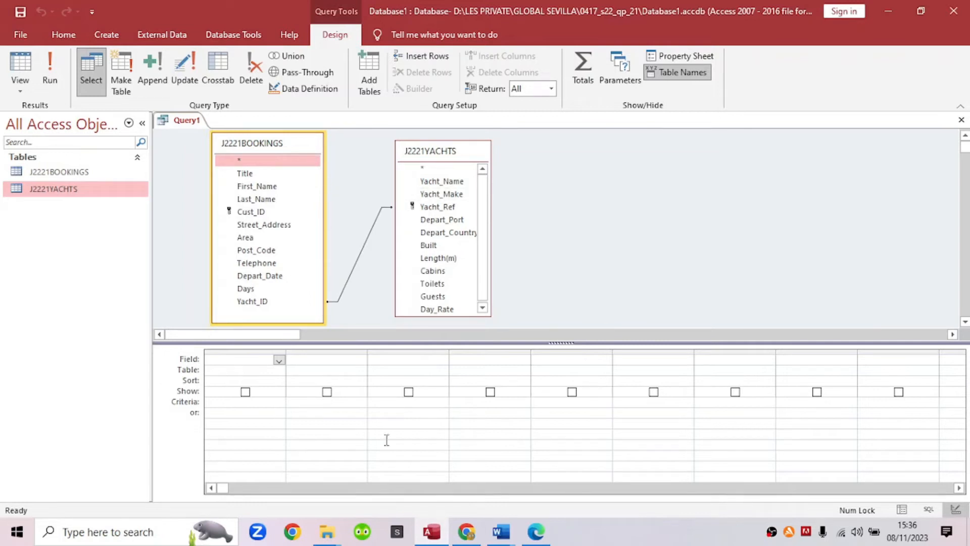
Step: Check the required fields in the question paper and add First_Name and Last_Name from J2221BOOKINGS to the query
{"action": "left_click", "coordinate": [536, 531]}
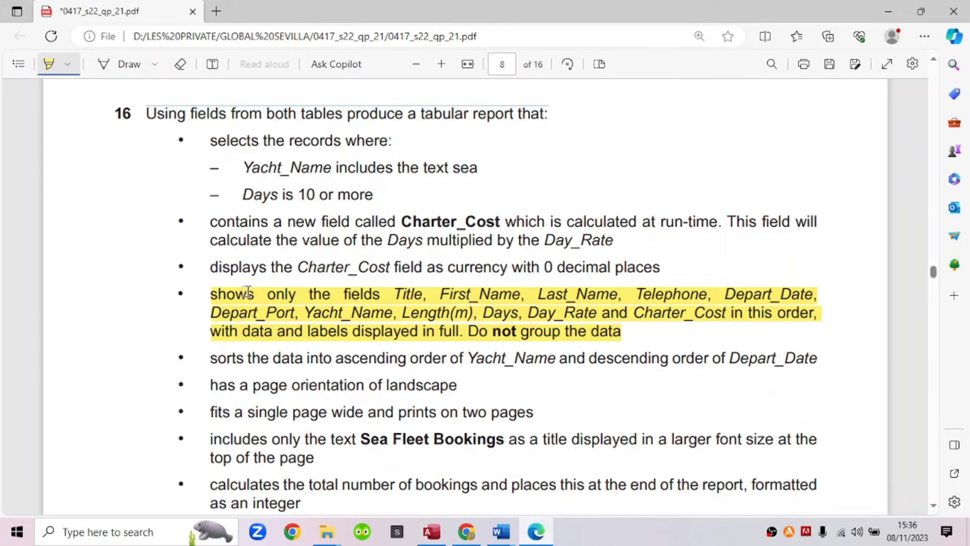
{"action": "left_click", "coordinate": [322, 309]}
{"action": "left_click", "coordinate": [477, 294]}
{"action": "left_click", "coordinate": [432, 533]}
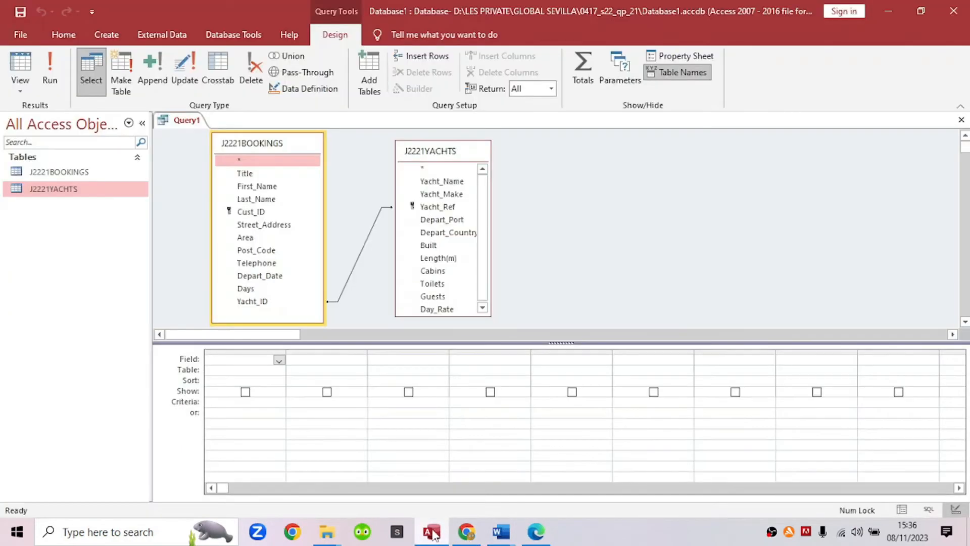
{"action": "left_click", "coordinate": [257, 187]}
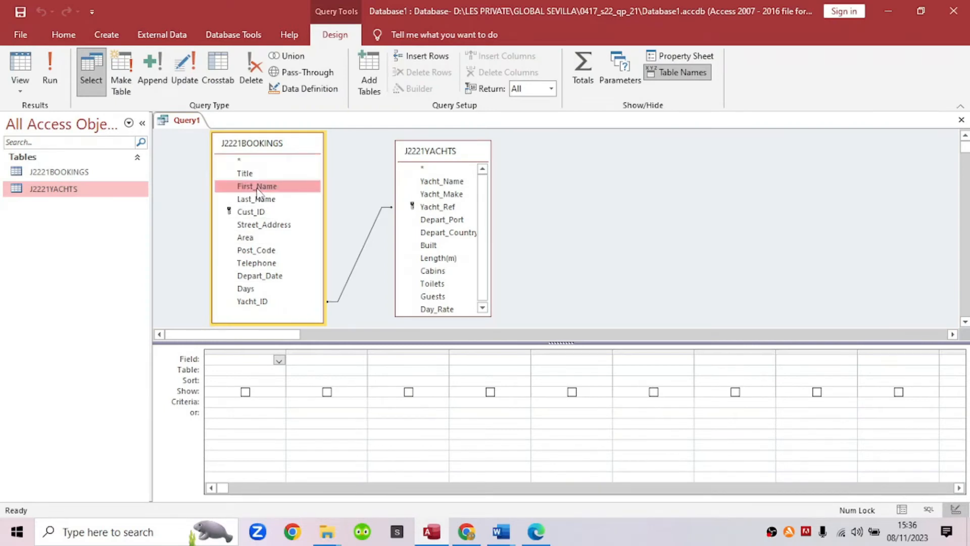
{"action": "left_click_drag", "start_coordinate": [257, 190], "coordinate": [289, 358]}
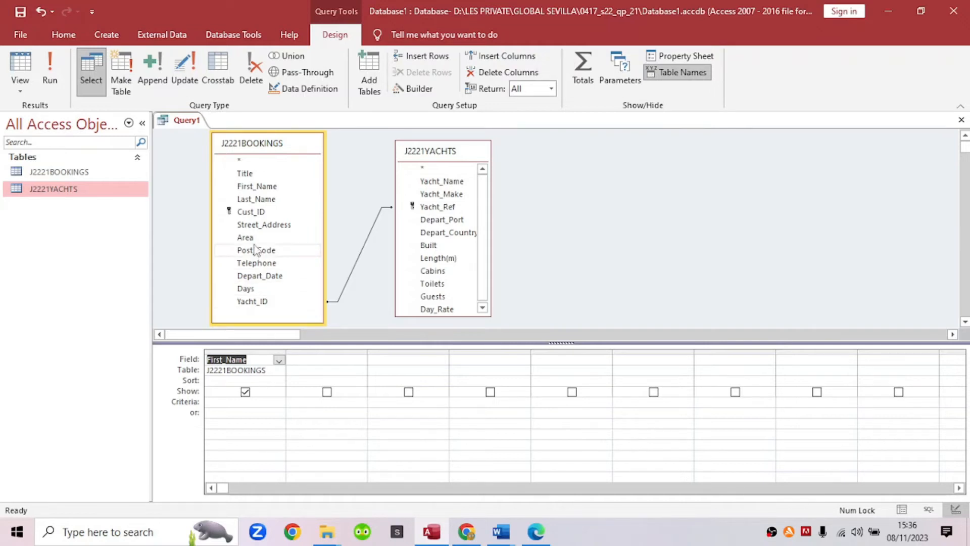
{"action": "double_click", "coordinate": [259, 201]}
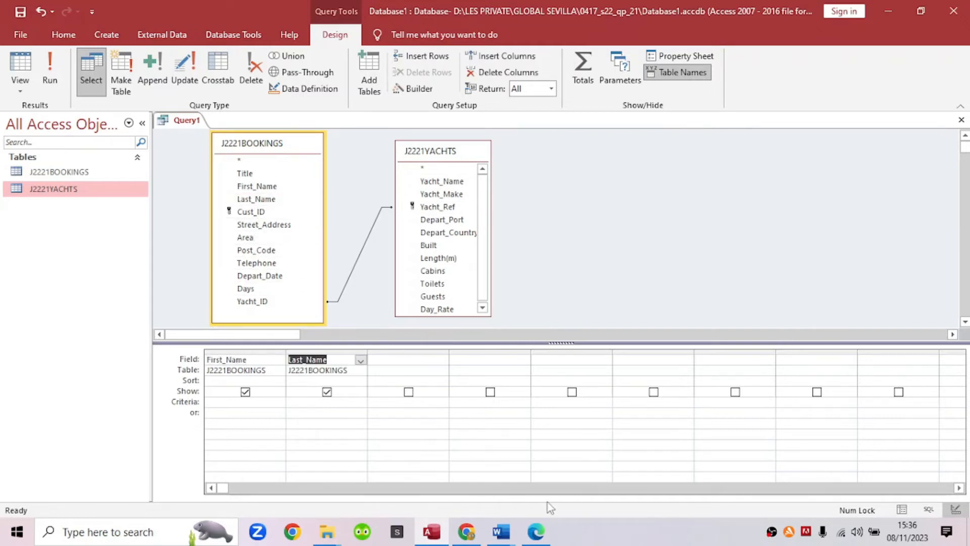
Step: Consult the highlighted field order and add Telephone and Depart_Date from J2221BOOKINGS to the query
{"action": "left_click", "coordinate": [532, 539]}
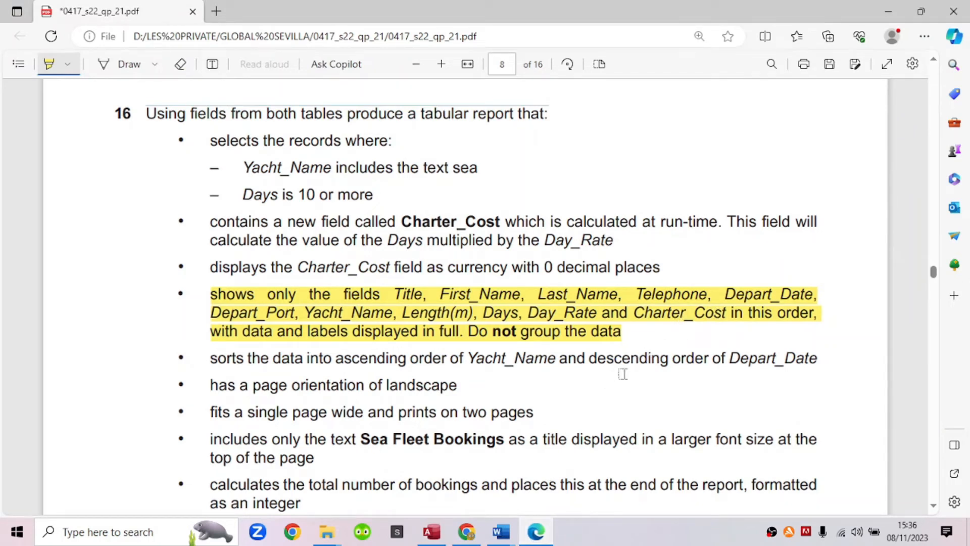
{"action": "left_click", "coordinate": [432, 532]}
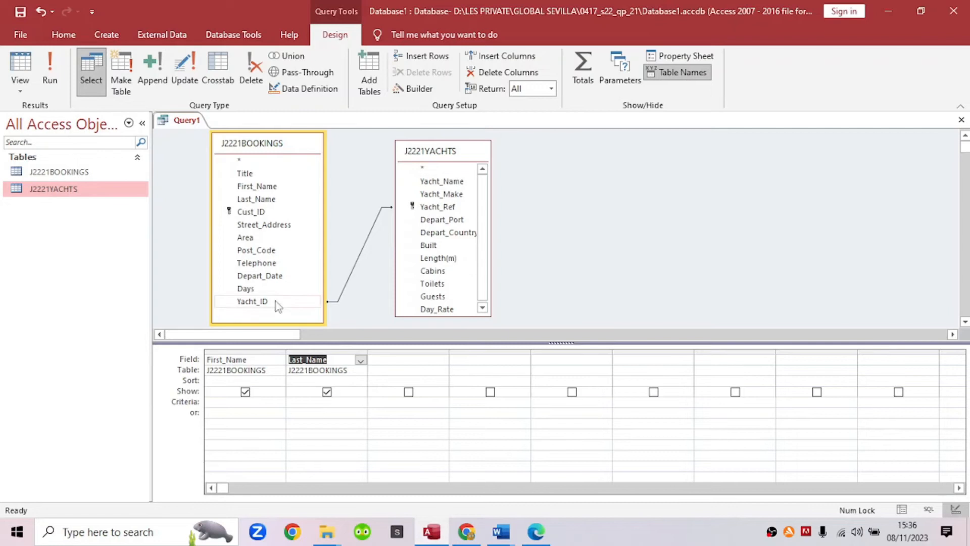
{"action": "double_click", "coordinate": [264, 266]}
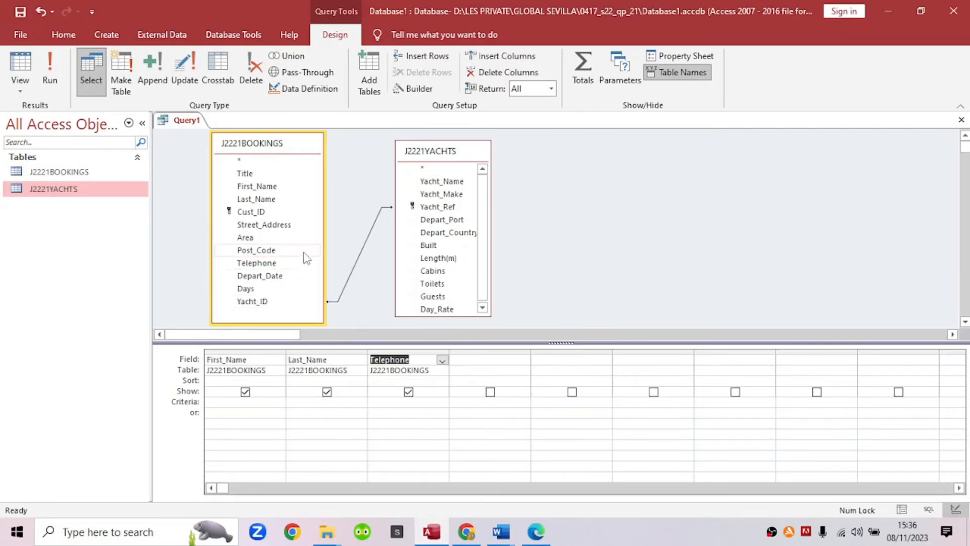
{"action": "double_click", "coordinate": [277, 276]}
Step: Check the next required field in the question paper and add Depart_Port from J2221YACHTS to the query
{"action": "left_click", "coordinate": [536, 532]}
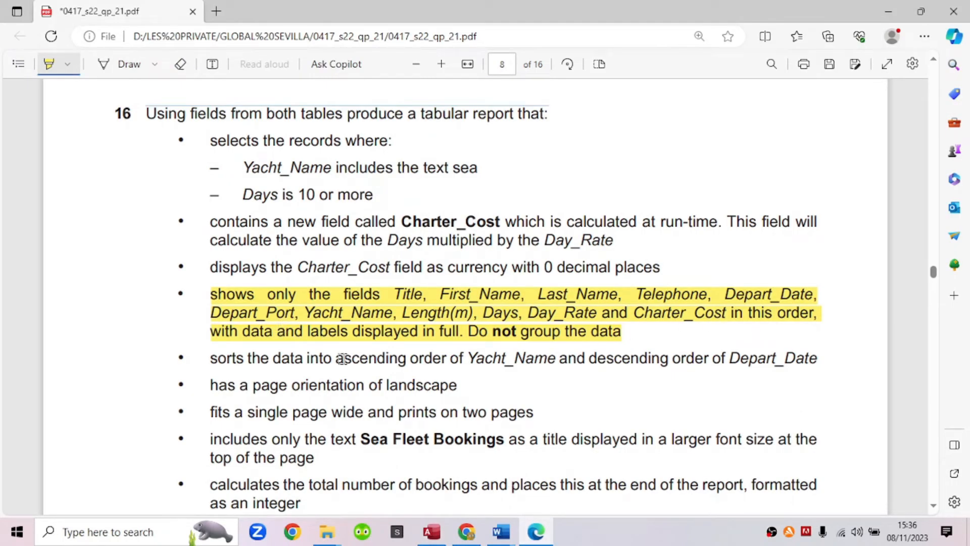
{"action": "left_click", "coordinate": [438, 532]}
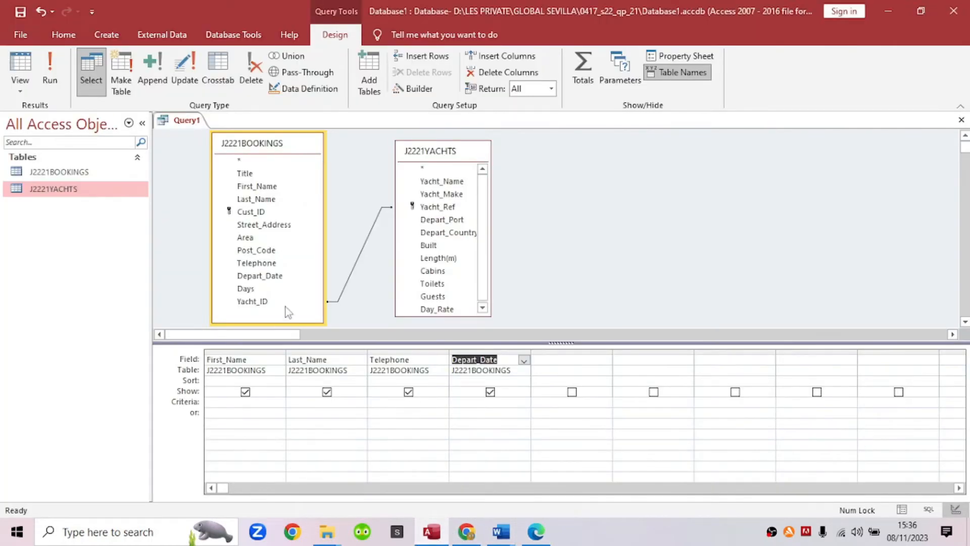
{"action": "left_click", "coordinate": [435, 221]}
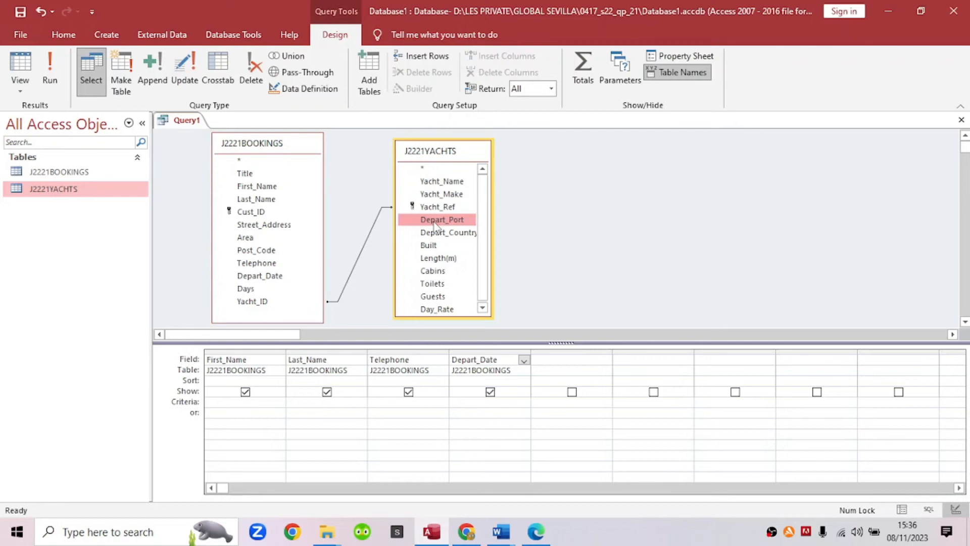
{"action": "double_click", "coordinate": [435, 220]}
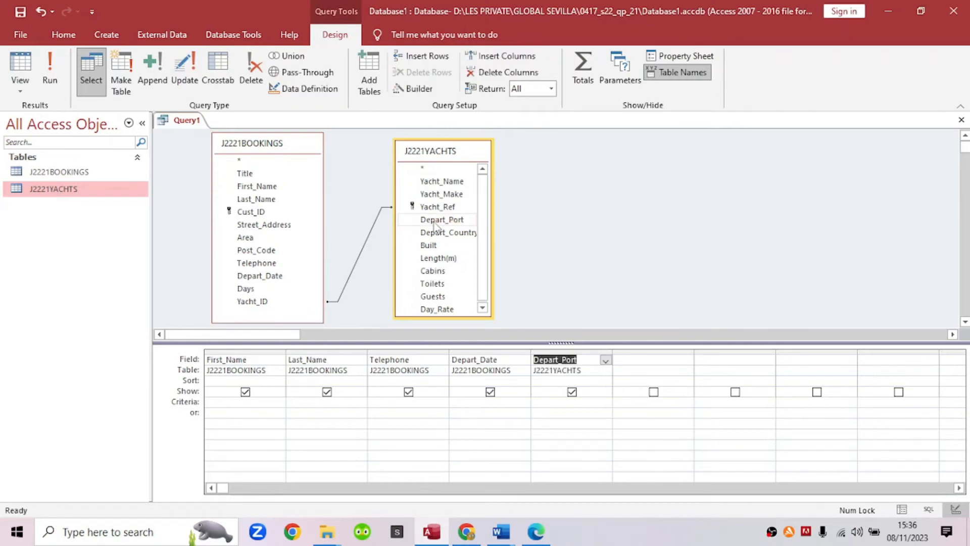
Step: Add Yacht_Name and Length(m) from J2221YACHTS to the query, following the field order in the question paper
{"action": "double_click", "coordinate": [438, 182]}
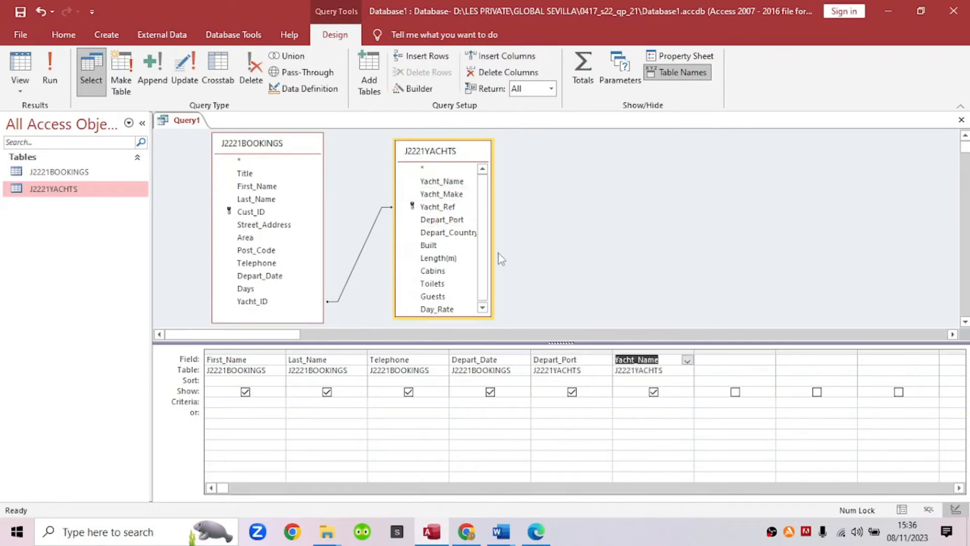
{"action": "left_click", "coordinate": [535, 531]}
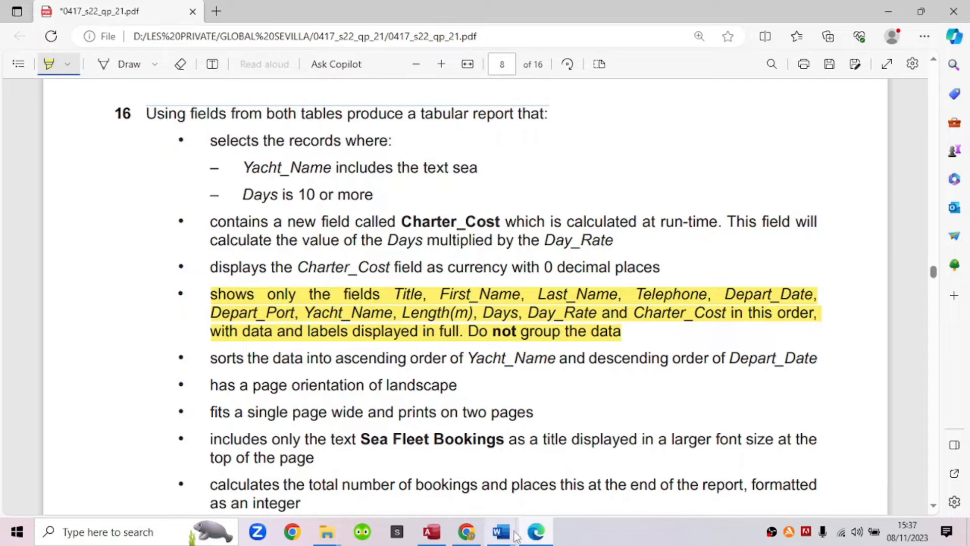
{"action": "left_click", "coordinate": [437, 537]}
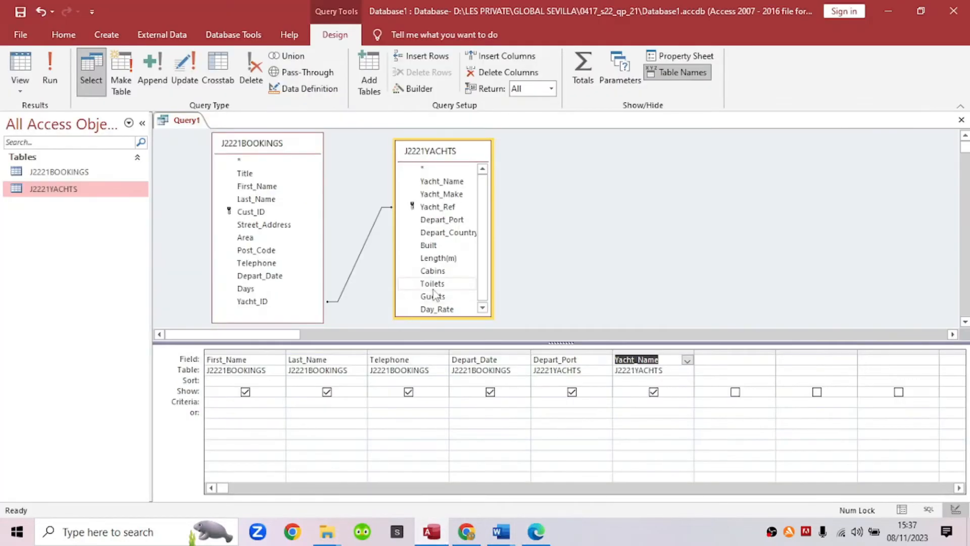
{"action": "double_click", "coordinate": [438, 258]}
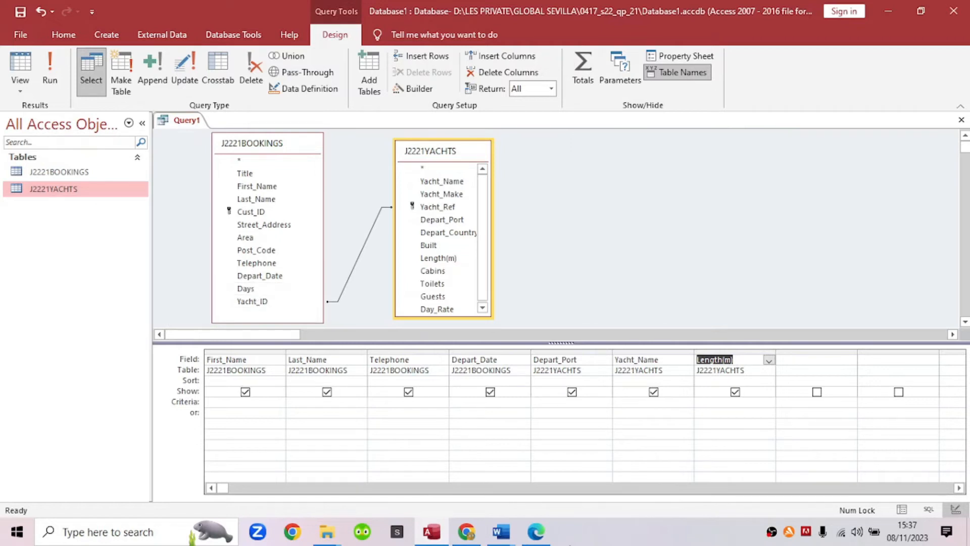
Step: Check the next required fields in the question paper and add Days from J2221BOOKINGS and Day_Rate from J2221YACHTS to the query
{"action": "left_click", "coordinate": [546, 539]}
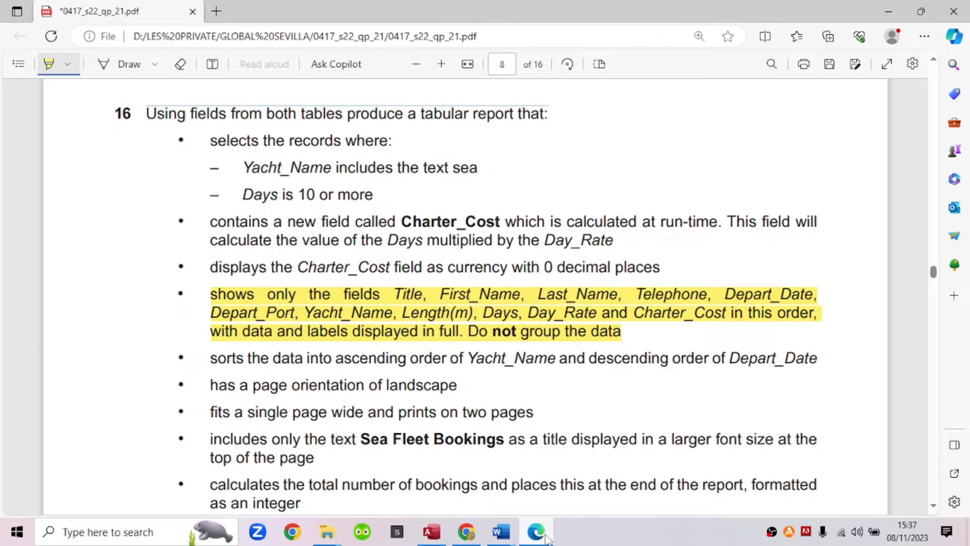
{"action": "left_click", "coordinate": [550, 539]}
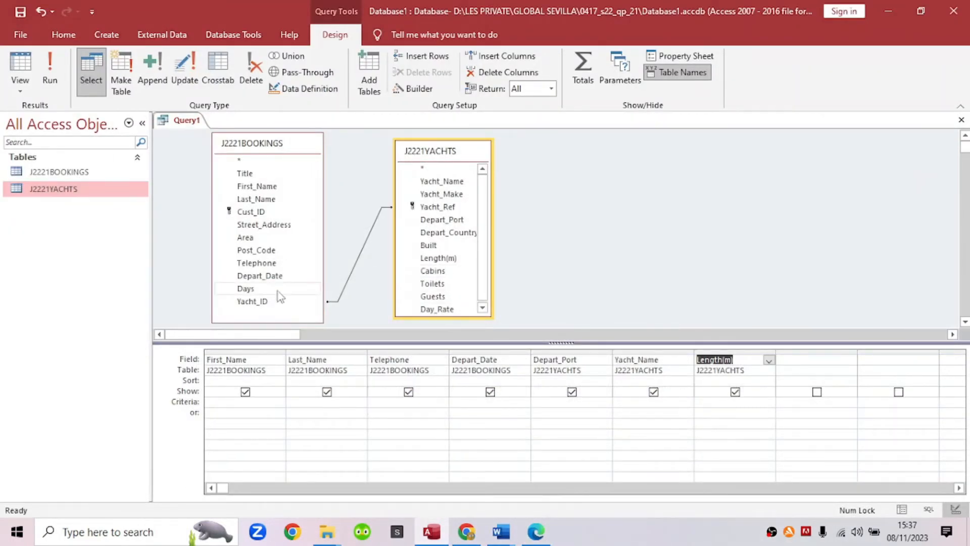
{"action": "double_click", "coordinate": [250, 289]}
{"action": "double_click", "coordinate": [457, 309]}
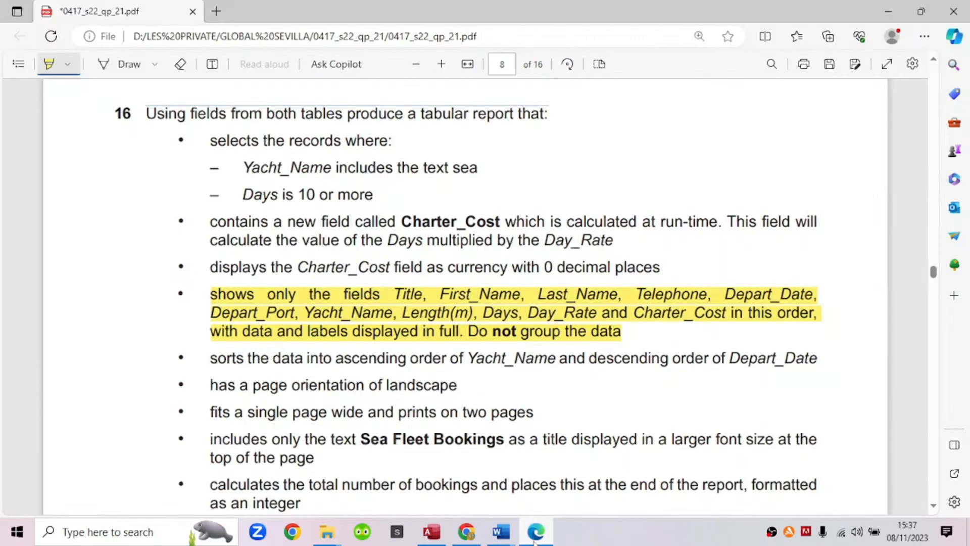
Step: Switch to the question paper PDF and underline Charter_Cost in the highlighted field list with the pen
{"action": "left_click", "coordinate": [536, 531]}
{"action": "left_click", "coordinate": [125, 70]}
{"action": "left_click_drag", "start_coordinate": [639, 325], "coordinate": [725, 329]}
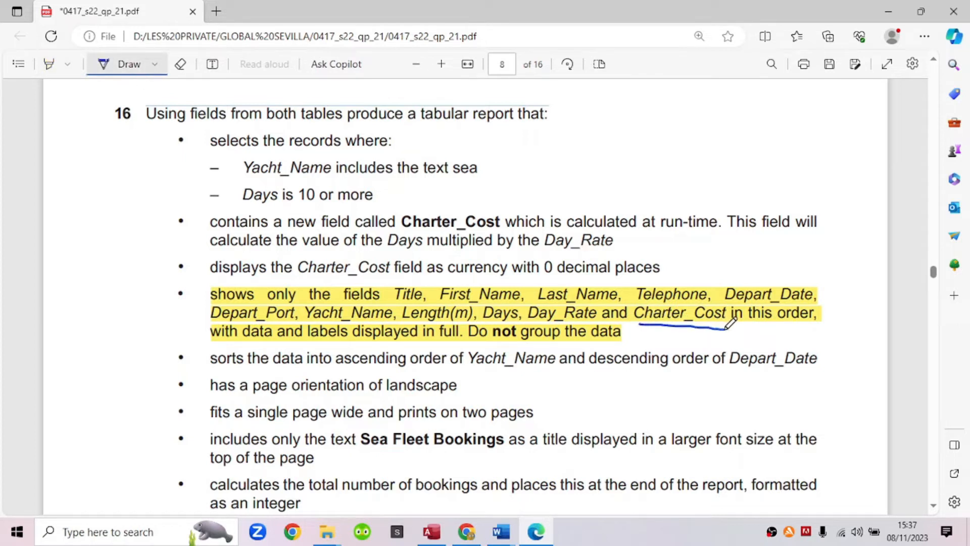
Step: Return to the Access query design, move the J2221YACHTS field list up slightly and enlarge it to fit all its fields
{"action": "left_click", "coordinate": [435, 541]}
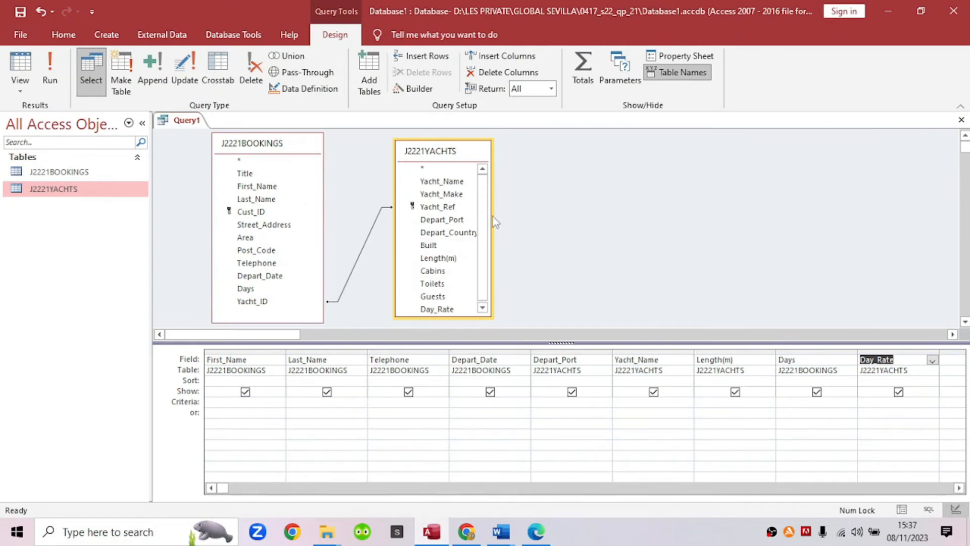
{"action": "left_click_drag", "start_coordinate": [478, 150], "coordinate": [473, 140]}
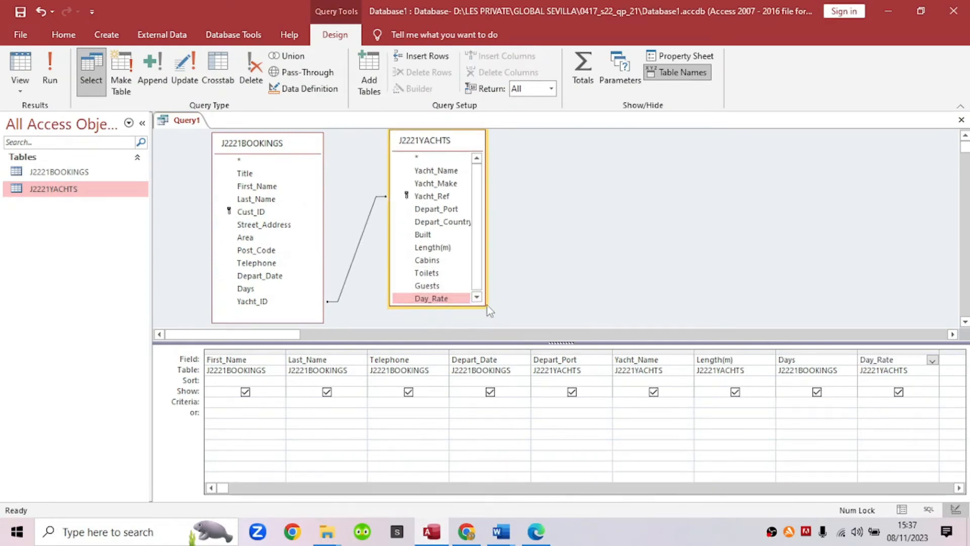
{"action": "left_click_drag", "start_coordinate": [489, 310], "coordinate": [494, 330]}
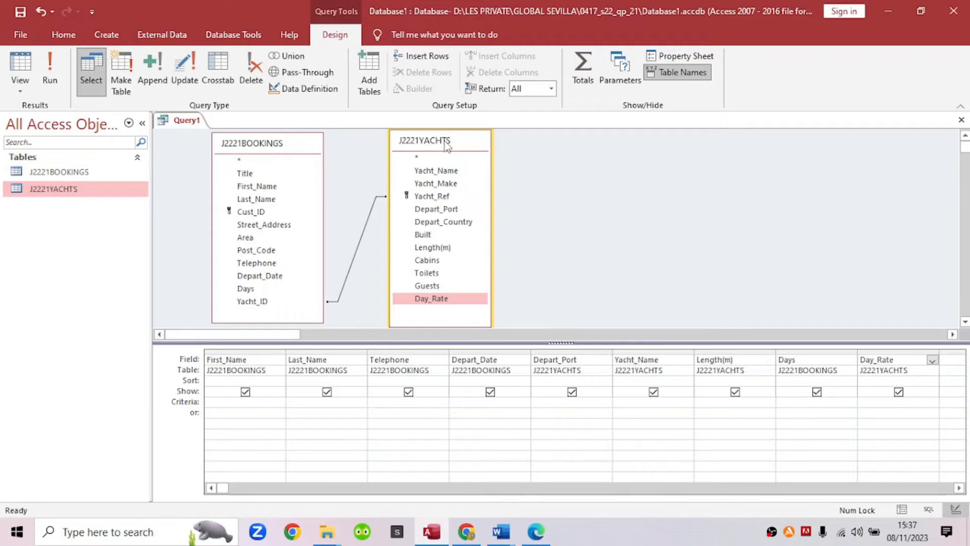
Step: In the question paper, underline Charter_Cost, the data-and-labels wording and "not group the data", and number the fields bullet 1 and Charter_Cost bullet 2
{"action": "left_click", "coordinate": [536, 531]}
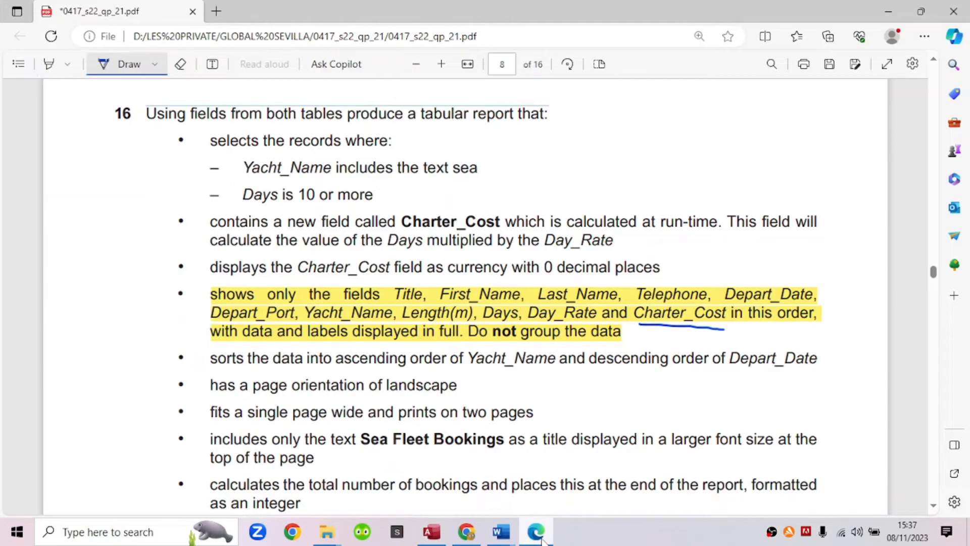
{"action": "left_click_drag", "start_coordinate": [653, 325], "coordinate": [730, 325]}
{"action": "left_click_drag", "start_coordinate": [226, 343], "coordinate": [410, 343]}
{"action": "left_click_drag", "start_coordinate": [491, 341], "coordinate": [635, 339]}
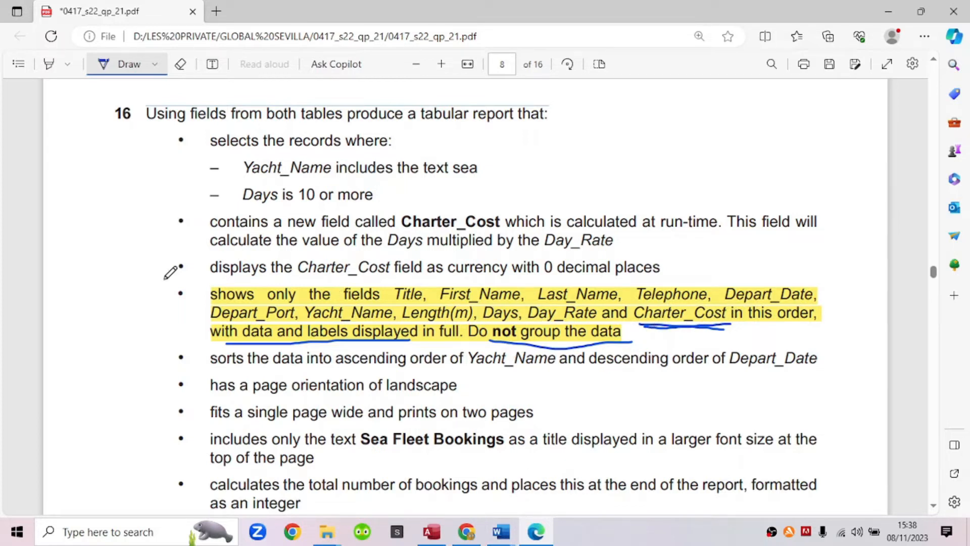
{"action": "left_click_drag", "start_coordinate": [165, 291], "coordinate": [164, 309]}
{"action": "left_click_drag", "start_coordinate": [156, 217], "coordinate": [176, 237]}
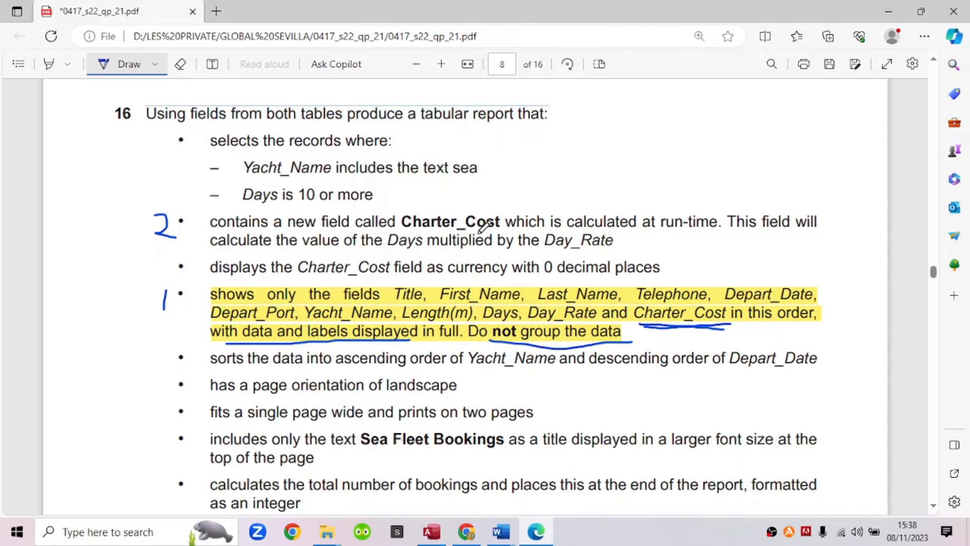
Step: Highlight "Charter_Cost which is calculated at run-time" and "the Days multiplied by the Day_Rate" in yellow in the question paper
{"action": "left_click", "coordinate": [67, 64]}
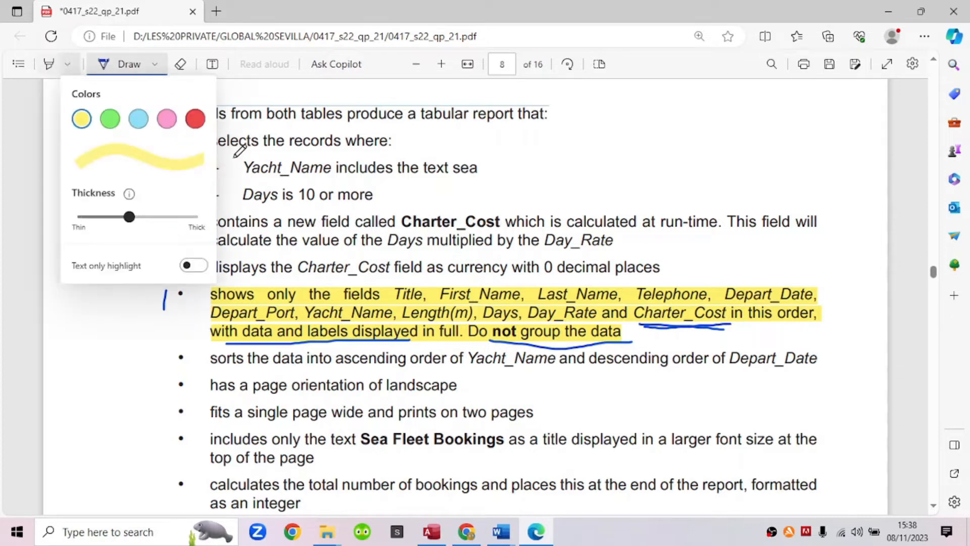
{"action": "left_click", "coordinate": [81, 119]}
{"action": "left_click", "coordinate": [410, 230]}
{"action": "left_click_drag", "start_coordinate": [402, 222], "coordinate": [713, 230]}
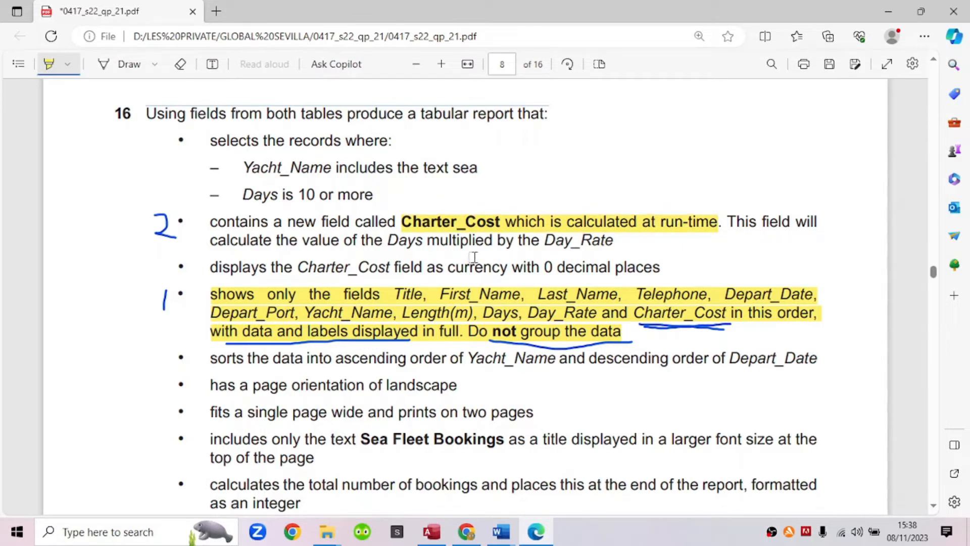
{"action": "left_click_drag", "start_coordinate": [363, 242], "coordinate": [545, 247]}
{"action": "left_click_drag", "start_coordinate": [547, 247], "coordinate": [616, 249]}
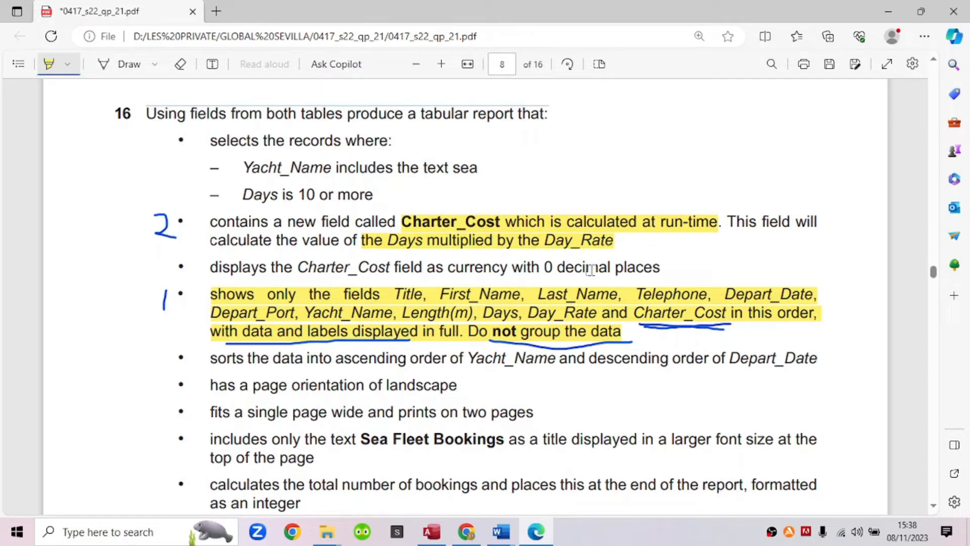
{"action": "left_click", "coordinate": [107, 73]}
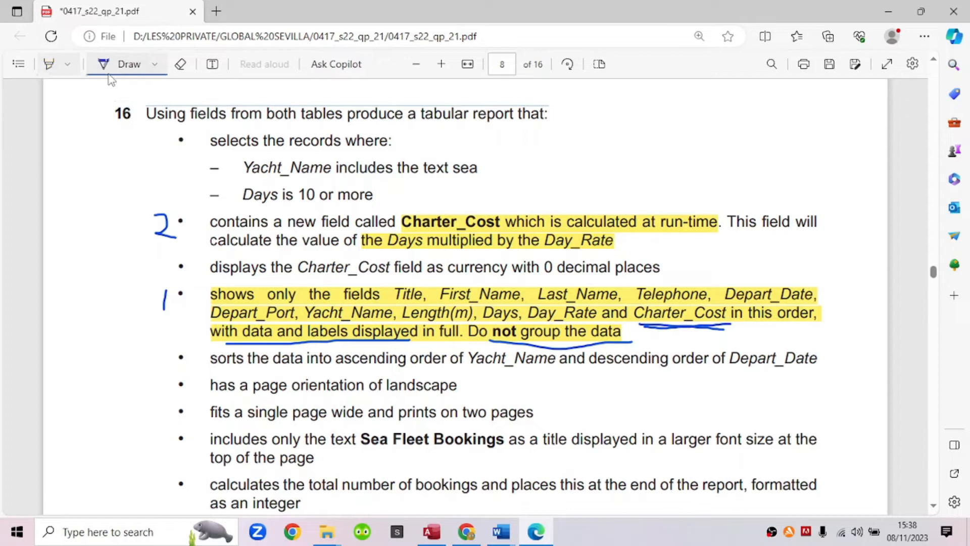
{"action": "left_click", "coordinate": [67, 64]}
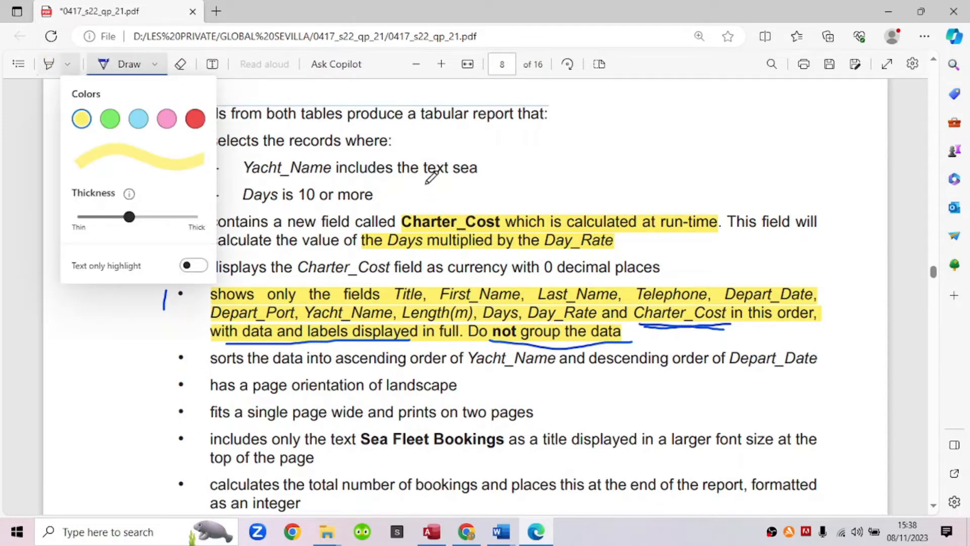
{"action": "left_click", "coordinate": [212, 64]}
{"action": "left_click", "coordinate": [455, 221]}
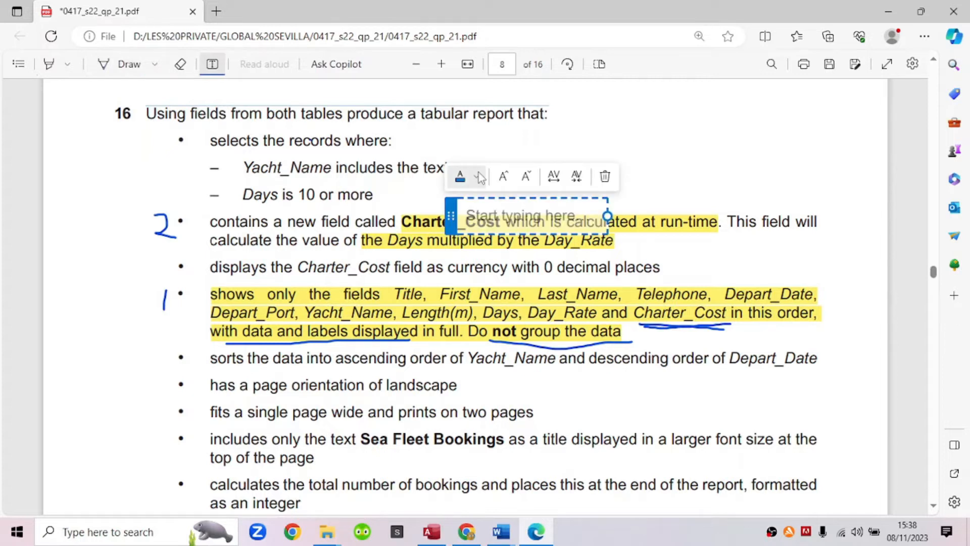
{"action": "key", "text": "Escape"}
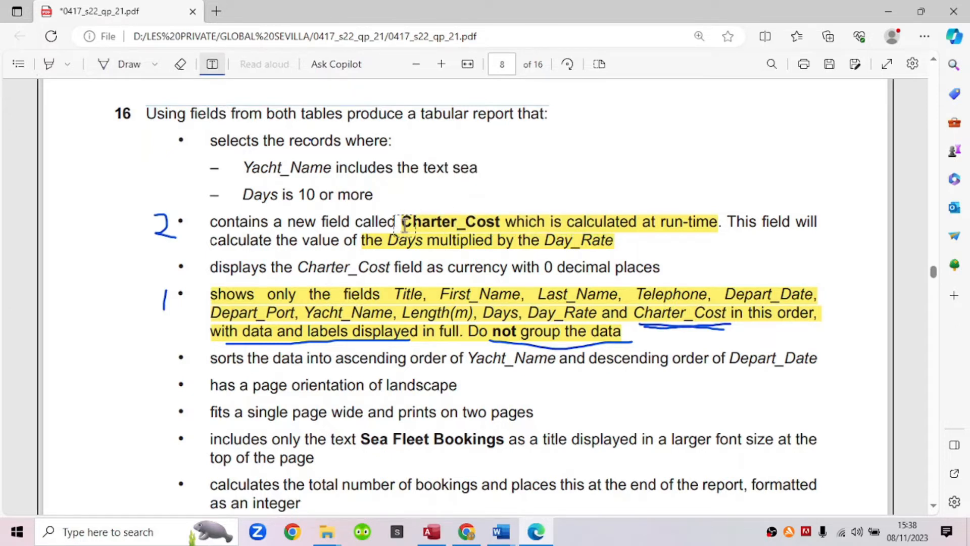
{"action": "left_click", "coordinate": [57, 71]}
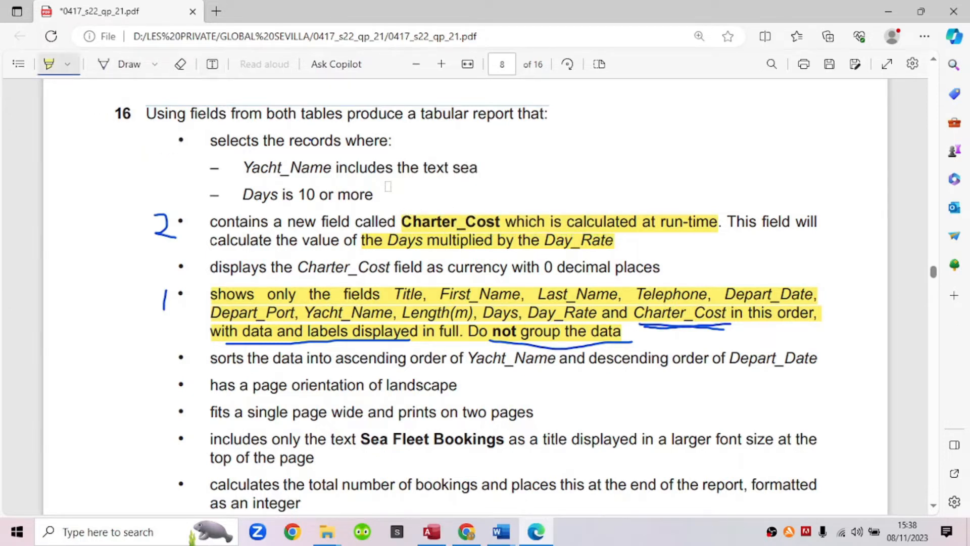
{"action": "right_click", "coordinate": [488, 224]}
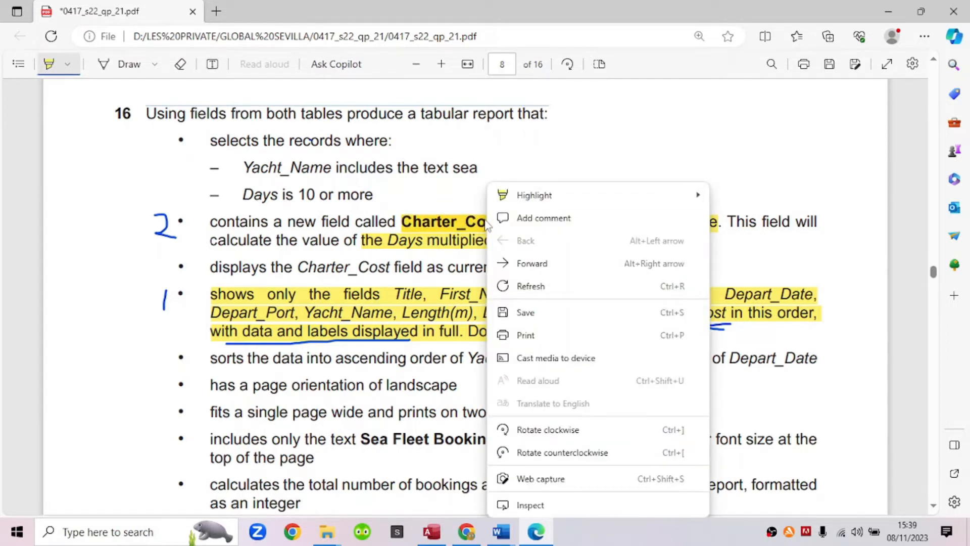
{"action": "left_click", "coordinate": [463, 228]}
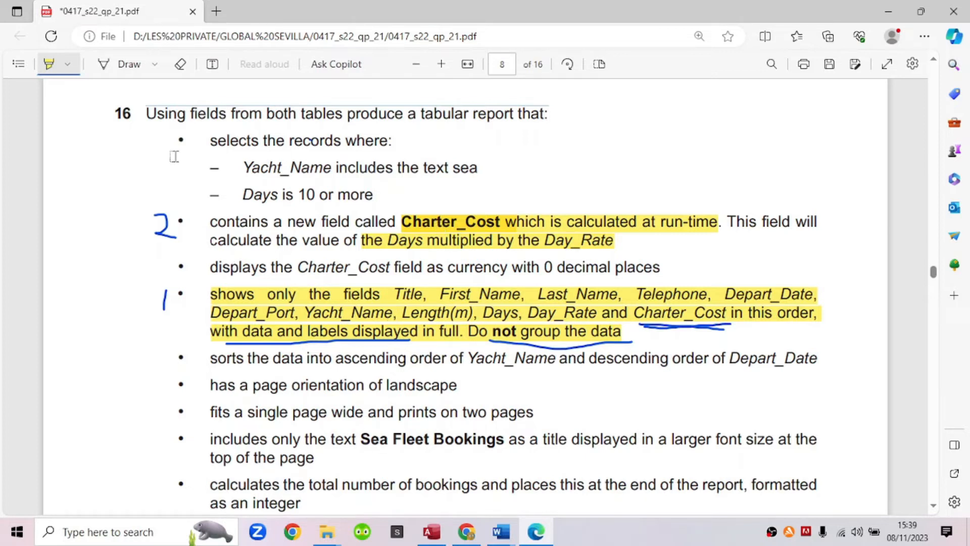
Step: Leave highlighting mode and copy the field name Charter_Cost from the second numbered bullet of the question paper
{"action": "key", "text": "Escape"}
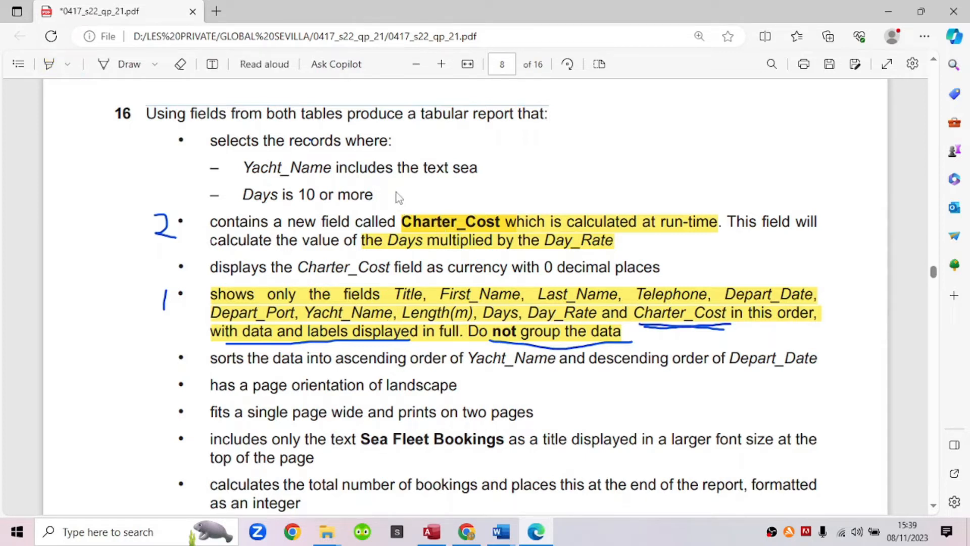
{"action": "left_click_drag", "start_coordinate": [397, 223], "coordinate": [504, 223]}
{"action": "key", "text": "super+c"}
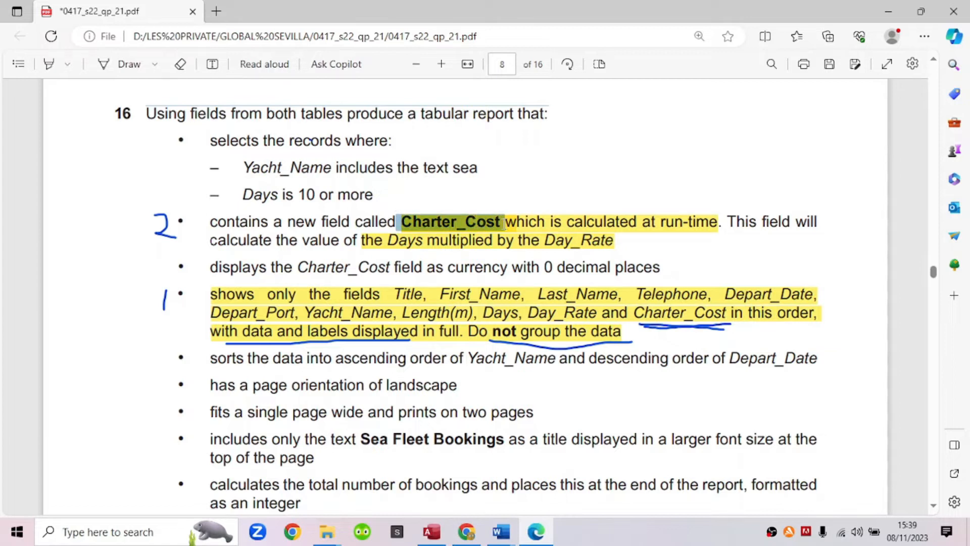
{"action": "right_click", "coordinate": [495, 220]}
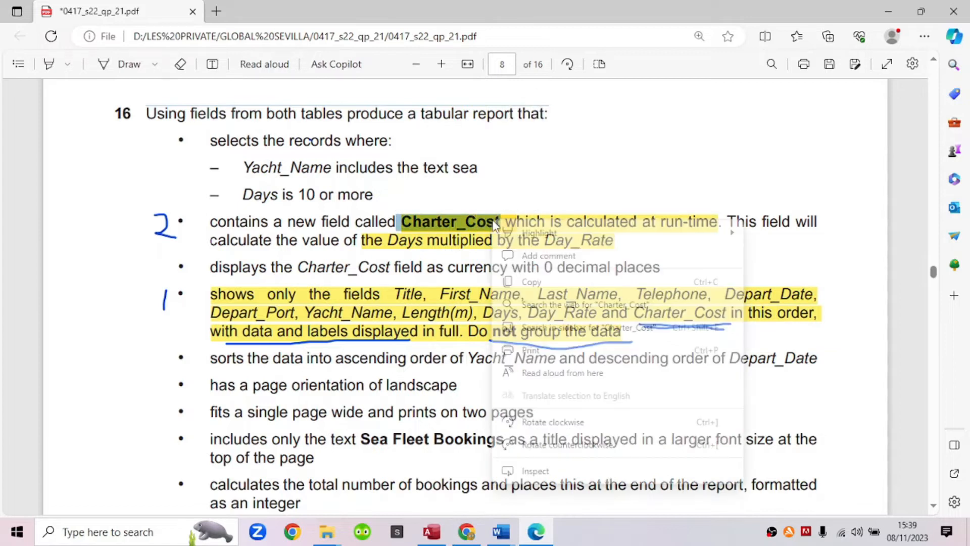
{"action": "left_click", "coordinate": [536, 285]}
Step: Switch to Access and paste Charter_Cost, followed by a colon, as the field name in the empty query column after Day_Rate
{"action": "left_click", "coordinate": [431, 532]}
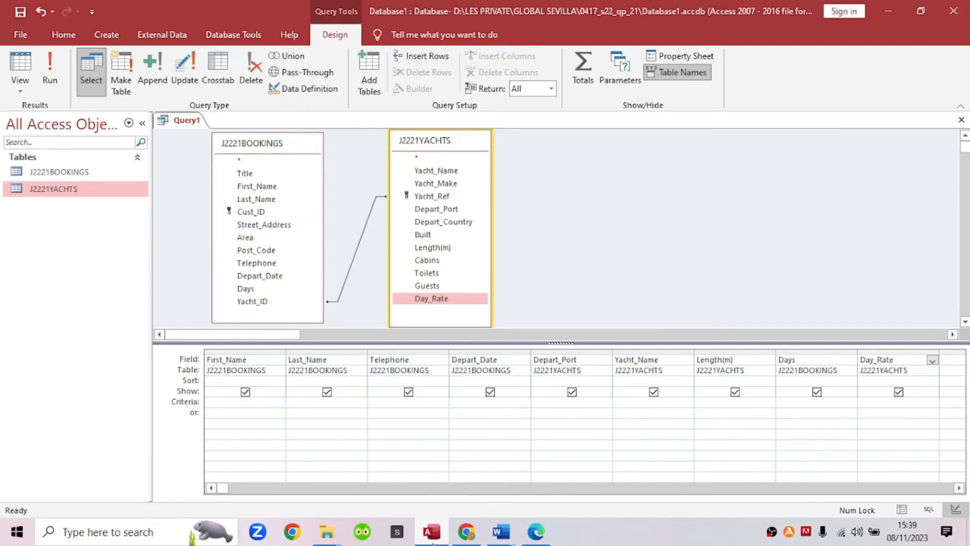
{"action": "left_click_drag", "start_coordinate": [220, 489], "coordinate": [258, 490]}
{"action": "left_click", "coordinate": [958, 488]}
{"action": "left_click", "coordinate": [959, 487]}
{"action": "left_click", "coordinate": [959, 488]}
{"action": "left_click", "coordinate": [959, 488]}
{"action": "left_click", "coordinate": [959, 488]}
{"action": "left_click", "coordinate": [959, 488]}
{"action": "left_click", "coordinate": [487, 360]}
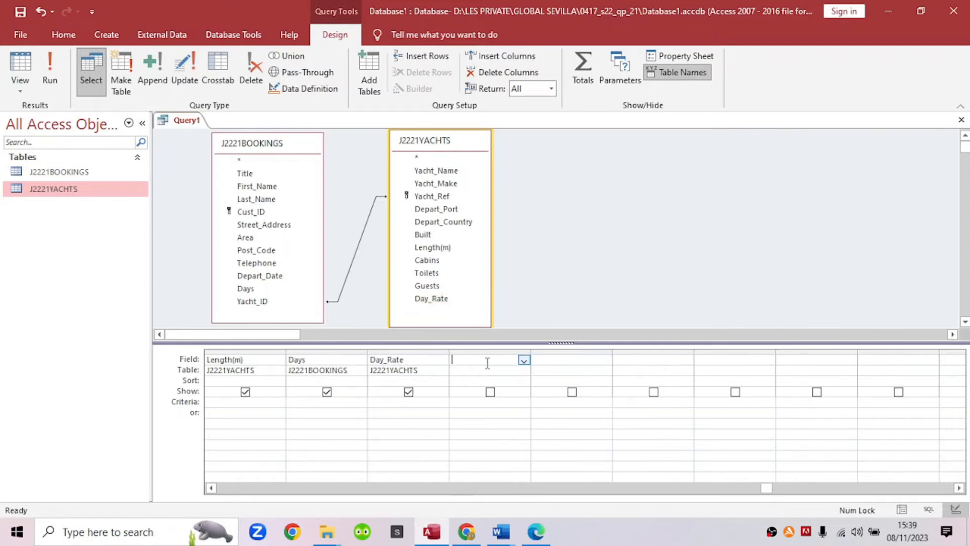
{"action": "right_click", "coordinate": [486, 363]}
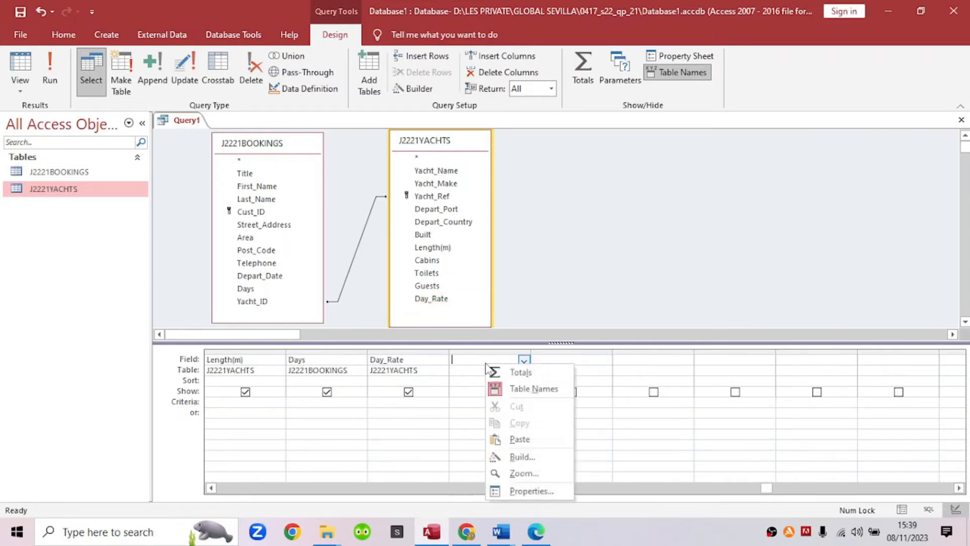
{"action": "left_click", "coordinate": [511, 439]}
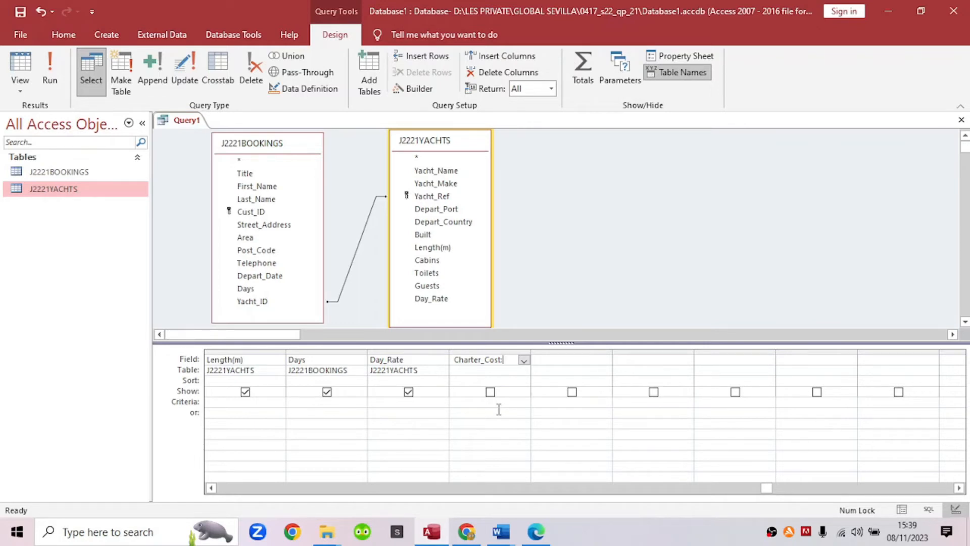
{"action": "type", "text": ":"}
Step: Complete the calculated field as Charter_Cost:Days*Day_Rate, checking the multiplication in the question paper, and widen its column to fit the expression
{"action": "left_click", "coordinate": [523, 360]}
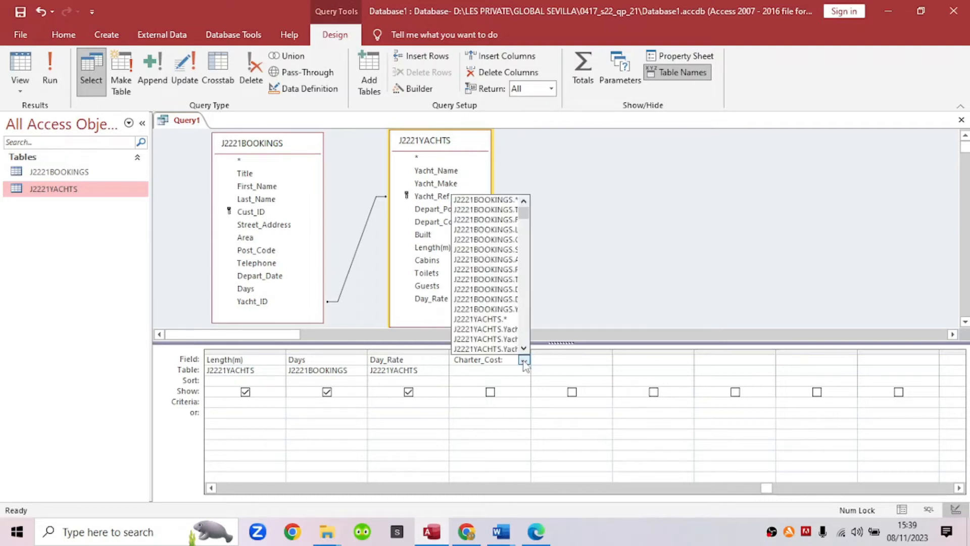
{"action": "left_click", "coordinate": [524, 360]}
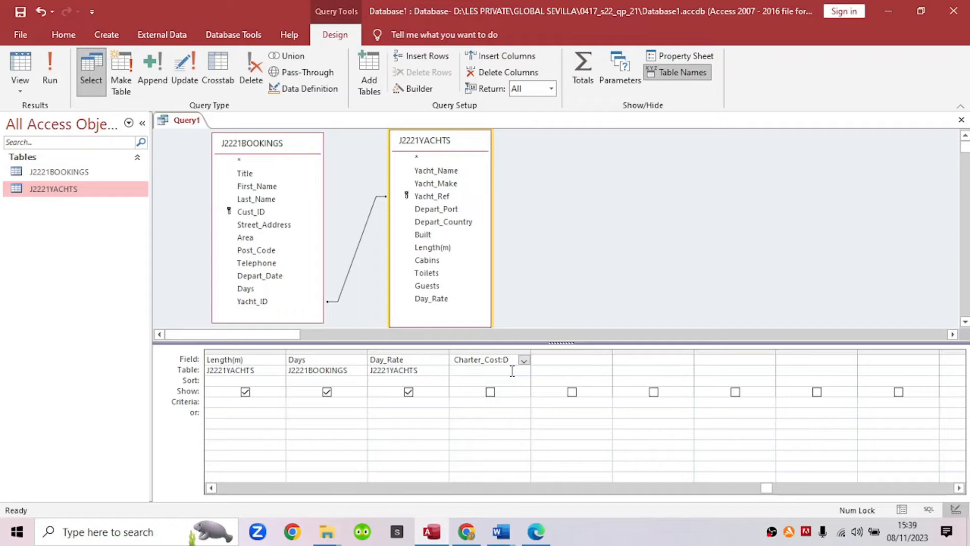
{"action": "type", "text": "ys"}
{"action": "left_click", "coordinate": [536, 531]}
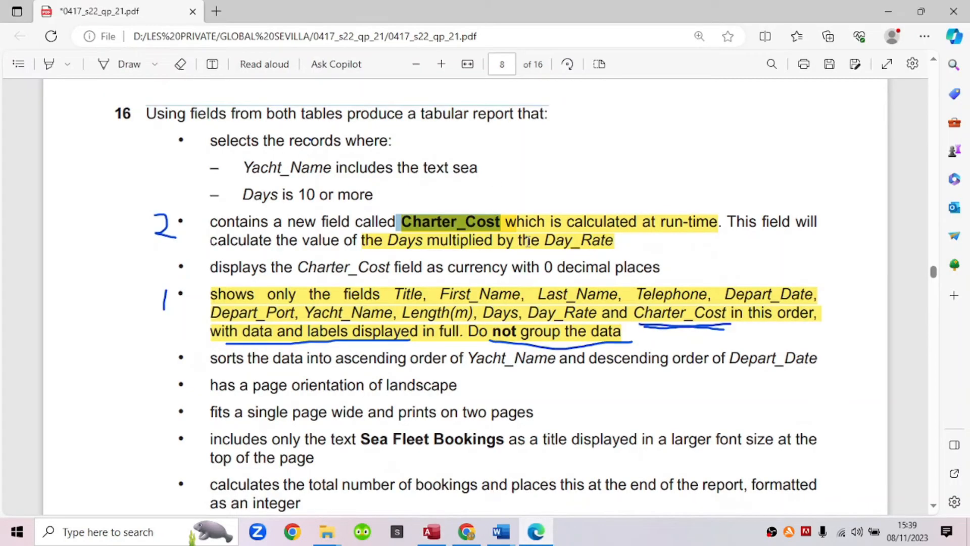
{"action": "left_click", "coordinate": [431, 535]}
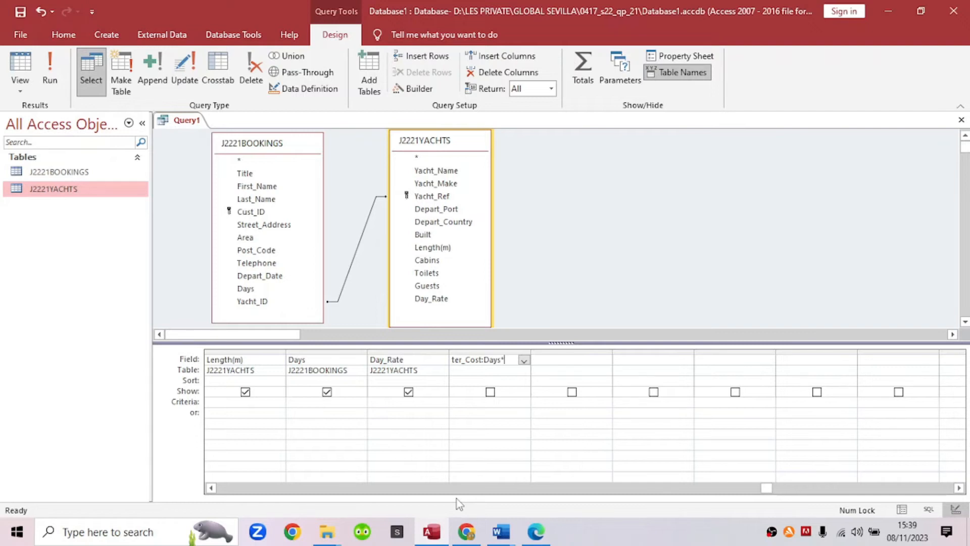
{"action": "type", "text": "Day_"}
{"action": "left_click_drag", "start_coordinate": [529, 350], "coordinate": [581, 367]}
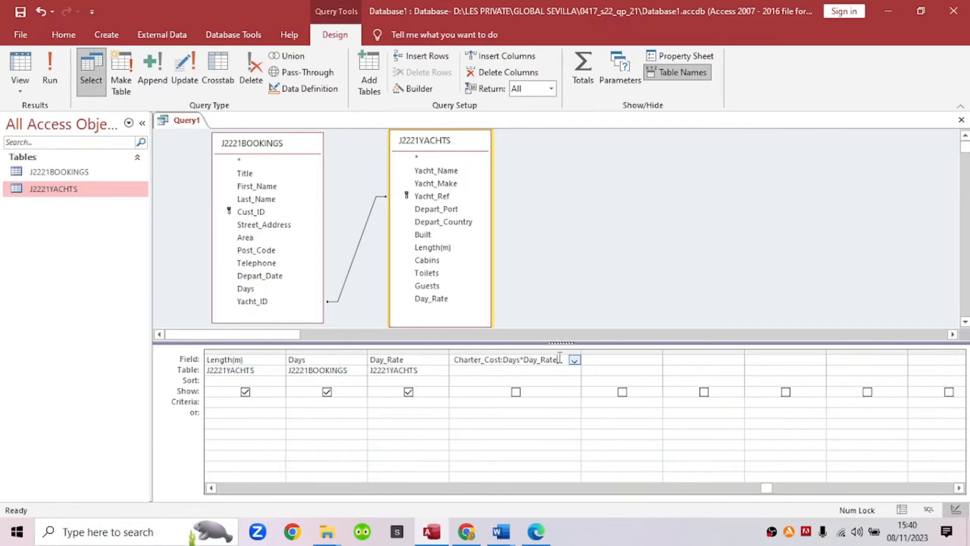
Step: Open Windows Magnifier, inspect the Charter_Cost expression at 200%, and return the magnification to 100%
{"action": "left_click", "coordinate": [150, 533]}
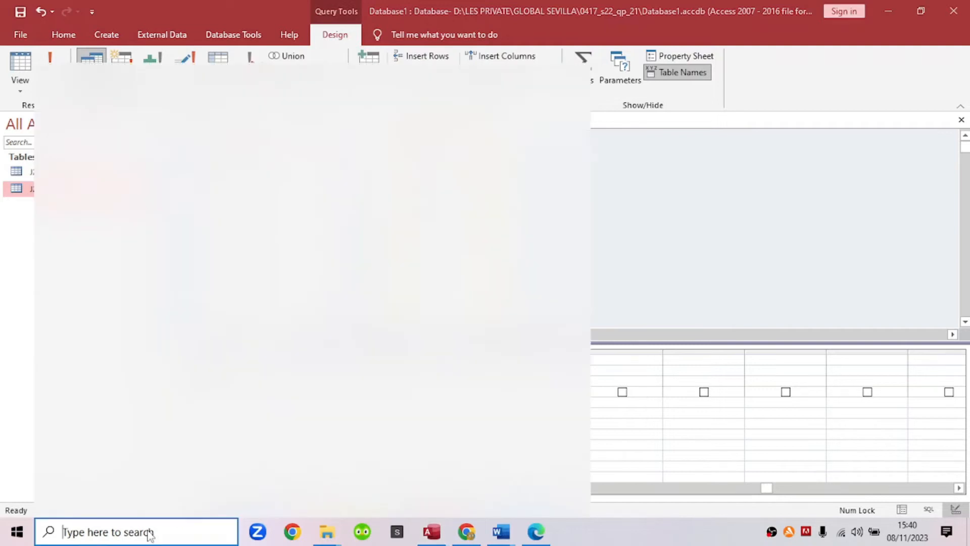
{"action": "type", "text": "mag"}
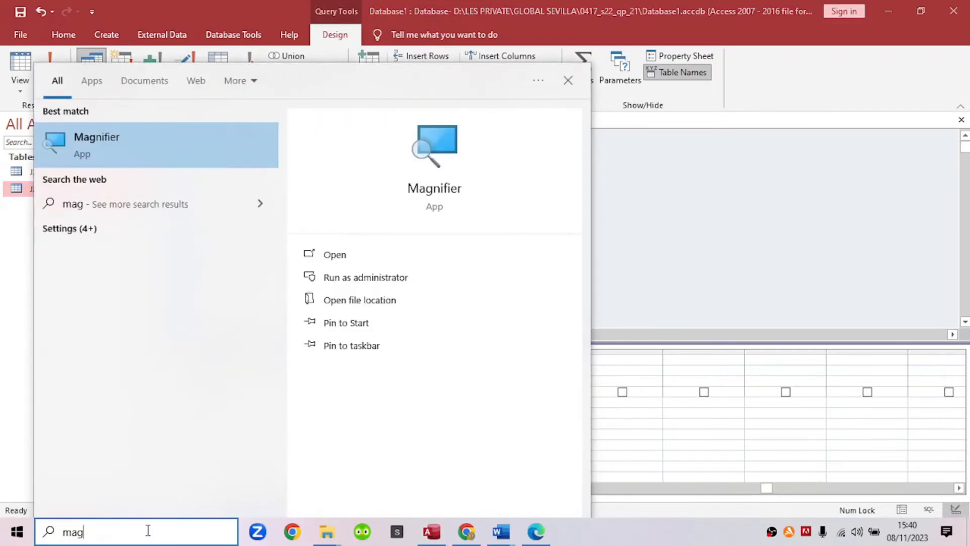
{"action": "left_click", "coordinate": [365, 255]}
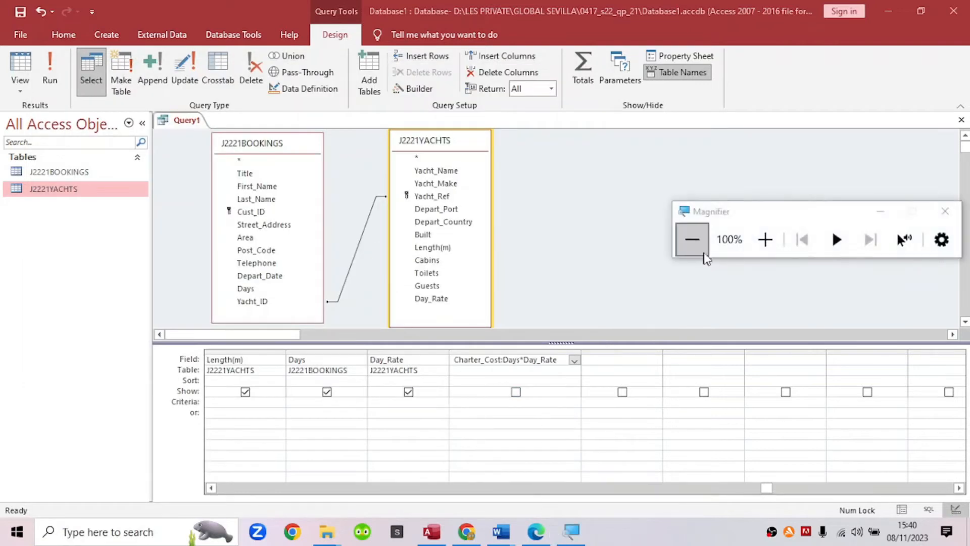
{"action": "left_click", "coordinate": [773, 237]}
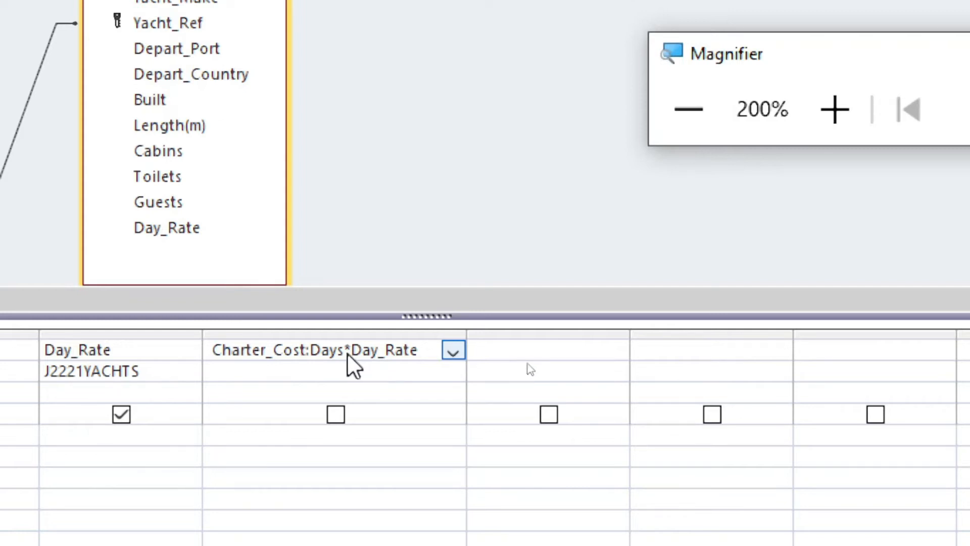
{"action": "left_click", "coordinate": [695, 108]}
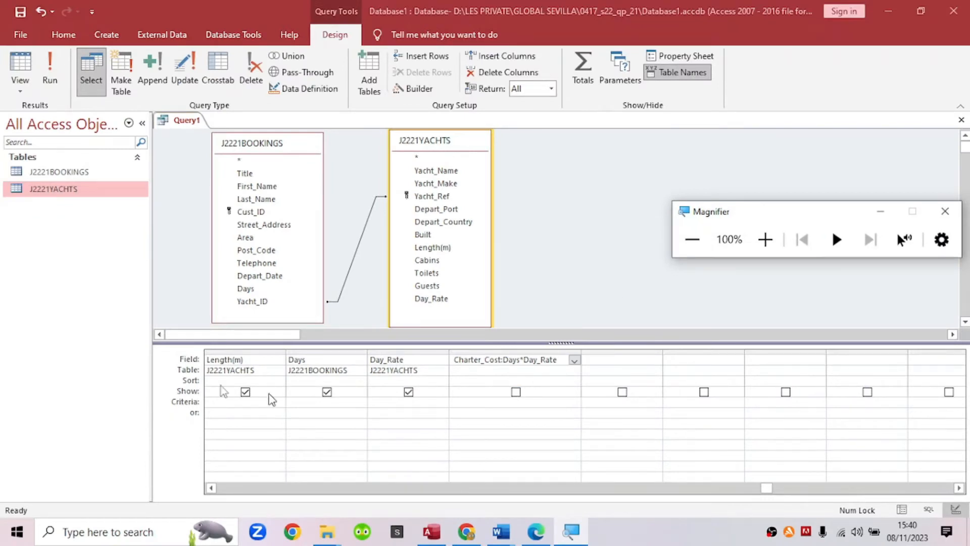
Step: Run the query, widen the Charter_Cost column in the results to fit its heading, and return to the query design
{"action": "left_click", "coordinate": [49, 74]}
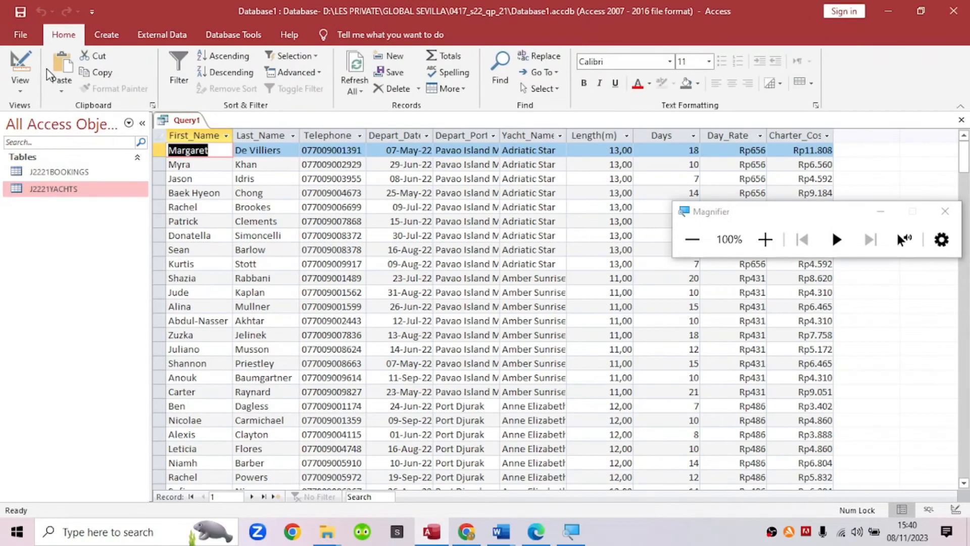
{"action": "left_click_drag", "start_coordinate": [834, 133], "coordinate": [853, 133]}
{"action": "left_click_drag", "start_coordinate": [807, 225], "coordinate": [552, 219]}
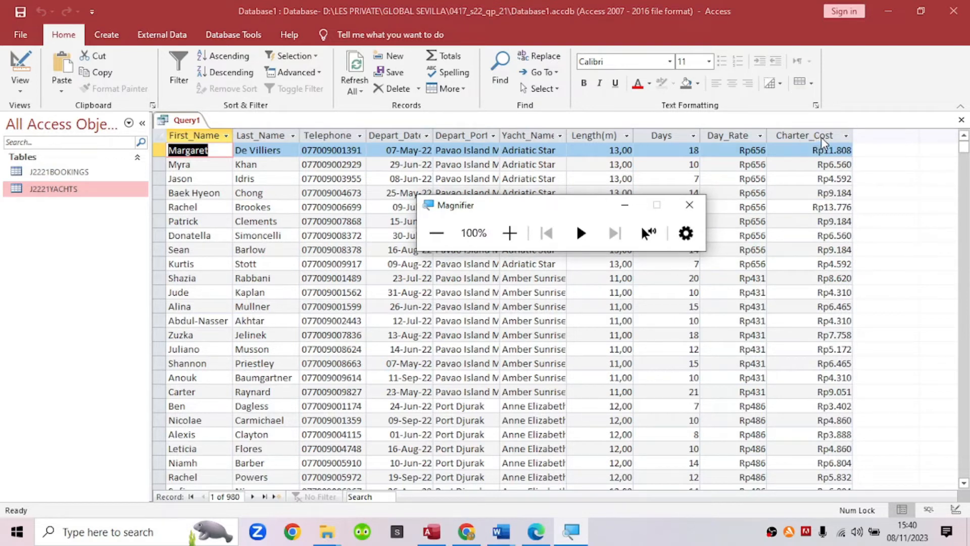
{"action": "left_click", "coordinate": [225, 155]}
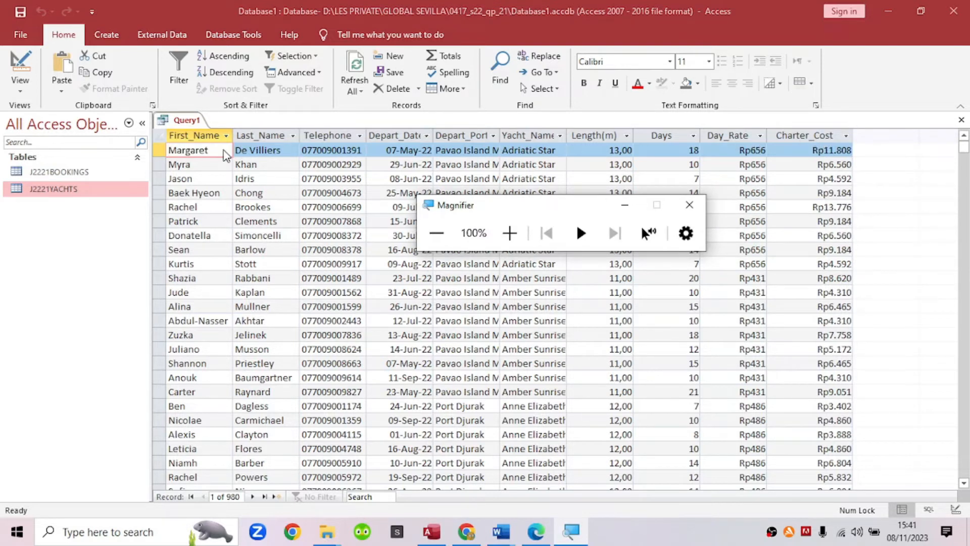
{"action": "right_click", "coordinate": [170, 124]}
{"action": "left_click", "coordinate": [204, 184]}
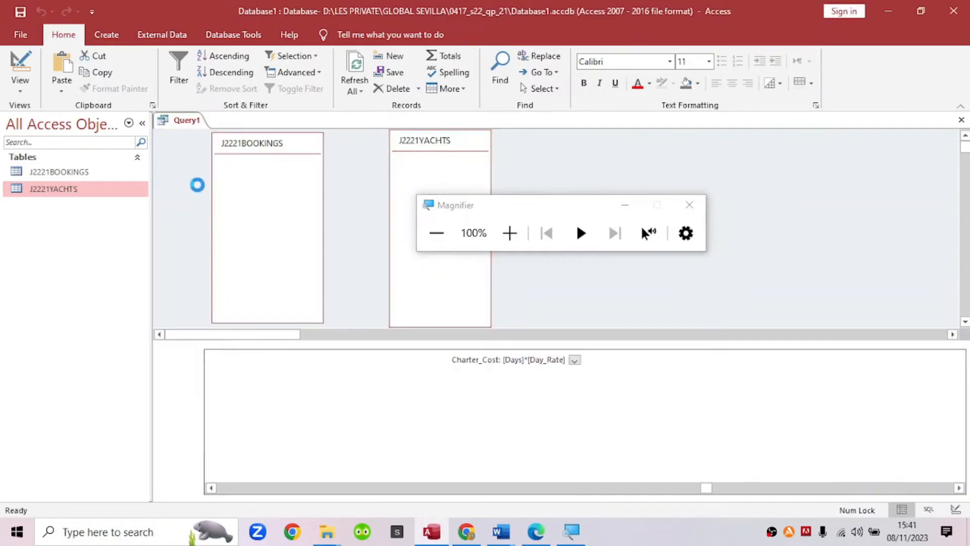
{"action": "left_click", "coordinate": [606, 359]}
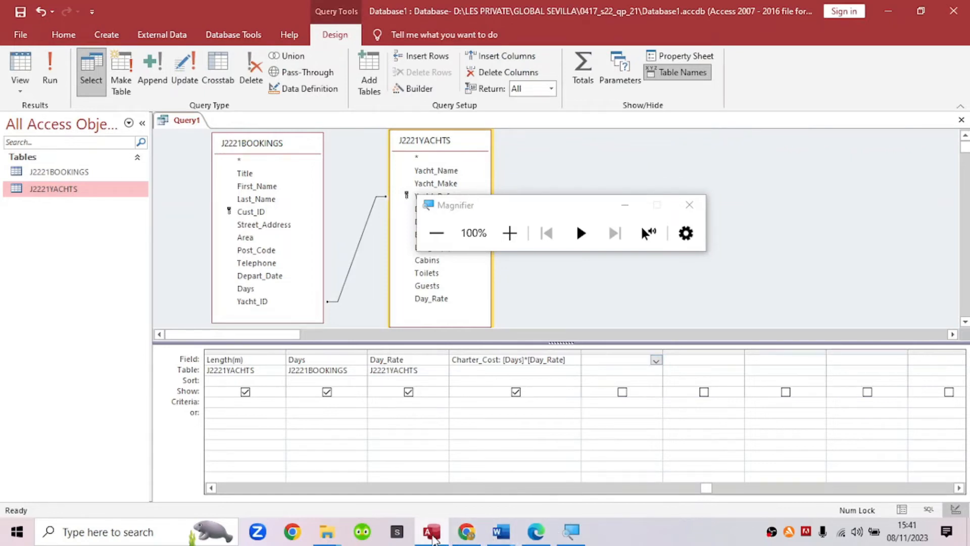
Step: Switch to the question paper and minimise the Magnifier window that covers part of task 16
{"action": "left_click", "coordinate": [536, 533]}
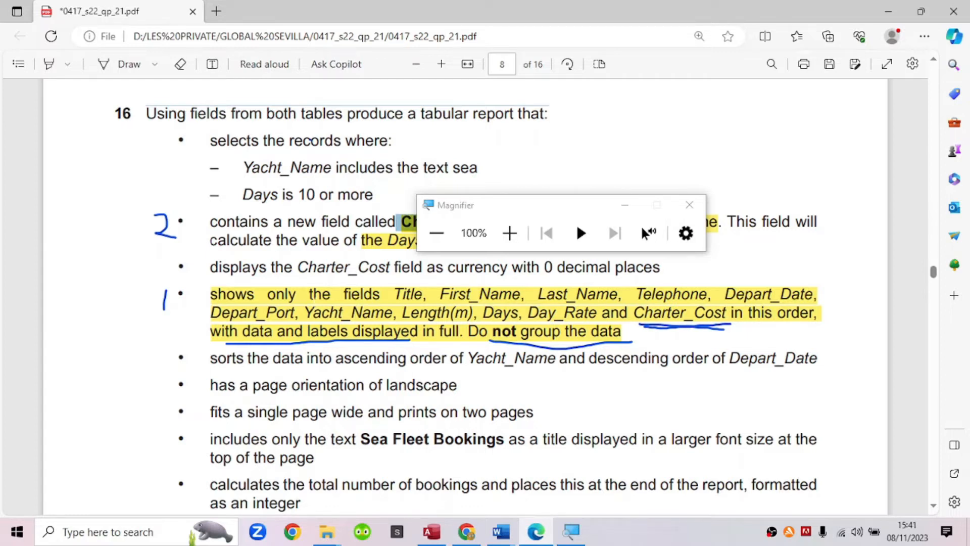
{"action": "left_click_drag", "start_coordinate": [558, 198], "coordinate": [776, 35]}
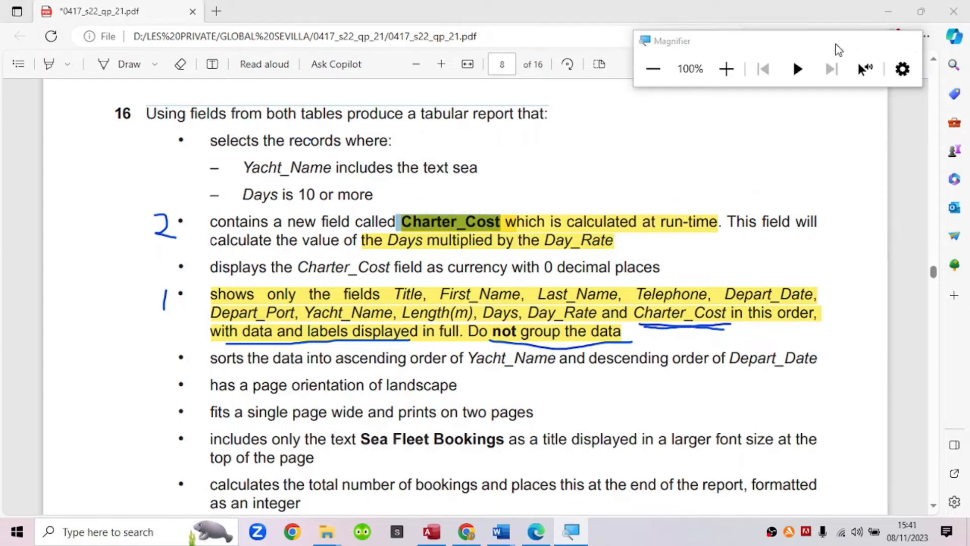
{"action": "left_click", "coordinate": [869, 41]}
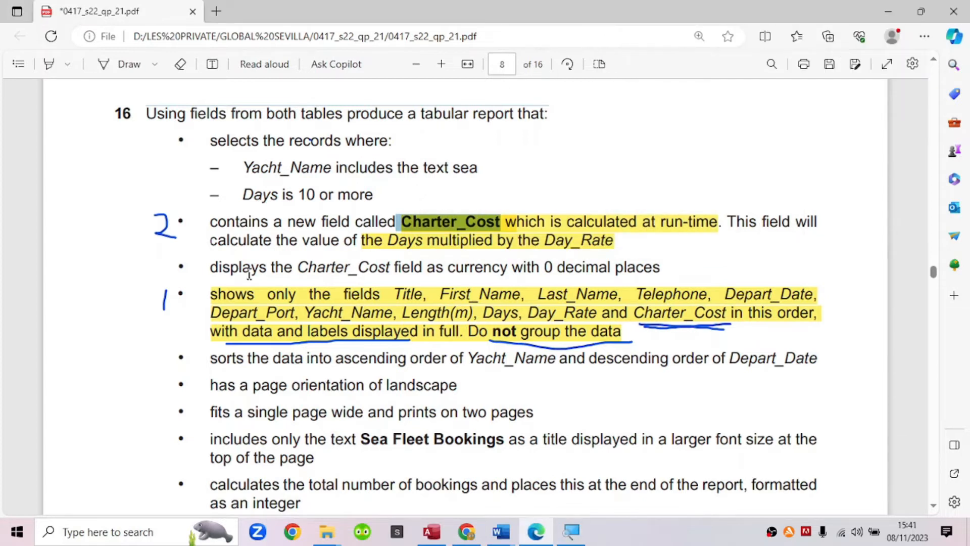
Step: Highlight the bullet "displays the Charter_Cost field as currency with 0 decimal places" in yellow and hand-write its number beside it
{"action": "left_click", "coordinate": [53, 66]}
{"action": "left_click_drag", "start_coordinate": [210, 267], "coordinate": [672, 274]}
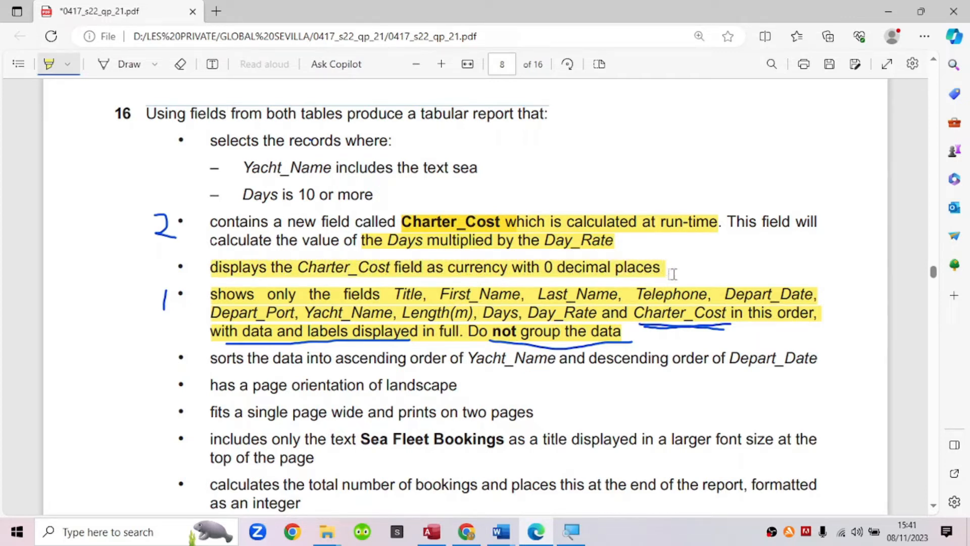
{"action": "left_click", "coordinate": [132, 70]}
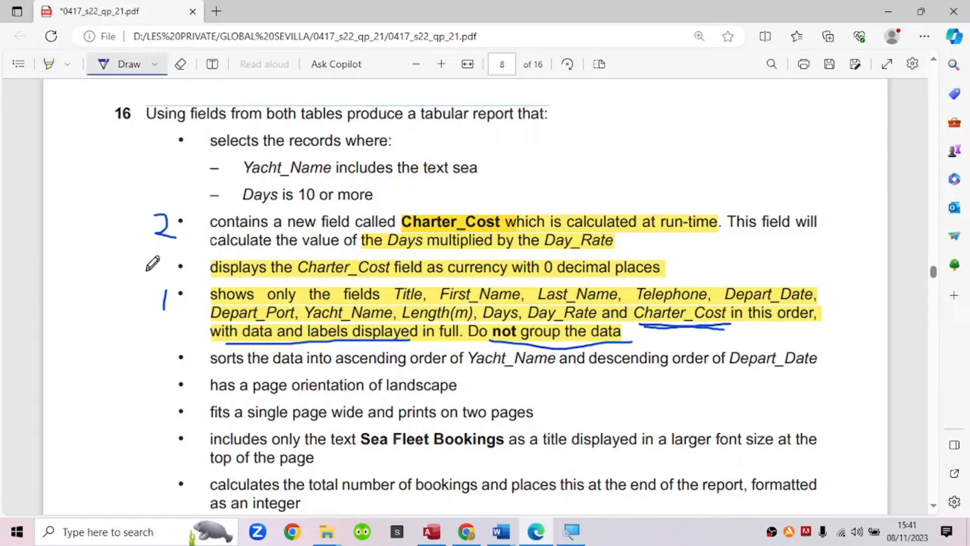
{"action": "mouse_move", "coordinate": [153, 252]}
{"action": "left_mouse_down"}
{"action": "mouse_move", "coordinate": [166, 260]}
{"action": "mouse_move", "coordinate": [151, 278]}
{"action": "left_mouse_up"}
Step: Switch to Access, check how the Charter_Cost values are formatted in the query's datasheet, and return to the query design
{"action": "left_click", "coordinate": [430, 533]}
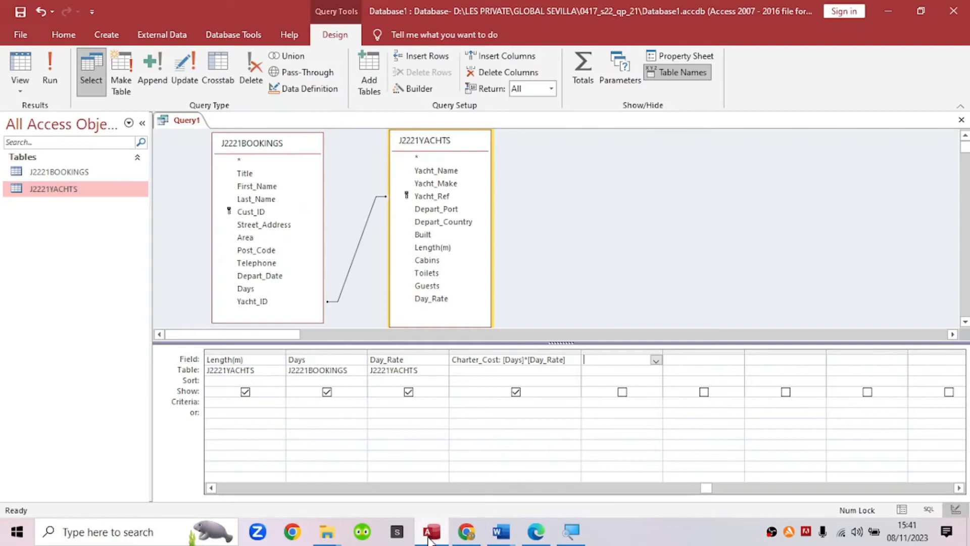
{"action": "right_click", "coordinate": [184, 122]}
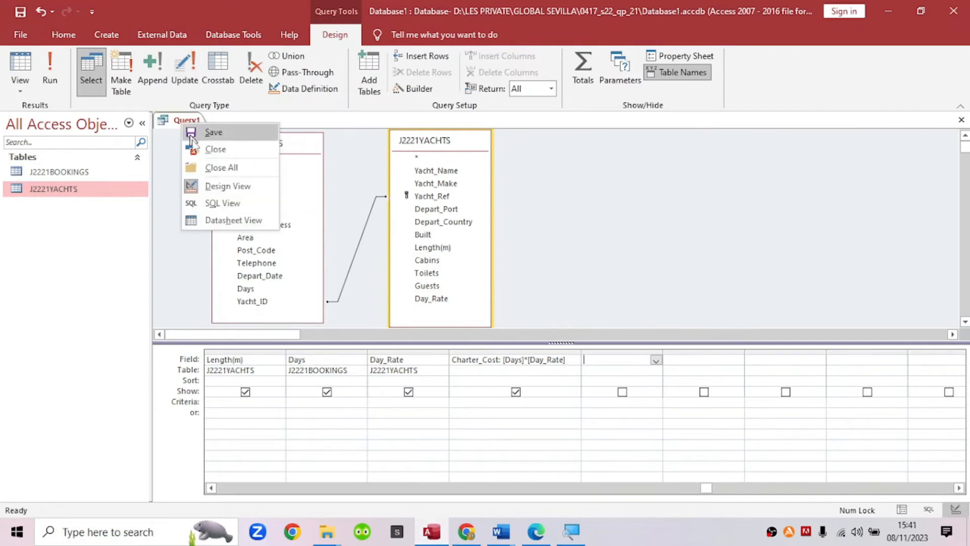
{"action": "left_click", "coordinate": [221, 219]}
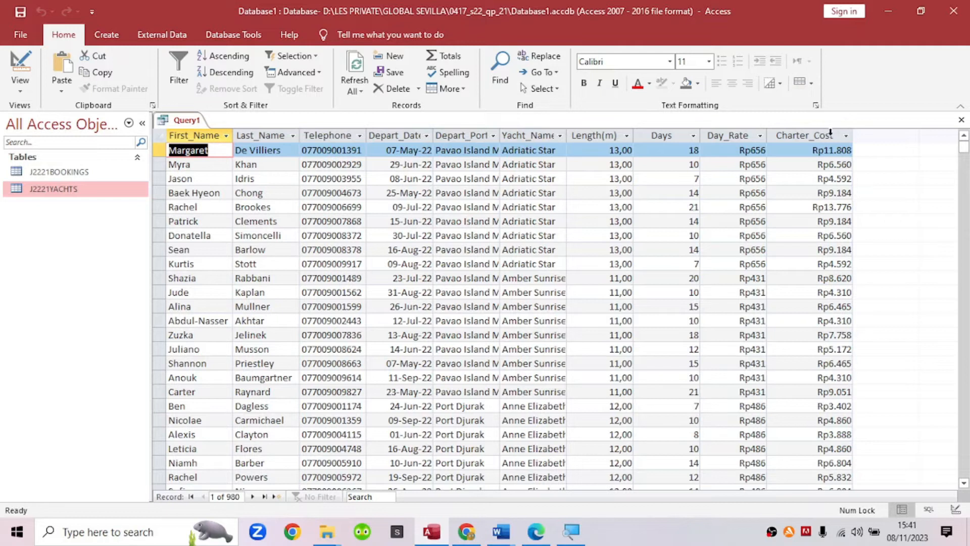
{"action": "right_click", "coordinate": [182, 121]}
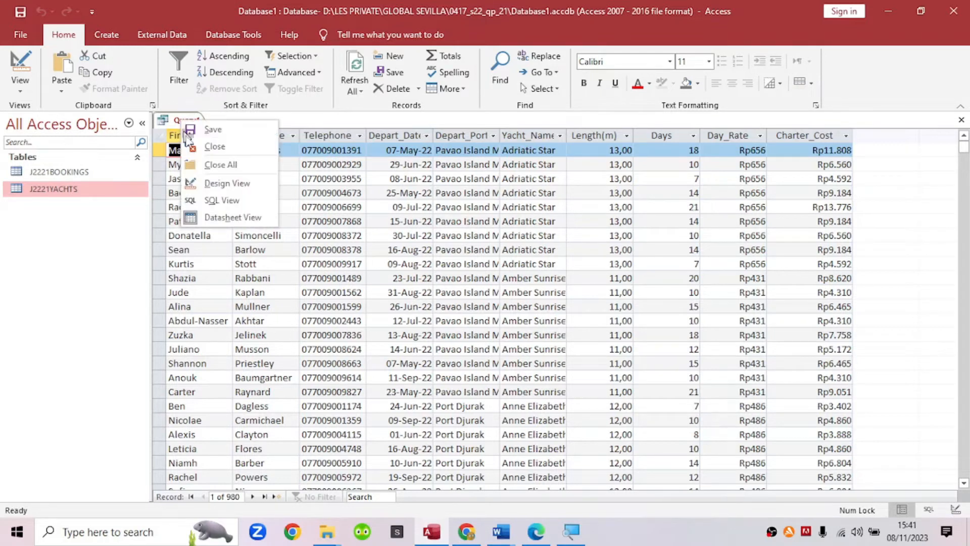
{"action": "left_click", "coordinate": [227, 183]}
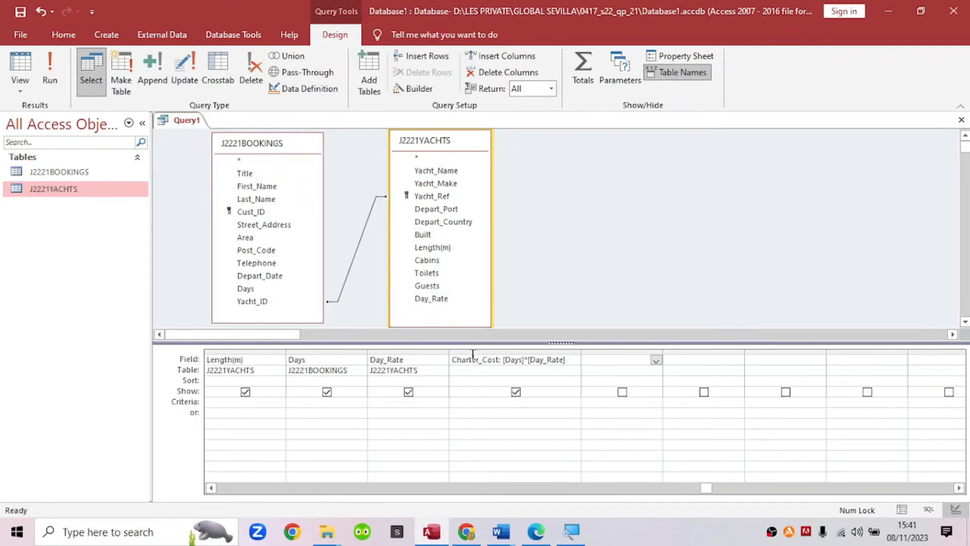
Step: Enlarge the table area of the query design and set the Charter_Cost field's format to Currency with 0 decimal places
{"action": "left_click_drag", "start_coordinate": [485, 343], "coordinate": [483, 361]}
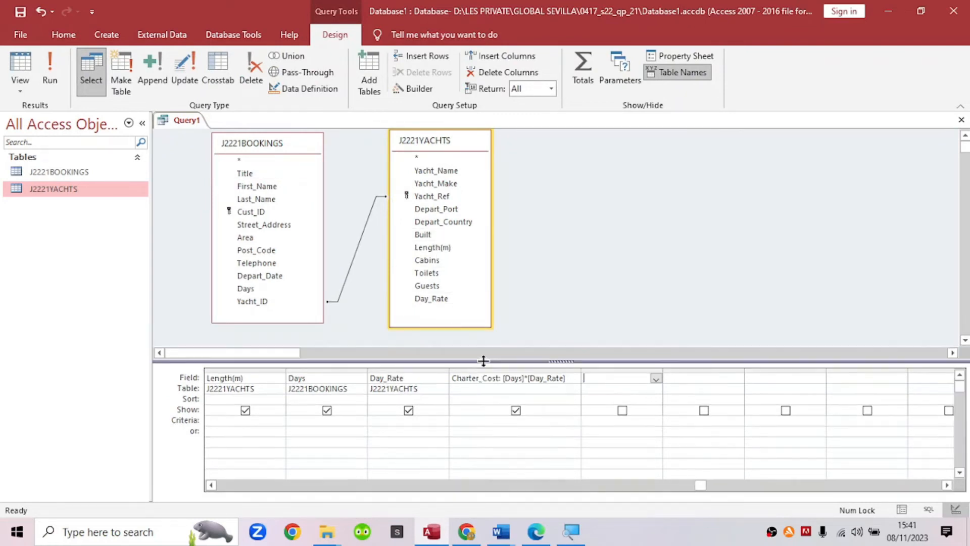
{"action": "left_click", "coordinate": [575, 380]}
{"action": "left_click", "coordinate": [528, 378]}
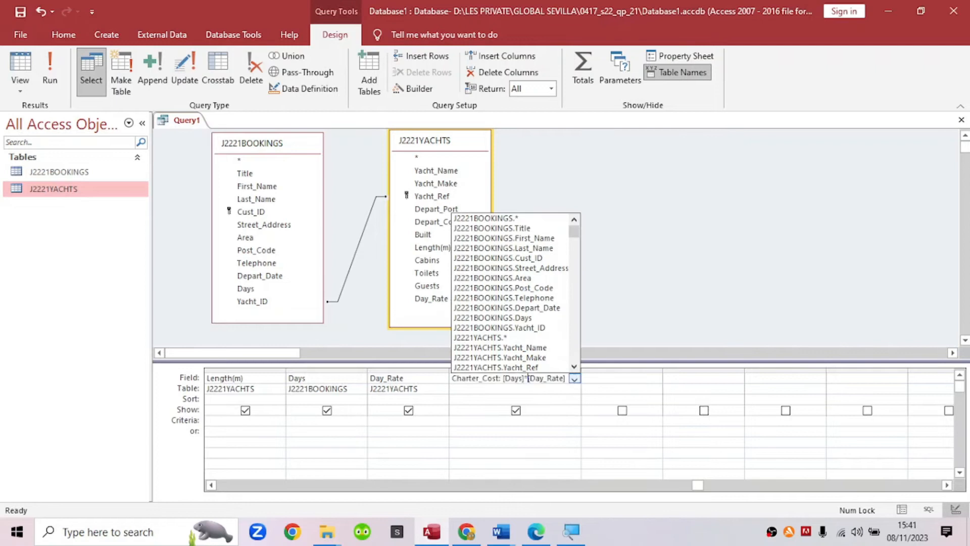
{"action": "left_click", "coordinate": [649, 301]}
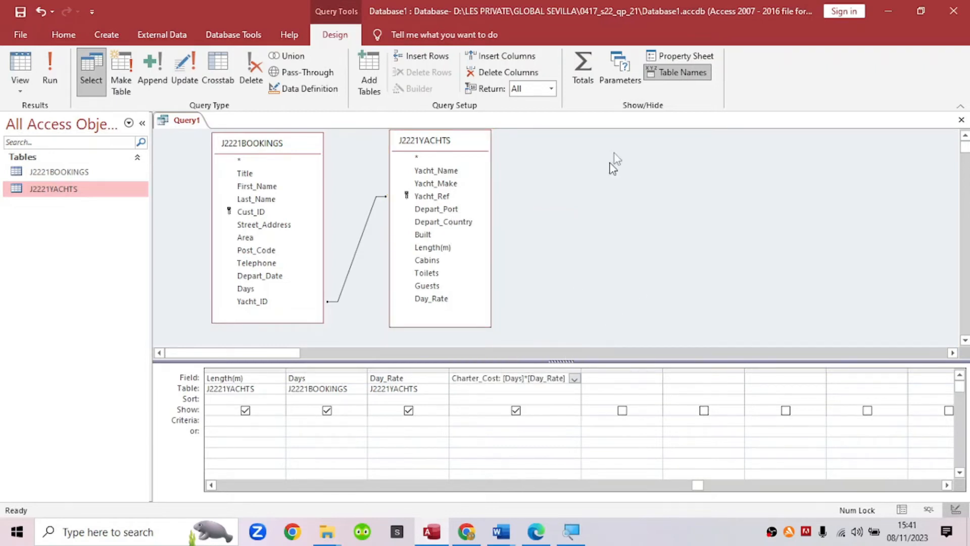
{"action": "left_click_drag", "start_coordinate": [547, 377], "coordinate": [565, 378]}
{"action": "left_click", "coordinate": [667, 54]}
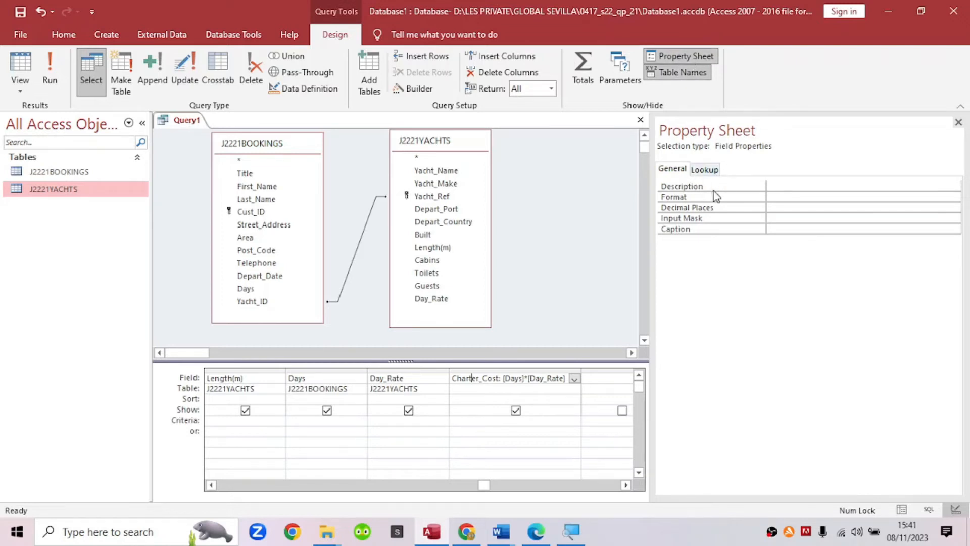
{"action": "left_click", "coordinate": [953, 197]}
{"action": "left_click", "coordinate": [889, 218]}
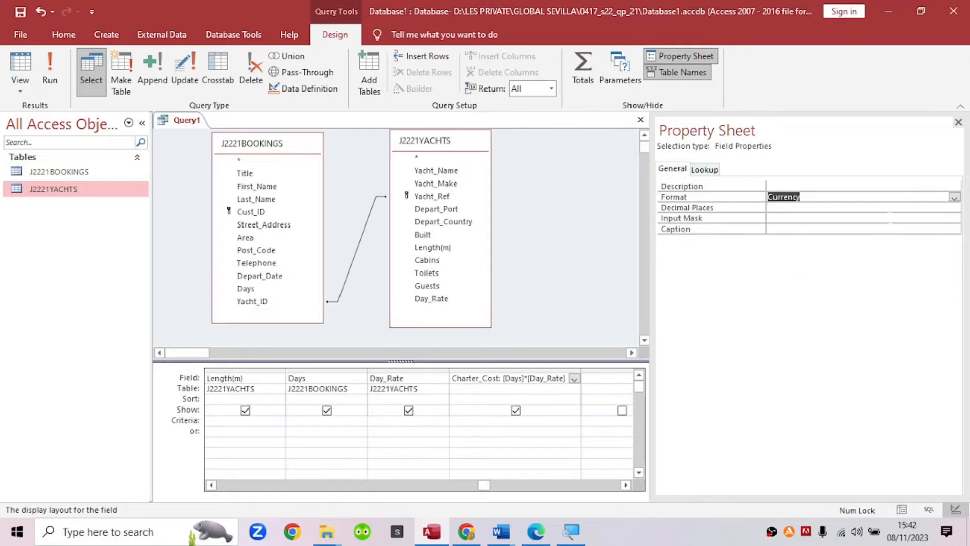
{"action": "left_click", "coordinate": [904, 207]}
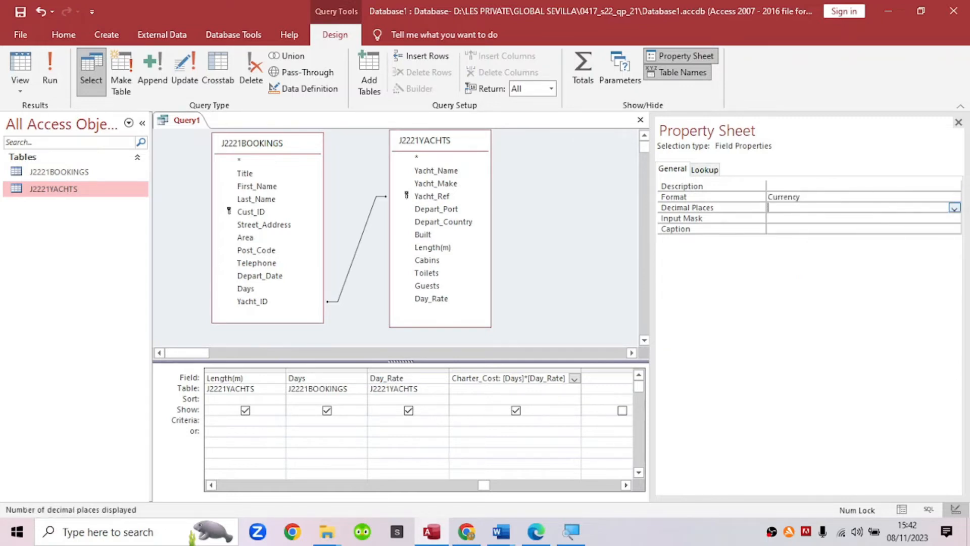
{"action": "left_click", "coordinate": [954, 209]}
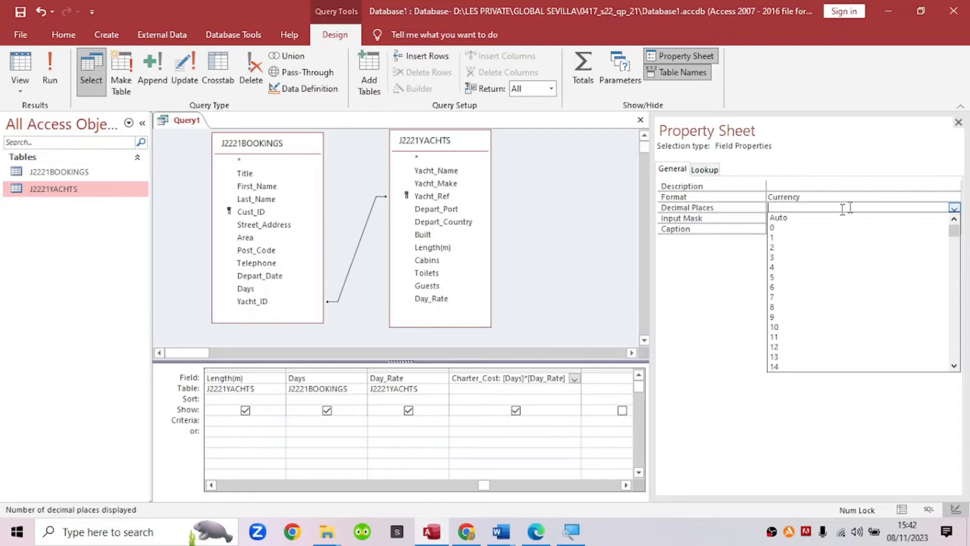
{"action": "left_click", "coordinate": [808, 229]}
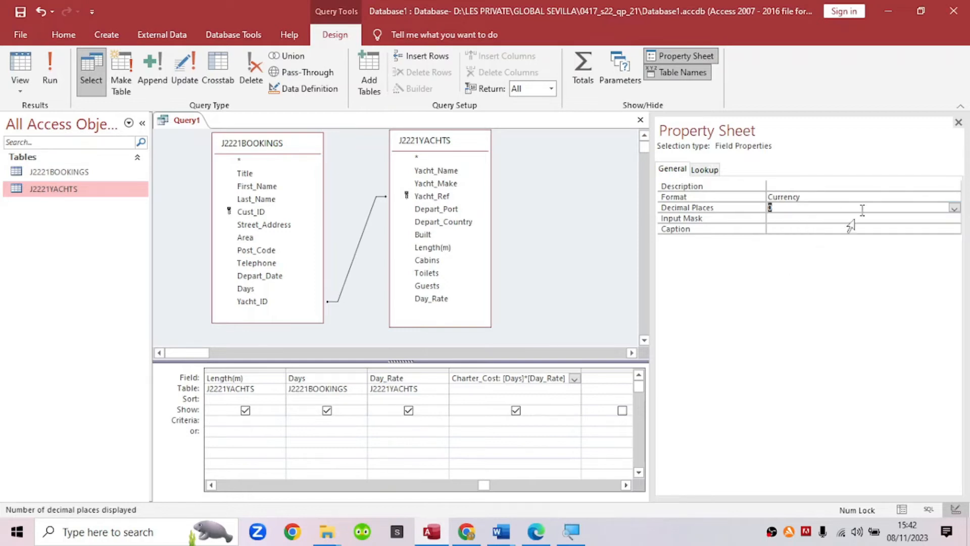
Step: Run the query to check the Charter_Cost currency format, return to the query design and close the field properties
{"action": "left_click", "coordinate": [49, 68]}
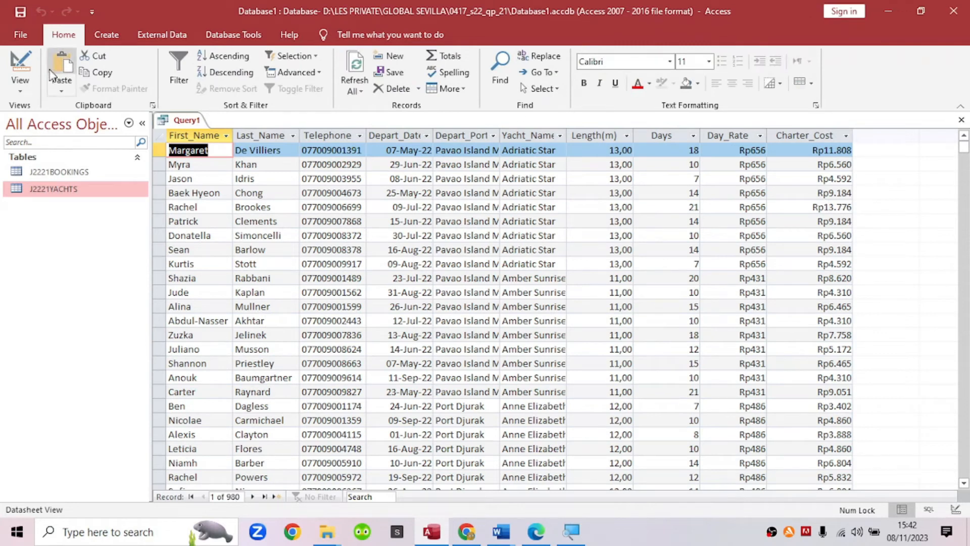
{"action": "right_click", "coordinate": [197, 120]}
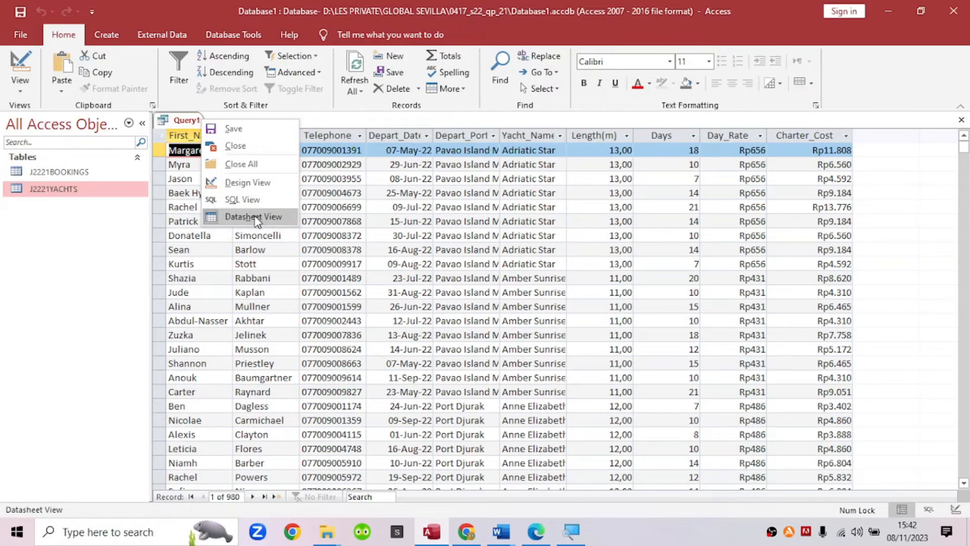
{"action": "left_click", "coordinate": [248, 182]}
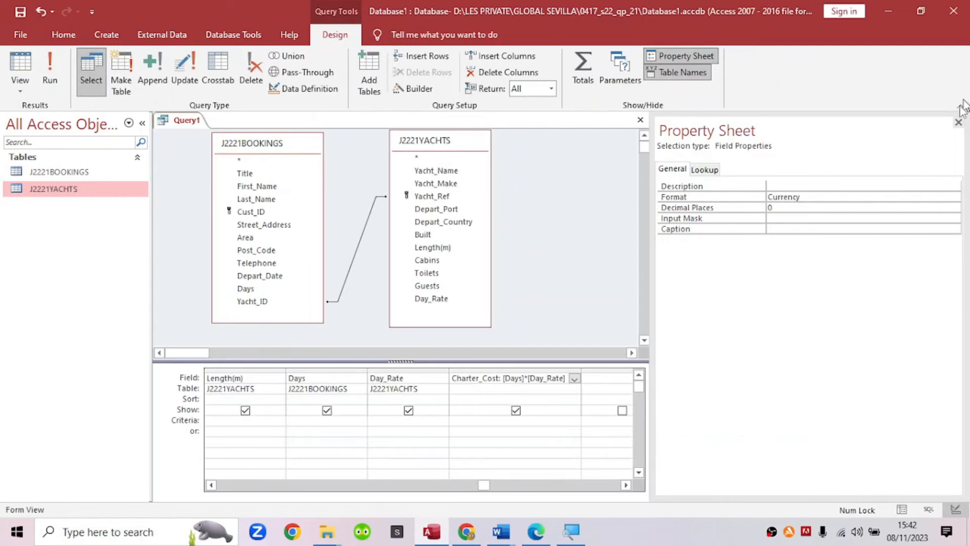
{"action": "left_click", "coordinate": [958, 122]}
Step: Save the query as Query1
{"action": "right_click", "coordinate": [179, 123]}
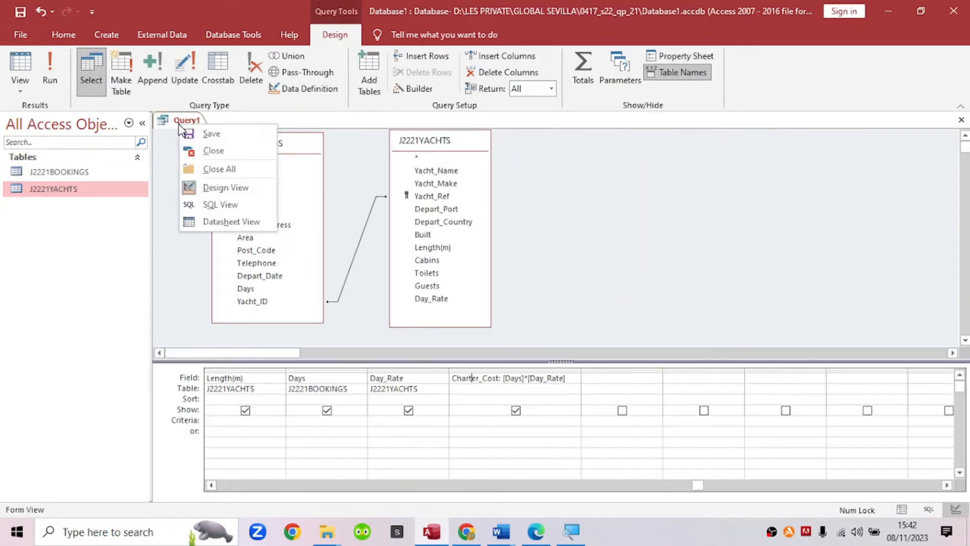
{"action": "left_click", "coordinate": [191, 148]}
{"action": "left_click", "coordinate": [555, 305]}
{"action": "right_click", "coordinate": [166, 123]}
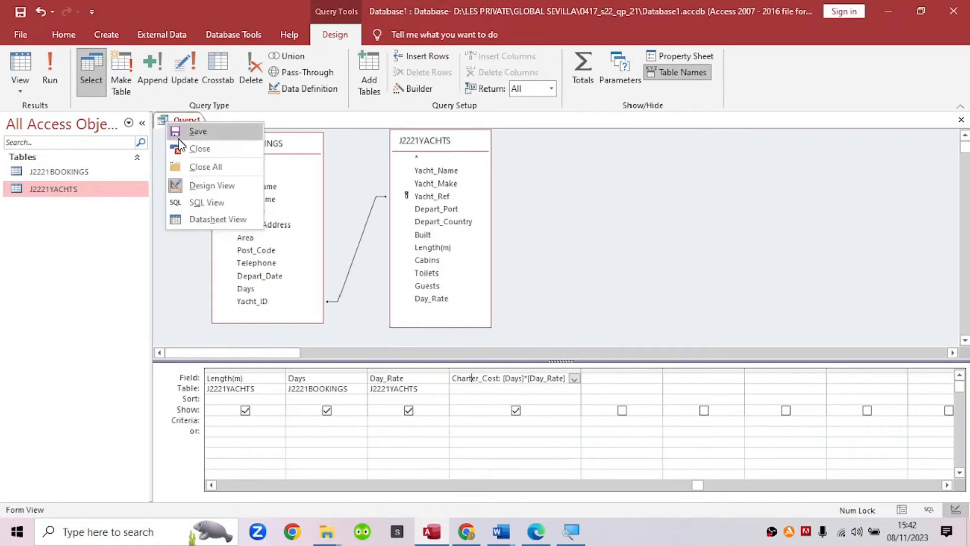
{"action": "left_click", "coordinate": [196, 132]}
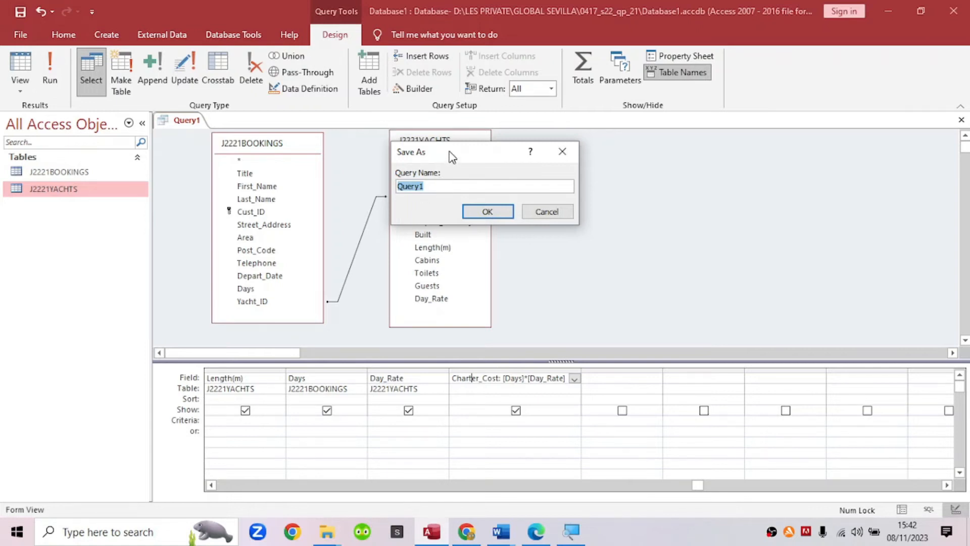
{"action": "left_click_drag", "start_coordinate": [451, 157], "coordinate": [512, 169]}
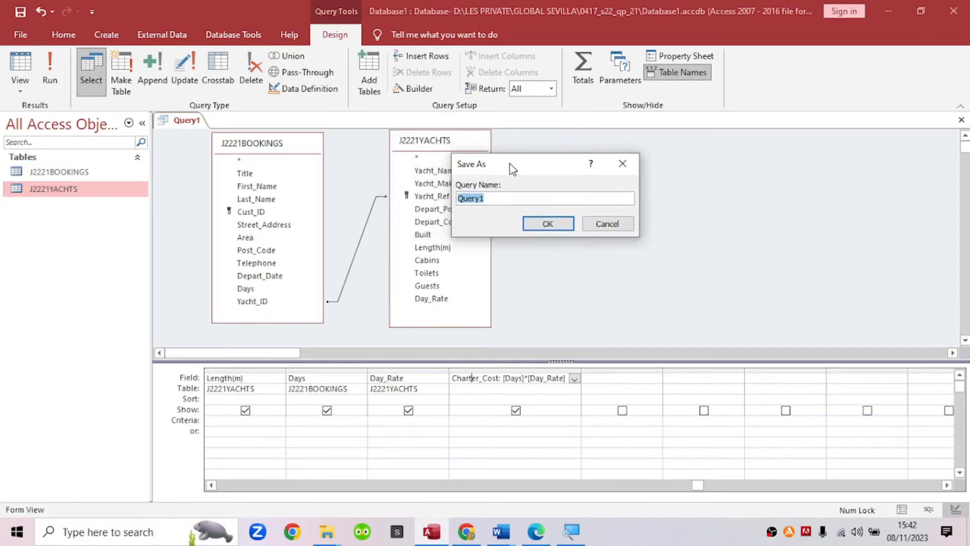
{"action": "left_click", "coordinate": [539, 225]}
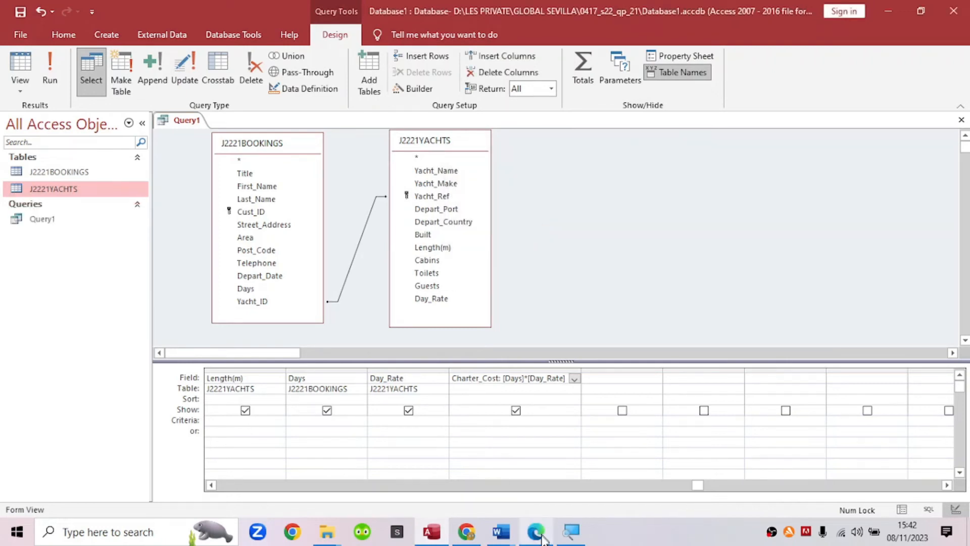
Step: Switch to the question paper, hand-write 4 beside the "selects the records where" bullet, and underline "sea" and "10" in its criteria
{"action": "left_click", "coordinate": [541, 535]}
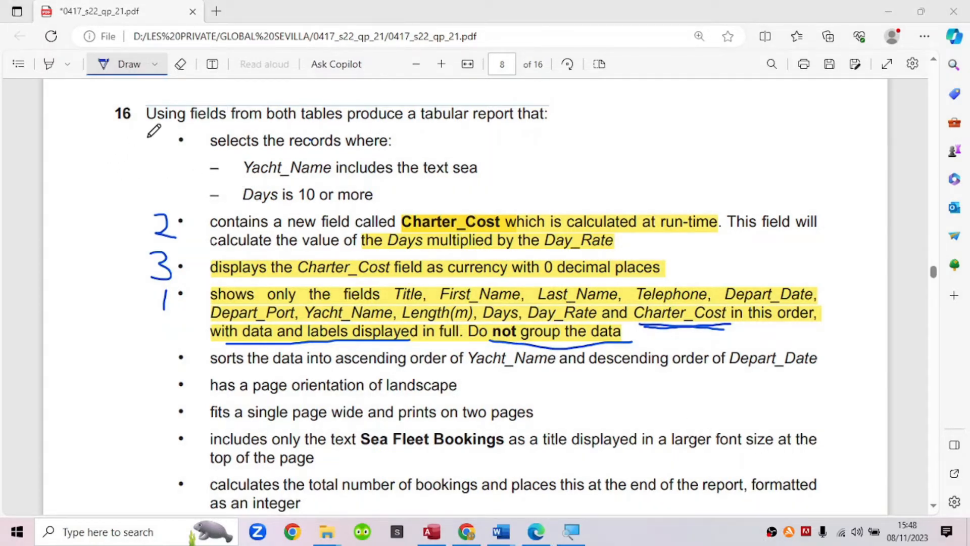
{"action": "left_click_drag", "start_coordinate": [148, 135], "coordinate": [164, 160]}
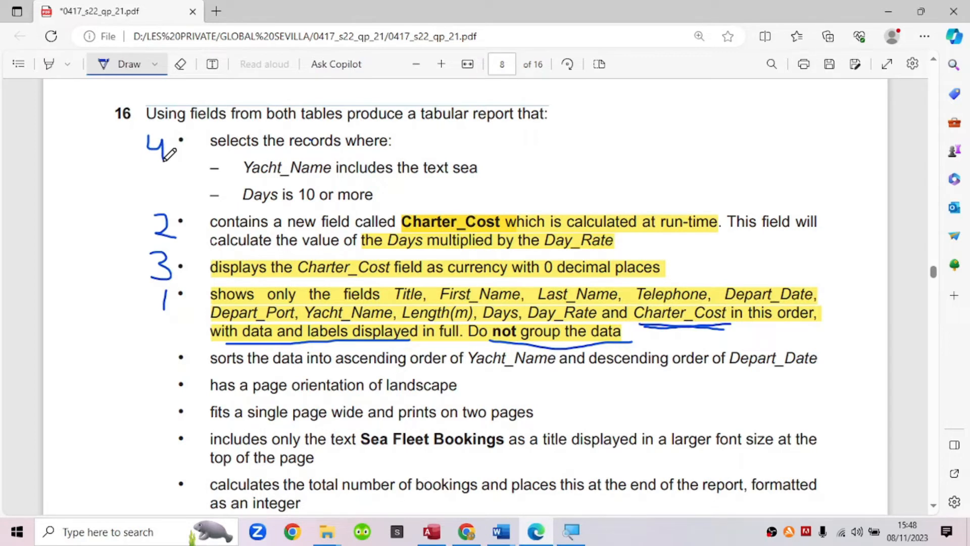
{"action": "left_click_drag", "start_coordinate": [453, 183], "coordinate": [484, 186]}
{"action": "left_click_drag", "start_coordinate": [305, 207], "coordinate": [324, 206]}
Step: Switch to Access, locate the Yacht_Name field in the query design, and return to the question paper
{"action": "left_click", "coordinate": [432, 533]}
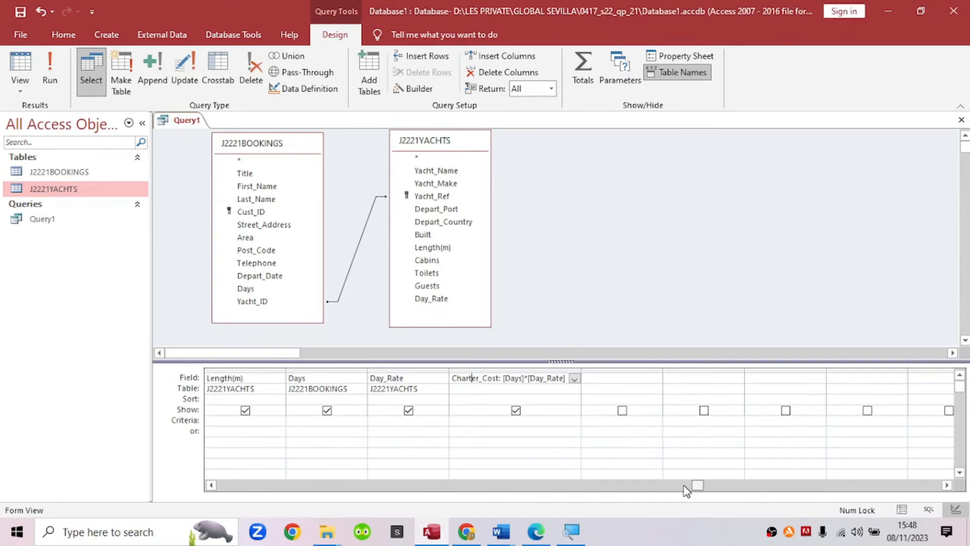
{"action": "left_click_drag", "start_coordinate": [697, 488], "coordinate": [440, 490]}
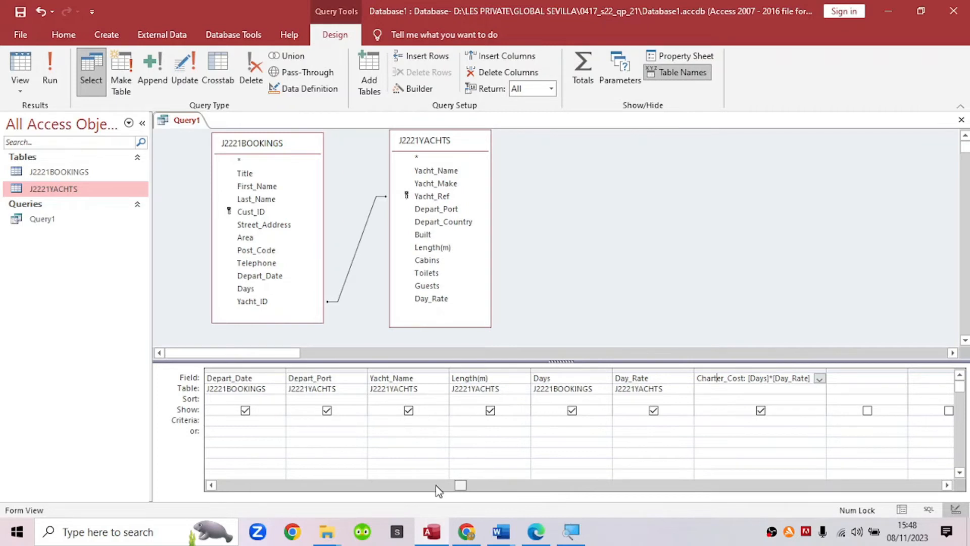
{"action": "left_click", "coordinate": [536, 535]}
{"action": "left_click", "coordinate": [536, 538]}
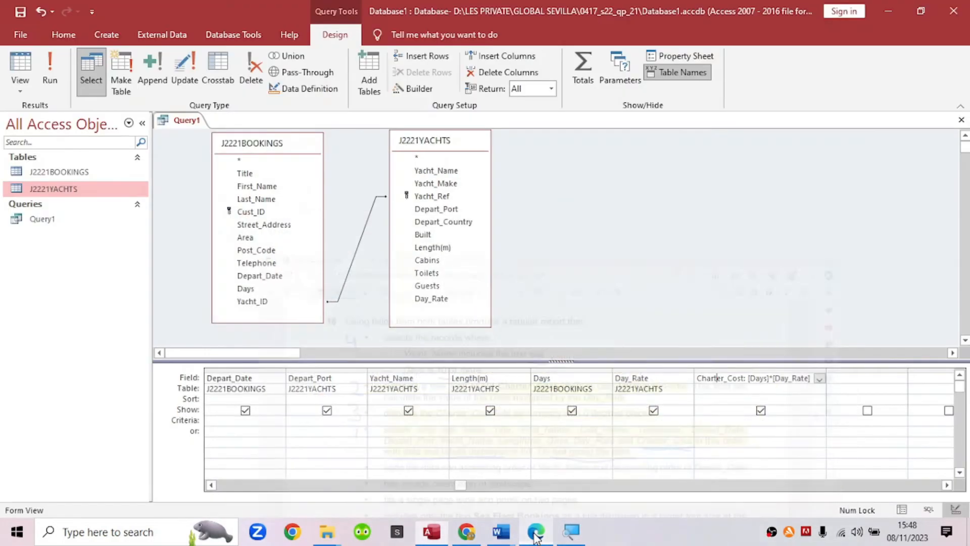
{"action": "left_click", "coordinate": [413, 385]}
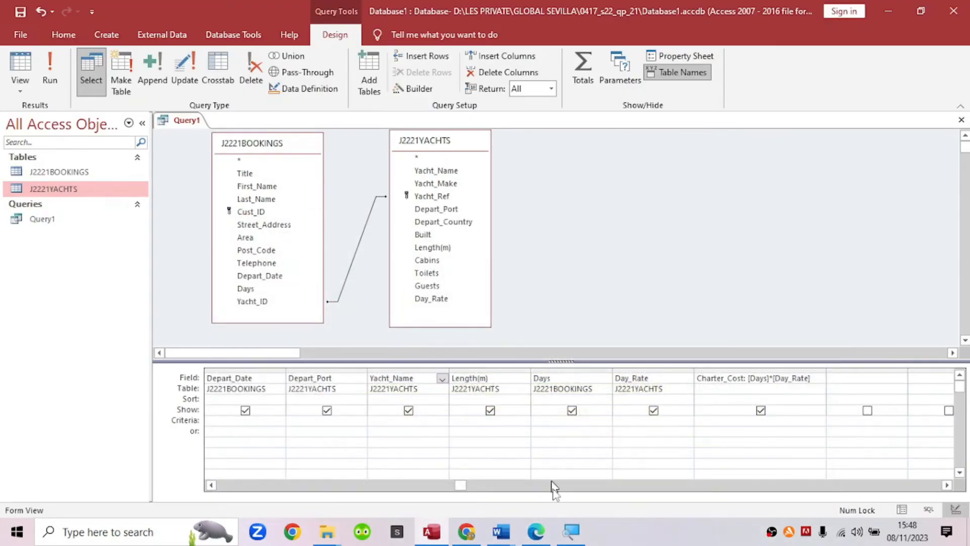
{"action": "left_click", "coordinate": [537, 536]}
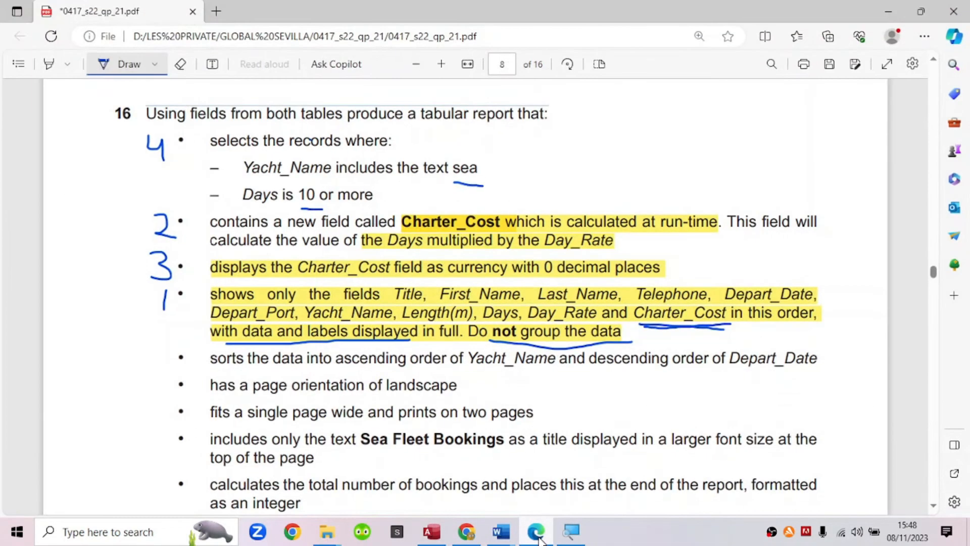
Step: Underline "includes the text" in the Yacht_Name condition and hand-write a Q beside the bullets numbered 4 and 2
{"action": "left_click_drag", "start_coordinate": [341, 181], "coordinate": [461, 182]}
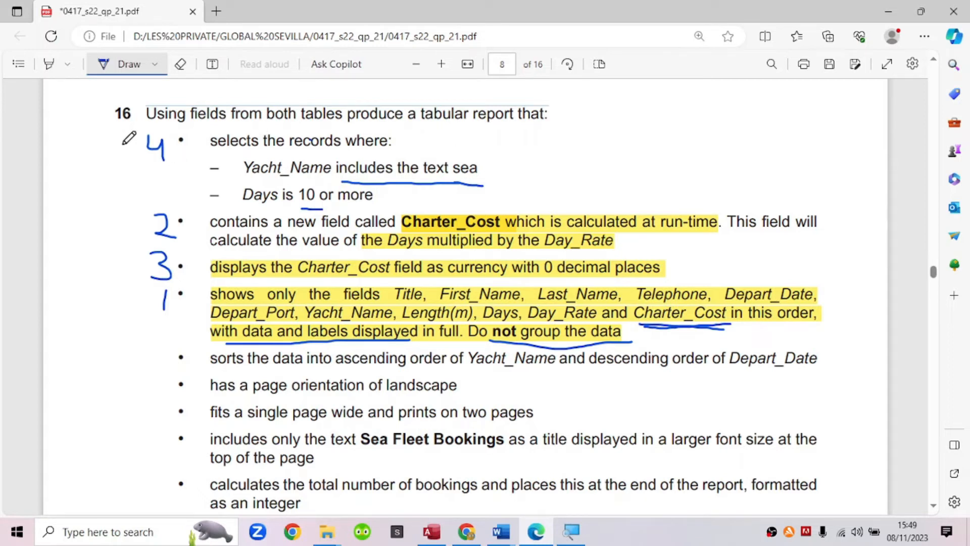
{"action": "left_click_drag", "start_coordinate": [117, 137], "coordinate": [123, 155]}
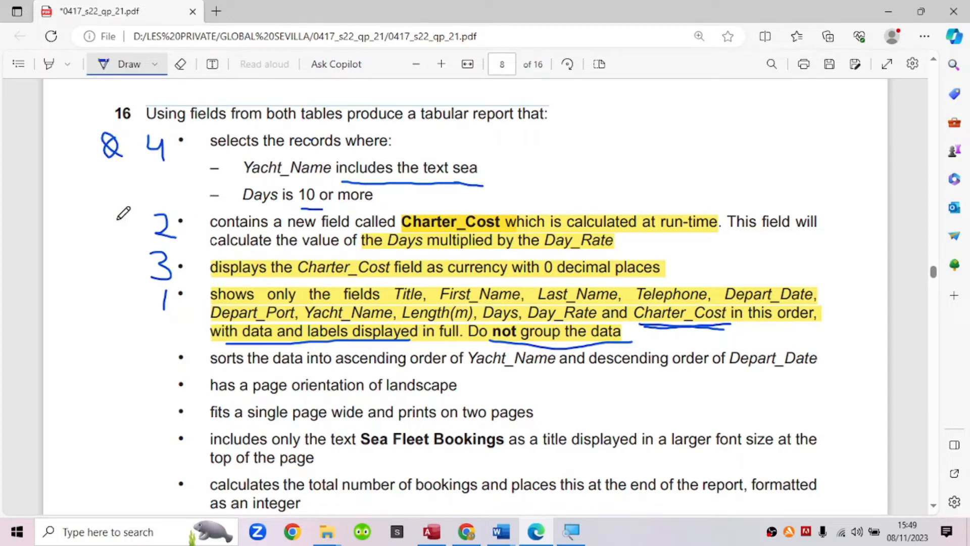
{"action": "mouse_move", "coordinate": [122, 216]}
{"action": "left_mouse_down"}
{"action": "mouse_move", "coordinate": [112, 225]}
{"action": "mouse_move", "coordinate": [139, 238]}
{"action": "left_mouse_up"}
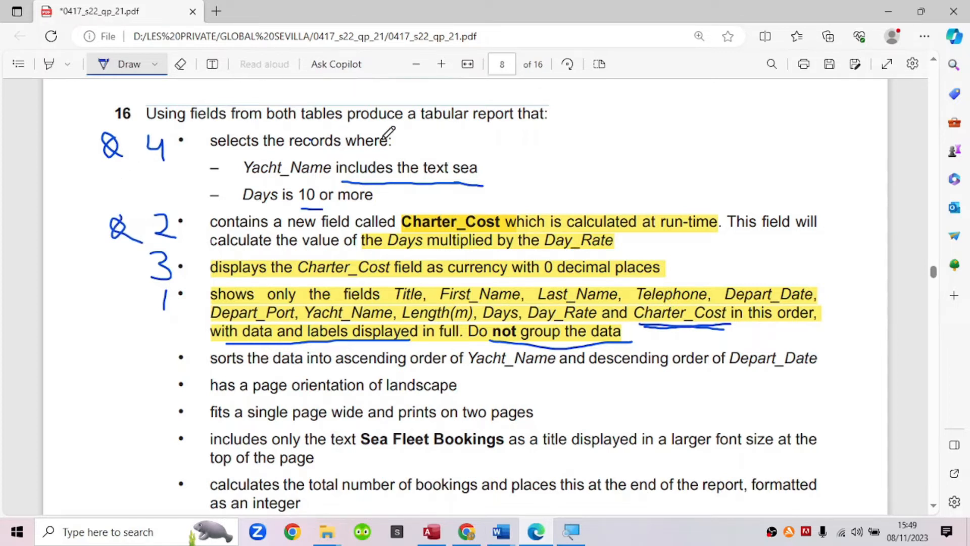
Step: Switch to Access, turn off Show for the Yacht_Name field and set its criteria to Like "*sea*"
{"action": "left_click", "coordinate": [435, 539]}
{"action": "left_click", "coordinate": [429, 408]}
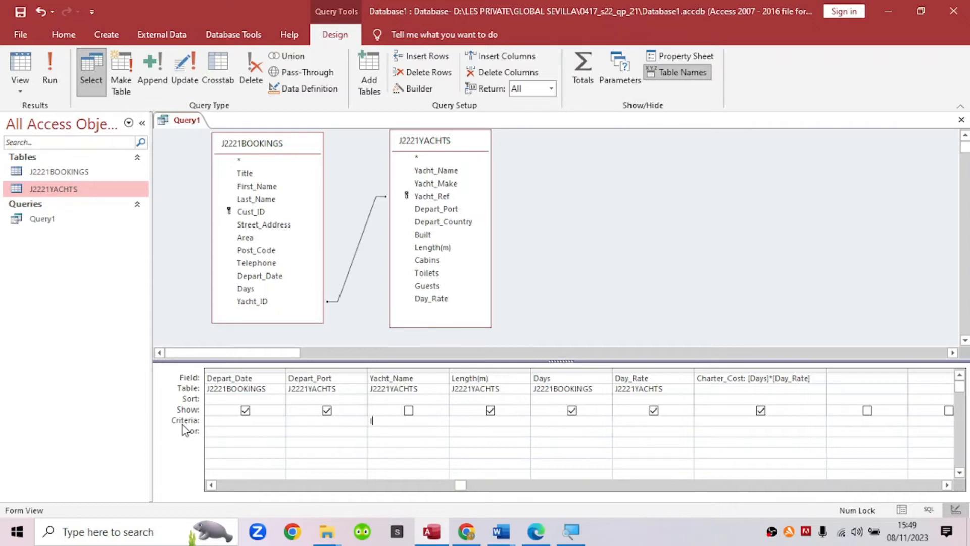
{"action": "type", "text": "L"}
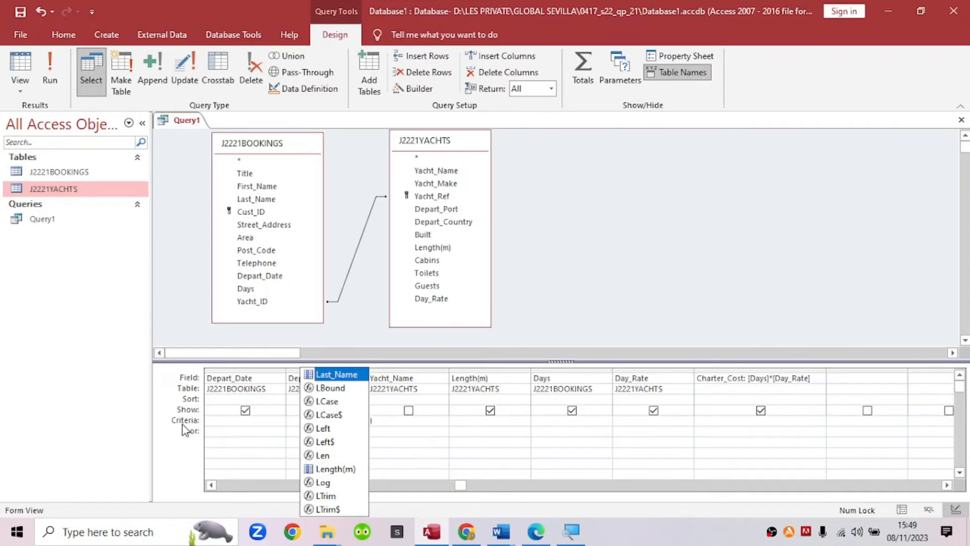
{"action": "type", "text": "ike"}
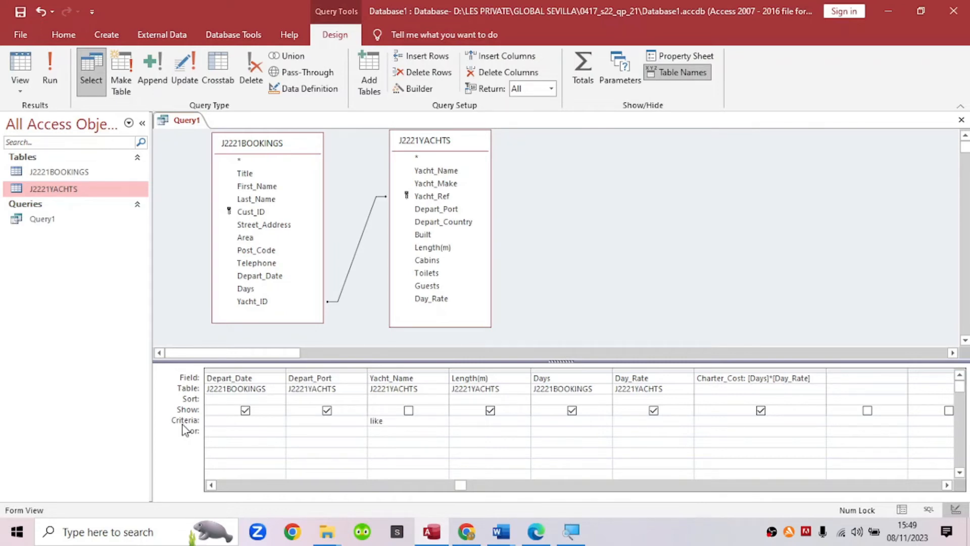
{"action": "type", "text": "*sea*"}
{"action": "key", "text": "Down"}
Step: Cut the Yacht_Name criteria, replace it with "sea", run the query to compare the records, and return to the query design
{"action": "left_click_drag", "start_coordinate": [411, 420], "coordinate": [371, 420]}
{"action": "right_click", "coordinate": [382, 423]}
{"action": "left_click", "coordinate": [419, 333]}
{"action": "type", "text": "sea"}
{"action": "left_click", "coordinate": [50, 71]}
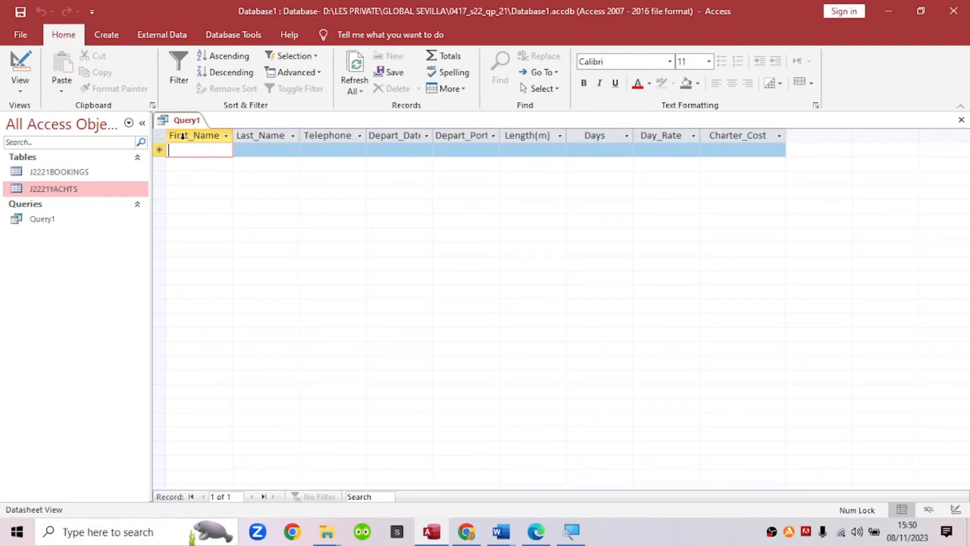
{"action": "right_click", "coordinate": [181, 123]}
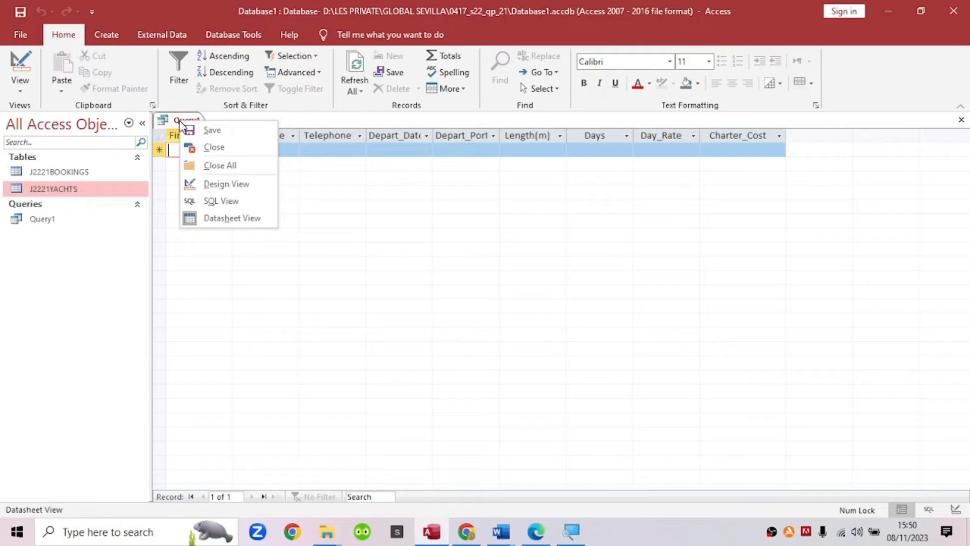
{"action": "left_click", "coordinate": [209, 184]}
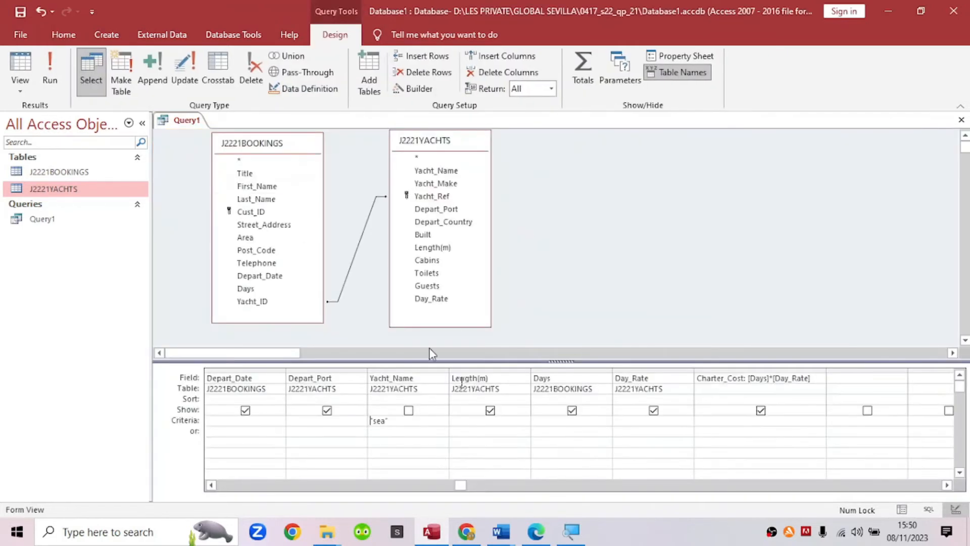
Step: Paste the criteria Like "*sea*" back over "sea" in the Yacht_Name field
{"action": "left_click", "coordinate": [367, 422]}
{"action": "right_click", "coordinate": [383, 418]}
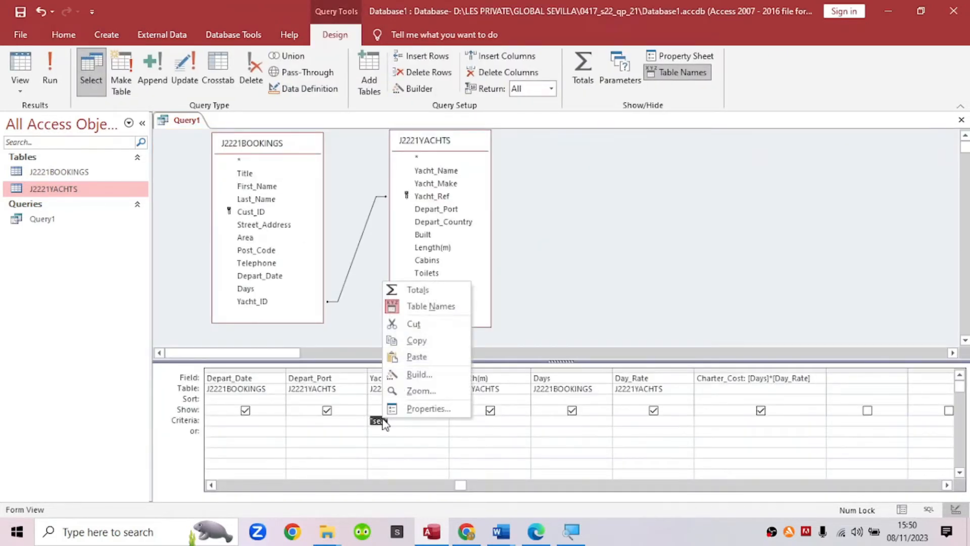
{"action": "left_click", "coordinate": [427, 357]}
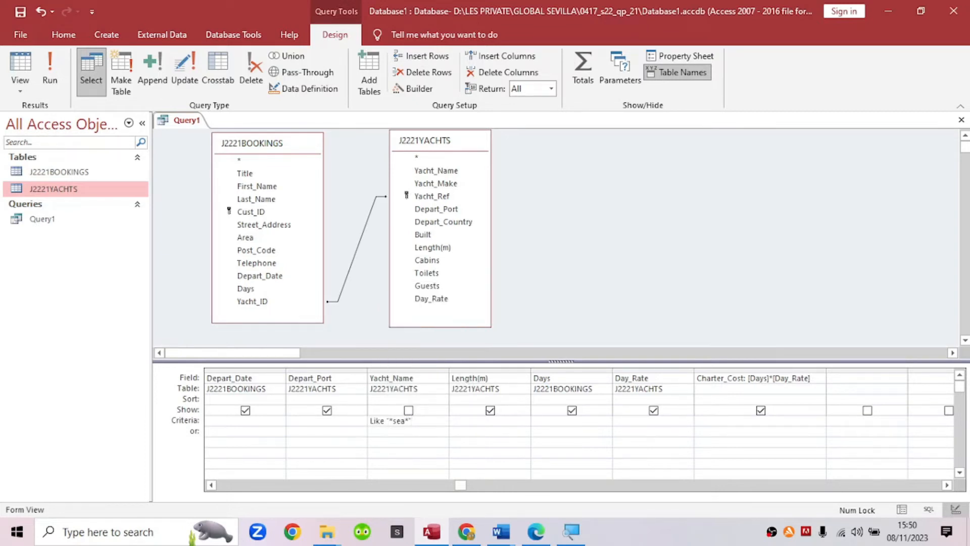
{"action": "left_click", "coordinate": [433, 443]}
{"action": "left_click", "coordinate": [489, 307]}
Step: Magnify the screen to examine the wildcards and quotes in the Yacht_Name criteria, and return the magnification to 100%
{"action": "left_click", "coordinate": [570, 531]}
{"action": "left_click", "coordinate": [727, 67]}
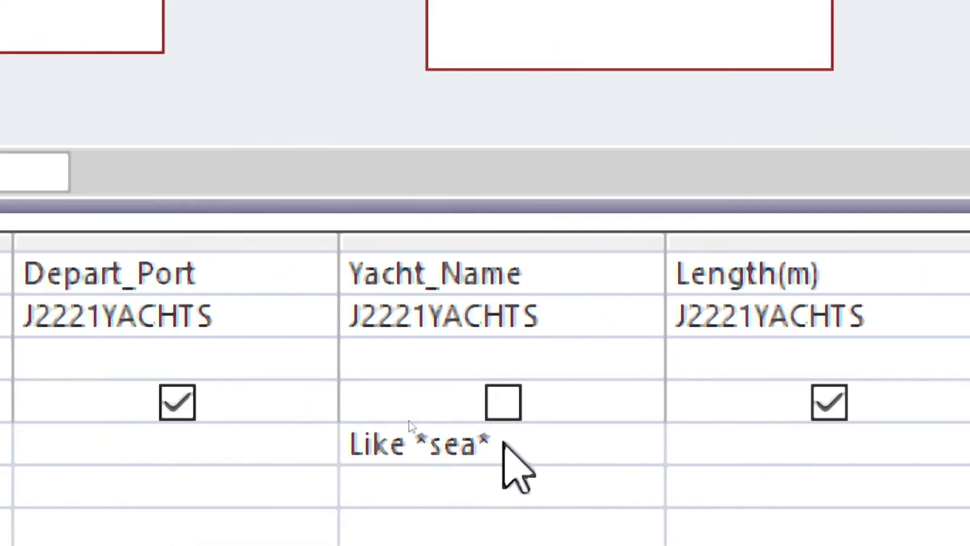
{"action": "left_click", "coordinate": [371, 452]}
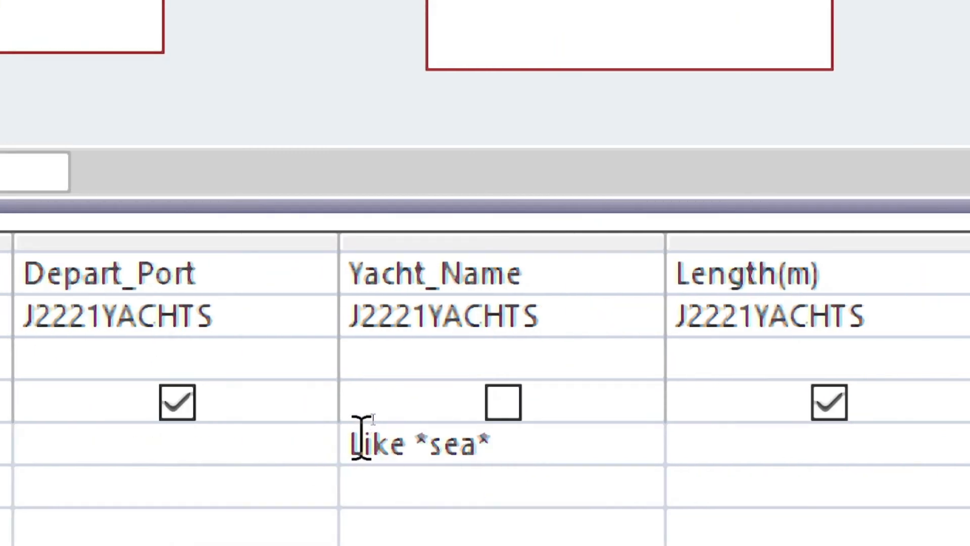
{"action": "left_click", "coordinate": [337, 448]}
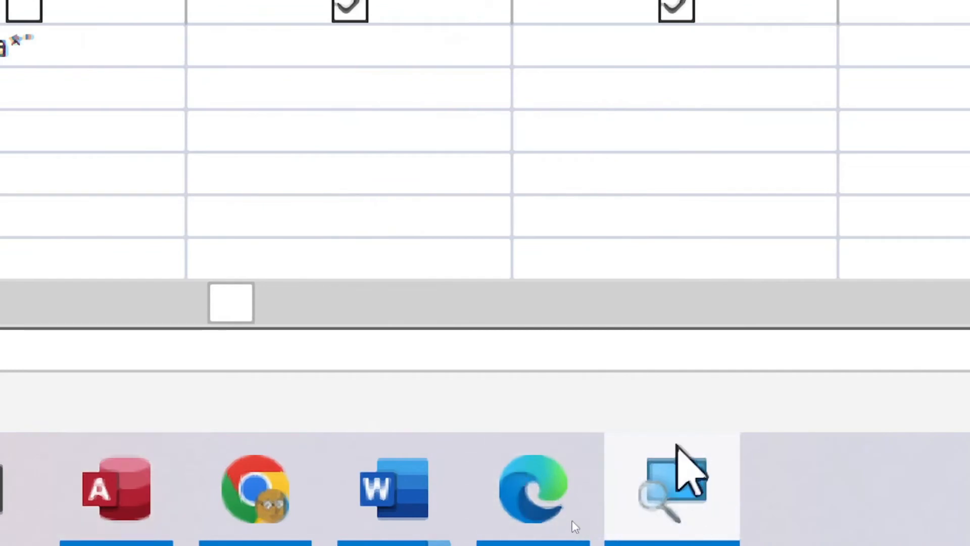
{"action": "left_click", "coordinate": [677, 480]}
{"action": "left_click", "coordinate": [874, 212]}
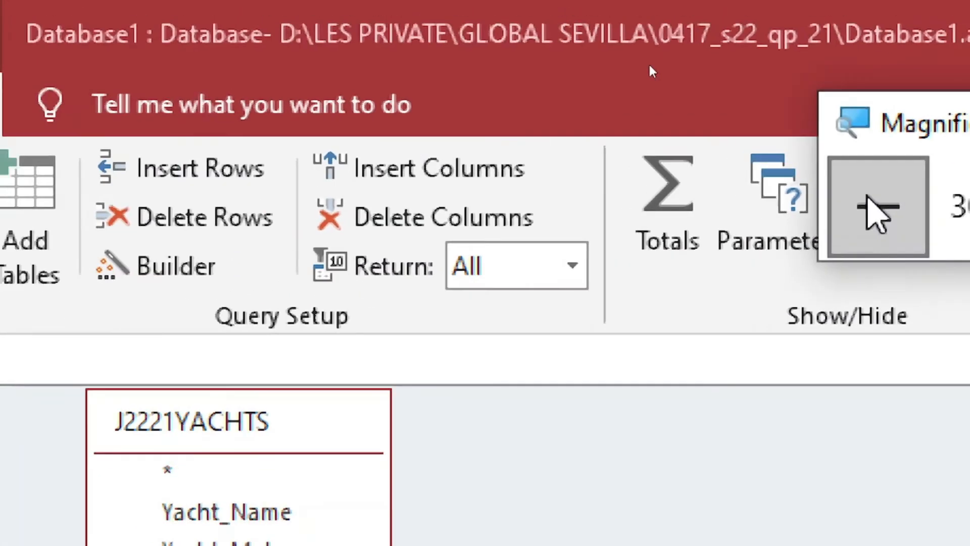
{"action": "left_click", "coordinate": [874, 212]}
{"action": "left_click", "coordinate": [874, 212]}
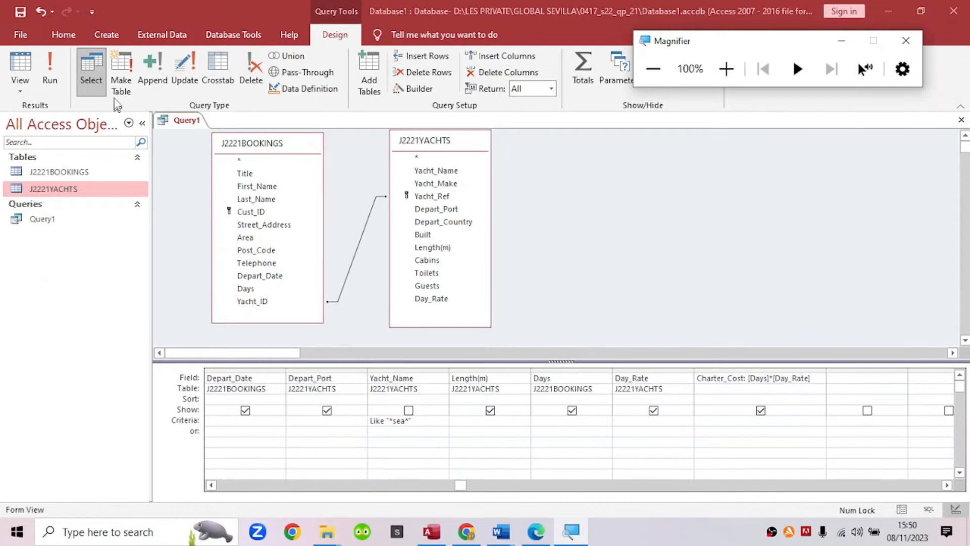
Step: Run the query to check which records the Yacht_Name criteria selects, and return to the query design
{"action": "left_click", "coordinate": [56, 73]}
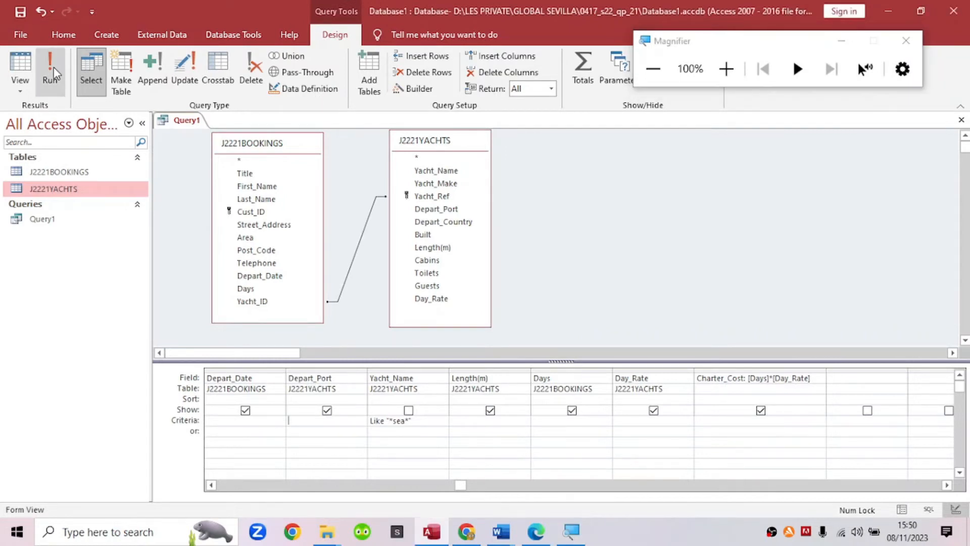
{"action": "left_click", "coordinate": [56, 74]}
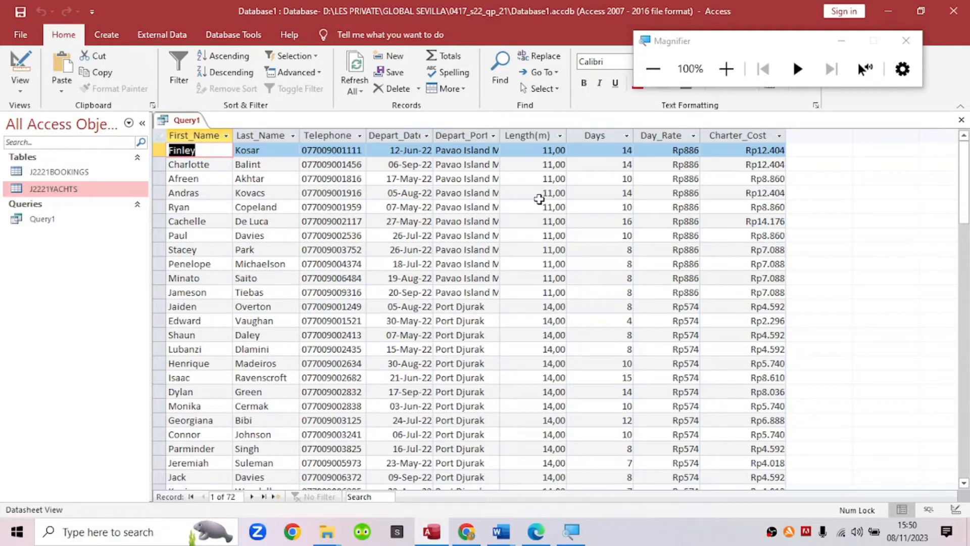
{"action": "right_click", "coordinate": [184, 125]}
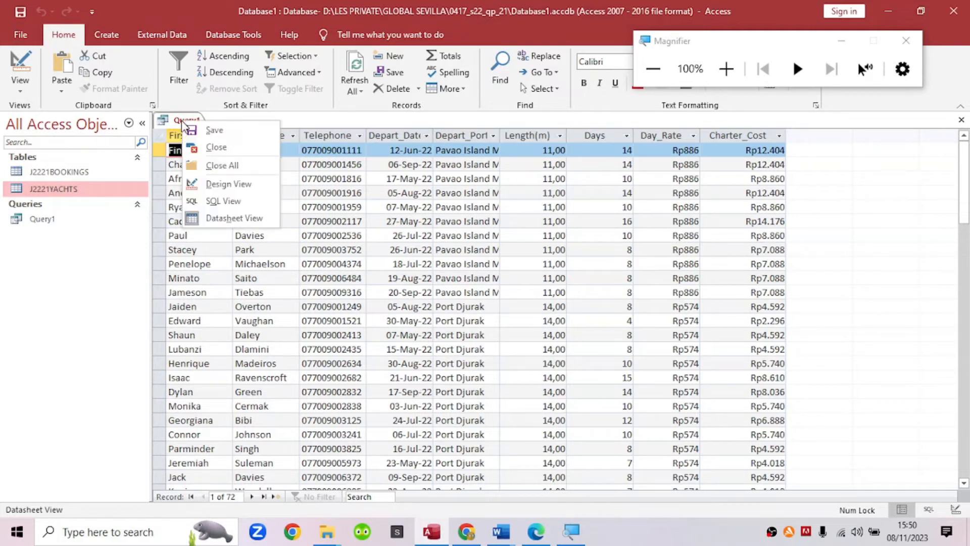
{"action": "left_click", "coordinate": [221, 183]}
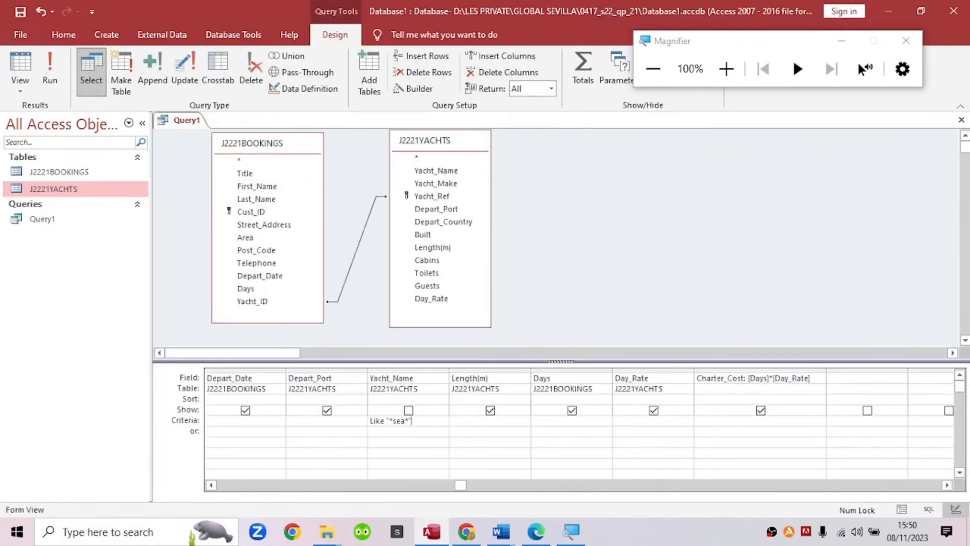
Step: Run the query, widen the Depart_Date column in its records, and close Query1 without saving the changes
{"action": "left_click", "coordinate": [50, 75]}
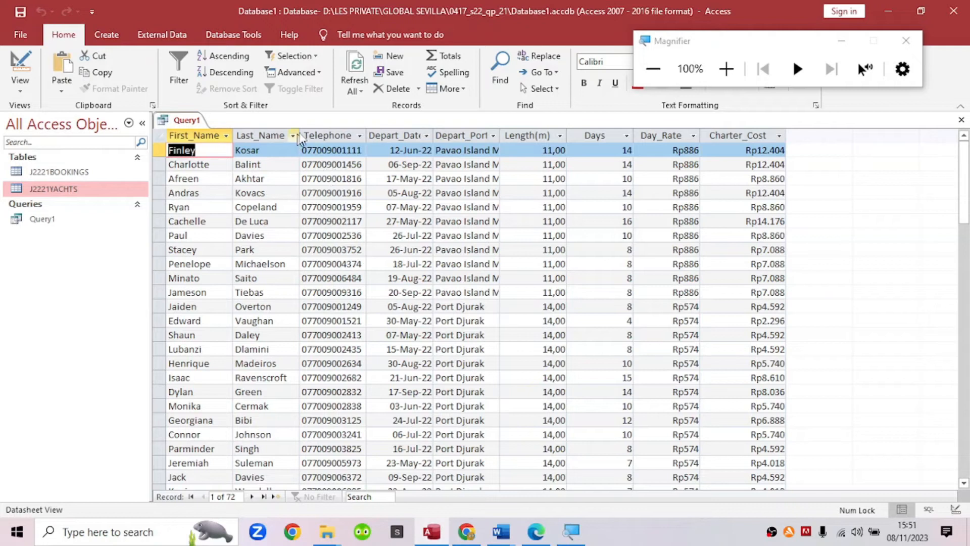
{"action": "left_click_drag", "start_coordinate": [433, 137], "coordinate": [484, 165]}
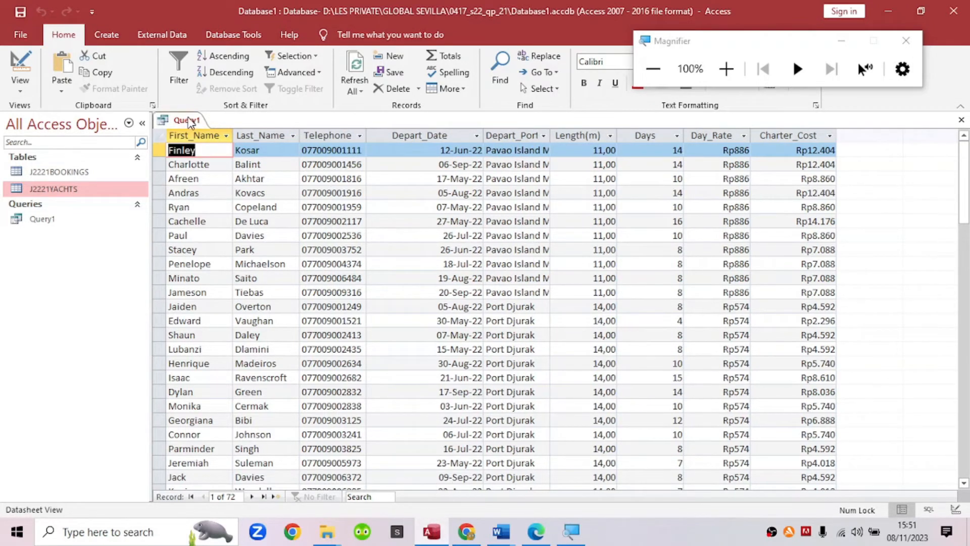
{"action": "left_click", "coordinate": [49, 222]}
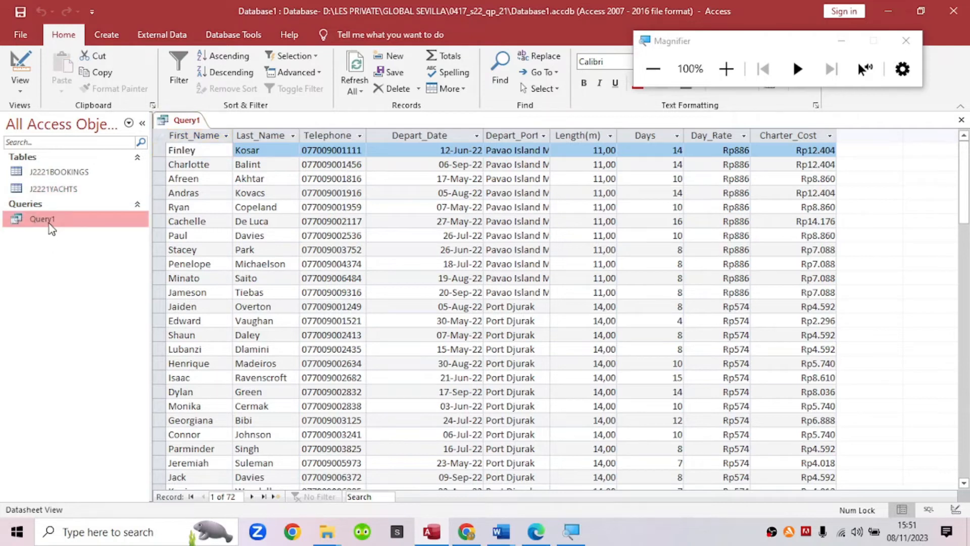
{"action": "right_click", "coordinate": [188, 120]}
{"action": "left_click", "coordinate": [210, 151]}
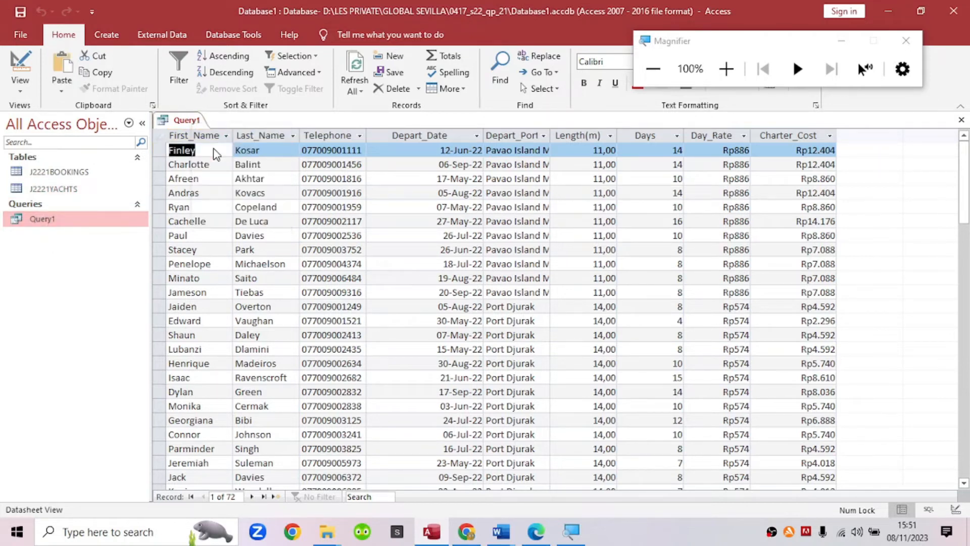
{"action": "left_click", "coordinate": [493, 305]}
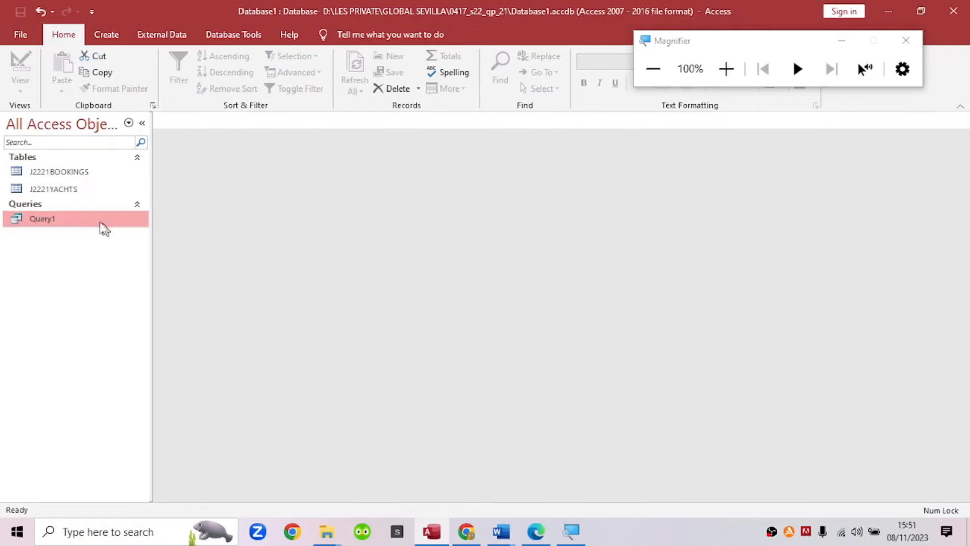
Step: Reopen Query1, select the Yacht_Name column in its records, and switch to the query design
{"action": "right_click", "coordinate": [83, 222]}
{"action": "left_click", "coordinate": [119, 230]}
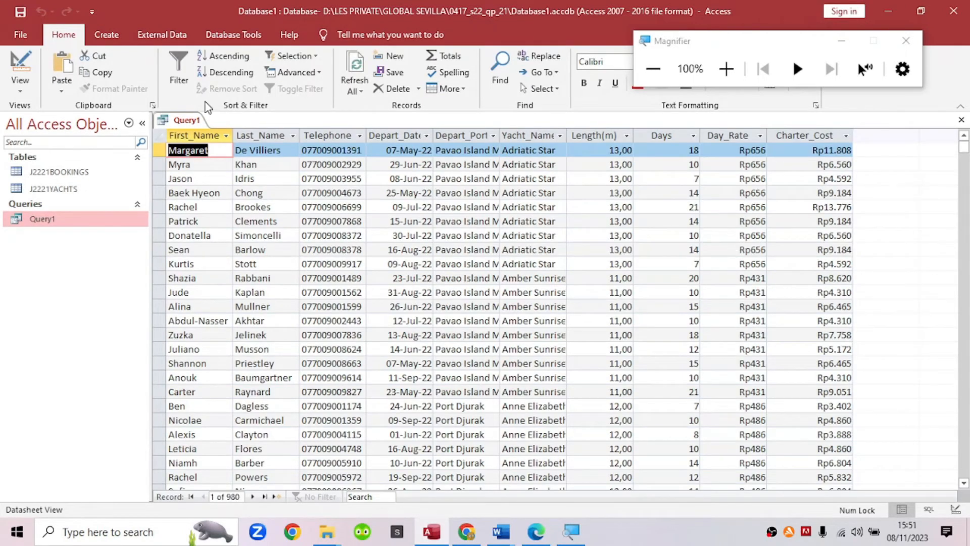
{"action": "right_click", "coordinate": [178, 122]}
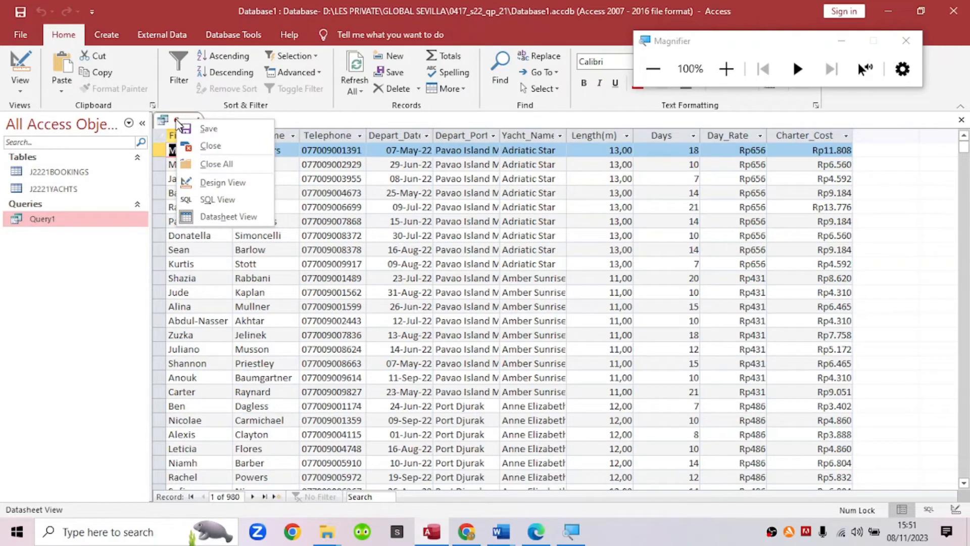
{"action": "left_click", "coordinate": [527, 136]}
{"action": "left_click", "coordinate": [528, 135]}
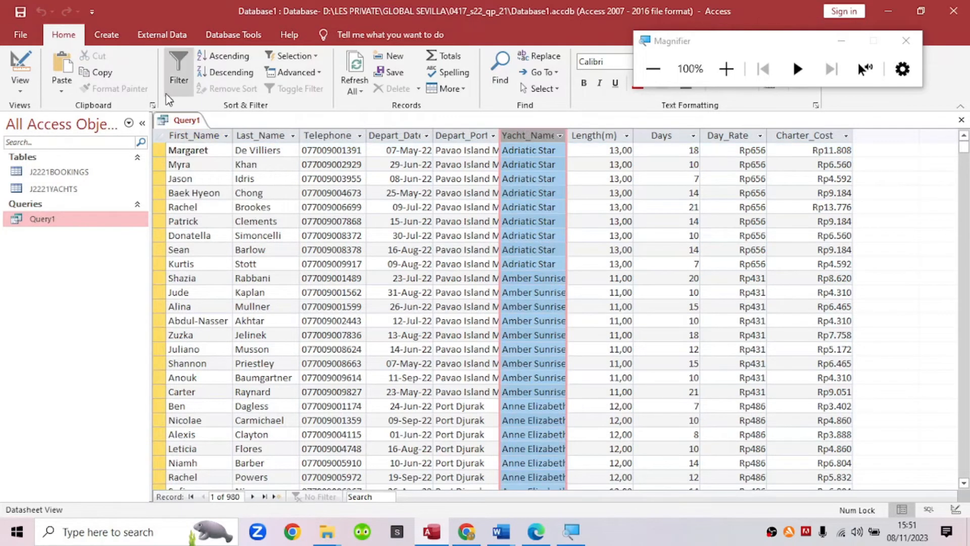
{"action": "right_click", "coordinate": [180, 122]}
{"action": "left_click", "coordinate": [236, 193]}
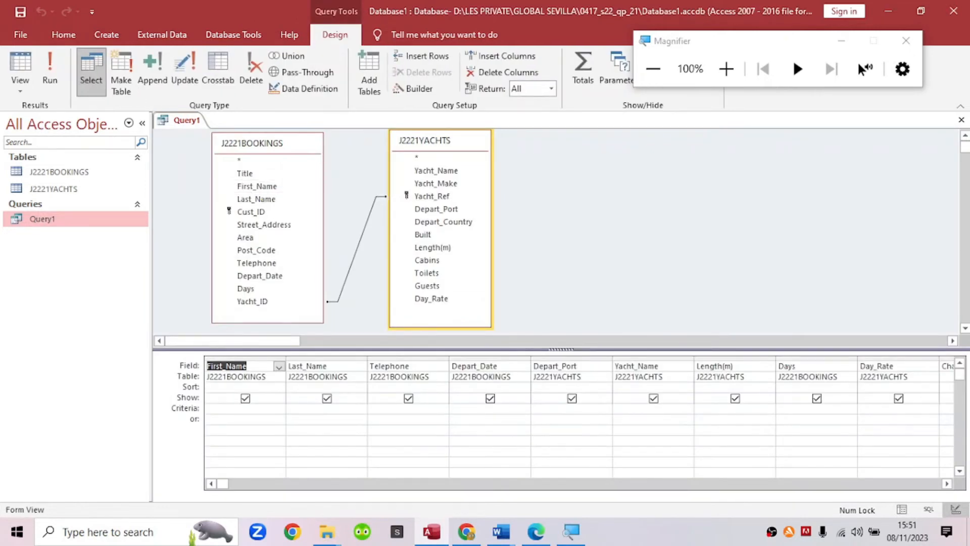
Step: Enter the criteria like*sea* for the Yacht_Name field and check it under magnification
{"action": "left_click", "coordinate": [634, 408]}
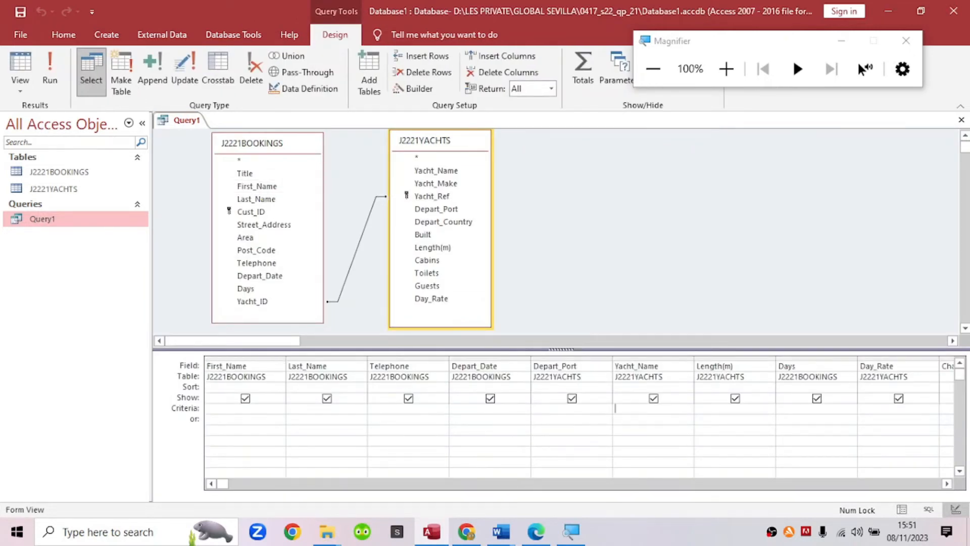
{"action": "type", "text": "like*sea*"}
{"action": "left_click", "coordinate": [726, 69]}
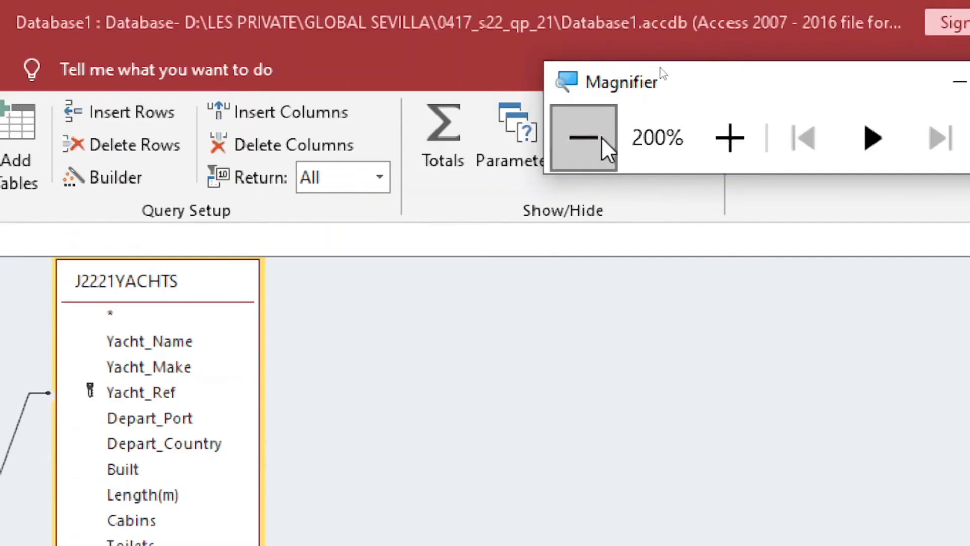
{"action": "left_click", "coordinate": [599, 140]}
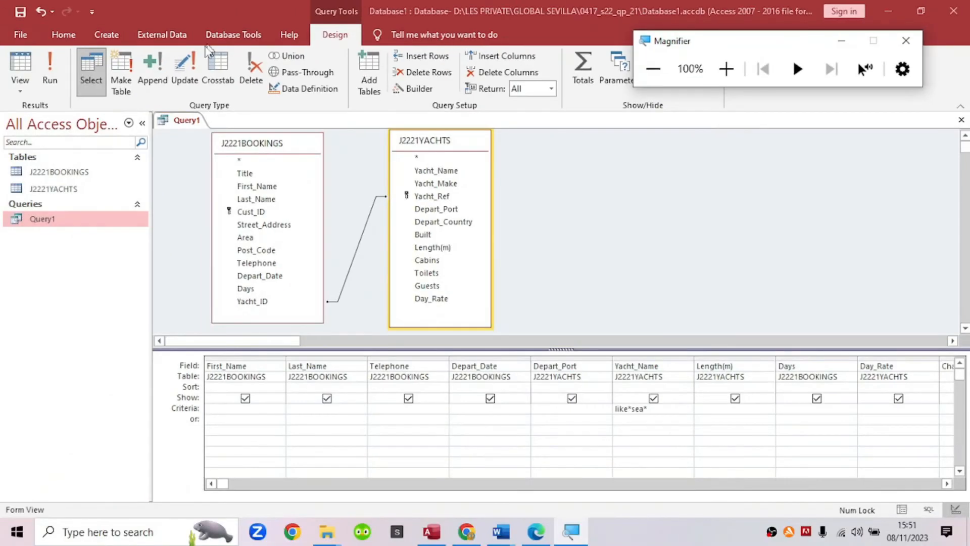
Step: Run the query and widen the Yacht_Name column in the resulting records
{"action": "left_click", "coordinate": [54, 72]}
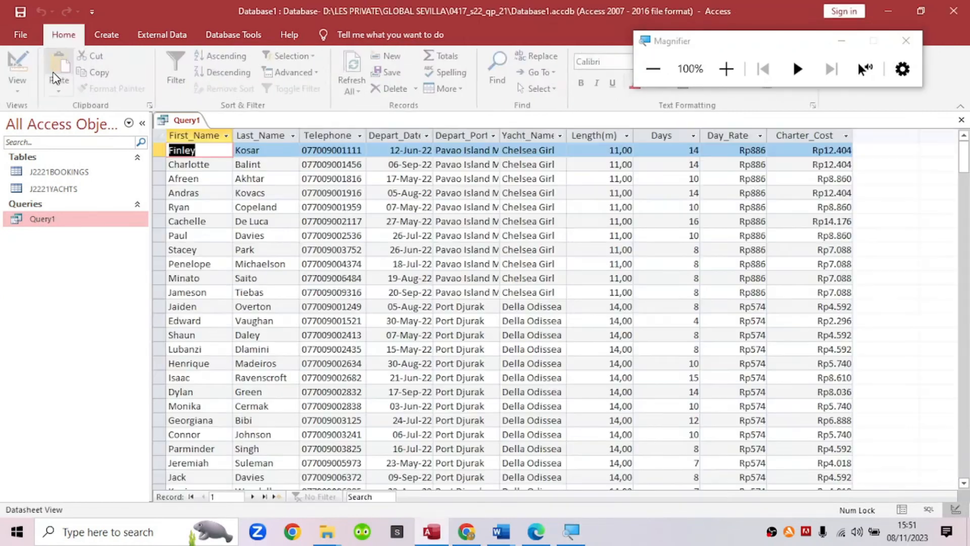
{"action": "left_click_drag", "start_coordinate": [571, 137], "coordinate": [659, 189]}
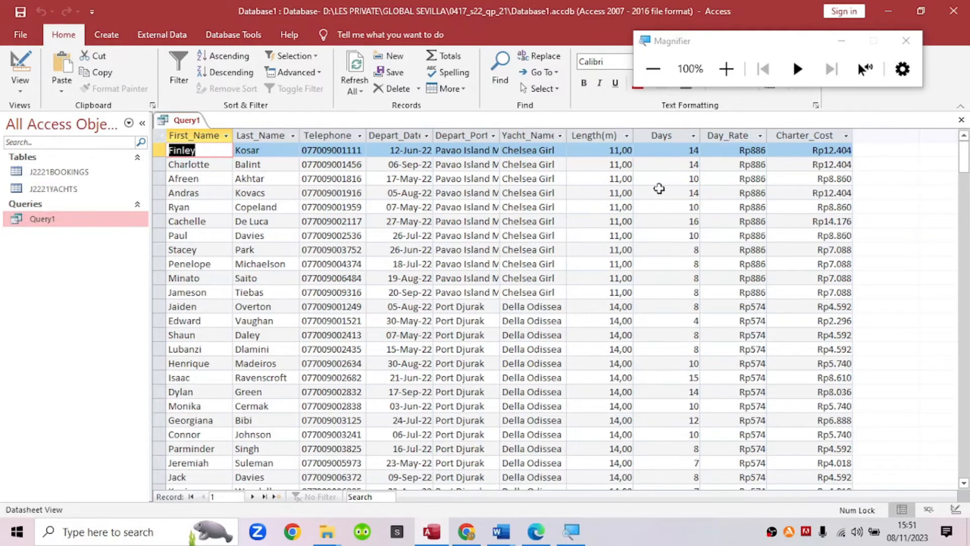
{"action": "left_click_drag", "start_coordinate": [655, 133], "coordinate": [635, 156]}
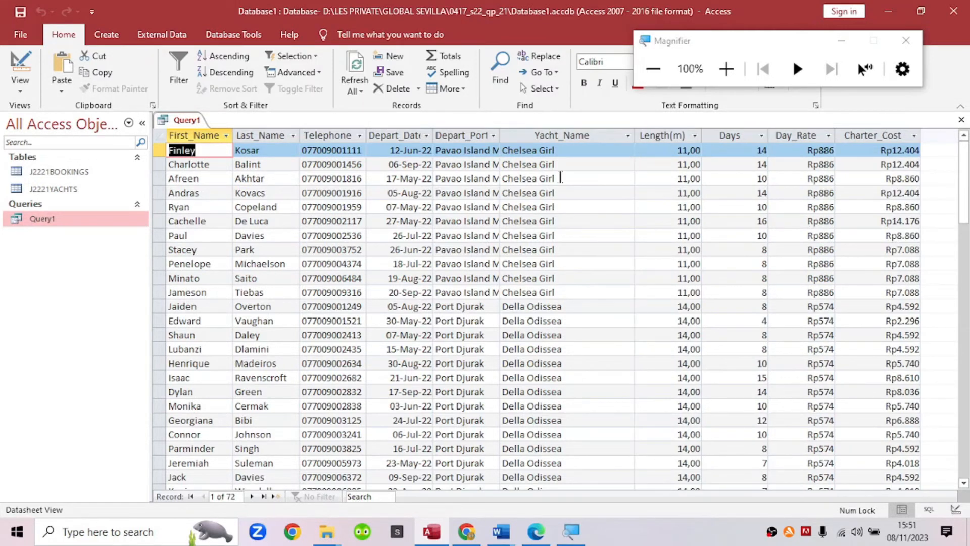
Step: Examine where the text "sea" occurs in the Yacht_Name values of the selected records, and return to the query design
{"action": "scroll", "coordinate": [574, 267], "scroll_direction": "down", "scroll_amount": 3}
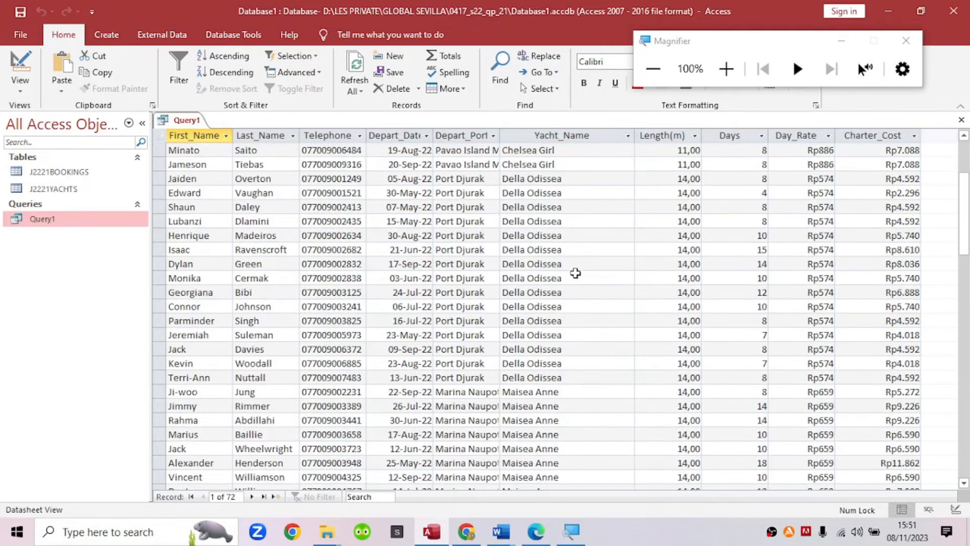
{"action": "scroll", "coordinate": [576, 273], "scroll_direction": "down", "scroll_amount": 6}
{"action": "scroll", "coordinate": [575, 272], "scroll_direction": "up", "scroll_amount": 9}
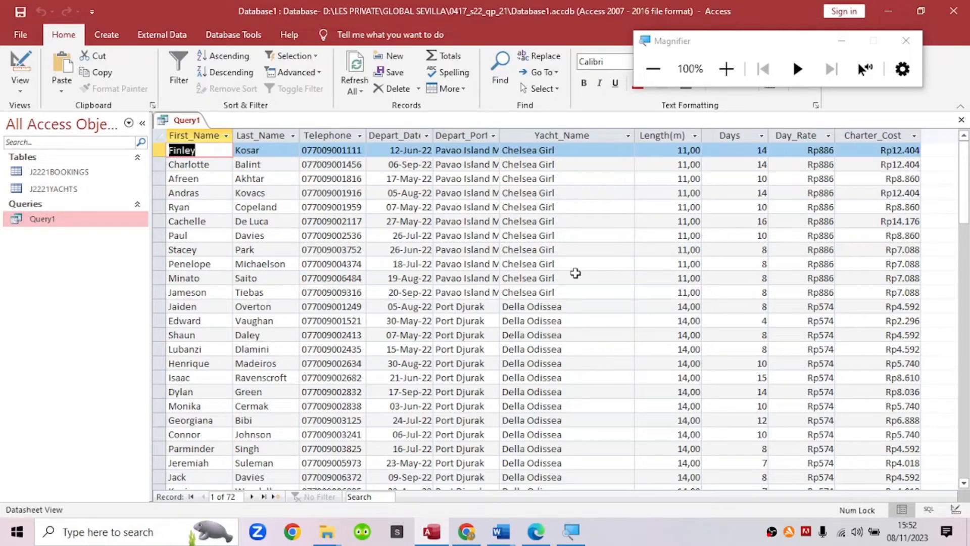
{"action": "left_click", "coordinate": [556, 150]}
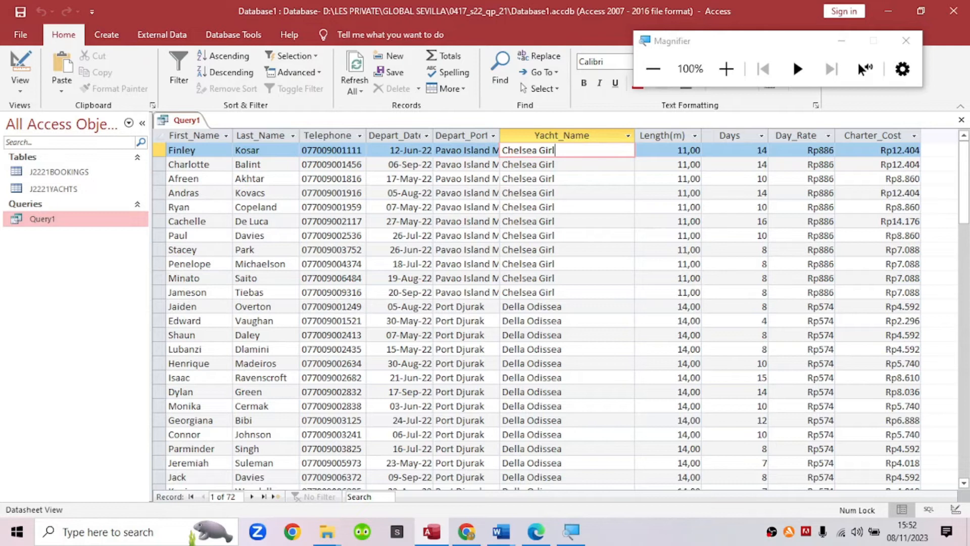
{"action": "scroll", "coordinate": [550, 340], "scroll_direction": "down", "scroll_amount": 20}
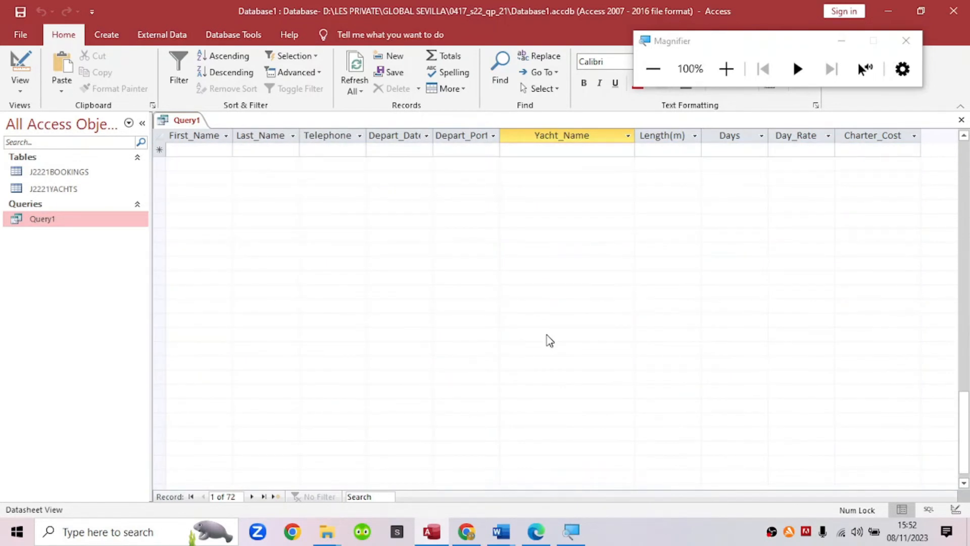
{"action": "scroll", "coordinate": [549, 340], "scroll_direction": "up", "scroll_amount": 7}
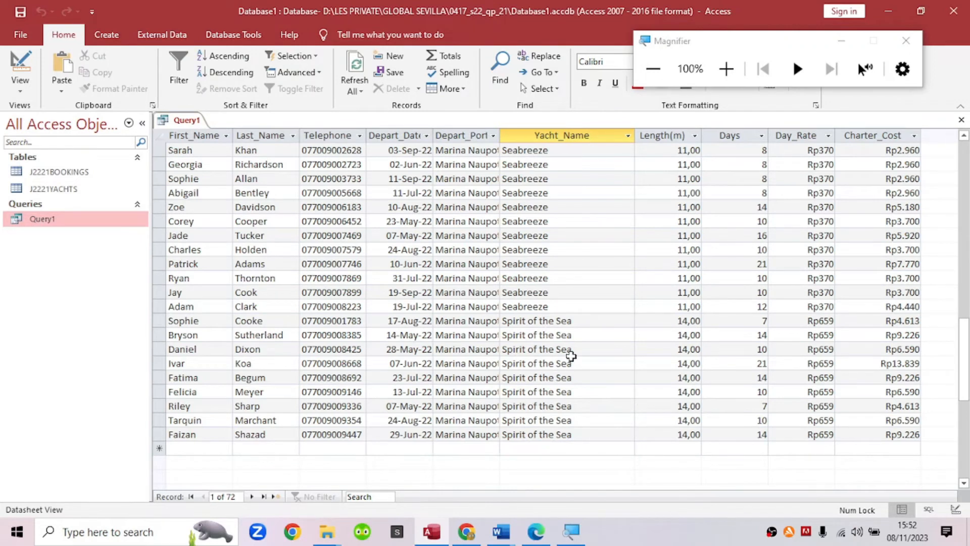
{"action": "scroll", "coordinate": [571, 356], "scroll_direction": "up", "scroll_amount": 4}
{"action": "left_click", "coordinate": [513, 279]}
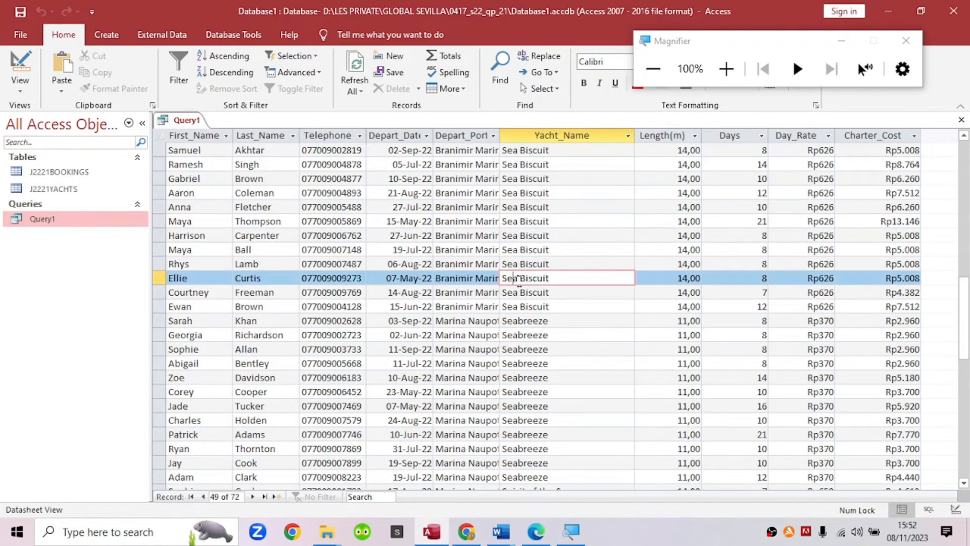
{"action": "scroll", "coordinate": [519, 279], "scroll_direction": "up", "scroll_amount": 12}
{"action": "scroll", "coordinate": [519, 279], "scroll_direction": "up", "scroll_amount": 3}
{"action": "scroll", "coordinate": [519, 279], "scroll_direction": "down", "scroll_amount": 3}
{"action": "scroll", "coordinate": [519, 279], "scroll_direction": "up", "scroll_amount": 3}
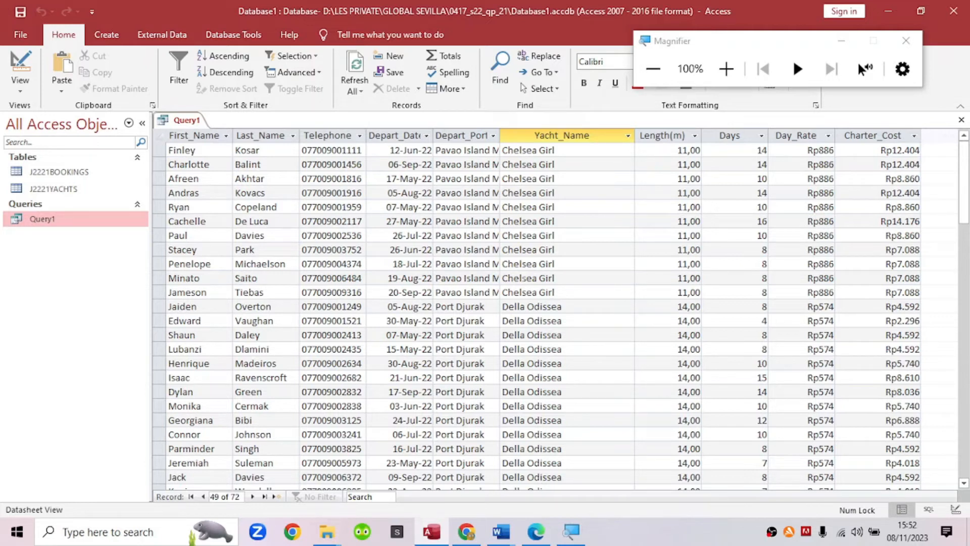
{"action": "right_click", "coordinate": [182, 118]}
{"action": "left_click", "coordinate": [216, 179]}
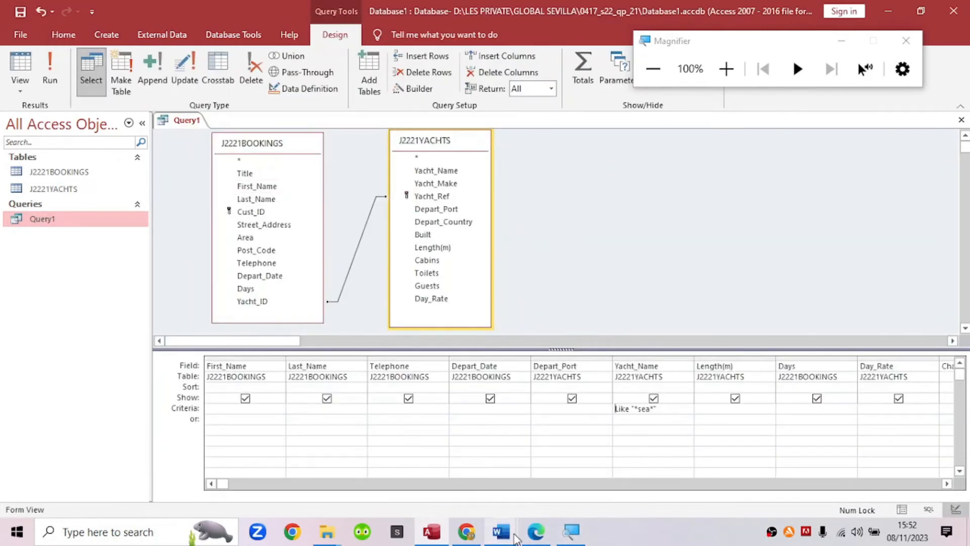
Step: Extend the underline beneath "10 or more" in the task PDF, and in Access enter >=10 as the Days criteria
{"action": "left_click", "coordinate": [535, 531]}
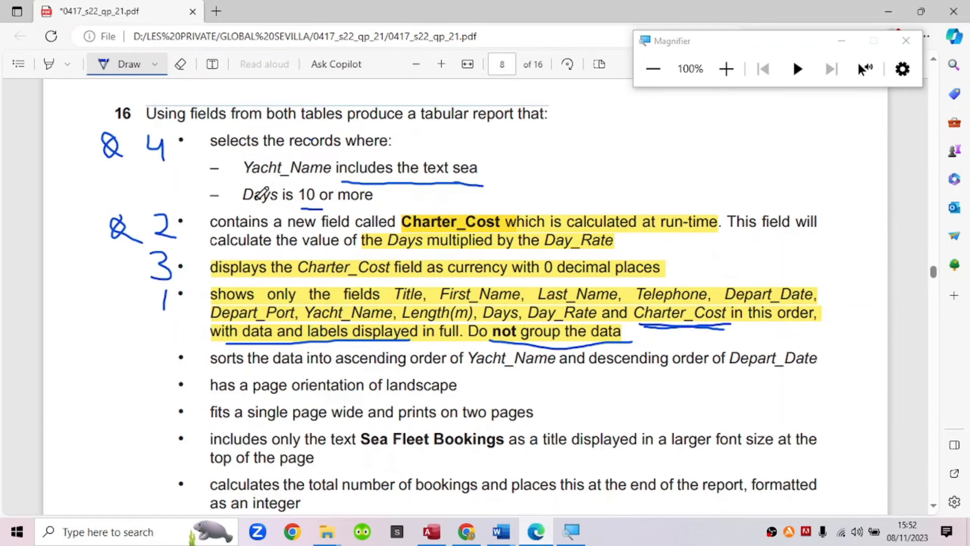
{"action": "left_click_drag", "start_coordinate": [304, 208], "coordinate": [348, 204]}
{"action": "left_click", "coordinate": [438, 538]}
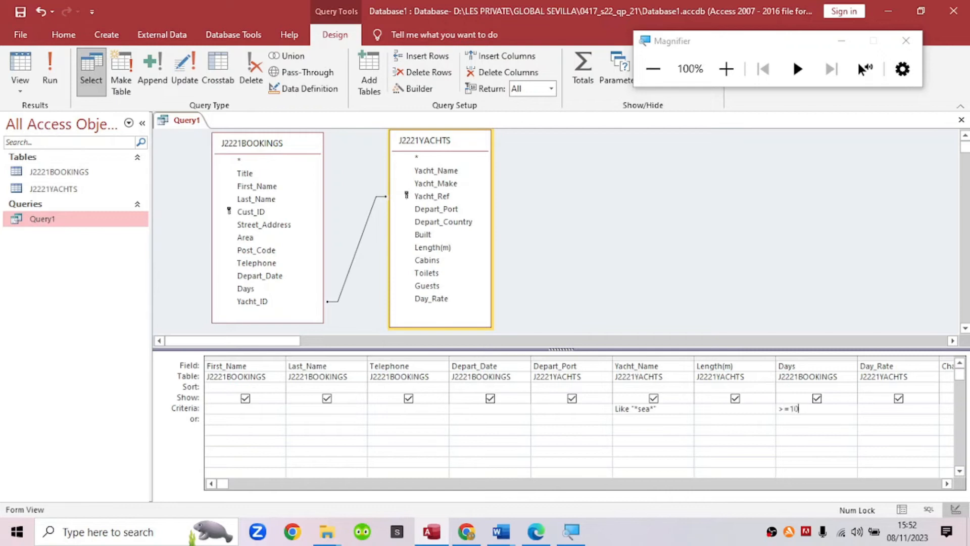
Step: Magnify the screen to examine the Days criteria, and return the magnification to 100%
{"action": "left_click", "coordinate": [726, 69]}
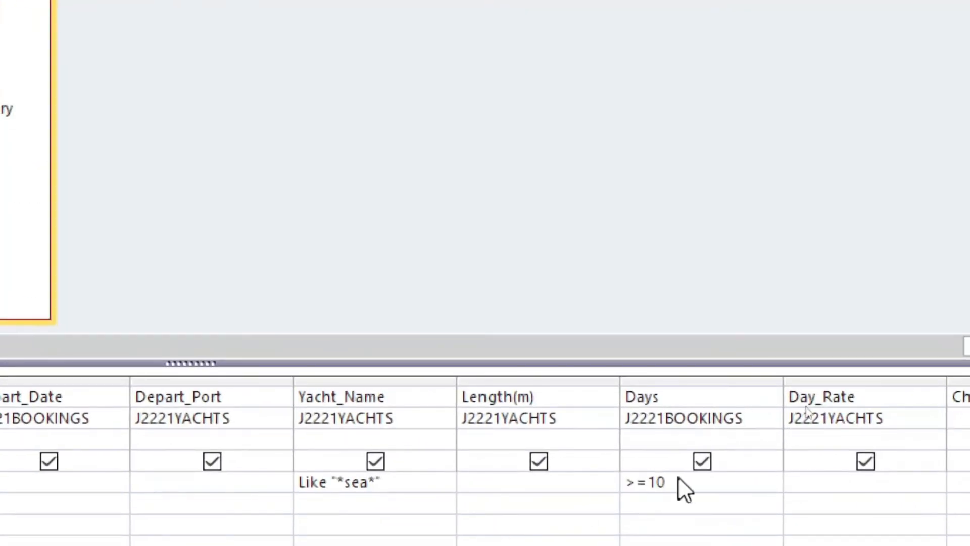
{"action": "left_click_drag", "start_coordinate": [680, 488], "coordinate": [615, 488]}
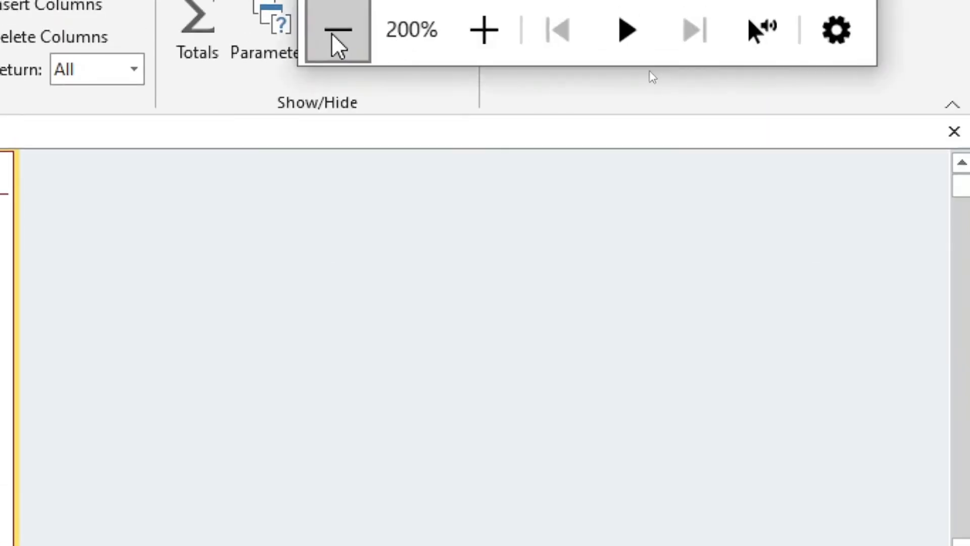
{"action": "left_click", "coordinate": [334, 32]}
Step: Run the query to check the Days values of the selected records, and return to the query design
{"action": "left_click", "coordinate": [56, 79]}
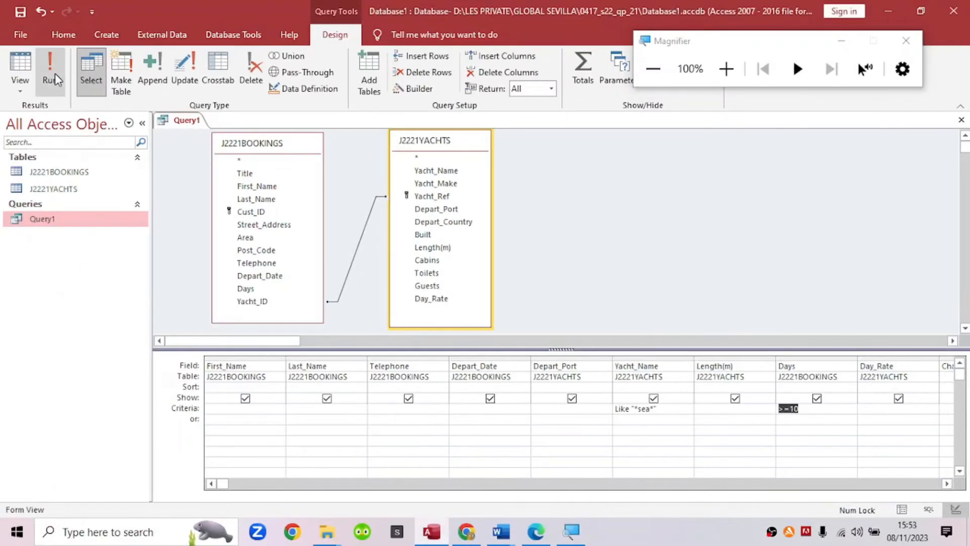
{"action": "left_click", "coordinate": [56, 80]}
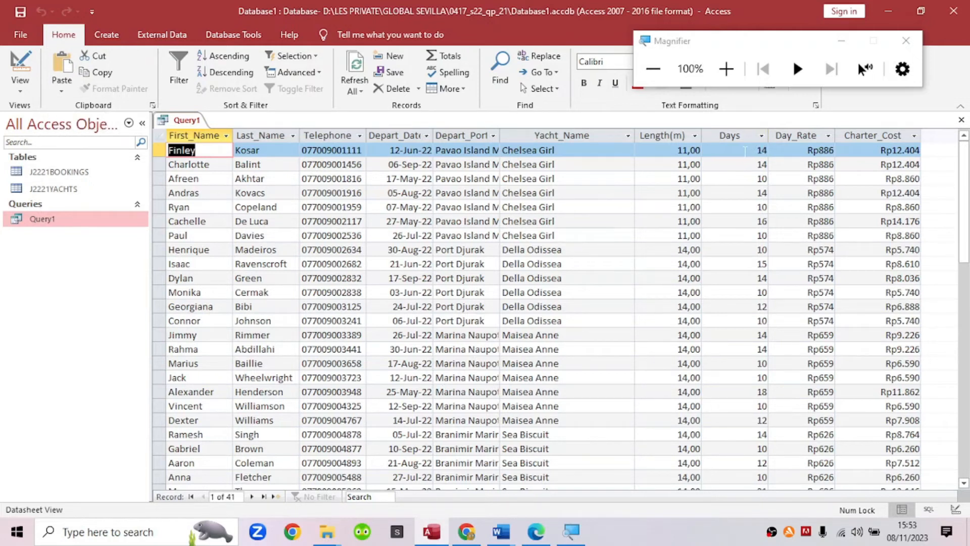
{"action": "left_click", "coordinate": [747, 152]}
{"action": "left_click", "coordinate": [745, 179]}
{"action": "left_click", "coordinate": [748, 221]}
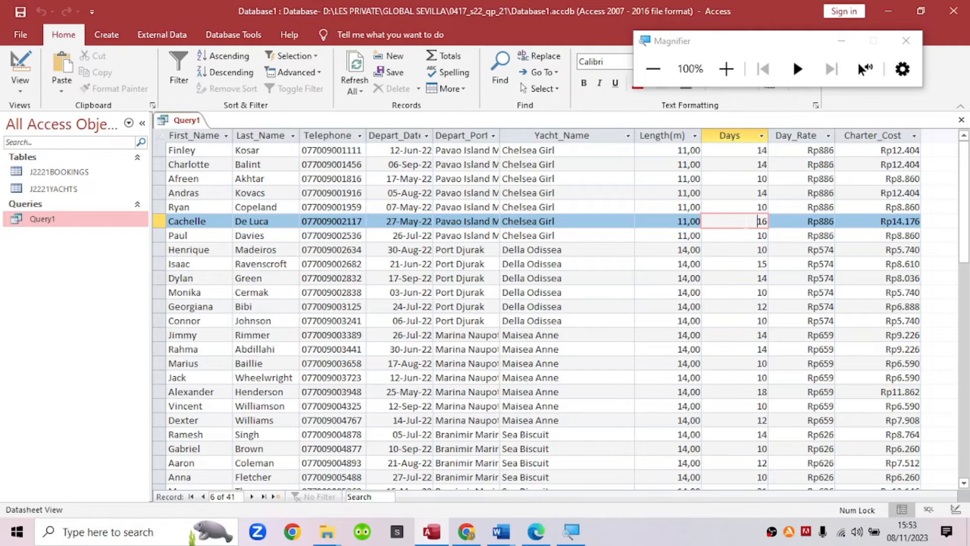
{"action": "right_click", "coordinate": [186, 120]}
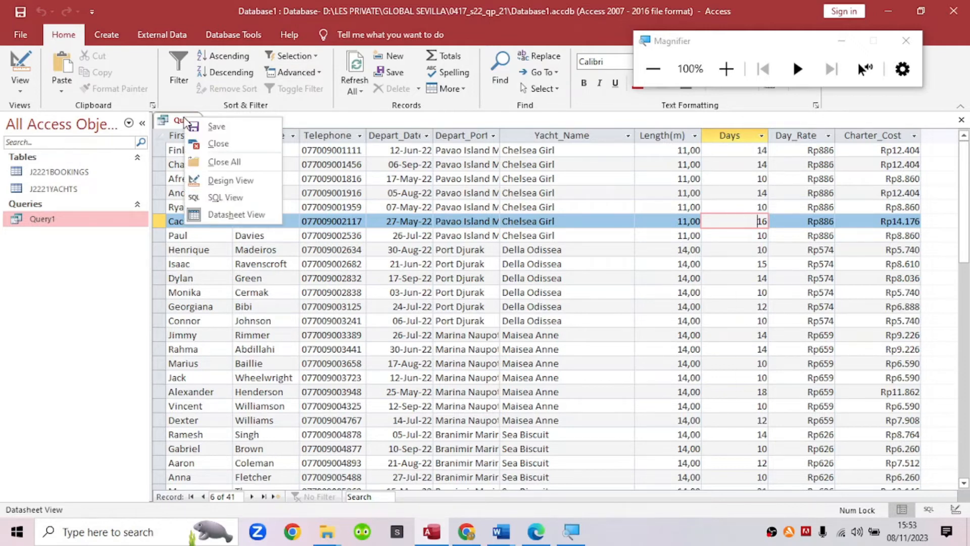
{"action": "left_click", "coordinate": [212, 182]}
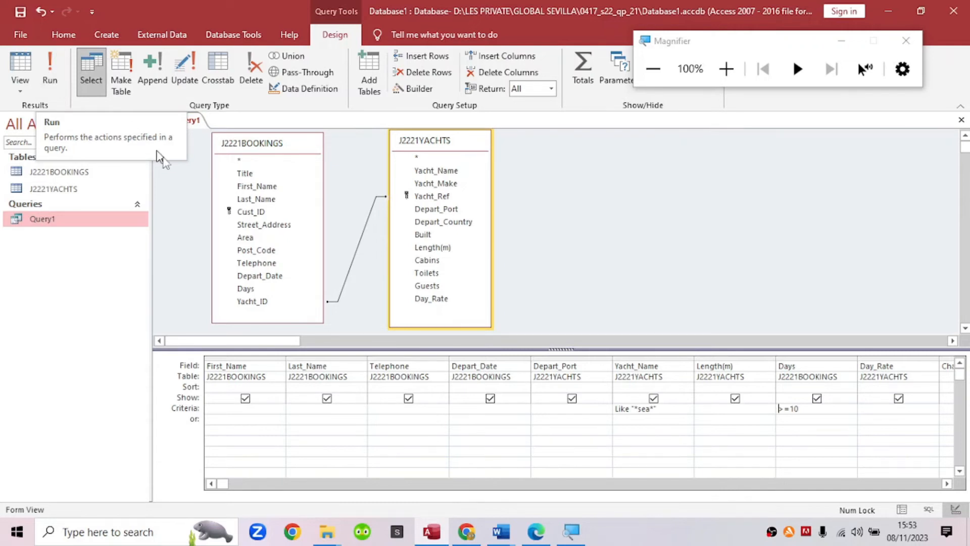
Step: In the task PDF, number the sorting requirement 5, underline its key words, and label requirement 3 with Q and requirement 1 with Q/R
{"action": "left_click", "coordinate": [535, 531]}
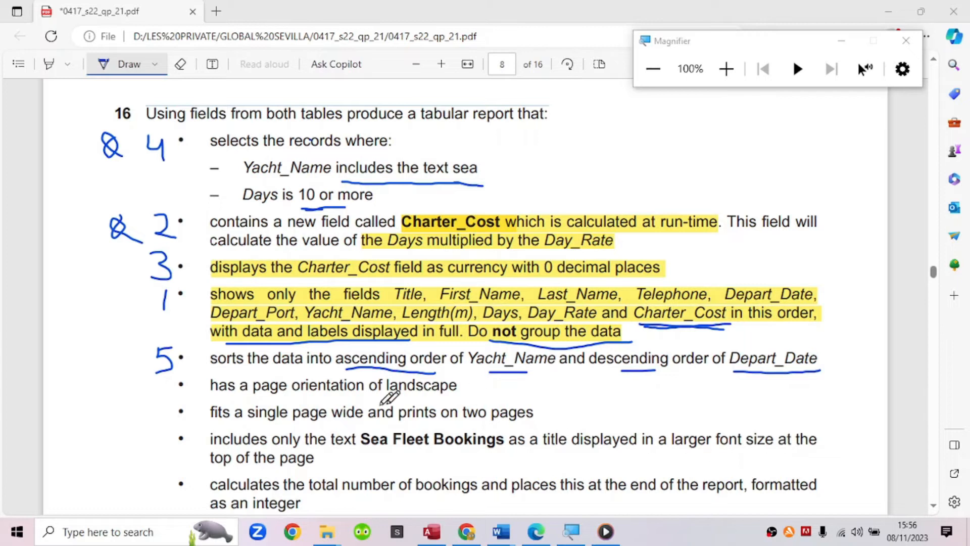
{"action": "mouse_move", "coordinate": [126, 257]}
{"action": "left_mouse_down"}
{"action": "mouse_move", "coordinate": [121, 267]}
{"action": "mouse_move", "coordinate": [140, 252]}
{"action": "mouse_move", "coordinate": [145, 325]}
{"action": "mouse_move", "coordinate": [160, 333]}
{"action": "left_mouse_up"}
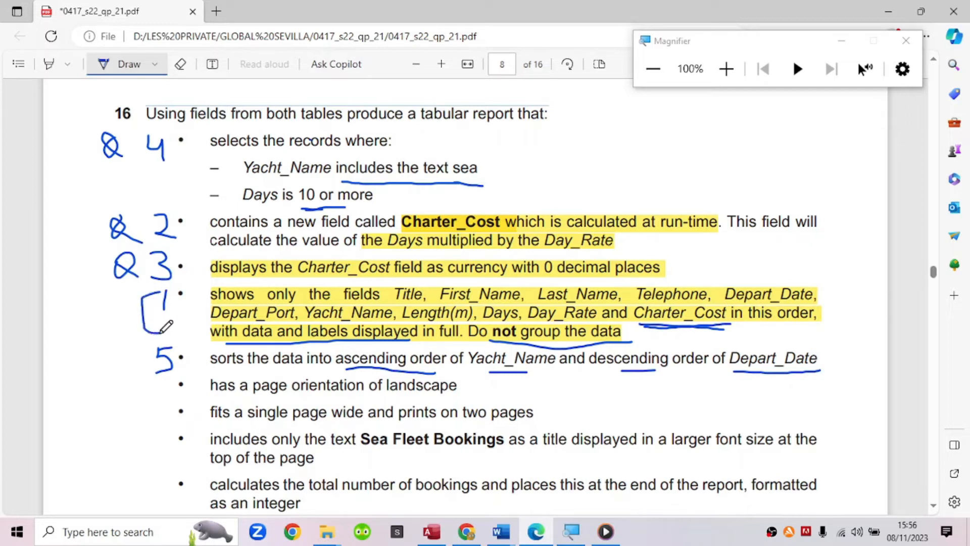
{"action": "mouse_move", "coordinate": [85, 303]}
{"action": "left_mouse_down"}
{"action": "mouse_move", "coordinate": [92, 318]}
{"action": "mouse_move", "coordinate": [118, 323]}
{"action": "mouse_move", "coordinate": [130, 306]}
{"action": "mouse_move", "coordinate": [134, 324]}
{"action": "left_mouse_up"}
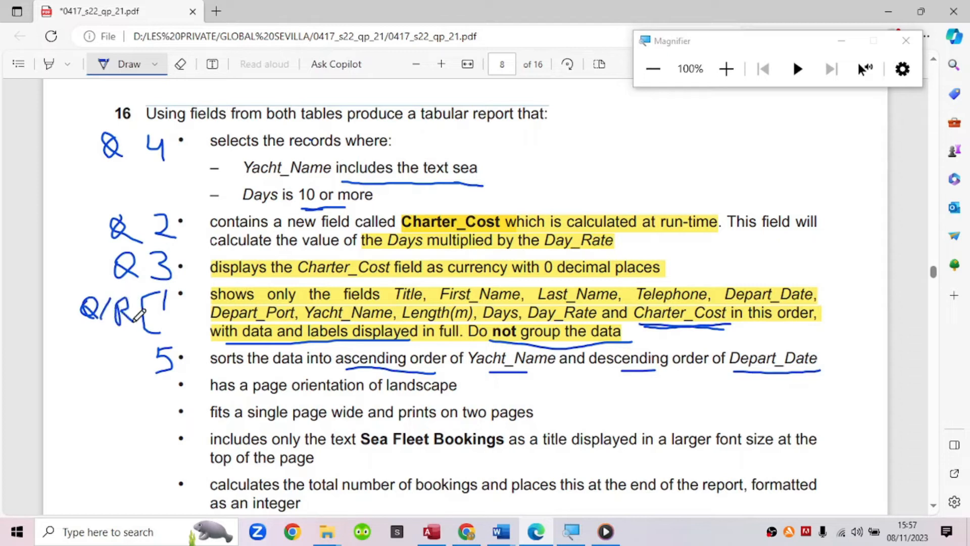
Step: In the task PDF, switch the ink to red, draw a dividing line below requirement 1, and label sorting requirement 5 with R
{"action": "left_click", "coordinate": [155, 64]}
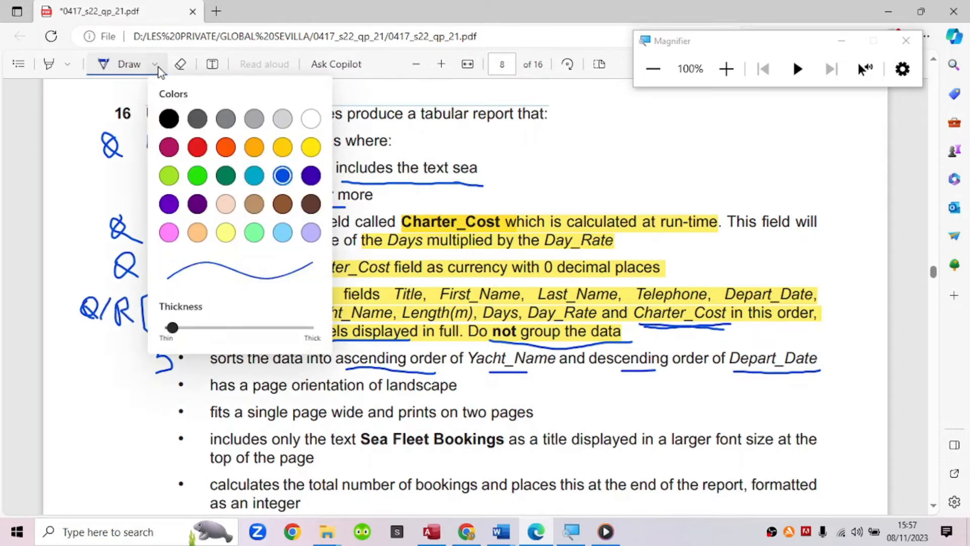
{"action": "left_click", "coordinate": [197, 148]}
{"action": "left_click", "coordinate": [110, 344]}
{"action": "left_click_drag", "start_coordinate": [66, 344], "coordinate": [207, 340]}
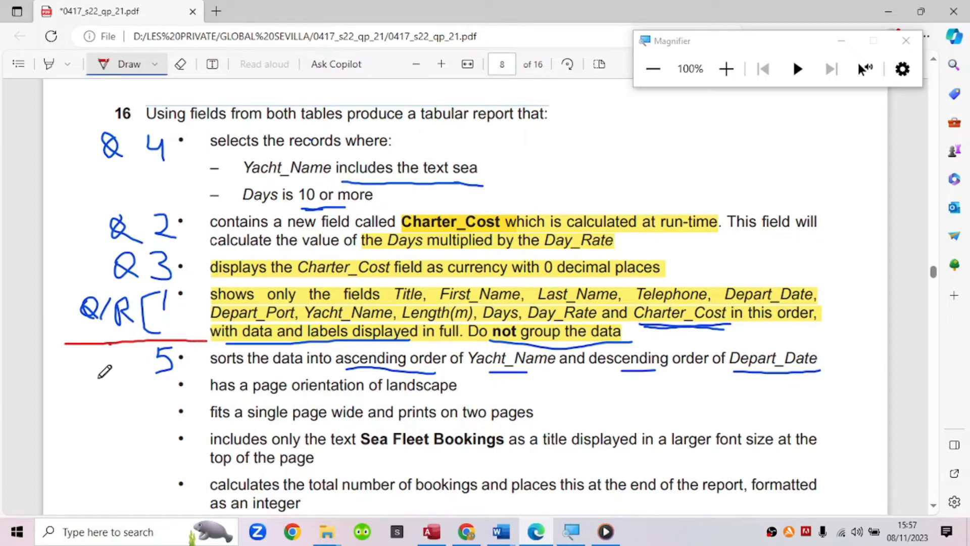
{"action": "mouse_move", "coordinate": [91, 352]}
{"action": "left_mouse_down"}
{"action": "mouse_move", "coordinate": [88, 374]}
{"action": "mouse_move", "coordinate": [96, 363]}
{"action": "mouse_move", "coordinate": [122, 382]}
{"action": "left_mouse_up"}
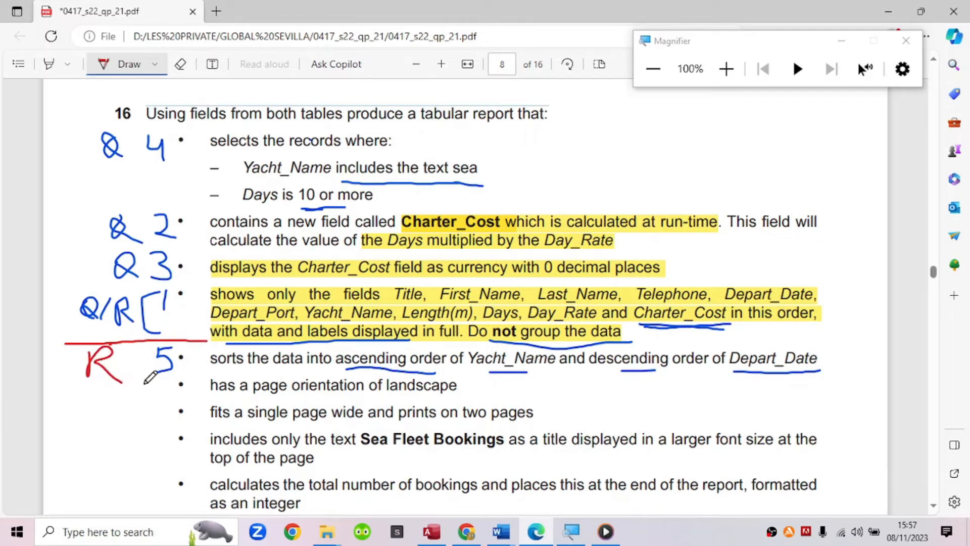
{"action": "scroll", "coordinate": [147, 377], "scroll_direction": "down", "scroll_amount": 1}
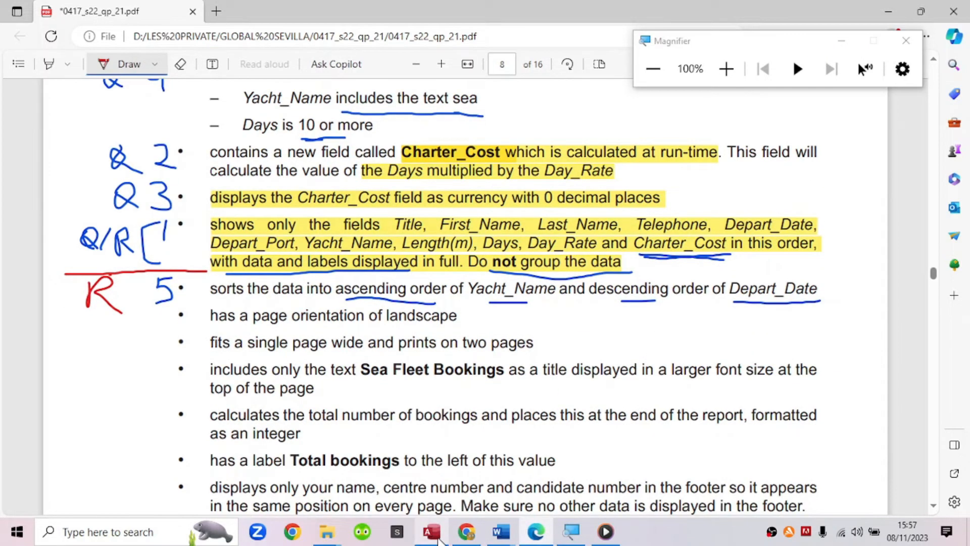
Step: Switch to Access and close Query1, then check the sorting requirement in the task PDF and return to Access
{"action": "left_click", "coordinate": [435, 537]}
{"action": "right_click", "coordinate": [178, 123]}
{"action": "left_click", "coordinate": [183, 127]}
{"action": "right_click", "coordinate": [184, 121]}
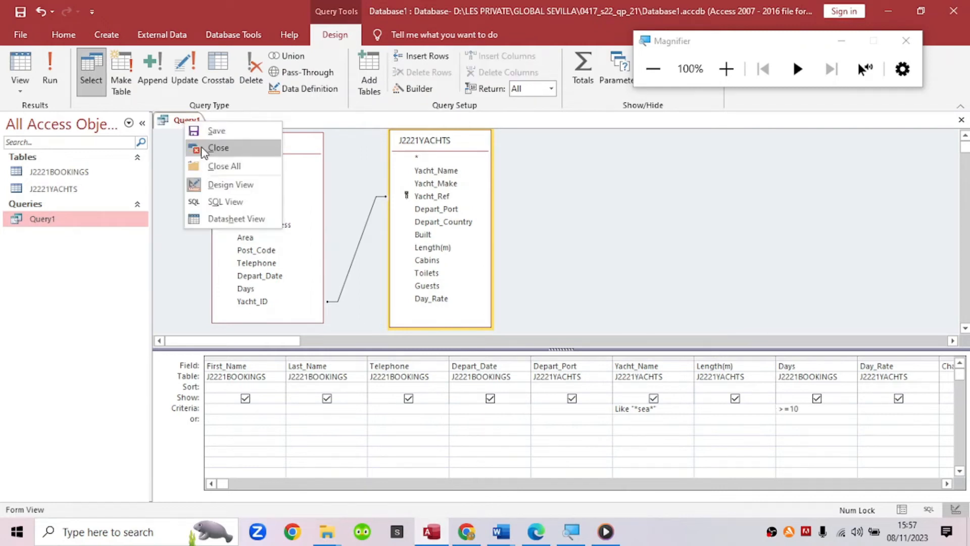
{"action": "left_click", "coordinate": [218, 147]}
{"action": "left_click", "coordinate": [537, 531]}
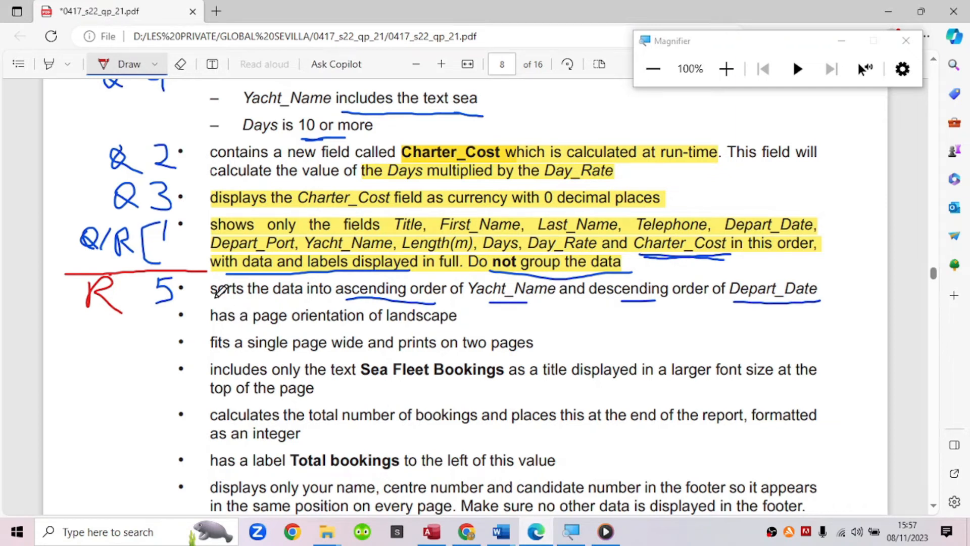
{"action": "mouse_move", "coordinate": [435, 538]}
{"action": "left_click", "coordinate": [437, 539]}
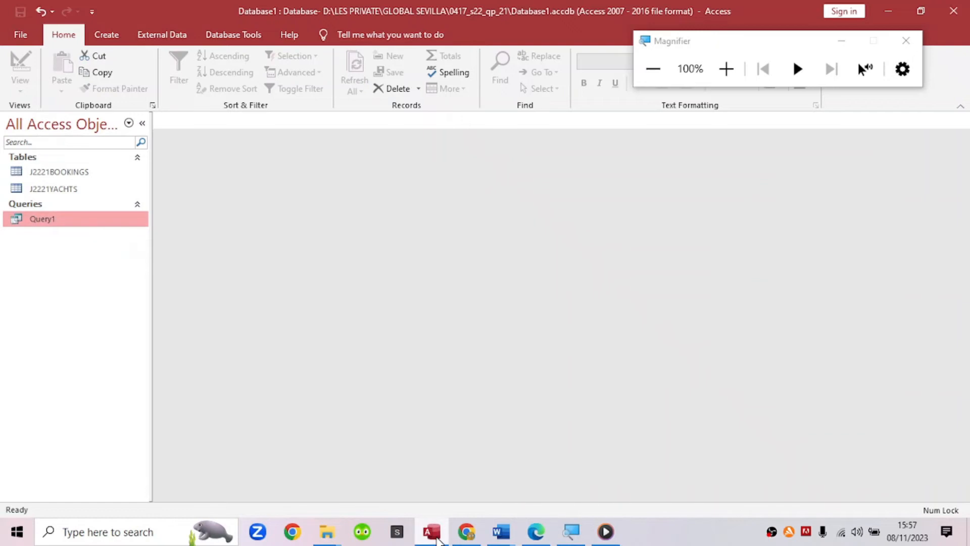
Step: Try a blank report in design view, closing it without saving, and close the Magnifier window
{"action": "left_click", "coordinate": [109, 36]}
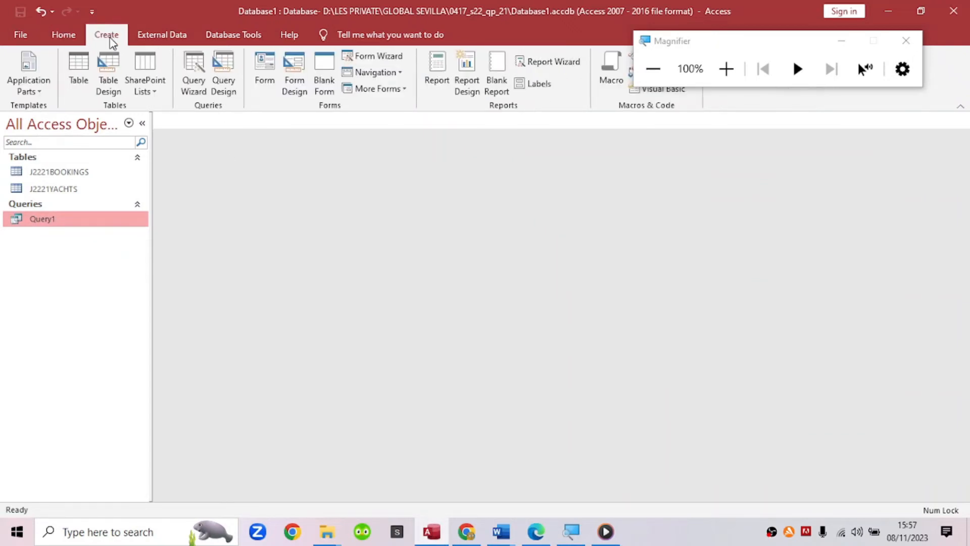
{"action": "left_click_drag", "start_coordinate": [768, 44], "coordinate": [872, 134]}
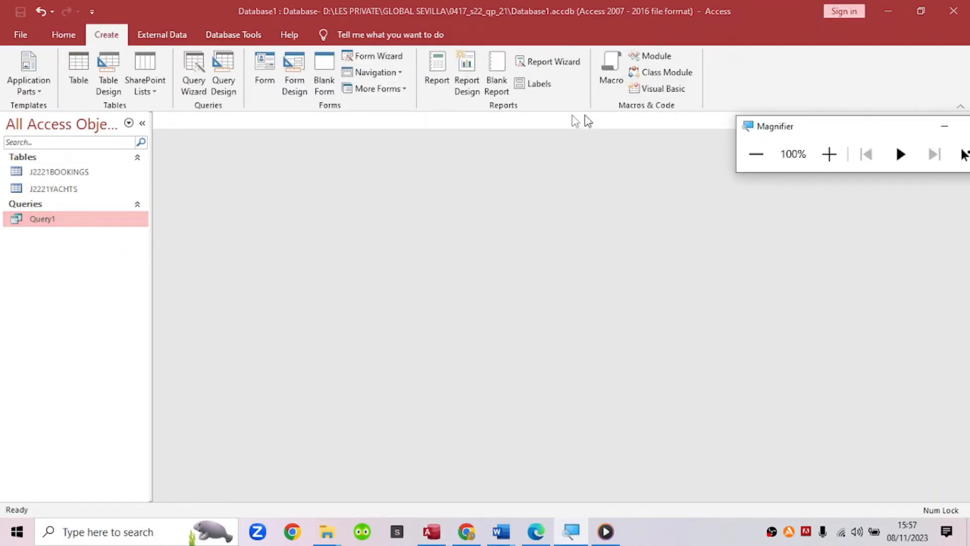
{"action": "left_click", "coordinate": [466, 76]}
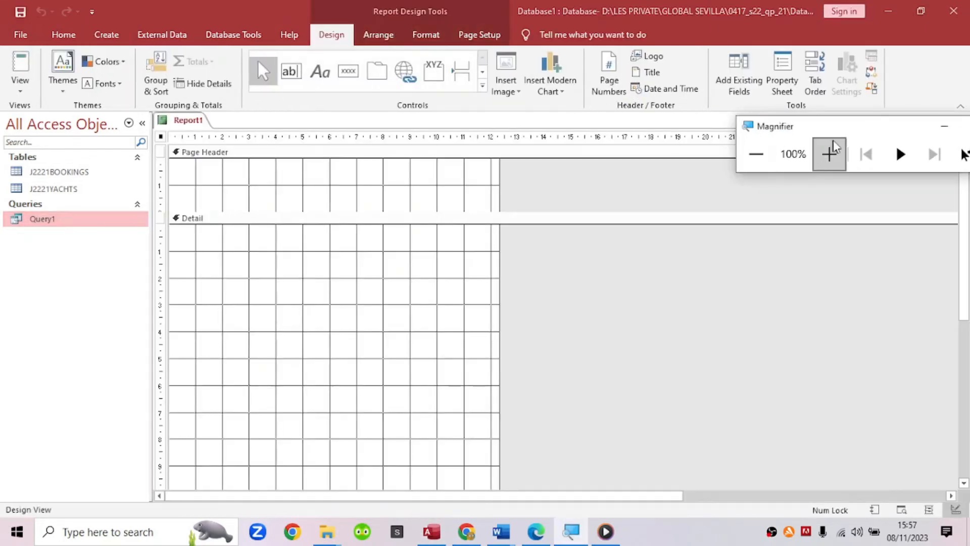
{"action": "left_click_drag", "start_coordinate": [855, 131], "coordinate": [702, 150]}
{"action": "left_click", "coordinate": [857, 145]}
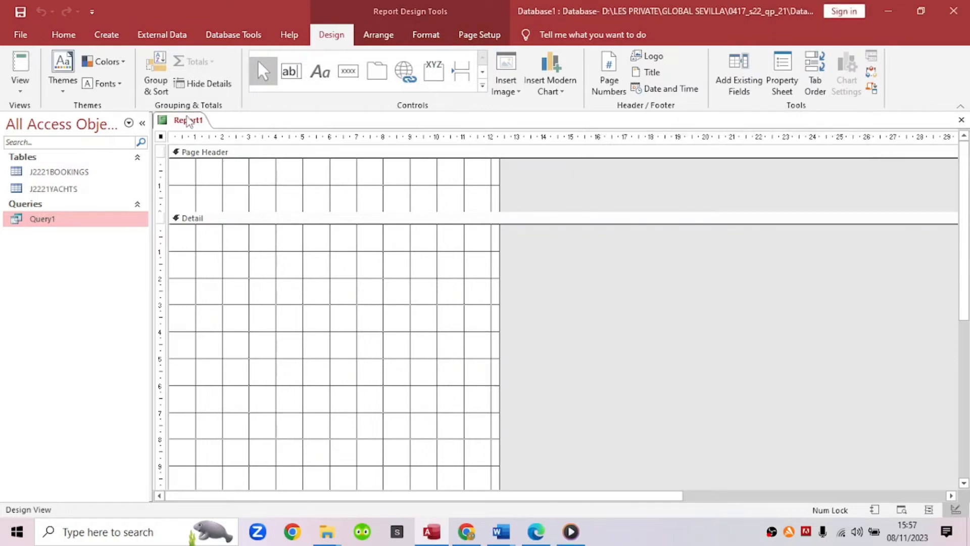
{"action": "right_click", "coordinate": [191, 121]}
{"action": "left_click", "coordinate": [209, 159]}
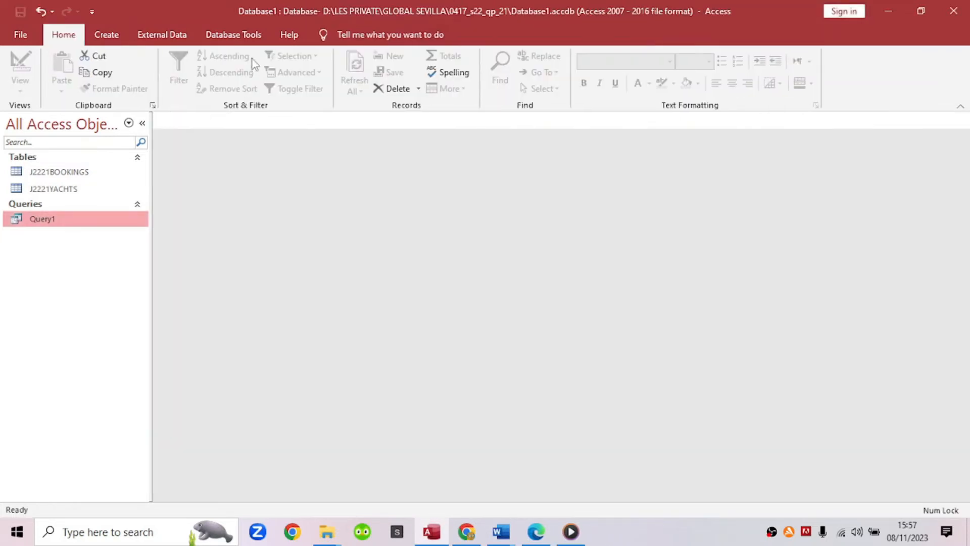
Step: Start the Report Wizard with Query1 as the source, include all its fields, and continue to the grouping options
{"action": "left_click", "coordinate": [113, 38]}
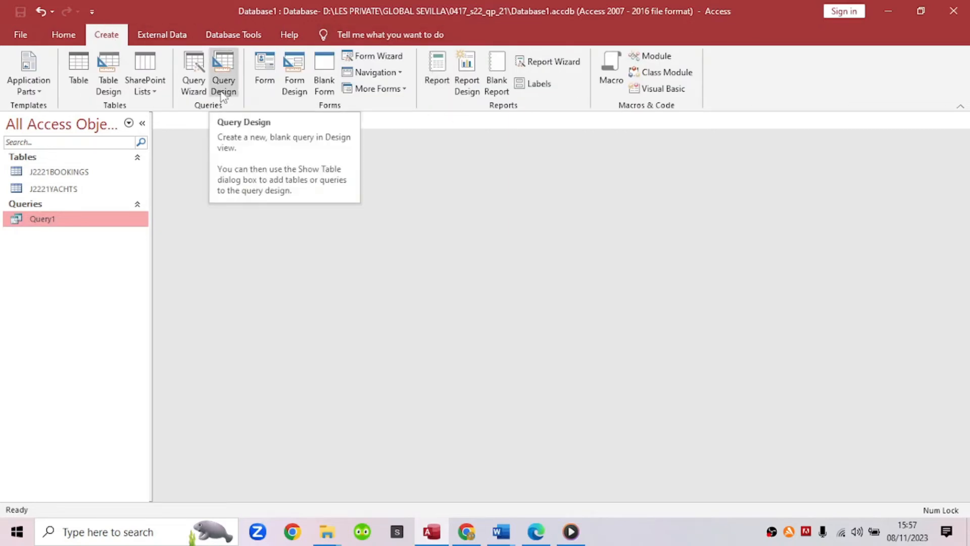
{"action": "left_click", "coordinate": [552, 64]}
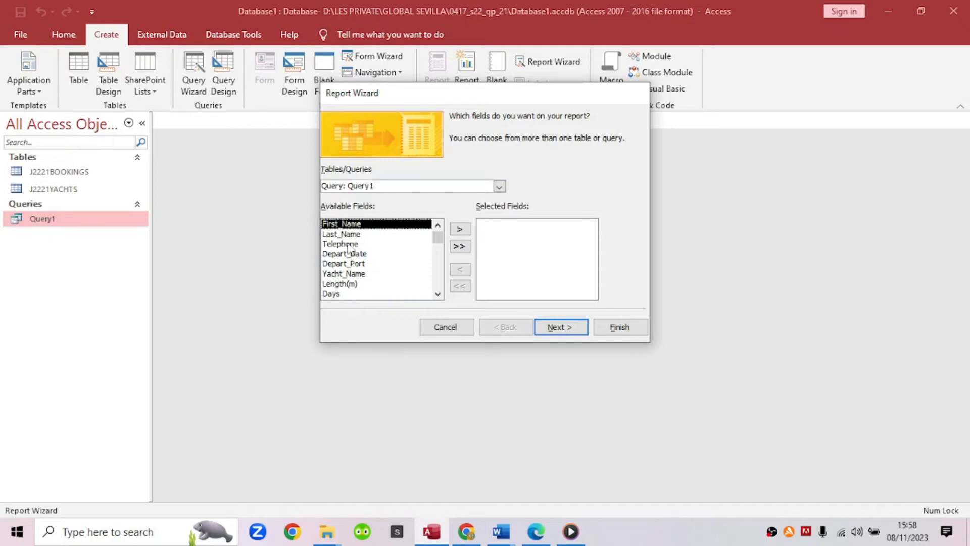
{"action": "left_click", "coordinate": [499, 186]}
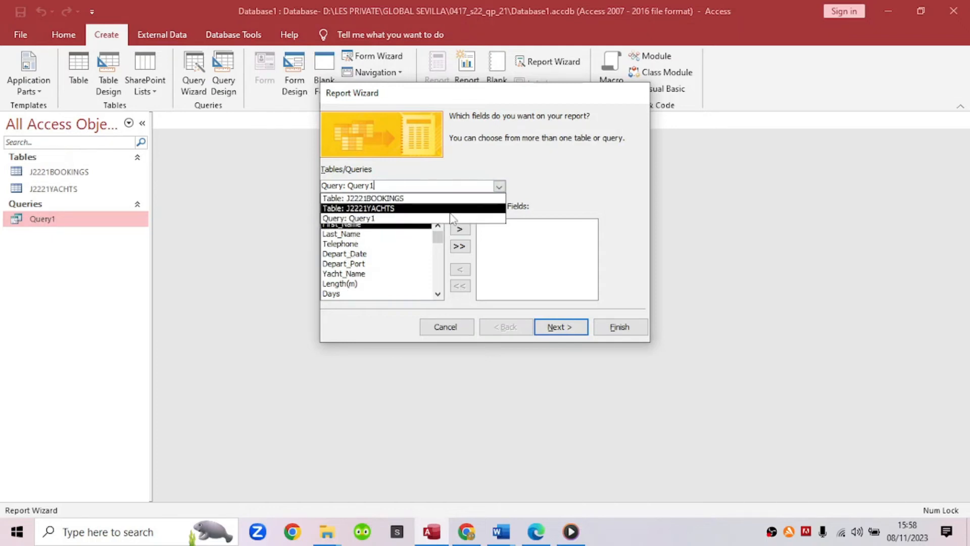
{"action": "left_click", "coordinate": [364, 222]}
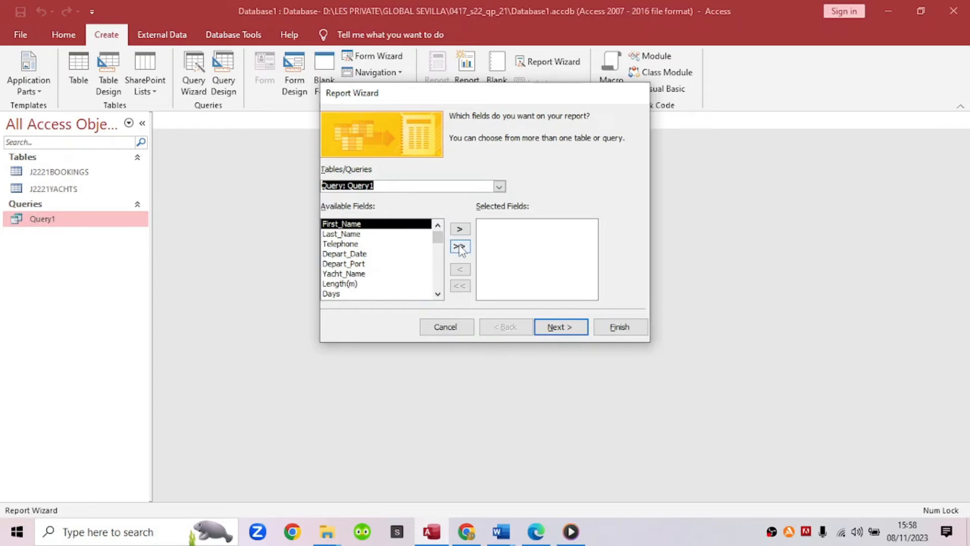
{"action": "left_click", "coordinate": [459, 247]}
{"action": "left_click", "coordinate": [559, 327]}
Step: Underline "Do not group the data" in red in the task PDF, and continue the Access Report Wizard without grouping levels
{"action": "left_click", "coordinate": [536, 532]}
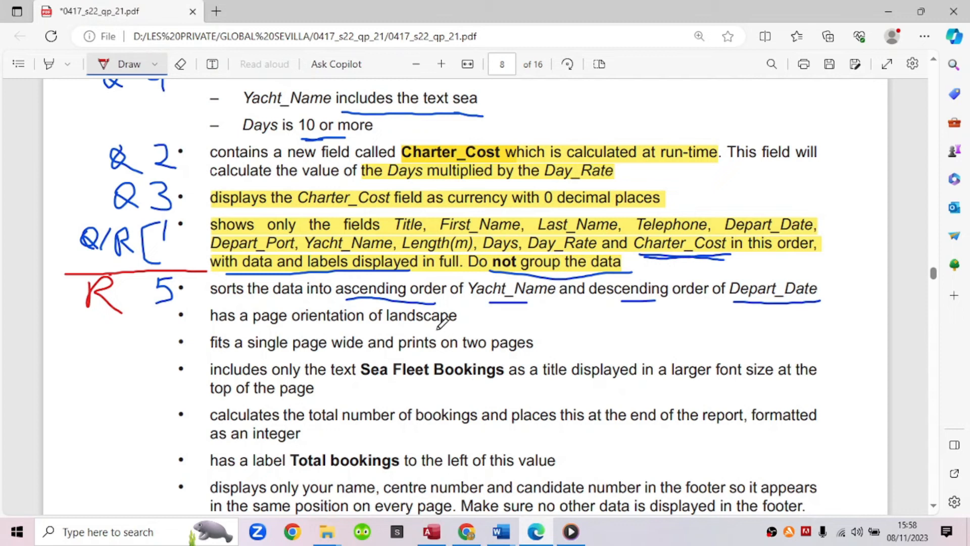
{"action": "left_click_drag", "start_coordinate": [478, 267], "coordinate": [617, 269]}
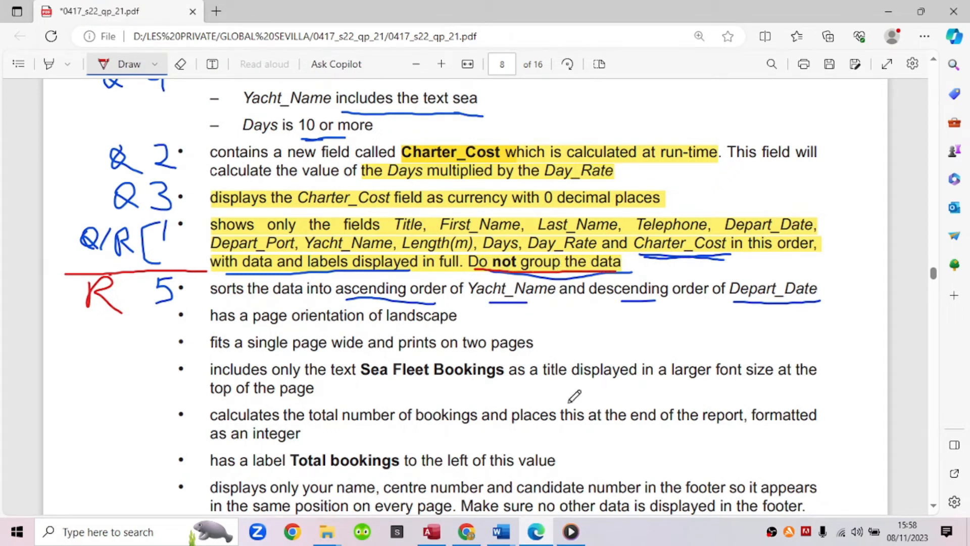
{"action": "left_click", "coordinate": [431, 531]}
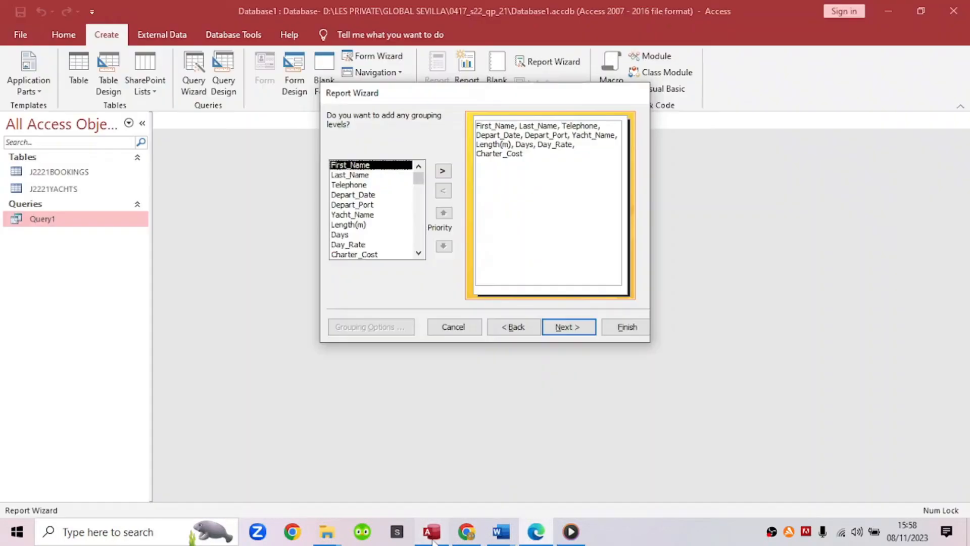
{"action": "left_click", "coordinate": [568, 327]}
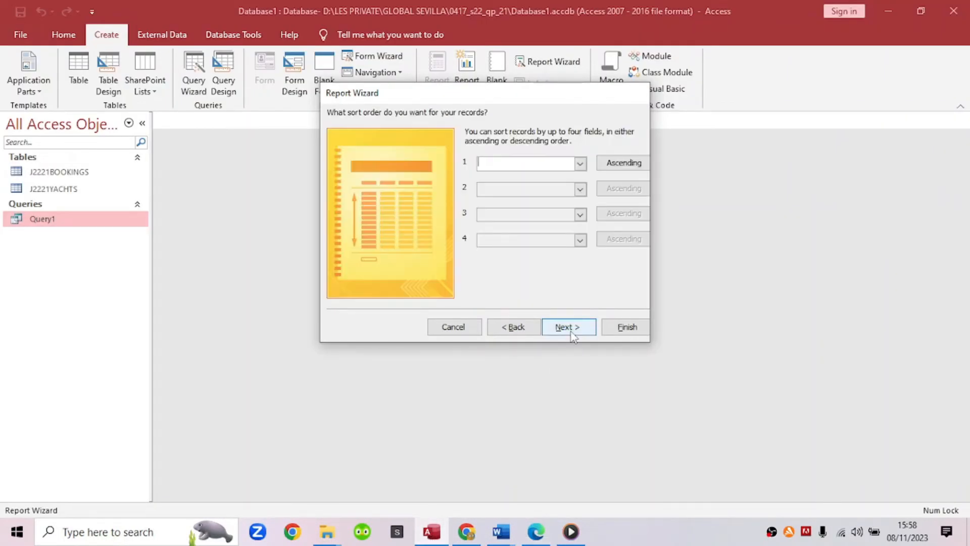
Step: Underline "ascending order" and Yacht_Name in red in the PDF, and in Access set Yacht_Name ascending as the first sort field
{"action": "left_click", "coordinate": [536, 532]}
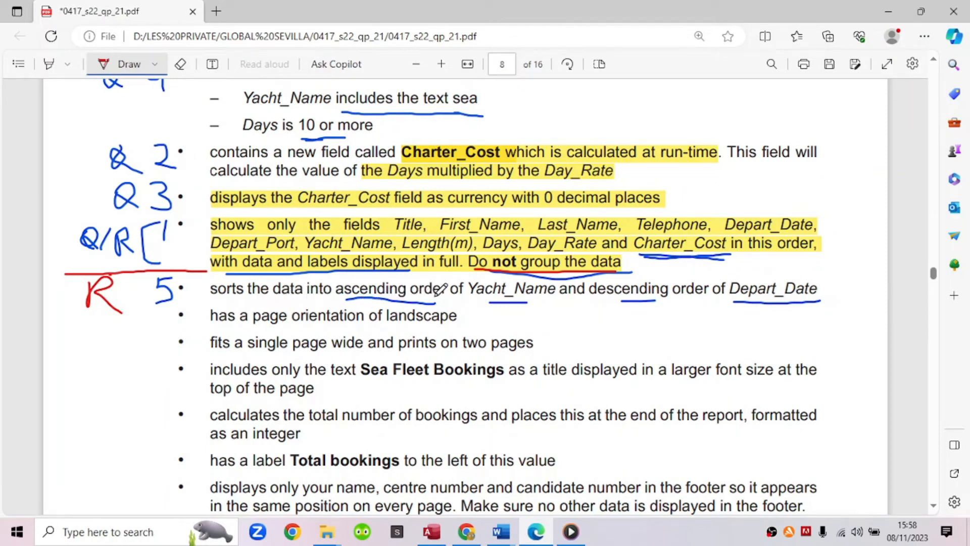
{"action": "left_click_drag", "start_coordinate": [345, 301], "coordinate": [549, 298]}
{"action": "left_click", "coordinate": [431, 531]}
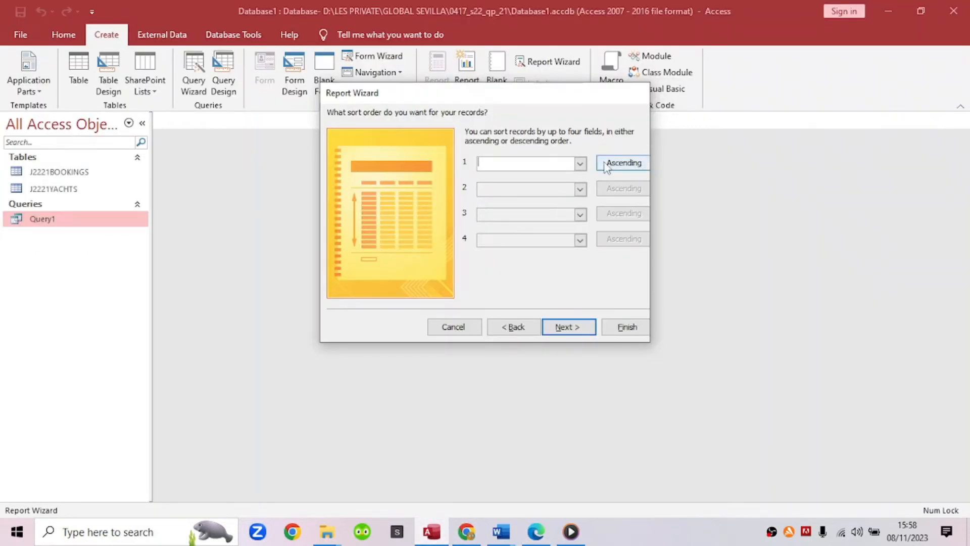
{"action": "left_click", "coordinate": [579, 164]}
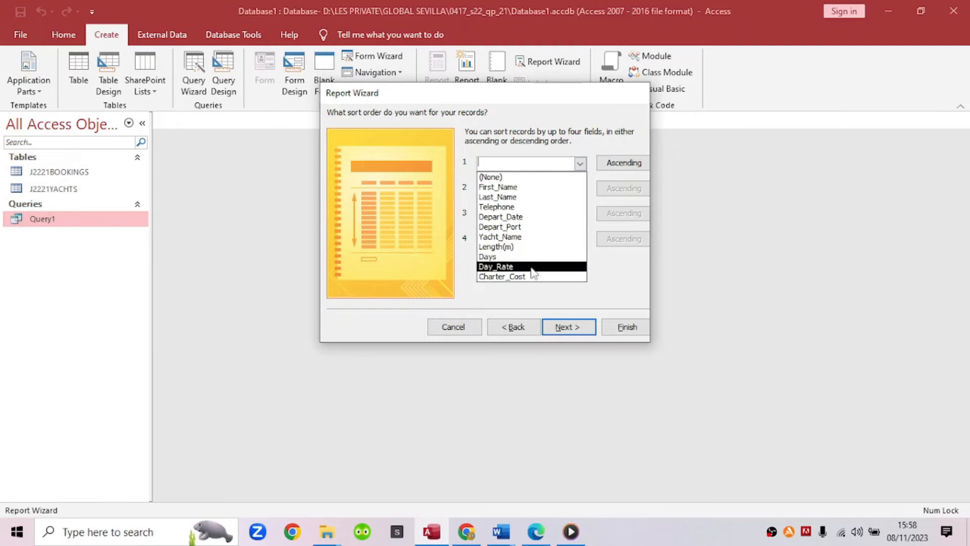
{"action": "left_click", "coordinate": [517, 236]}
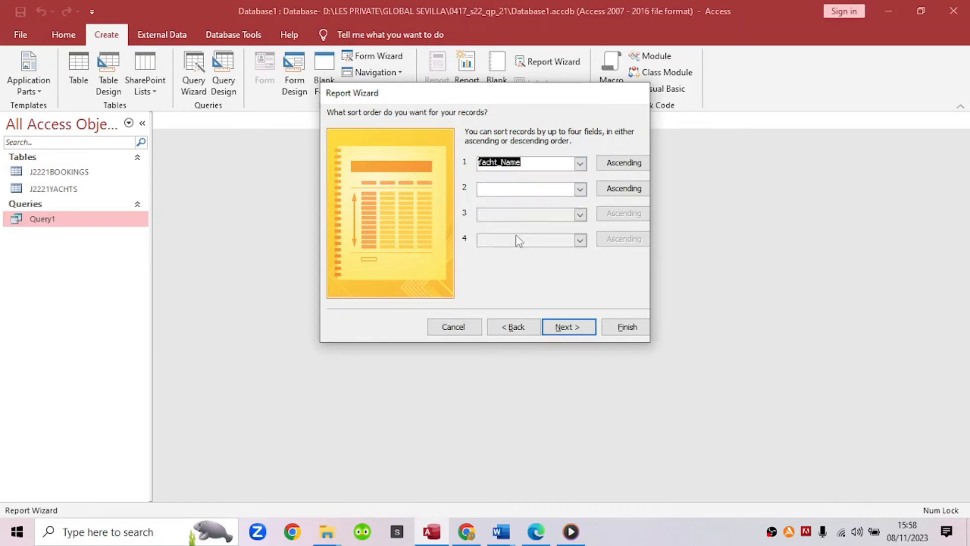
Step: Underline "descending" and Depart_Date in red in the PDF, and in Access choose Depart_Date as the second sort field and continue
{"action": "left_click", "coordinate": [536, 531]}
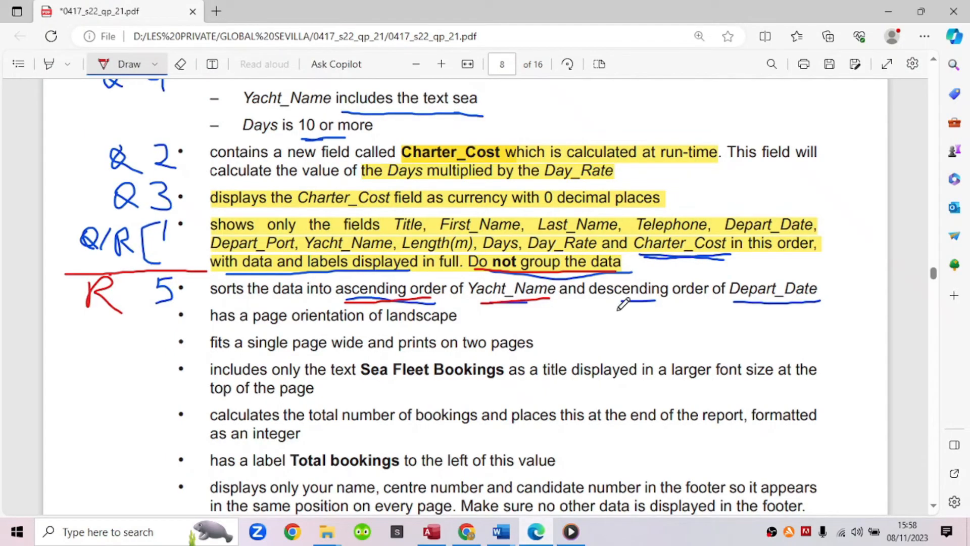
{"action": "left_click_drag", "start_coordinate": [627, 297], "coordinate": [654, 299]}
{"action": "left_click_drag", "start_coordinate": [733, 302], "coordinate": [819, 302]}
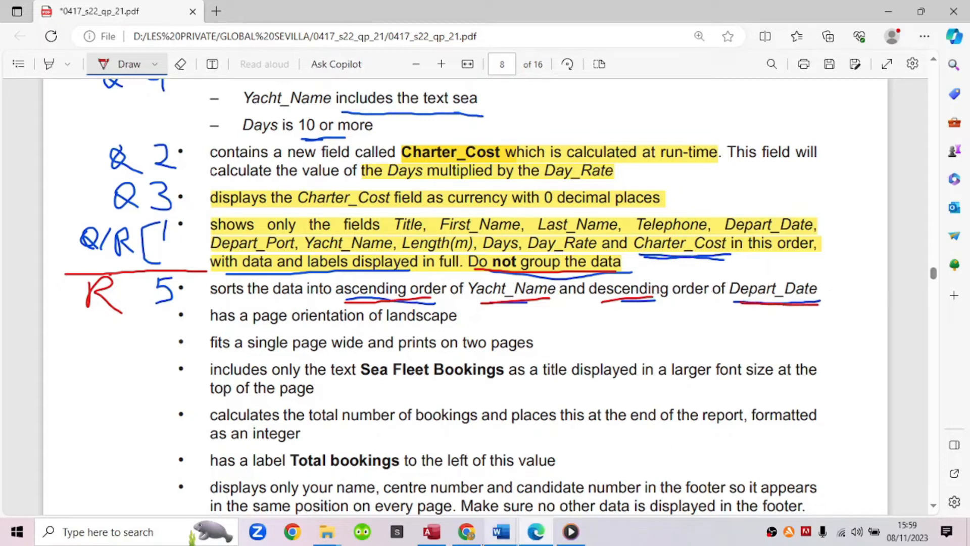
{"action": "left_click", "coordinate": [434, 536]}
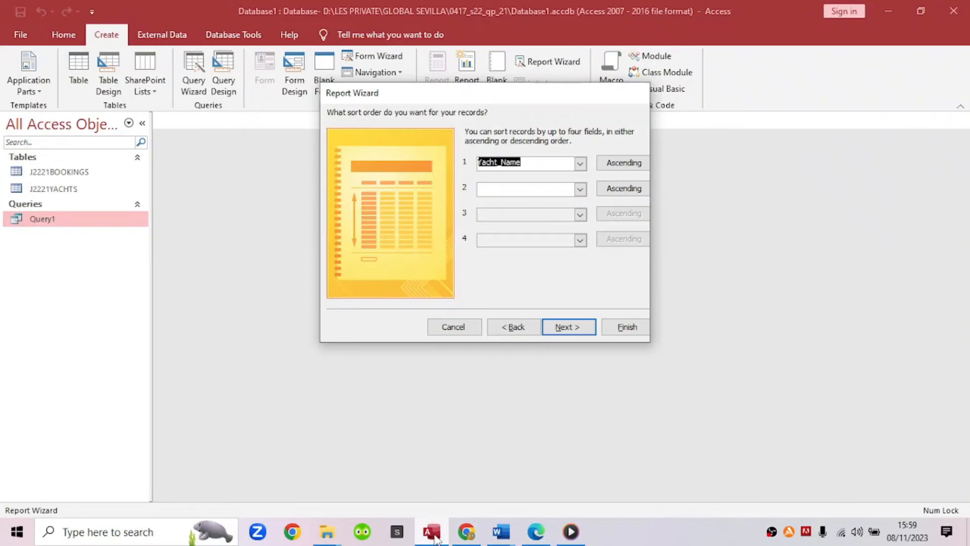
{"action": "left_click", "coordinate": [580, 189]}
{"action": "left_click", "coordinate": [535, 239]}
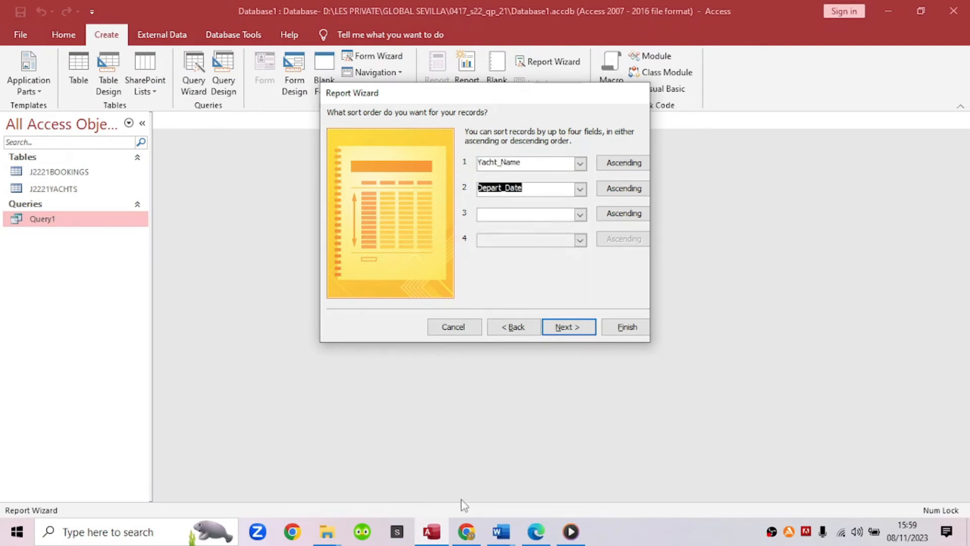
{"action": "left_click", "coordinate": [535, 533]}
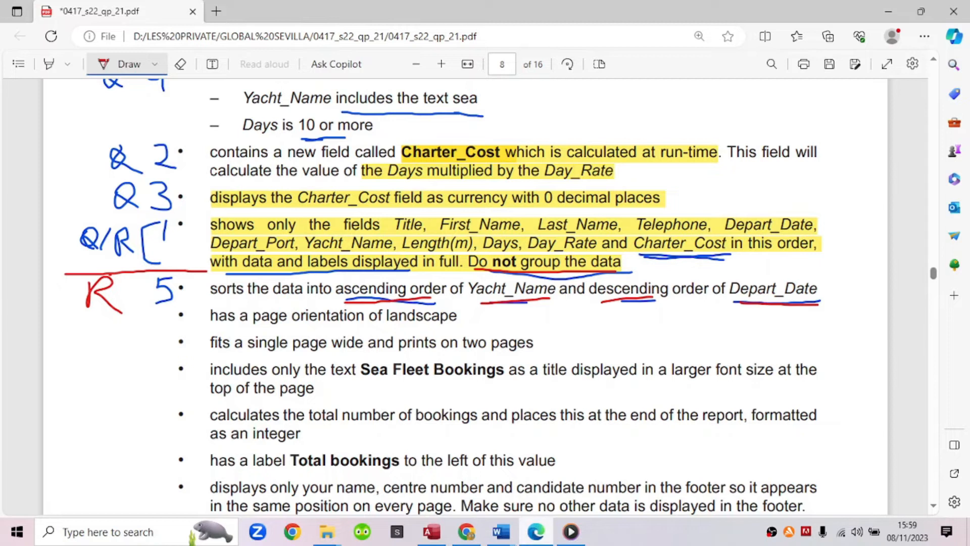
{"action": "left_click", "coordinate": [434, 535]}
{"action": "left_click", "coordinate": [567, 327]}
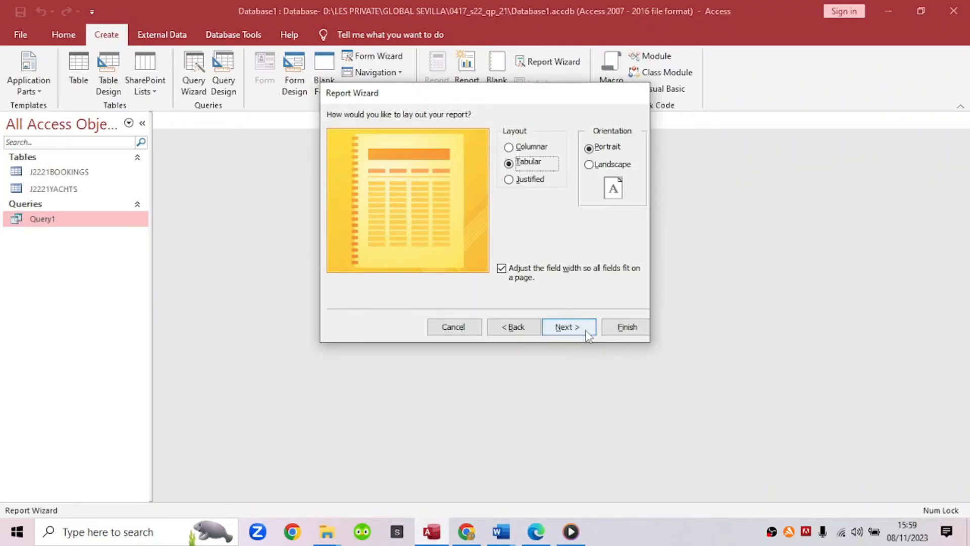
Step: Underline "landscape" in red in the PDF, and in Access choose a Tabular layout with Landscape orientation and continue to the report title
{"action": "left_click", "coordinate": [536, 533]}
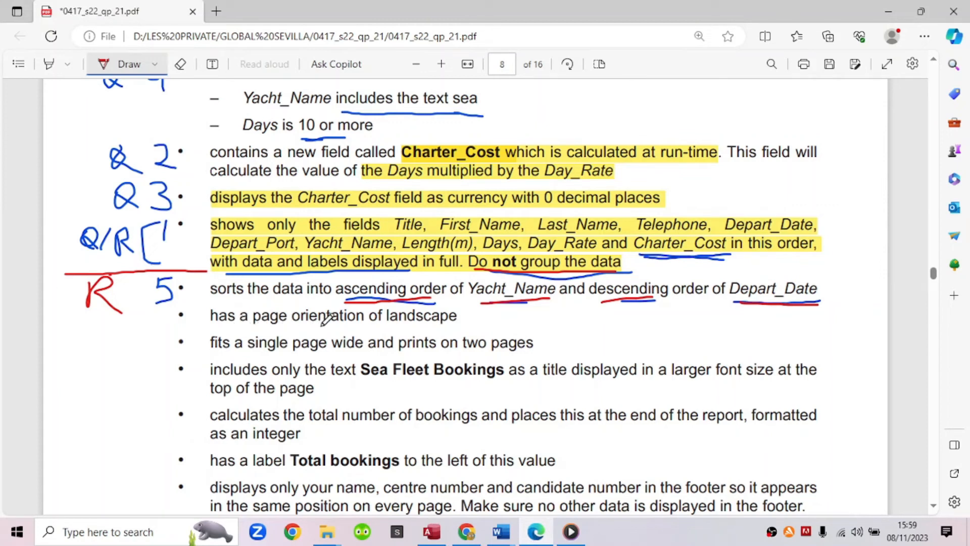
{"action": "left_click_drag", "start_coordinate": [390, 327], "coordinate": [459, 327]}
{"action": "left_click", "coordinate": [434, 533]}
{"action": "left_click", "coordinate": [595, 168]}
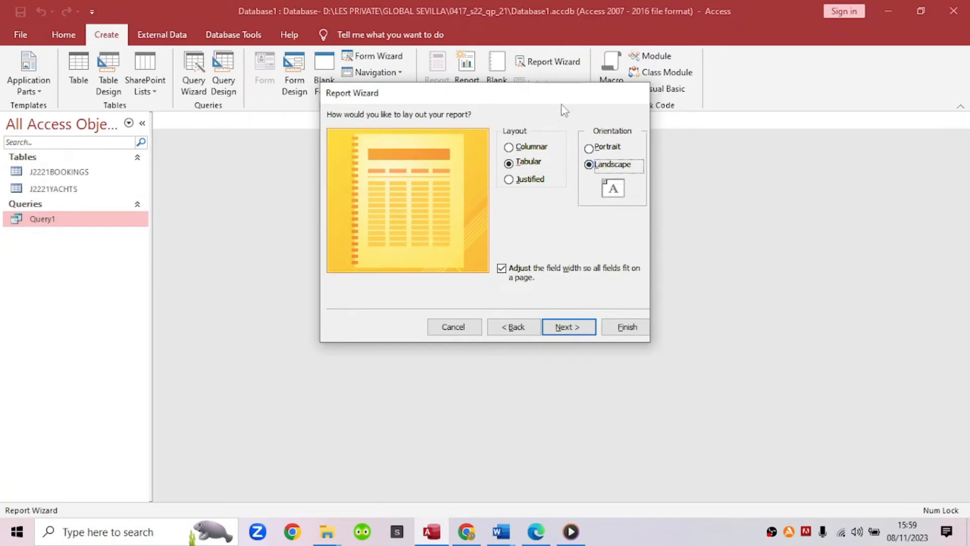
{"action": "left_click_drag", "start_coordinate": [555, 95], "coordinate": [532, 145]}
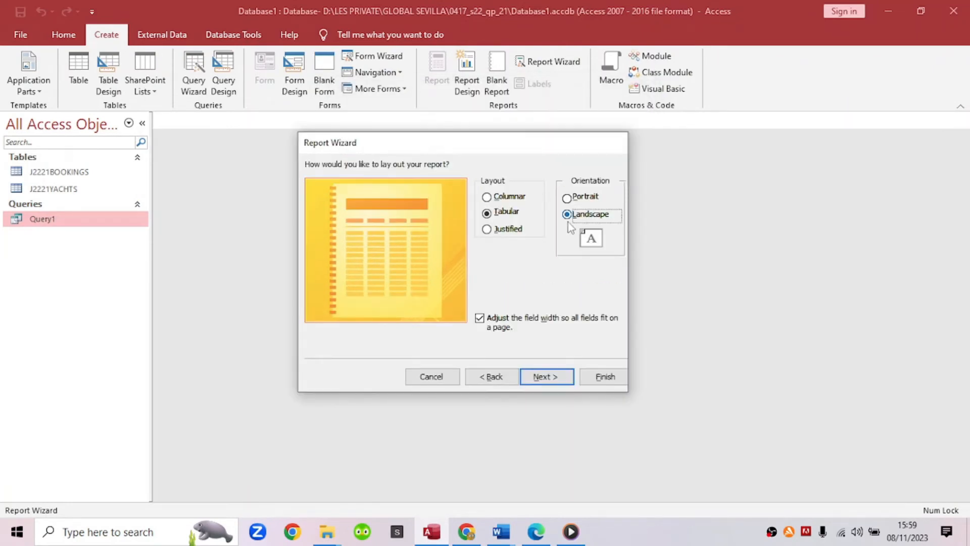
{"action": "left_click", "coordinate": [488, 218]}
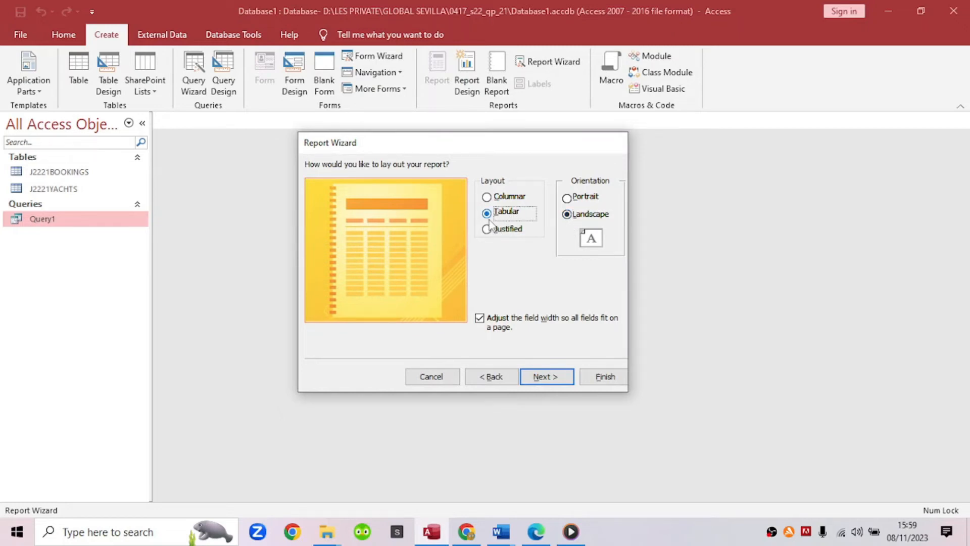
{"action": "left_click", "coordinate": [575, 218]}
{"action": "left_click", "coordinate": [545, 377]}
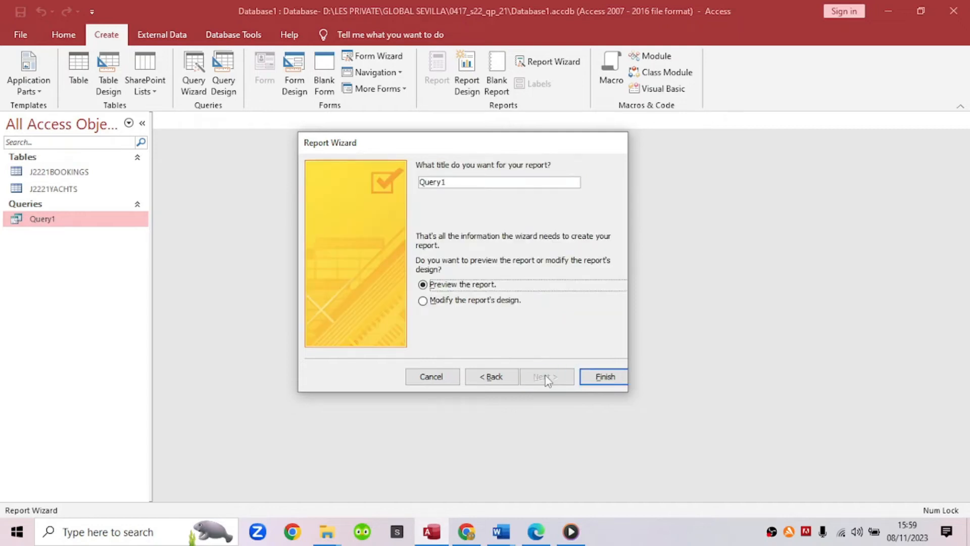
Step: Consult the remaining task 16 requirements in the PDF, and in Access finish the Report Wizard with the title Query1 and the report previewed
{"action": "left_click", "coordinate": [535, 530]}
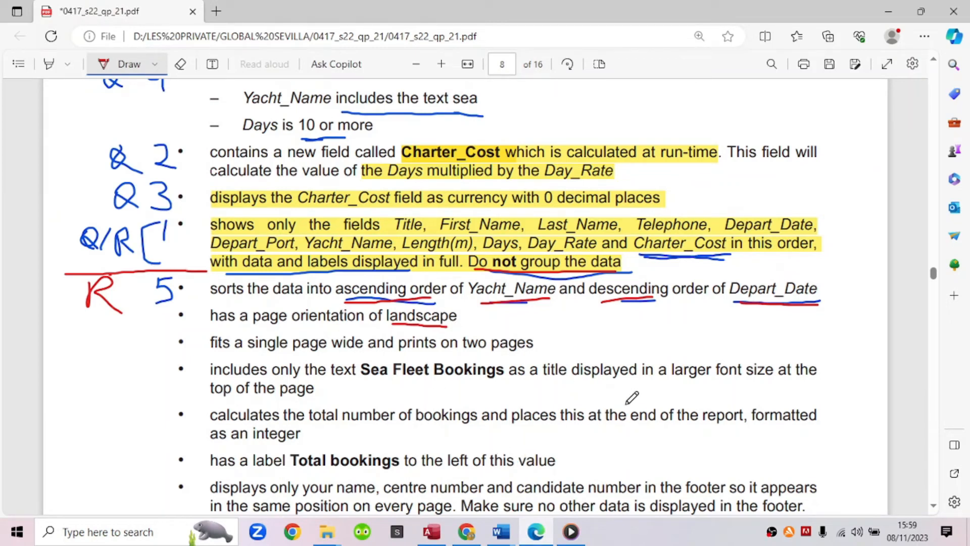
{"action": "left_click", "coordinate": [441, 536]}
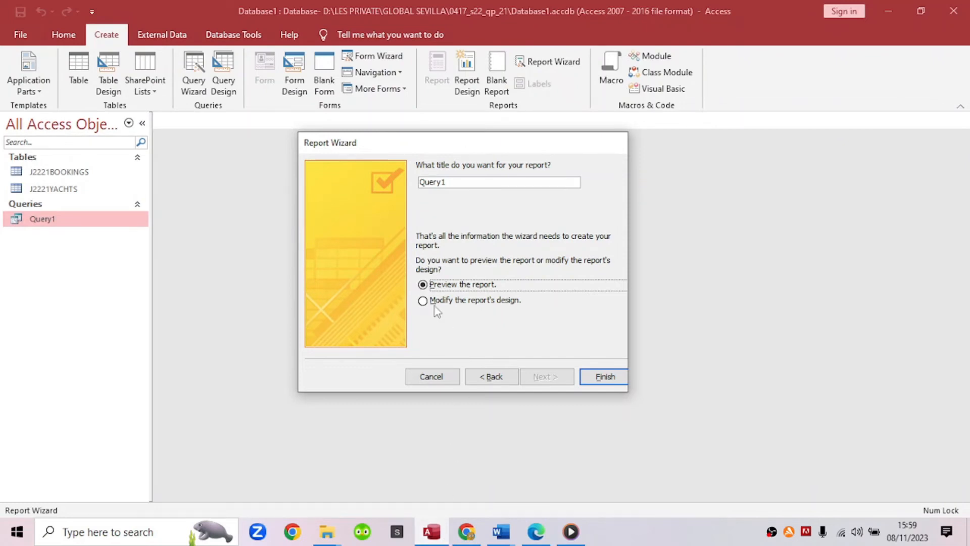
{"action": "left_click", "coordinate": [599, 382]}
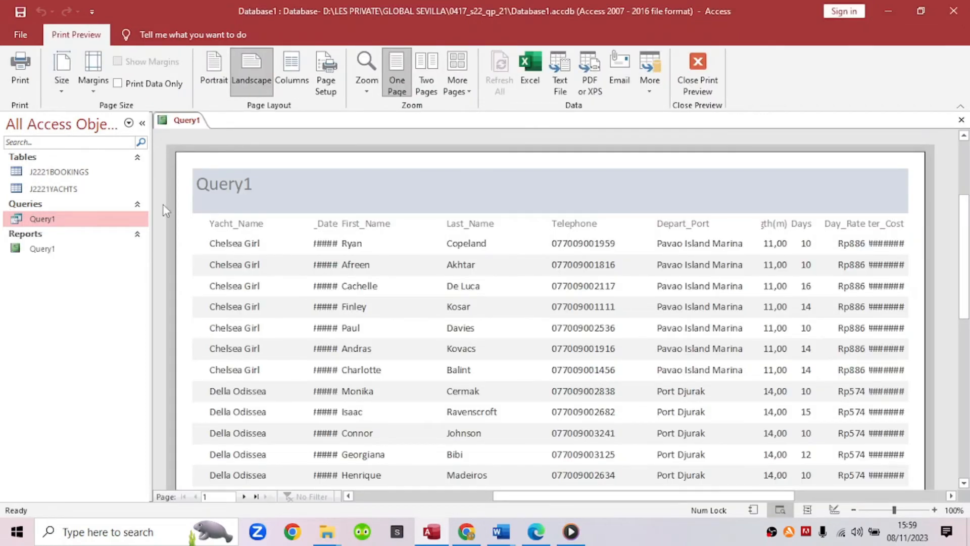
{"action": "left_click", "coordinate": [49, 251]}
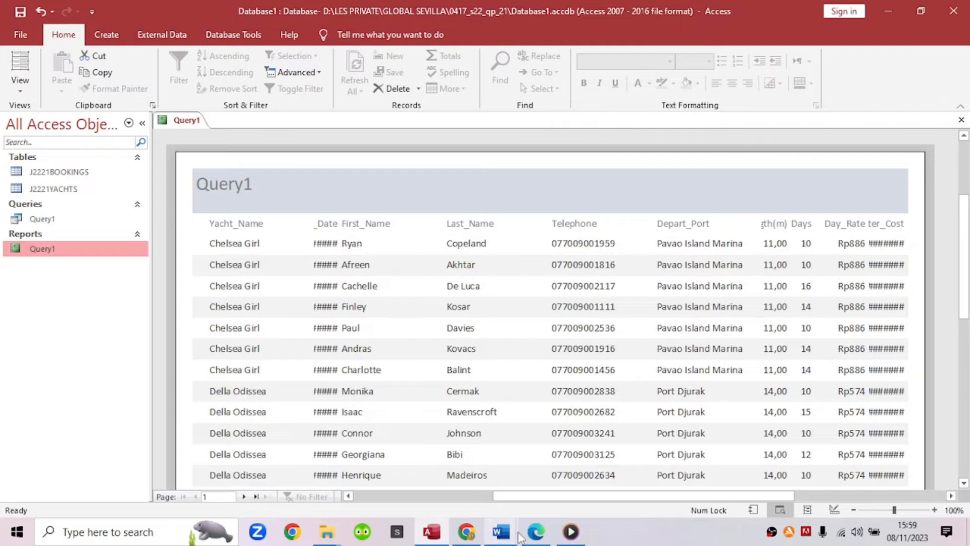
Step: Underline "fits a single page wide and prints on two pages" in red in the PDF, and return to the report in Access
{"action": "left_click", "coordinate": [536, 532]}
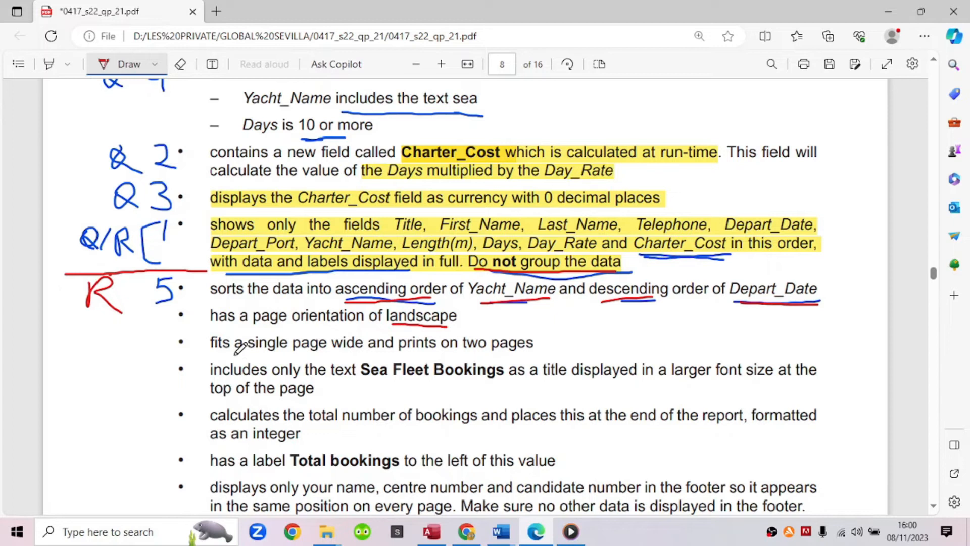
{"action": "left_click_drag", "start_coordinate": [216, 357], "coordinate": [531, 353]}
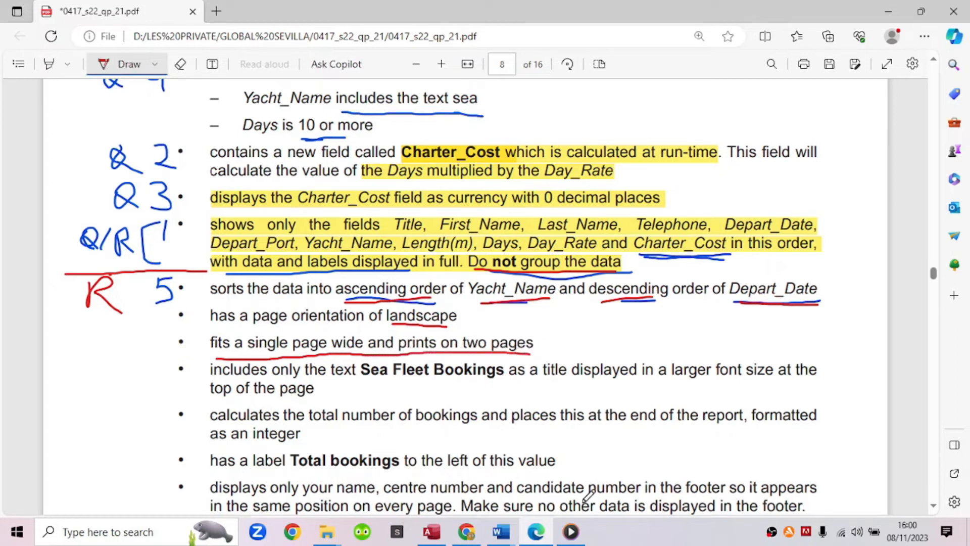
{"action": "left_click", "coordinate": [582, 536]}
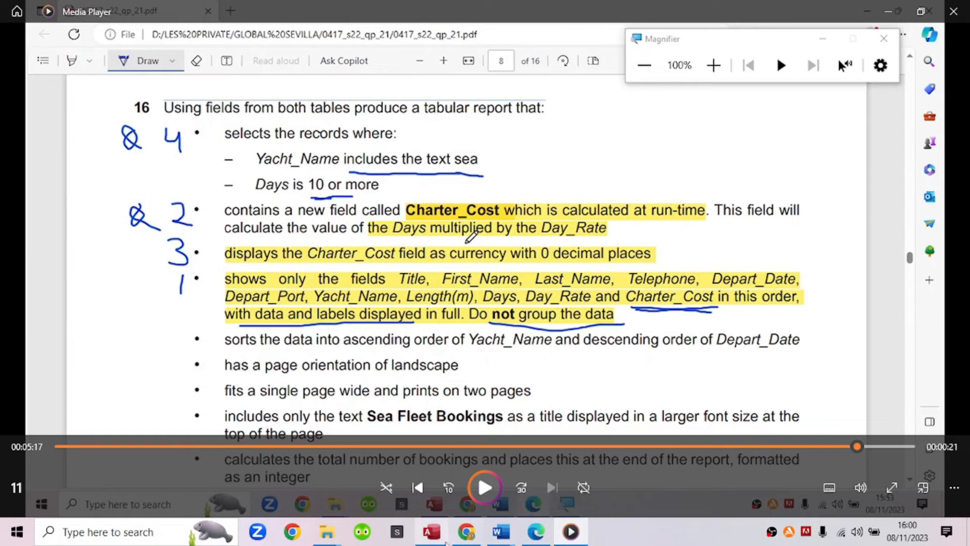
{"action": "left_click", "coordinate": [431, 531]}
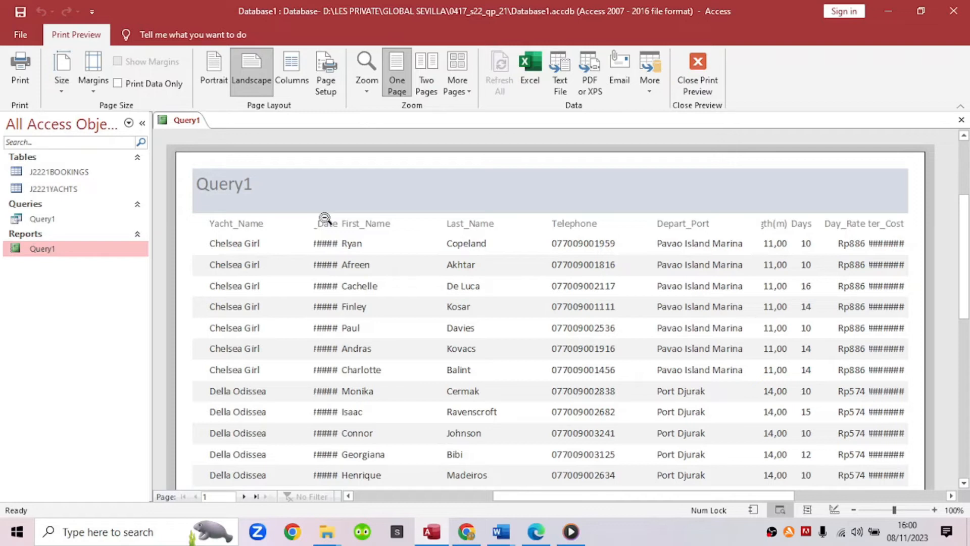
Step: Check the report's page in Print Preview for truncated columns, and switch the Query1 report to Layout View
{"action": "left_click_drag", "start_coordinate": [553, 496], "coordinate": [634, 495]}
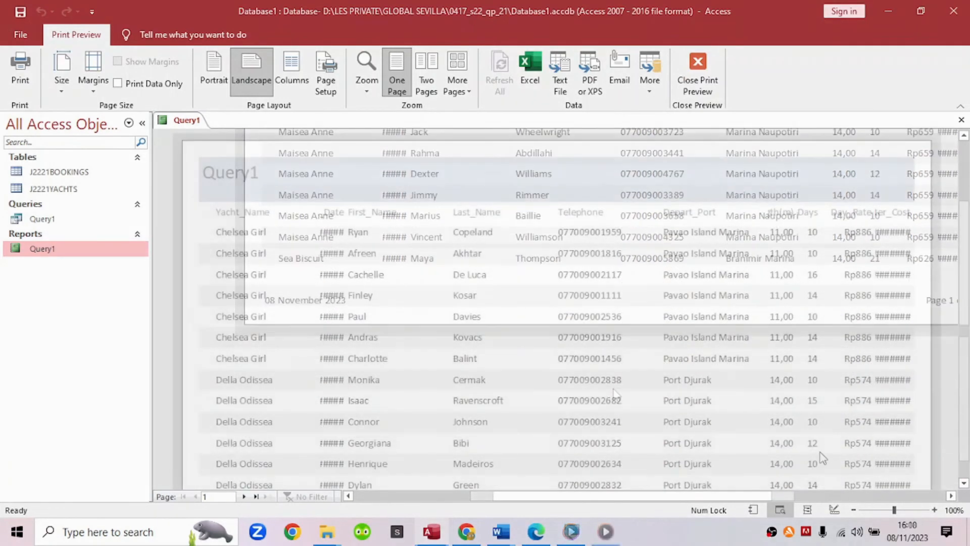
{"action": "left_click", "coordinate": [255, 243]}
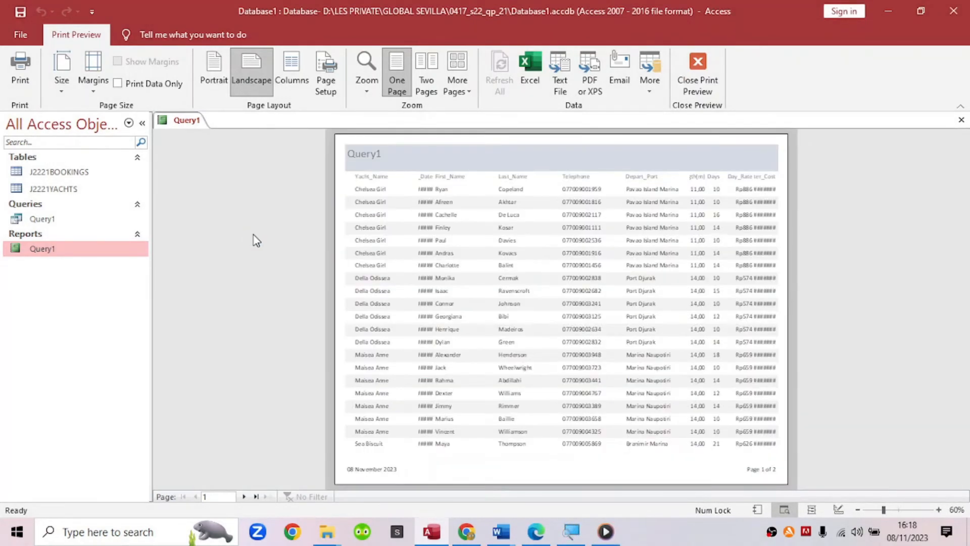
{"action": "left_click", "coordinate": [500, 371]}
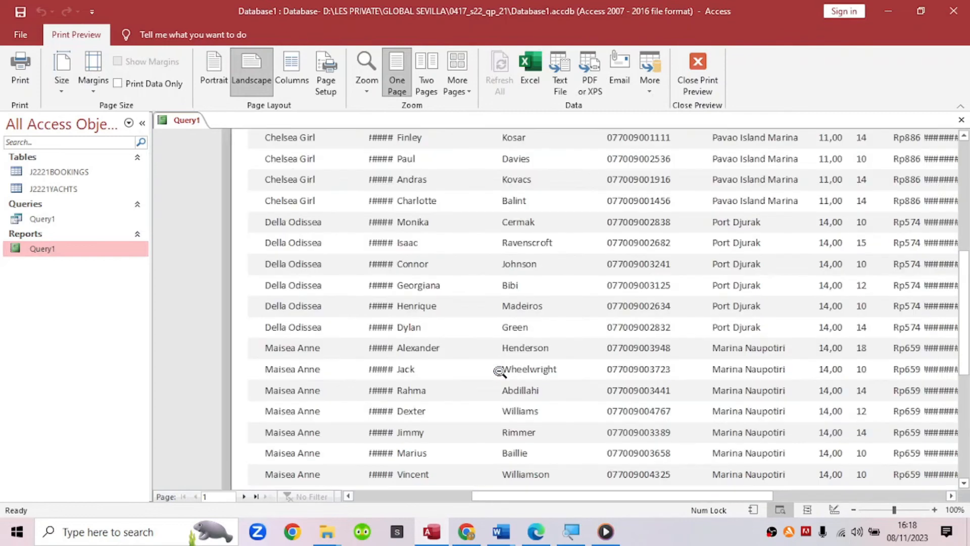
{"action": "right_click", "coordinate": [183, 124]}
{"action": "left_click", "coordinate": [207, 224]}
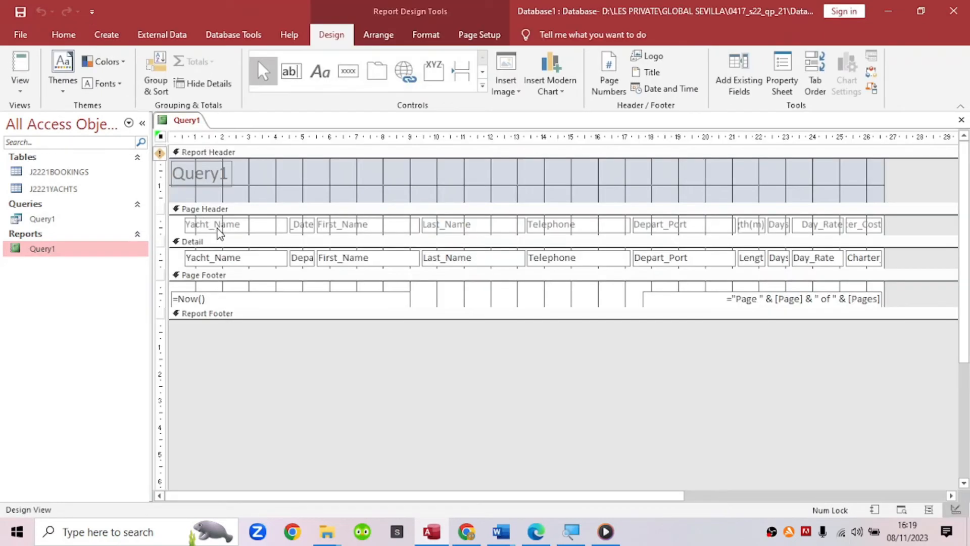
{"action": "right_click", "coordinate": [190, 119]}
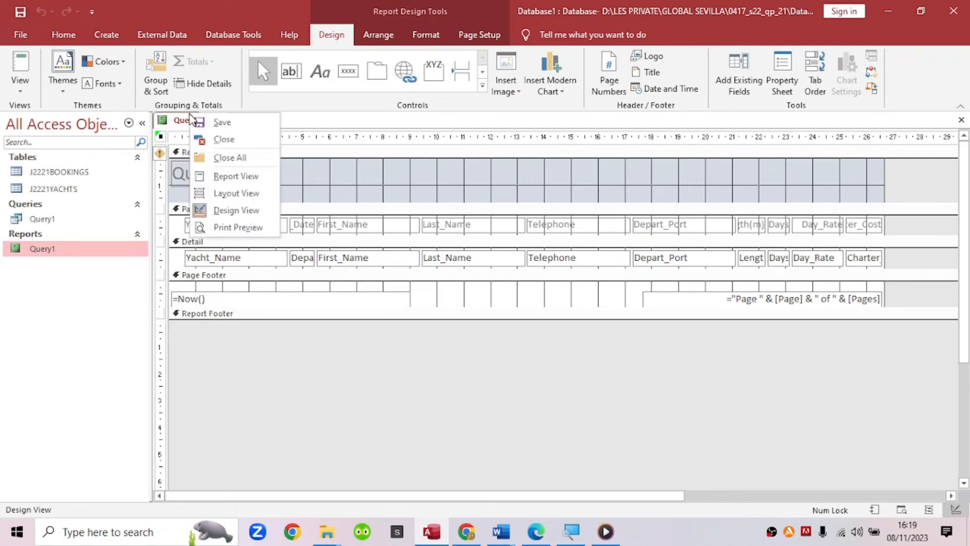
{"action": "left_click", "coordinate": [237, 193]}
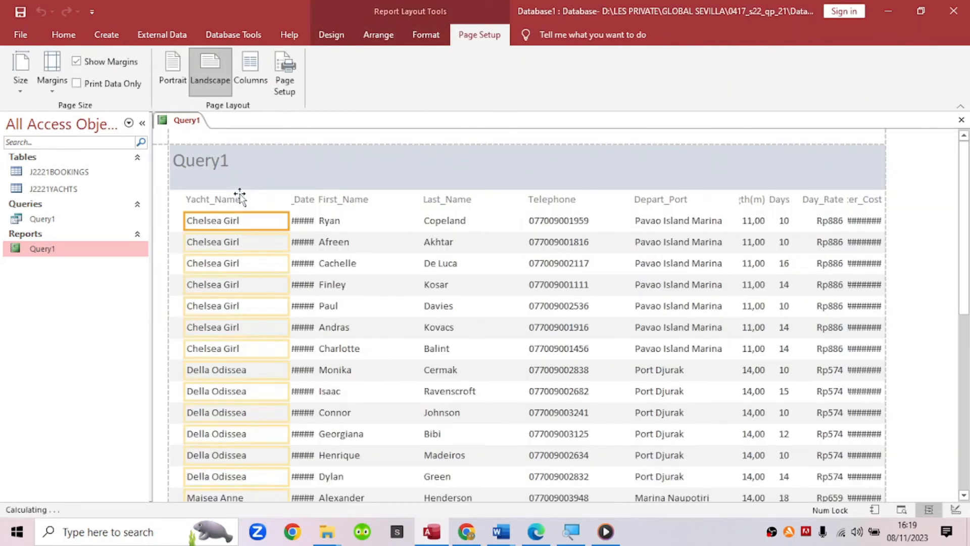
Step: Narrow the Yacht_Name values to fit their text, and widen the Depart_Date values leftward into the freed space
{"action": "left_click_drag", "start_coordinate": [288, 220], "coordinate": [256, 225]}
{"action": "scroll", "coordinate": [293, 313], "scroll_direction": "down", "scroll_amount": 3}
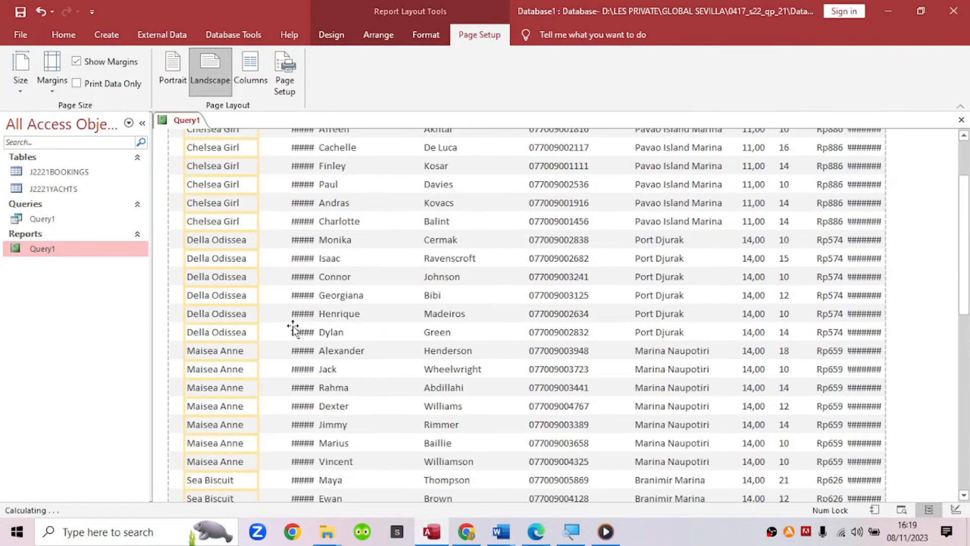
{"action": "left_click", "coordinate": [296, 202]}
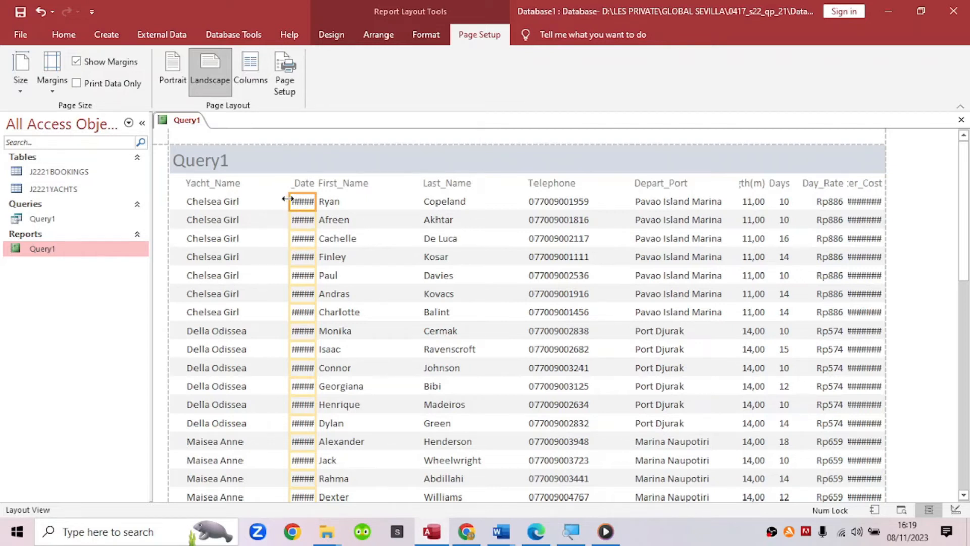
{"action": "left_click_drag", "start_coordinate": [285, 199], "coordinate": [253, 202]}
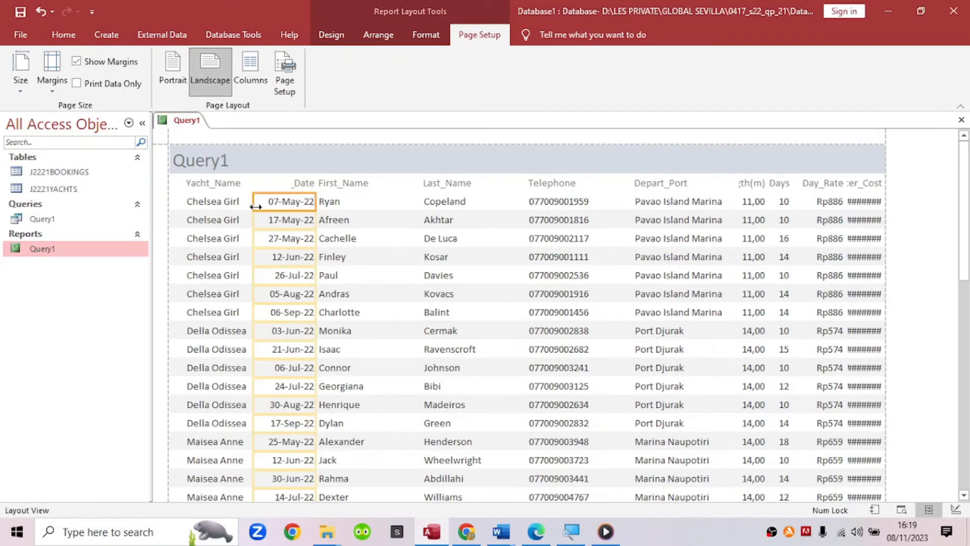
Step: Widen the Depart_Date label leftward to fit its full text, and shift the date values slightly left beneath it
{"action": "left_click", "coordinate": [321, 184]}
{"action": "left_click", "coordinate": [295, 185]}
{"action": "left_click_drag", "start_coordinate": [290, 186], "coordinate": [242, 186]}
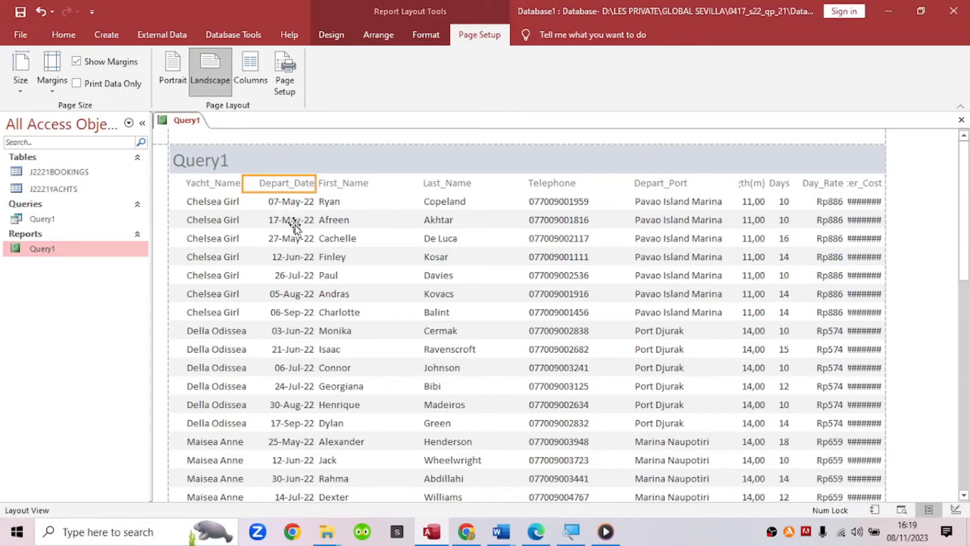
{"action": "left_click", "coordinate": [293, 275]}
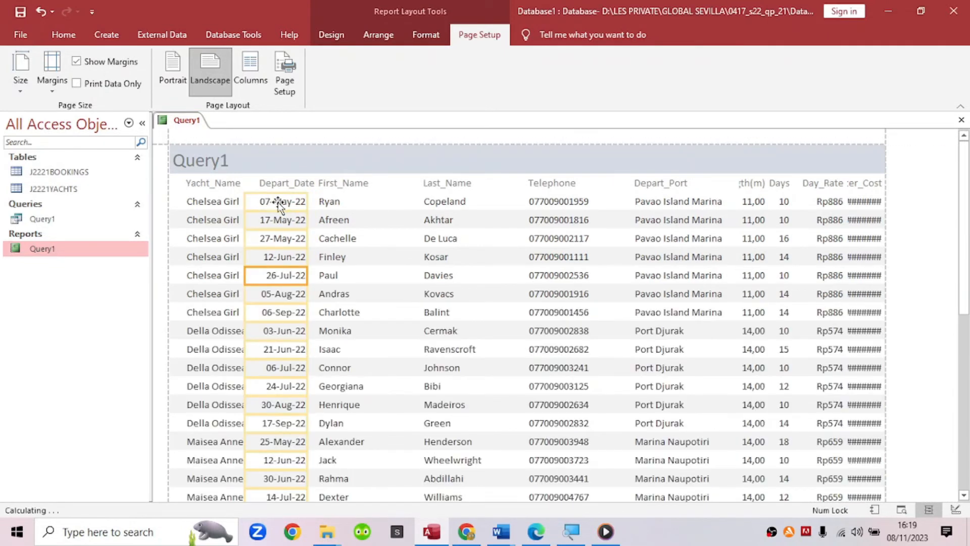
Step: Check the First_Name column's entries, and move the Last_Name label and values left together, closer to First_Name
{"action": "left_click", "coordinate": [343, 185]}
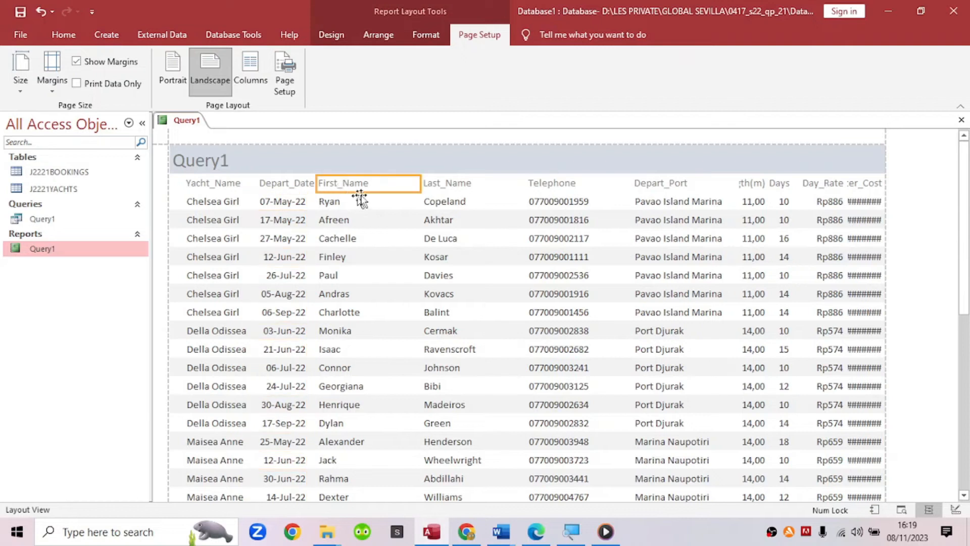
{"action": "scroll", "coordinate": [384, 283], "scroll_direction": "down", "scroll_amount": 6}
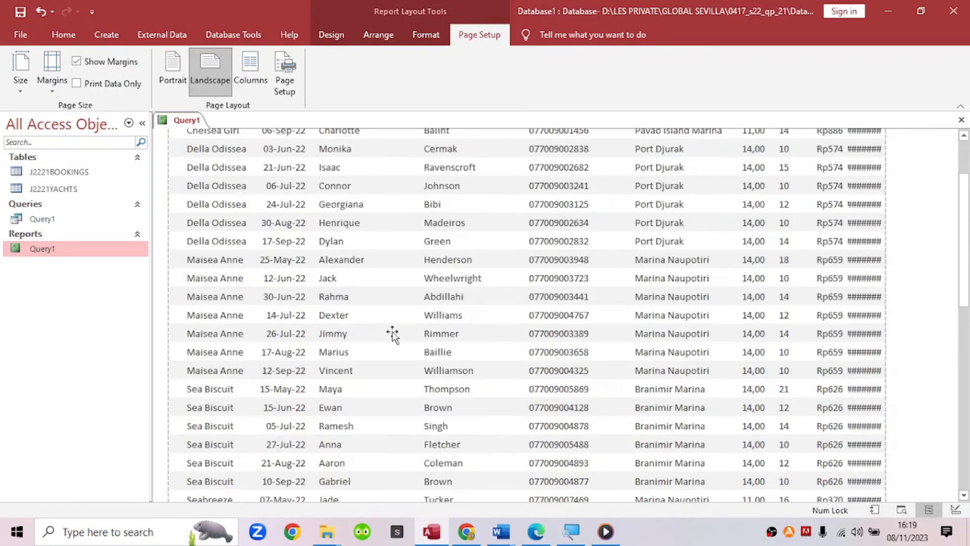
{"action": "scroll", "coordinate": [391, 328], "scroll_direction": "up", "scroll_amount": 6}
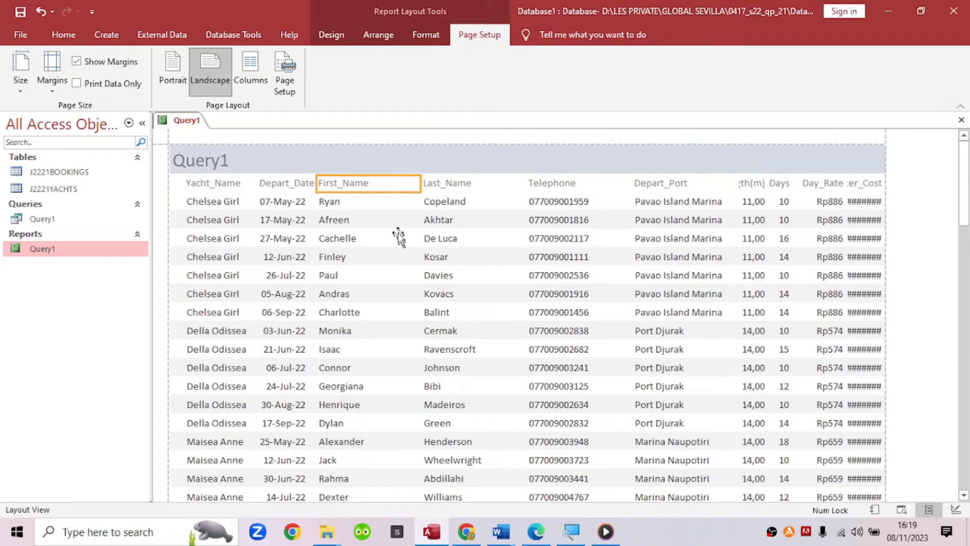
{"action": "left_click", "coordinate": [363, 202]}
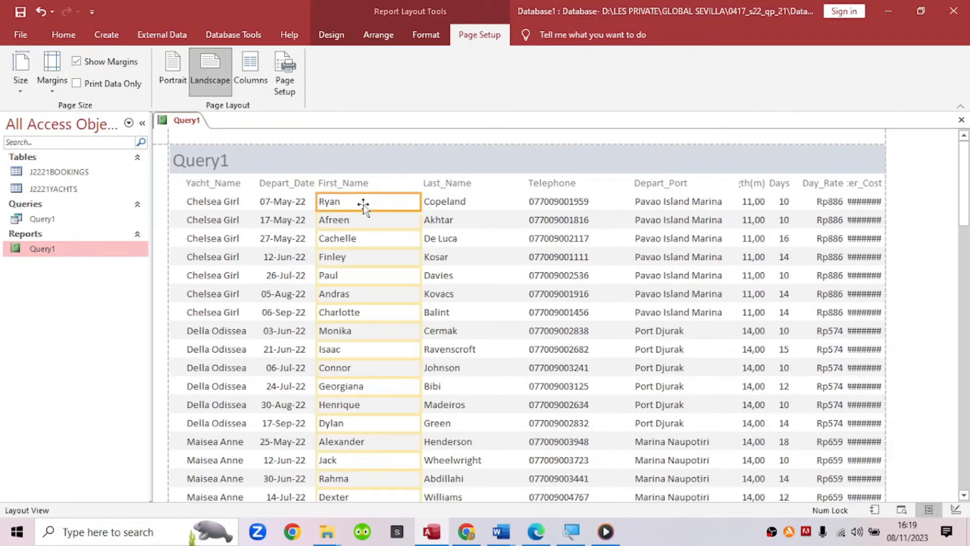
{"action": "left_click", "coordinate": [464, 183]}
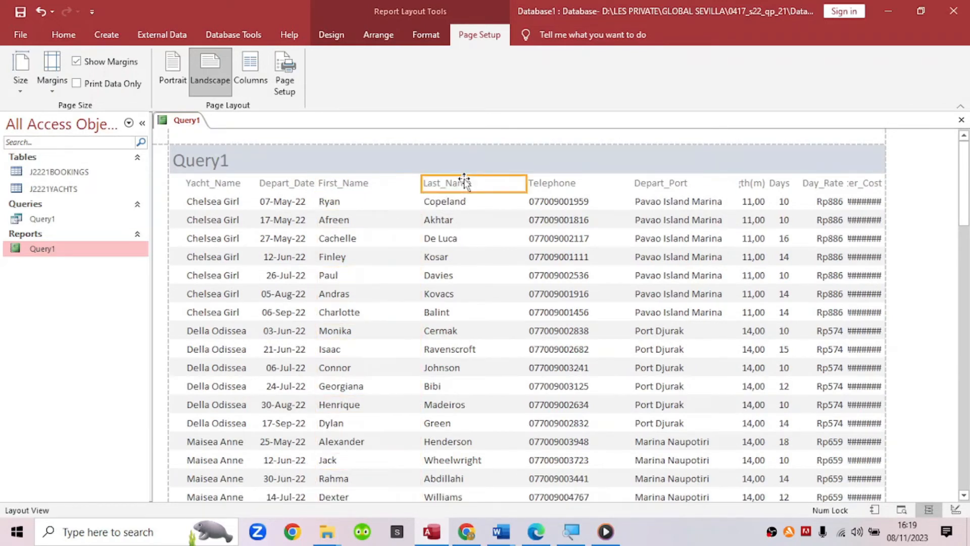
{"action": "left_click", "coordinate": [444, 202]}
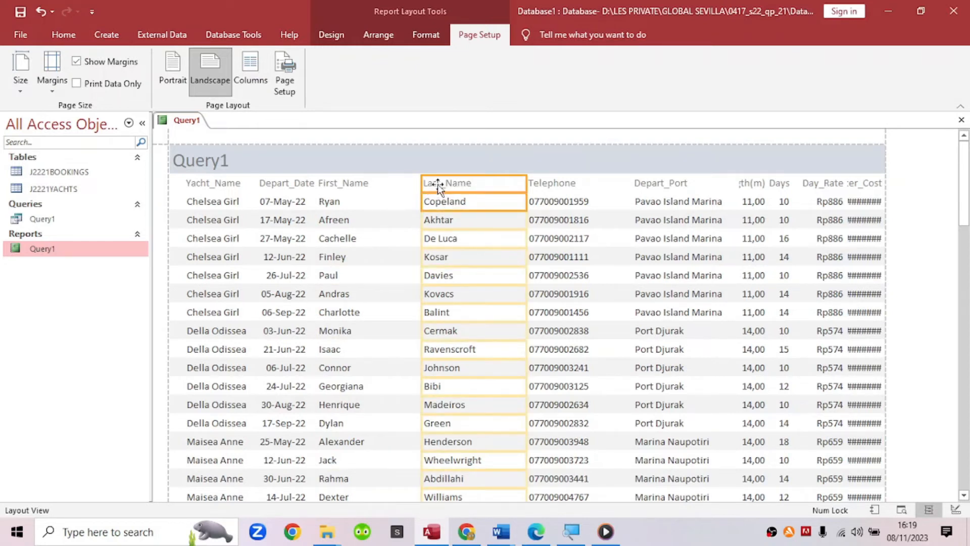
{"action": "key", "text": "Left"}
{"action": "key", "text": "Left"}
{"action": "key", "text": "Left"}
{"action": "key", "text": "Left"}
{"action": "key", "text": "Left"}
{"action": "key", "text": "Left"}
Step: Shift the First_Name and Last_Name columns, labels and values together, slightly right to leave a gap after Depart_Date
{"action": "left_click", "coordinate": [331, 186]}
{"action": "left_click", "coordinate": [335, 201], "text": "shift"}
{"action": "key", "text": "Right"}
{"action": "key", "text": "Right"}
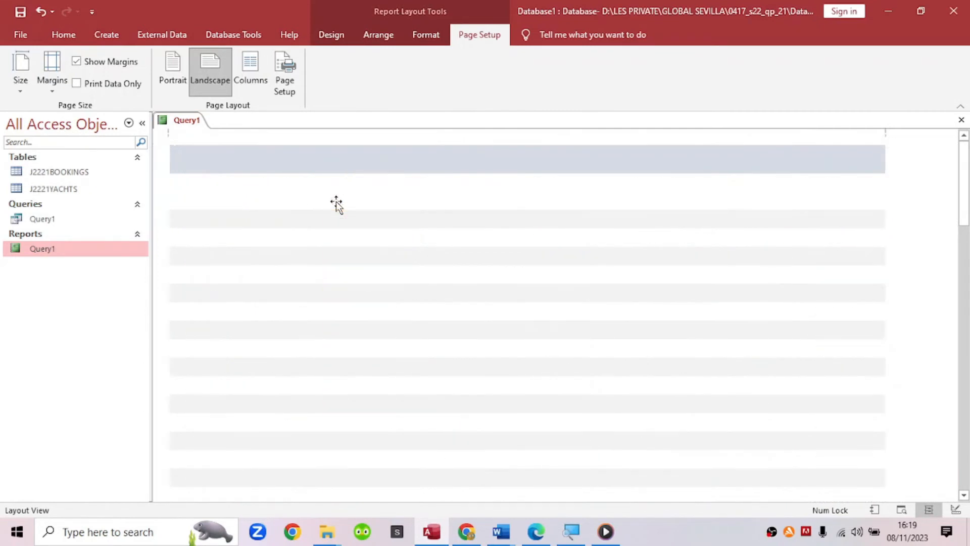
{"action": "left_click", "coordinate": [410, 188]}
{"action": "left_click", "coordinate": [410, 204], "text": "shift"}
{"action": "key", "text": "Right"}
{"action": "key", "text": "Right"}
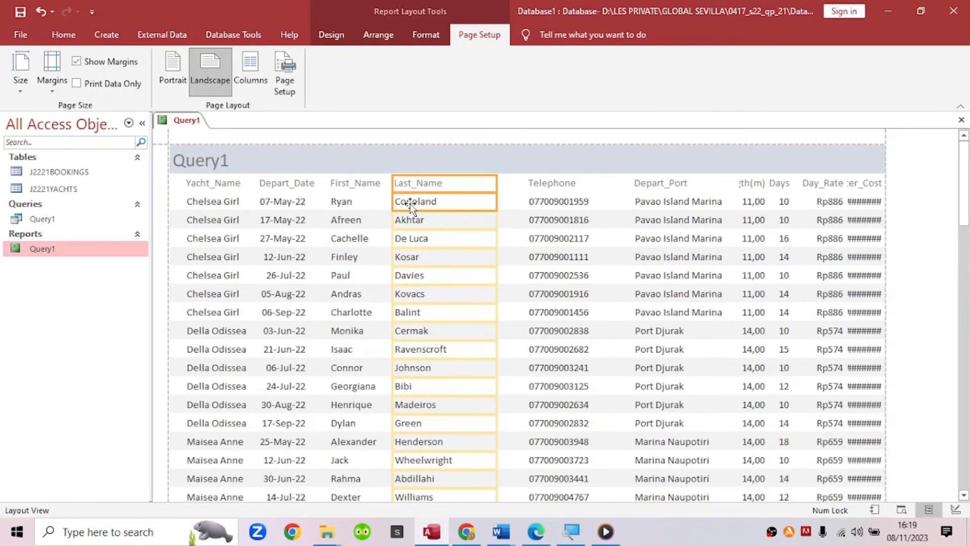
Step: Check the longest surnames and narrow the Last_Name label and values to fit them
{"action": "scroll", "coordinate": [561, 383], "scroll_direction": "down", "scroll_amount": 2}
{"action": "scroll", "coordinate": [541, 380], "scroll_direction": "up", "scroll_amount": 2}
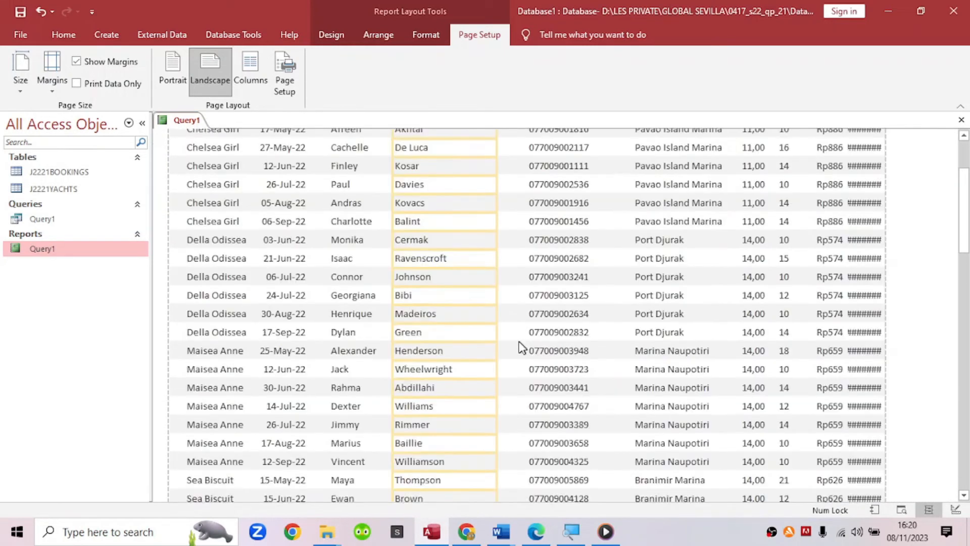
{"action": "left_click_drag", "start_coordinate": [497, 184], "coordinate": [466, 201]}
Step: Move the Telephone label and values left beside Last_Name, and narrow them to fit the phone numbers
{"action": "left_click", "coordinate": [555, 185]}
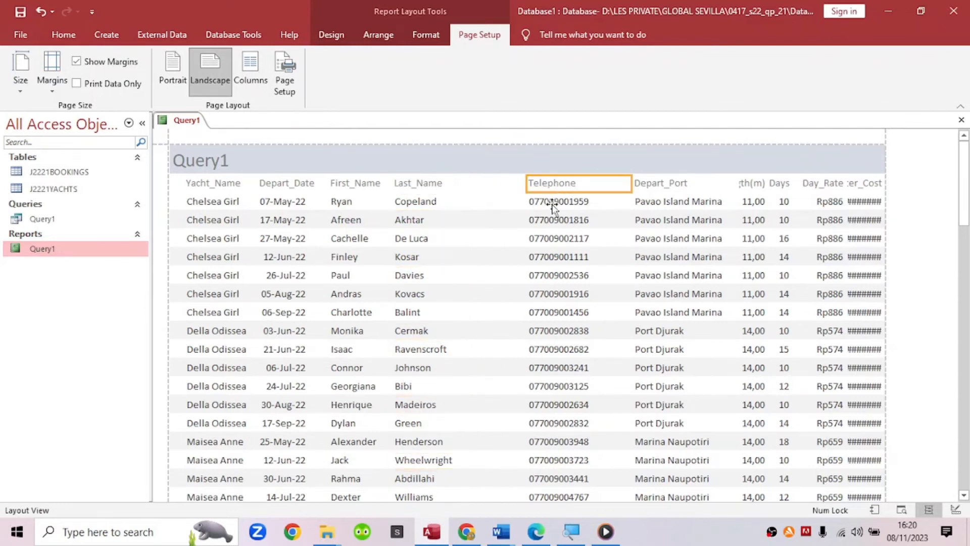
{"action": "left_click", "coordinate": [551, 205], "text": "shift"}
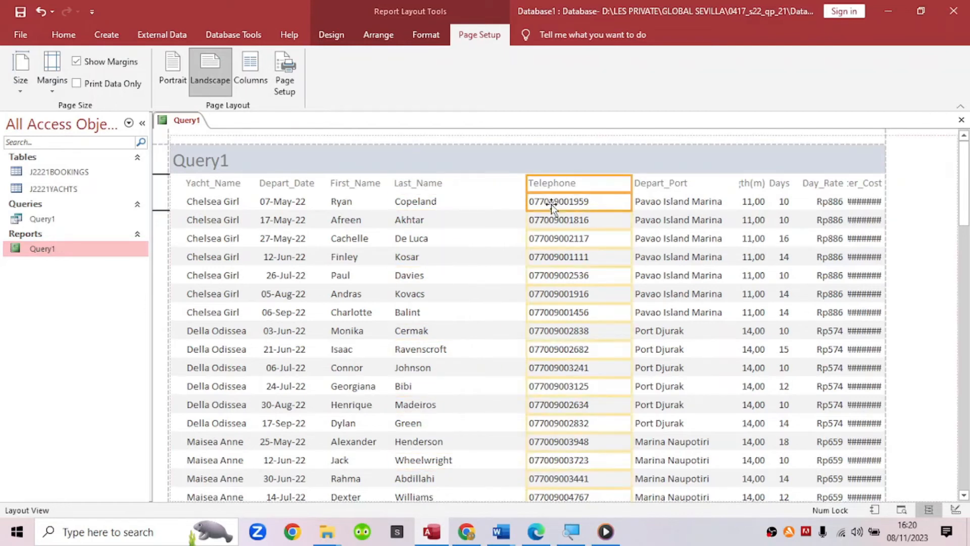
{"action": "key", "text": "Left"}
{"action": "key", "text": "Left"}
{"action": "key", "text": "Left"}
{"action": "key", "text": "Left"}
{"action": "key", "text": "Left"}
{"action": "key", "text": "Left"}
{"action": "key", "text": "Left"}
{"action": "key", "text": "Left"}
{"action": "key", "text": "Left"}
{"action": "key", "text": "Left"}
{"action": "key", "text": "Left"}
{"action": "key", "text": "Left"}
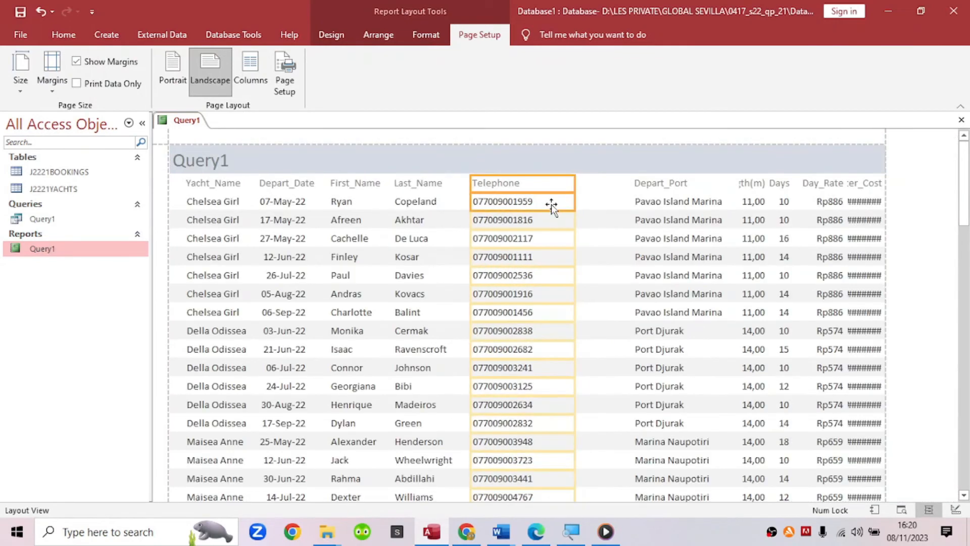
{"action": "left_click_drag", "start_coordinate": [575, 180], "coordinate": [555, 183]}
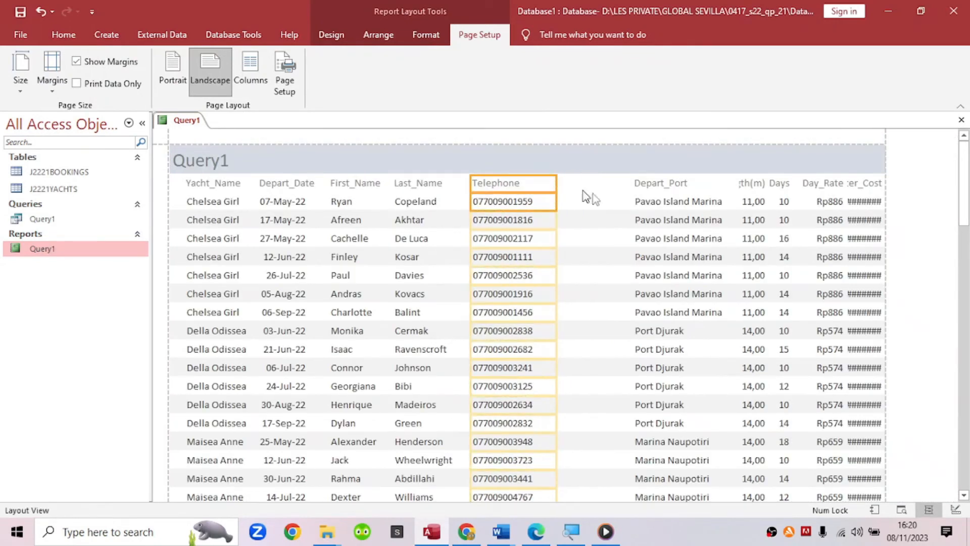
Step: Move the Depart_Port label and values left together, closer to the Telephone column
{"action": "left_click", "coordinate": [667, 186]}
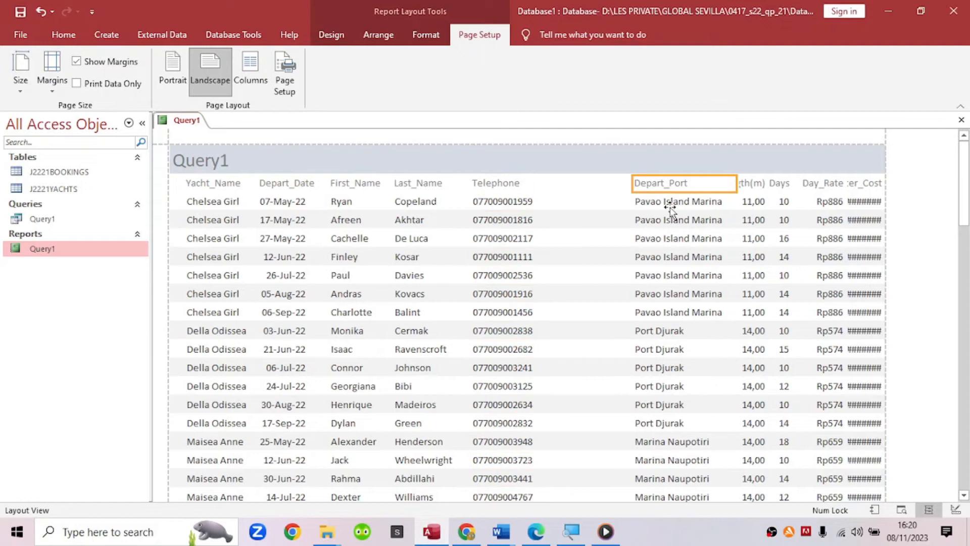
{"action": "left_click", "coordinate": [669, 206]}
{"action": "key", "text": "Left"}
{"action": "key", "text": "Left"}
{"action": "key", "text": "Left"}
{"action": "key", "text": "Left"}
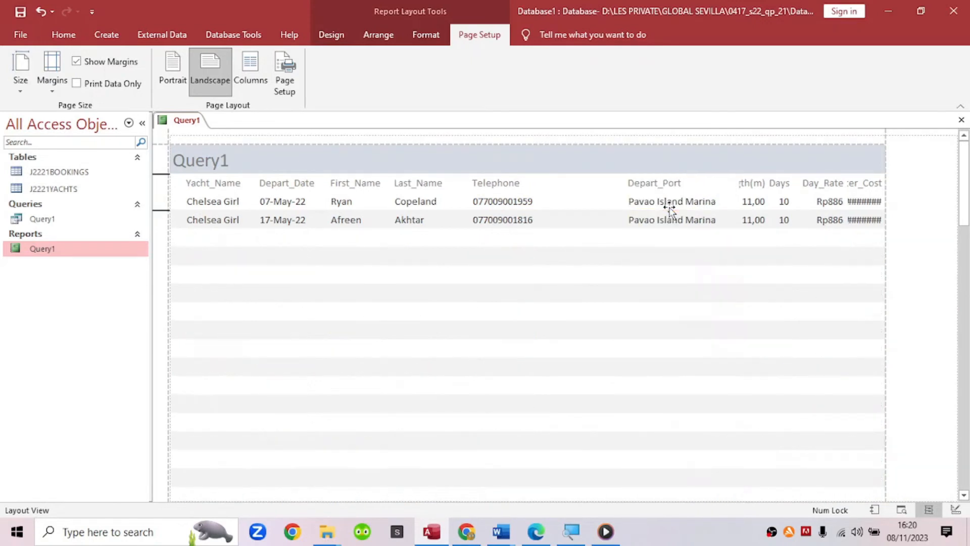
{"action": "key", "text": "Left"}
{"action": "key", "text": "Left"}
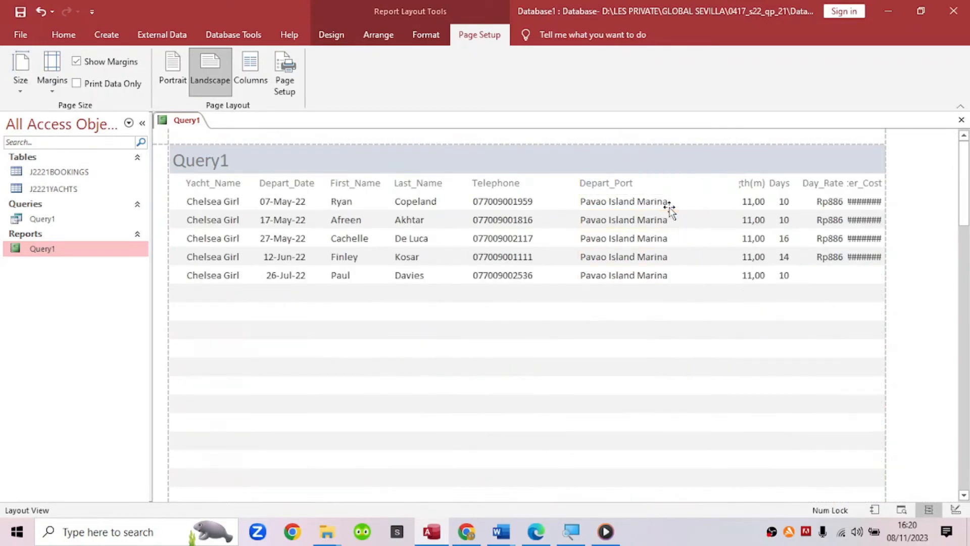
Step: Check the longest port names down the report and adjust the Depart_Port column's width to fit them
{"action": "left_click_drag", "start_coordinate": [671, 204], "coordinate": [689, 201]}
{"action": "scroll", "coordinate": [693, 336], "scroll_direction": "down", "scroll_amount": 8}
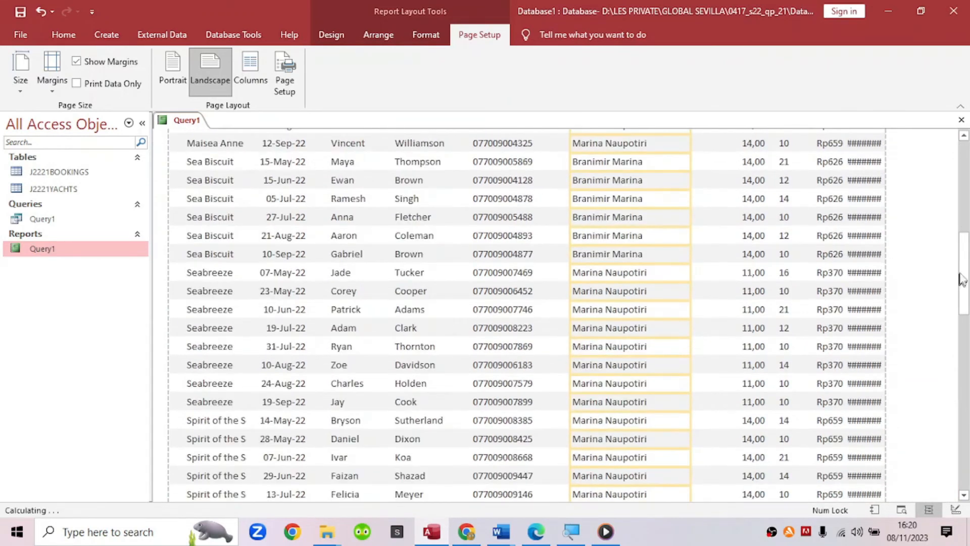
{"action": "left_click_drag", "start_coordinate": [968, 319], "coordinate": [968, 474]}
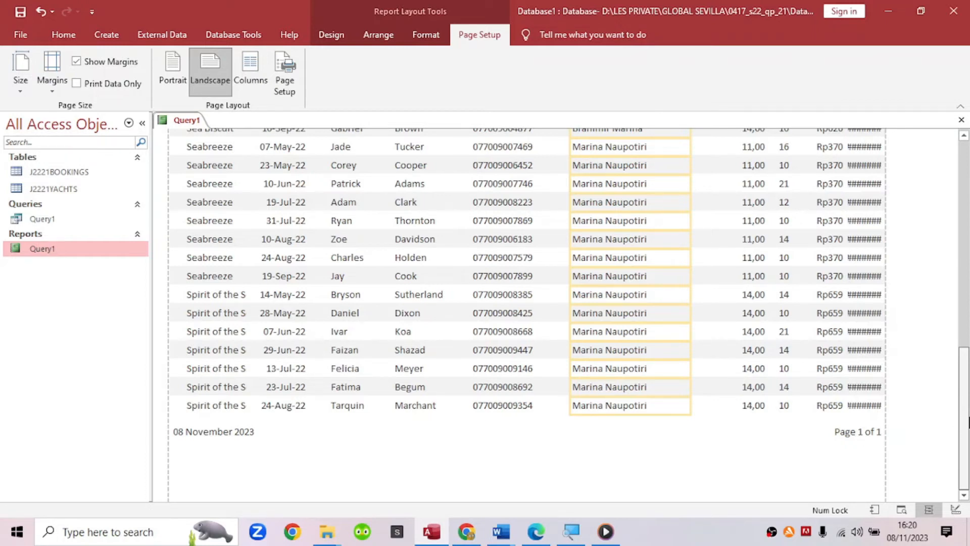
{"action": "left_click_drag", "start_coordinate": [968, 406], "coordinate": [967, 182]}
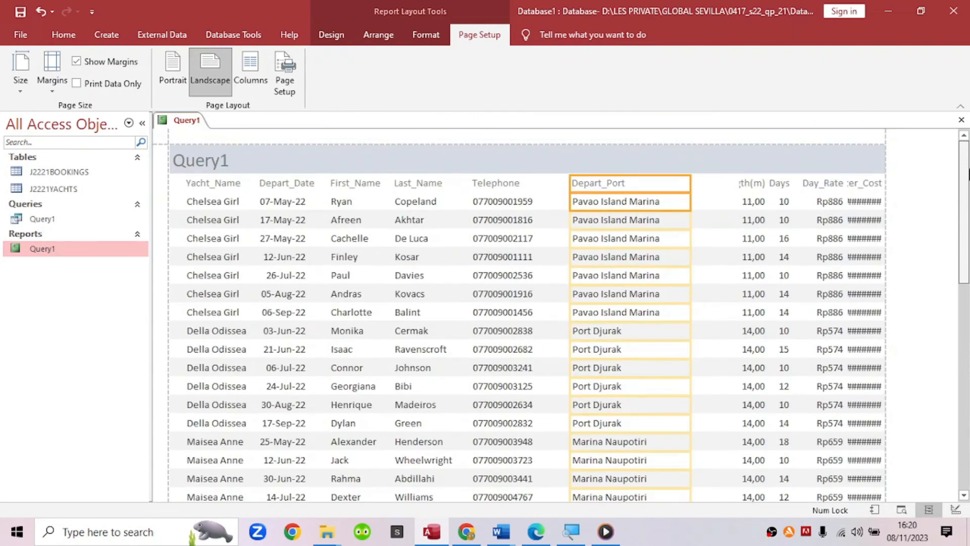
{"action": "key", "text": "shift+Left"}
{"action": "key", "text": "shift+Left"}
{"action": "key", "text": "shift+Left"}
{"action": "key", "text": "shift+Left"}
{"action": "key", "text": "shift+Left"}
{"action": "key", "text": "shift+Left"}
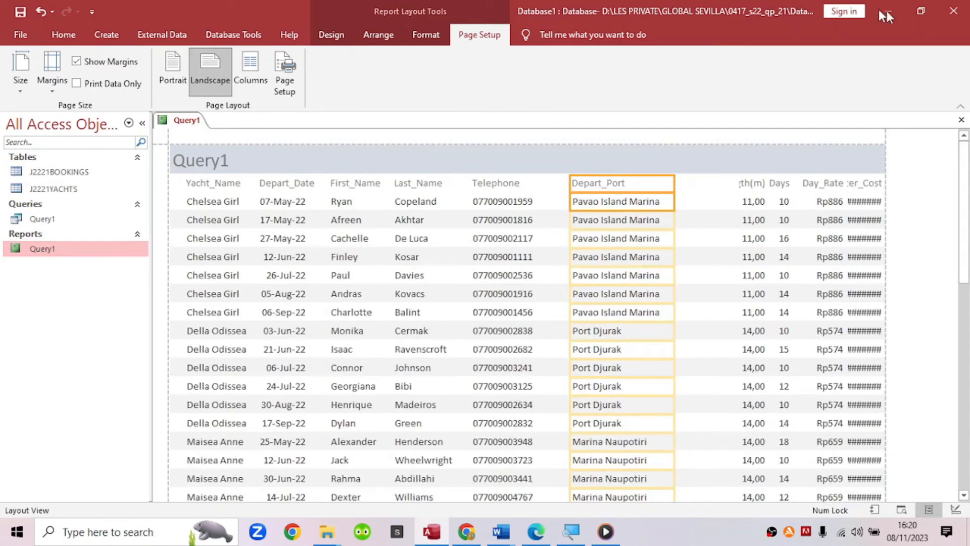
Step: Shift the Depart_Port label and values further left, leaving a small gap after Telephone
{"action": "left_click_drag", "start_coordinate": [609, 182], "coordinate": [585, 184]}
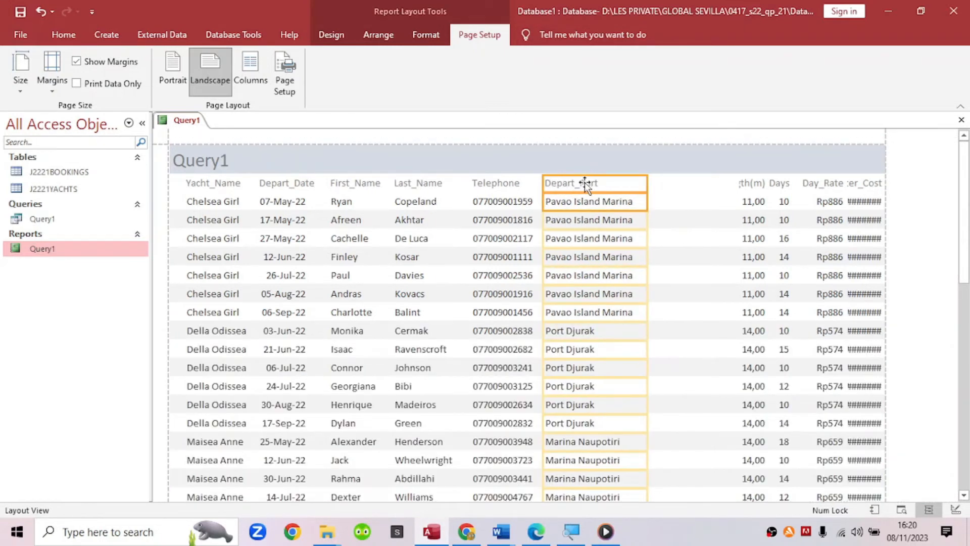
{"action": "key", "text": "Right"}
{"action": "key", "text": "Right"}
{"action": "key", "text": "Right"}
{"action": "key", "text": "Right"}
{"action": "key", "text": "Right"}
{"action": "key", "text": "Right"}
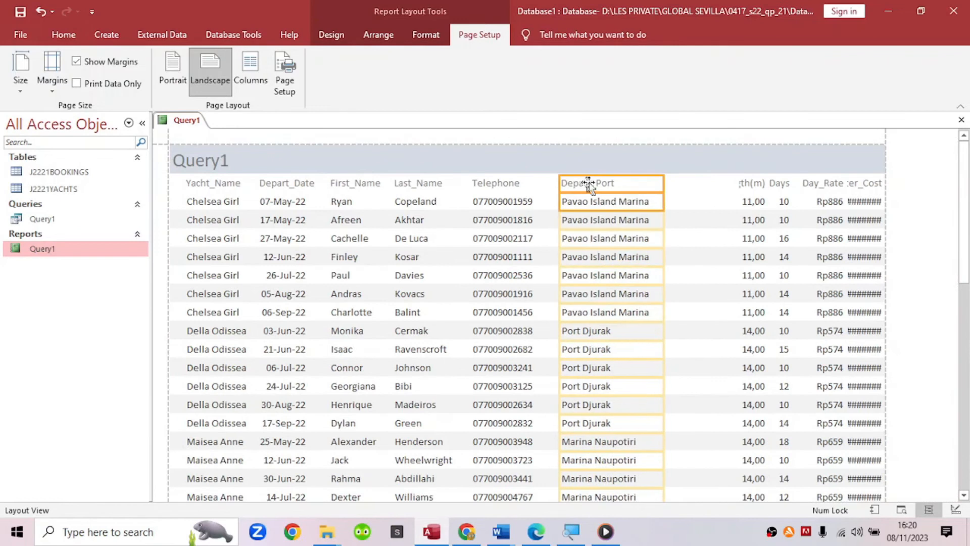
Step: Move the Length(m) label and values left towards Depart_Port, and widen them so the label shows in full
{"action": "left_click", "coordinate": [746, 185]}
{"action": "left_click", "coordinate": [752, 202], "text": "shift"}
{"action": "key", "text": "Left"}
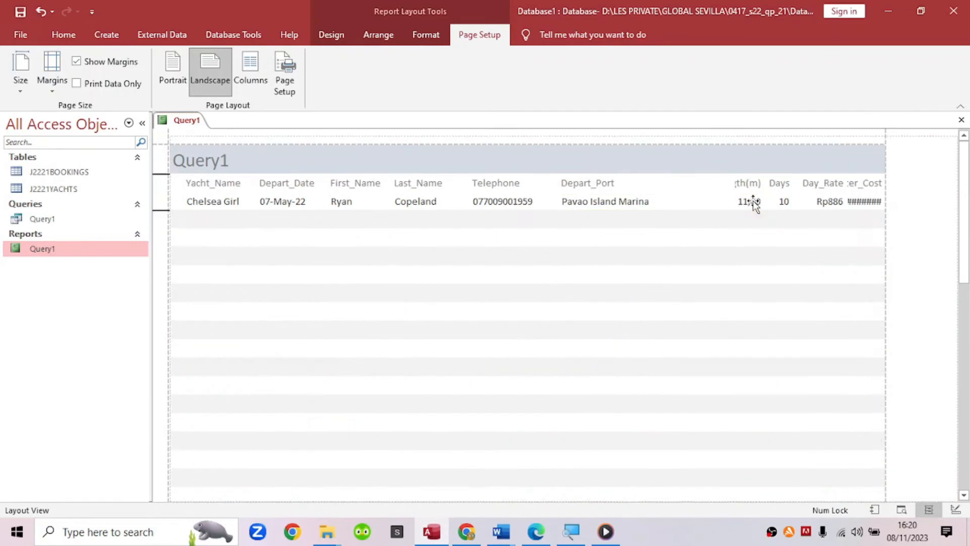
{"action": "key", "text": "Left"}
{"action": "key", "text": "Left"}
{"action": "key", "text": "Left"}
{"action": "key", "text": "Left"}
{"action": "key", "text": "Left"}
{"action": "key", "text": "Left"}
{"action": "key", "text": "Left"}
{"action": "key", "text": "Left"}
{"action": "key", "text": "Left"}
{"action": "key", "text": "Left"}
{"action": "key", "text": "Left"}
{"action": "key", "text": "Left"}
{"action": "key", "text": "Left"}
{"action": "key", "text": "Left"}
{"action": "key", "text": "Left"}
{"action": "key", "text": "Left"}
{"action": "key", "text": "Left"}
{"action": "key", "text": "Left"}
{"action": "key", "text": "Left"}
{"action": "key", "text": "Left"}
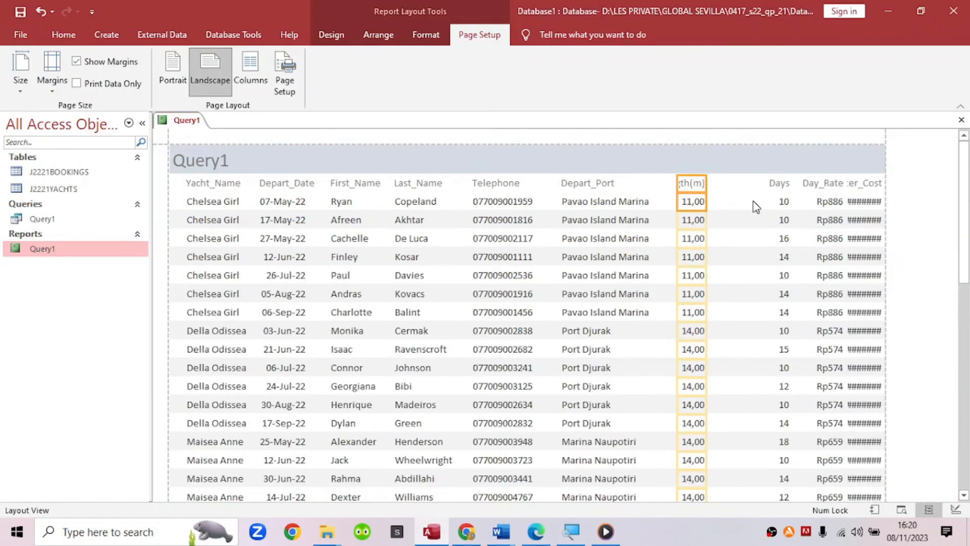
{"action": "left_click_drag", "start_coordinate": [706, 183], "coordinate": [730, 192]}
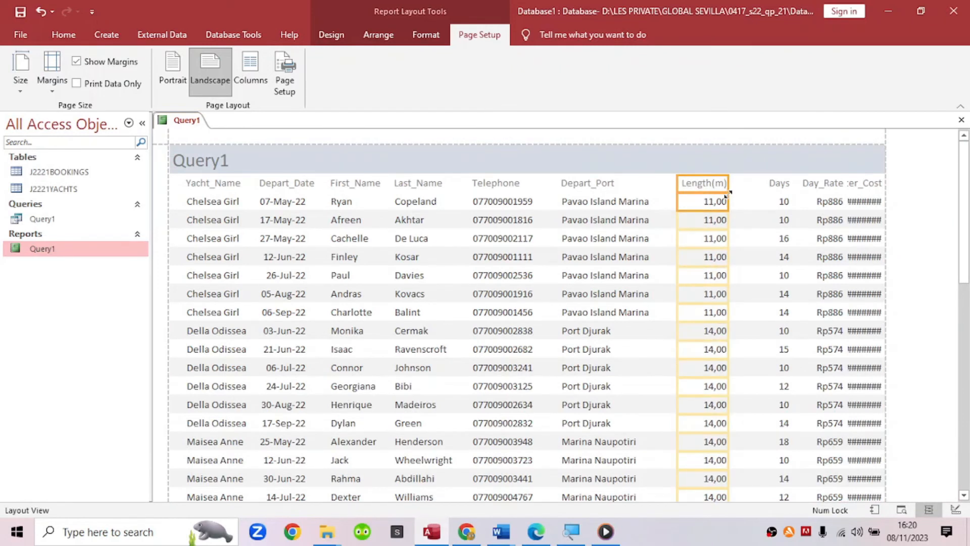
Step: Move the Days label and values left together, closer to the Length(m) column
{"action": "left_click", "coordinate": [780, 187]}
{"action": "left_click", "coordinate": [783, 202], "text": "shift"}
{"action": "key", "text": "Left"}
{"action": "key", "text": "Left"}
{"action": "key", "text": "Left"}
{"action": "key", "text": "Left"}
{"action": "key", "text": "Left"}
{"action": "key", "text": "Left"}
{"action": "key", "text": "Left"}
{"action": "key", "text": "Left"}
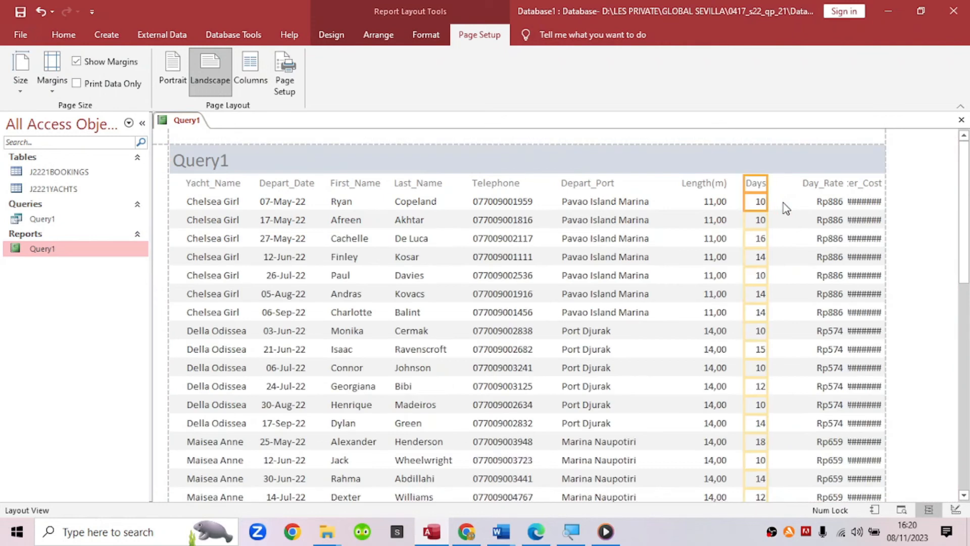
Step: Move the Day_Rate label and values left together, next to the Days column
{"action": "left_click", "coordinate": [829, 185]}
{"action": "left_click", "coordinate": [829, 201], "text": "shift"}
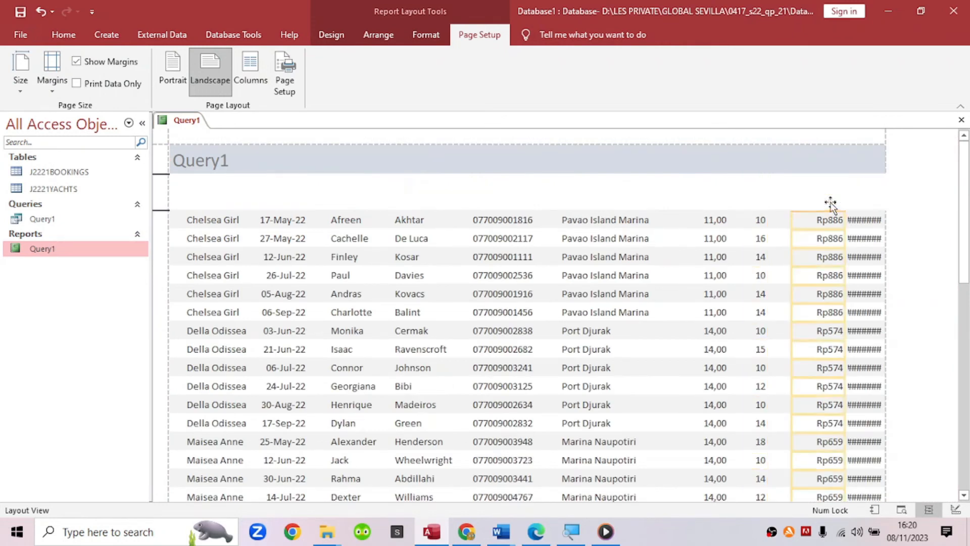
{"action": "key", "text": "Left"}
{"action": "key", "text": "Left"}
{"action": "key", "text": "Left"}
{"action": "key", "text": "Left"}
{"action": "key", "text": "Left"}
{"action": "key", "text": "Left"}
{"action": "key", "text": "Left"}
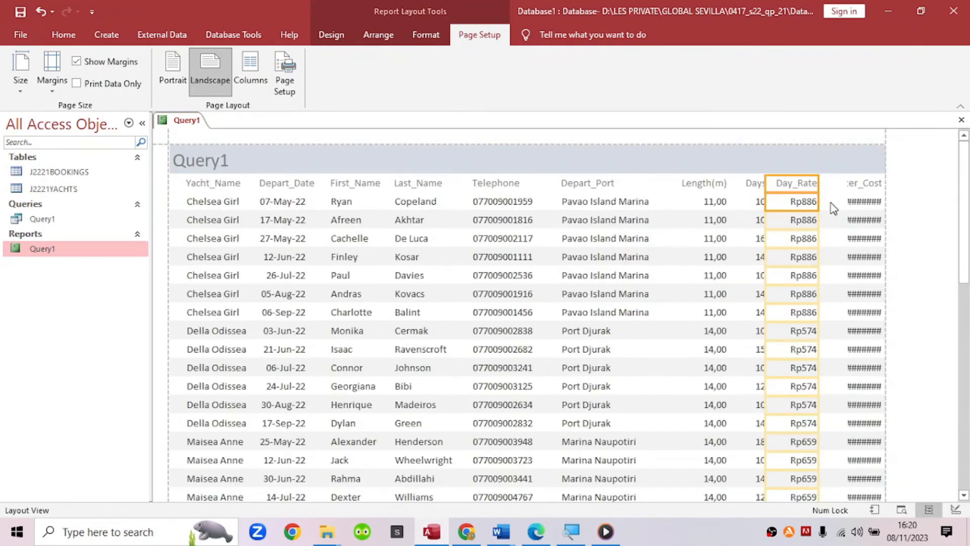
Step: Widen the Charter_Cost label and values leftwards so the currency amounts show in full
{"action": "left_click", "coordinate": [867, 185]}
{"action": "left_click", "coordinate": [878, 202], "text": "shift"}
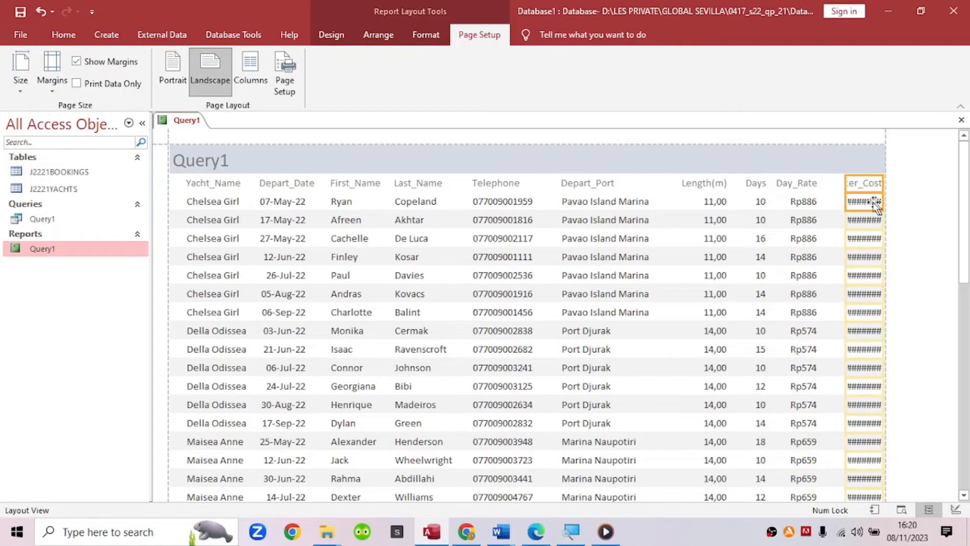
{"action": "left_click_drag", "start_coordinate": [845, 182], "coordinate": [834, 183]}
Step: Shift the Length(m) label and values further left, narrowing the gap after Depart_Port
{"action": "left_click", "coordinate": [715, 185]}
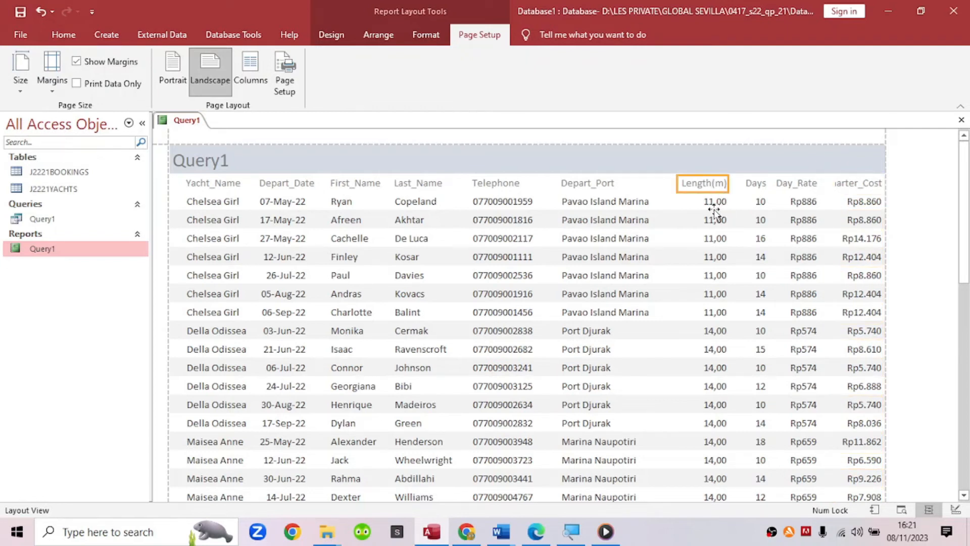
{"action": "left_click", "coordinate": [714, 209], "text": "shift"}
{"action": "key", "text": "Left"}
{"action": "key", "text": "Left"}
{"action": "key", "text": "Left"}
{"action": "key", "text": "Left"}
{"action": "key", "text": "Left"}
{"action": "key", "text": "Left"}
{"action": "key", "text": "Left"}
{"action": "key", "text": "Left"}
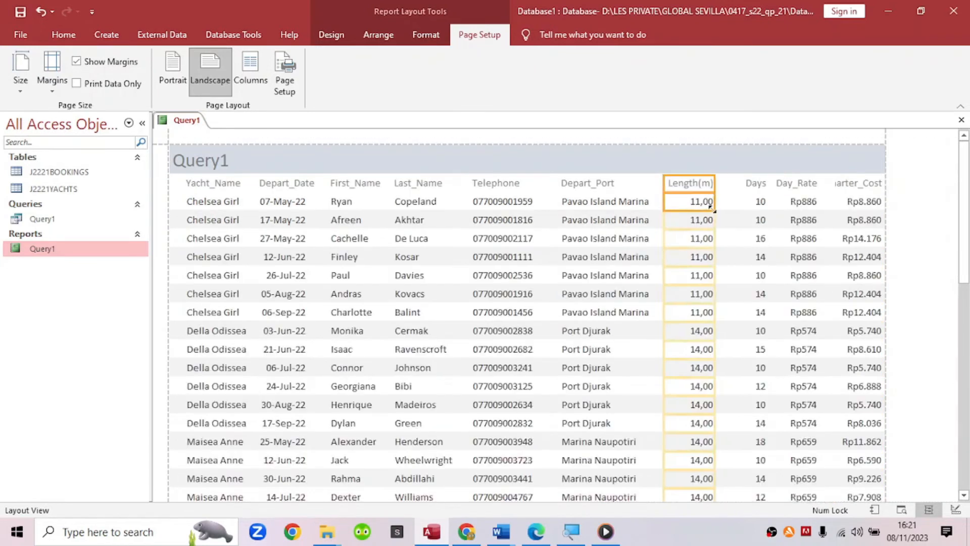
Step: Shift the Days label and values further left to follow the repositioned Length(m) column
{"action": "left_click", "coordinate": [755, 187]}
{"action": "left_click", "coordinate": [760, 201], "text": "shift"}
{"action": "key", "text": "Left"}
{"action": "key", "text": "Left"}
{"action": "key", "text": "Left"}
{"action": "key", "text": "Left"}
{"action": "key", "text": "Left"}
{"action": "key", "text": "Left"}
{"action": "key", "text": "Left"}
{"action": "key", "text": "Left"}
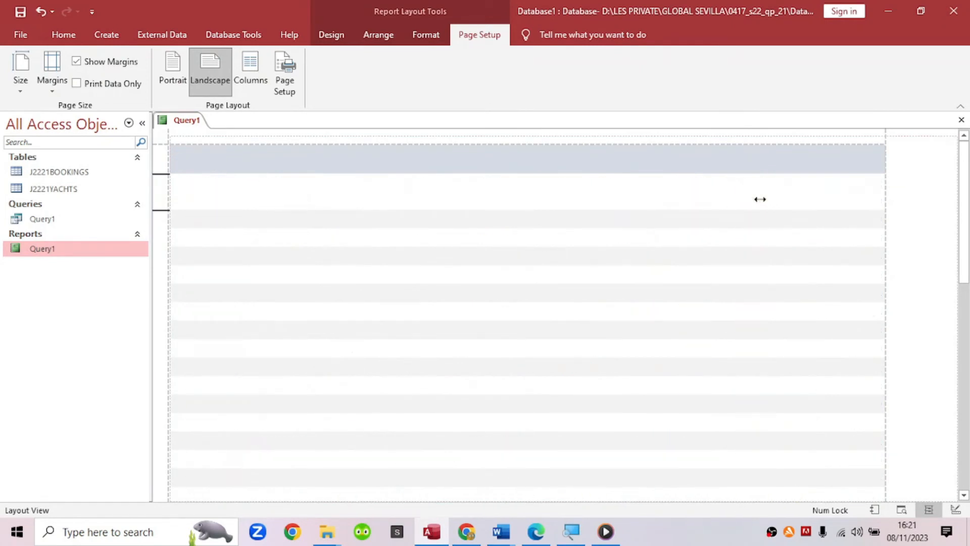
Step: Shift the Day_Rate label and values further left to make more room for Charter_Cost
{"action": "left_click", "coordinate": [808, 219]}
{"action": "left_click", "coordinate": [789, 183]}
{"action": "left_click", "coordinate": [797, 202], "text": "shift"}
{"action": "key", "text": "Left"}
{"action": "key", "text": "Left"}
{"action": "key", "text": "Left"}
{"action": "key", "text": "Left"}
{"action": "key", "text": "Left"}
{"action": "key", "text": "Left"}
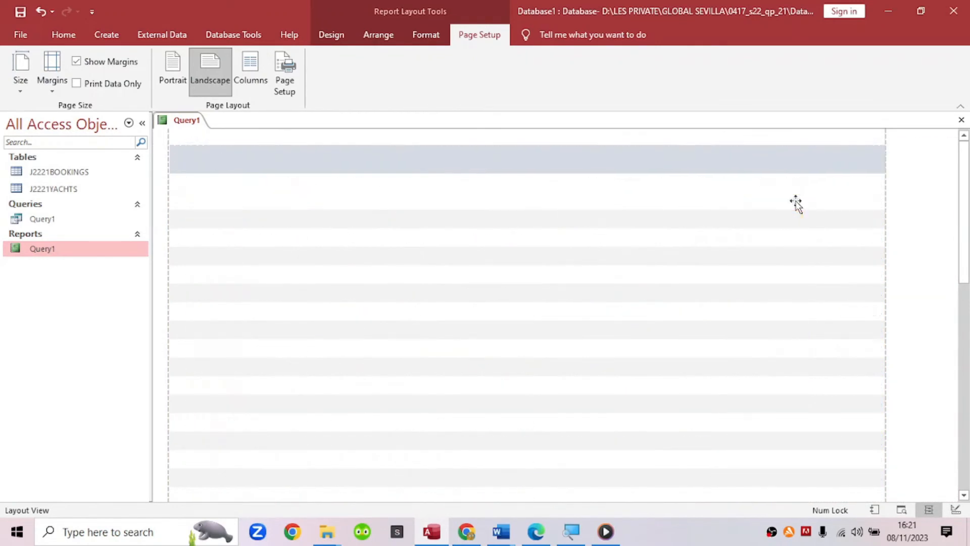
Step: Move the Charter_Cost label and values left, and widen them on both sides so the label shows in full
{"action": "left_click", "coordinate": [841, 184]}
{"action": "left_click", "coordinate": [866, 204], "text": "shift"}
{"action": "key", "text": "Left"}
{"action": "key", "text": "Left"}
{"action": "key", "text": "Left"}
{"action": "key", "text": "Left"}
{"action": "key", "text": "Left"}
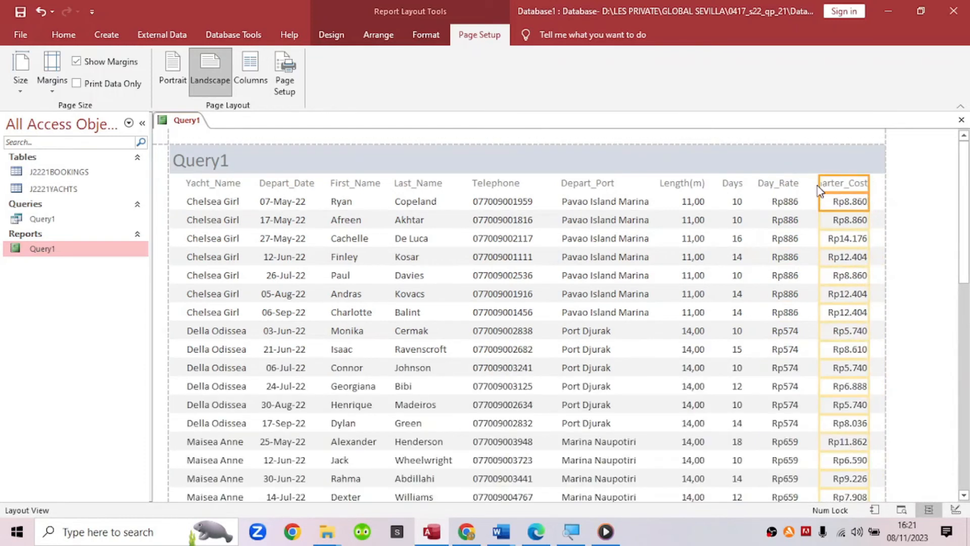
{"action": "left_click_drag", "start_coordinate": [817, 185], "coordinate": [807, 186]}
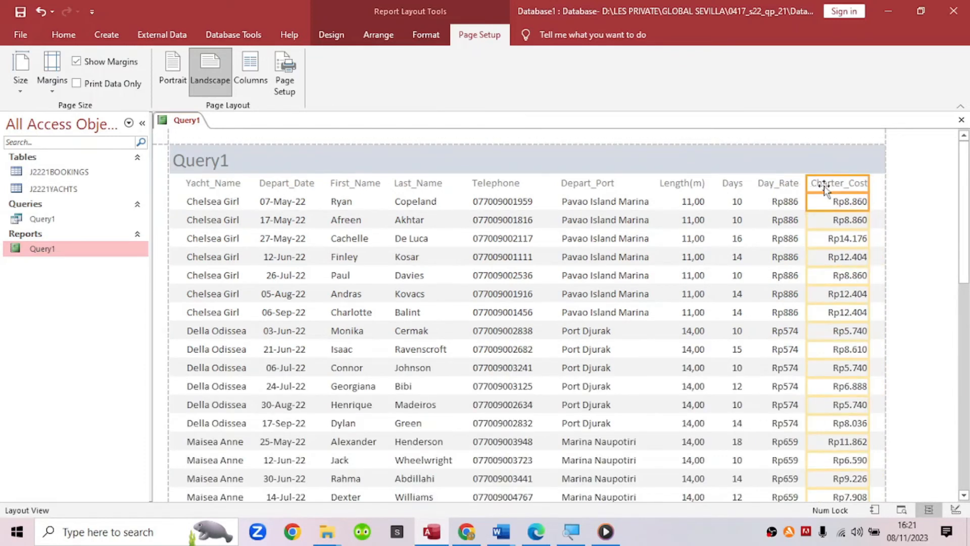
{"action": "left_click_drag", "start_coordinate": [868, 185], "coordinate": [876, 185]}
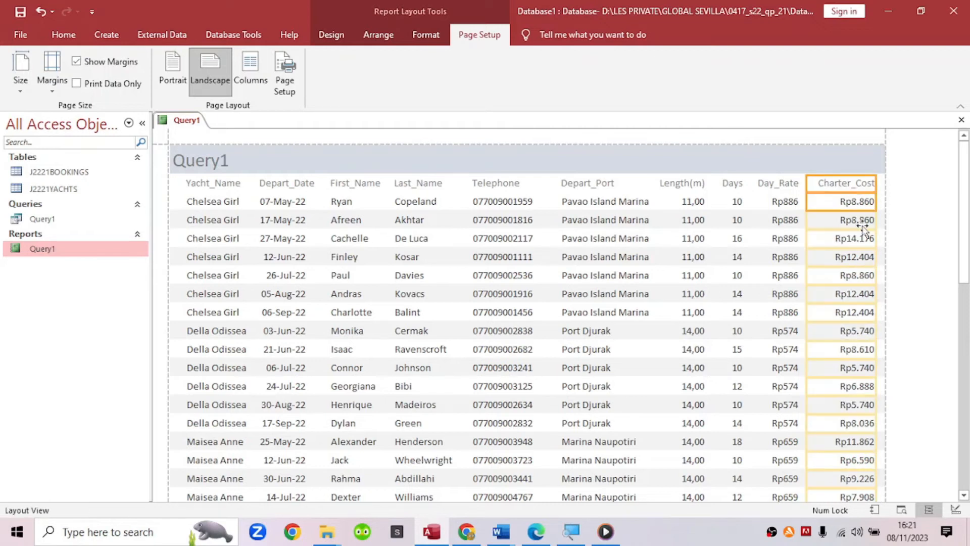
Step: Check every row down to the report's footer for truncated data or labels
{"action": "scroll", "coordinate": [732, 349], "scroll_direction": "down", "scroll_amount": 3}
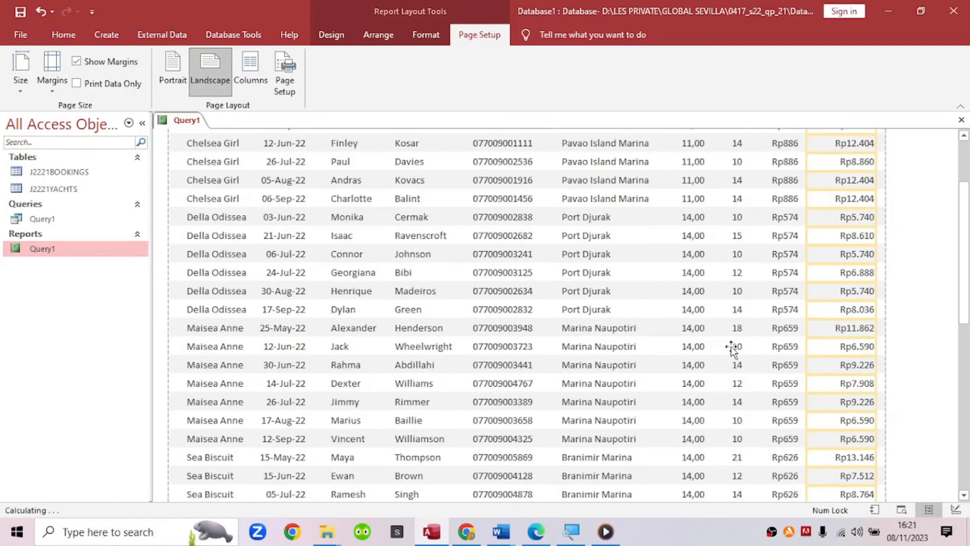
{"action": "scroll", "coordinate": [731, 351], "scroll_direction": "down", "scroll_amount": 3}
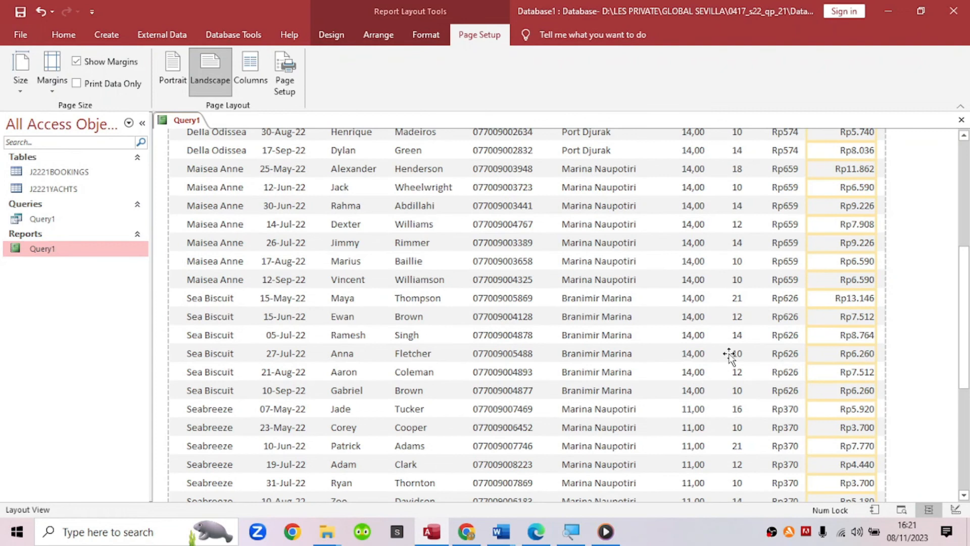
{"action": "scroll", "coordinate": [729, 355], "scroll_direction": "down", "scroll_amount": 3}
{"action": "scroll", "coordinate": [730, 355], "scroll_direction": "down", "scroll_amount": 3}
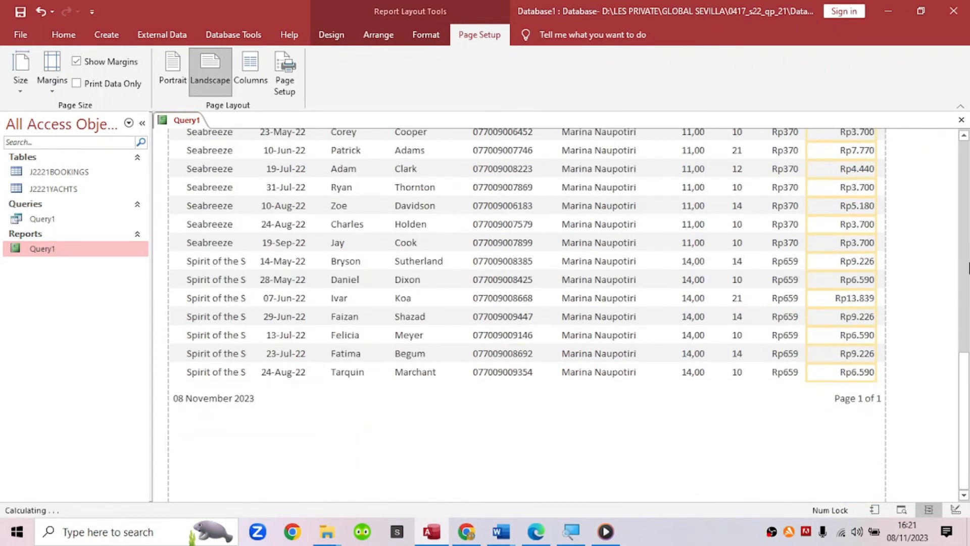
{"action": "left_click", "coordinate": [967, 268]}
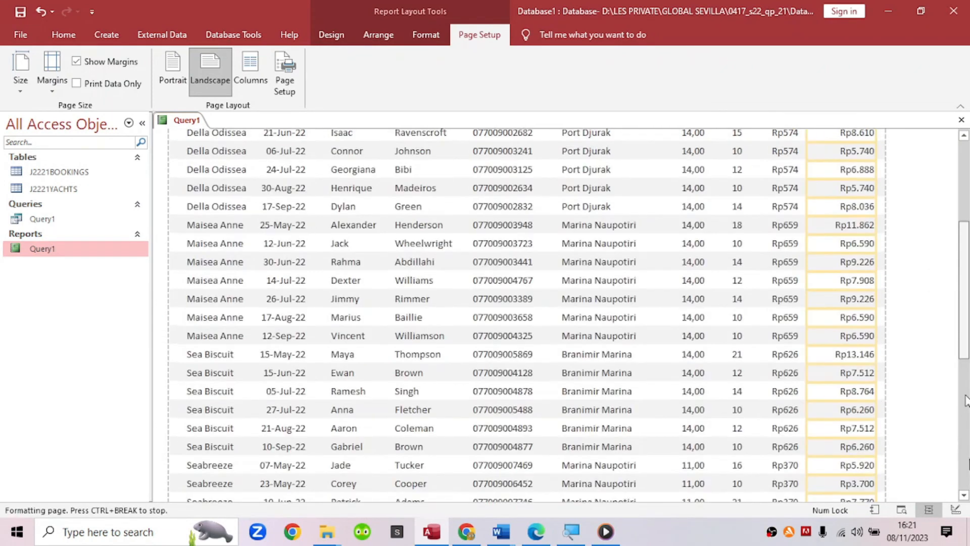
{"action": "left_click", "coordinate": [966, 401]}
{"action": "left_click_drag", "start_coordinate": [966, 483], "coordinate": [966, 164]}
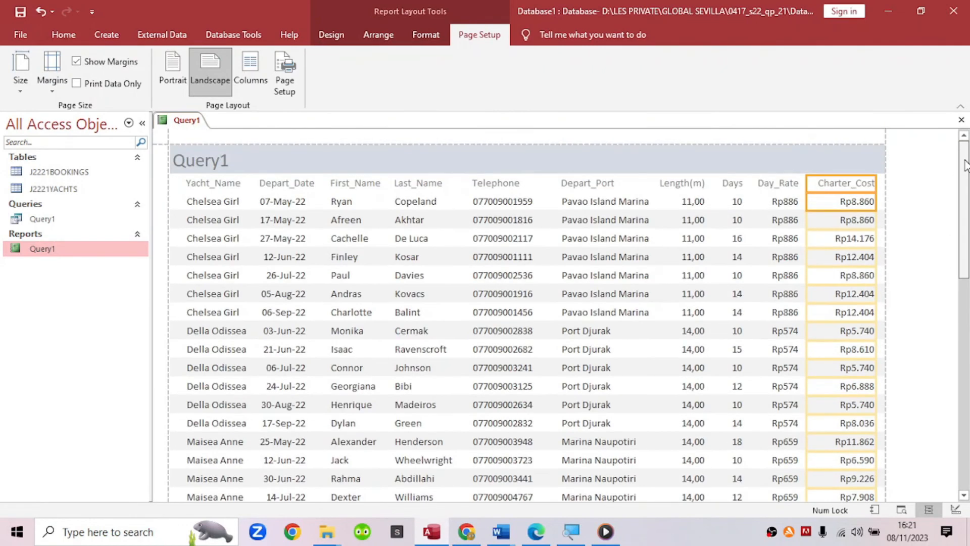
Step: Switch to the exam PDF in Edge and handwrite a red 8 beside the Sea Fleet Bookings title requirement
{"action": "left_click", "coordinate": [541, 539]}
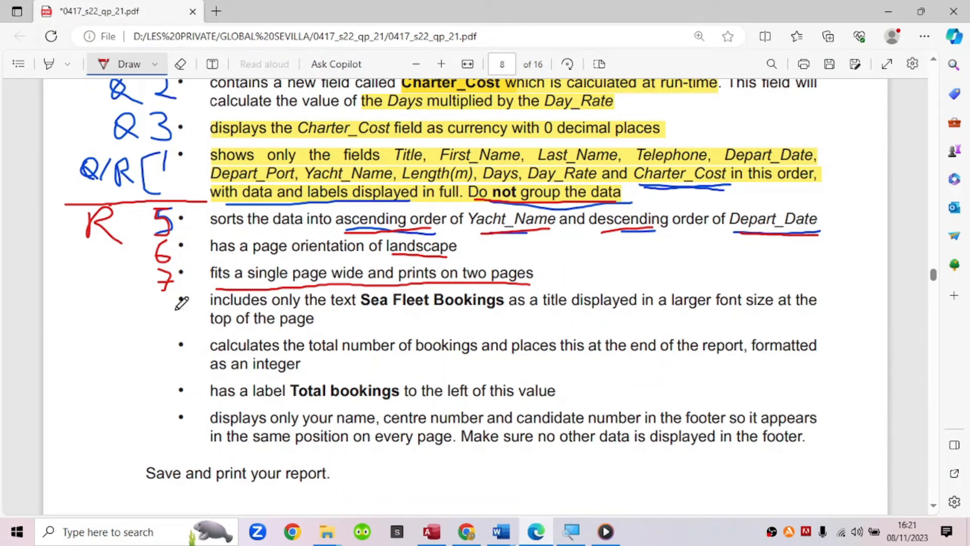
{"action": "left_click_drag", "start_coordinate": [156, 305], "coordinate": [174, 283]}
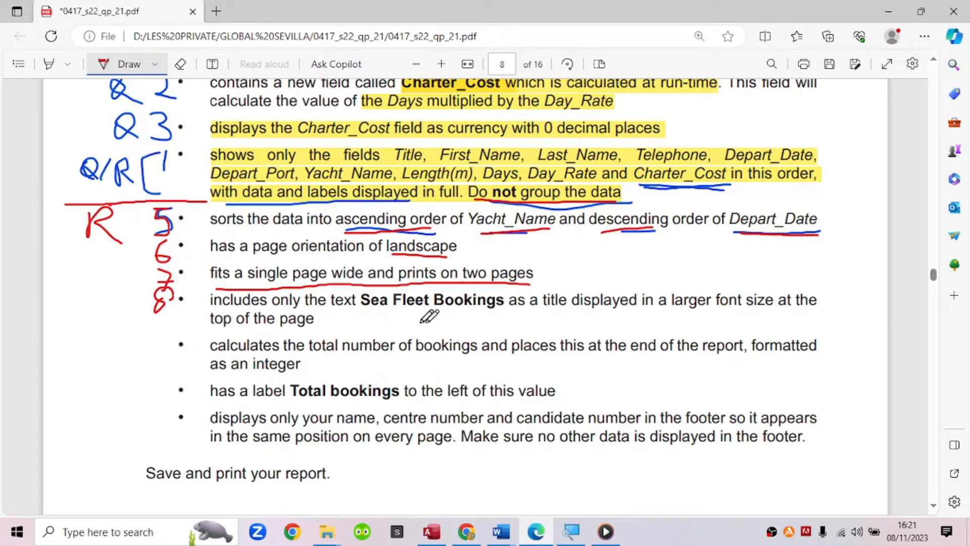
Step: Underline in red the exam task's phrases about the Sea Fleet Bookings title in a larger font at the page top
{"action": "mouse_move", "coordinate": [557, 317]}
{"action": "left_mouse_down"}
{"action": "mouse_move", "coordinate": [760, 318]}
{"action": "mouse_move", "coordinate": [813, 306]}
{"action": "left_mouse_up"}
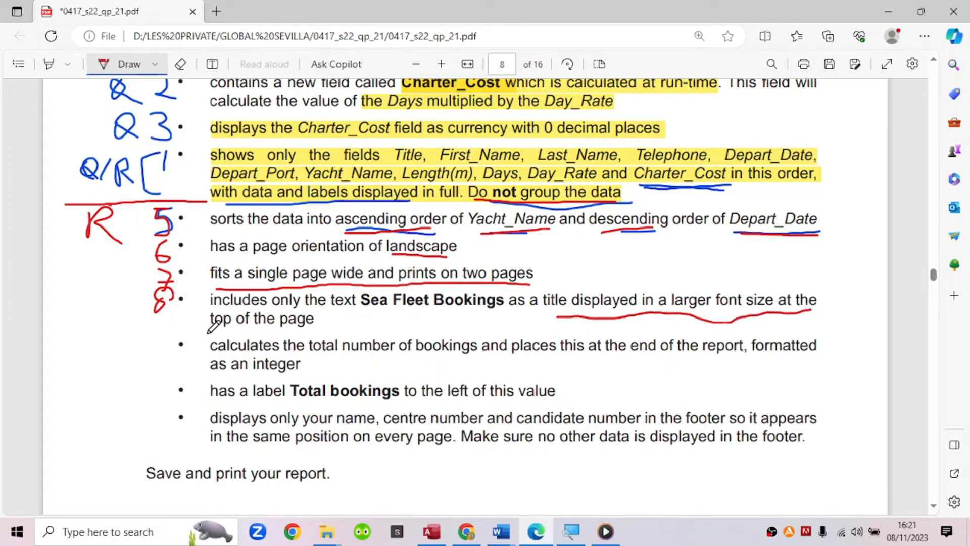
{"action": "left_click_drag", "start_coordinate": [219, 327], "coordinate": [284, 317]}
{"action": "left_click_drag", "start_coordinate": [348, 315], "coordinate": [489, 311]}
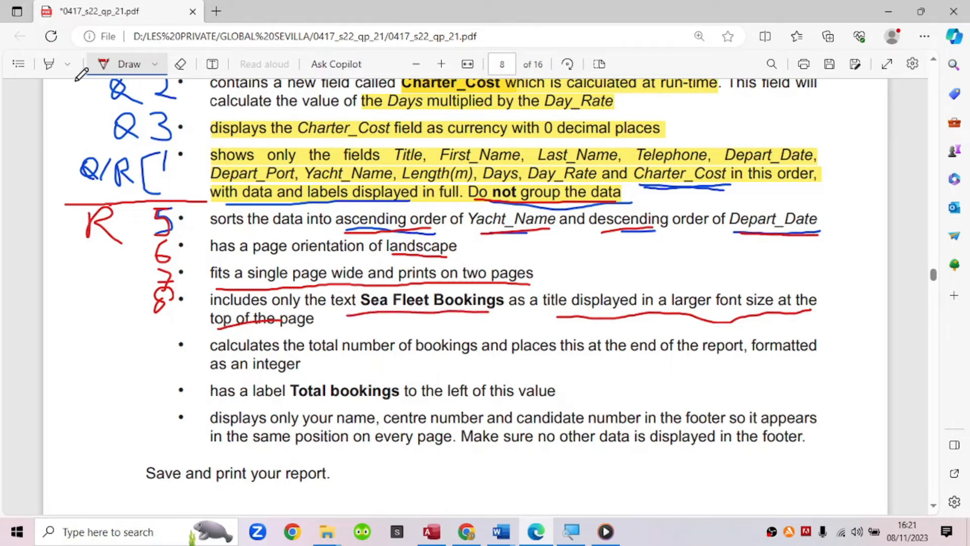
{"action": "key", "text": "Escape"}
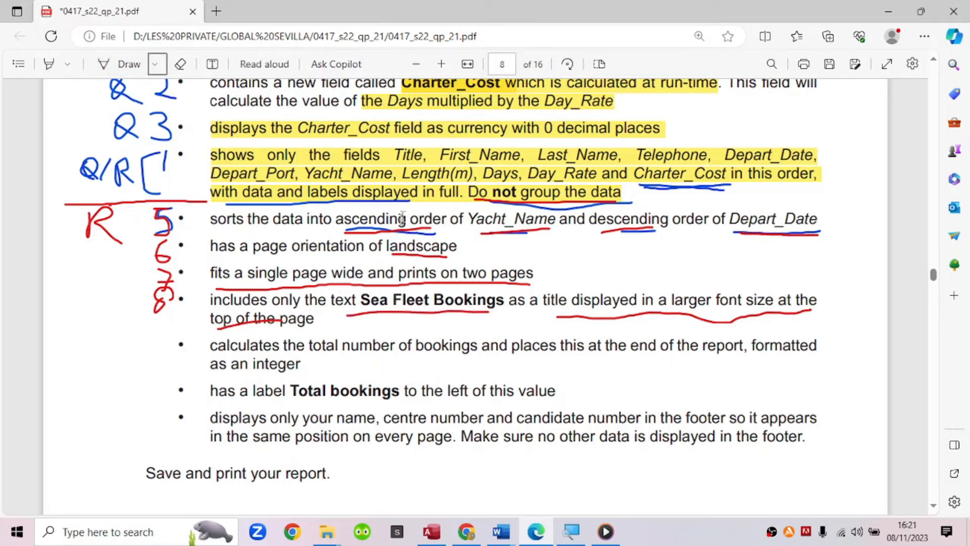
Step: Copy "Sea Fleet Bookings" from the exam PDF and replace the Query1 report's title with it in Access
{"action": "left_click_drag", "start_coordinate": [360, 299], "coordinate": [516, 300]}
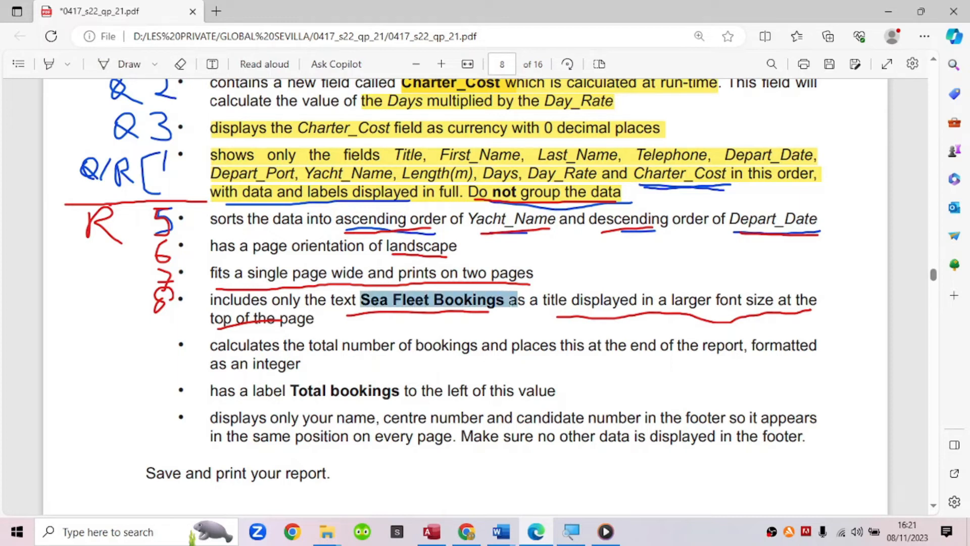
{"action": "right_click", "coordinate": [507, 302]}
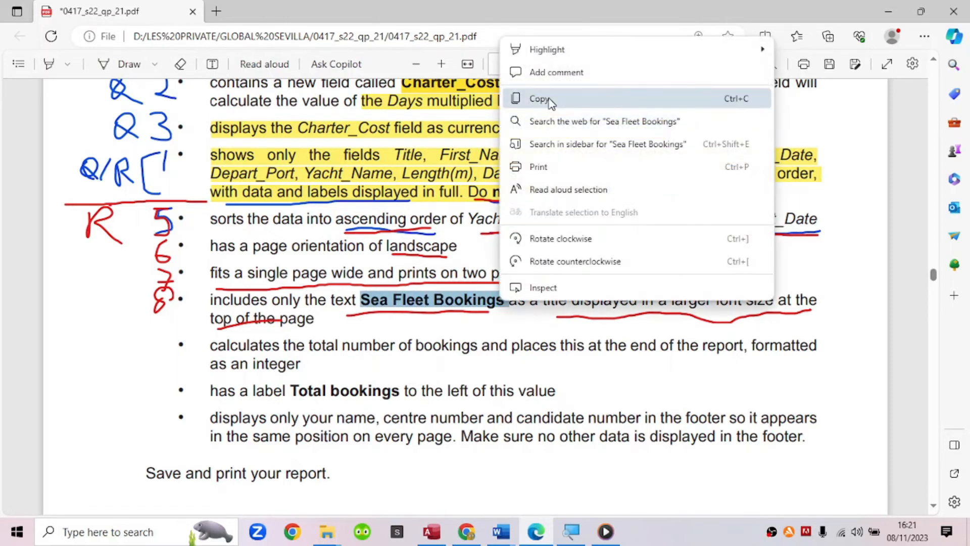
{"action": "left_click", "coordinate": [548, 95]}
{"action": "left_click", "coordinate": [431, 532]}
{"action": "left_click", "coordinate": [218, 163]}
{"action": "double_click", "coordinate": [217, 163]}
{"action": "right_click", "coordinate": [217, 166]}
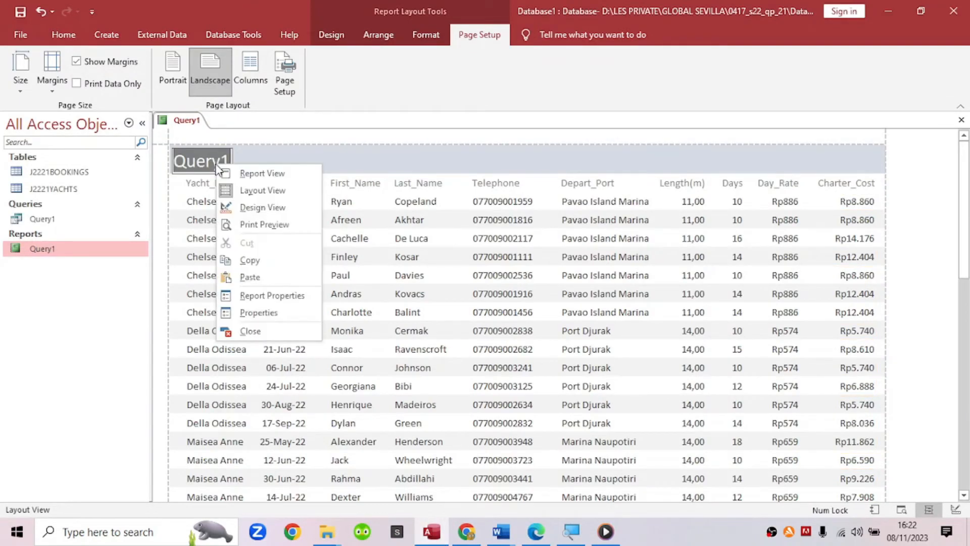
{"action": "left_click", "coordinate": [268, 280]}
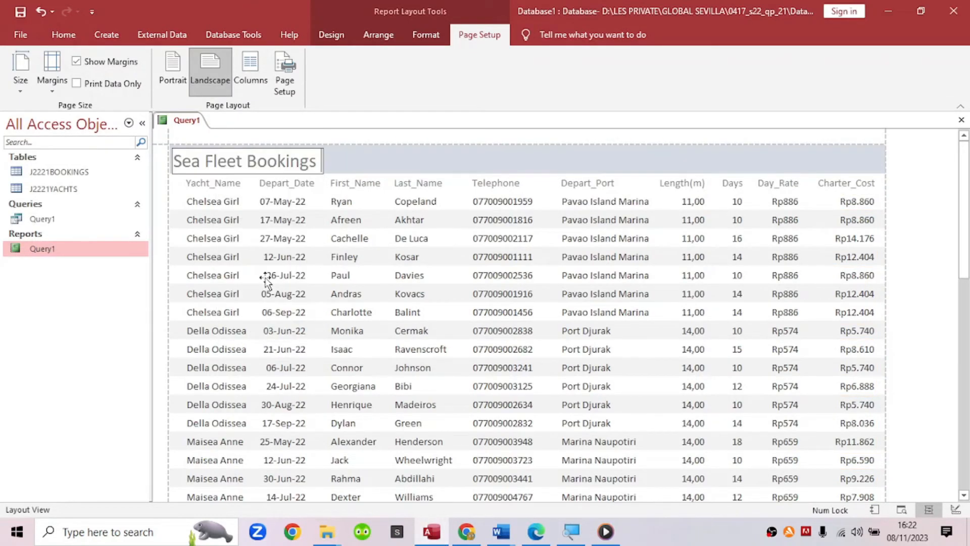
{"action": "left_click", "coordinate": [357, 167]}
Step: Format the Sea Fleet Bookings report title in bold at font size 24
{"action": "left_click", "coordinate": [303, 157]}
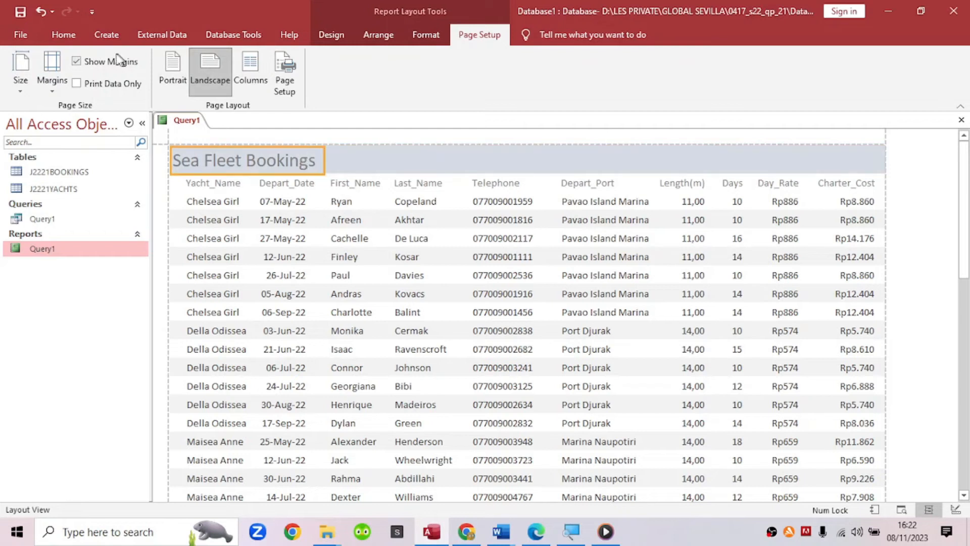
{"action": "left_click", "coordinate": [537, 536]}
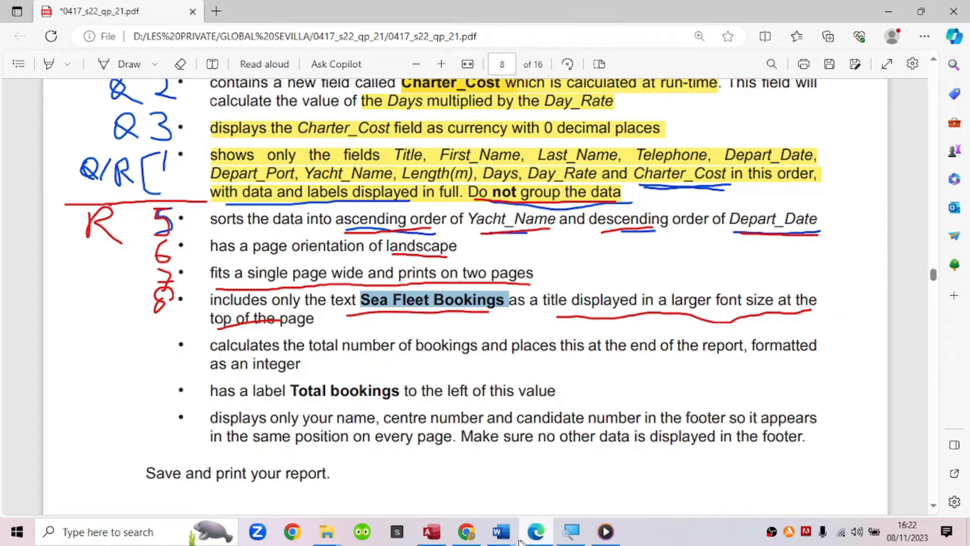
{"action": "left_click", "coordinate": [431, 531]}
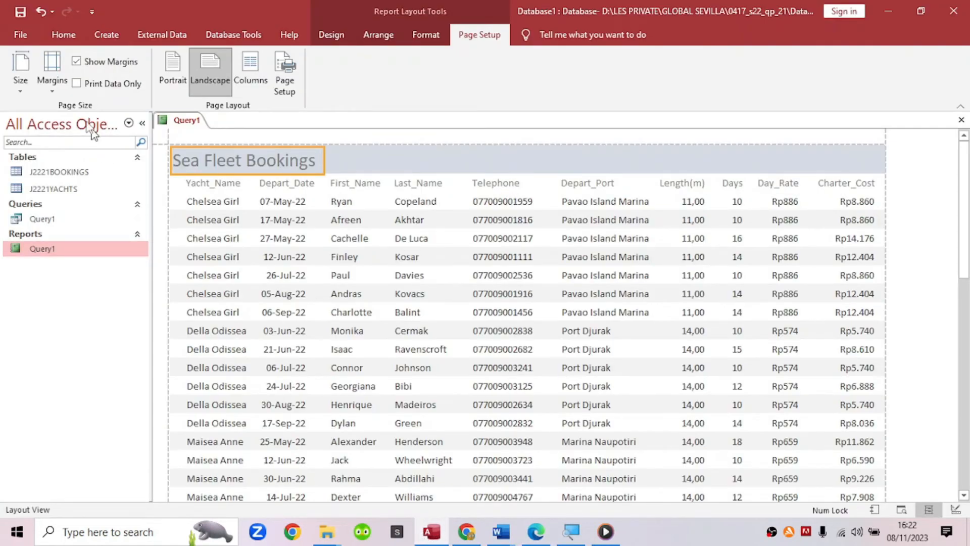
{"action": "left_click", "coordinate": [67, 34]}
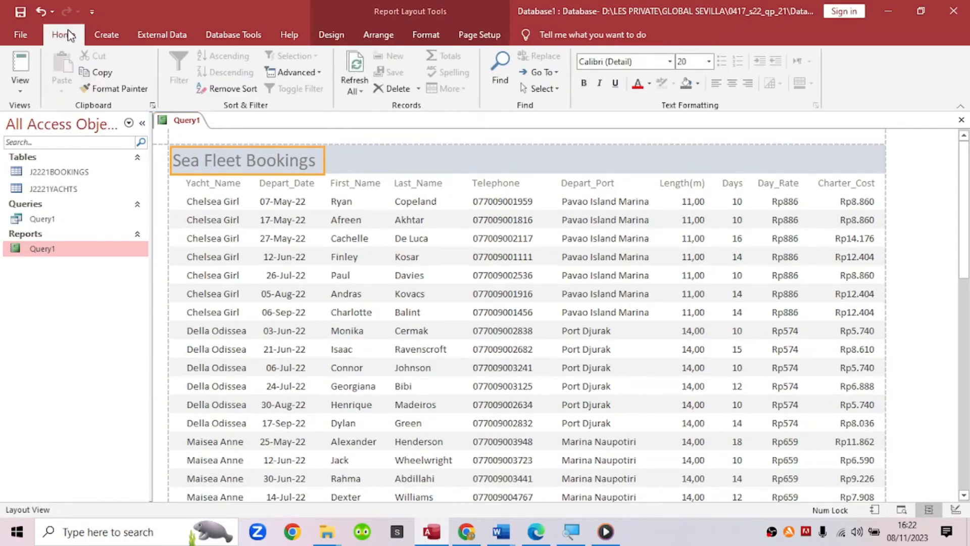
{"action": "left_click", "coordinate": [710, 62]}
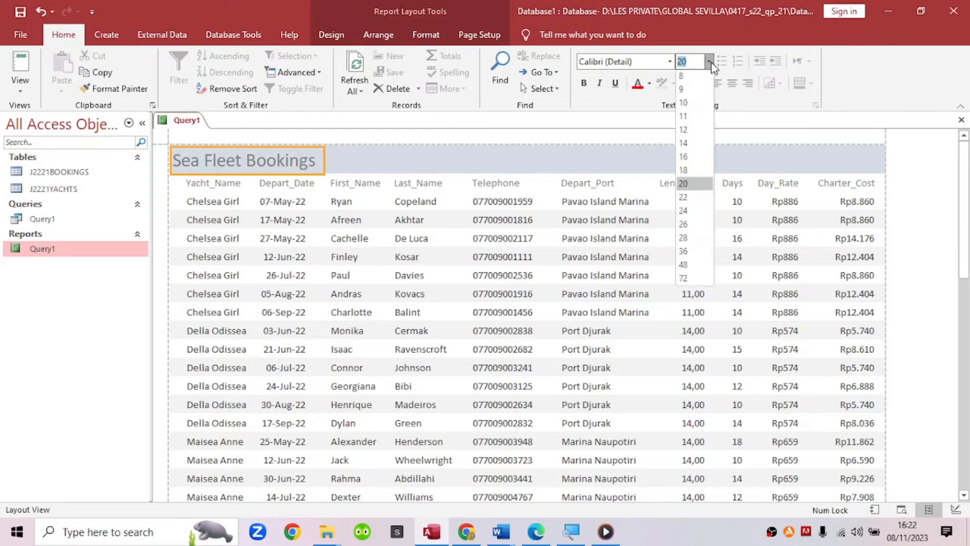
{"action": "left_click", "coordinate": [691, 214]}
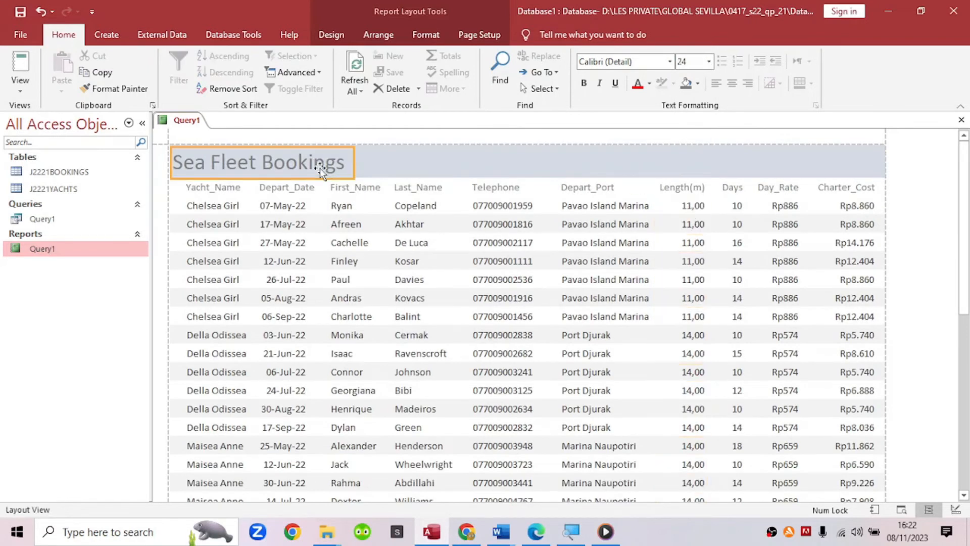
{"action": "left_click", "coordinate": [584, 89]}
{"action": "left_click", "coordinate": [459, 161]}
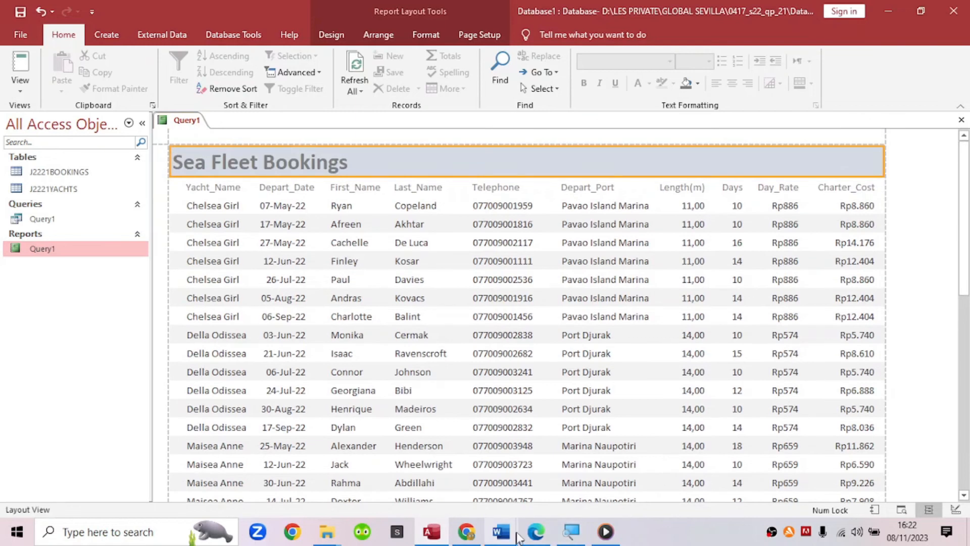
Step: In the exam PDF, number the total bookings requirement 9 in red and underline its key phrases
{"action": "left_click", "coordinate": [536, 532]}
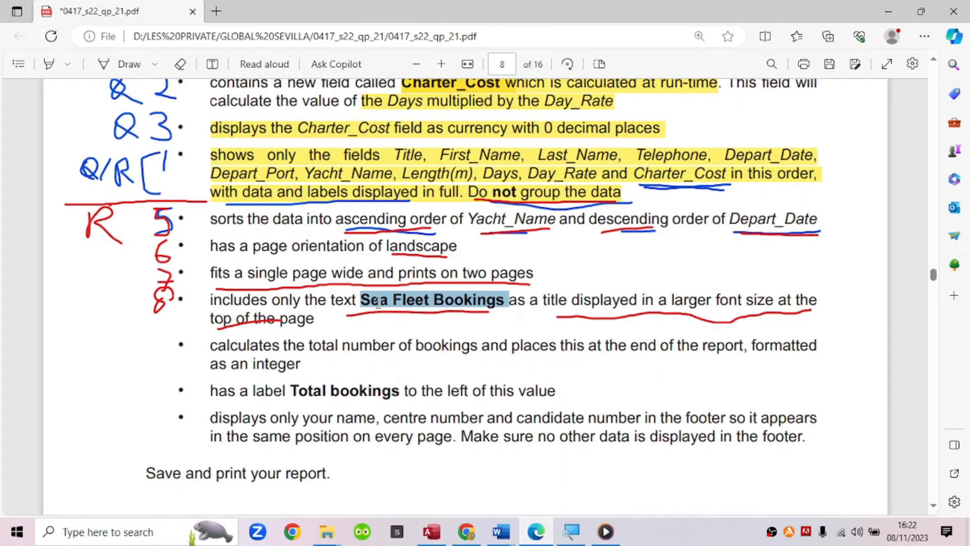
{"action": "left_click", "coordinate": [93, 72]}
{"action": "mouse_move", "coordinate": [161, 330]}
{"action": "left_mouse_down"}
{"action": "mouse_move", "coordinate": [157, 344]}
{"action": "mouse_move", "coordinate": [173, 331]}
{"action": "mouse_move", "coordinate": [174, 363]}
{"action": "left_mouse_up"}
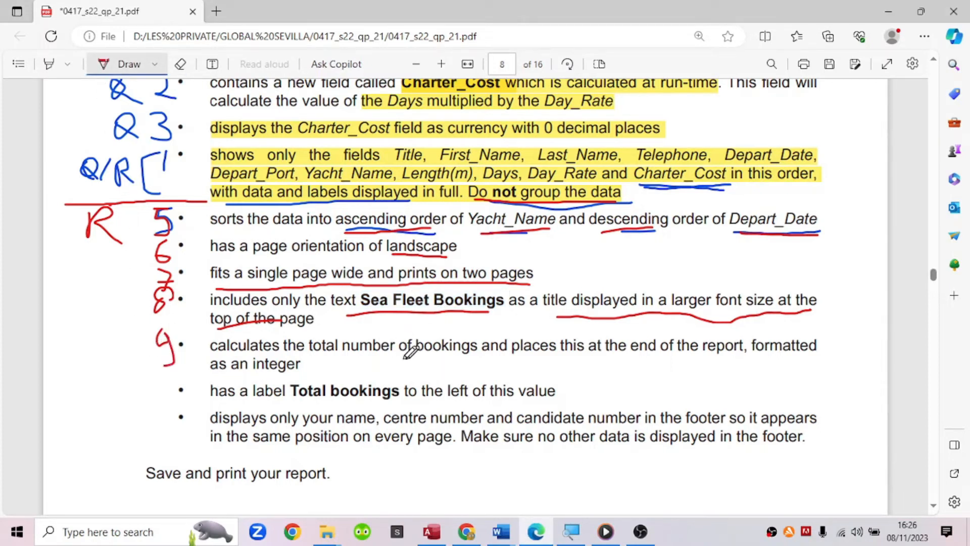
{"action": "left_click_drag", "start_coordinate": [326, 358], "coordinate": [388, 360]}
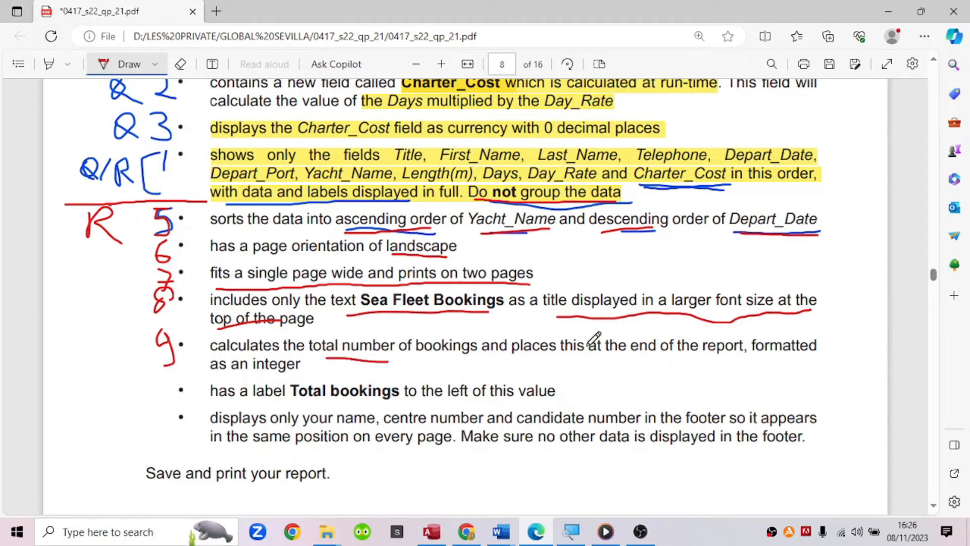
{"action": "left_click_drag", "start_coordinate": [525, 355], "coordinate": [713, 355]}
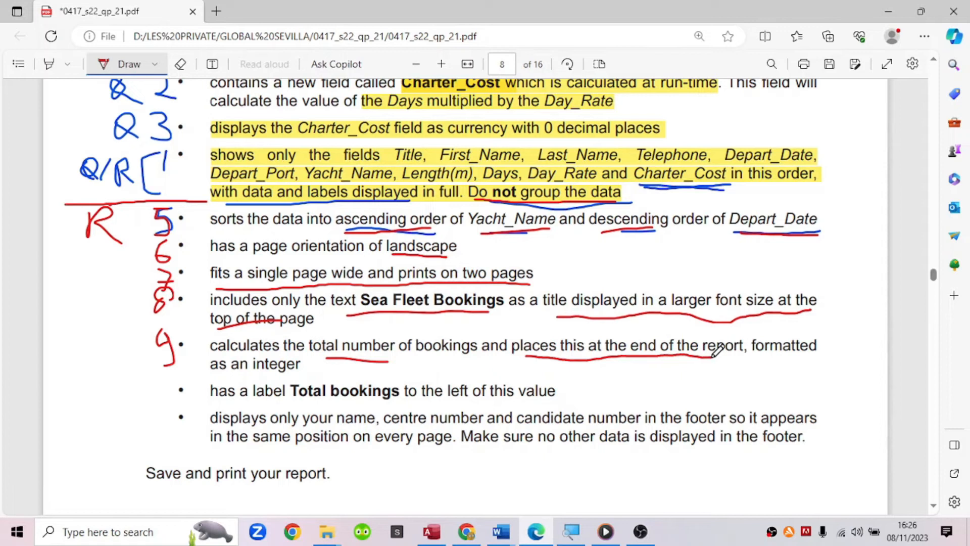
{"action": "left_click_drag", "start_coordinate": [260, 374], "coordinate": [281, 373]}
Step: In the Access report design, delete =Count(*) from the page footer and enlarge the report footer to about 1.5 cm high
{"action": "left_click", "coordinate": [432, 532]}
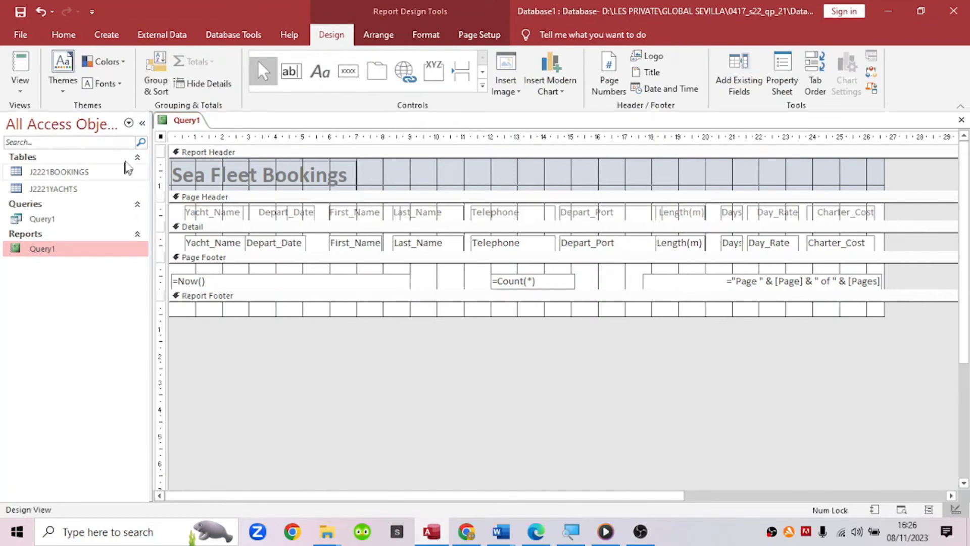
{"action": "right_click", "coordinate": [179, 120]}
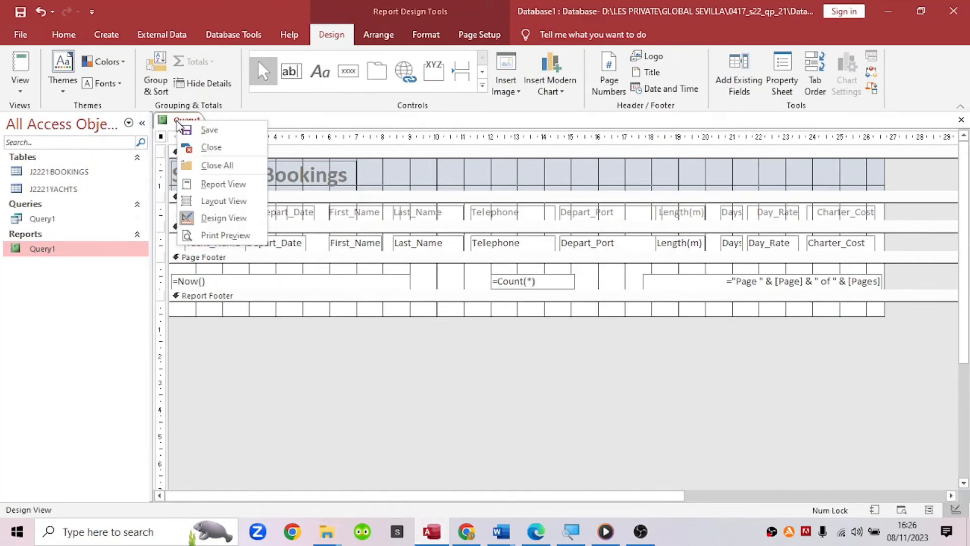
{"action": "left_click", "coordinate": [216, 220]}
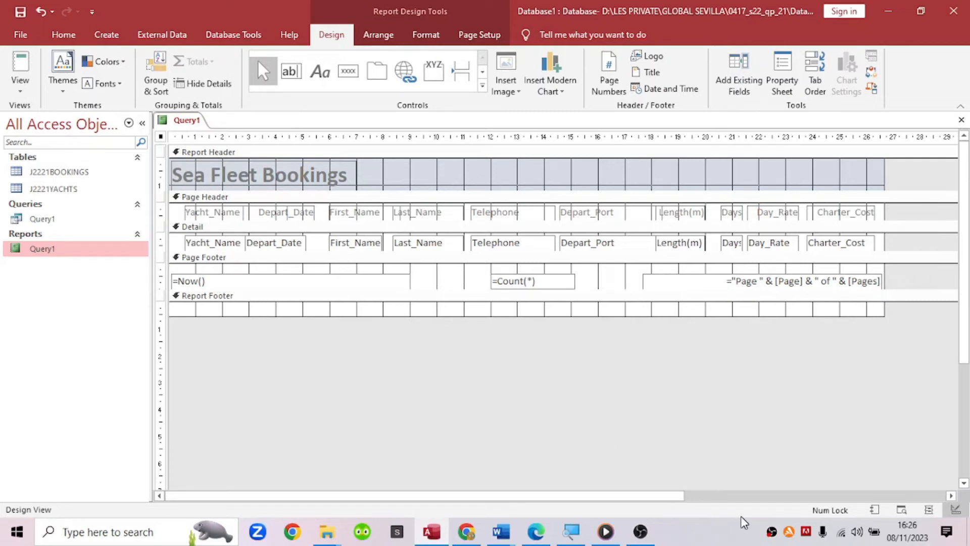
{"action": "key", "text": "Delete"}
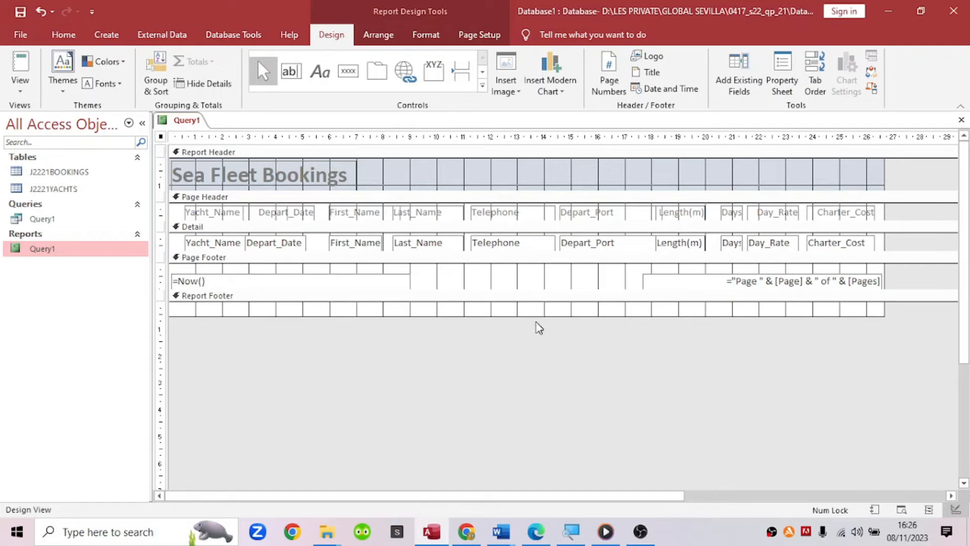
{"action": "left_click_drag", "start_coordinate": [538, 314], "coordinate": [537, 341]}
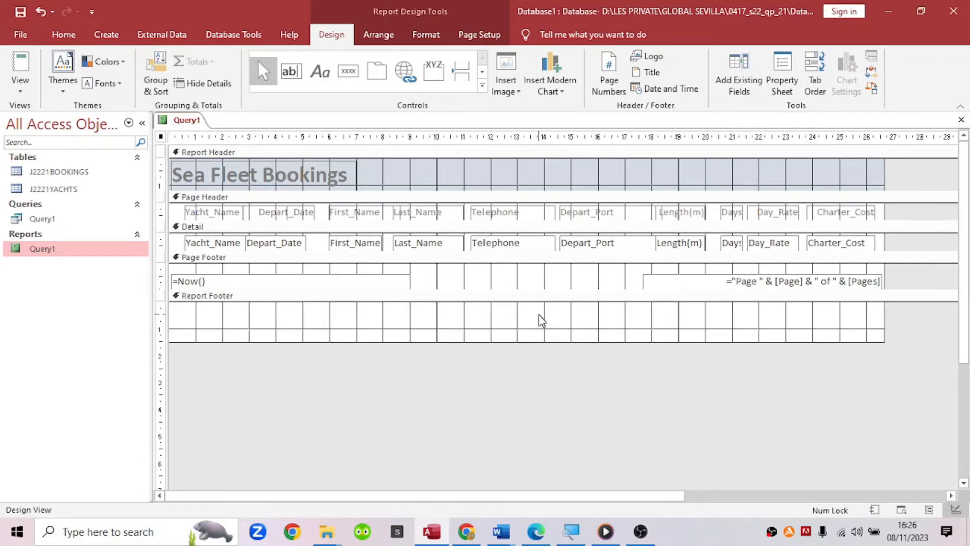
{"action": "left_click", "coordinate": [540, 320]}
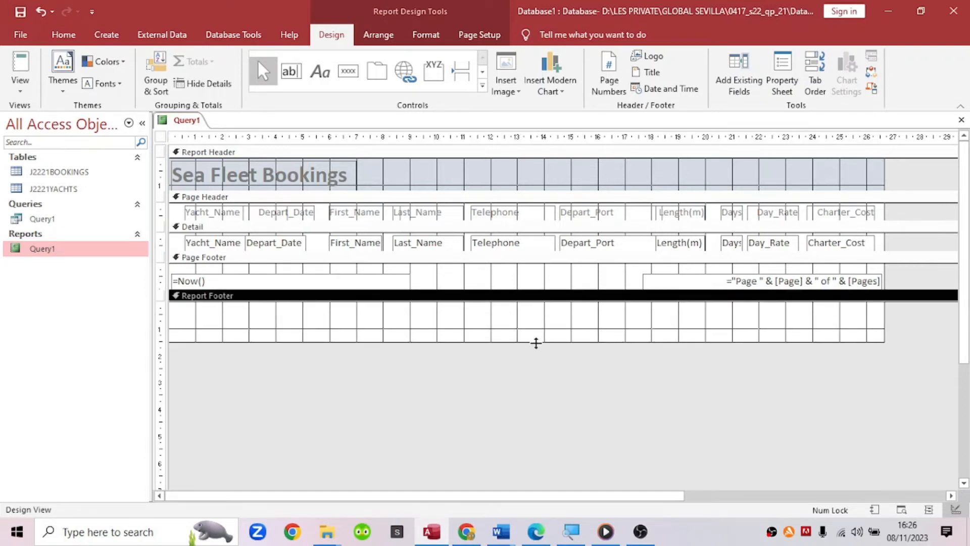
Step: Add a Count Records total for the Depart_Port field to the report footer
{"action": "left_click", "coordinate": [601, 244]}
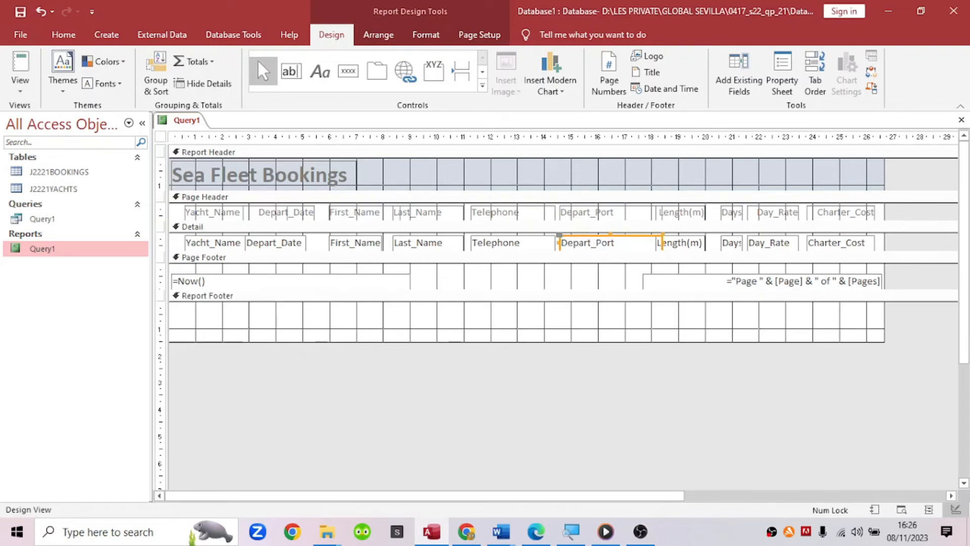
{"action": "right_click", "coordinate": [587, 244]}
{"action": "mouse_move", "coordinate": [608, 256]}
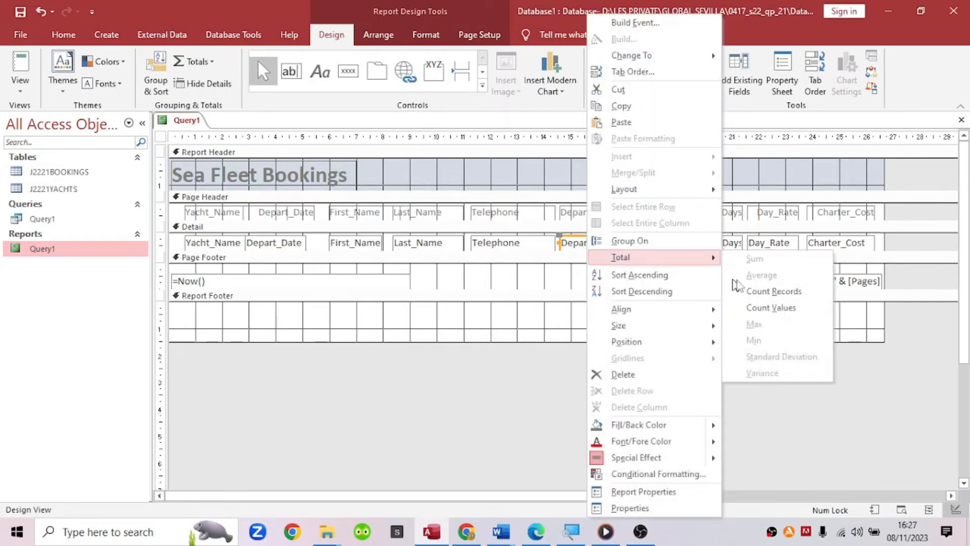
{"action": "left_click", "coordinate": [769, 292]}
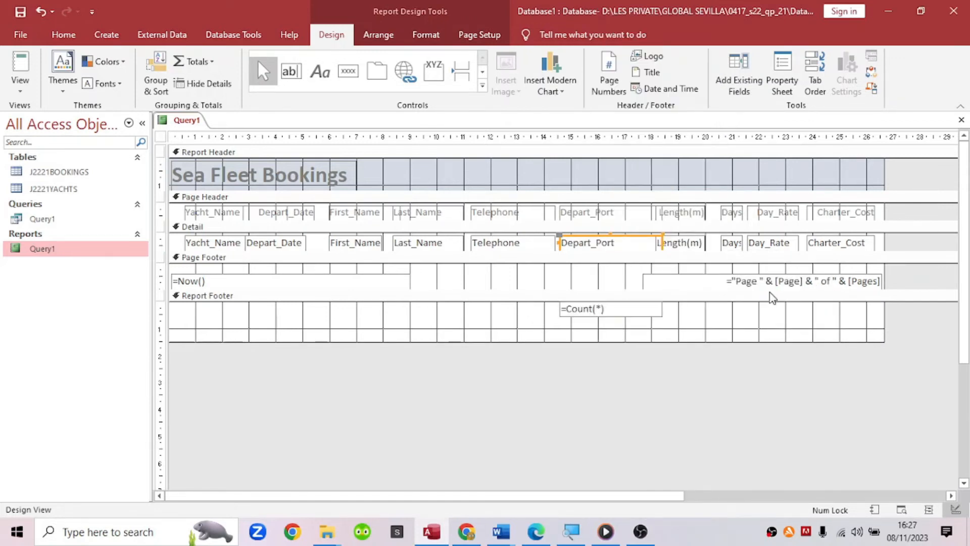
Step: Move the report footer's =Count(*) box left so it starts at about the 12 cm ruler mark
{"action": "left_click", "coordinate": [587, 310]}
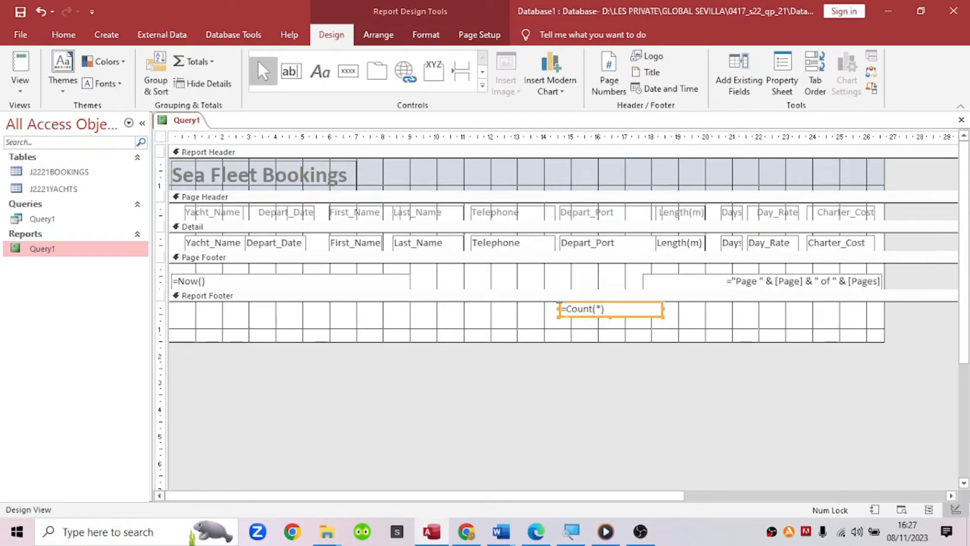
{"action": "left_click", "coordinate": [596, 335]}
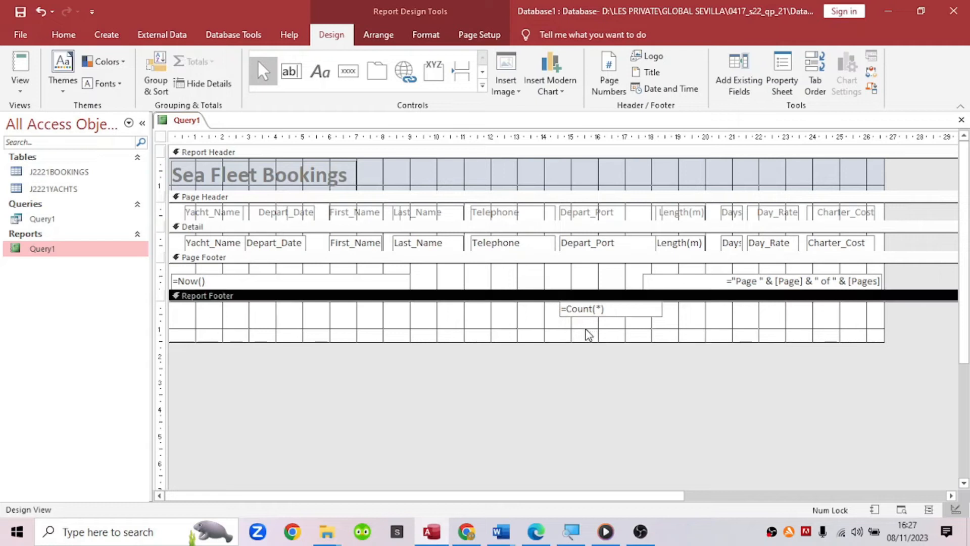
{"action": "left_click", "coordinate": [609, 310]}
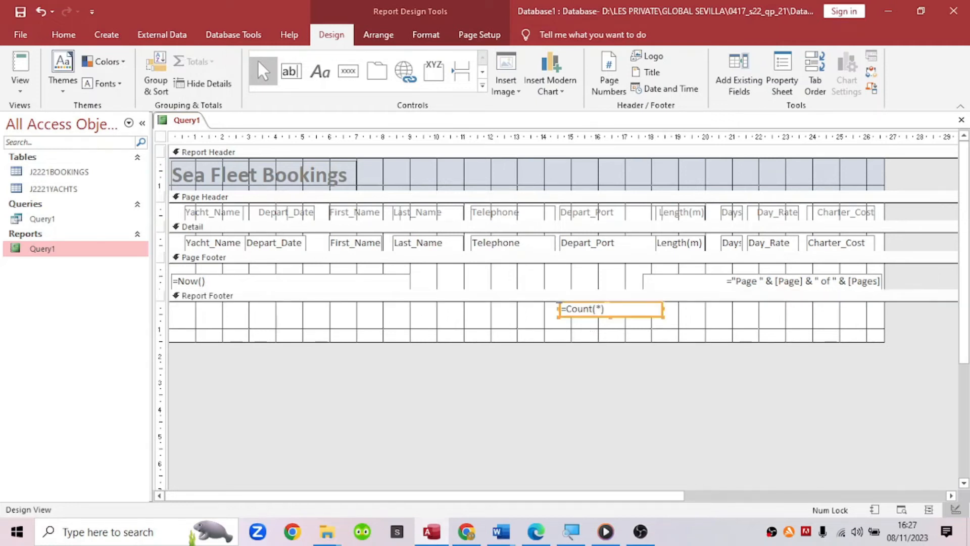
{"action": "left_click_drag", "start_coordinate": [559, 307], "coordinate": [510, 308]}
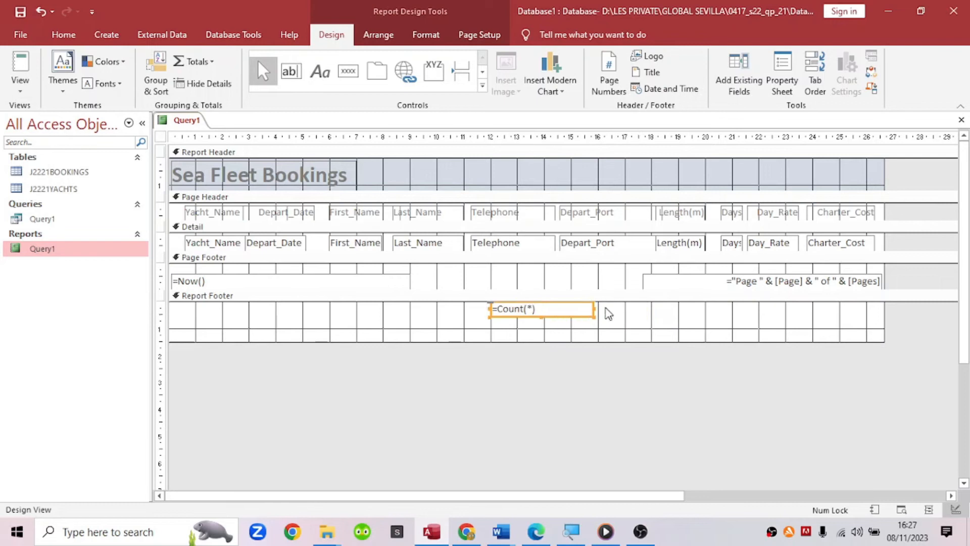
Step: Show the report in Report View and check the record count placed after the last record
{"action": "right_click", "coordinate": [170, 121]}
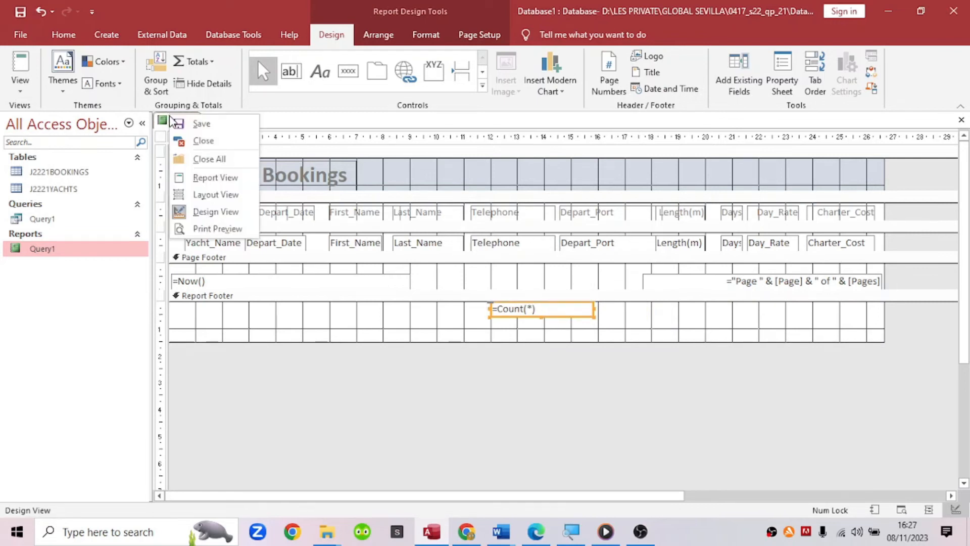
{"action": "left_click", "coordinate": [207, 174]}
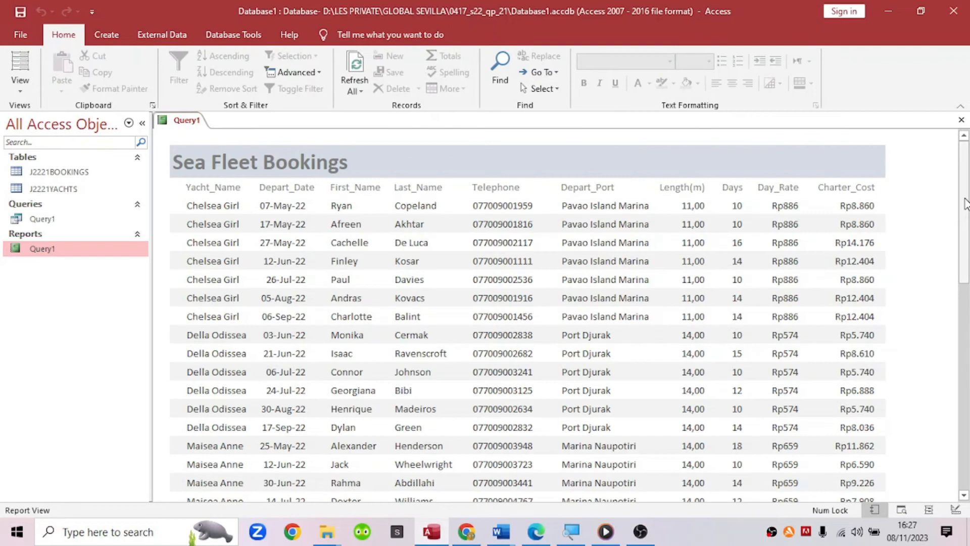
{"action": "left_click_drag", "start_coordinate": [965, 212], "coordinate": [967, 470]}
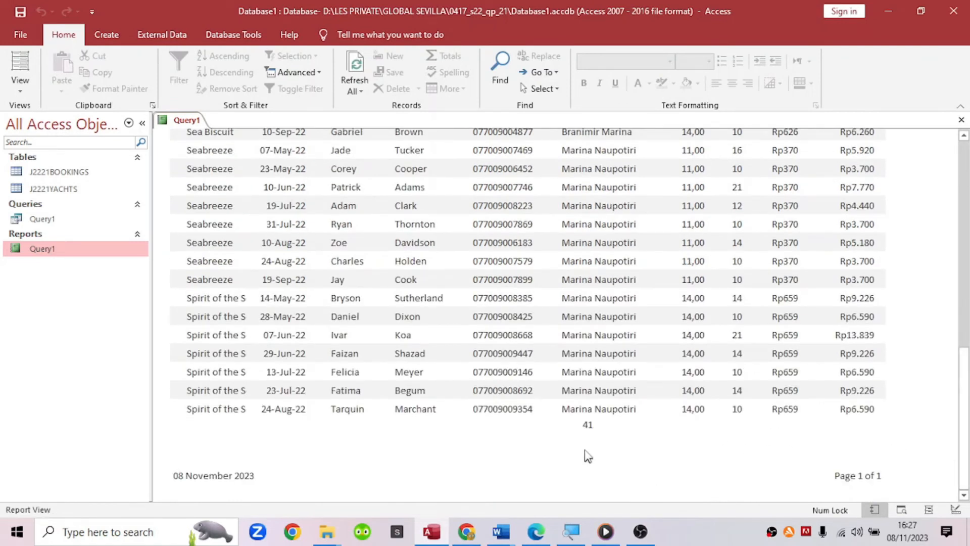
{"action": "left_click", "coordinate": [579, 431]}
Step: Reopen the report in Design View and nudge the =Count(*) box slightly down within the report footer
{"action": "right_click", "coordinate": [173, 124]}
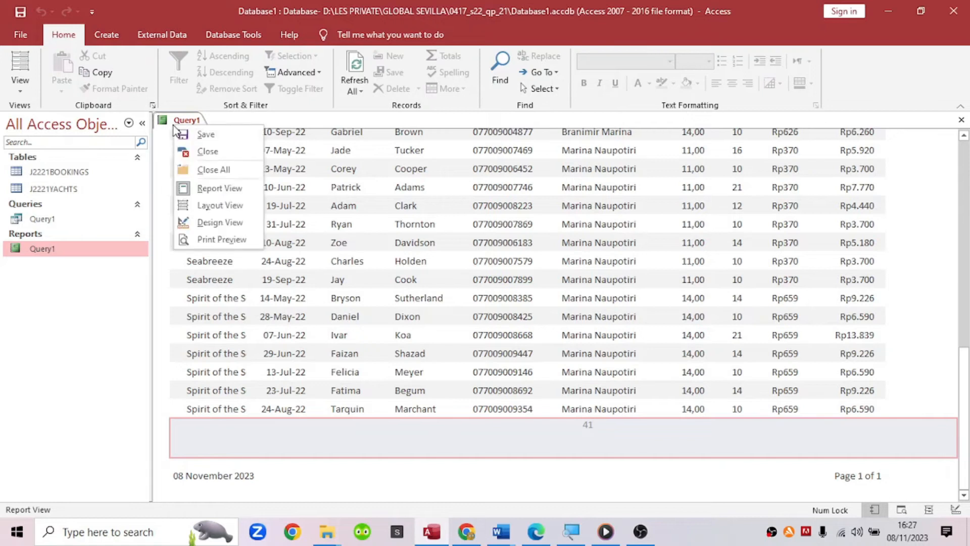
{"action": "left_click", "coordinate": [211, 224]}
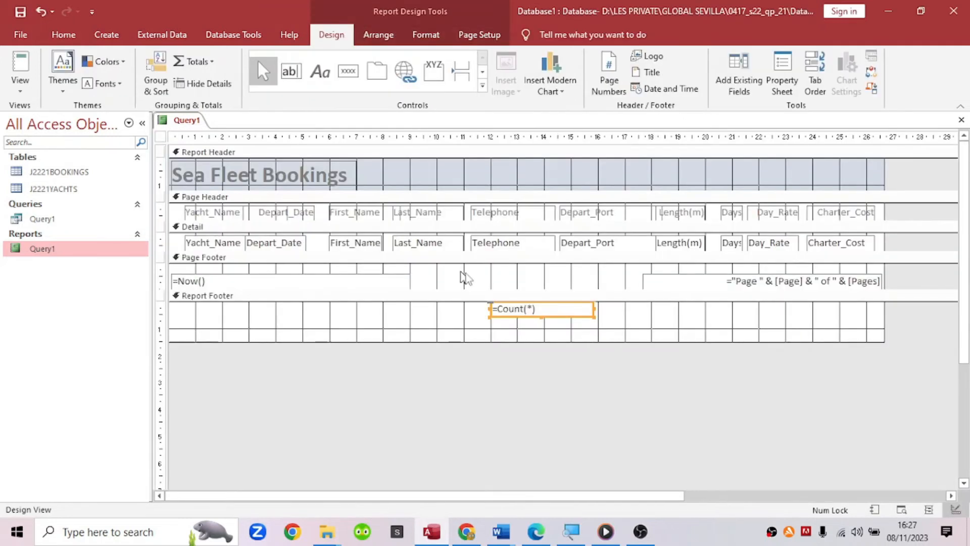
{"action": "left_click", "coordinate": [550, 317]}
{"action": "key", "text": "Down"}
{"action": "key", "text": "Down"}
{"action": "key", "text": "Down"}
{"action": "key", "text": "Down"}
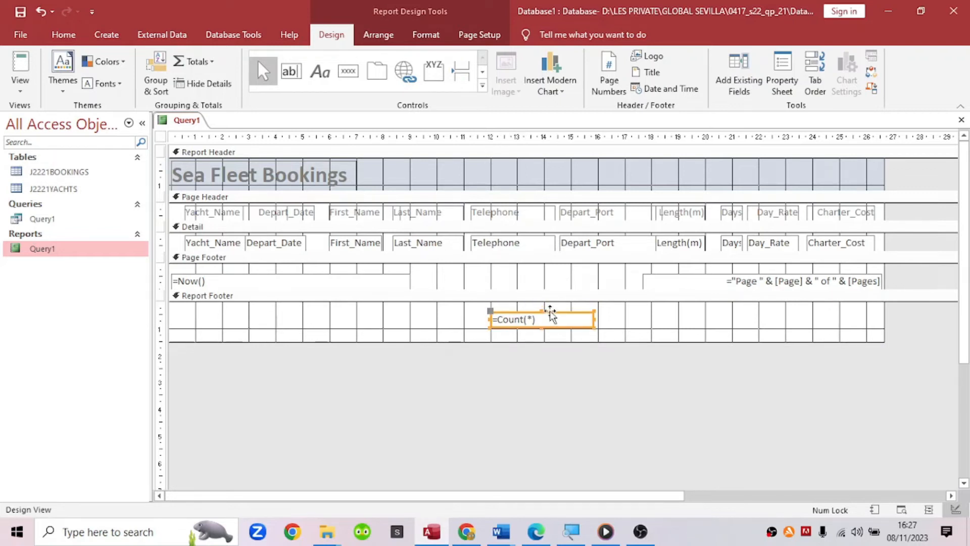
Step: In the exam paper PDF, number the label requirement 10 and underline "label", "Total bookings" and "this value" in red
{"action": "left_click", "coordinate": [538, 536]}
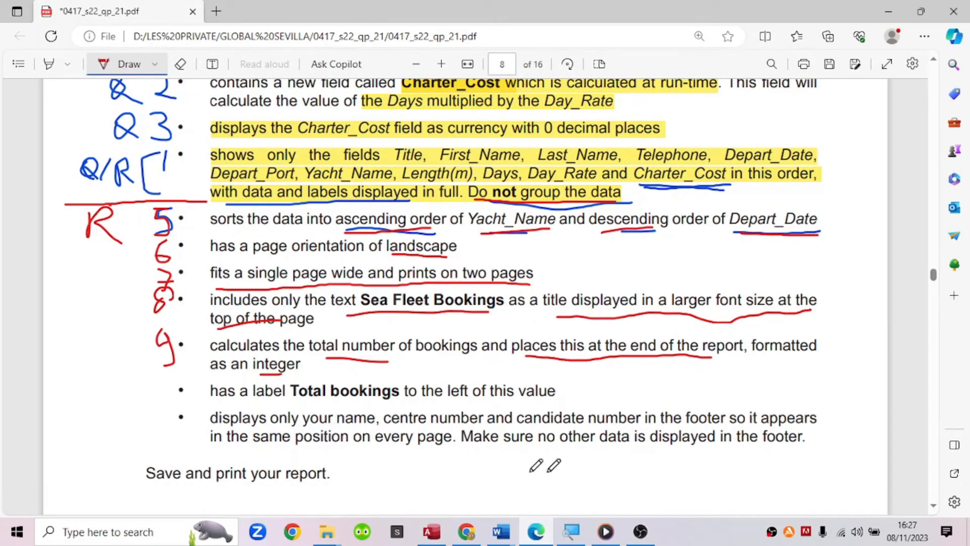
{"action": "mouse_move", "coordinate": [158, 377]}
{"action": "left_mouse_down"}
{"action": "mouse_move", "coordinate": [157, 390]}
{"action": "mouse_move", "coordinate": [170, 379]}
{"action": "left_mouse_up"}
{"action": "left_click_drag", "start_coordinate": [261, 403], "coordinate": [370, 406]}
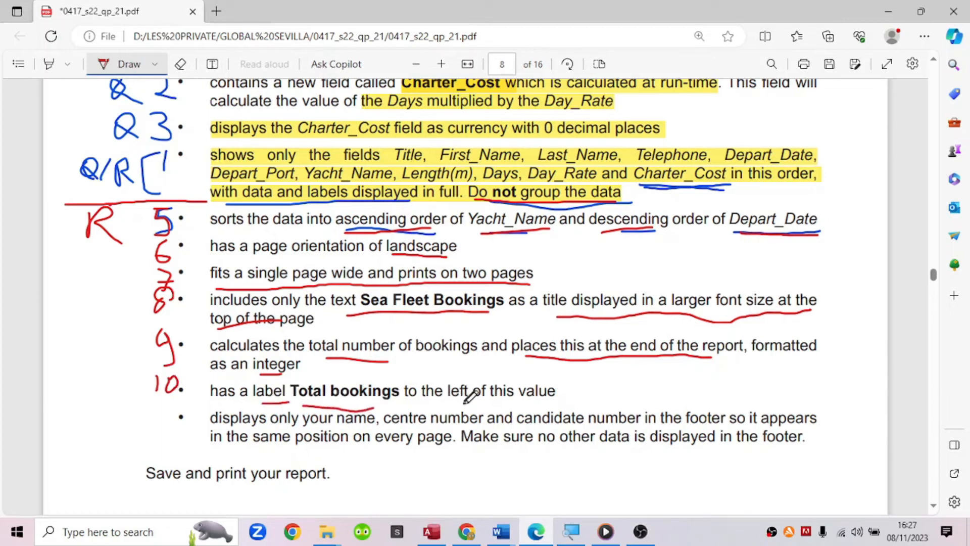
{"action": "left_click_drag", "start_coordinate": [485, 402], "coordinate": [548, 406]}
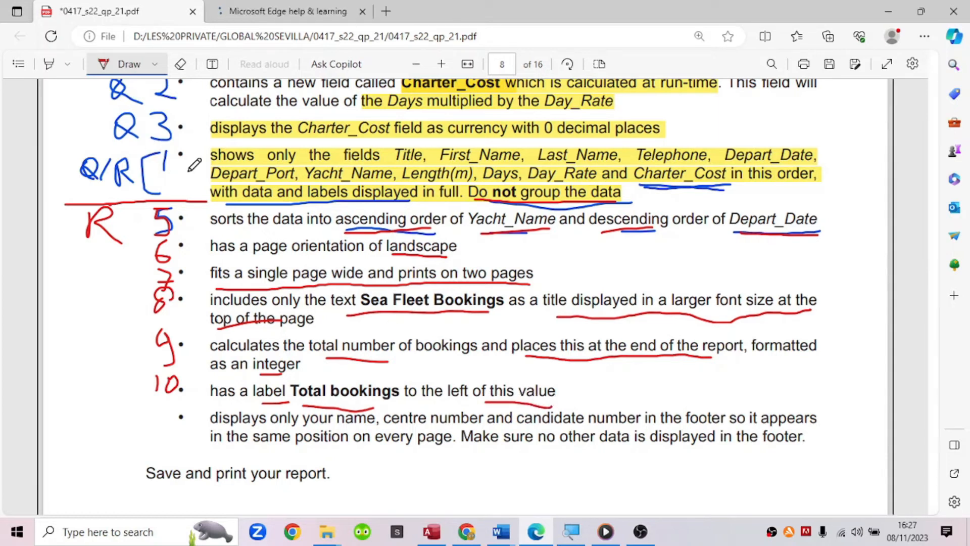
{"action": "key", "text": "Escape"}
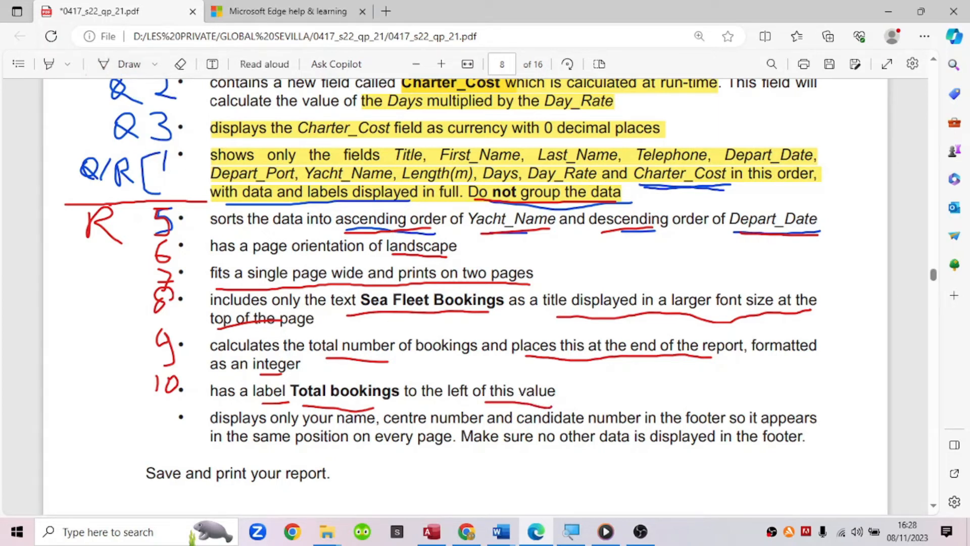
Step: Copy the text "Total bookings" from the exam paper's label requirement
{"action": "left_click_drag", "start_coordinate": [289, 391], "coordinate": [399, 392]}
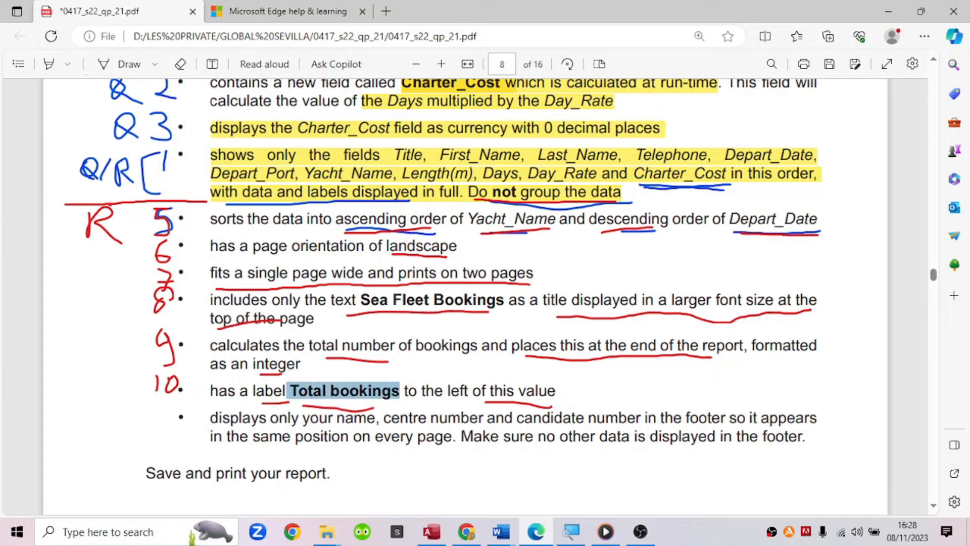
{"action": "right_click", "coordinate": [386, 393]}
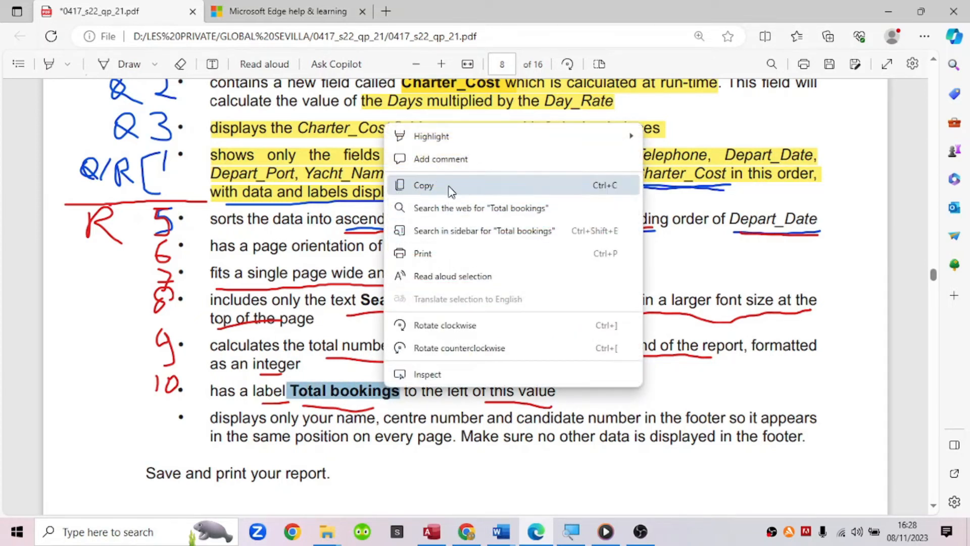
{"action": "left_click", "coordinate": [423, 185]}
Step: Back in Access, add a label with the copied text "Total bookings" to the report footer, left of the =Count(*) box
{"action": "left_click", "coordinate": [431, 531]}
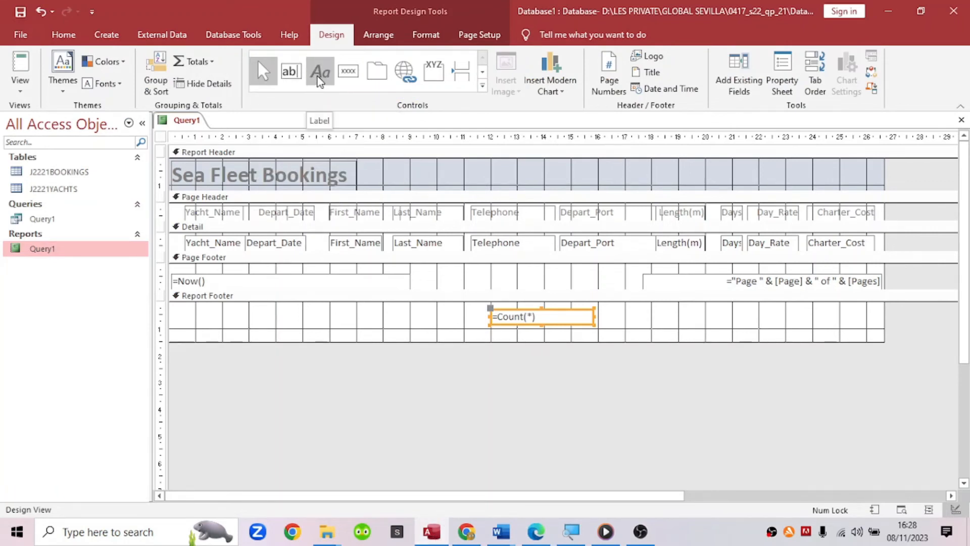
{"action": "left_click", "coordinate": [320, 79]}
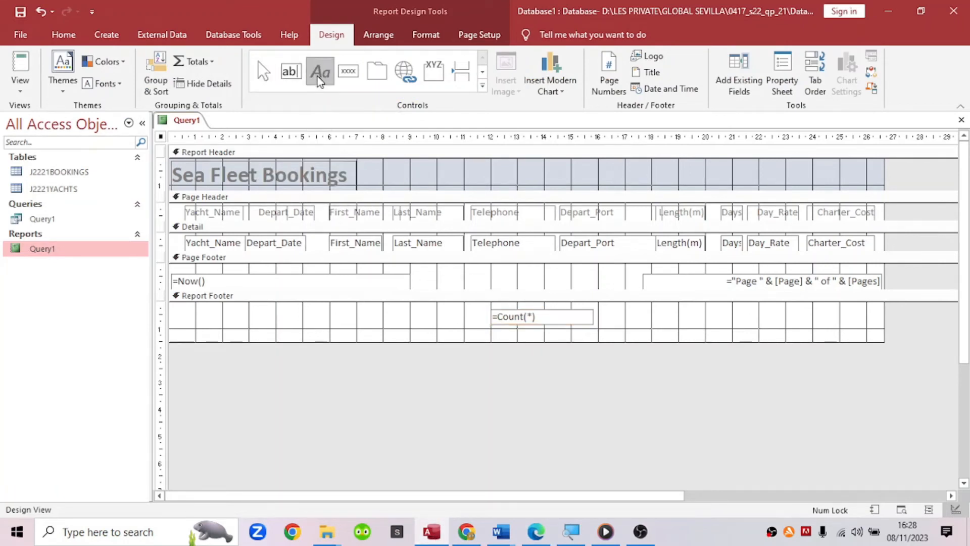
{"action": "left_click", "coordinate": [421, 315]}
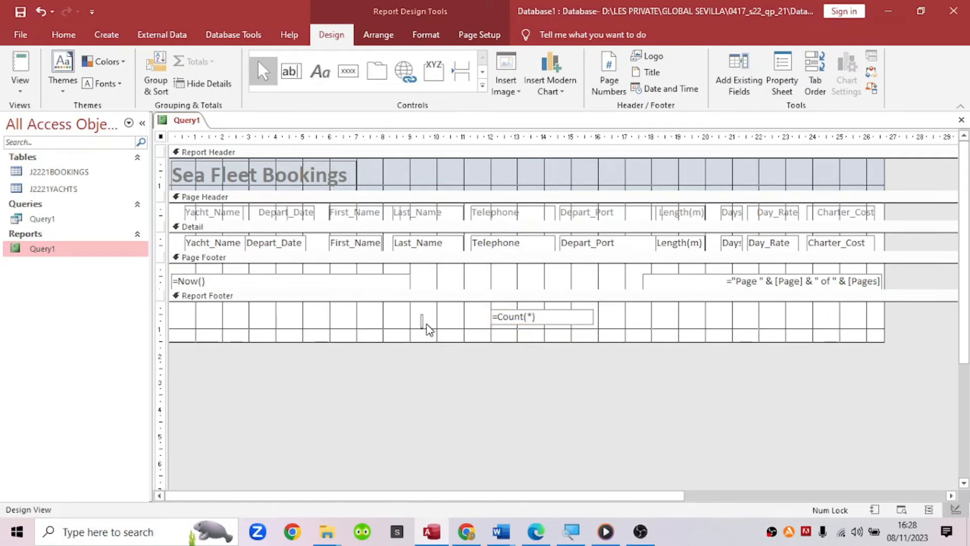
{"action": "left_click", "coordinate": [544, 537]}
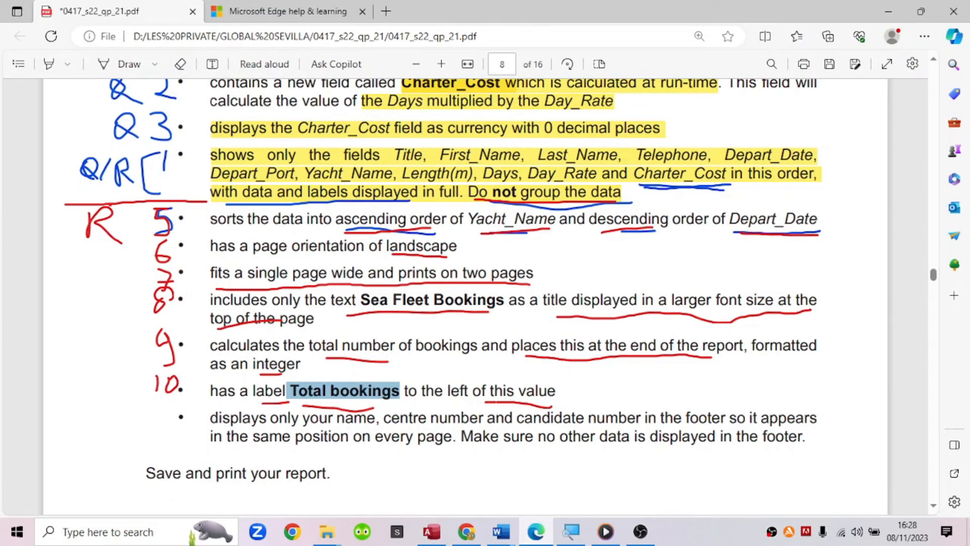
{"action": "left_click", "coordinate": [432, 531]}
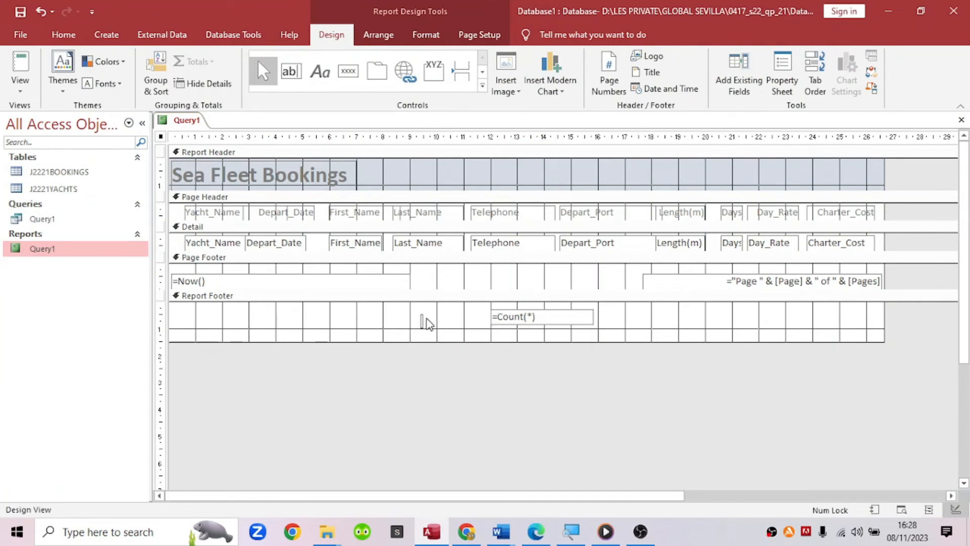
{"action": "key", "text": "ctrl+v"}
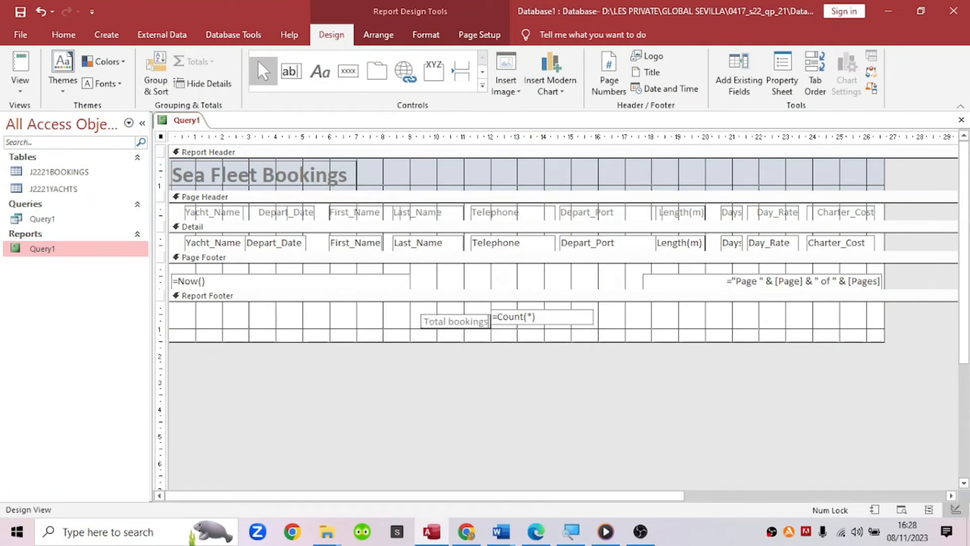
Step: Line up the Total bookings label with the =Count(*) box and widen it leftward to about the 8.6 cm ruler mark
{"action": "left_click", "coordinate": [443, 322]}
{"action": "key", "text": "Up"}
{"action": "key", "text": "Up"}
{"action": "key", "text": "Left"}
{"action": "key", "text": "Left"}
{"action": "key", "text": "Down"}
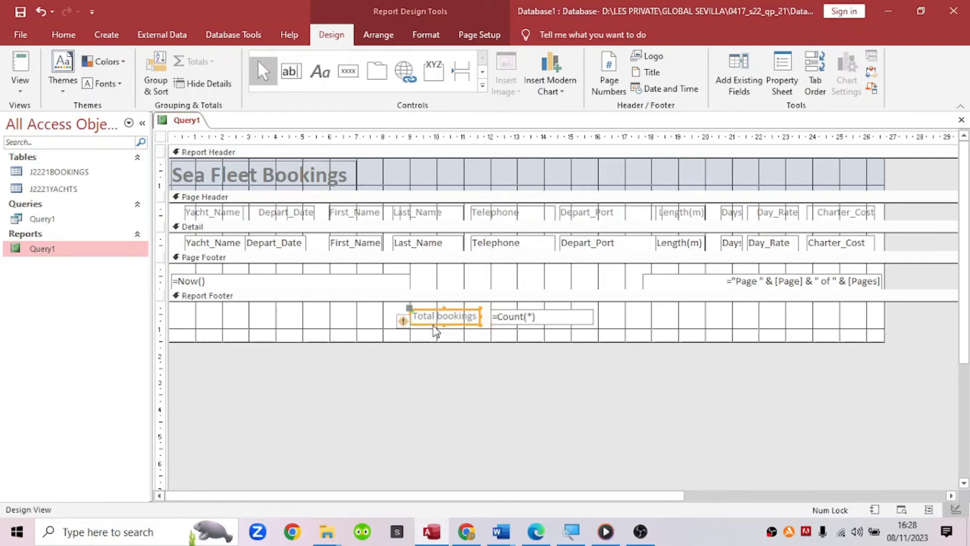
{"action": "key", "text": "Up"}
{"action": "key", "text": "Right"}
{"action": "key", "text": "Left"}
{"action": "key", "text": "Down"}
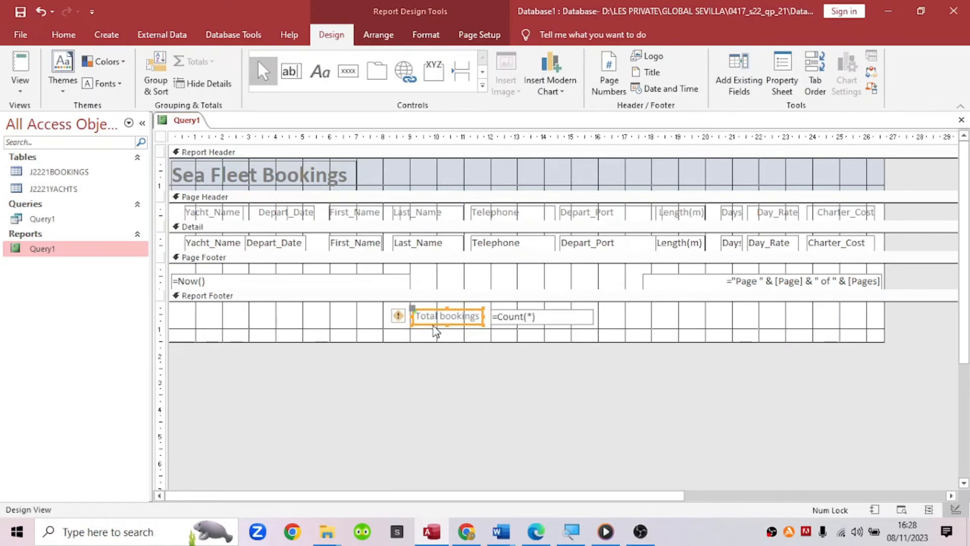
{"action": "left_click_drag", "start_coordinate": [411, 315], "coordinate": [399, 321]}
{"action": "left_click", "coordinate": [482, 365]}
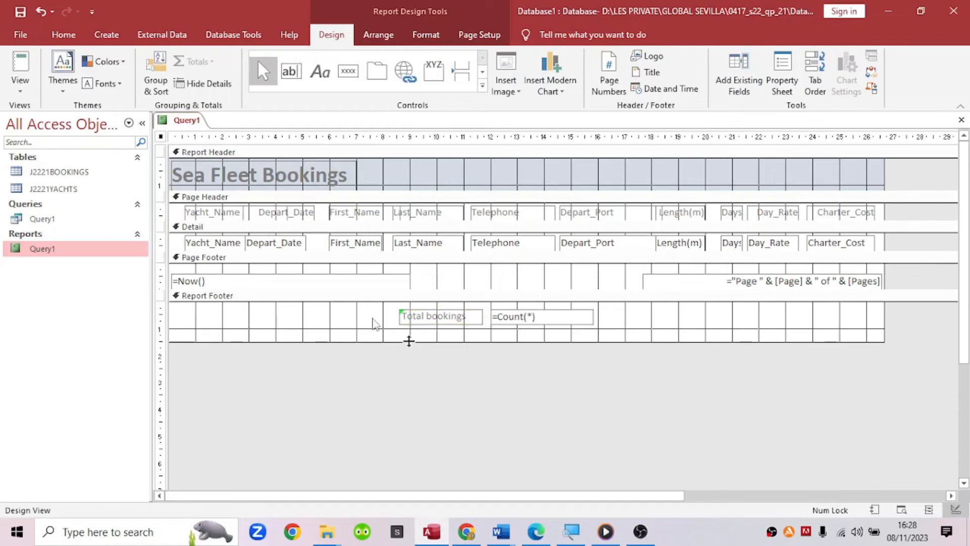
Step: Show the report in Report View and check the Total bookings label beside the count after the last record
{"action": "right_click", "coordinate": [183, 121]}
{"action": "left_click", "coordinate": [228, 180]}
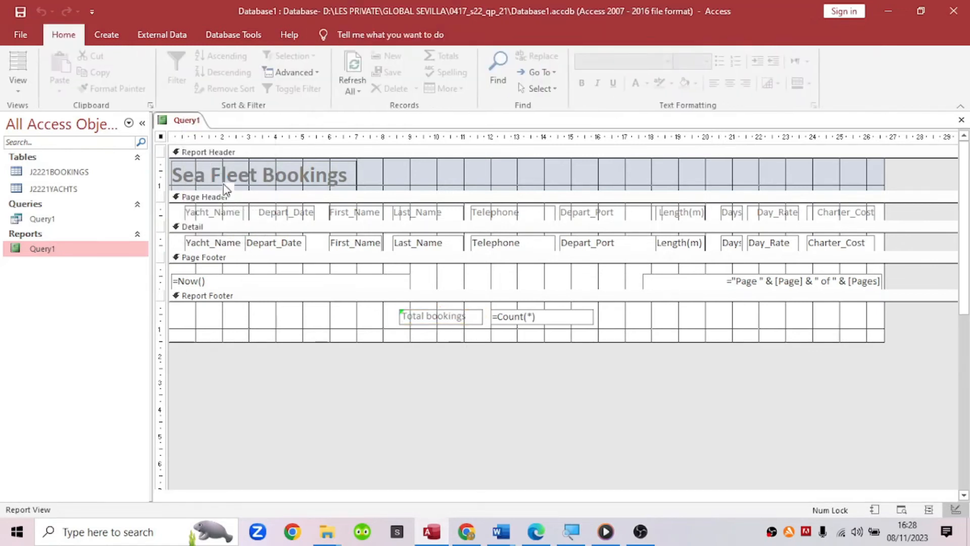
{"action": "scroll", "coordinate": [840, 302], "scroll_direction": "down", "scroll_amount": 5}
{"action": "scroll", "coordinate": [853, 297], "scroll_direction": "down", "scroll_amount": 2}
{"action": "left_click_drag", "start_coordinate": [963, 290], "coordinate": [960, 478]}
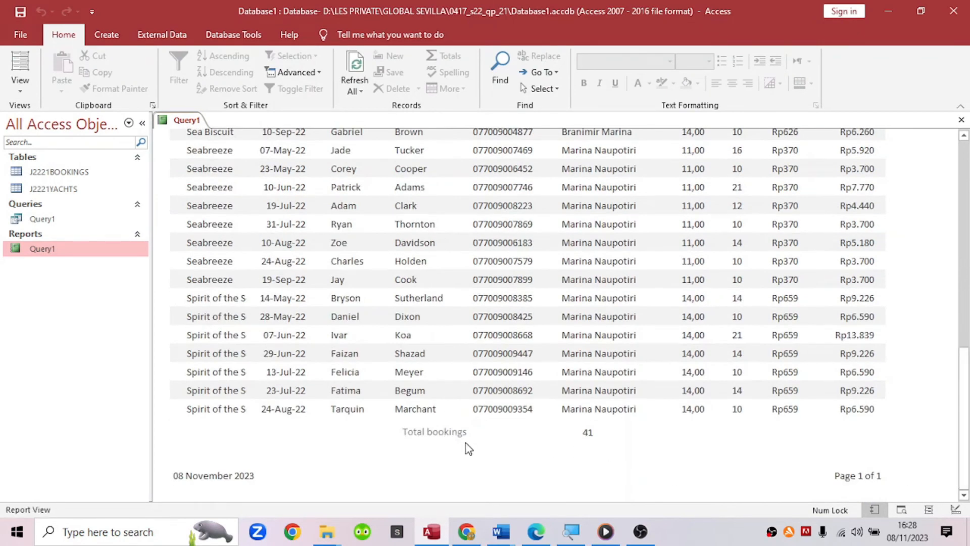
Step: Return to Design View and right-align the text of the Total bookings label
{"action": "right_click", "coordinate": [184, 123]}
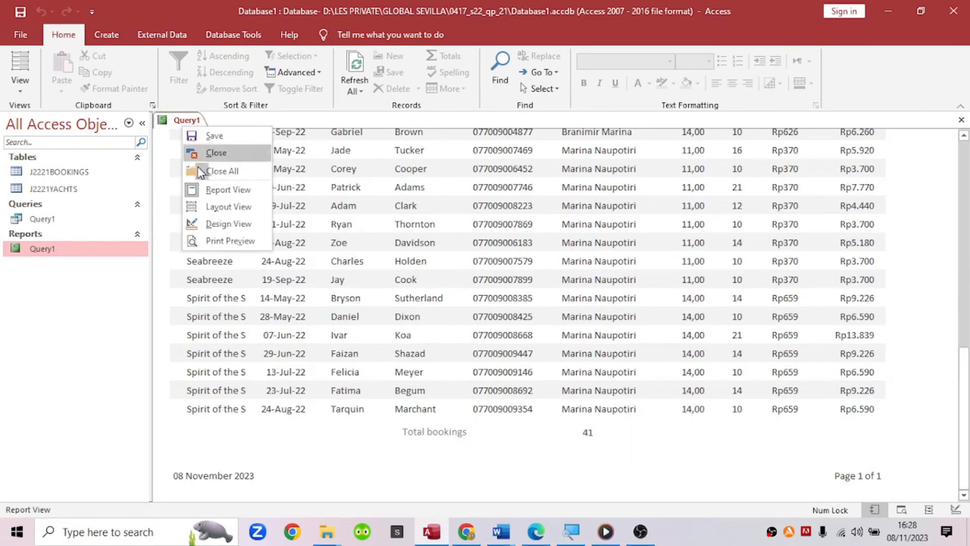
{"action": "left_click", "coordinate": [218, 224]}
{"action": "left_click", "coordinate": [525, 317]}
{"action": "left_click", "coordinate": [459, 320]}
{"action": "left_click", "coordinate": [495, 309]}
{"action": "left_click", "coordinate": [469, 318]}
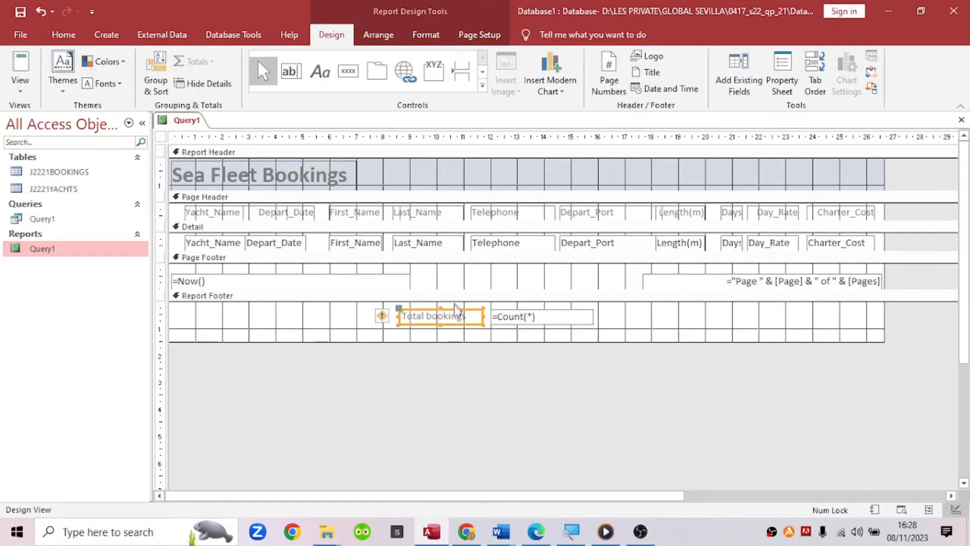
{"action": "left_click", "coordinate": [71, 38]}
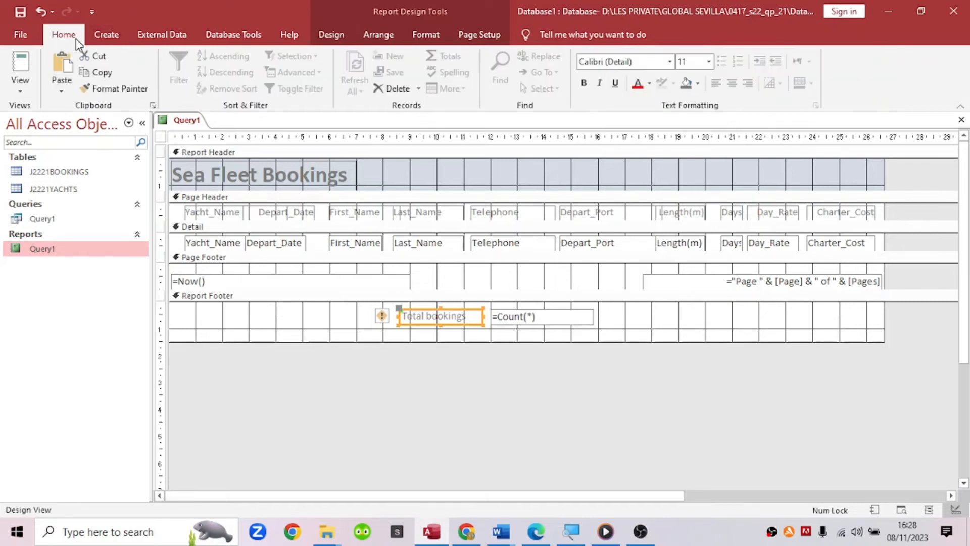
{"action": "left_click", "coordinate": [749, 84]}
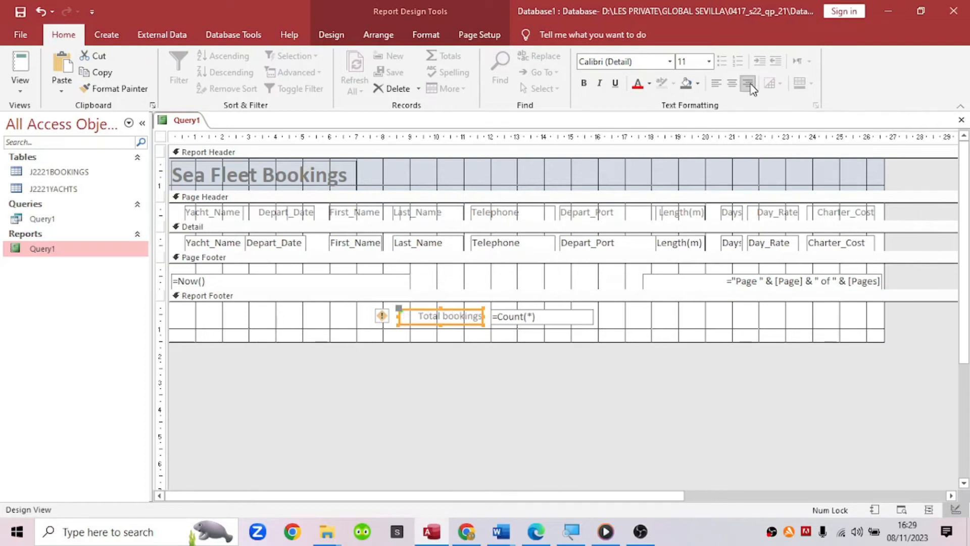
Step: Nudge the =Count(*) box left so it sits just beside the Total bookings label without overlapping it
{"action": "left_click", "coordinate": [510, 316]}
{"action": "key", "text": "Left"}
{"action": "key", "text": "Left"}
{"action": "key", "text": "Left"}
{"action": "key", "text": "Left"}
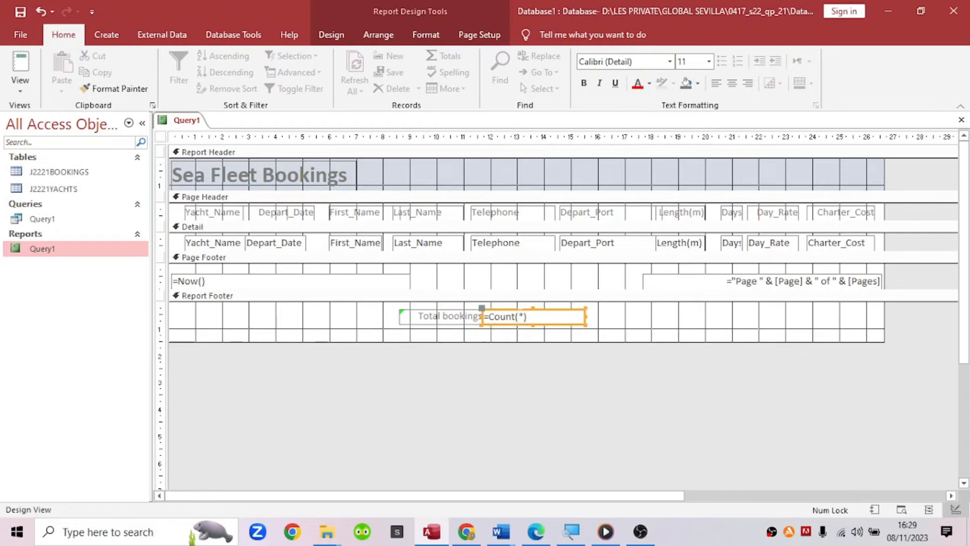
{"action": "key", "text": "Right"}
{"action": "key", "text": "Right"}
{"action": "key", "text": "Right"}
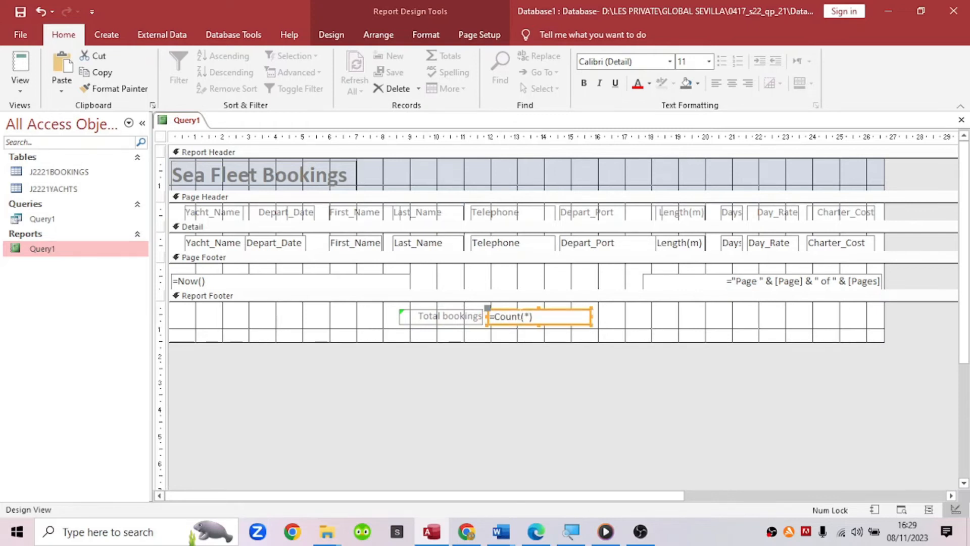
{"action": "left_click", "coordinate": [437, 317]}
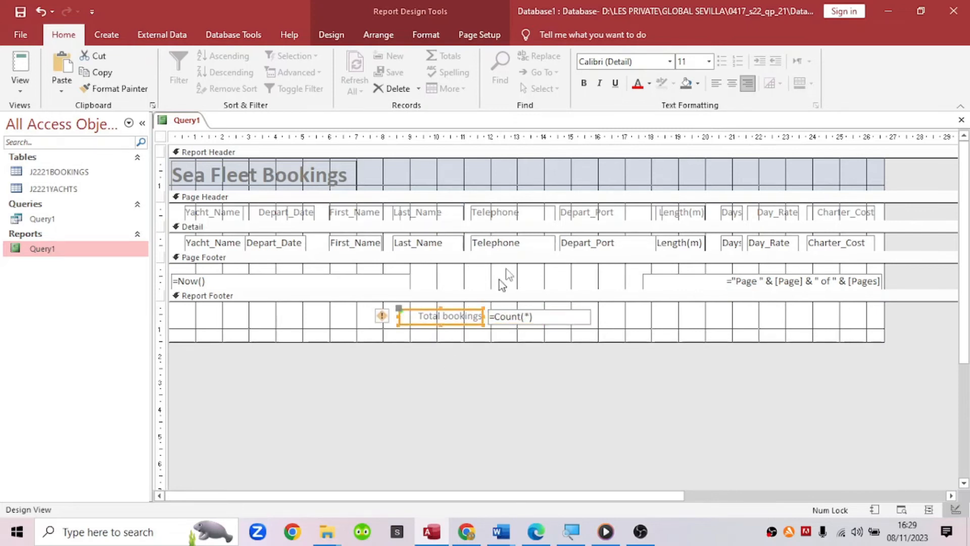
Step: Show the report's end in Report View and check the spacing between the Total bookings label and the count
{"action": "right_click", "coordinate": [175, 124]}
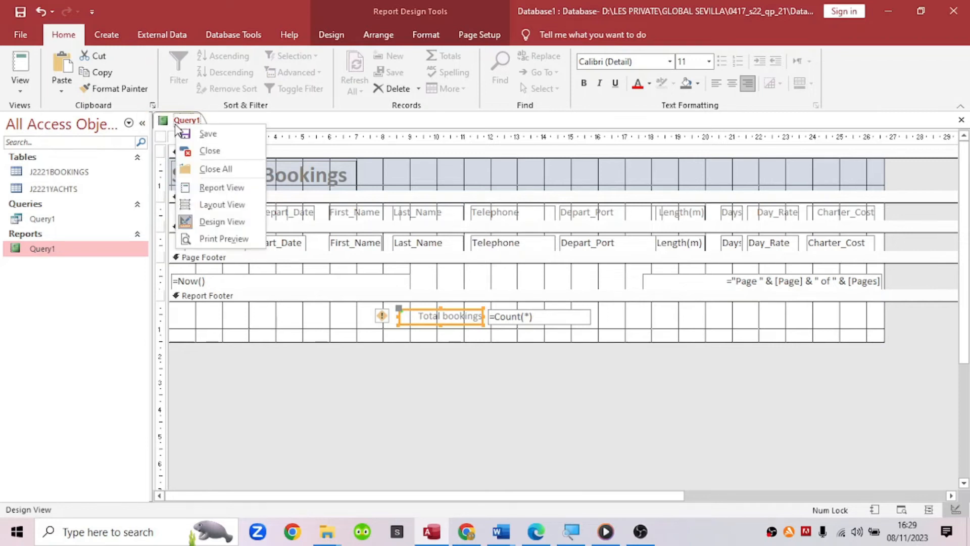
{"action": "left_click", "coordinate": [221, 188]}
{"action": "left_click_drag", "start_coordinate": [968, 208], "coordinate": [968, 496]}
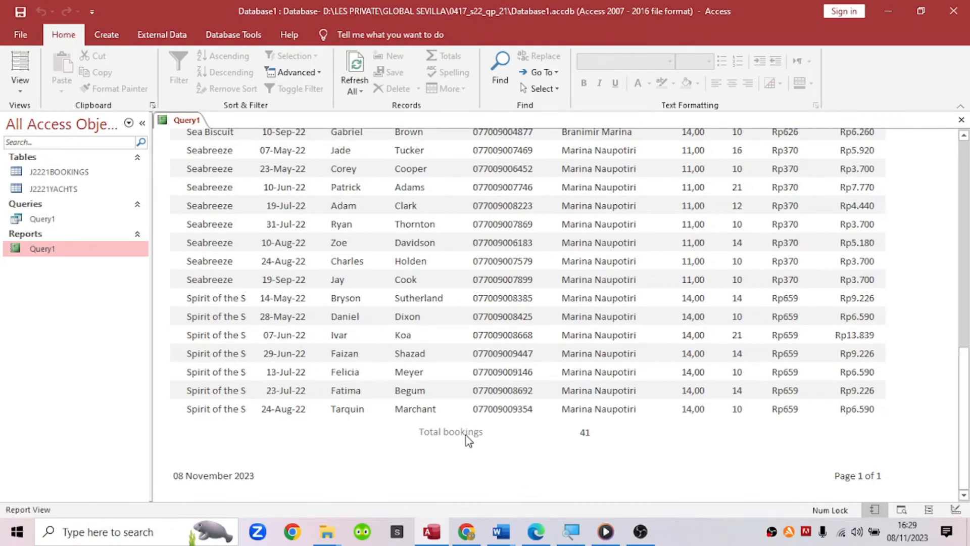
{"action": "left_click", "coordinate": [463, 437]}
Step: In Layout View, move the Total bookings label right toward the count value and level it with that value
{"action": "right_click", "coordinate": [195, 128]}
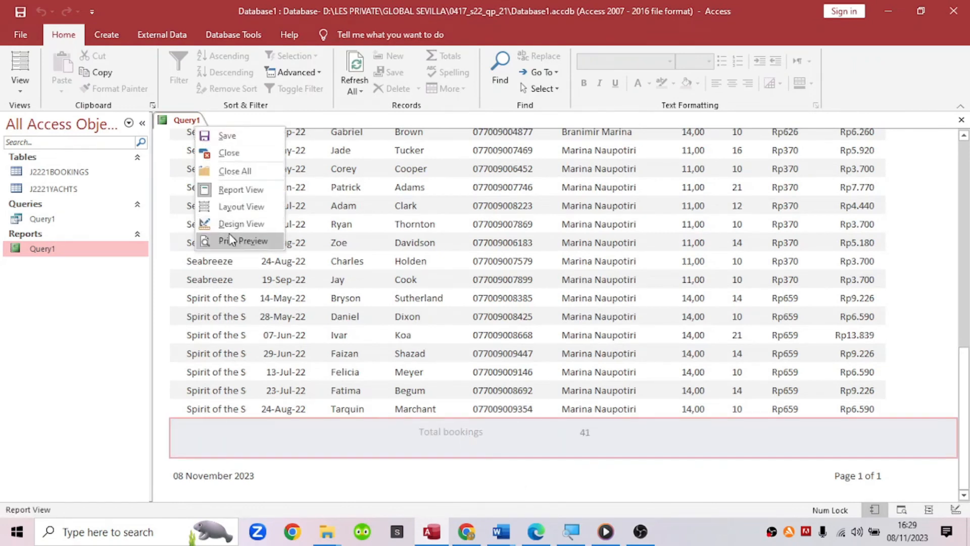
{"action": "left_click", "coordinate": [238, 206]}
{"action": "left_click", "coordinate": [461, 433]}
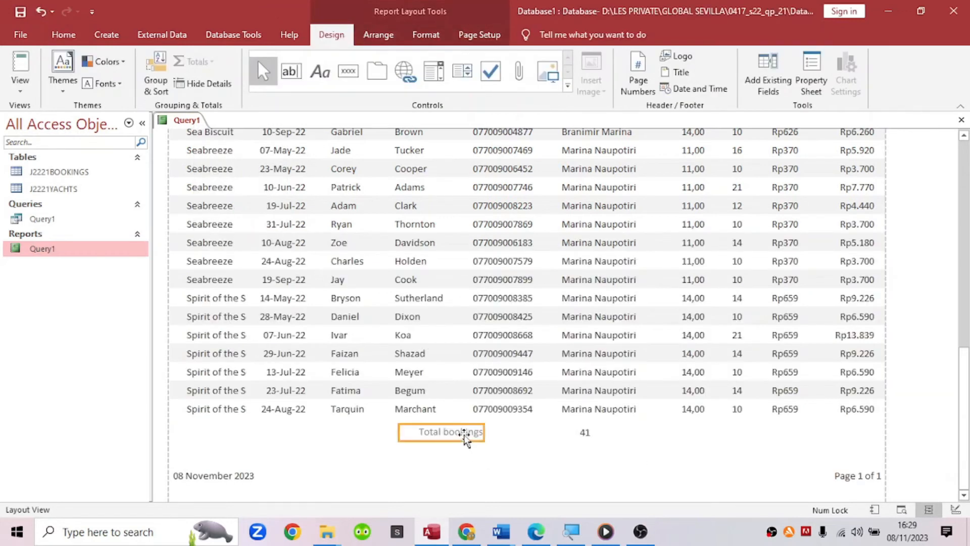
{"action": "left_click_drag", "start_coordinate": [518, 434], "coordinate": [535, 438]}
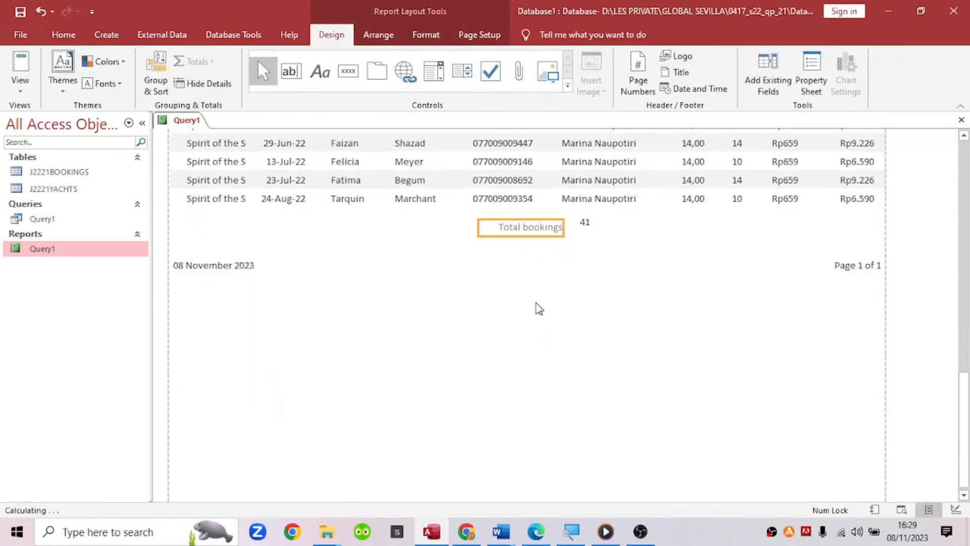
{"action": "key", "text": "Up"}
{"action": "key", "text": "Up"}
{"action": "key", "text": "Left"}
{"action": "key", "text": "Left"}
{"action": "key", "text": "Left"}
{"action": "key", "text": "Left"}
{"action": "key", "text": "Left"}
Step: Narrow the count box to fit its value and place it immediately right of the Total bookings label
{"action": "left_click", "coordinate": [591, 230]}
{"action": "left_click", "coordinate": [586, 222]}
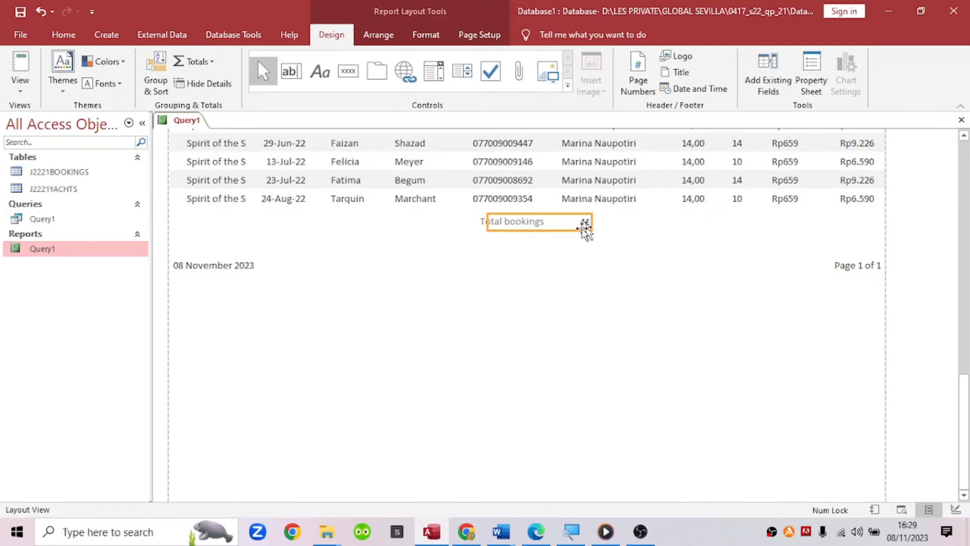
{"action": "left_click_drag", "start_coordinate": [488, 223], "coordinate": [562, 223]}
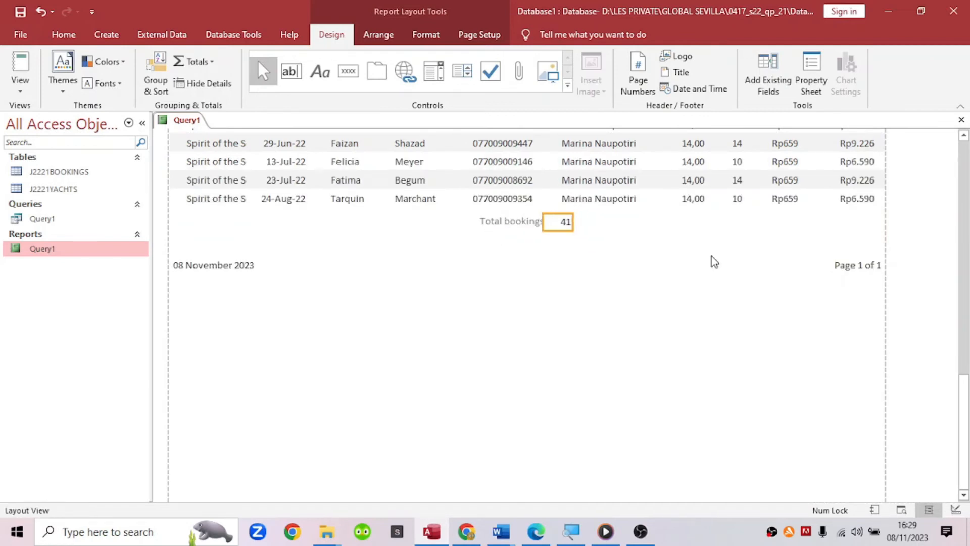
{"action": "left_click", "coordinate": [690, 289]}
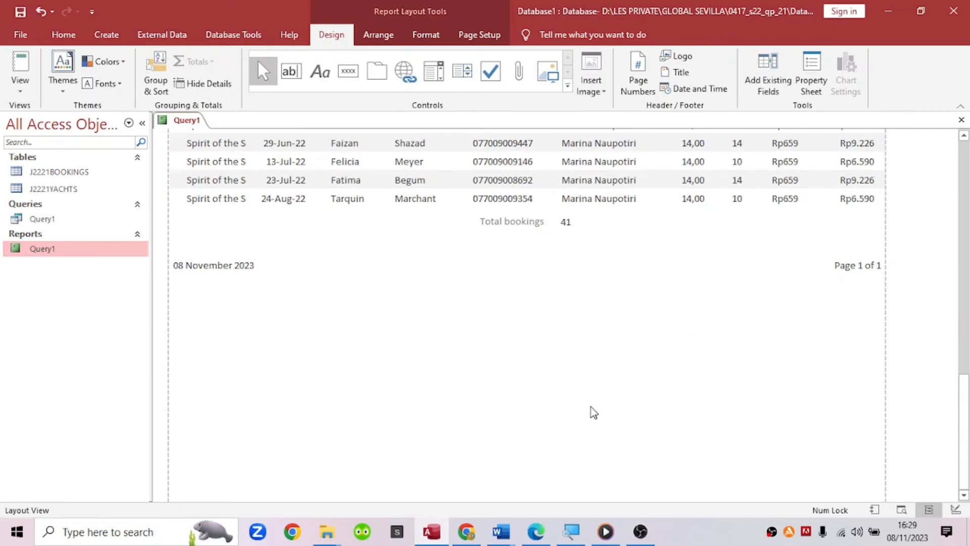
Step: In the exam paper PDF in Edge, number the footer requirement 11 and underline its name, centre number, candidate number and footer wording in red
{"action": "scroll", "coordinate": [594, 412], "scroll_direction": "up", "scroll_amount": 3}
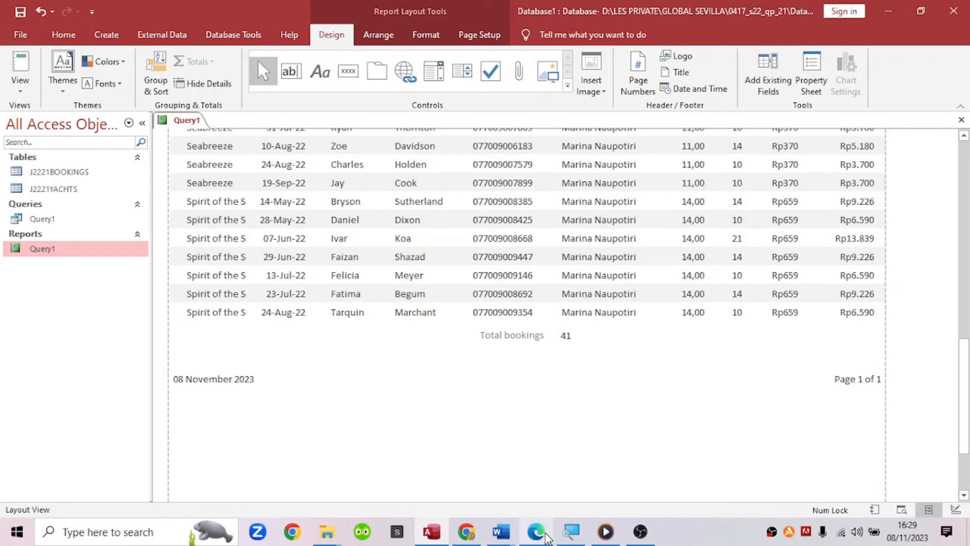
{"action": "left_click", "coordinate": [545, 533]}
{"action": "scroll", "coordinate": [544, 372], "scroll_direction": "down", "scroll_amount": 3}
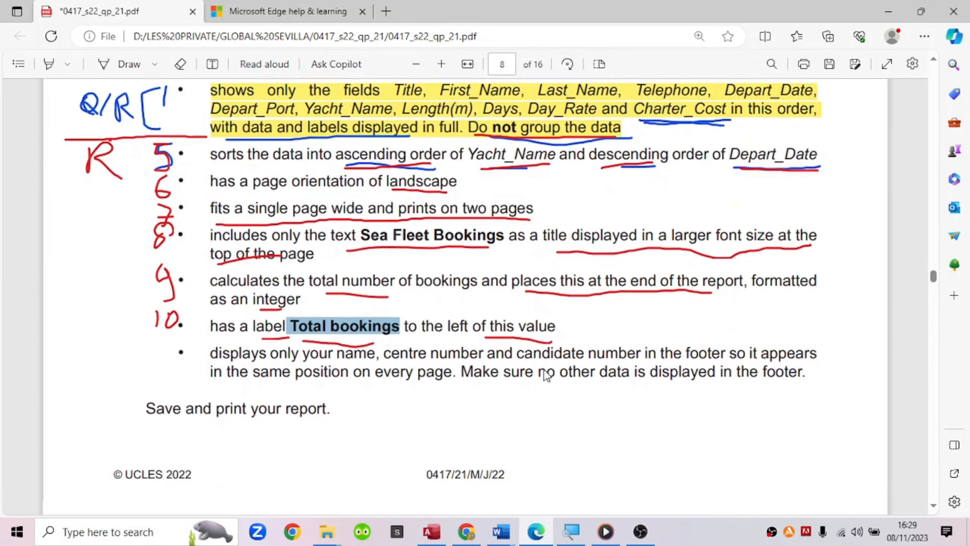
{"action": "scroll", "coordinate": [544, 372], "scroll_direction": "up", "scroll_amount": 3}
{"action": "left_click", "coordinate": [126, 64]}
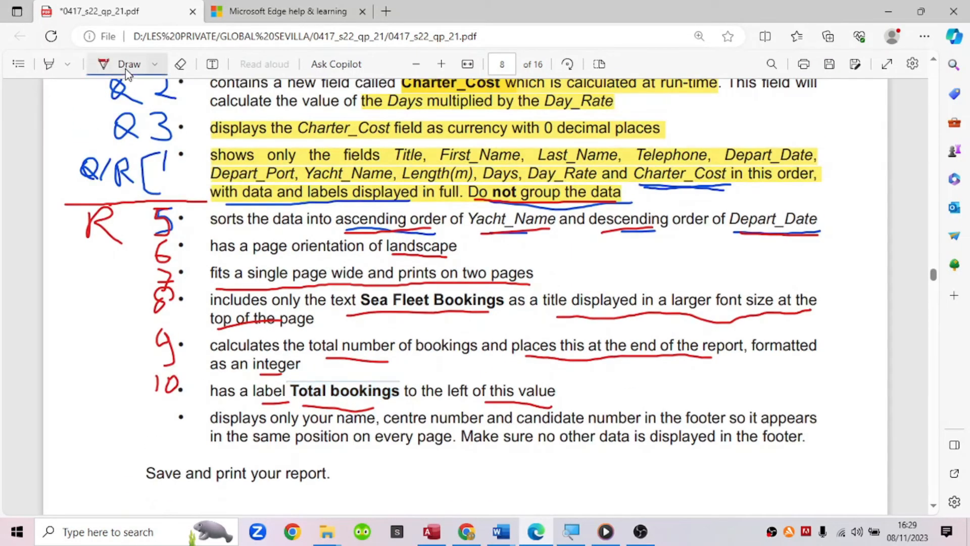
{"action": "left_click_drag", "start_coordinate": [167, 408], "coordinate": [165, 431]}
{"action": "left_click_drag", "start_coordinate": [346, 426], "coordinate": [359, 425]}
{"action": "left_click_drag", "start_coordinate": [469, 428], "coordinate": [483, 430]}
{"action": "left_click_drag", "start_coordinate": [385, 427], "coordinate": [424, 427]}
{"action": "left_click_drag", "start_coordinate": [518, 428], "coordinate": [582, 427]}
{"action": "left_click_drag", "start_coordinate": [688, 428], "coordinate": [720, 427]}
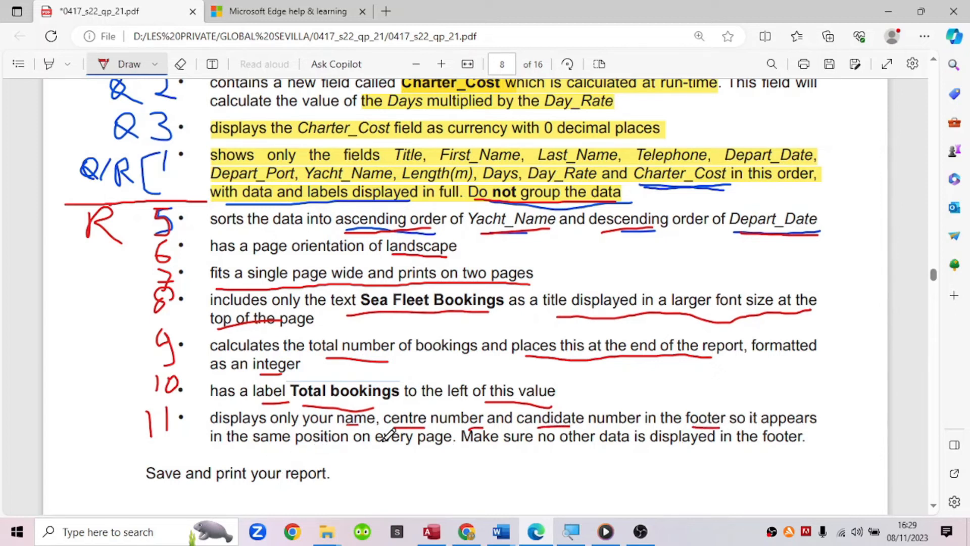
Step: Underline "every page" and "displayed in the footer" in the footer requirement, and underline "integer" again in the total bookings requirement
{"action": "left_click_drag", "start_coordinate": [374, 447], "coordinate": [437, 449]}
{"action": "left_click_drag", "start_coordinate": [677, 449], "coordinate": [807, 449]}
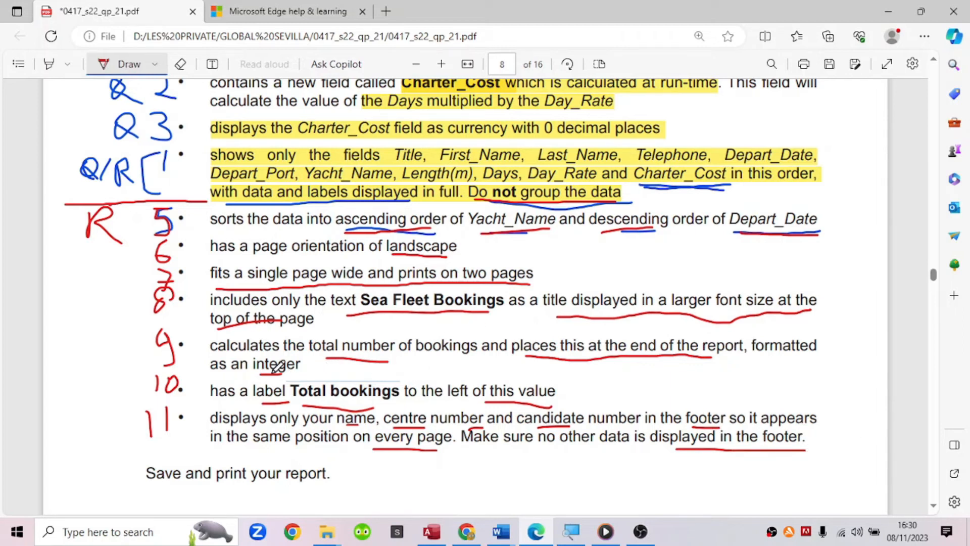
{"action": "left_click_drag", "start_coordinate": [257, 373], "coordinate": [284, 374]}
Step: Switch to Access, open the report in Design View and show the properties of the =Count(*) box
{"action": "left_click", "coordinate": [438, 532]}
{"action": "left_click", "coordinate": [569, 339]}
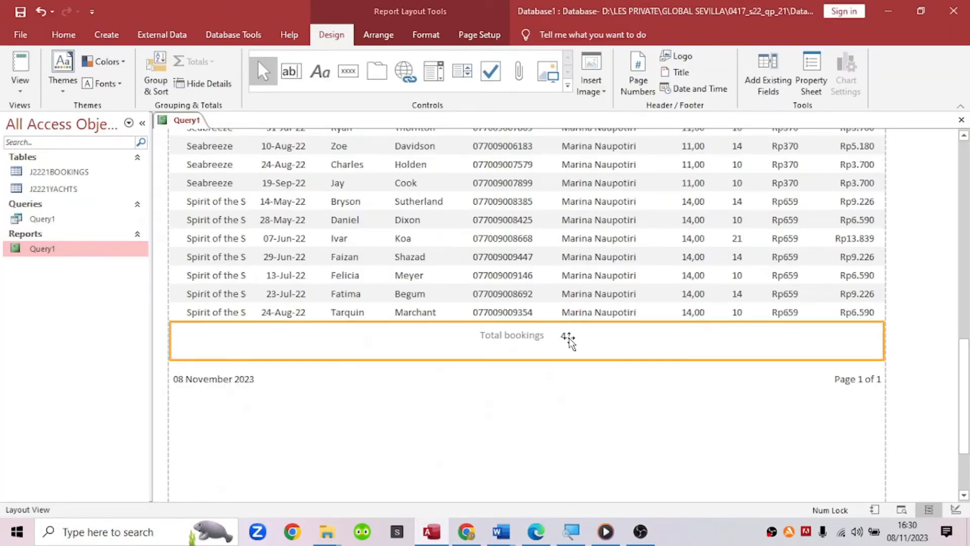
{"action": "right_click", "coordinate": [179, 126]}
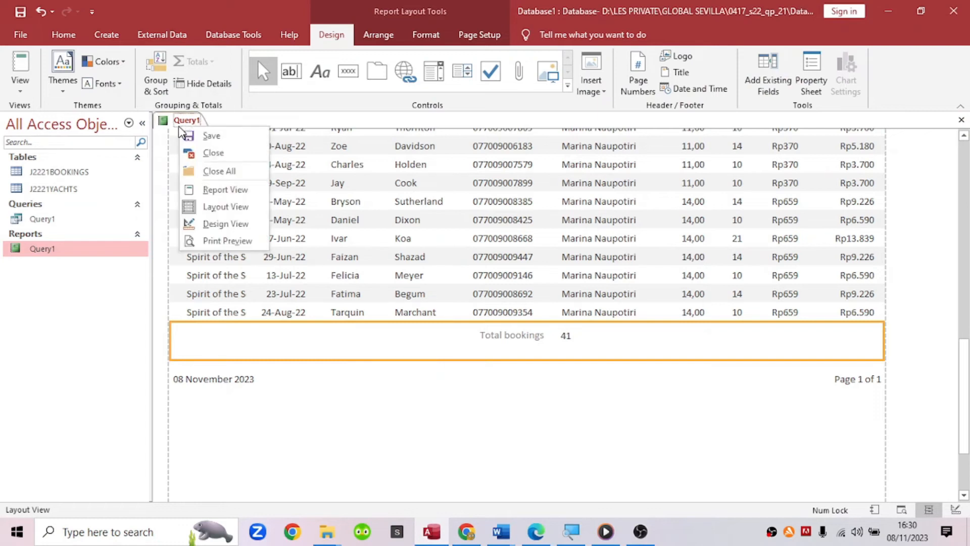
{"action": "left_click", "coordinate": [225, 224]}
{"action": "left_click", "coordinate": [566, 317]}
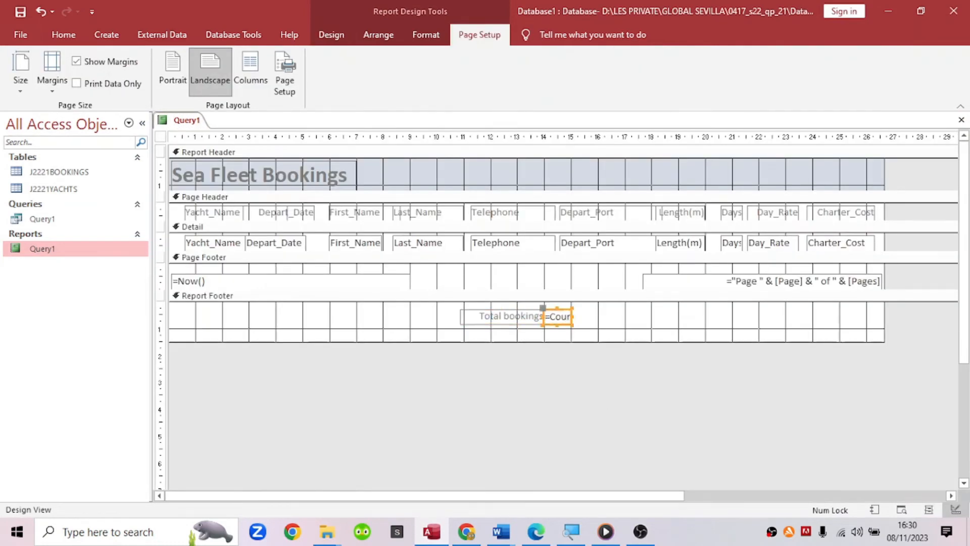
{"action": "double_click", "coordinate": [563, 315]}
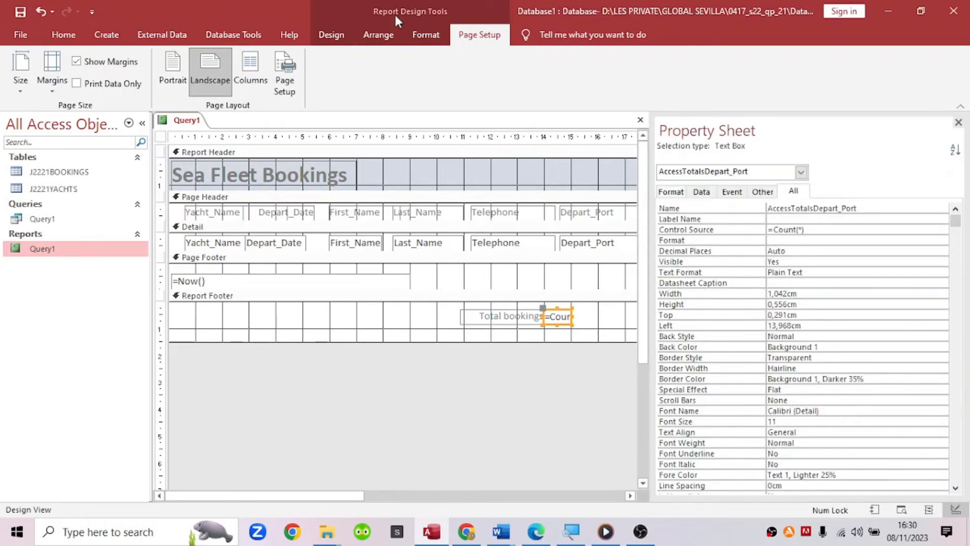
Step: Widen the =Count(*) box in the report footer to about 1.84 cm so its whole expression fits
{"action": "left_click", "coordinate": [422, 33]}
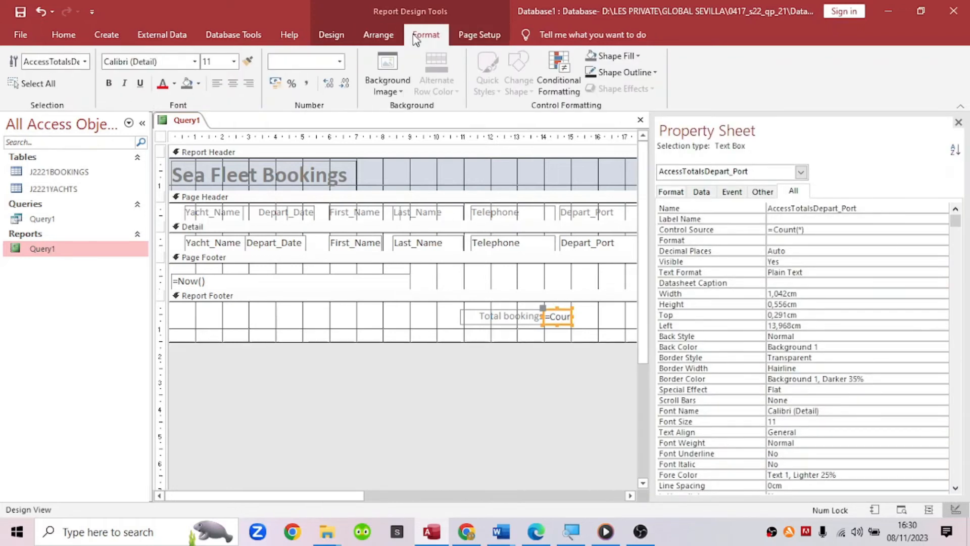
{"action": "left_click", "coordinate": [379, 34]}
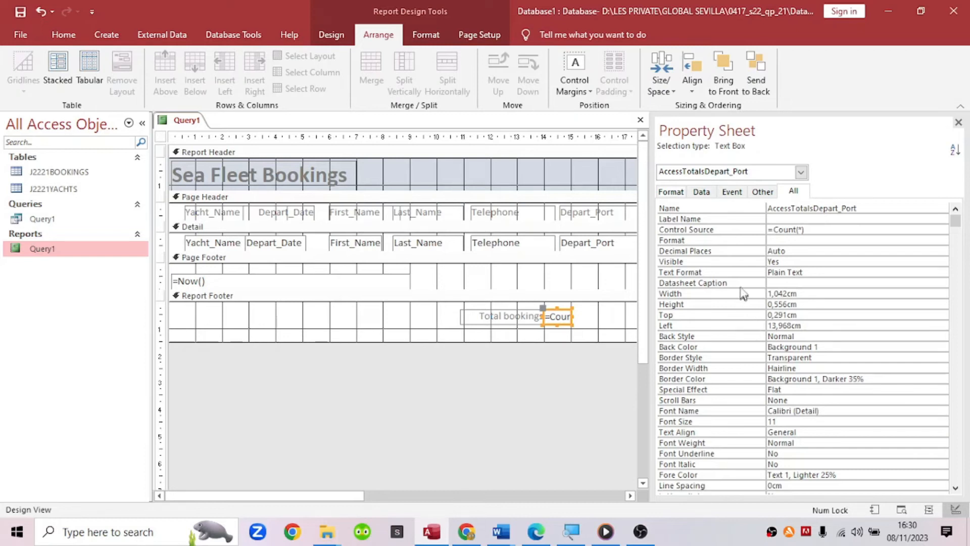
{"action": "scroll", "coordinate": [777, 326], "scroll_direction": "down", "scroll_amount": 1}
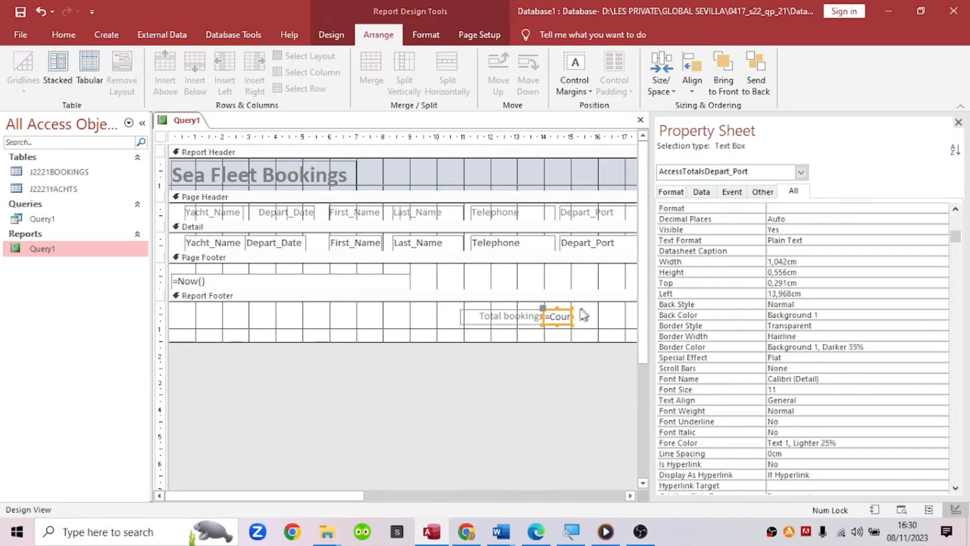
{"action": "left_click_drag", "start_coordinate": [575, 316], "coordinate": [594, 316]}
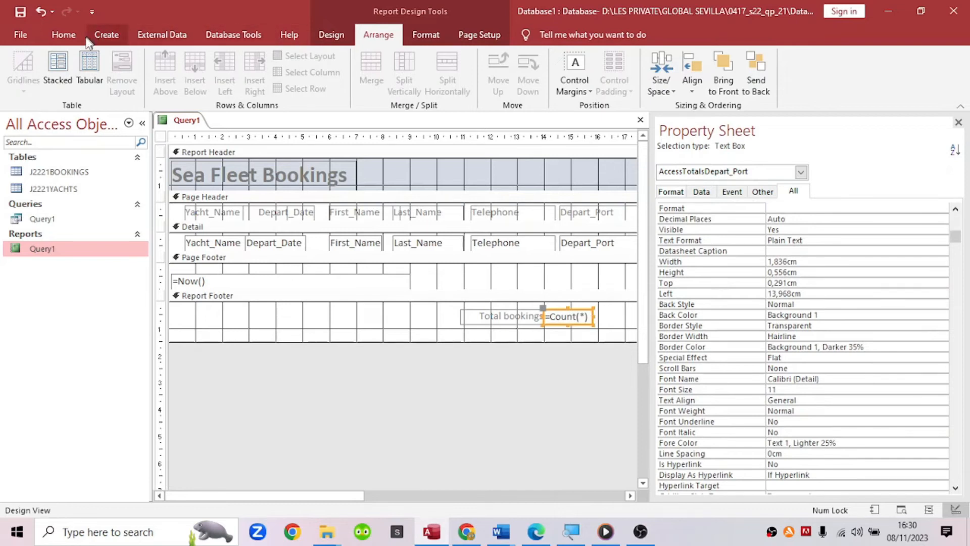
Step: Look through the =Count(*) box's format, data, event and other properties for an integer setting, and close the property sheet
{"action": "left_click", "coordinate": [69, 41]}
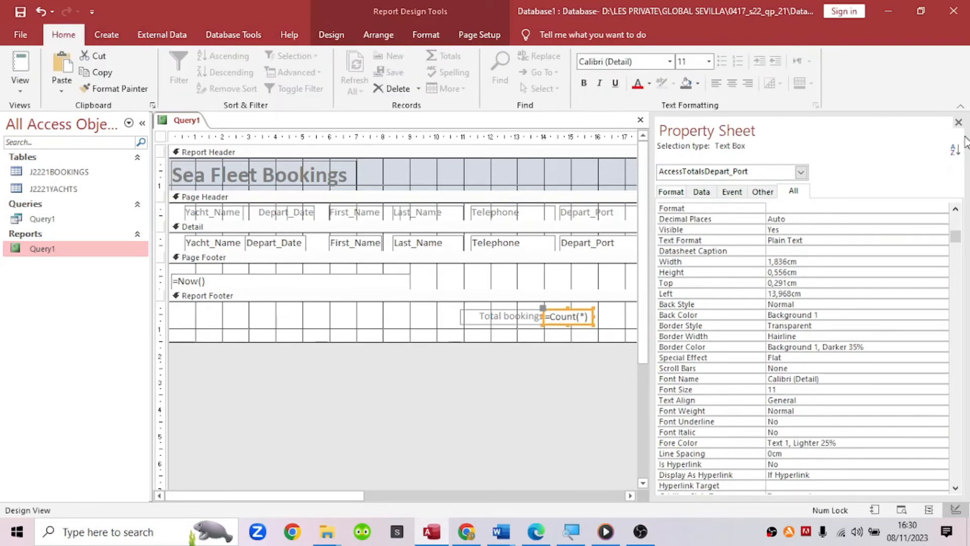
{"action": "left_click", "coordinate": [701, 192]}
{"action": "left_click", "coordinate": [680, 191]}
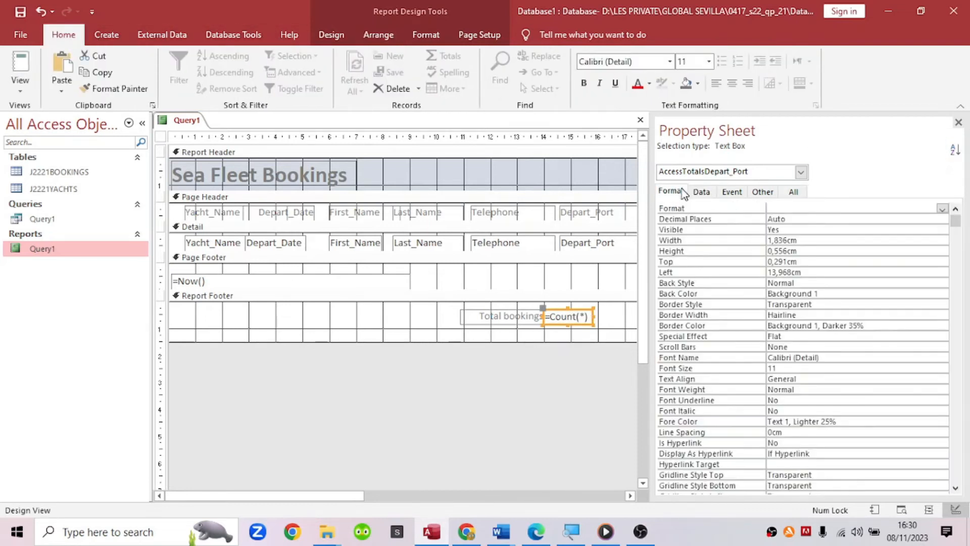
{"action": "left_click", "coordinate": [700, 193]}
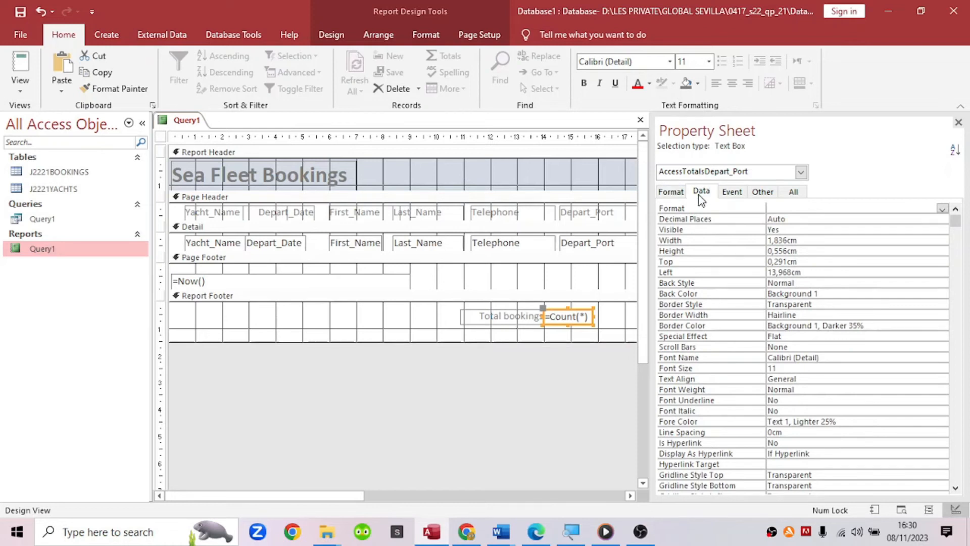
{"action": "left_click", "coordinate": [731, 192]}
{"action": "left_click", "coordinate": [762, 192]}
{"action": "left_click", "coordinate": [551, 381]}
{"action": "left_click", "coordinate": [567, 316]}
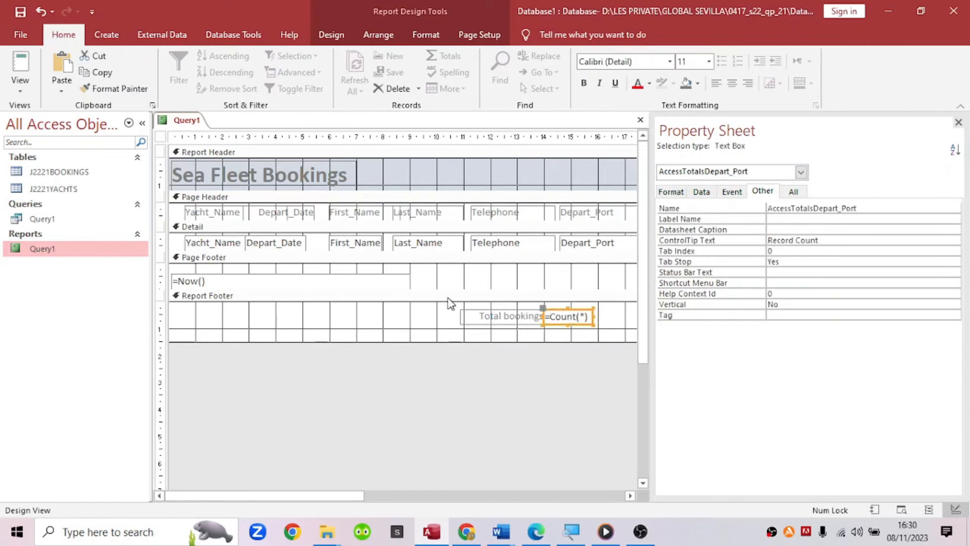
{"action": "left_click", "coordinate": [960, 125]}
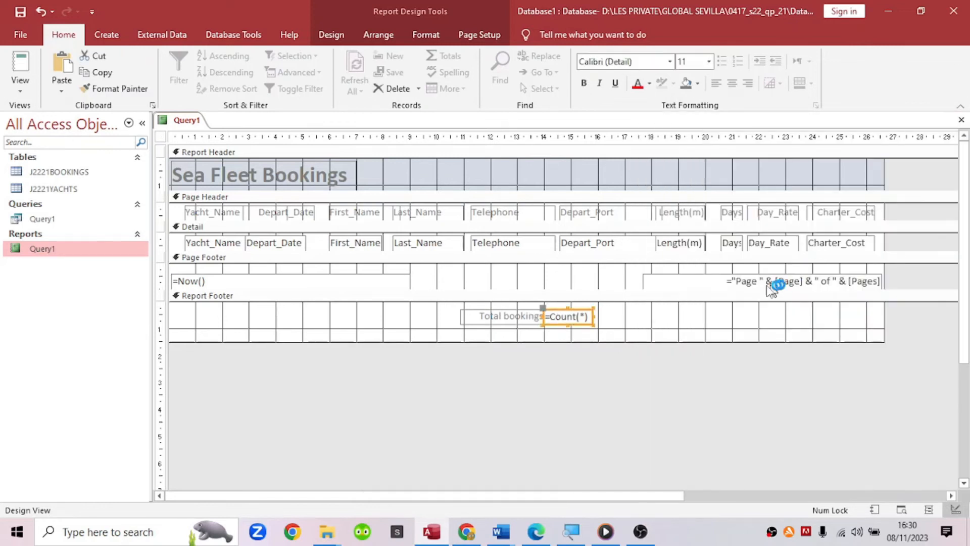
Step: Underline "sure no other data" in the exam paper's footer requirement and return to the report in Access
{"action": "left_click", "coordinate": [535, 531]}
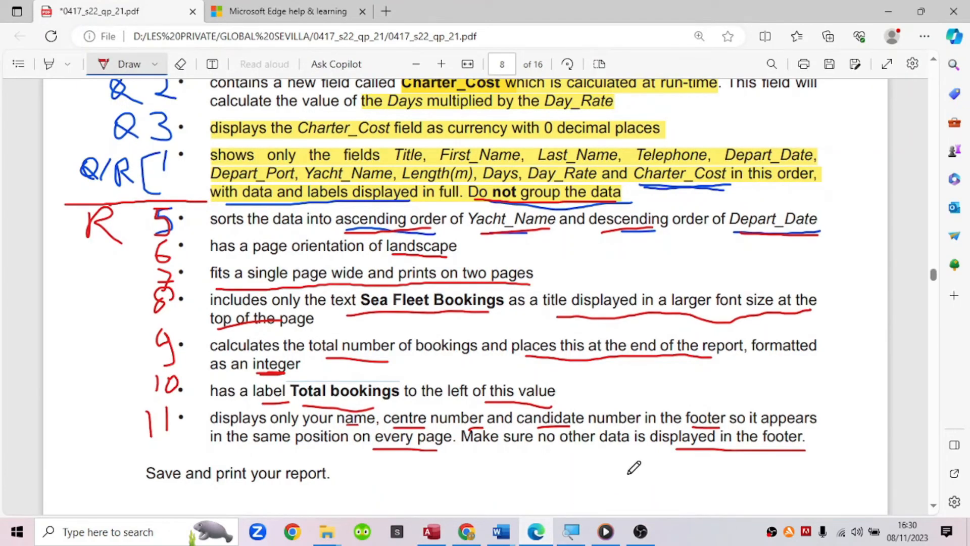
{"action": "left_click_drag", "start_coordinate": [507, 451], "coordinate": [629, 449]}
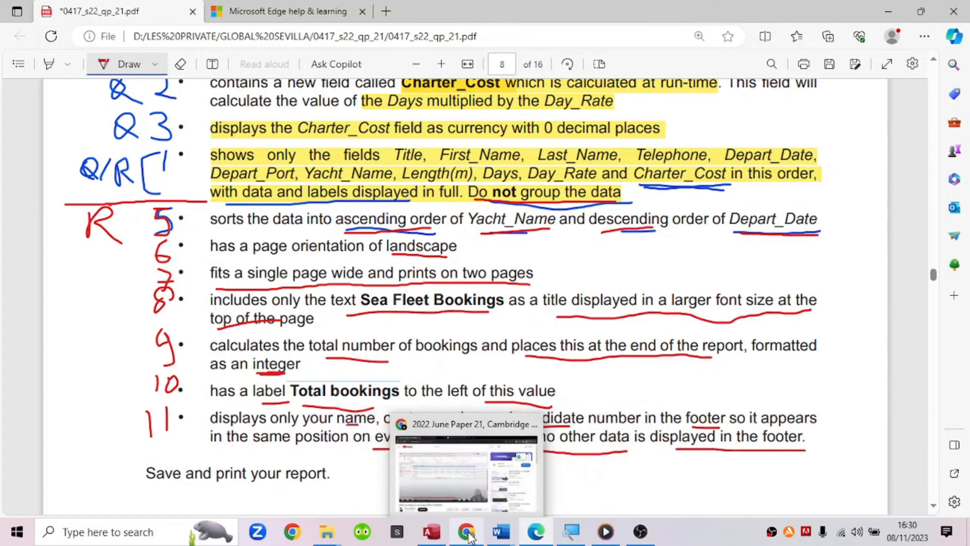
{"action": "left_click", "coordinate": [430, 531]}
Step: Delete the page number box from the report's page footer
{"action": "left_click", "coordinate": [754, 281]}
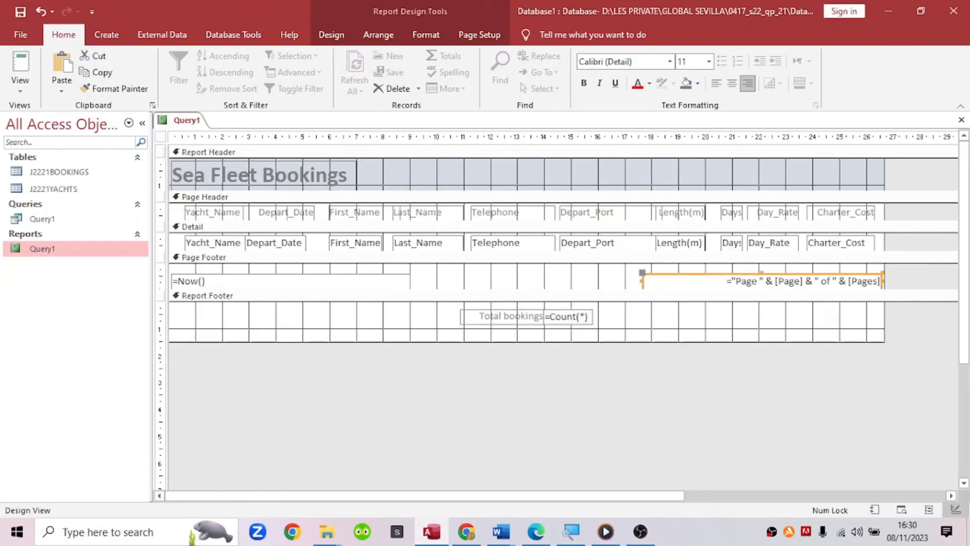
{"action": "left_click", "coordinate": [783, 296]}
{"action": "left_click", "coordinate": [784, 281]}
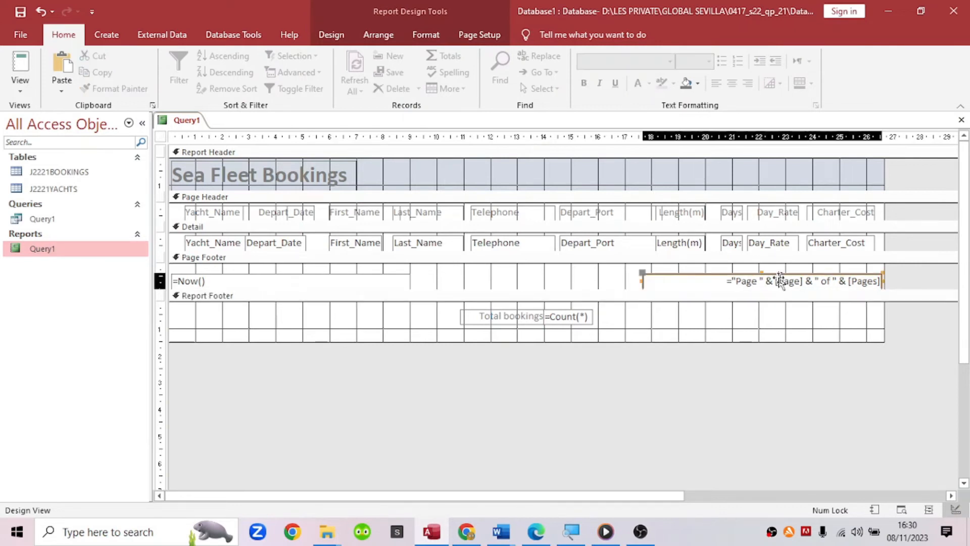
{"action": "key", "text": "Delete"}
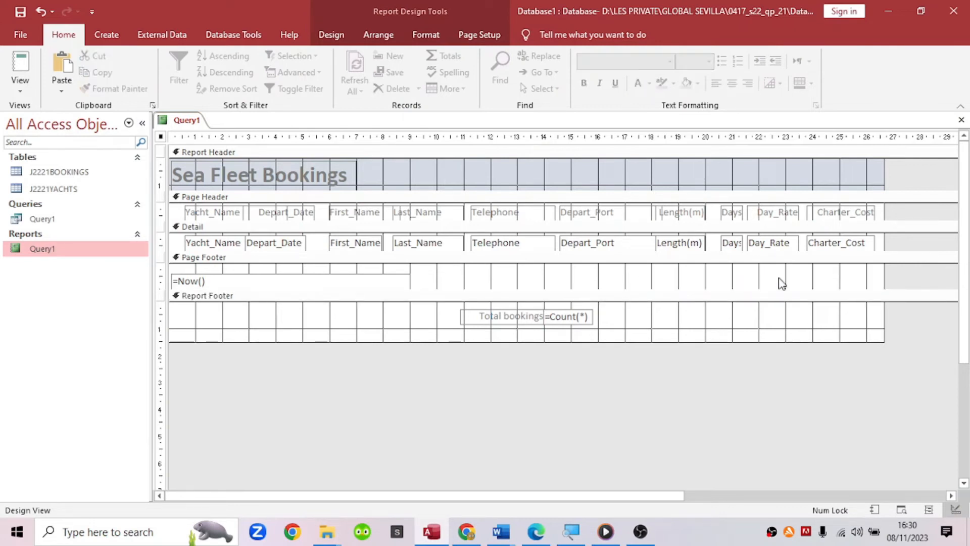
Step: Delete the =Now() date box from the page footer and shorten the report footer section to about 1 cm
{"action": "left_click", "coordinate": [310, 282]}
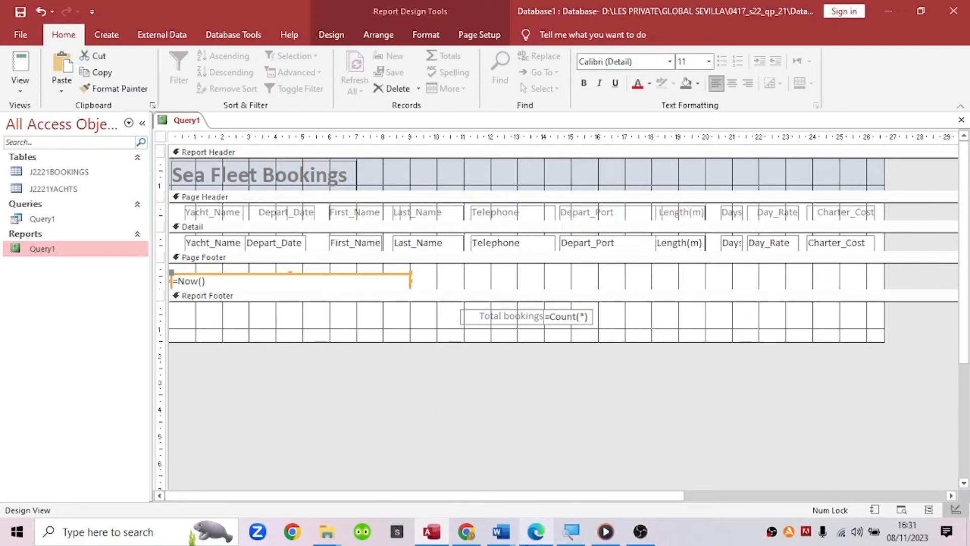
{"action": "left_click", "coordinate": [545, 538]}
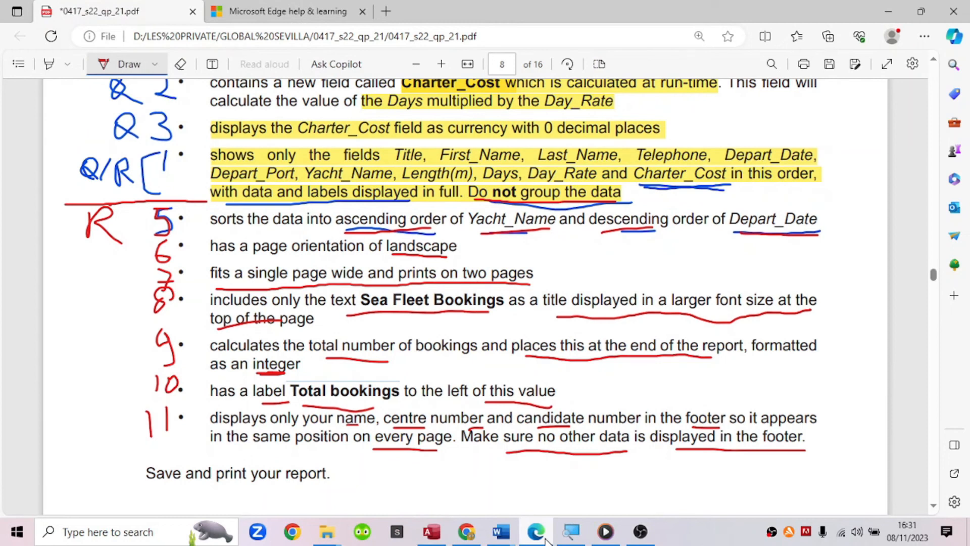
{"action": "left_click", "coordinate": [545, 538]}
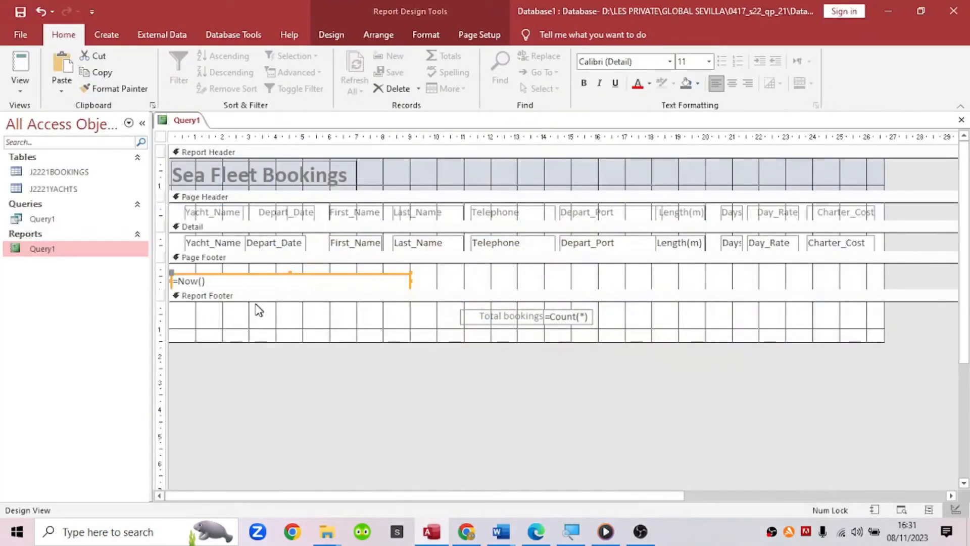
{"action": "left_click", "coordinate": [264, 277]}
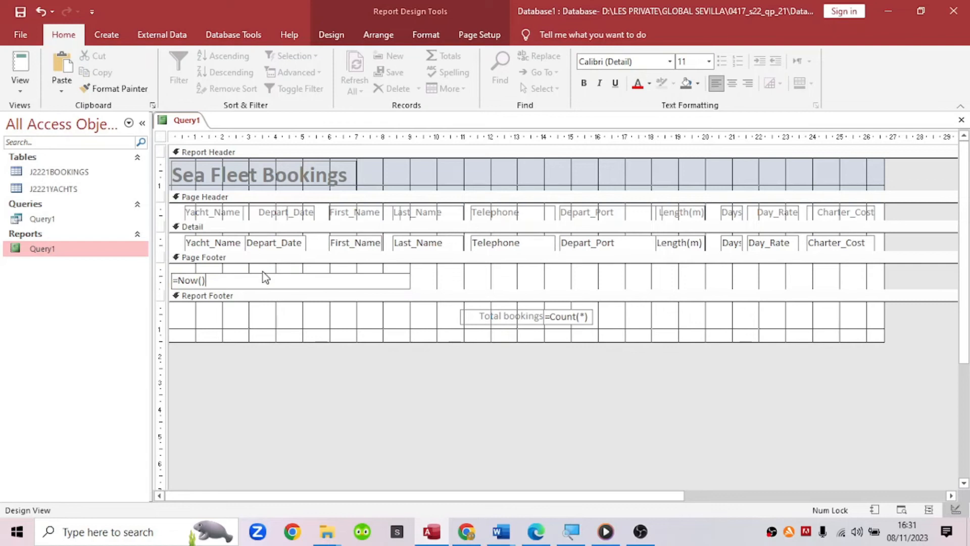
{"action": "key", "text": "Escape"}
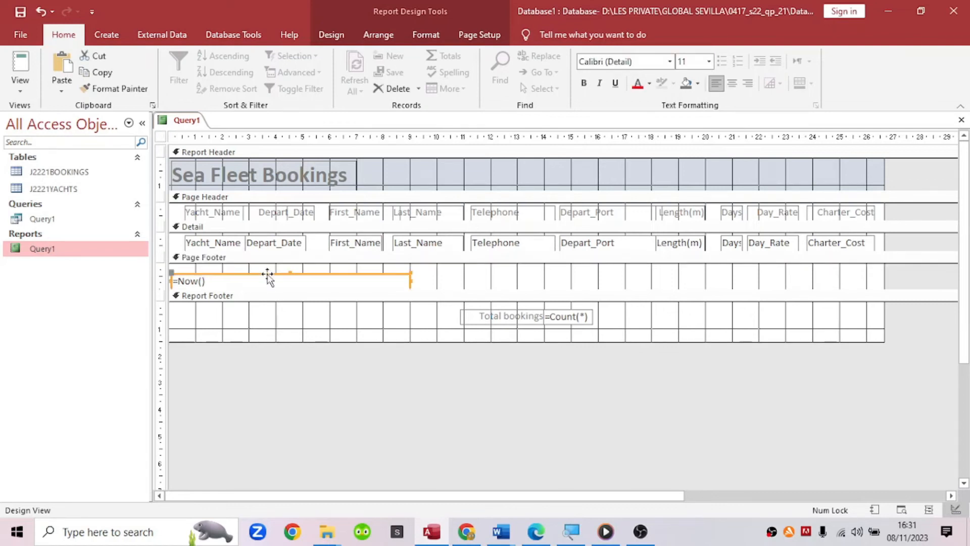
{"action": "key", "text": "Delete"}
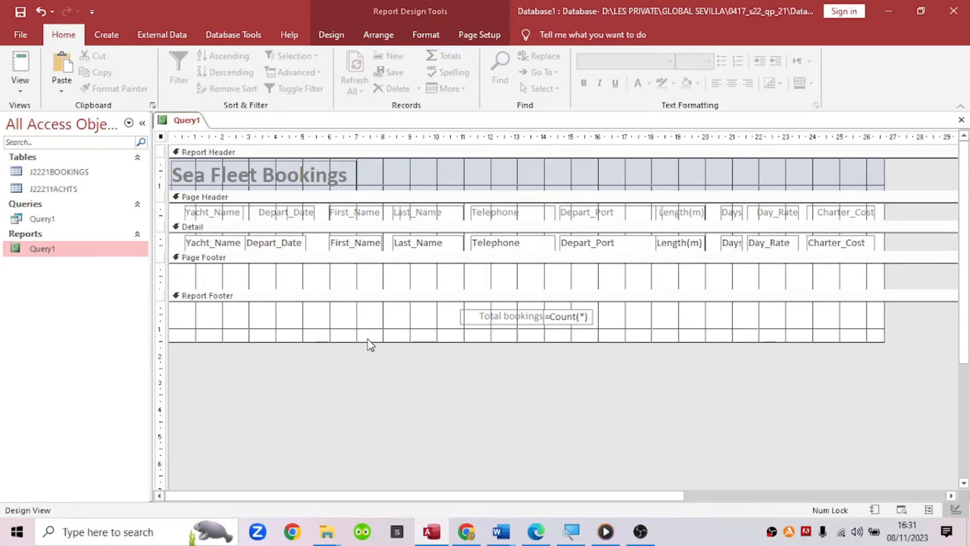
{"action": "left_click_drag", "start_coordinate": [386, 341], "coordinate": [389, 329]}
{"action": "left_click", "coordinate": [107, 35]}
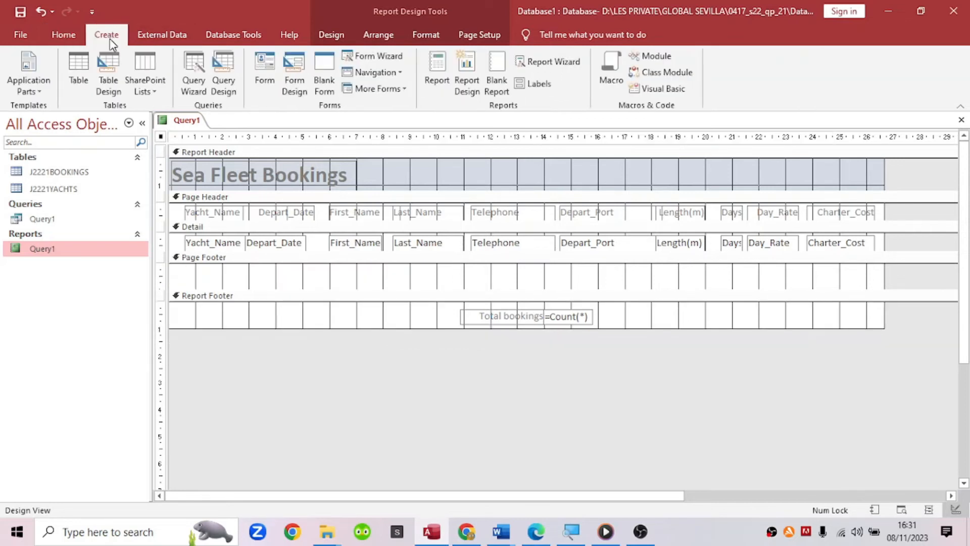
{"action": "left_click", "coordinate": [331, 35]}
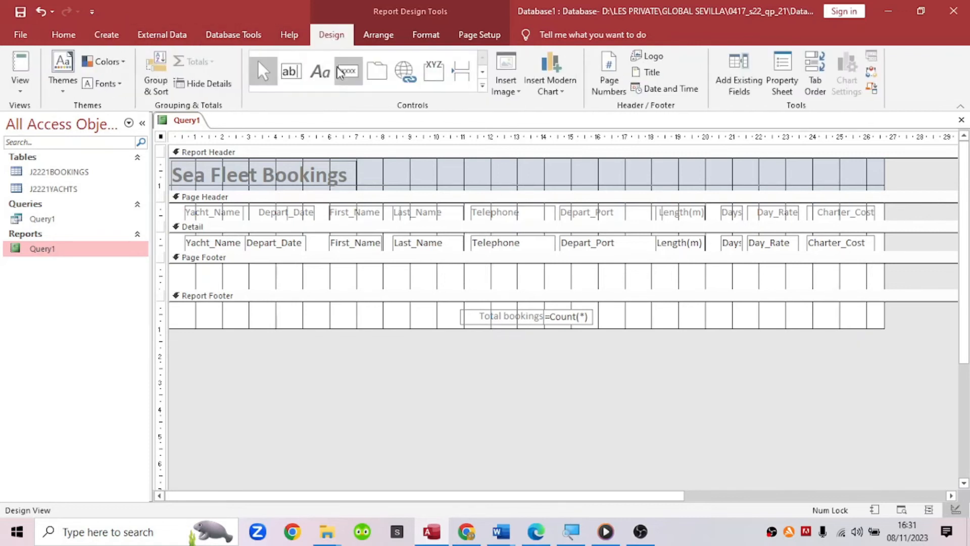
{"action": "left_click", "coordinate": [323, 72]}
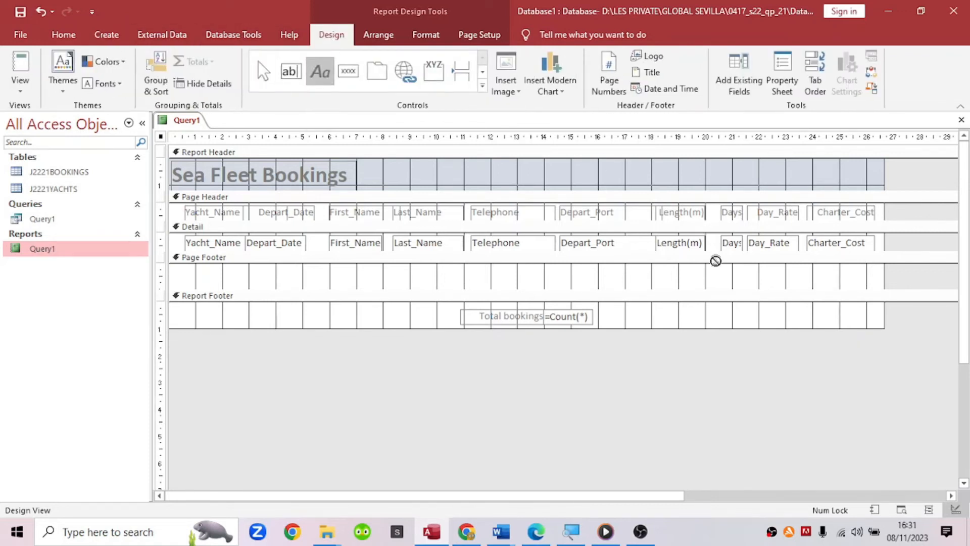
{"action": "left_click_drag", "start_coordinate": [729, 278], "coordinate": [840, 287]}
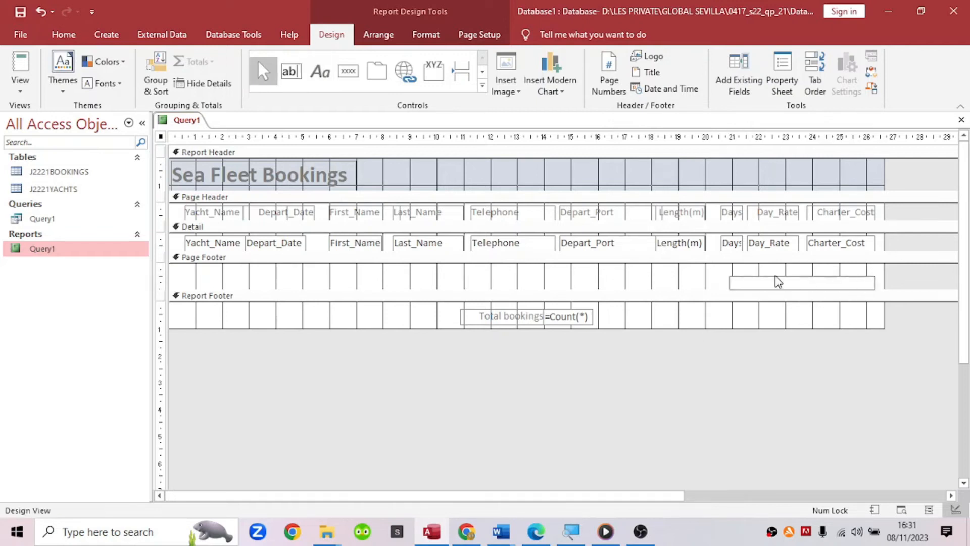
{"action": "left_click", "coordinate": [769, 287]}
Step: Add a label in the page footer containing the candidate's name, centre number and candidate number
{"action": "left_click", "coordinate": [320, 71]}
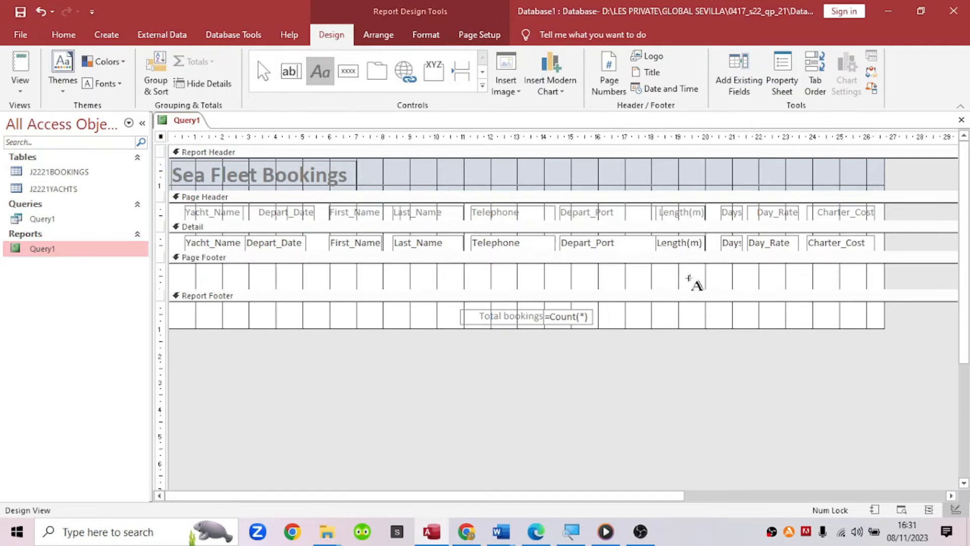
{"action": "left_click", "coordinate": [672, 287]}
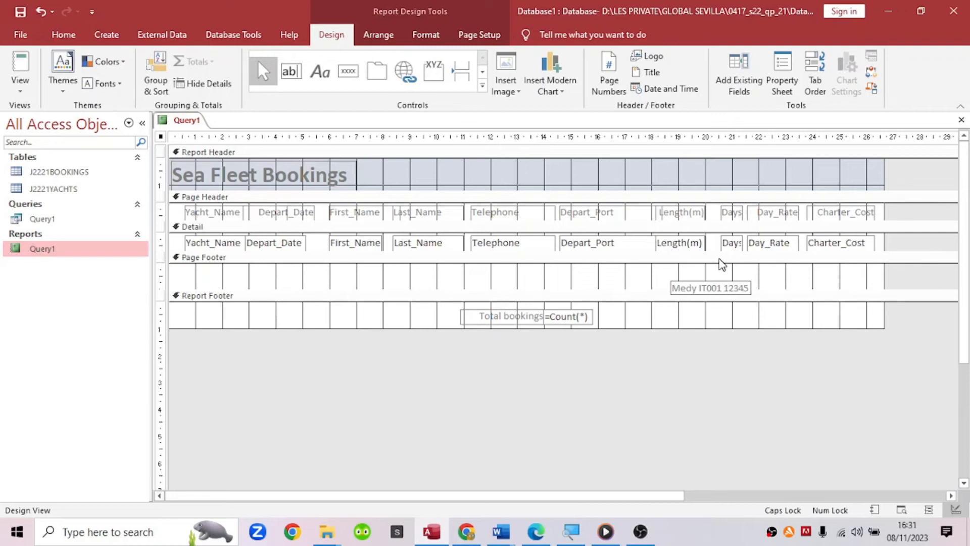
Step: Move the candidate details label in the page footer to about the 21.5 cm mark and show the report's end in Report View
{"action": "left_click", "coordinate": [727, 292]}
{"action": "left_click_drag", "start_coordinate": [726, 291], "coordinate": [803, 282]}
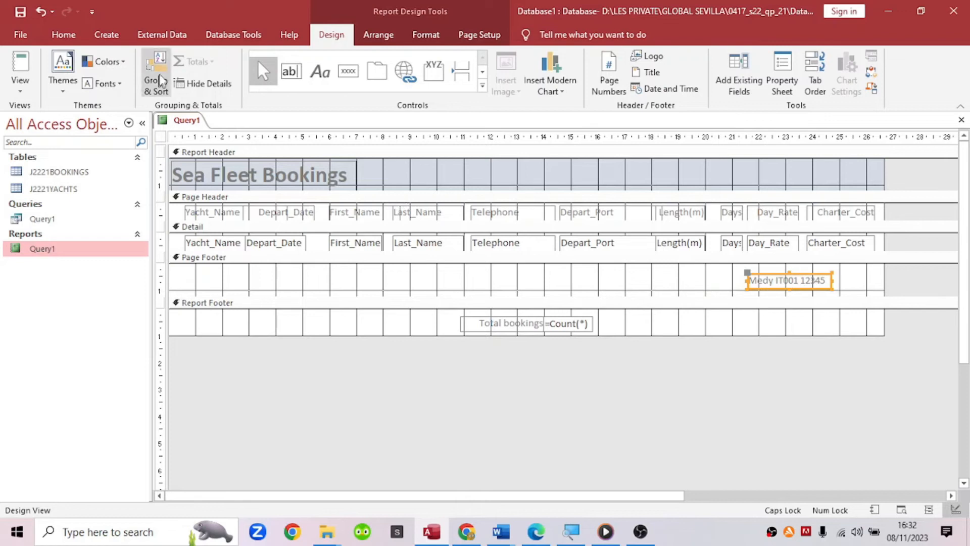
{"action": "right_click", "coordinate": [194, 123]}
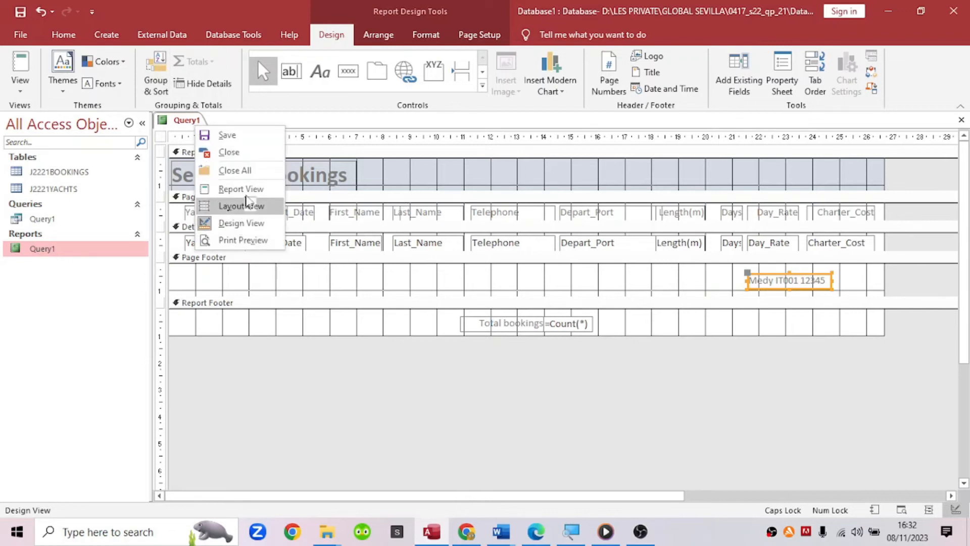
{"action": "left_click", "coordinate": [244, 189]}
{"action": "left_click_drag", "start_coordinate": [961, 263], "coordinate": [967, 510]}
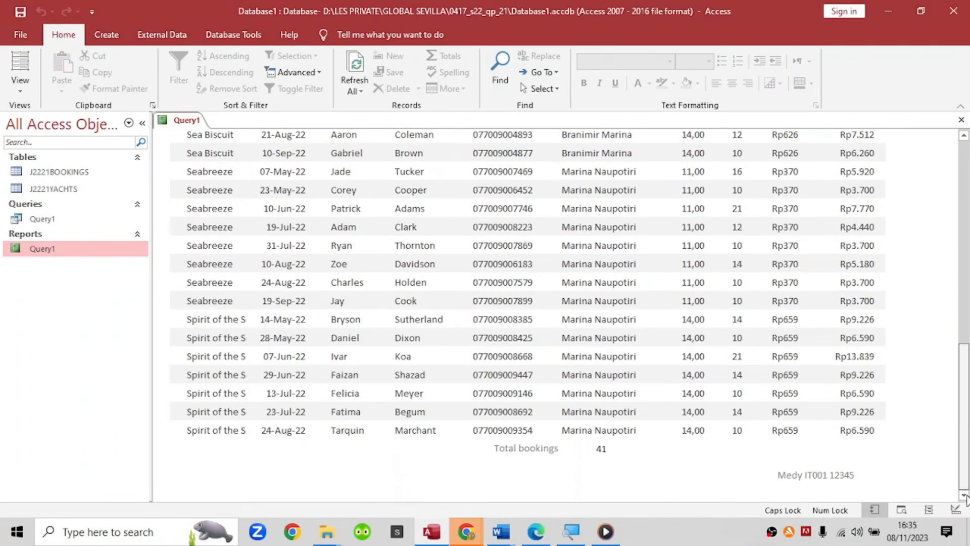
Step: Preview both printed pages of the report to check the footer's candidate details and the total bookings line
{"action": "right_click", "coordinate": [189, 123]}
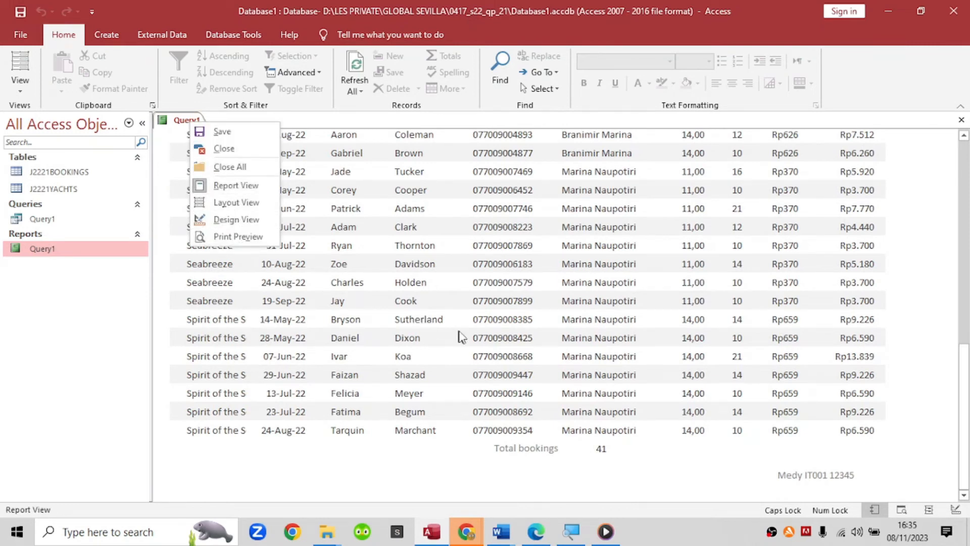
{"action": "left_click", "coordinate": [964, 384]}
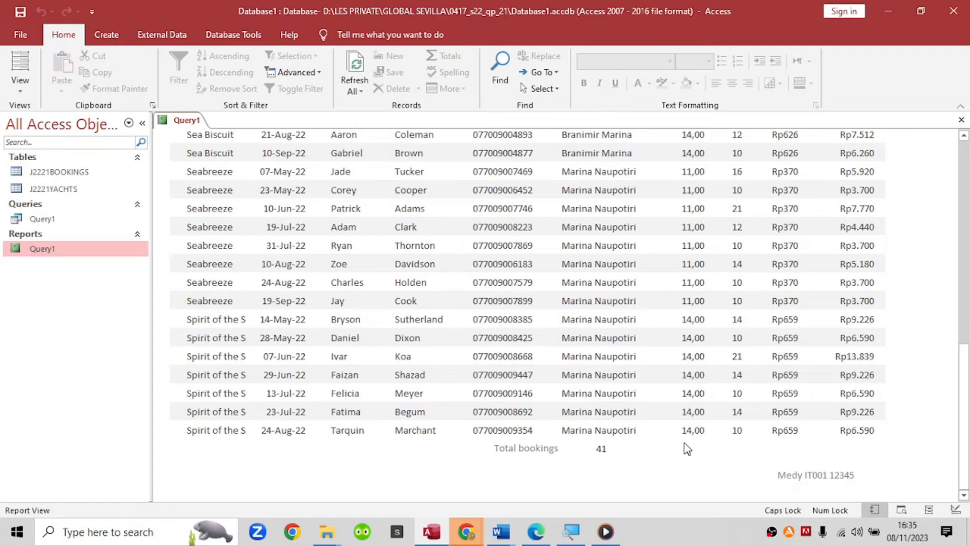
{"action": "right_click", "coordinate": [188, 120]}
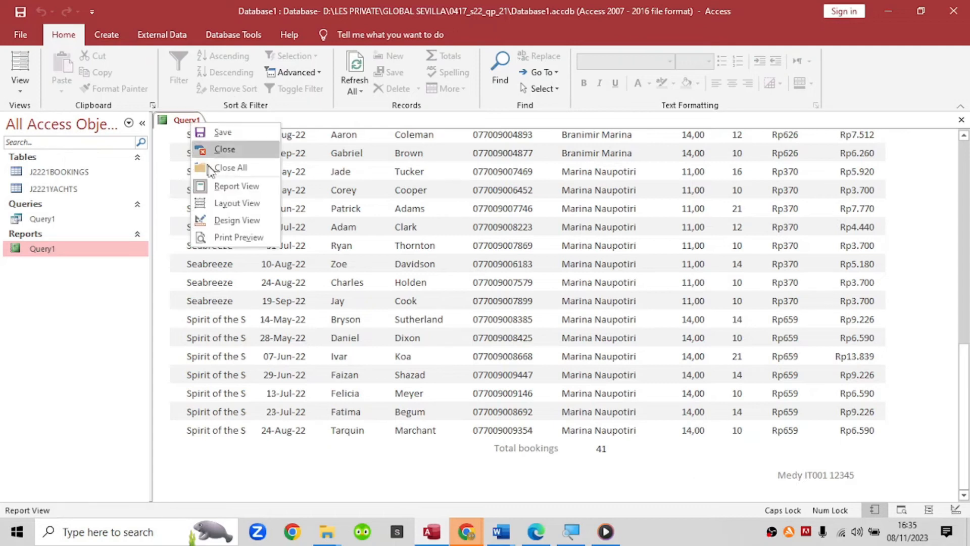
{"action": "left_click", "coordinate": [223, 187]}
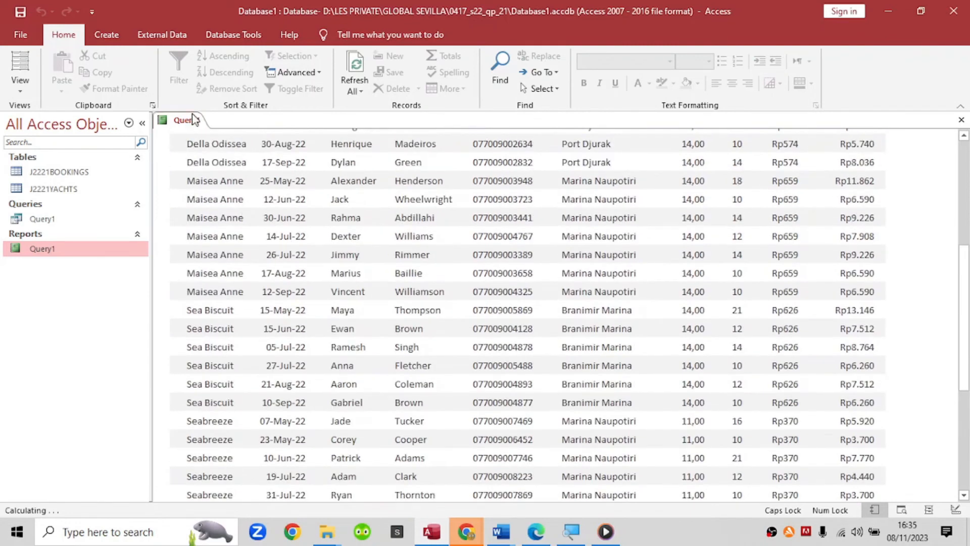
{"action": "right_click", "coordinate": [188, 120]}
{"action": "left_click", "coordinate": [241, 228]}
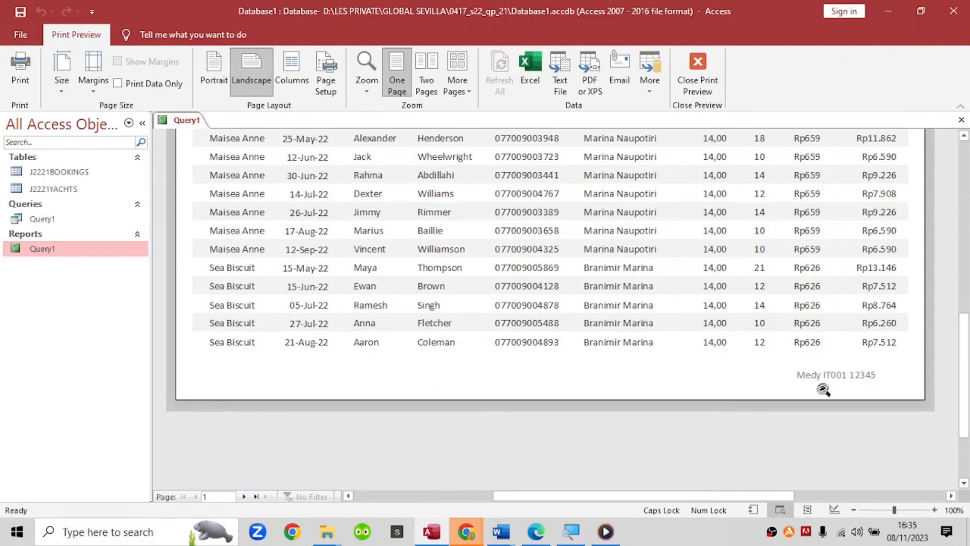
{"action": "left_click", "coordinate": [244, 496]}
{"action": "scroll", "coordinate": [859, 379], "scroll_direction": "up", "scroll_amount": 1}
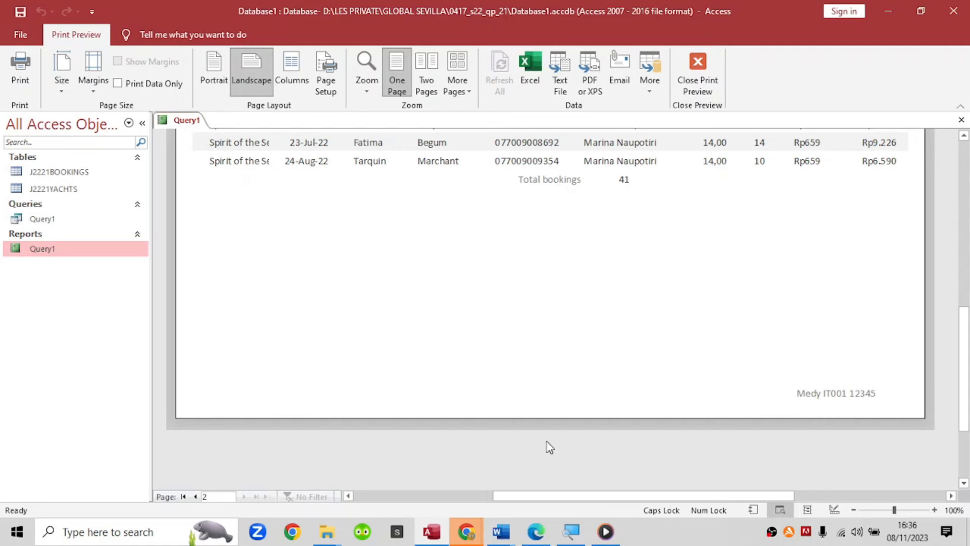
{"action": "scroll", "coordinate": [547, 446], "scroll_direction": "up", "scroll_amount": 10}
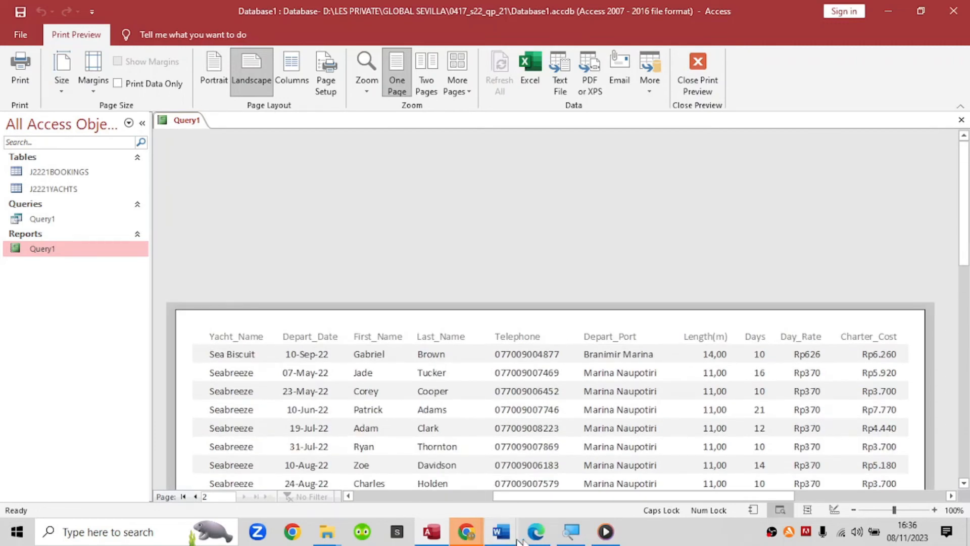
Step: Switch to the exam paper in Edge and underline "Save and print your report."
{"action": "left_click", "coordinate": [540, 536]}
{"action": "scroll", "coordinate": [406, 422], "scroll_direction": "down", "scroll_amount": 2}
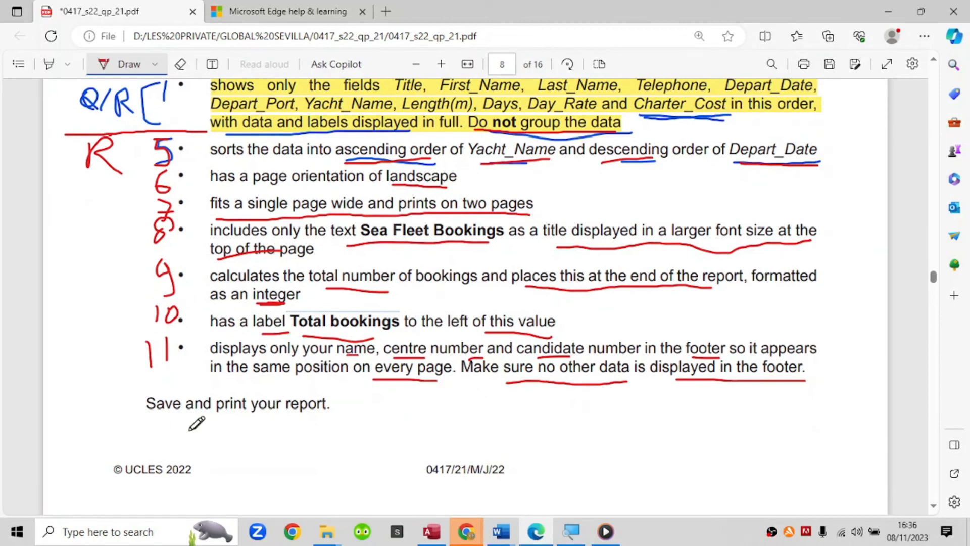
{"action": "left_click_drag", "start_coordinate": [144, 422], "coordinate": [326, 427]}
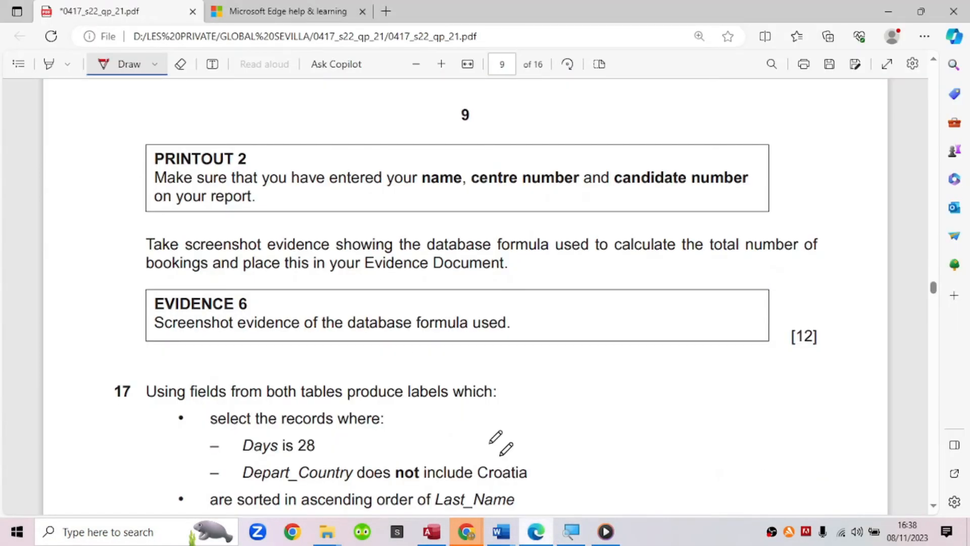
Step: Review the question 16 requirements and underline "name, centre number and candidate number" in the Printout 2 box
{"action": "scroll", "coordinate": [461, 320], "scroll_direction": "up", "scroll_amount": 8}
{"action": "scroll", "coordinate": [461, 320], "scroll_direction": "up", "scroll_amount": 8}
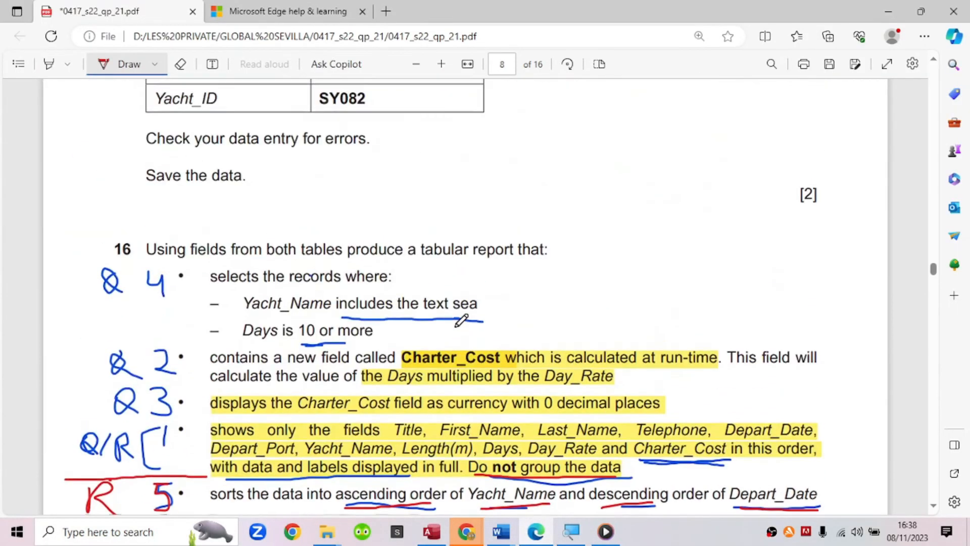
{"action": "scroll", "coordinate": [113, 211], "scroll_direction": "down", "scroll_amount": 6}
{"action": "mouse_move", "coordinate": [151, 154]}
{"action": "left_mouse_down"}
{"action": "mouse_move", "coordinate": [125, 194]}
{"action": "mouse_move", "coordinate": [103, 353]}
{"action": "mouse_move", "coordinate": [144, 361]}
{"action": "left_mouse_up"}
{"action": "scroll", "coordinate": [318, 371], "scroll_direction": "down", "scroll_amount": 10}
{"action": "scroll", "coordinate": [349, 385], "scroll_direction": "up", "scroll_amount": 3}
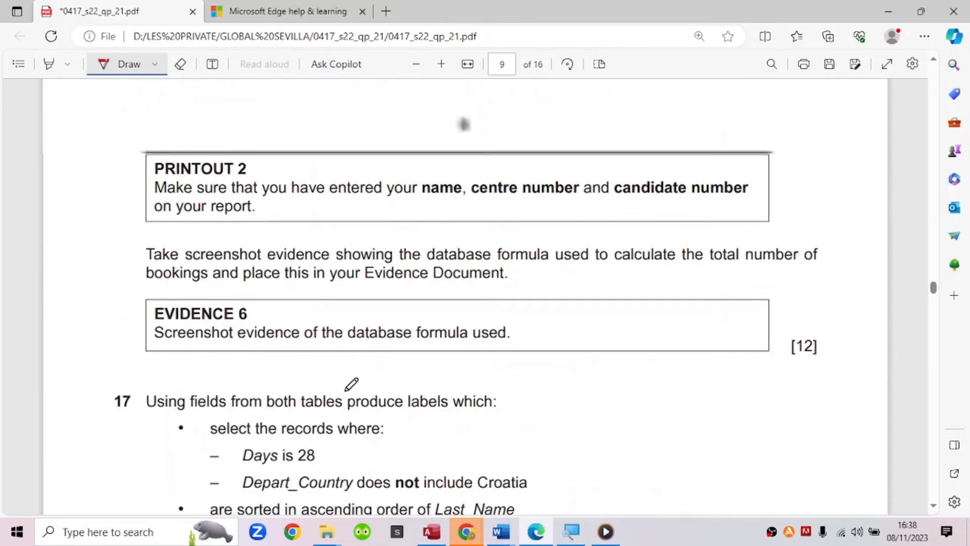
{"action": "scroll", "coordinate": [288, 263], "scroll_direction": "up", "scroll_amount": 2}
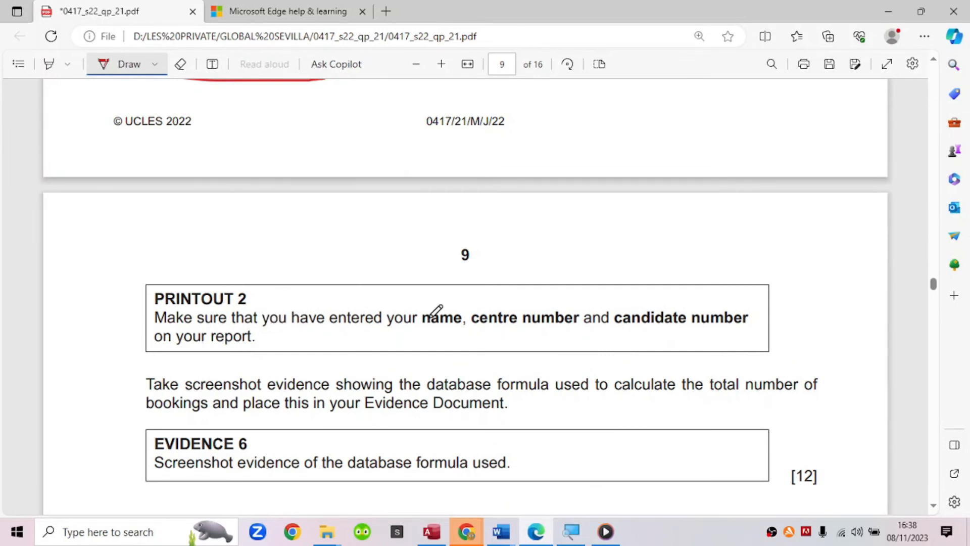
{"action": "left_click_drag", "start_coordinate": [434, 333], "coordinate": [717, 329]}
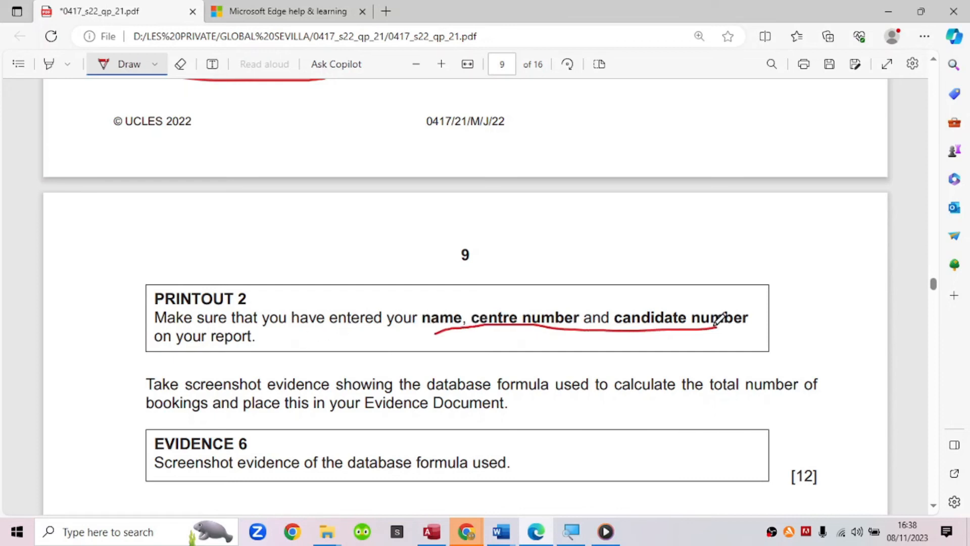
{"action": "scroll", "coordinate": [247, 351], "scroll_direction": "down", "scroll_amount": 2}
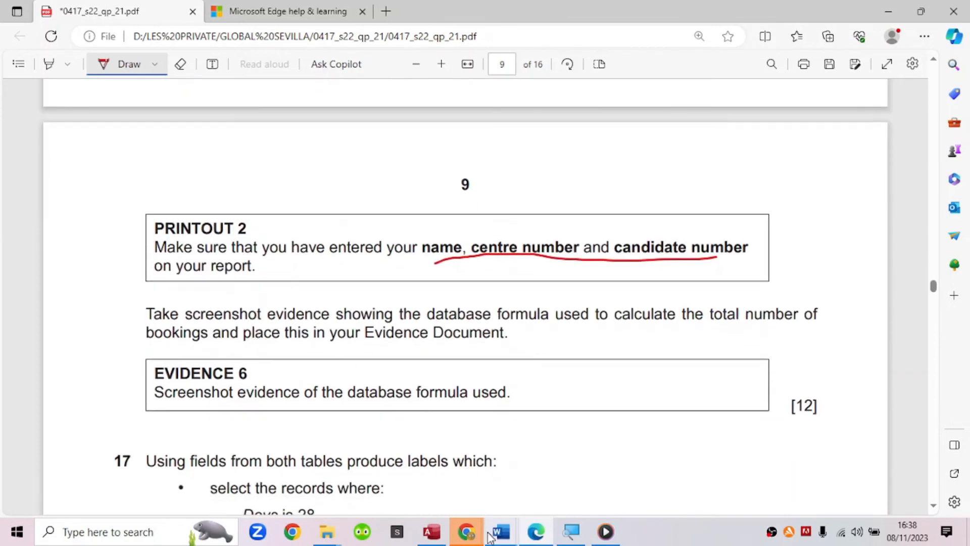
Step: Switch back to Access and save the Query1 report
{"action": "left_click", "coordinate": [430, 531]}
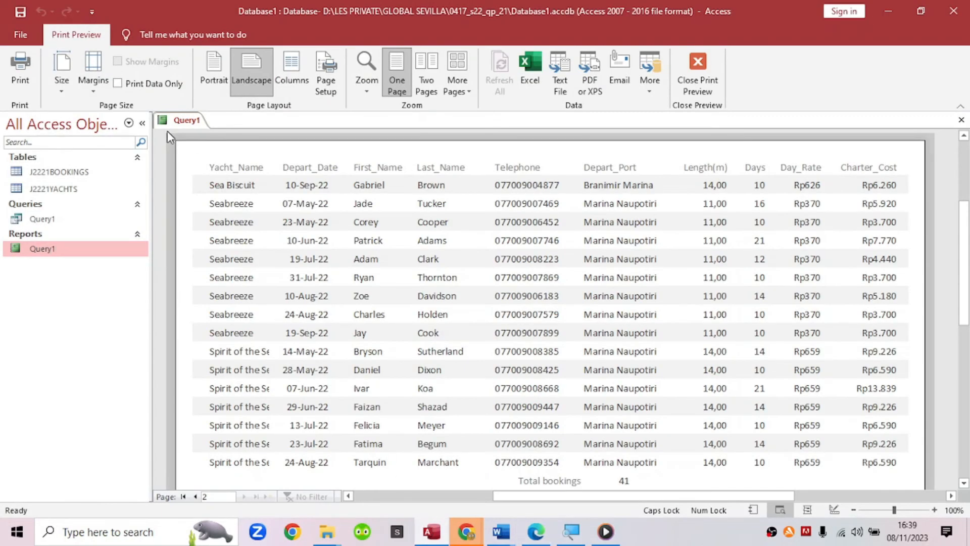
{"action": "right_click", "coordinate": [181, 123]}
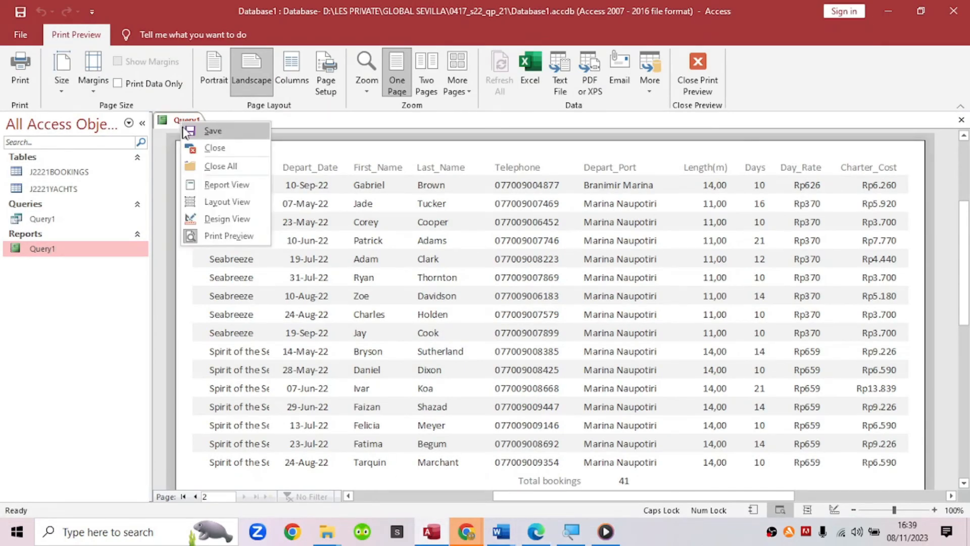
{"action": "left_click", "coordinate": [187, 132]}
Step: Print one copy of all report pages with Microsoft Print to PDF
{"action": "left_click", "coordinate": [21, 36]}
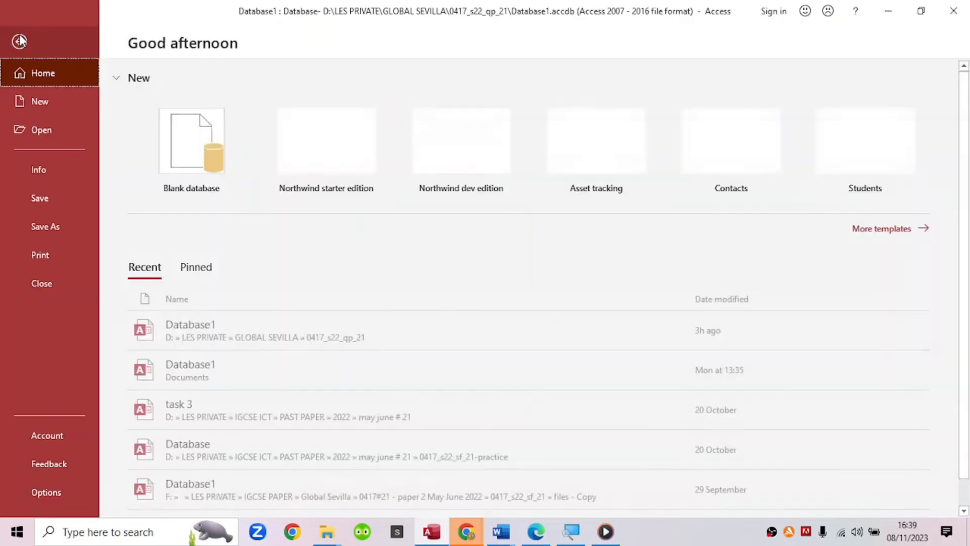
{"action": "left_click", "coordinate": [38, 255]}
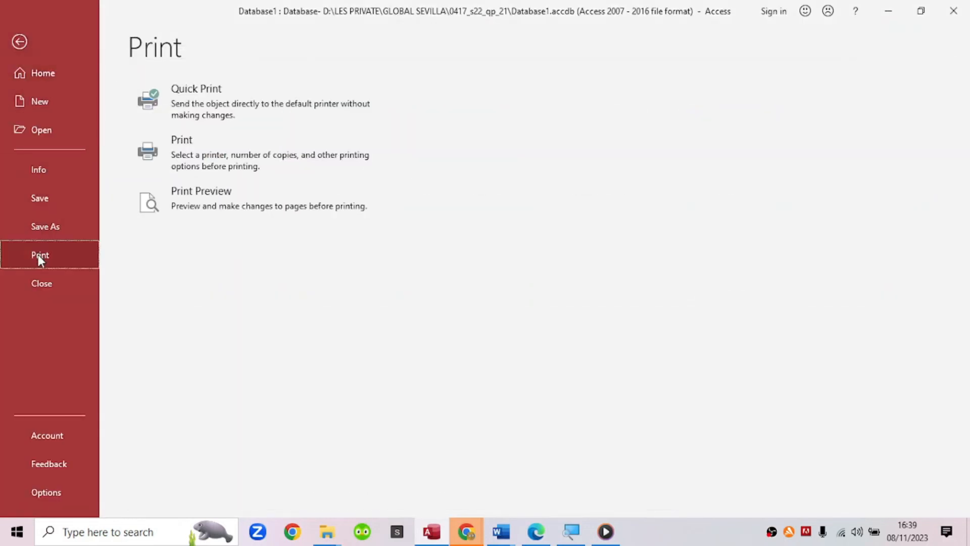
{"action": "left_click", "coordinate": [235, 159]}
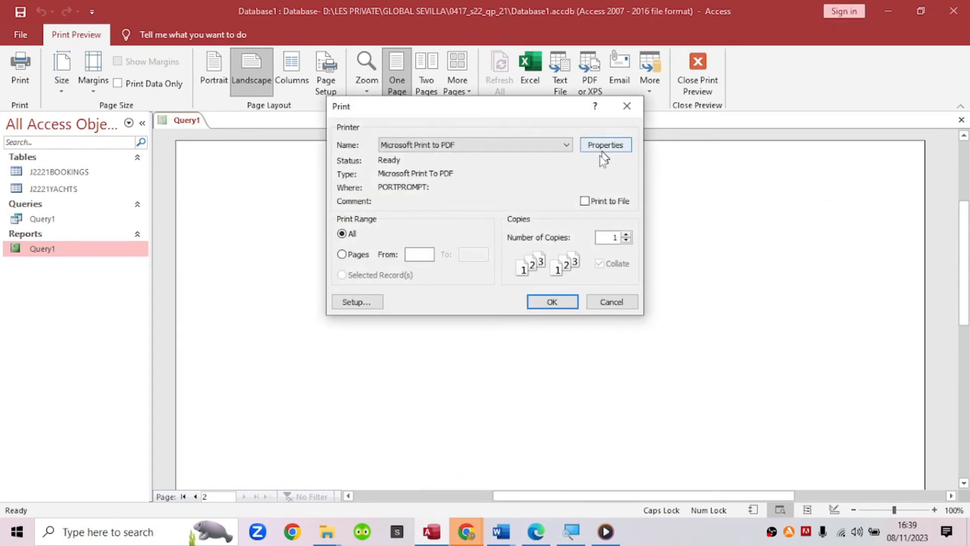
{"action": "left_click", "coordinate": [566, 303]}
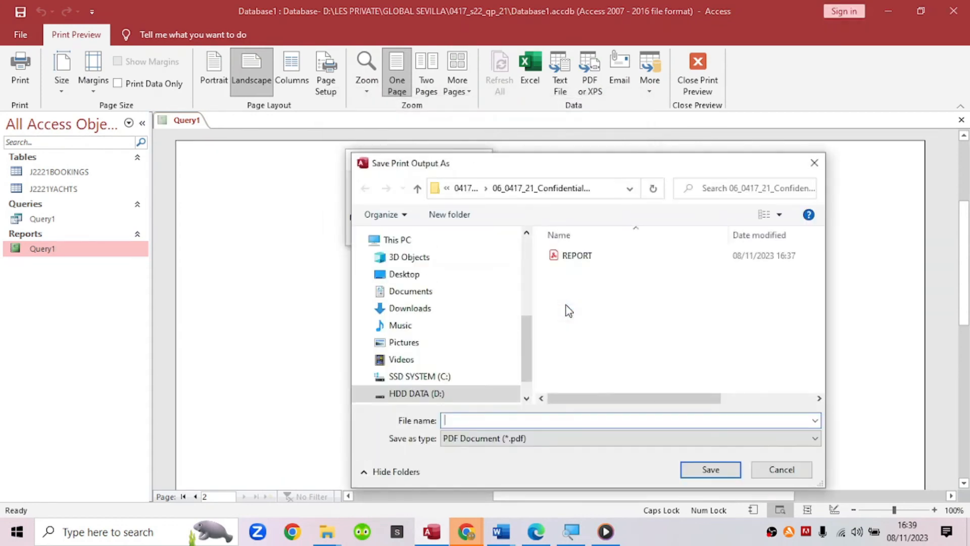
Step: Check the printout's name in the exam paper and save the PDF as PRINTOUT 2 in the may june # 21 folder
{"action": "left_click", "coordinate": [536, 535]}
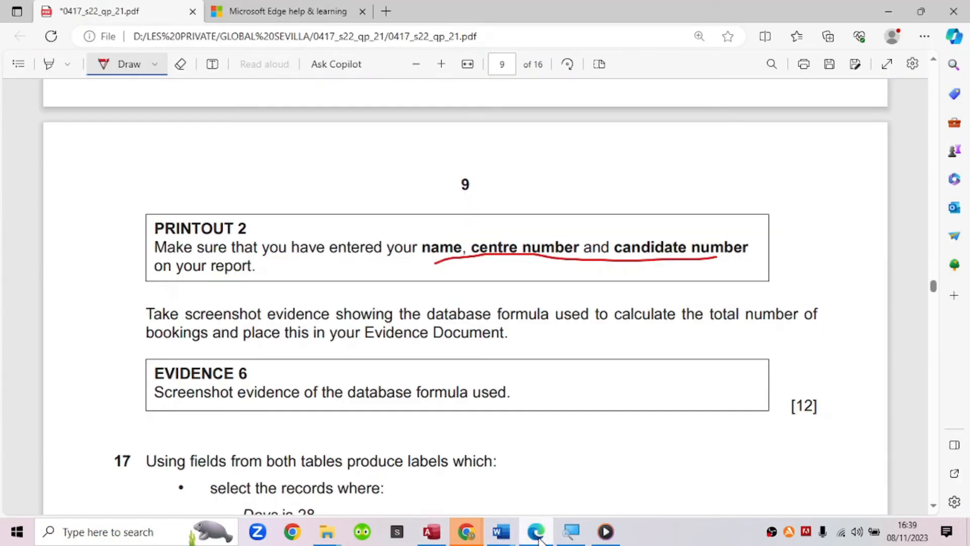
{"action": "left_click", "coordinate": [537, 535]}
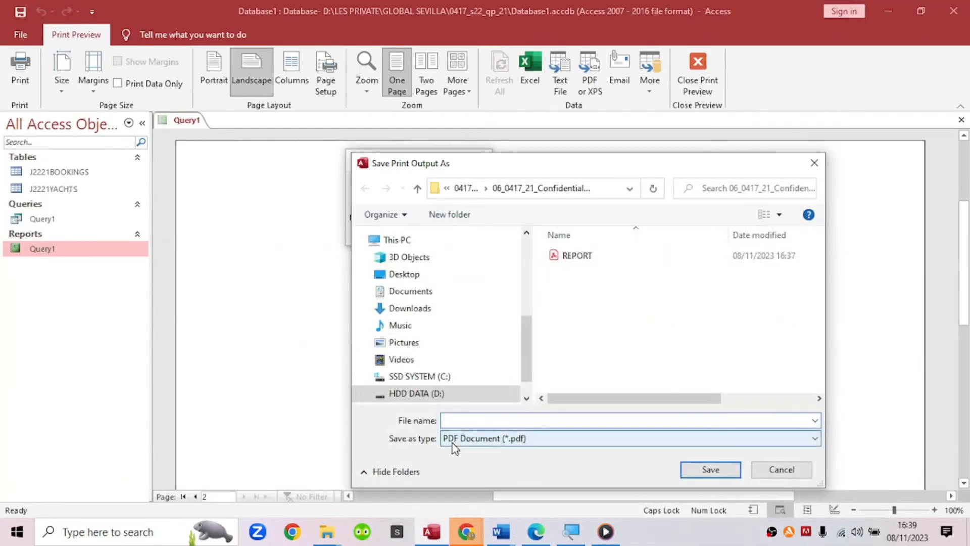
{"action": "type", "text": "PRINTOUT 2"}
{"action": "left_click", "coordinate": [463, 189]}
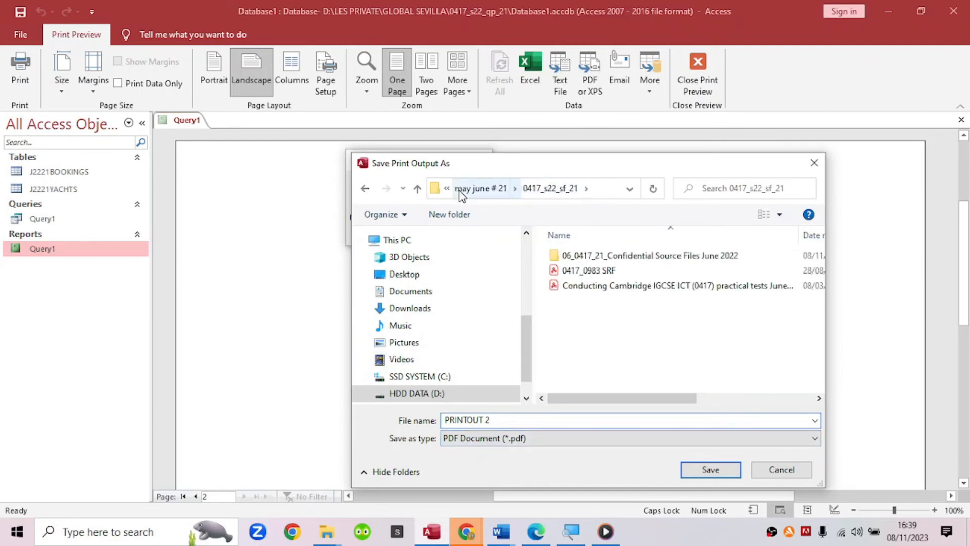
{"action": "left_click", "coordinate": [488, 190]}
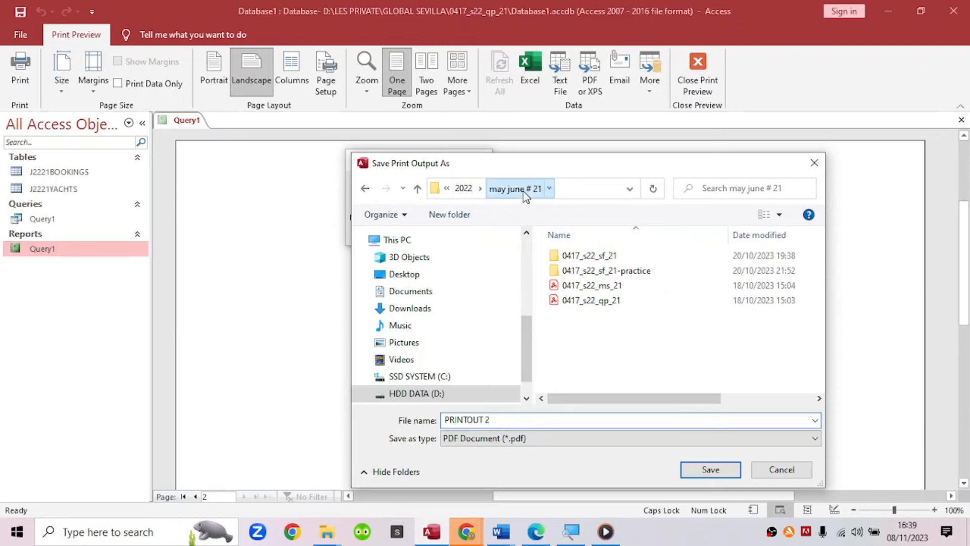
{"action": "left_click", "coordinate": [710, 470]}
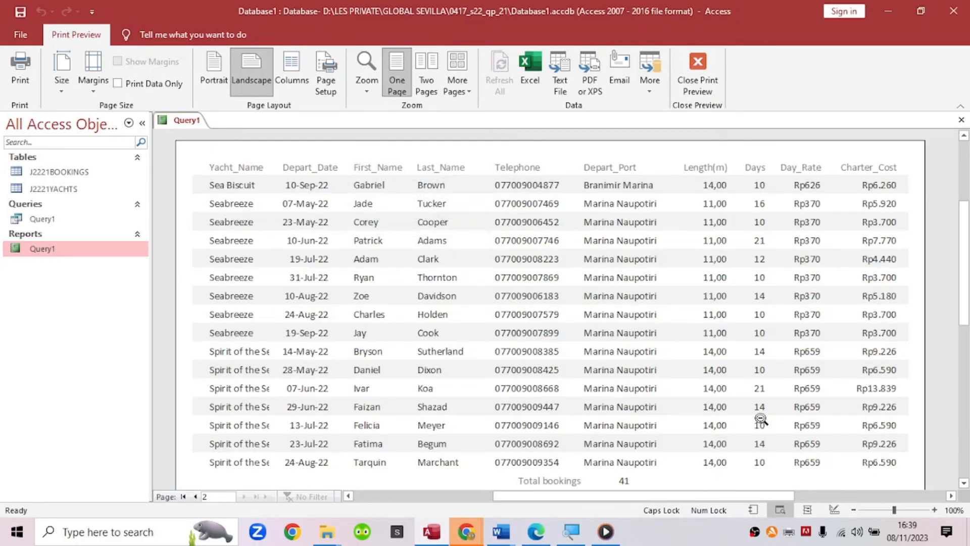
Step: Look for the PRINTOUT 2 file in the 0417_s22_qp_21 folder and its master file subfolder in File Explorer
{"action": "mouse_move", "coordinate": [332, 535]}
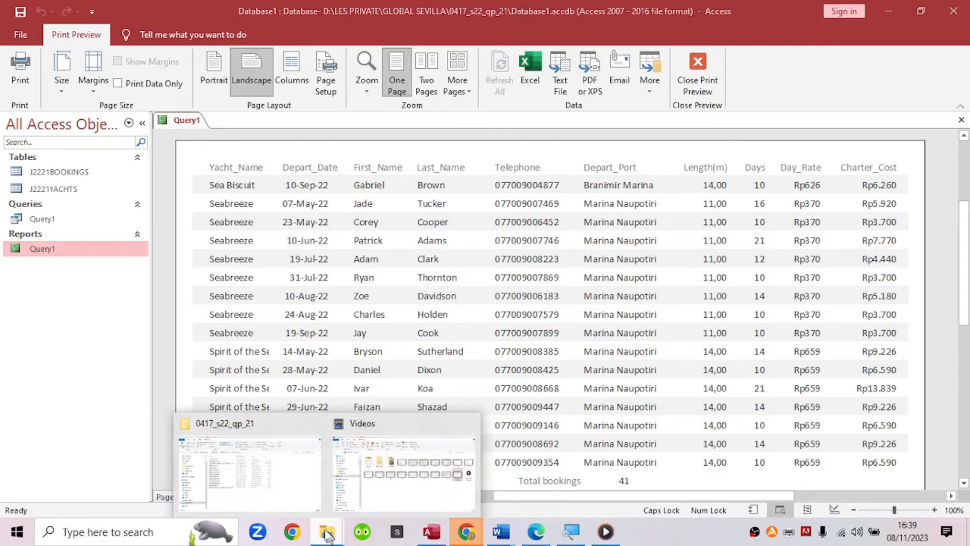
{"action": "left_click", "coordinate": [296, 494]}
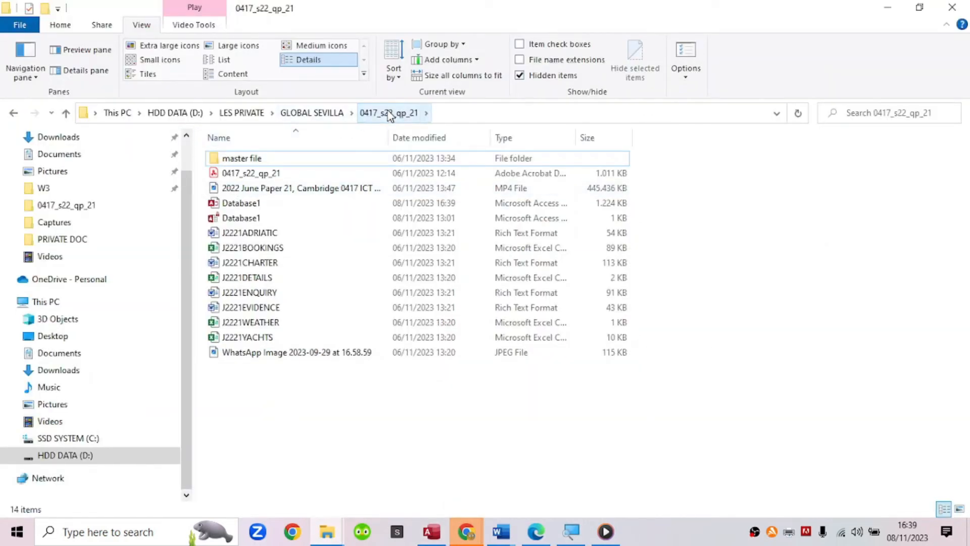
{"action": "double_click", "coordinate": [255, 159]}
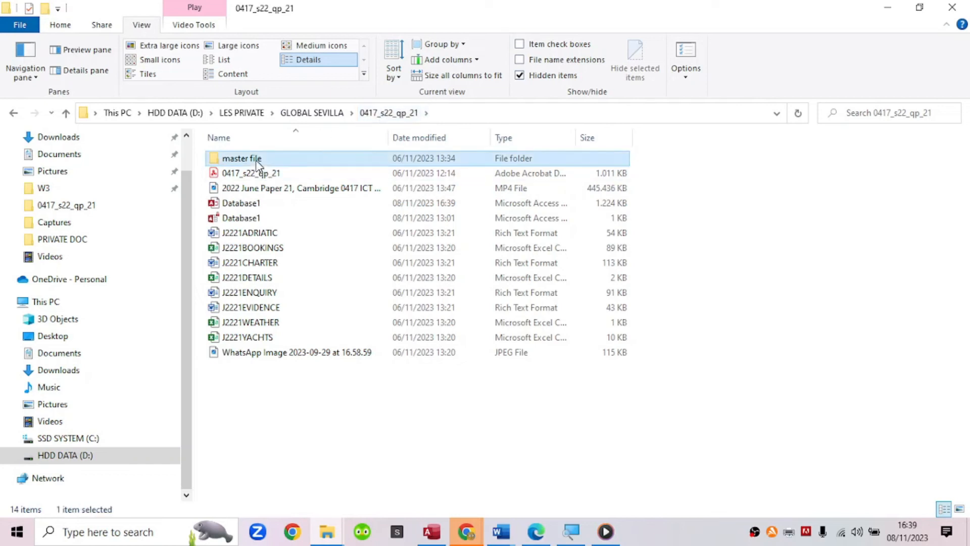
{"action": "left_click", "coordinate": [373, 114]}
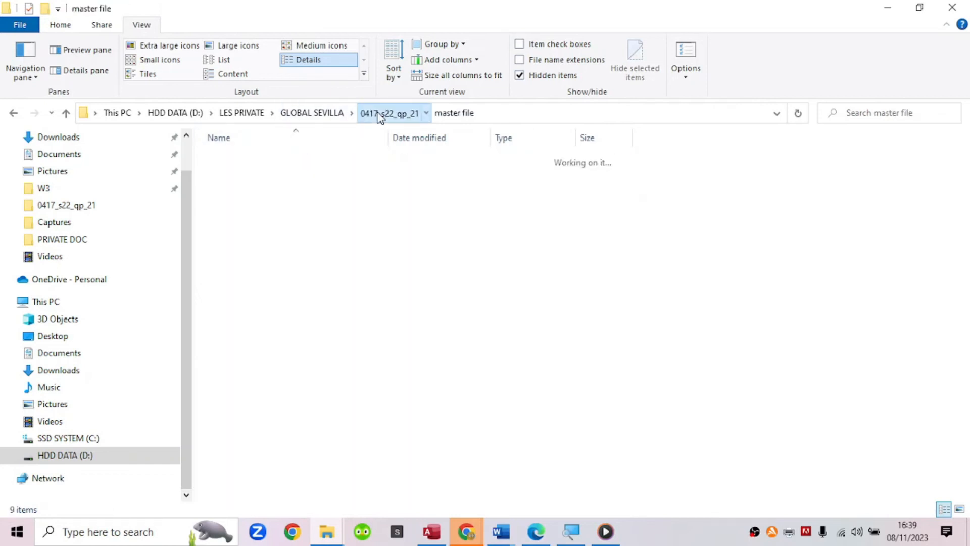
{"action": "right_click", "coordinate": [285, 436]}
{"action": "key", "text": "Escape"}
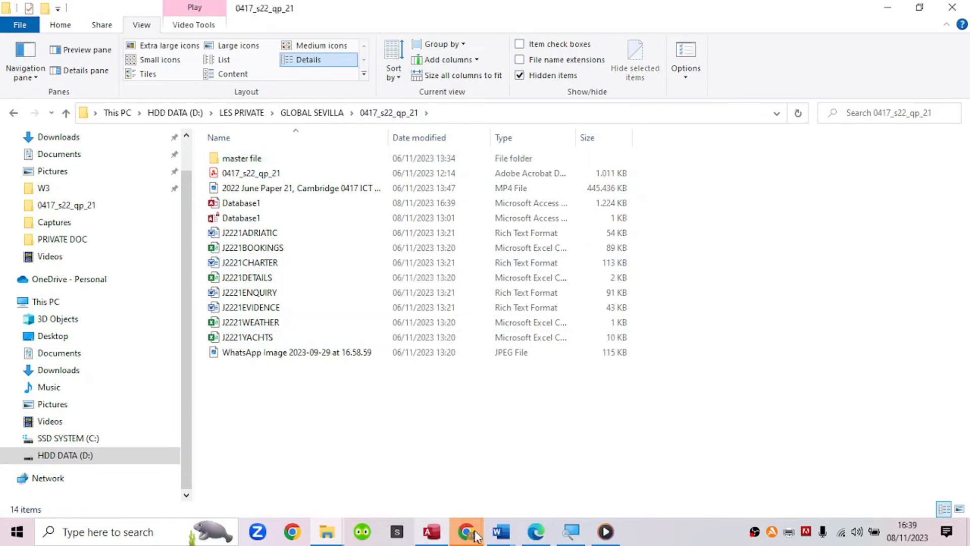
{"action": "mouse_move", "coordinate": [475, 536]}
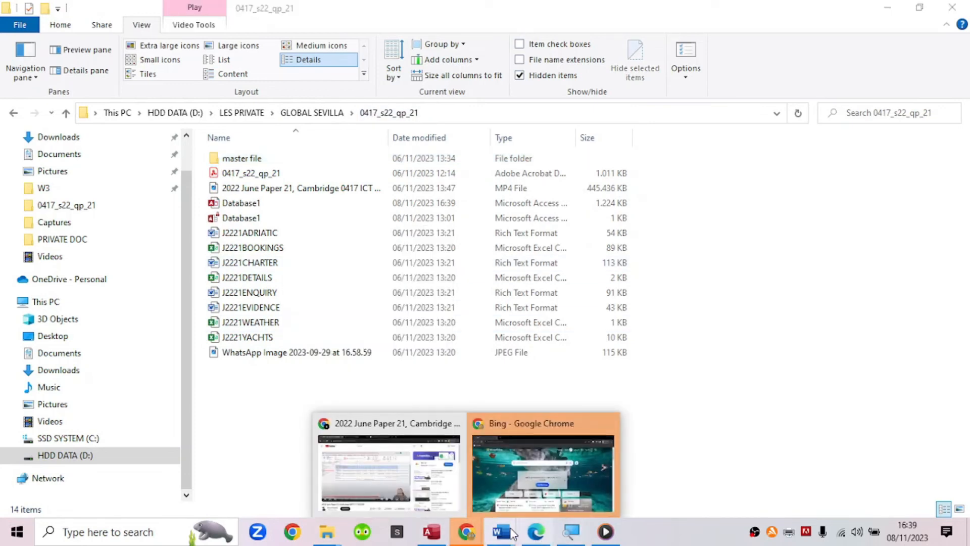
{"action": "left_click", "coordinate": [539, 534]}
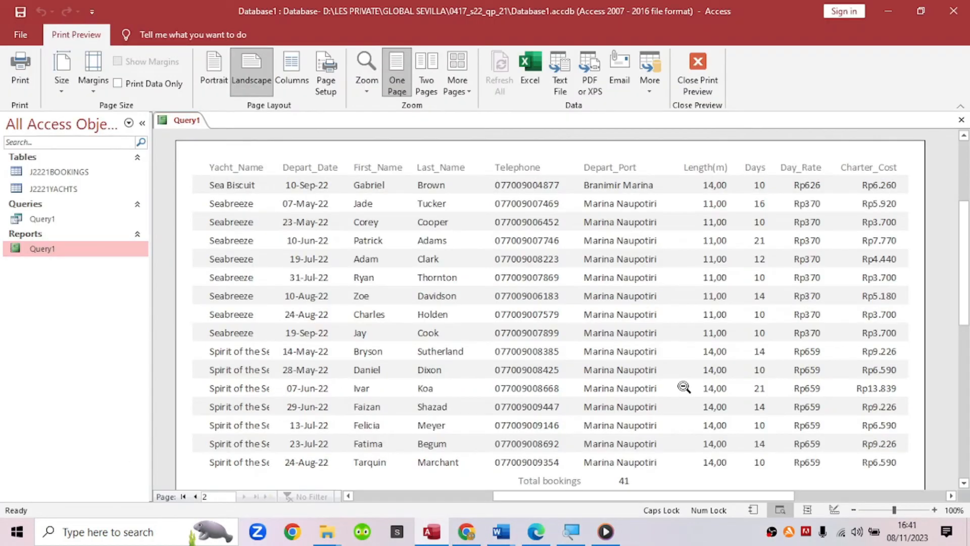
Step: Switch to the 0417_s22_qp_21 folder in File Explorer, open the PRINTOUT 2 PDF and hide the tools pane
{"action": "mouse_move", "coordinate": [327, 531]}
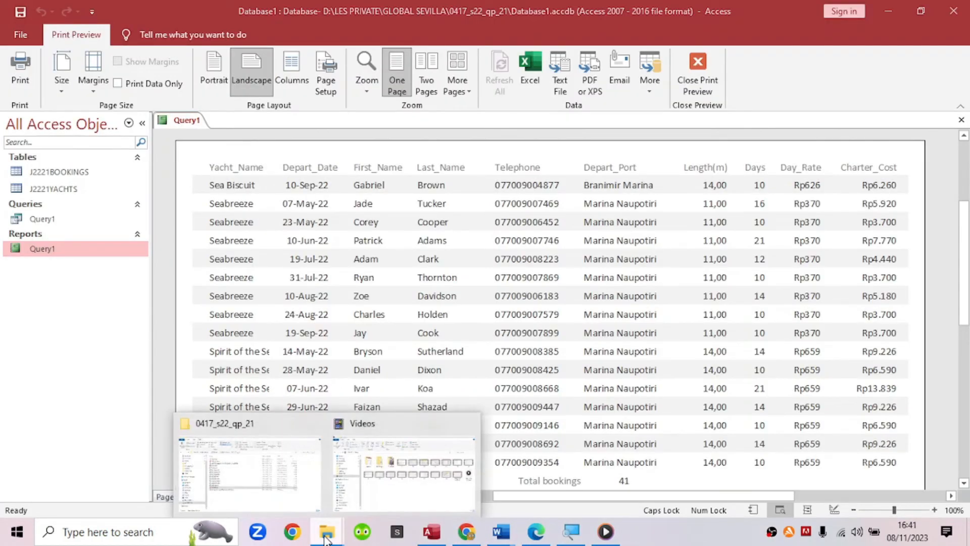
{"action": "left_click", "coordinate": [273, 475]}
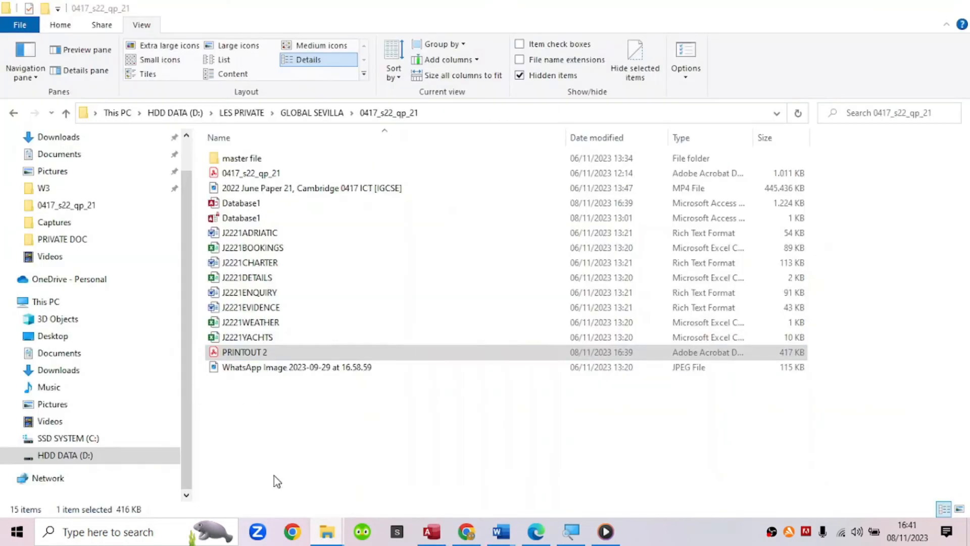
{"action": "double_click", "coordinate": [268, 355]}
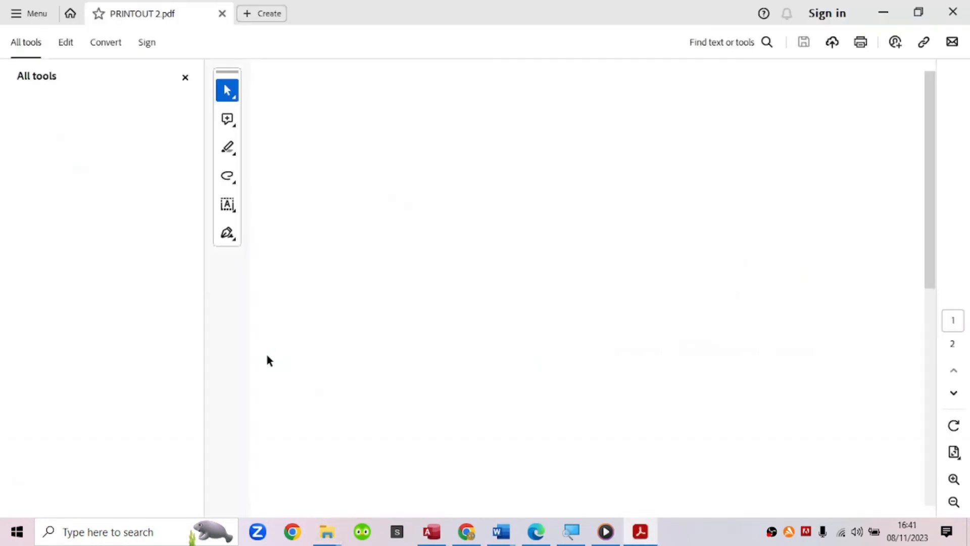
{"action": "left_click", "coordinate": [186, 79]}
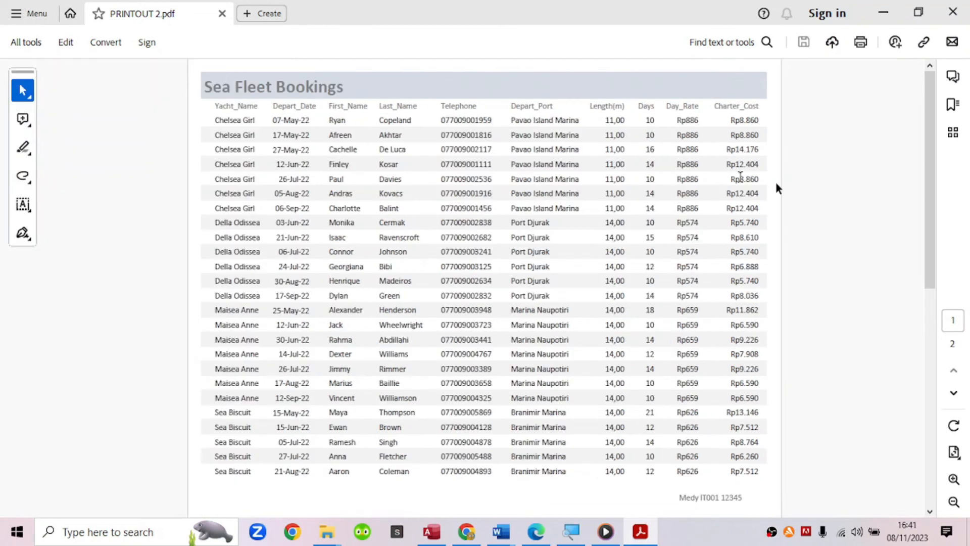
Step: Check both pages of PRINTOUT 2 against the exam paper for the candidate details in the footer and the Total bookings line
{"action": "left_click", "coordinate": [537, 533]}
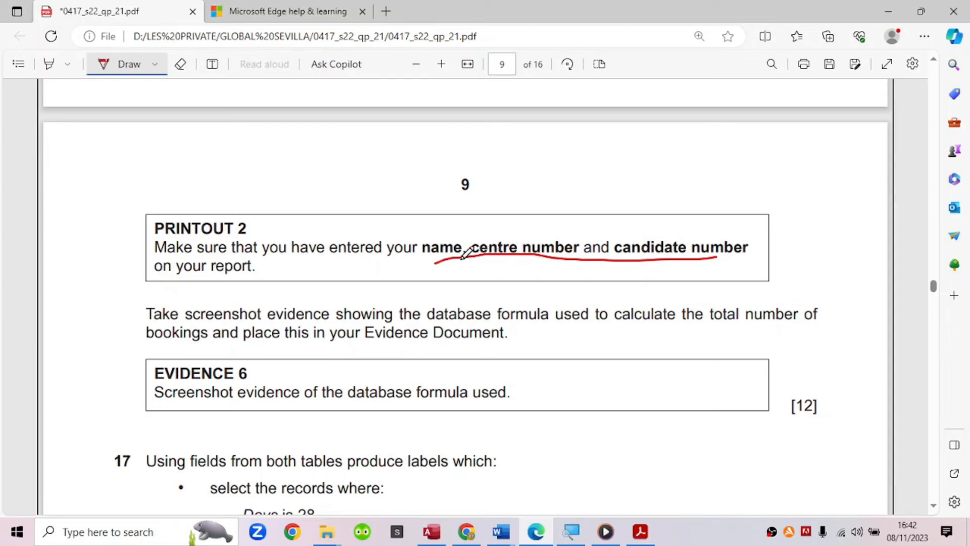
{"action": "left_click", "coordinate": [637, 537]}
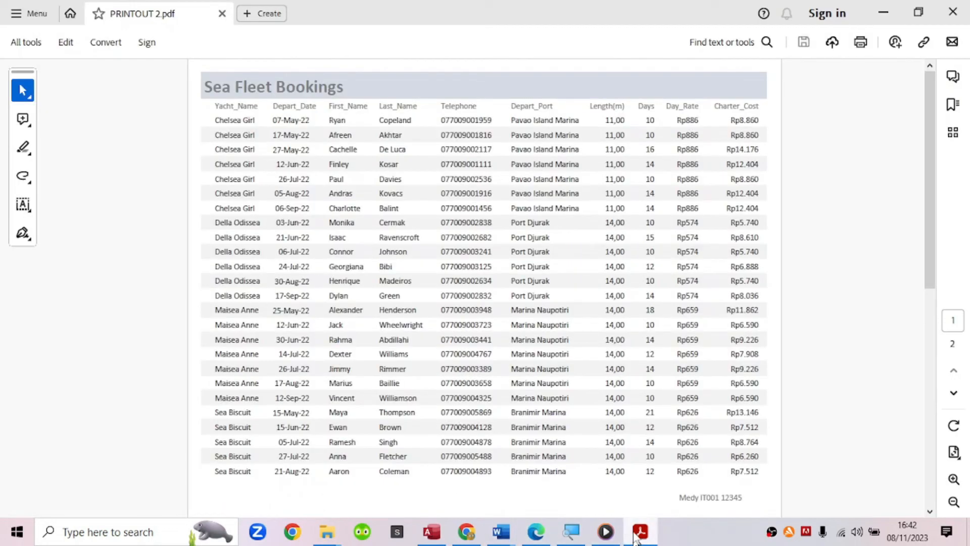
{"action": "scroll", "coordinate": [578, 375], "scroll_direction": "down", "scroll_amount": 10}
{"action": "scroll", "coordinate": [577, 371], "scroll_direction": "up", "scroll_amount": 10}
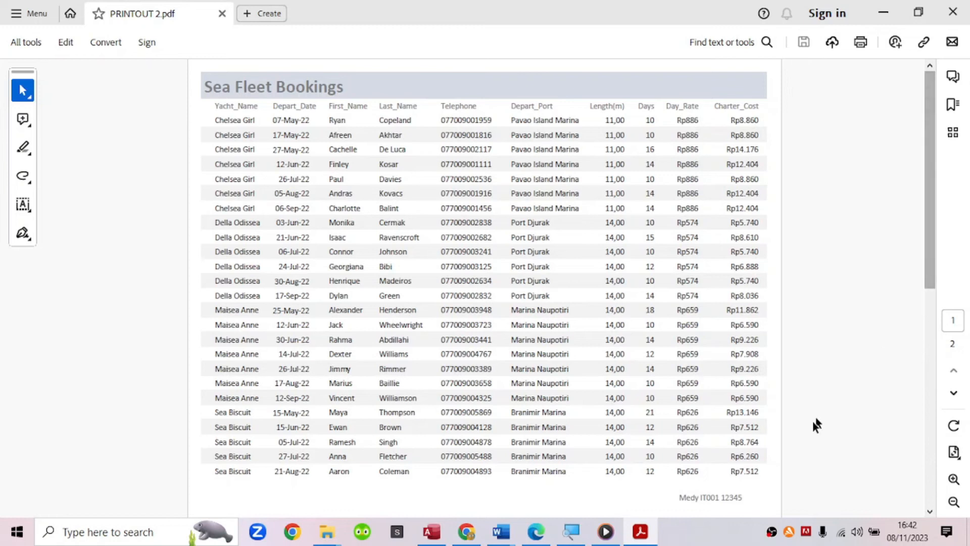
{"action": "left_click_drag", "start_coordinate": [697, 499], "coordinate": [742, 498]}
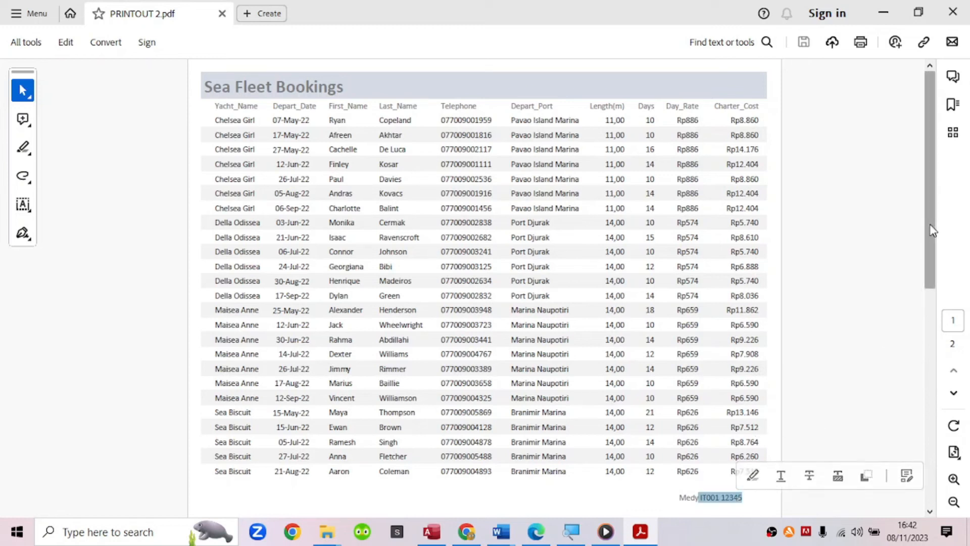
{"action": "scroll", "coordinate": [905, 375], "scroll_direction": "down", "scroll_amount": 10}
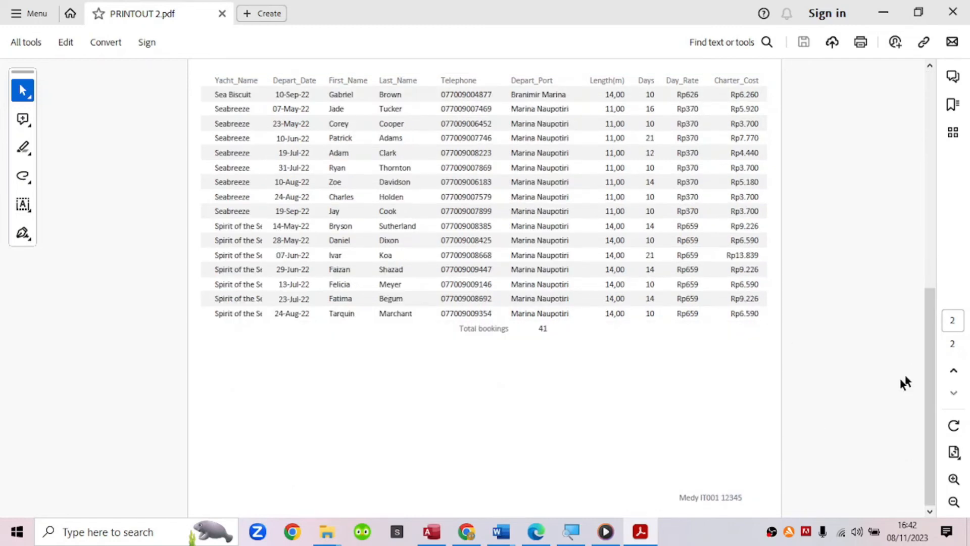
{"action": "left_click_drag", "start_coordinate": [691, 498], "coordinate": [742, 499]}
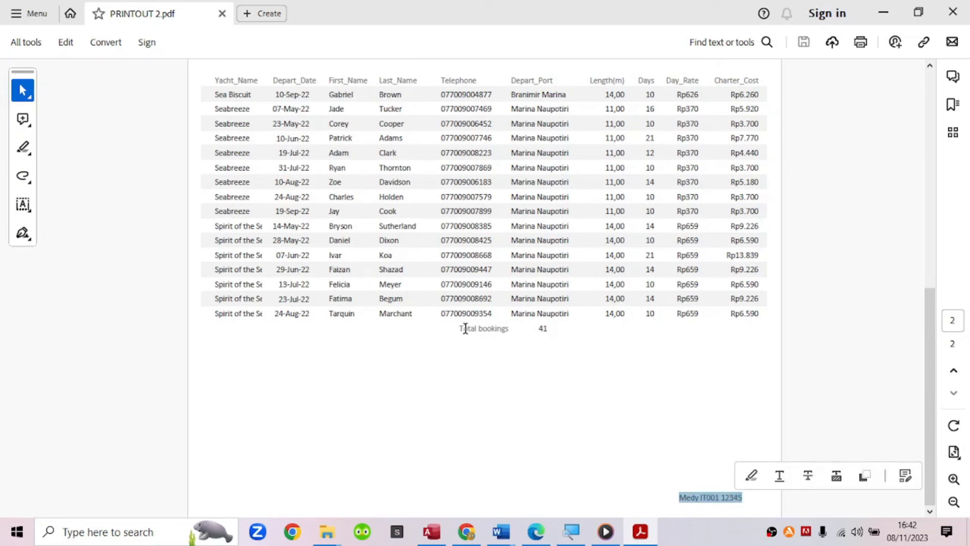
{"action": "left_click_drag", "start_coordinate": [465, 329], "coordinate": [543, 338]}
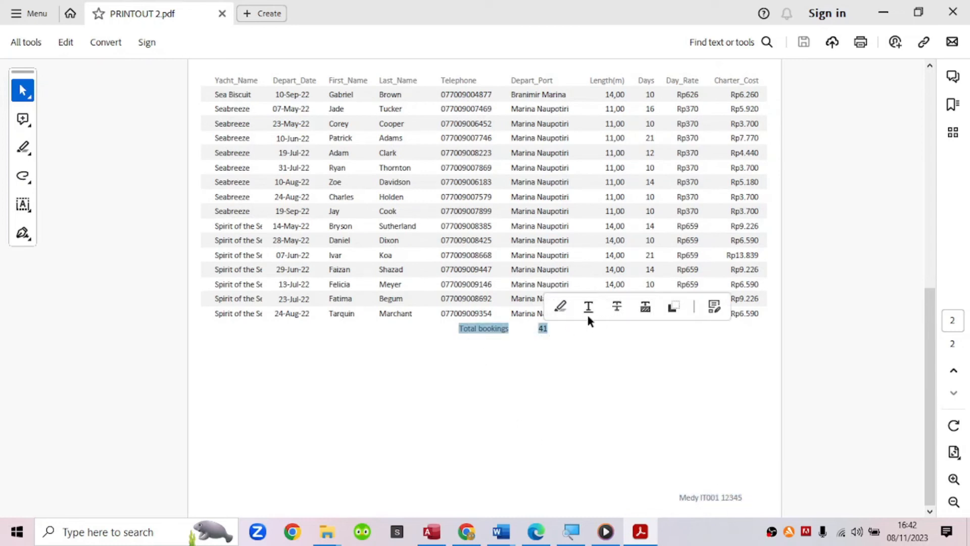
Step: Switch to the exam paper in Edge and underline the 6 of EVIDENCE 6 and the words "database formula used"
{"action": "left_click", "coordinate": [536, 532]}
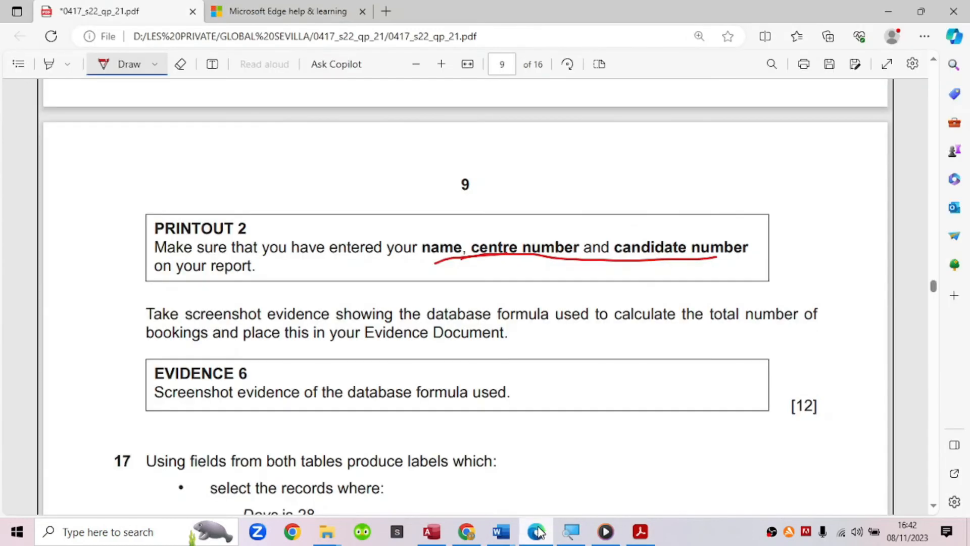
{"action": "scroll", "coordinate": [525, 425], "scroll_direction": "down", "scroll_amount": 2}
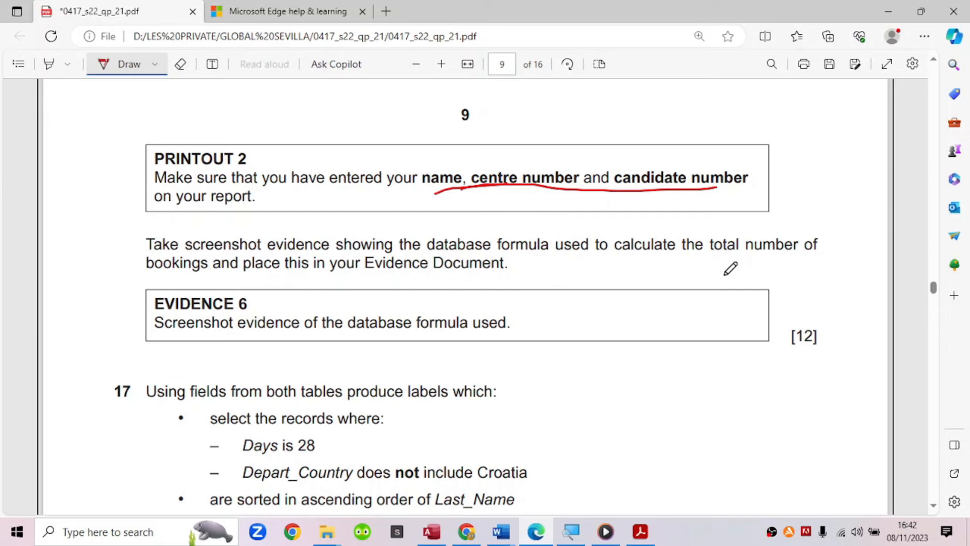
{"action": "left_click_drag", "start_coordinate": [232, 313], "coordinate": [247, 313]}
{"action": "left_click_drag", "start_coordinate": [343, 335], "coordinate": [511, 334]}
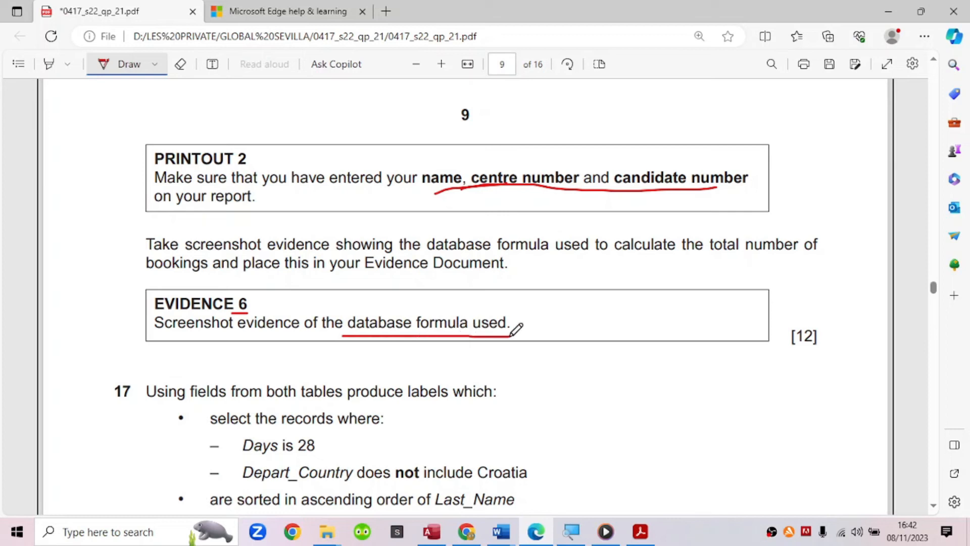
Step: Switch to Access, show the Query1 report in Design View and select the Total bookings label in the report footer
{"action": "left_click", "coordinate": [432, 530]}
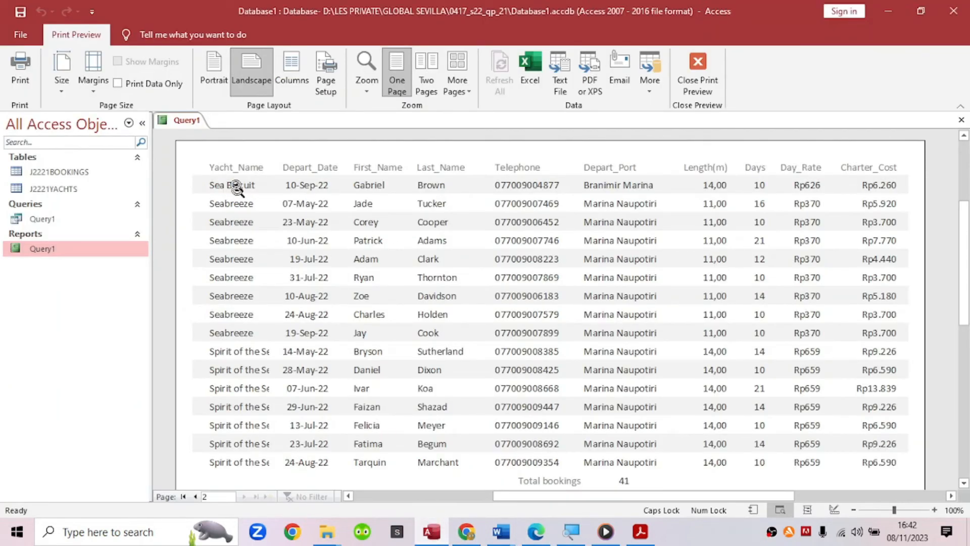
{"action": "right_click", "coordinate": [179, 121]}
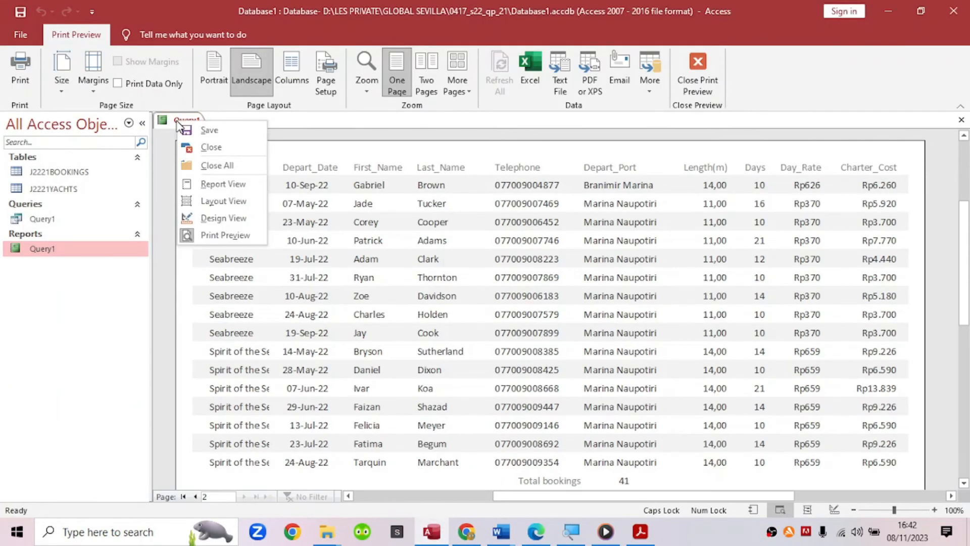
{"action": "left_click", "coordinate": [223, 218]}
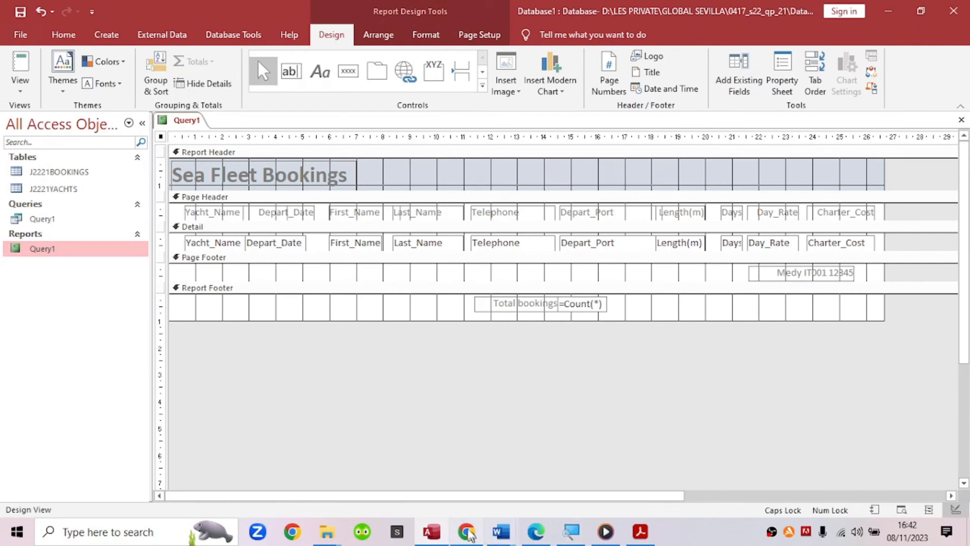
{"action": "left_click", "coordinate": [531, 309]}
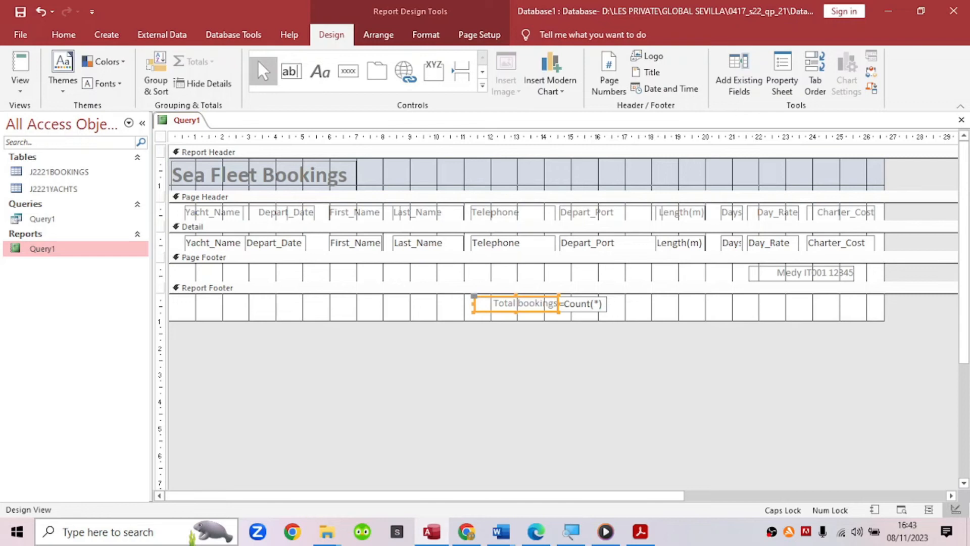
Step: Capture the Total bookings label and its =Count(*) formula with Snipping Tool and copy the snip
{"action": "left_click", "coordinate": [87, 536]}
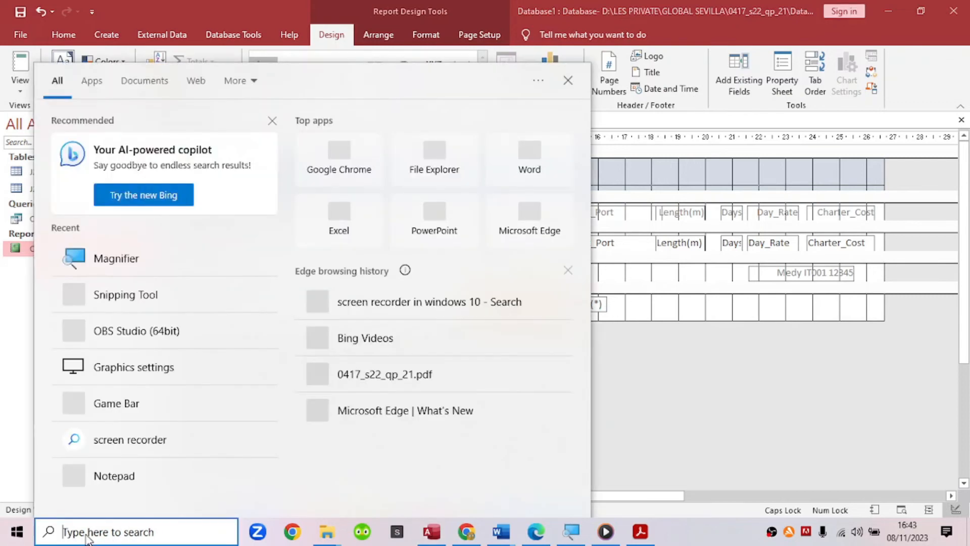
{"action": "type", "text": "SN"}
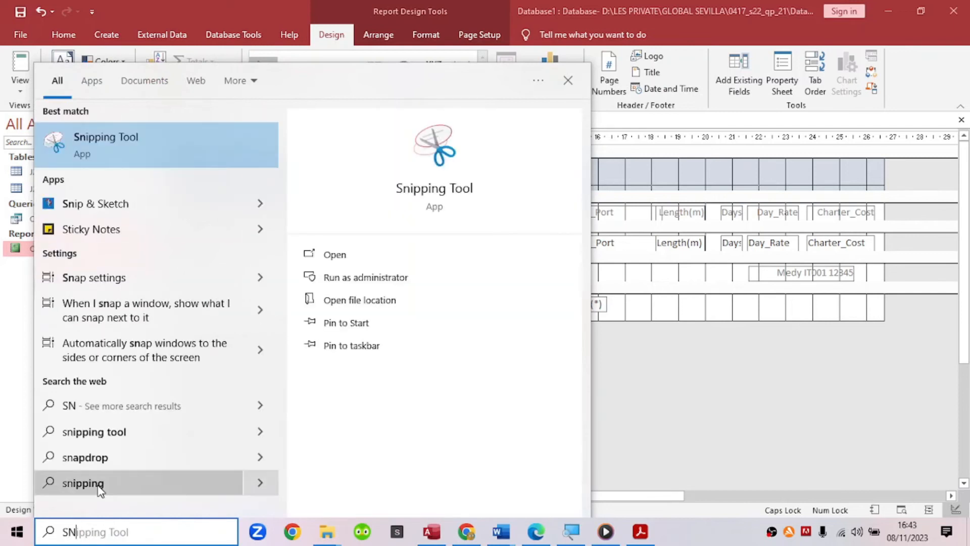
{"action": "left_click", "coordinate": [345, 254]}
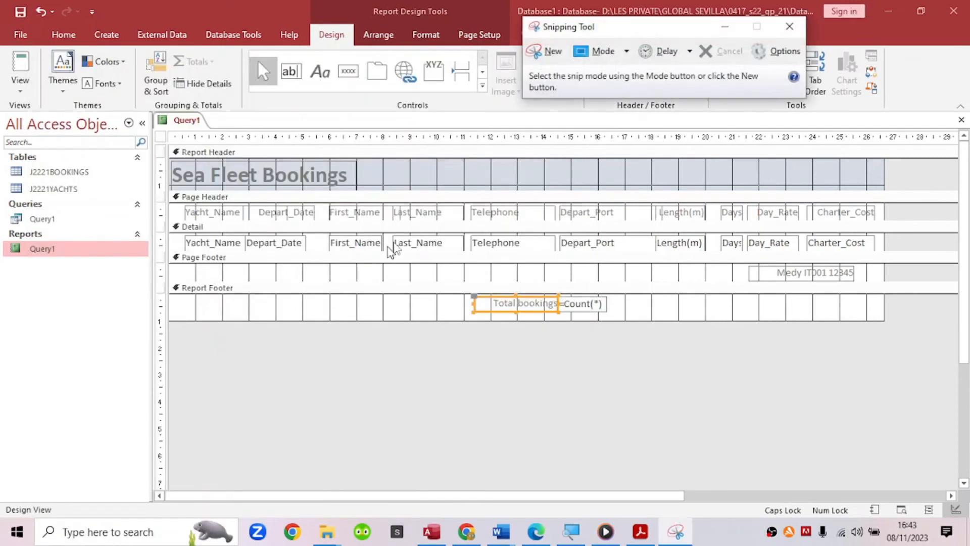
{"action": "left_click", "coordinate": [546, 51]}
{"action": "left_click_drag", "start_coordinate": [460, 283], "coordinate": [621, 322]}
{"action": "left_click", "coordinate": [602, 199]}
Step: Switch to the J2221EVIDENCE document in Word and paste the formula snip under Step 16 - EVIDENCE 6
{"action": "left_click", "coordinate": [500, 532]}
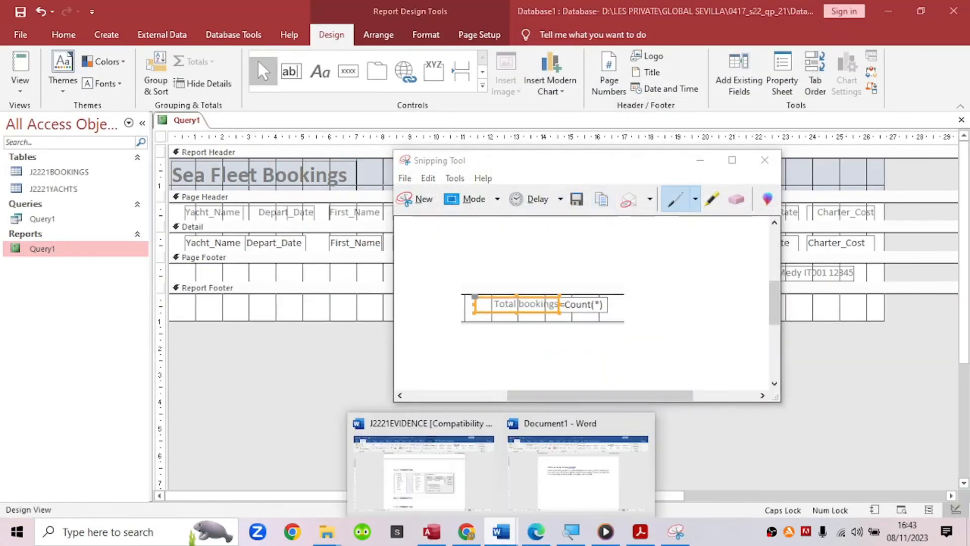
{"action": "left_click", "coordinate": [423, 465]}
{"action": "left_click", "coordinate": [353, 442]}
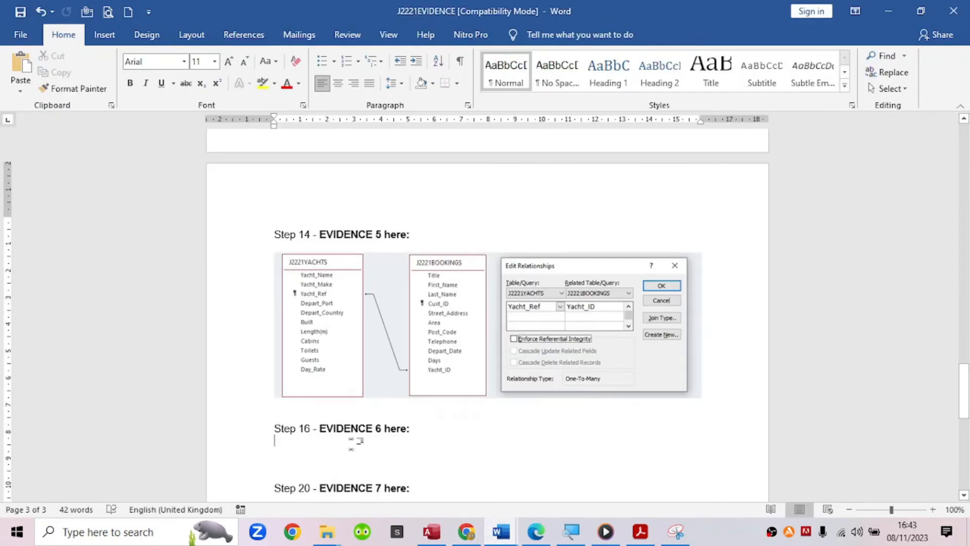
{"action": "left_click", "coordinate": [20, 63]}
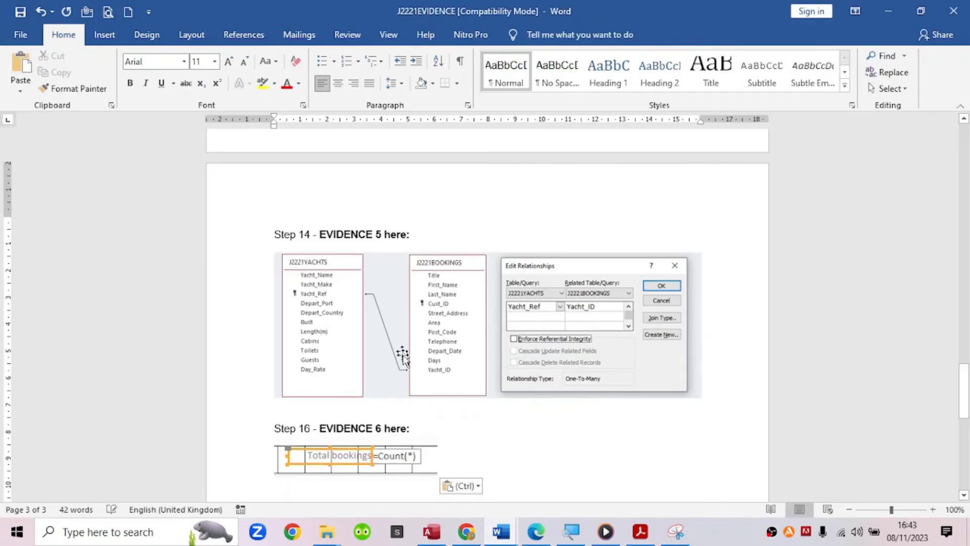
{"action": "scroll", "coordinate": [487, 290], "scroll_direction": "down", "scroll_amount": 3}
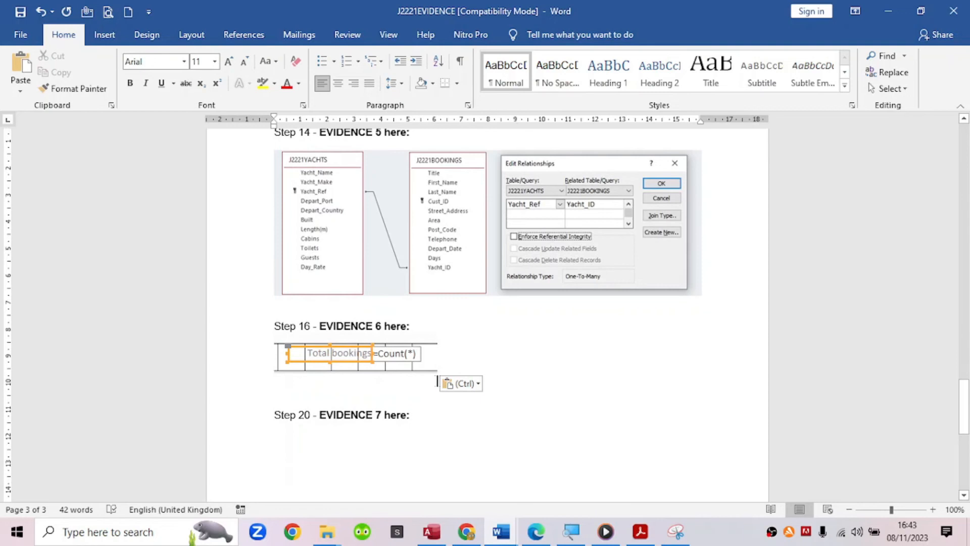
{"action": "left_click", "coordinate": [409, 359]}
{"action": "left_click", "coordinate": [637, 535]}
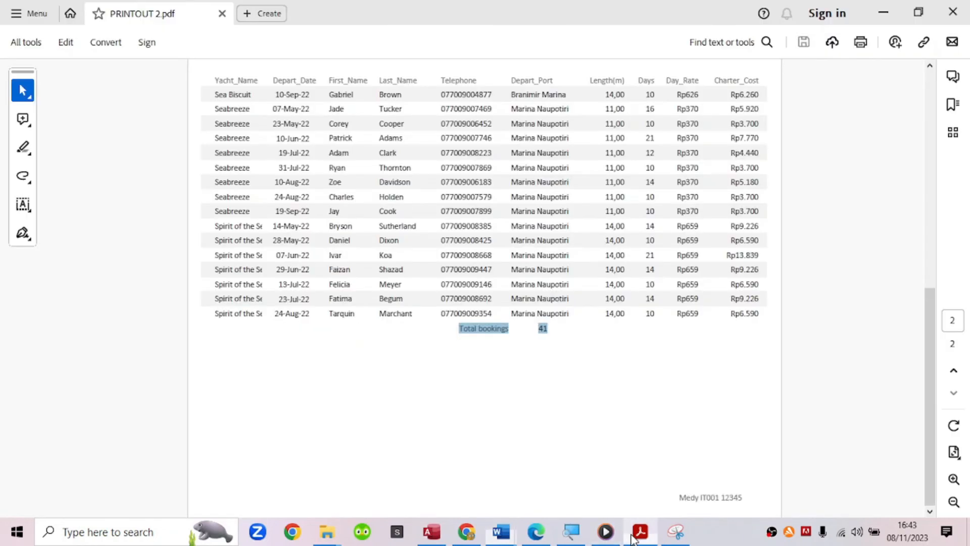
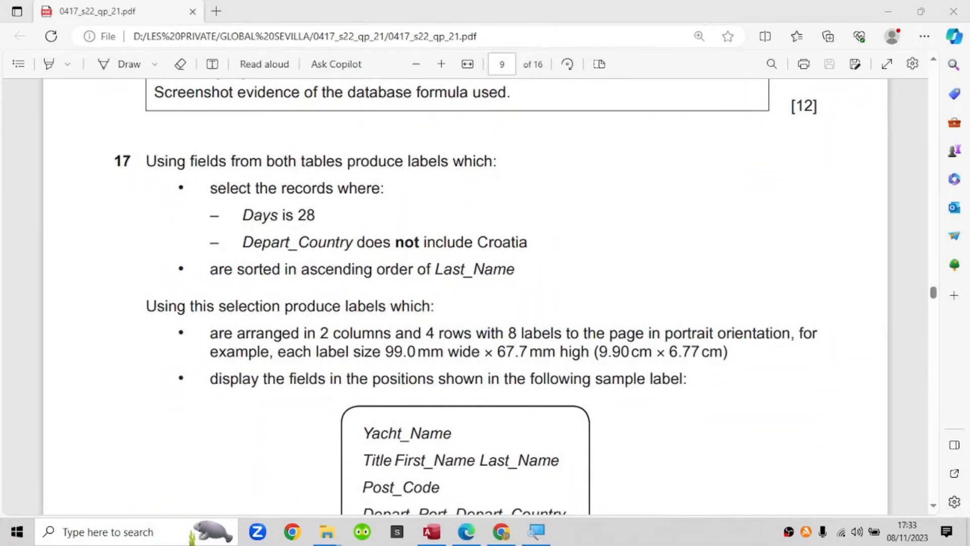
Step: Handwrite the word LABEL above question 17 in the exam paper using the Draw pen
{"action": "left_click", "coordinate": [124, 63]}
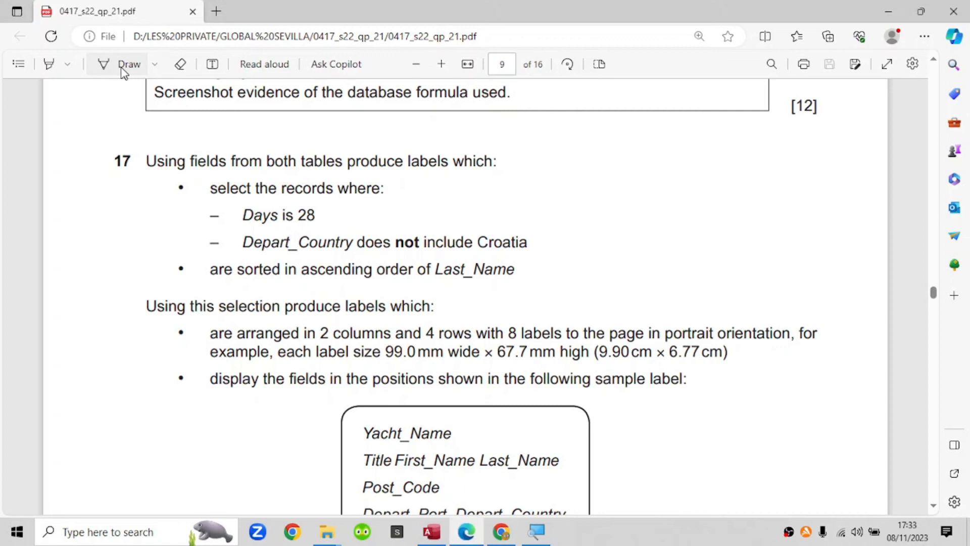
{"action": "mouse_move", "coordinate": [511, 122]}
{"action": "left_mouse_down"}
{"action": "mouse_move", "coordinate": [549, 115]}
{"action": "mouse_move", "coordinate": [557, 140]}
{"action": "mouse_move", "coordinate": [551, 125]}
{"action": "mouse_move", "coordinate": [585, 134]}
{"action": "mouse_move", "coordinate": [569, 155]}
{"action": "left_mouse_up"}
{"action": "mouse_move", "coordinate": [597, 125]}
{"action": "left_mouse_down"}
{"action": "mouse_move", "coordinate": [617, 150]}
{"action": "mouse_move", "coordinate": [618, 124]}
{"action": "mouse_move", "coordinate": [613, 138]}
{"action": "mouse_move", "coordinate": [640, 158]}
{"action": "mouse_move", "coordinate": [659, 145]}
{"action": "left_mouse_up"}
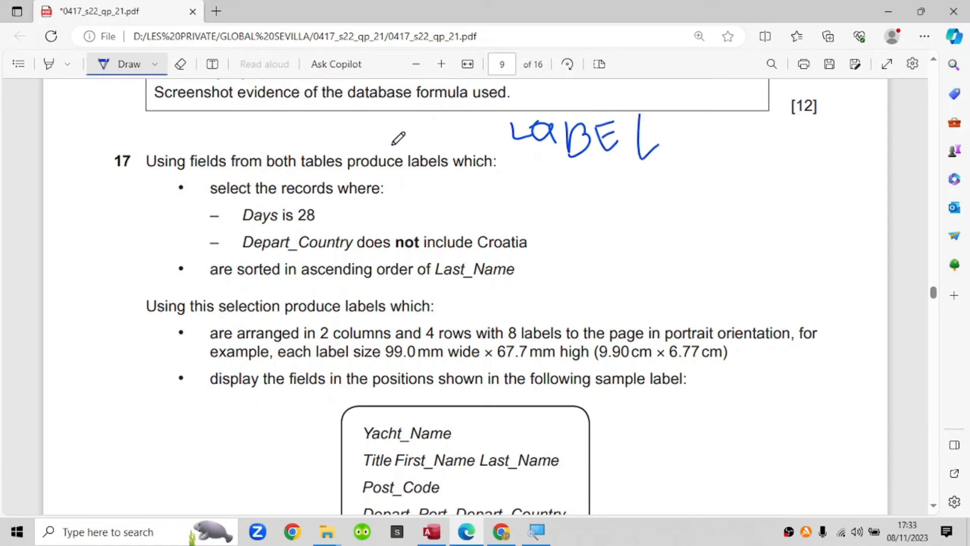
{"action": "scroll", "coordinate": [453, 286], "scroll_direction": "down", "scroll_amount": 3}
{"action": "scroll", "coordinate": [453, 286], "scroll_direction": "up", "scroll_amount": 6}
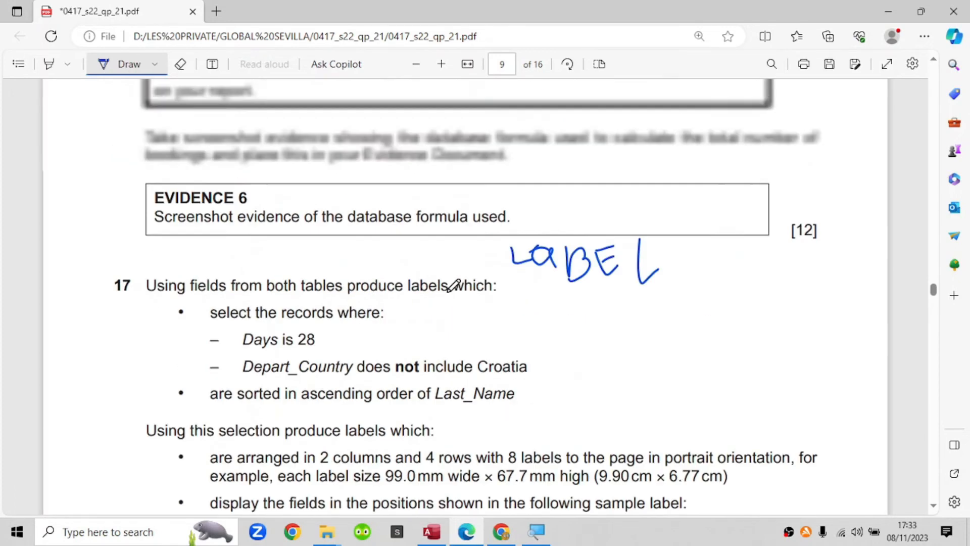
{"action": "scroll", "coordinate": [429, 290], "scroll_direction": "down", "scroll_amount": 3}
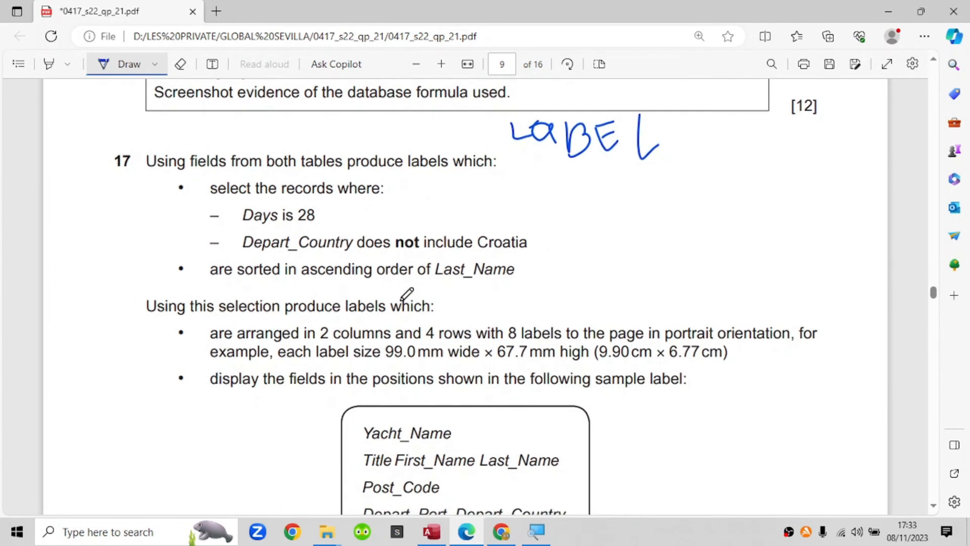
Step: Mark question 17's sample-label bullet with a handwritten 1 and underline "display the" in it
{"action": "scroll", "coordinate": [407, 293], "scroll_direction": "down", "scroll_amount": 2}
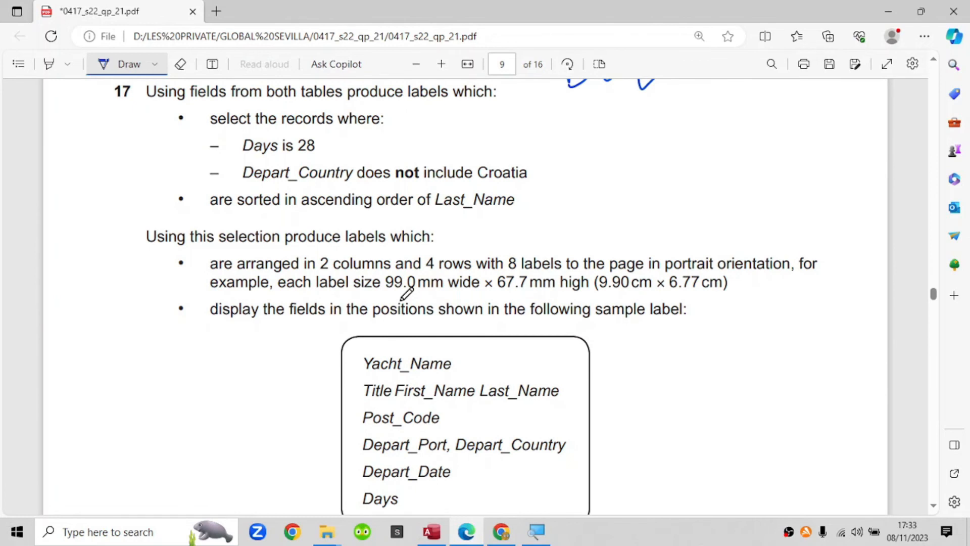
{"action": "scroll", "coordinate": [407, 293], "scroll_direction": "down", "scroll_amount": 10}
{"action": "scroll", "coordinate": [407, 296], "scroll_direction": "up", "scroll_amount": 10}
{"action": "left_click_drag", "start_coordinate": [145, 305], "coordinate": [160, 330]}
{"action": "scroll", "coordinate": [335, 309], "scroll_direction": "down", "scroll_amount": 1}
{"action": "scroll", "coordinate": [332, 314], "scroll_direction": "up", "scroll_amount": 1}
{"action": "left_click_drag", "start_coordinate": [221, 326], "coordinate": [297, 320]}
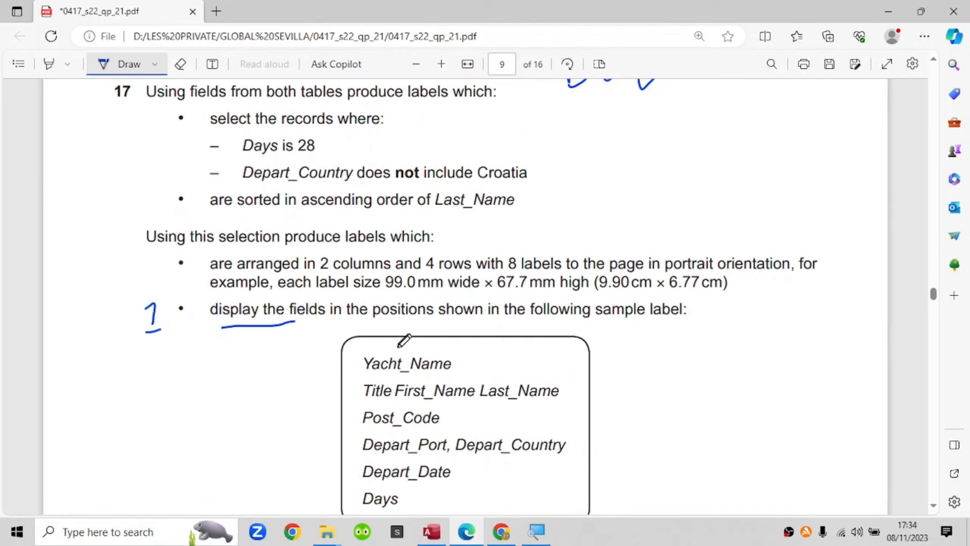
Step: Add further pen marks beside the handwritten LABEL note above question 17, and view the sample label layout
{"action": "scroll", "coordinate": [423, 347], "scroll_direction": "up", "scroll_amount": 1}
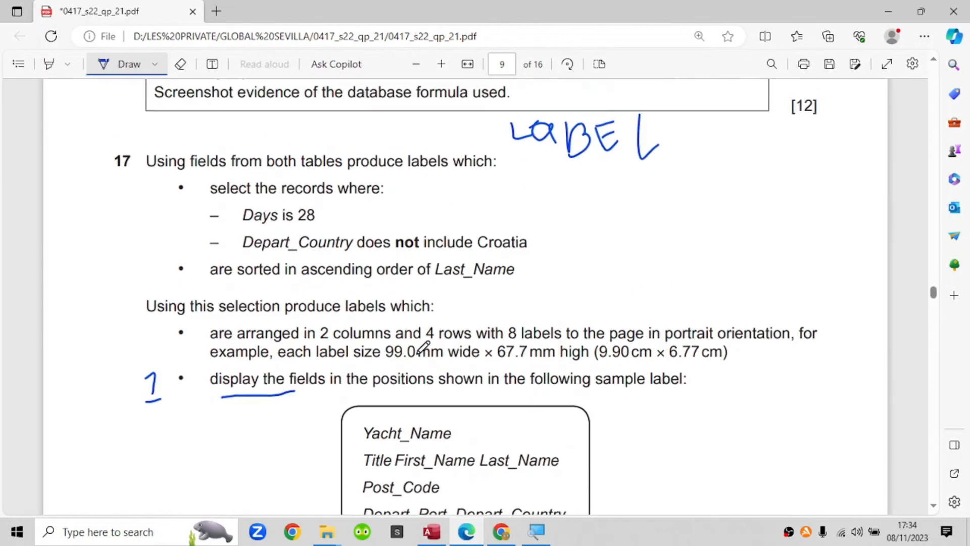
{"action": "mouse_move", "coordinate": [671, 134]}
{"action": "left_mouse_down"}
{"action": "mouse_move", "coordinate": [692, 134]}
{"action": "mouse_move", "coordinate": [684, 142]}
{"action": "left_mouse_up"}
{"action": "mouse_move", "coordinate": [723, 116]}
{"action": "left_mouse_down"}
{"action": "mouse_move", "coordinate": [707, 143]}
{"action": "mouse_move", "coordinate": [722, 117]}
{"action": "mouse_move", "coordinate": [746, 121]}
{"action": "mouse_move", "coordinate": [760, 146]}
{"action": "left_mouse_up"}
{"action": "scroll", "coordinate": [650, 327], "scroll_direction": "down", "scroll_amount": 2}
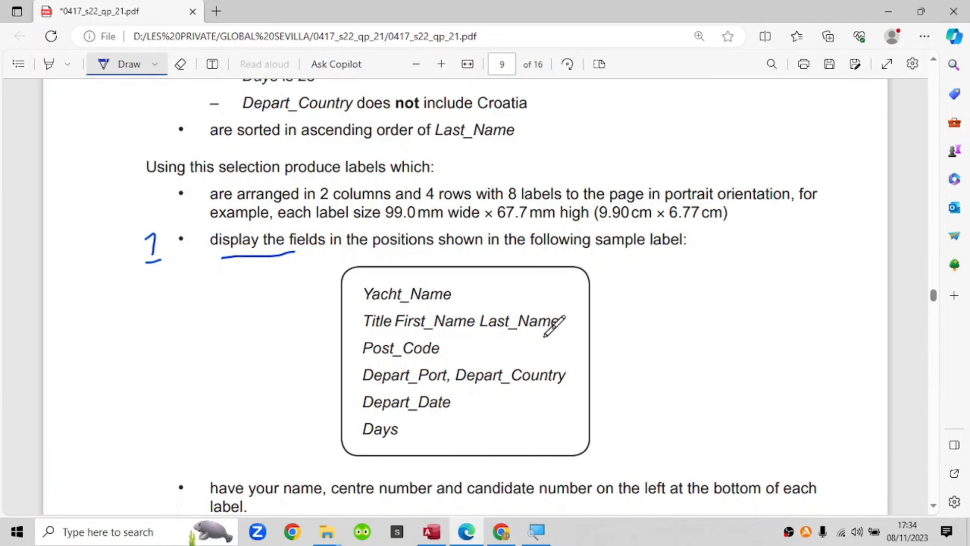
Step: Switch to Access and create a new query in Design view containing the J2221BOOKINGS and J2221YACHTS tables
{"action": "scroll", "coordinate": [558, 331], "scroll_direction": "down", "scroll_amount": 1}
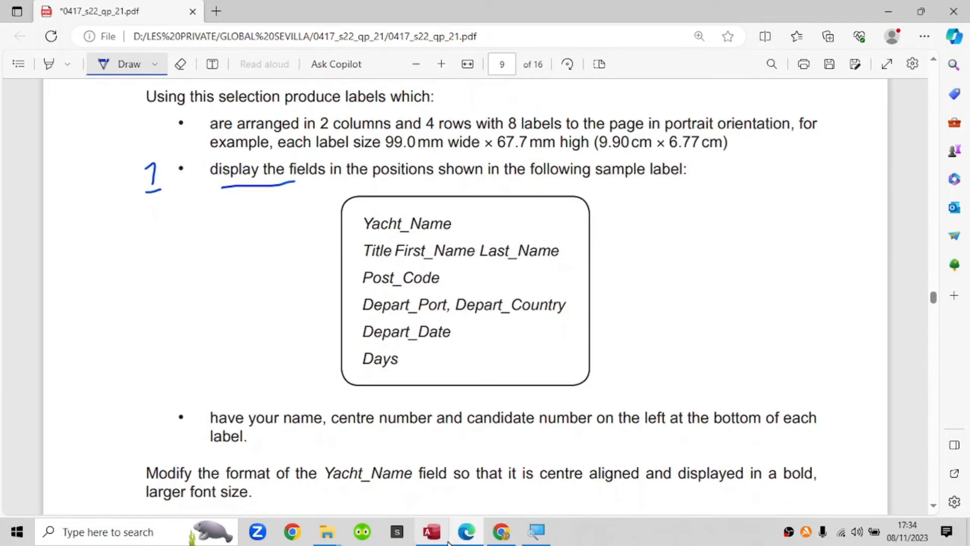
{"action": "mouse_move", "coordinate": [449, 539]}
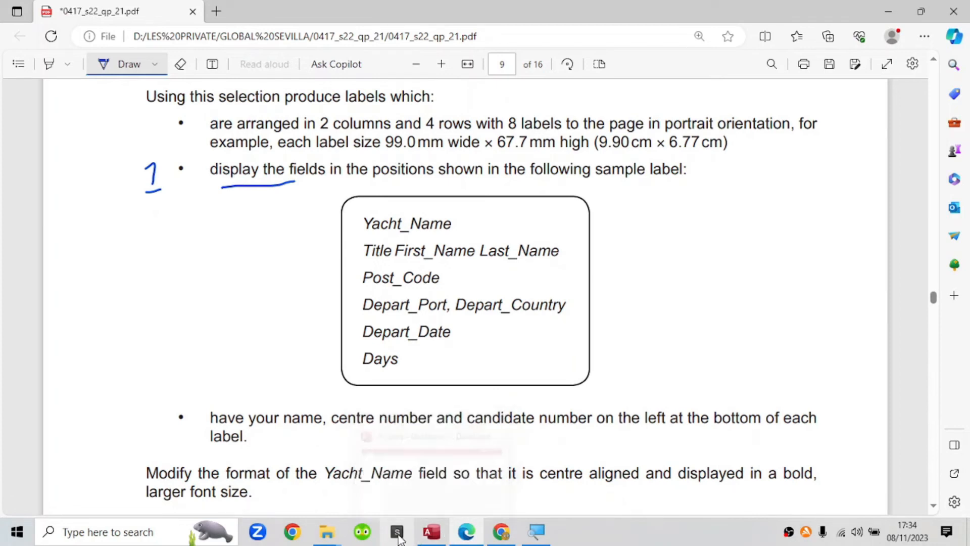
{"action": "left_click", "coordinate": [427, 492]}
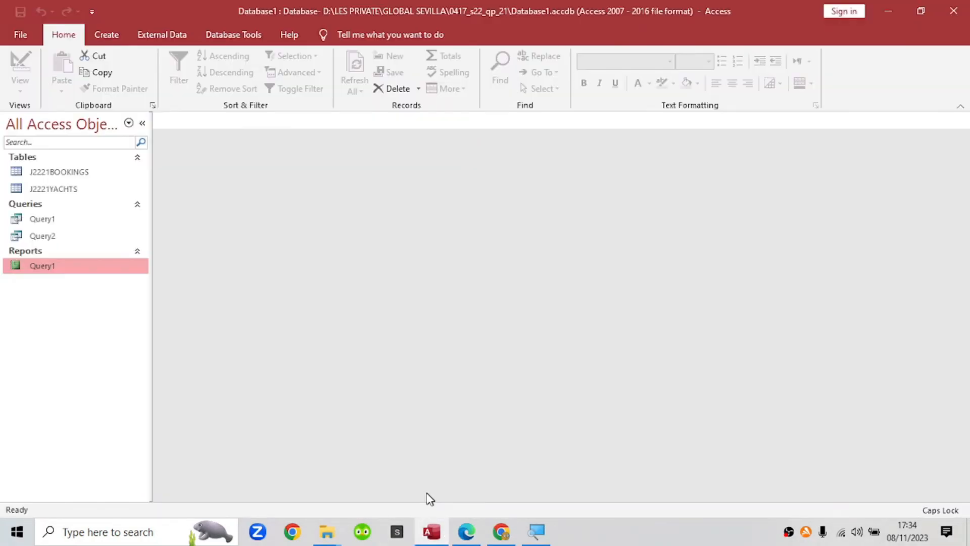
{"action": "left_click", "coordinate": [107, 37]}
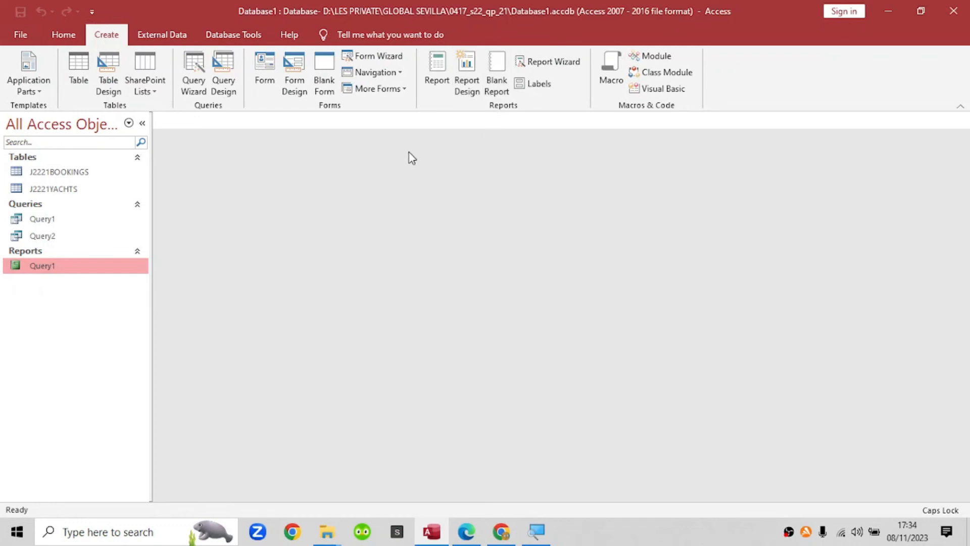
{"action": "left_click", "coordinate": [195, 69]}
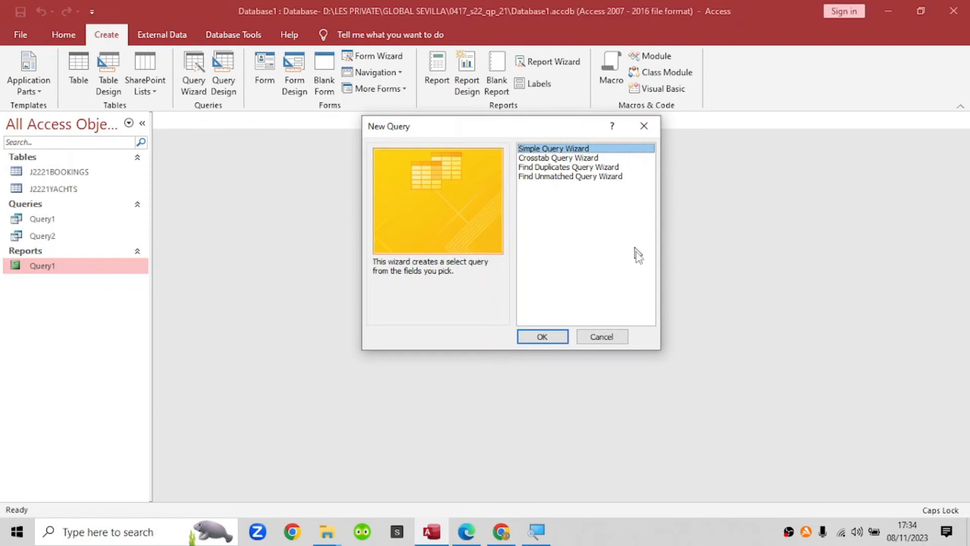
{"action": "left_click", "coordinate": [617, 337]}
{"action": "left_click", "coordinate": [223, 76]}
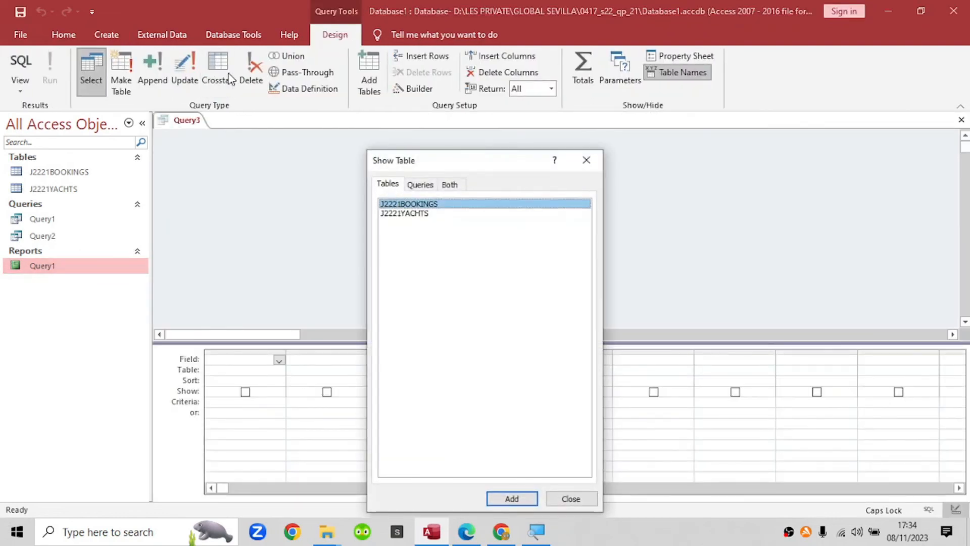
{"action": "double_click", "coordinate": [437, 205]}
{"action": "double_click", "coordinate": [412, 214]}
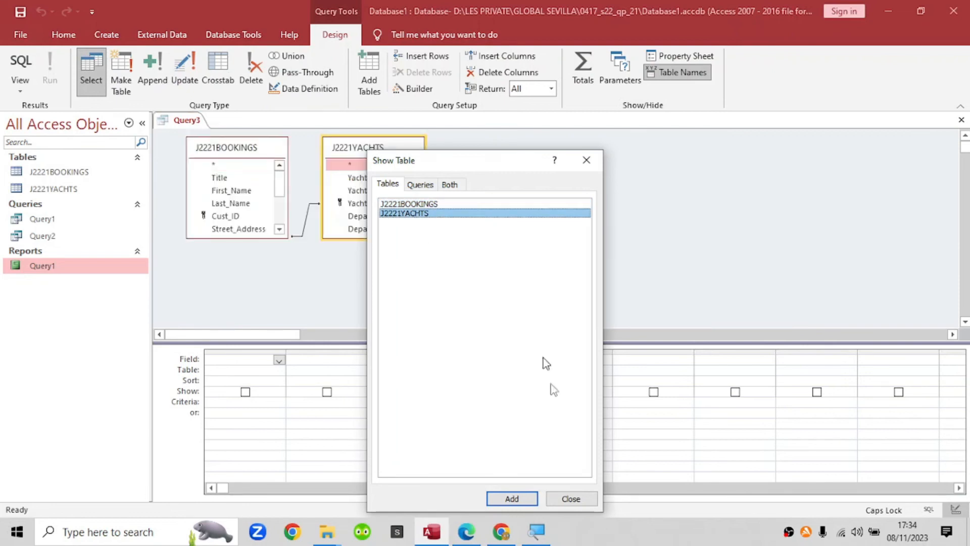
{"action": "left_click", "coordinate": [571, 500]}
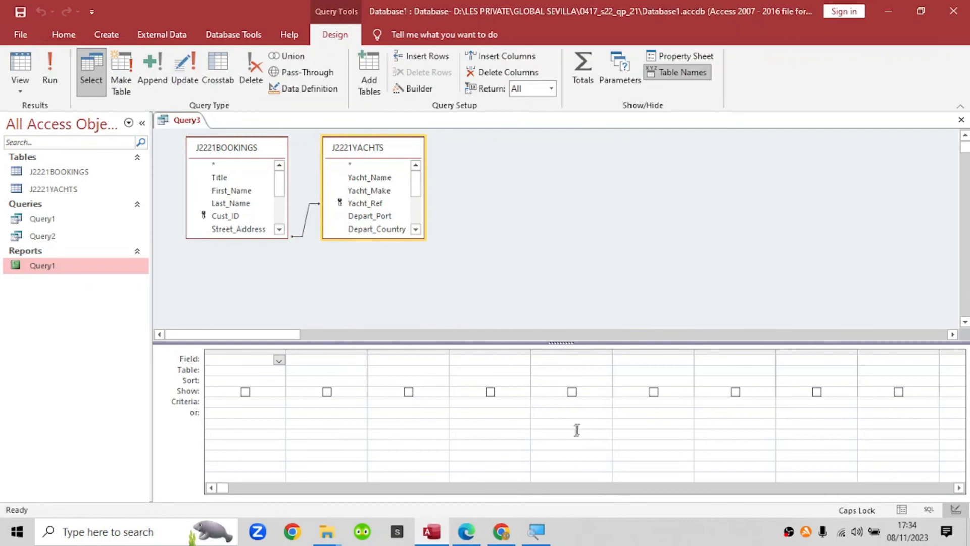
Step: Switch to the exam paper PDF in Edge and underline Yacht_Name and Title in the sample label
{"action": "left_click", "coordinate": [468, 540]}
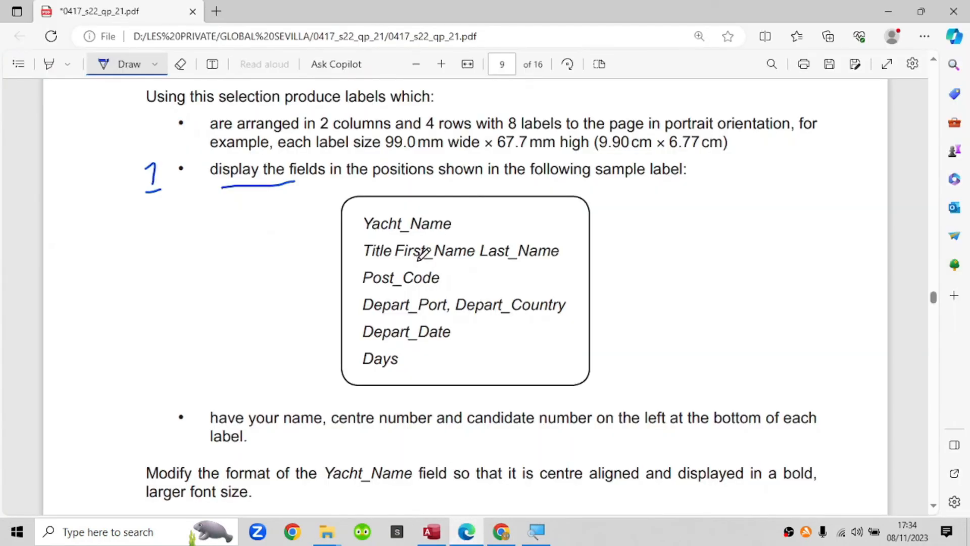
{"action": "left_click_drag", "start_coordinate": [376, 235], "coordinate": [407, 234]}
{"action": "left_click_drag", "start_coordinate": [370, 262], "coordinate": [380, 262]}
Step: Return to Access, enlarge both table field lists, and add Yacht_Name, Title, First_Name and Last_Name to the query grid
{"action": "left_click", "coordinate": [431, 535]}
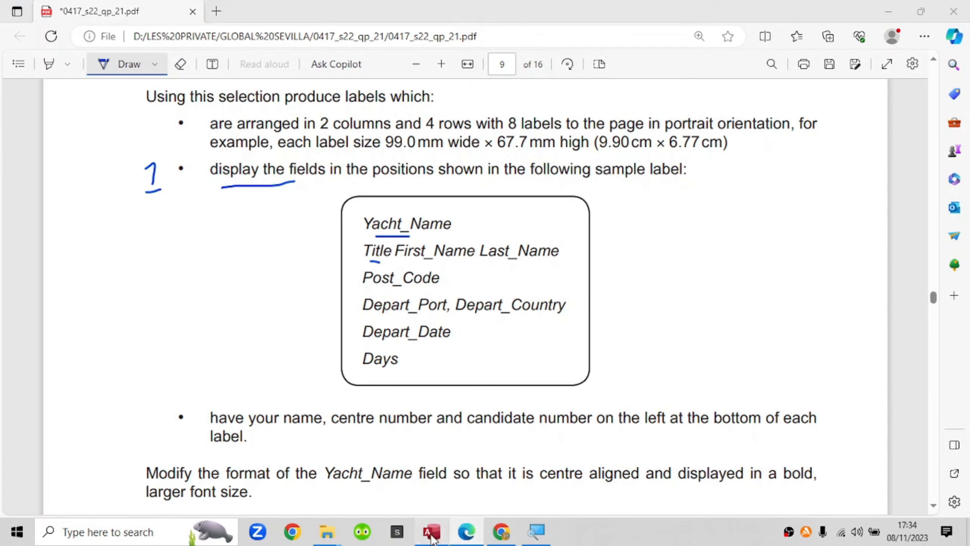
{"action": "left_click_drag", "start_coordinate": [238, 237], "coordinate": [237, 318]}
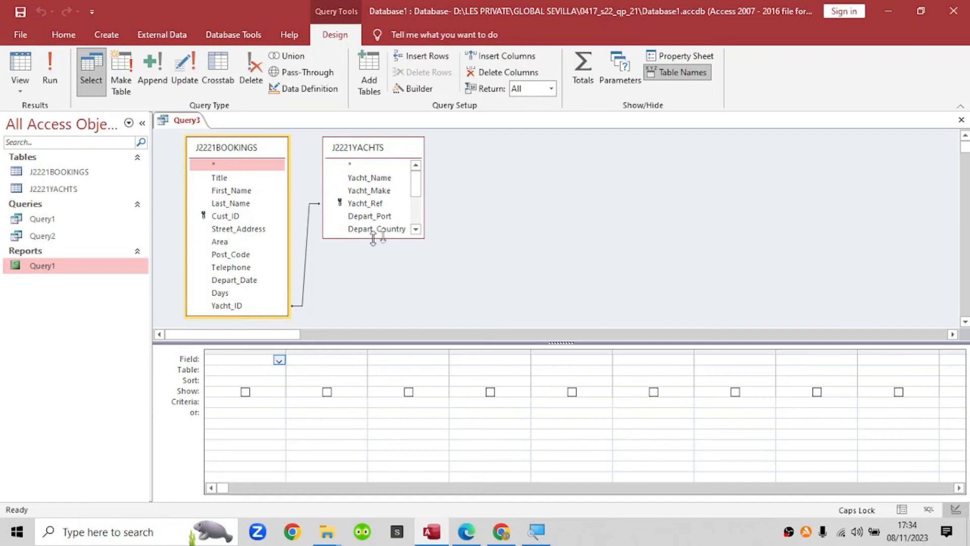
{"action": "left_click_drag", "start_coordinate": [380, 237], "coordinate": [389, 321]}
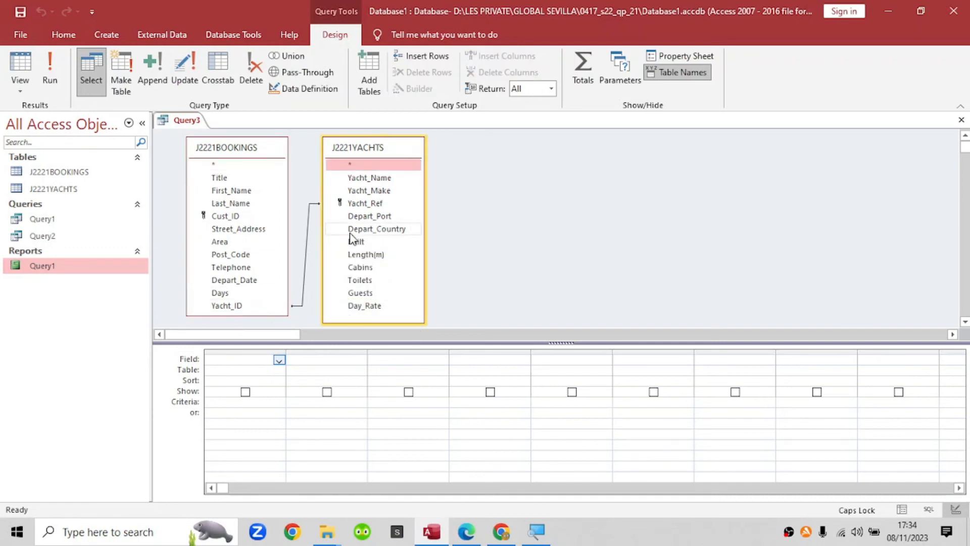
{"action": "double_click", "coordinate": [371, 179]}
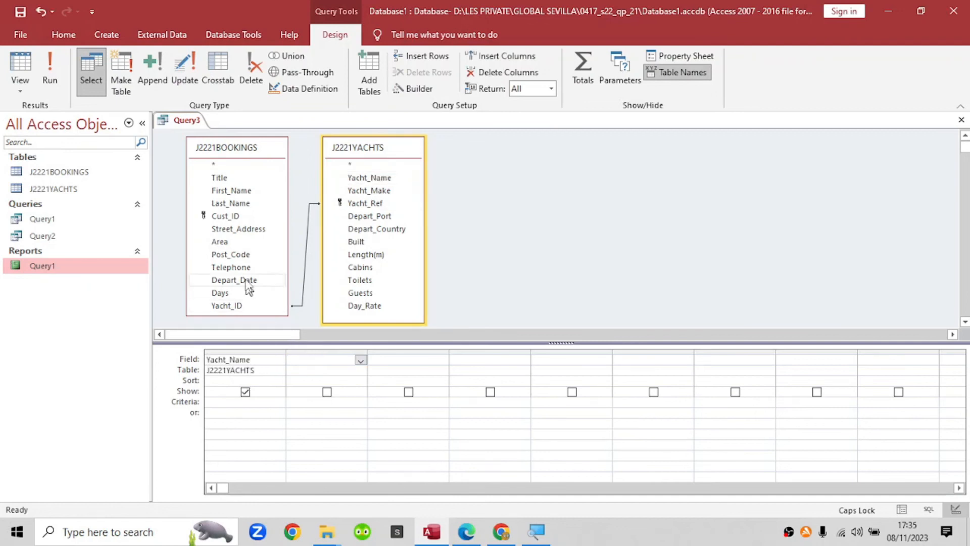
{"action": "double_click", "coordinate": [219, 177]}
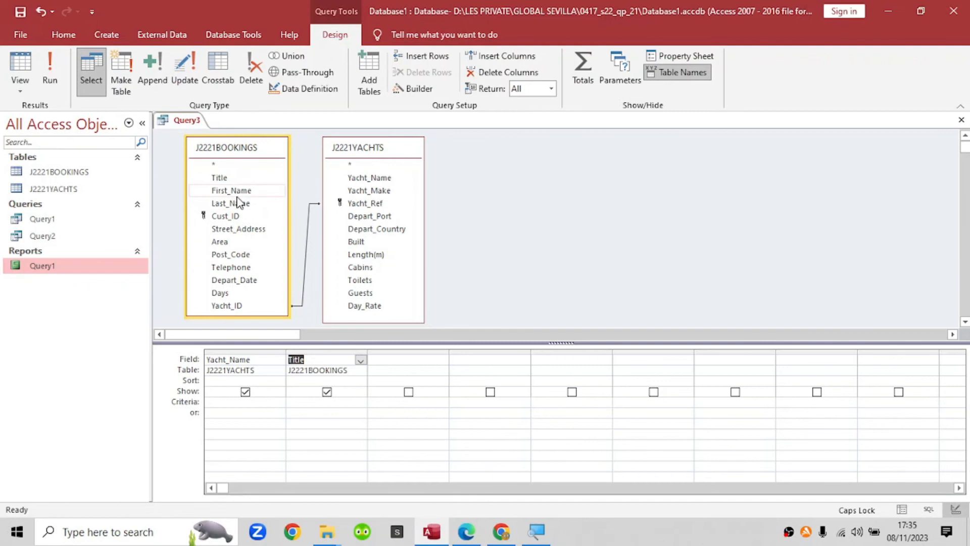
{"action": "double_click", "coordinate": [237, 192]}
{"action": "double_click", "coordinate": [240, 204]}
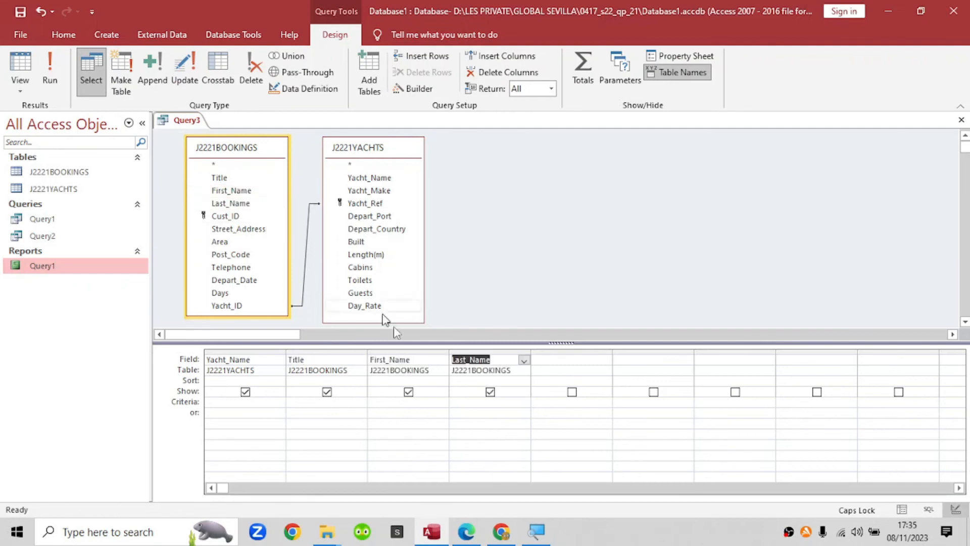
Step: Switch to the exam paper and underline First_Name, Last_Name, Post_Code and Depart_Port in the sample label
{"action": "left_click", "coordinate": [466, 531]}
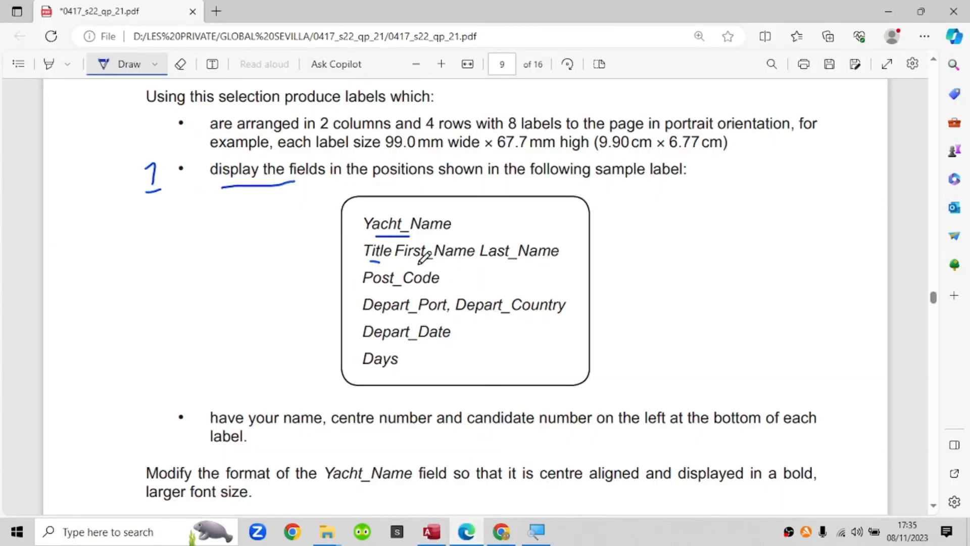
{"action": "left_click_drag", "start_coordinate": [474, 258], "coordinate": [503, 257]}
{"action": "mouse_move", "coordinate": [375, 295]}
{"action": "left_mouse_down"}
{"action": "mouse_move", "coordinate": [403, 292]}
{"action": "mouse_move", "coordinate": [419, 314]}
{"action": "left_mouse_up"}
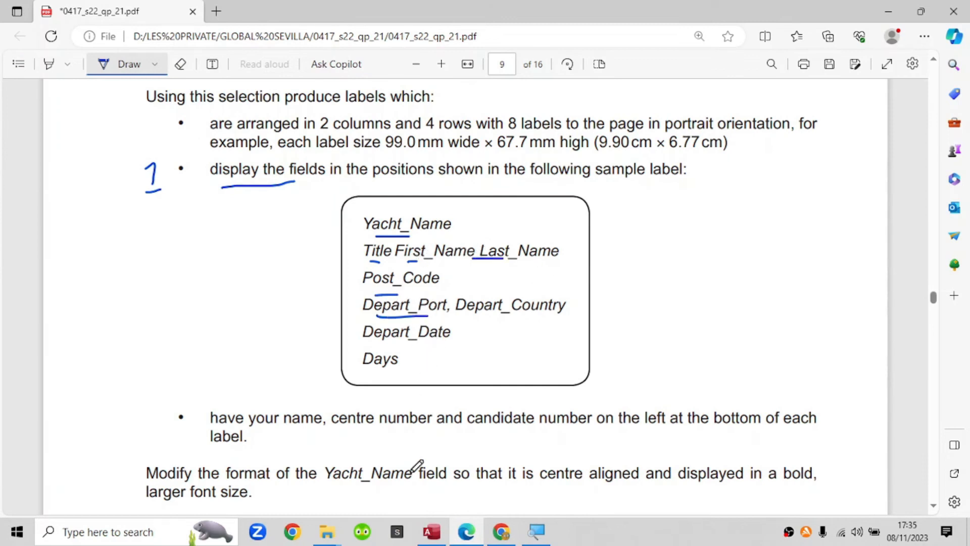
Step: Return to the Access query and add Post_Code from J2221BOOKINGS and Depart_Port from J2221YACHTS to the grid
{"action": "left_click", "coordinate": [430, 533]}
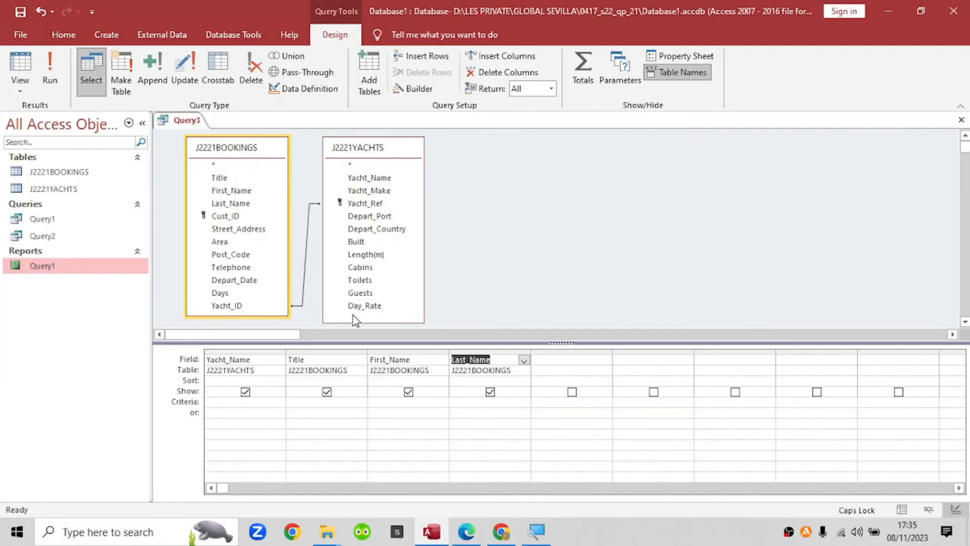
{"action": "double_click", "coordinate": [247, 255]}
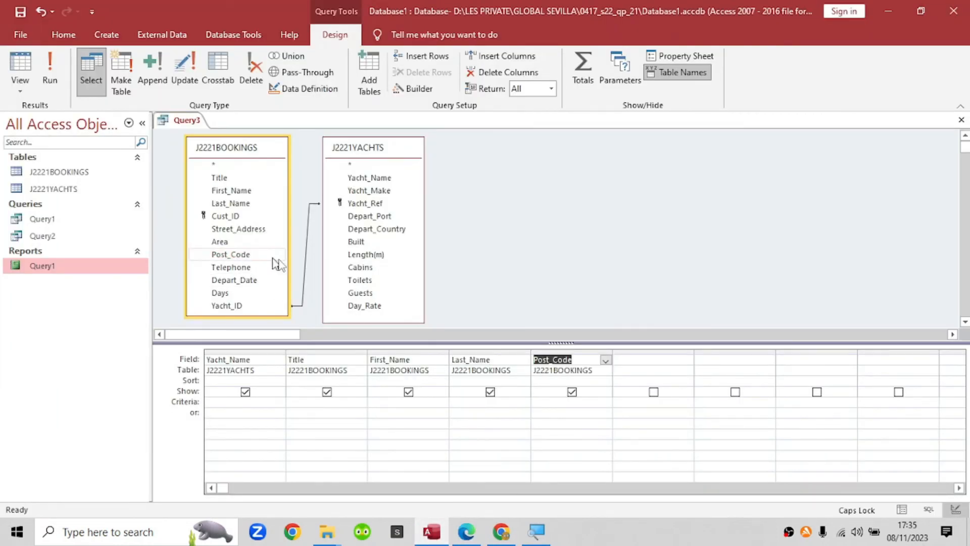
{"action": "double_click", "coordinate": [376, 217]}
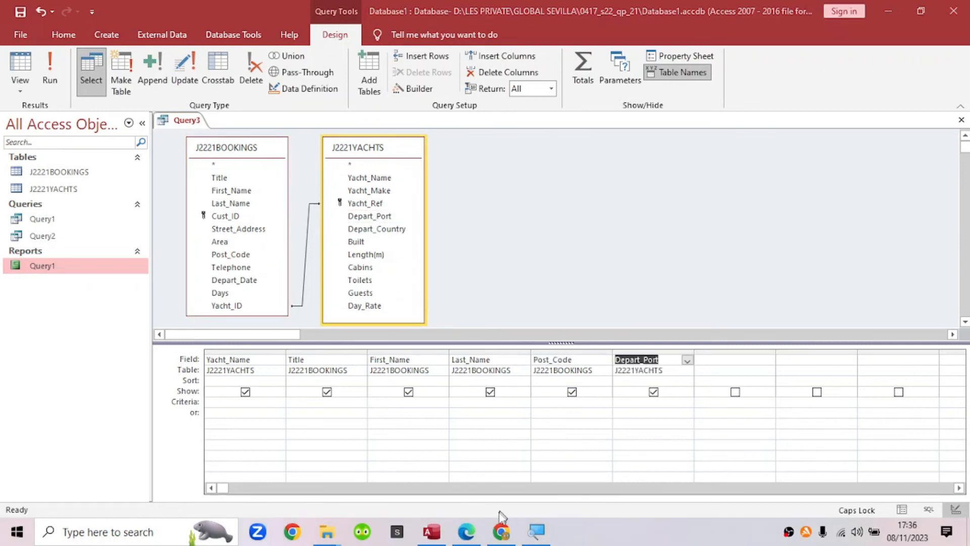
Step: Underline Depart_Country in the exam paper's sample label and add that field from J2221YACHTS to the Access query
{"action": "mouse_move", "coordinate": [466, 533]}
{"action": "left_click", "coordinate": [465, 486]}
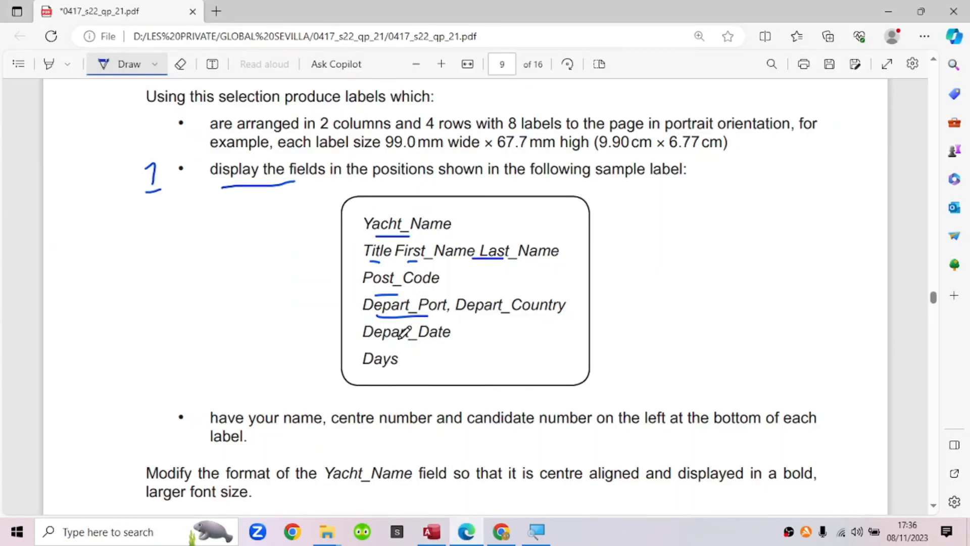
{"action": "left_click_drag", "start_coordinate": [467, 315], "coordinate": [541, 315]}
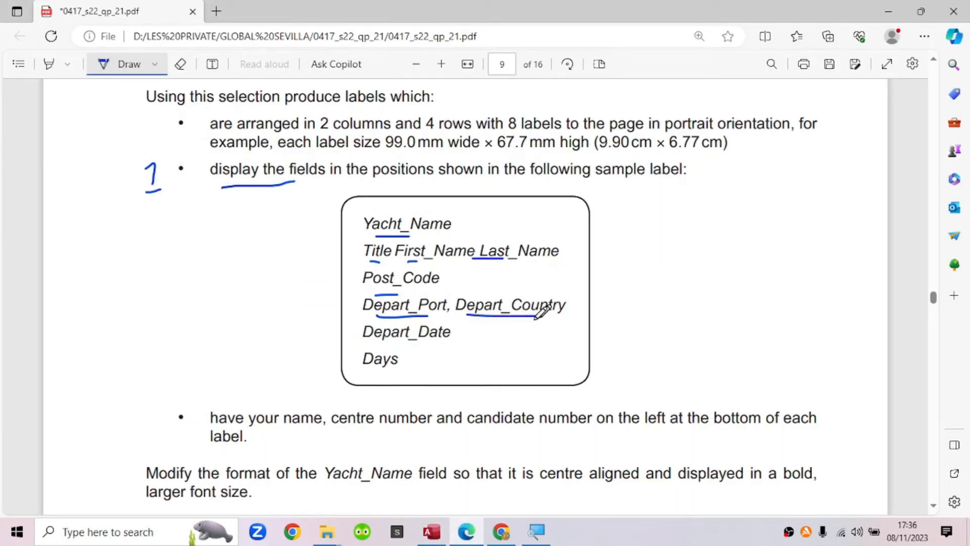
{"action": "left_click", "coordinate": [439, 538]}
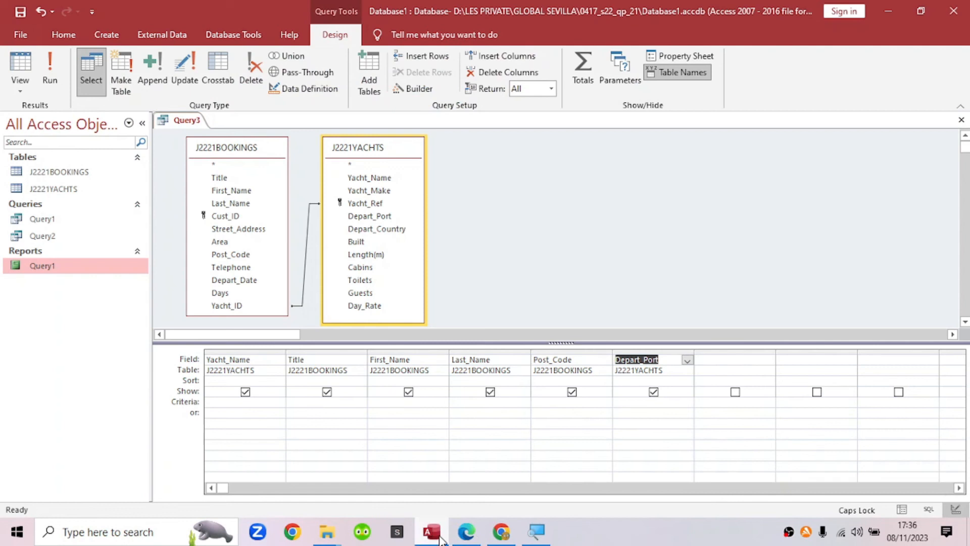
{"action": "double_click", "coordinate": [378, 229]}
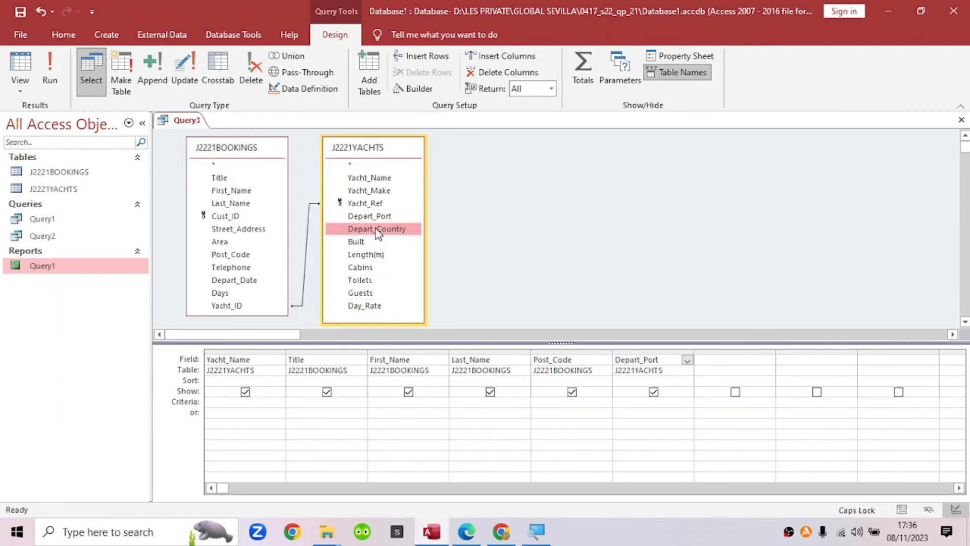
Step: Switch to the exam paper and underline Depart_Date and Days in the sample label
{"action": "left_click", "coordinate": [468, 531]}
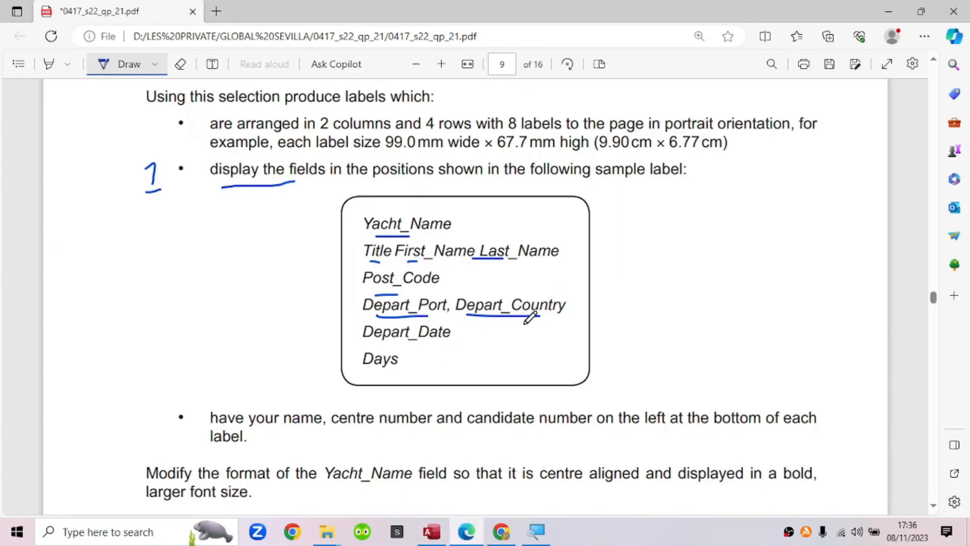
{"action": "left_click_drag", "start_coordinate": [393, 342], "coordinate": [423, 341]}
{"action": "left_click_drag", "start_coordinate": [375, 369], "coordinate": [399, 368]}
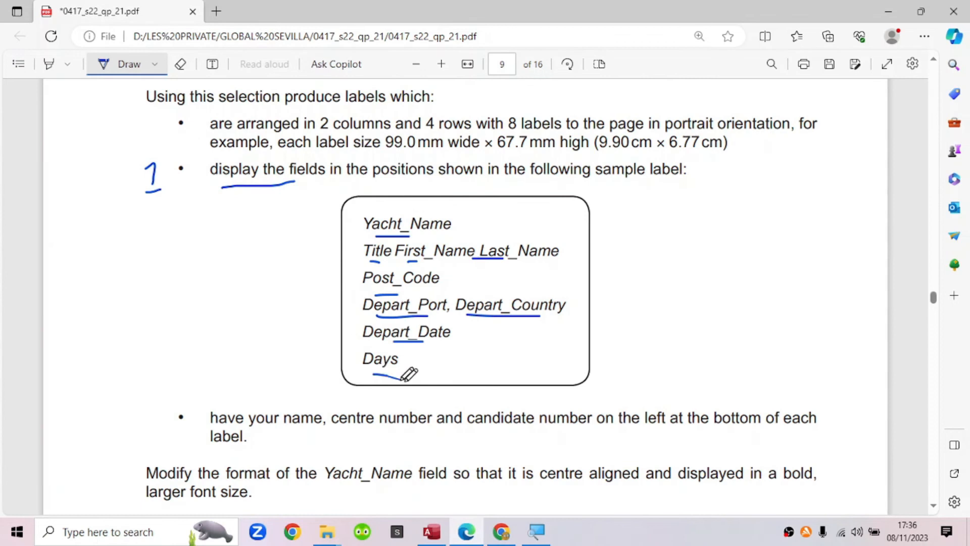
Step: Return to the Access query and add Depart_Date and Days from J2221BOOKINGS to the grid
{"action": "left_click", "coordinate": [431, 532]}
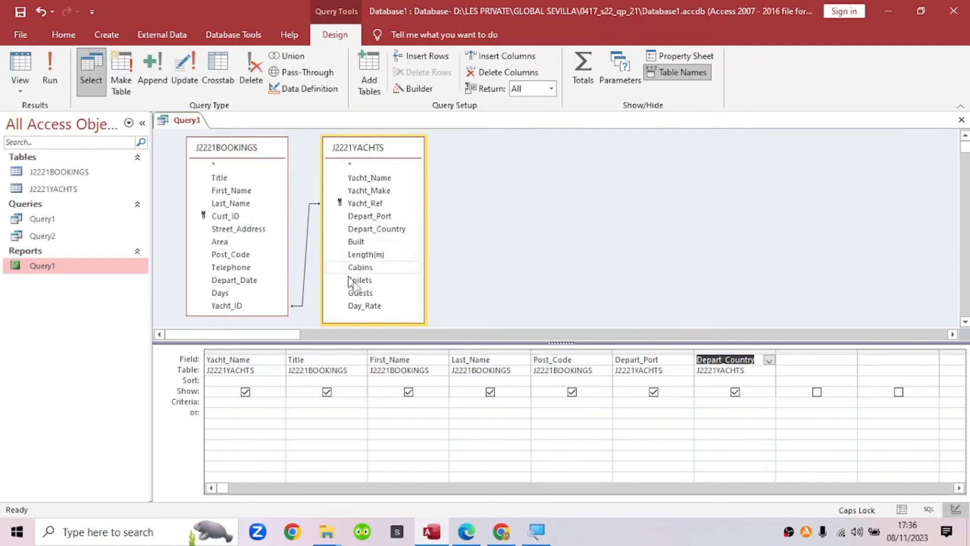
{"action": "double_click", "coordinate": [247, 281]}
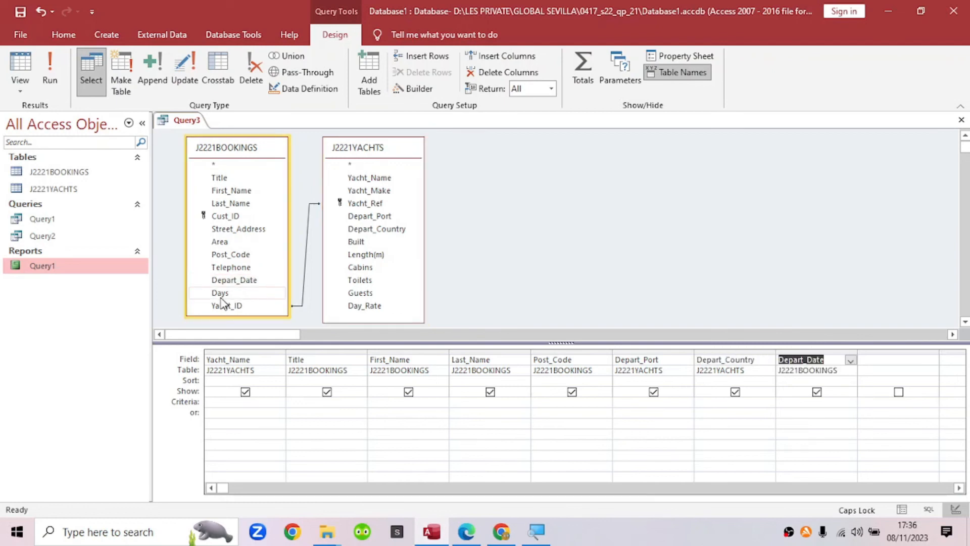
{"action": "left_click", "coordinate": [466, 531]}
{"action": "left_click", "coordinate": [467, 531]}
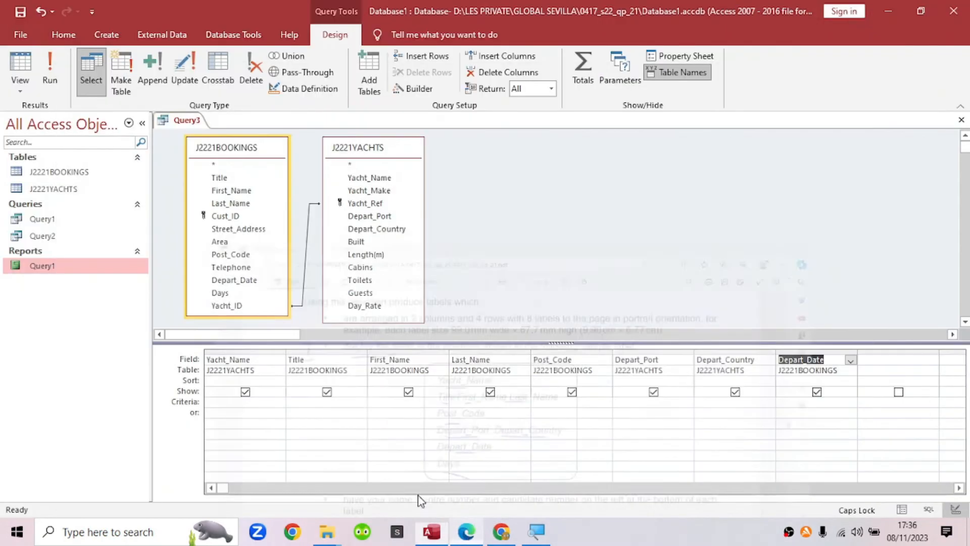
{"action": "double_click", "coordinate": [223, 293]}
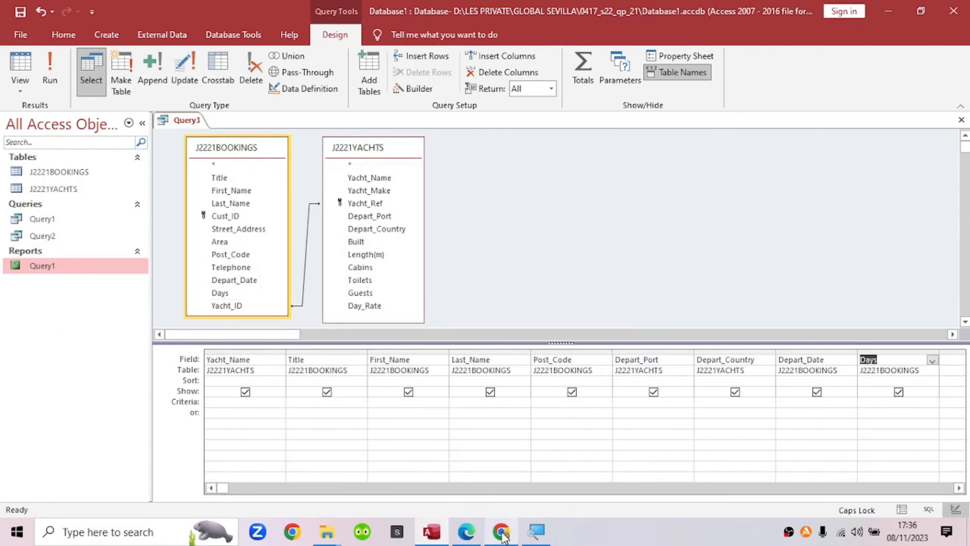
Step: In the exam paper, handwrite 2 beside question 17's record-selection bullet and underline the "Days is 28" condition
{"action": "mouse_move", "coordinate": [466, 533]}
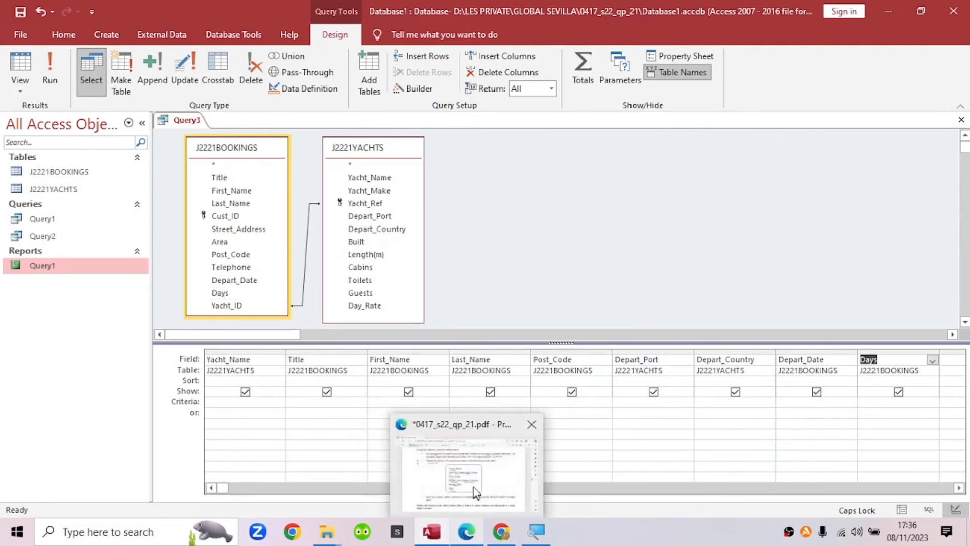
{"action": "left_click", "coordinate": [475, 493]}
{"action": "scroll", "coordinate": [446, 351], "scroll_direction": "down", "scroll_amount": 1}
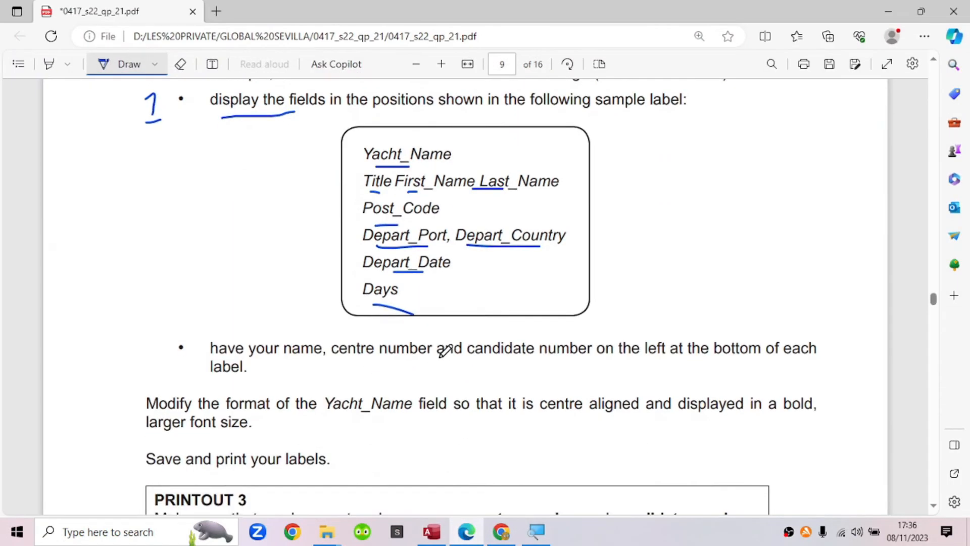
{"action": "scroll", "coordinate": [444, 347], "scroll_direction": "up", "scroll_amount": 4}
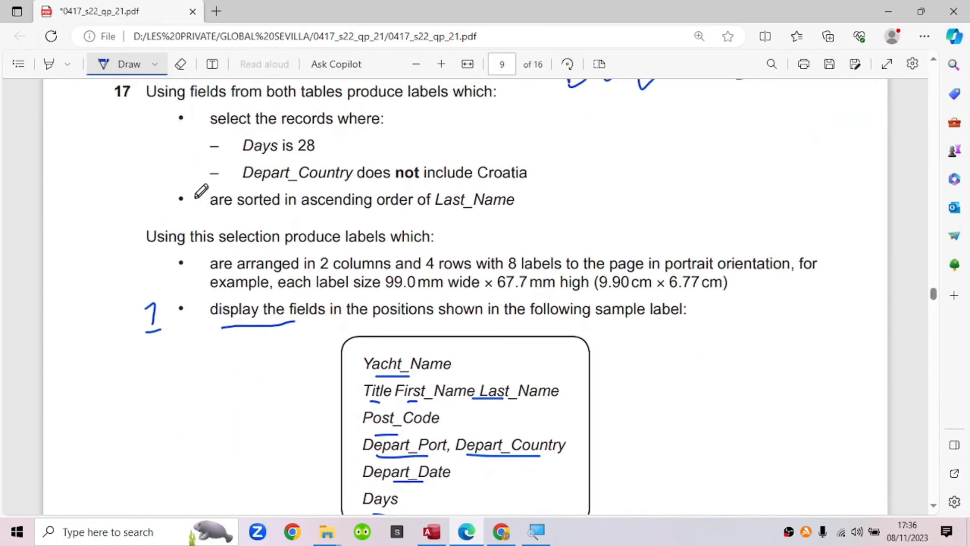
{"action": "scroll", "coordinate": [197, 182], "scroll_direction": "up", "scroll_amount": 2}
{"action": "left_click_drag", "start_coordinate": [150, 195], "coordinate": [176, 221]}
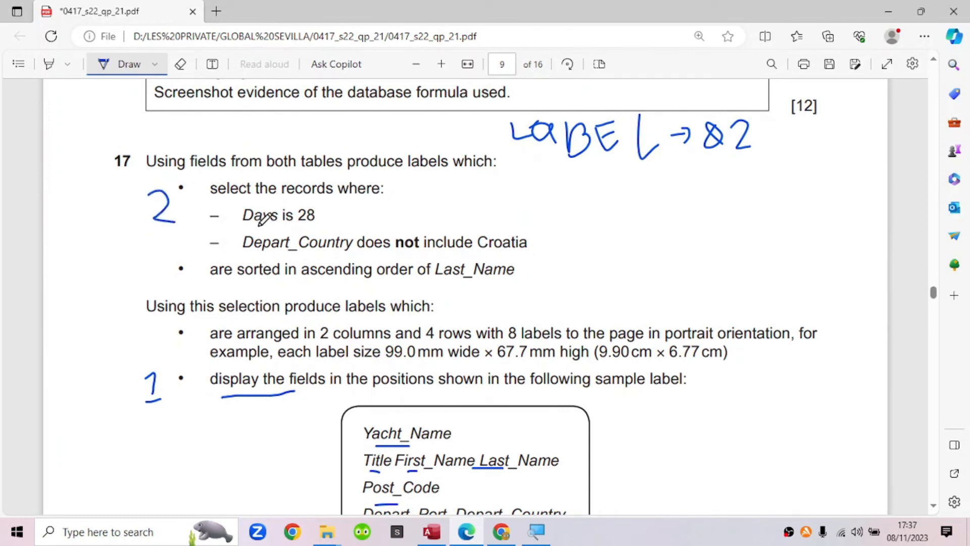
{"action": "left_click_drag", "start_coordinate": [264, 229], "coordinate": [302, 225]}
Step: Switch to the Access query and set the criterion of the Days field to 28
{"action": "left_click", "coordinate": [433, 536]}
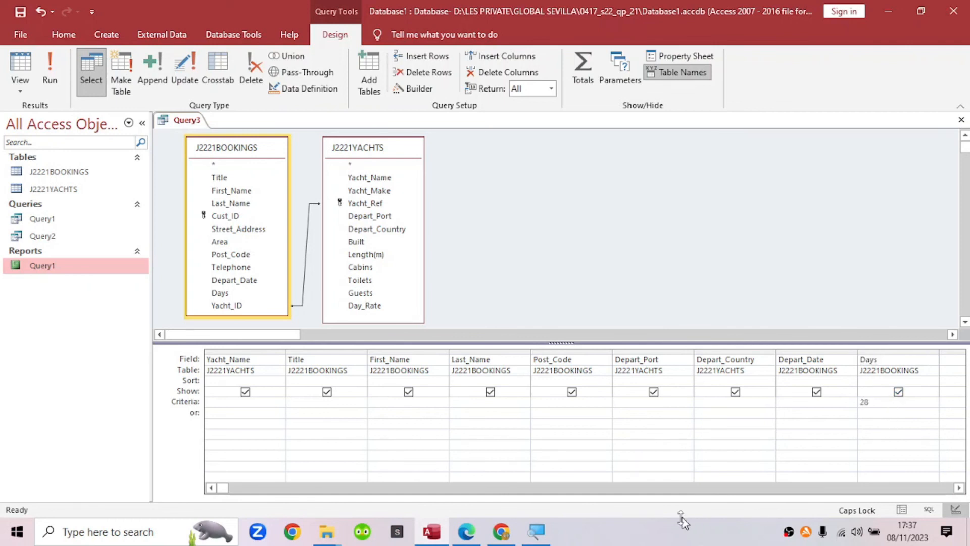
Step: Switch to the exam paper and underline question 17's "Depart_Country does not include Croatia" condition
{"action": "left_click", "coordinate": [536, 531]}
{"action": "left_click", "coordinate": [728, 261]}
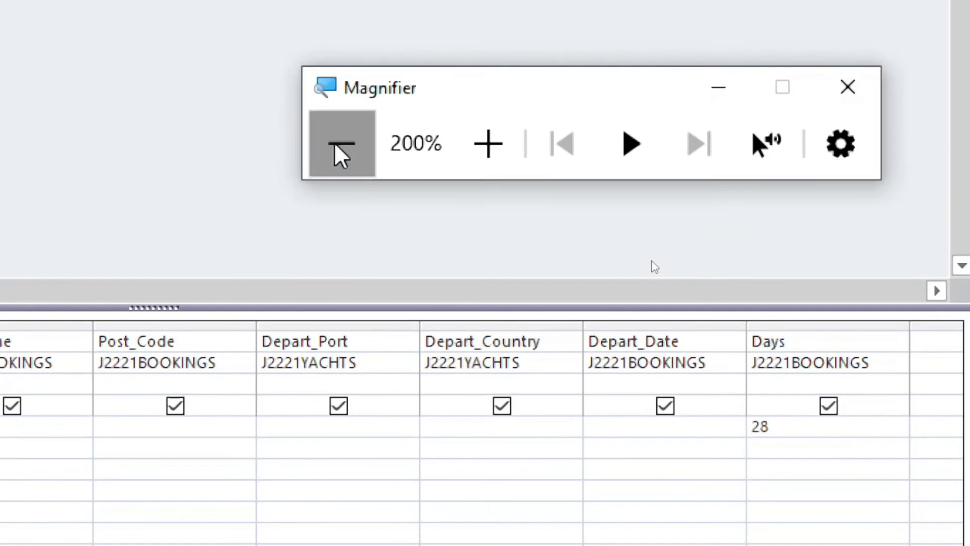
{"action": "left_click", "coordinate": [342, 51]}
{"action": "left_click", "coordinate": [466, 532]}
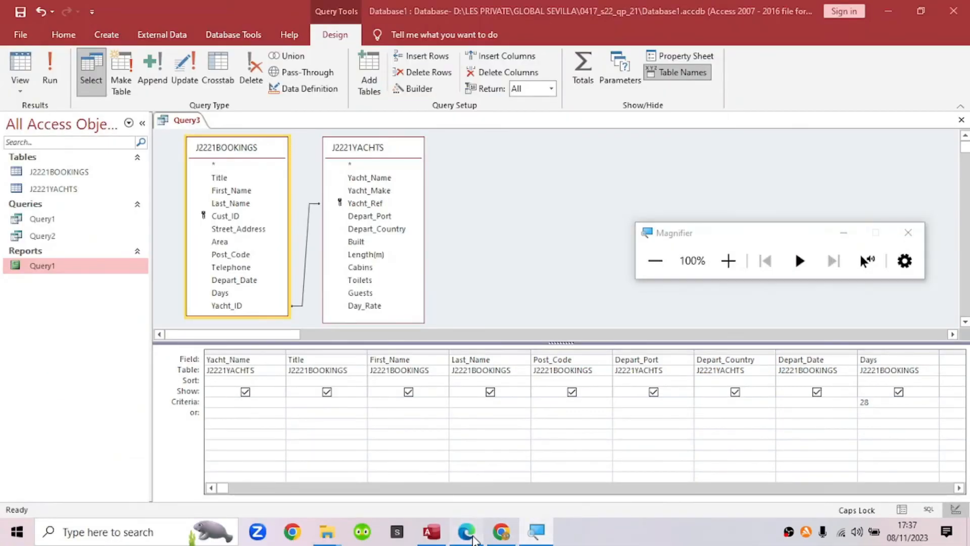
{"action": "left_click_drag", "start_coordinate": [282, 252], "coordinate": [487, 250]}
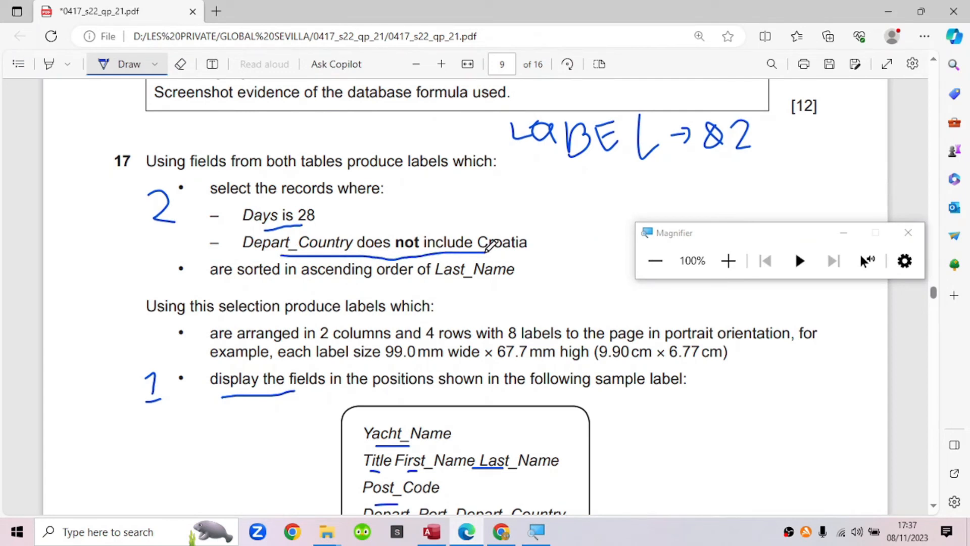
Step: Return to the Access query and set the criterion of the Depart_Country field to NOT Croatia
{"action": "left_click", "coordinate": [432, 532]}
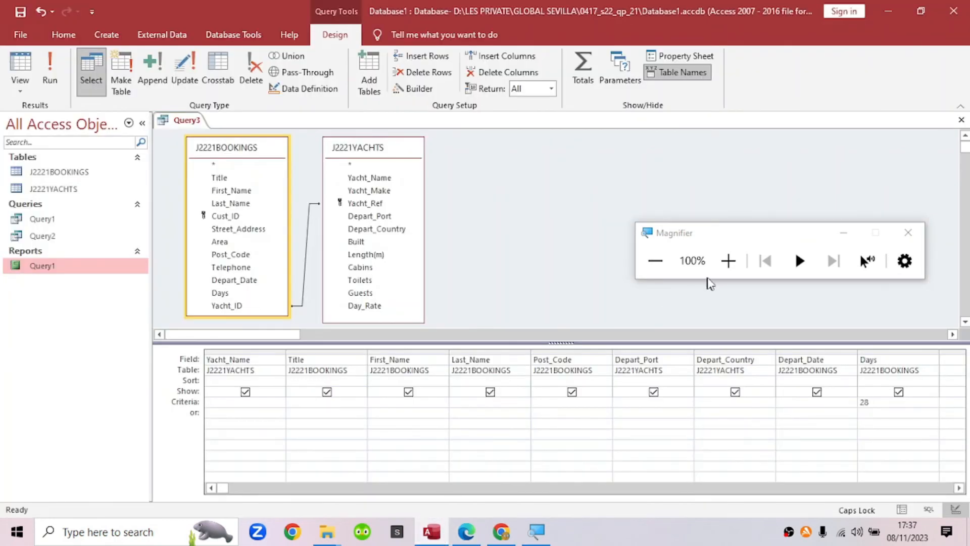
{"action": "left_click", "coordinate": [728, 261]}
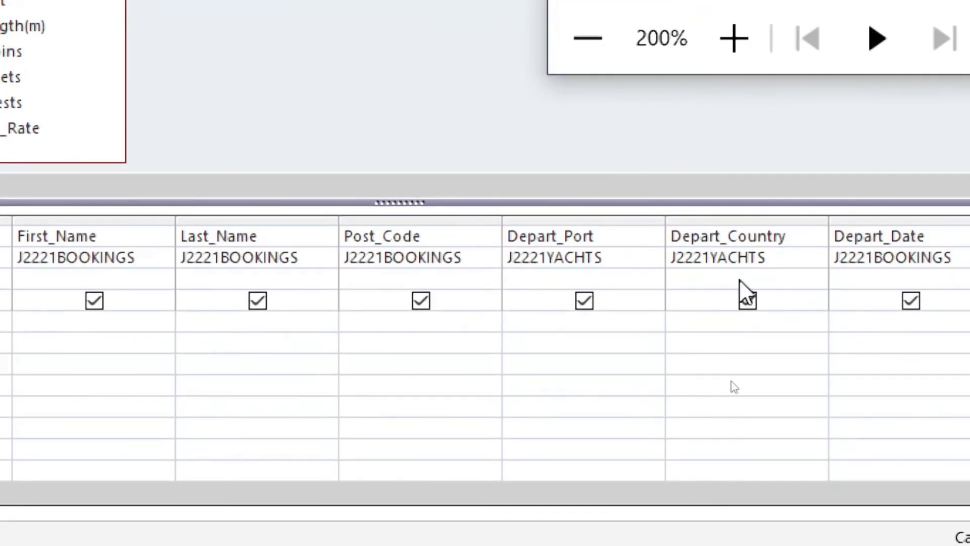
{"action": "left_click", "coordinate": [706, 320]}
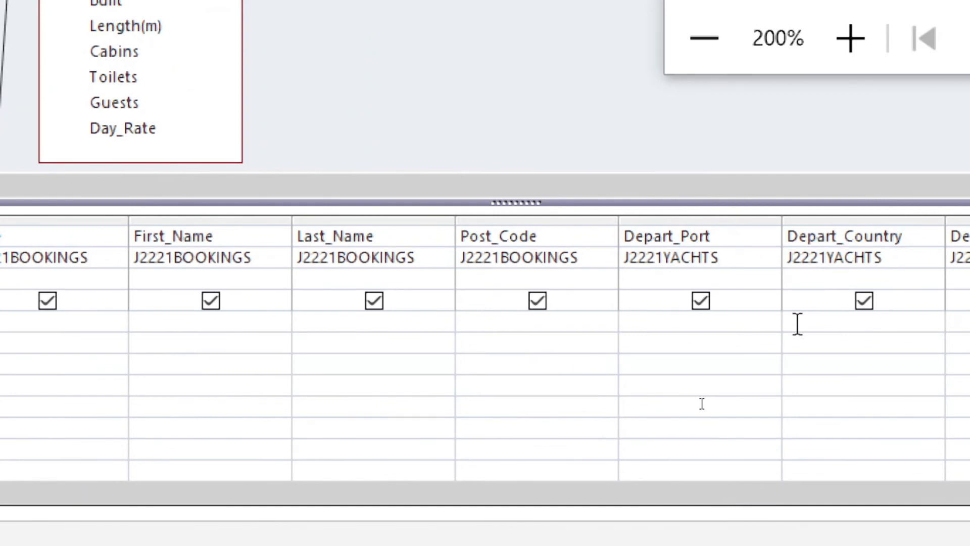
{"action": "type", "text": "NO"}
{"action": "key", "text": "BackSpace"}
{"action": "key", "text": "BackSpace"}
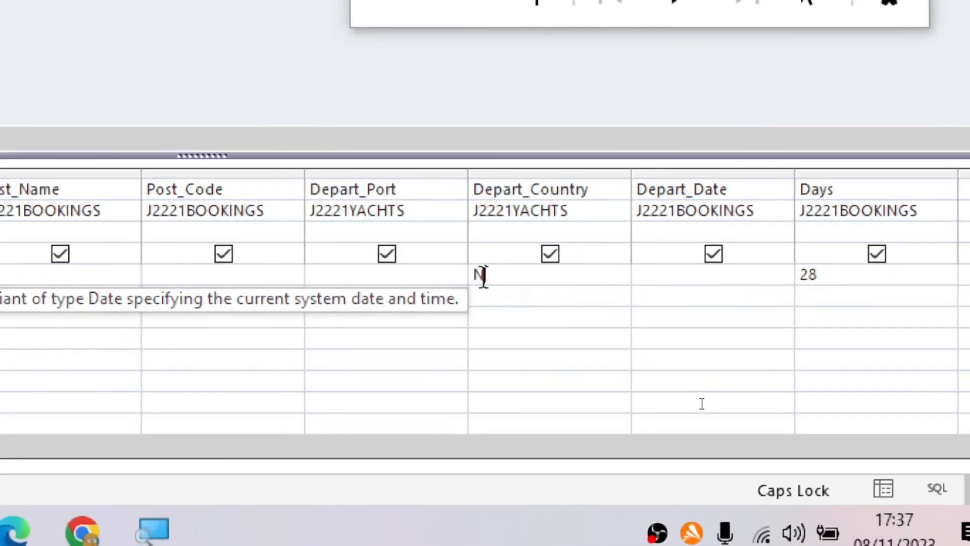
{"action": "type", "text": "NO"}
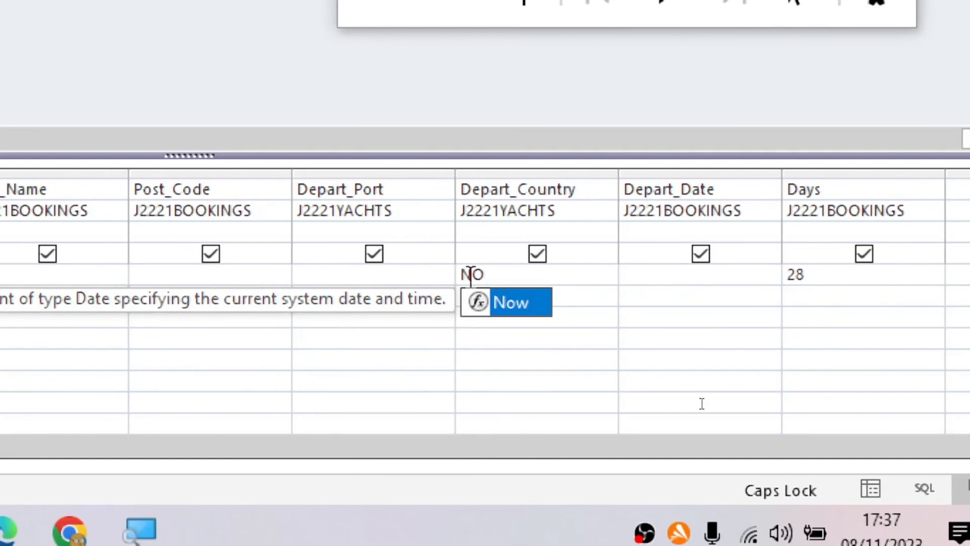
{"action": "type", "text": "T "}
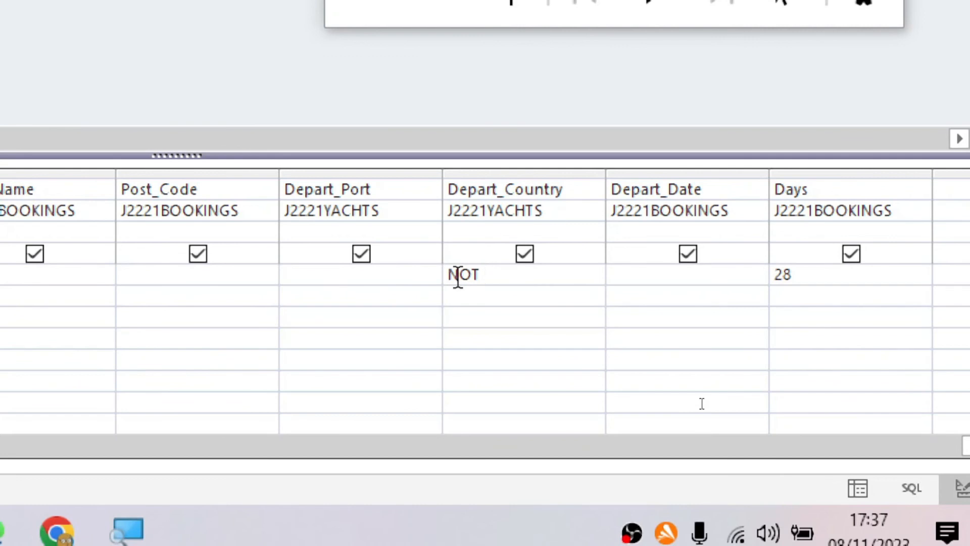
{"action": "type", "text": "Croatia"}
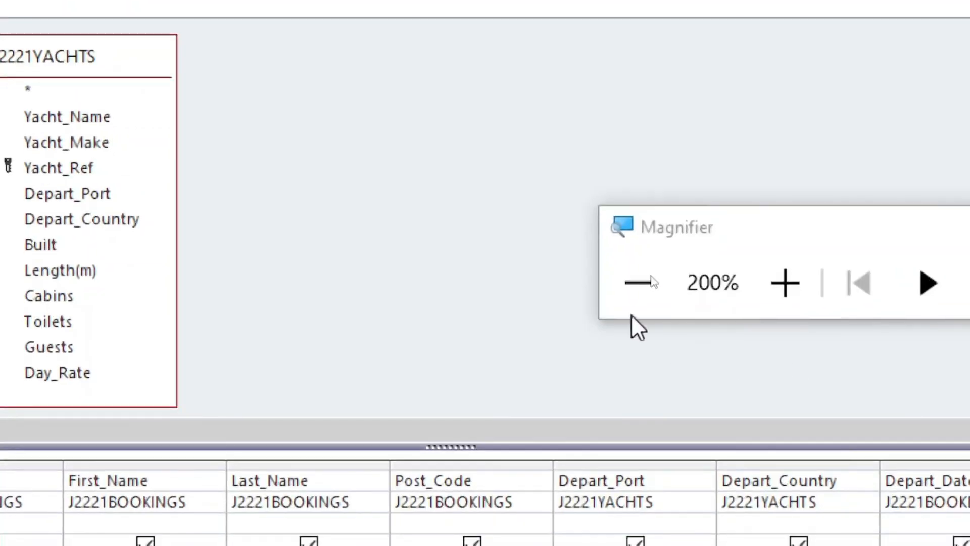
{"action": "left_click", "coordinate": [639, 282]}
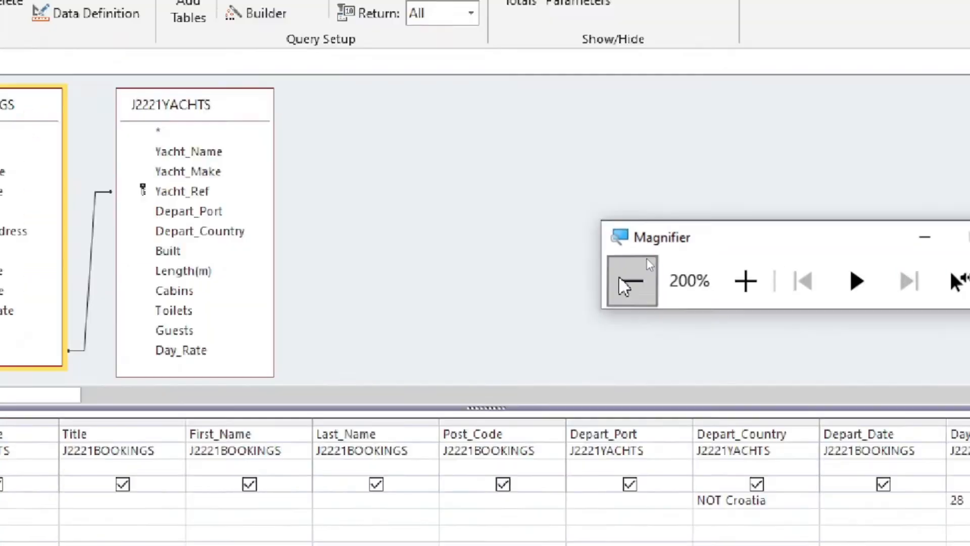
{"action": "left_click", "coordinate": [738, 402]}
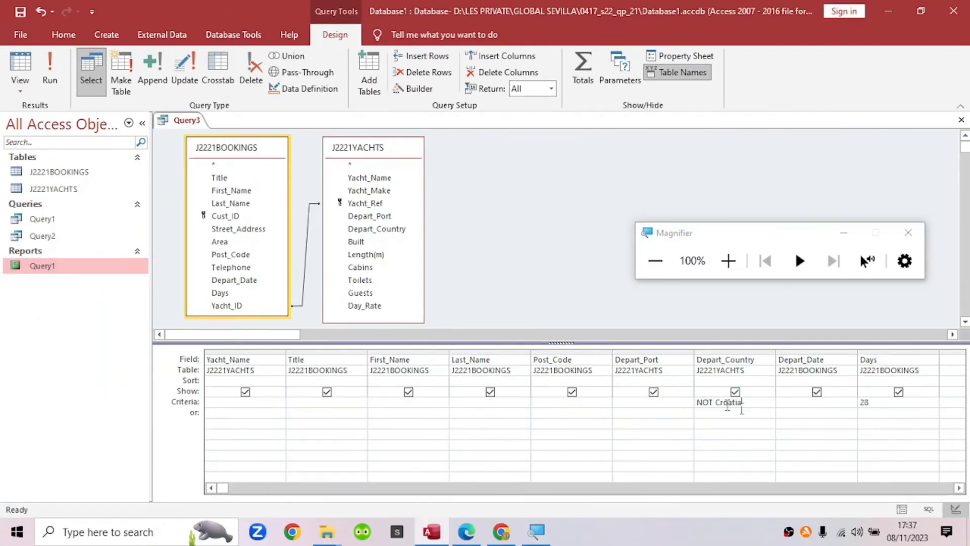
Step: Run the query and widen the Depart_Country and Depart_Port columns in the results to fit their contents
{"action": "left_click", "coordinate": [53, 69]}
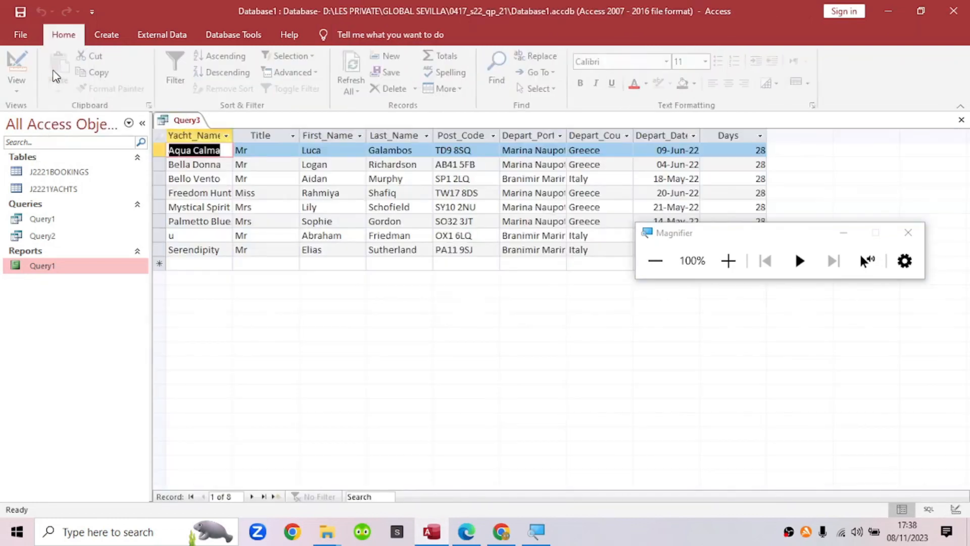
{"action": "left_click_drag", "start_coordinate": [803, 237], "coordinate": [803, 288]}
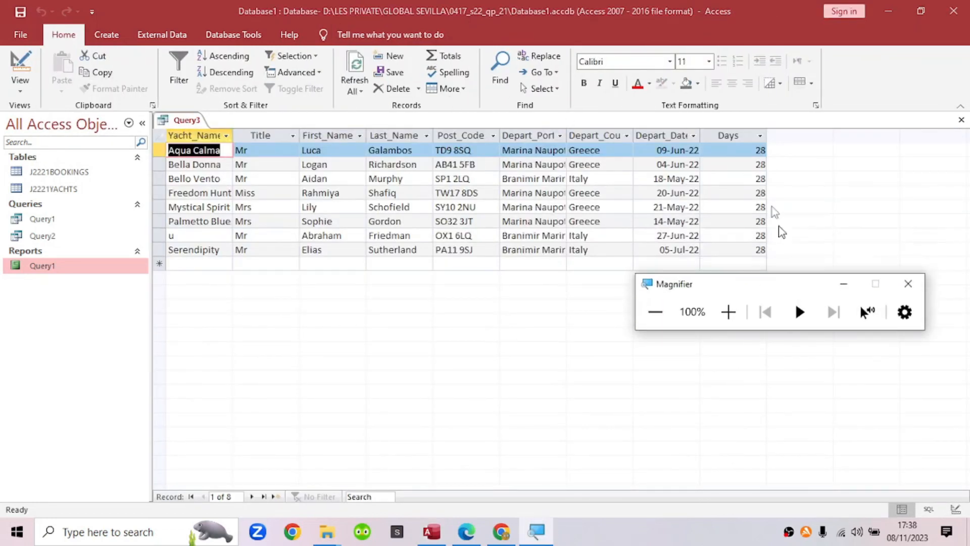
{"action": "left_click", "coordinate": [728, 136]}
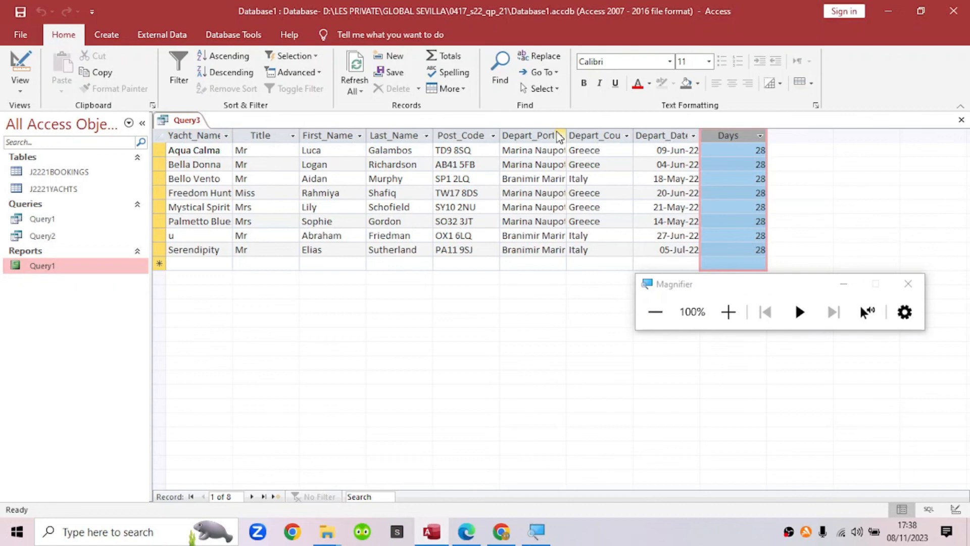
{"action": "left_click_drag", "start_coordinate": [728, 156], "coordinate": [672, 135]}
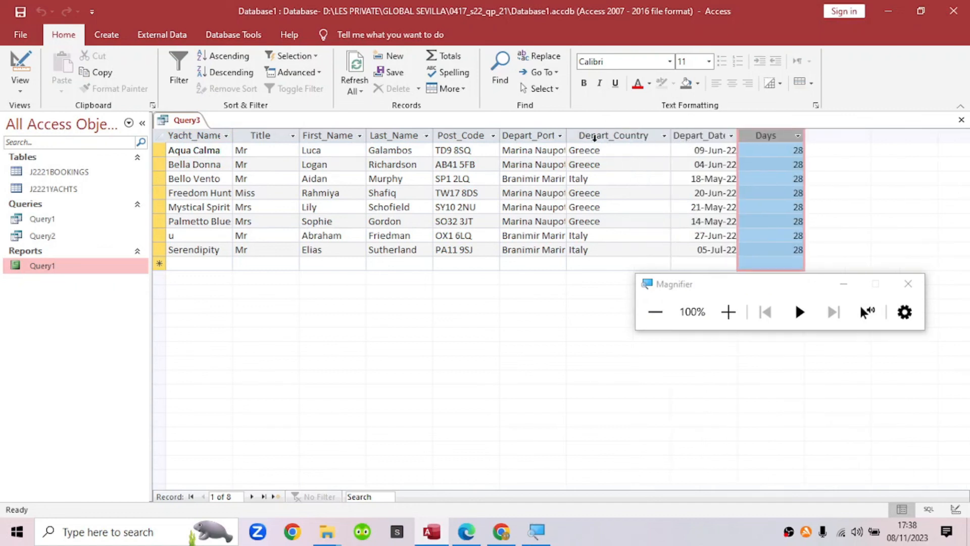
{"action": "left_click_drag", "start_coordinate": [565, 137], "coordinate": [612, 154]}
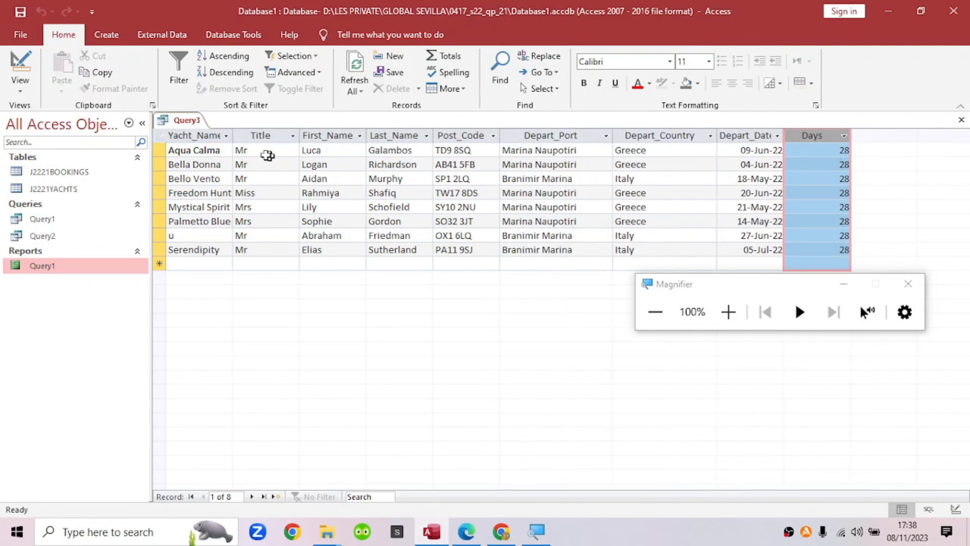
Step: Save the query as Query2, replacing the existing query of that name, and return it to Design View
{"action": "right_click", "coordinate": [185, 125]}
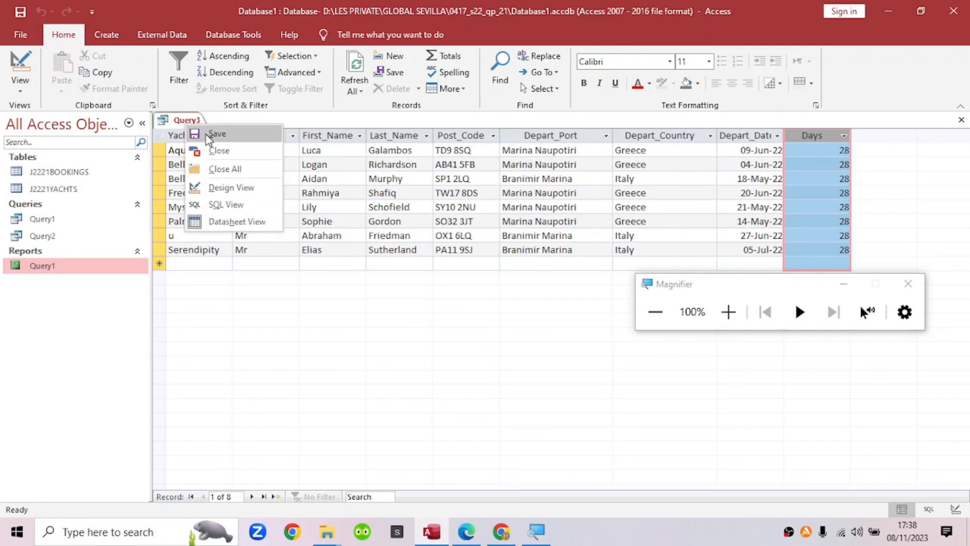
{"action": "left_click", "coordinate": [207, 133]}
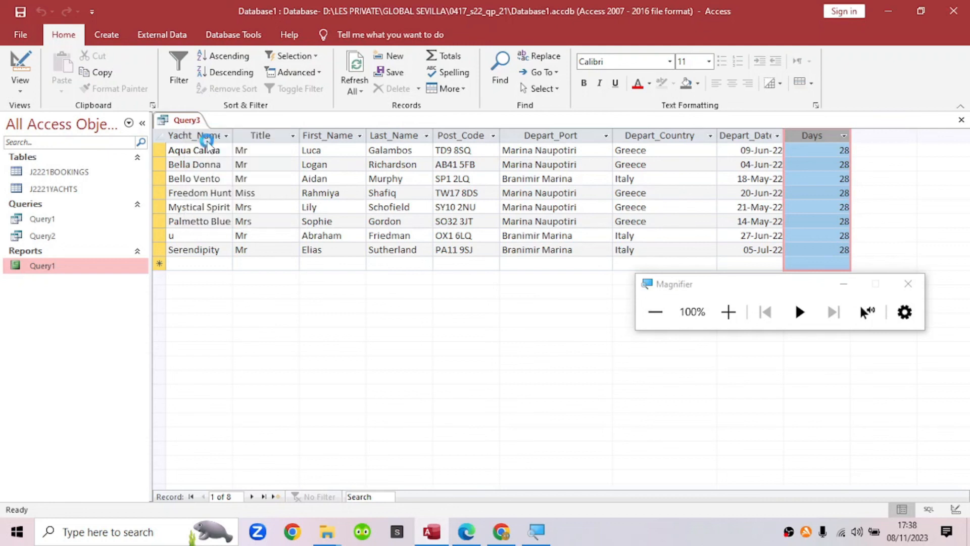
{"action": "left_click", "coordinate": [442, 188]}
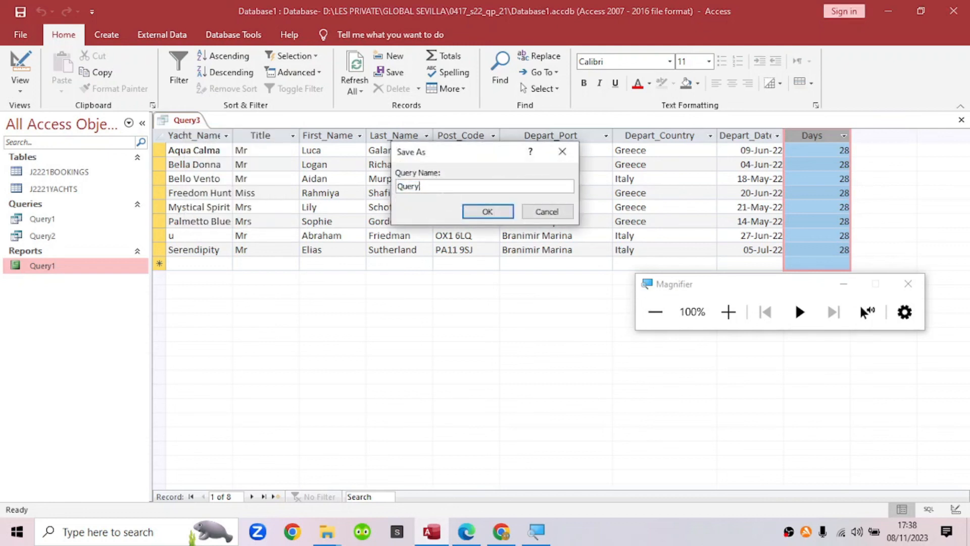
{"action": "key", "text": "Return"}
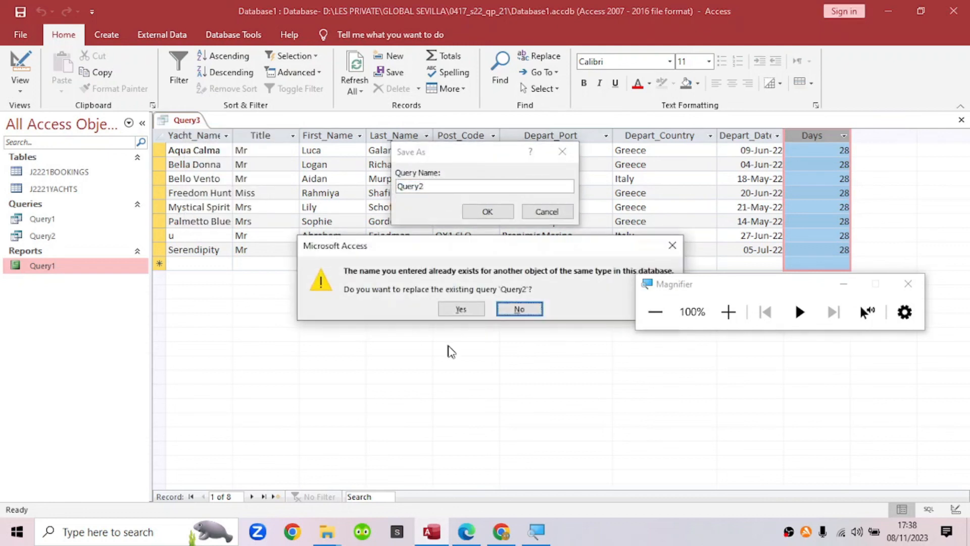
{"action": "left_click", "coordinate": [457, 309]}
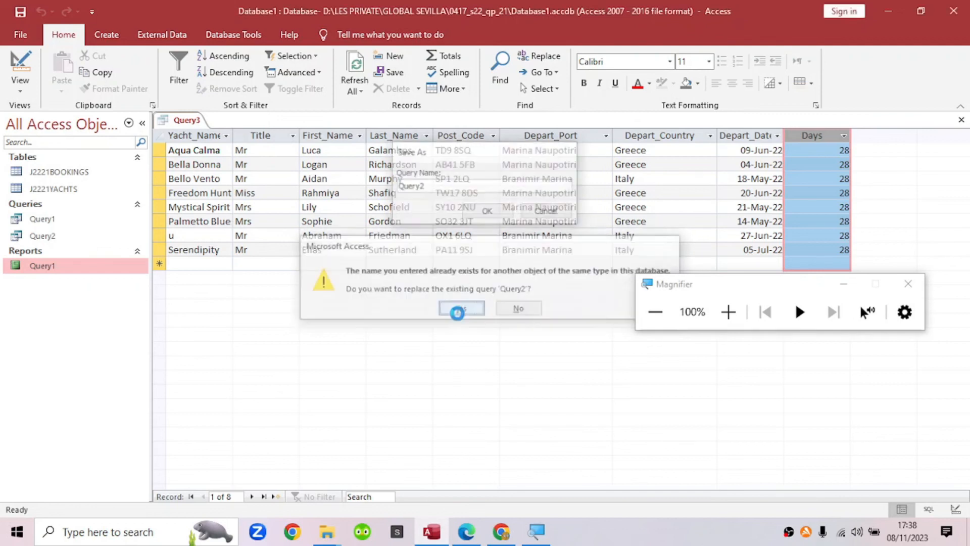
{"action": "right_click", "coordinate": [192, 120]}
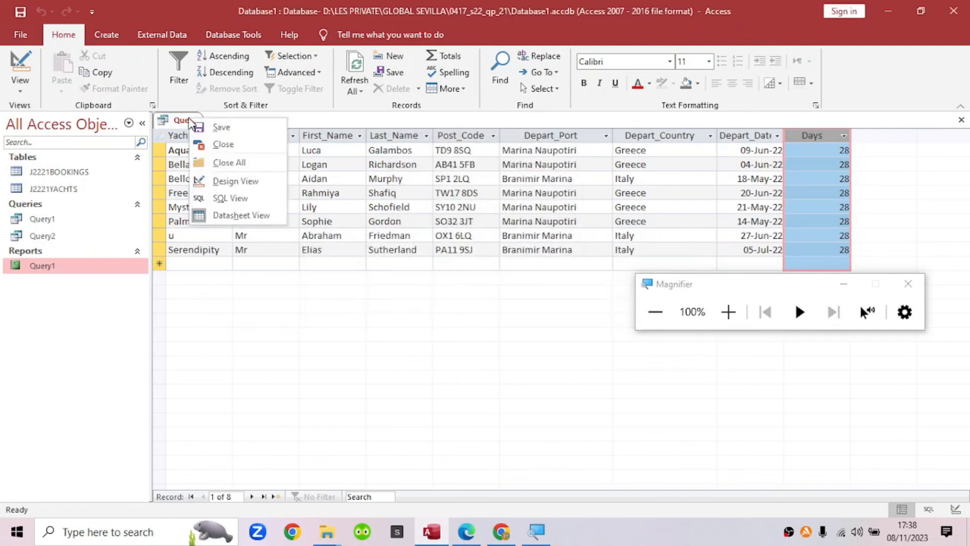
{"action": "left_click", "coordinate": [222, 181]}
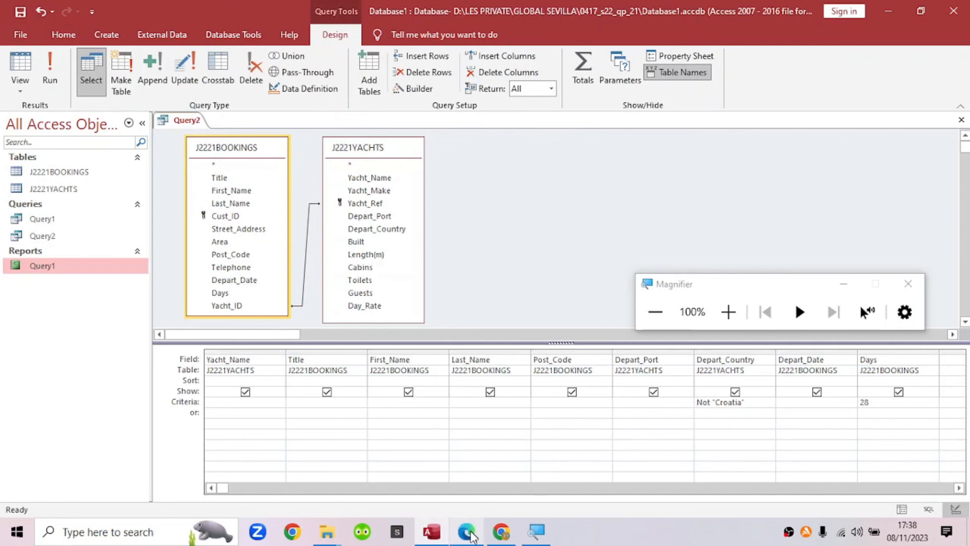
Step: Switch to the exam paper and underline the bullet requiring ascending order of Last_Name
{"action": "mouse_move", "coordinate": [466, 531]}
{"action": "left_click", "coordinate": [459, 487]}
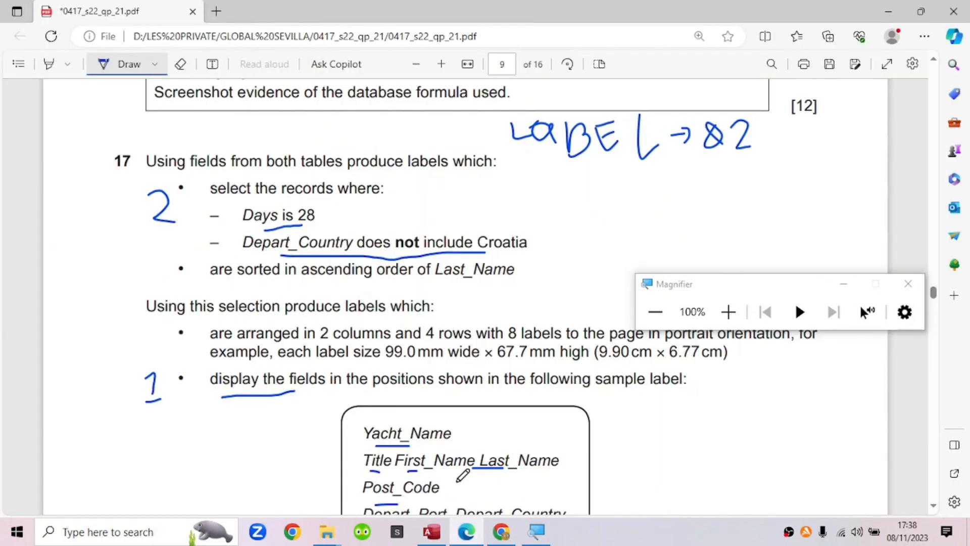
{"action": "left_click_drag", "start_coordinate": [217, 279], "coordinate": [500, 281]}
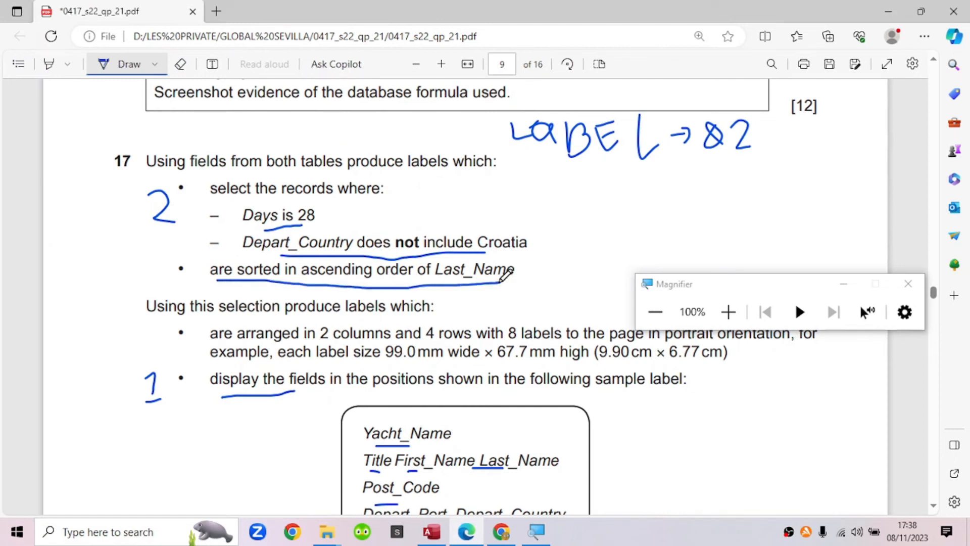
Step: Switch to the Access query and sort the Last_Name field in ascending order
{"action": "left_click", "coordinate": [433, 534]}
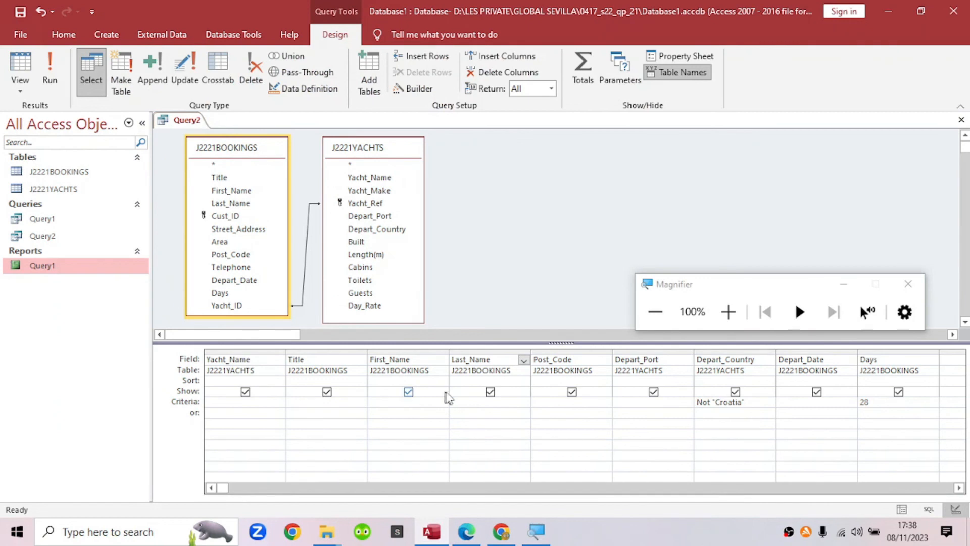
{"action": "left_click", "coordinate": [524, 381]}
{"action": "left_click", "coordinate": [523, 381]}
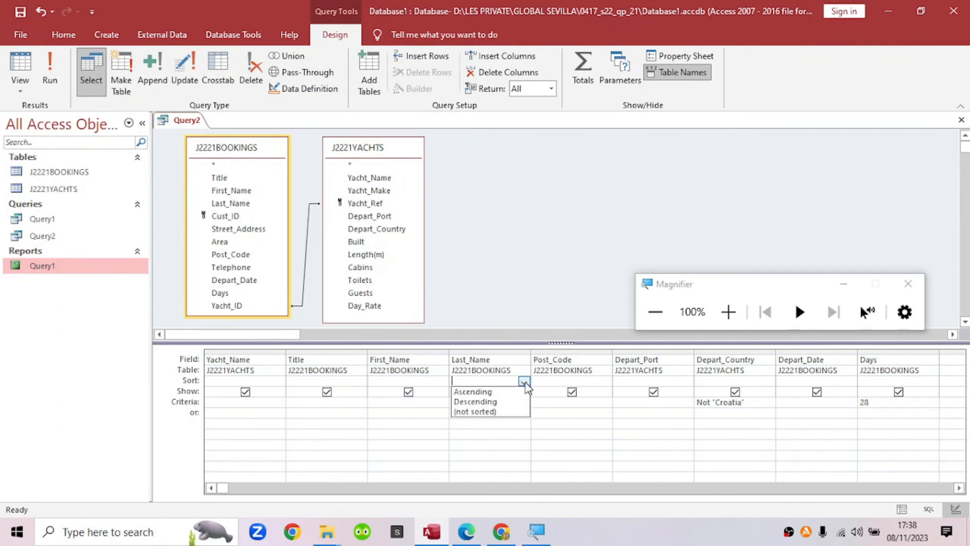
{"action": "left_click", "coordinate": [510, 395]}
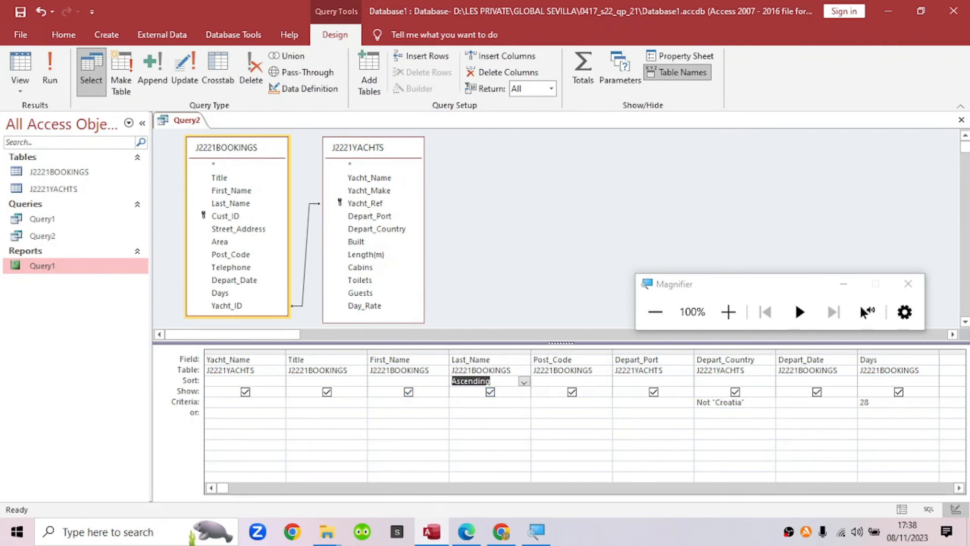
Step: In the exam paper, handwrite 3 beside the bullet about arranging labels in 2 columns and 4 rows
{"action": "left_click", "coordinate": [470, 534]}
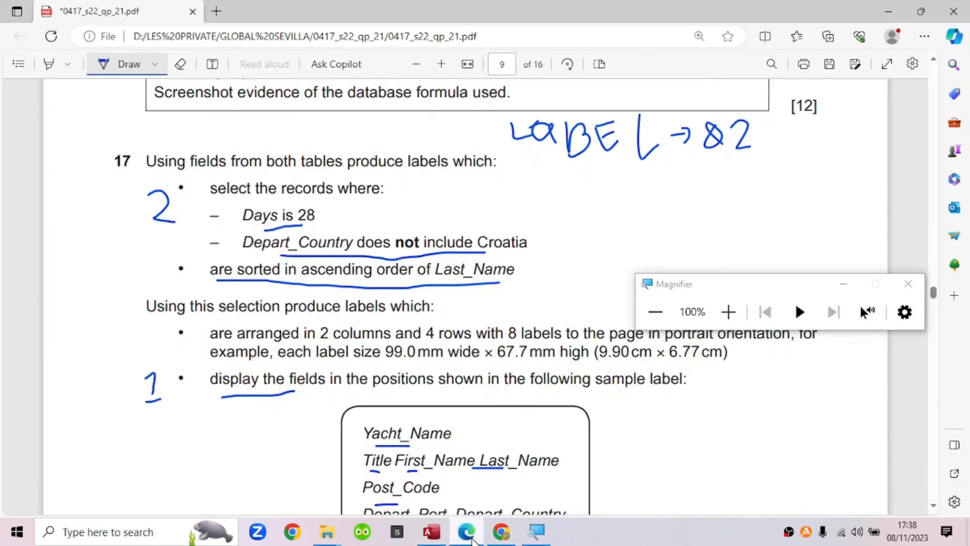
{"action": "scroll", "coordinate": [403, 305], "scroll_direction": "down", "scroll_amount": 1}
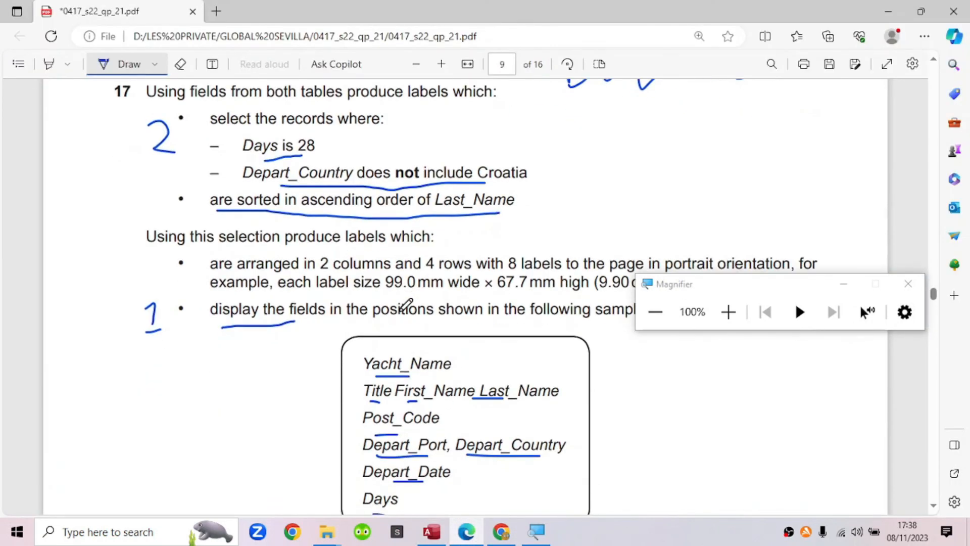
{"action": "scroll", "coordinate": [399, 303], "scroll_direction": "down", "scroll_amount": 1}
{"action": "scroll", "coordinate": [172, 176], "scroll_direction": "up", "scroll_amount": 1}
{"action": "mouse_move", "coordinate": [135, 253]}
{"action": "left_mouse_down"}
{"action": "mouse_move", "coordinate": [161, 278]}
{"action": "mouse_move", "coordinate": [137, 281]}
{"action": "left_mouse_up"}
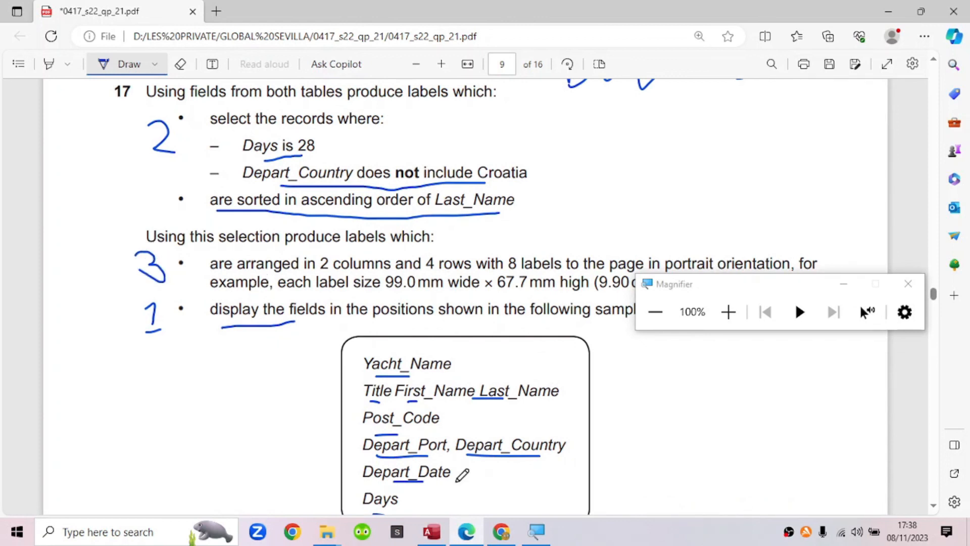
Step: Return to Access, save the design changes to Query2 and close the query
{"action": "left_click", "coordinate": [431, 531]}
{"action": "right_click", "coordinate": [174, 117]}
{"action": "left_click", "coordinate": [186, 124]}
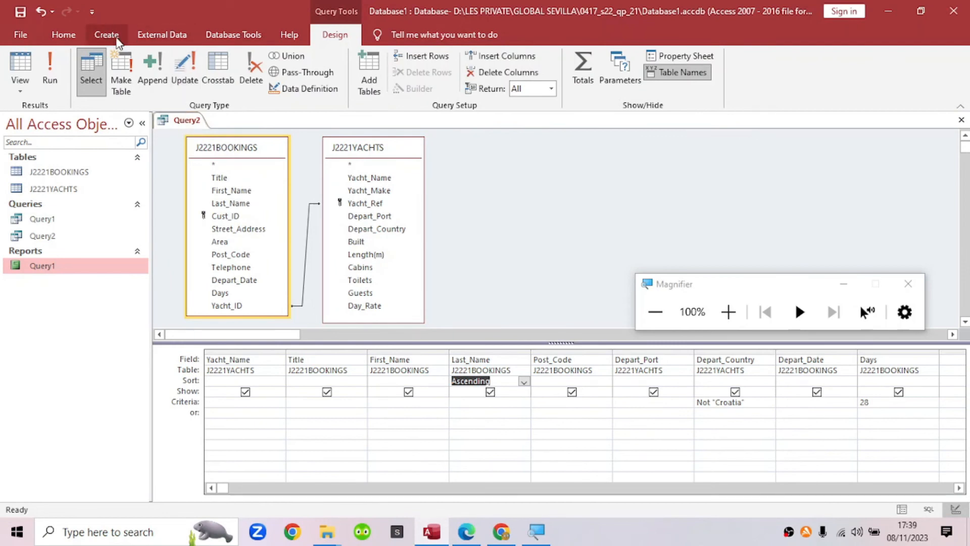
{"action": "right_click", "coordinate": [175, 120]}
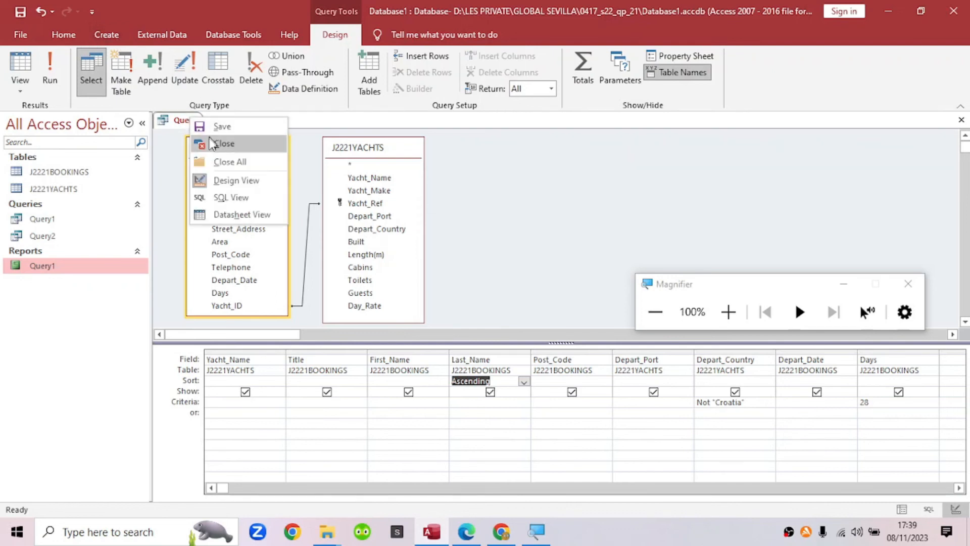
{"action": "left_click", "coordinate": [209, 142]}
Step: Start the Label Wizard, switch the custom label sizes to metric and open the YACHT label for editing
{"action": "left_click", "coordinate": [107, 35]}
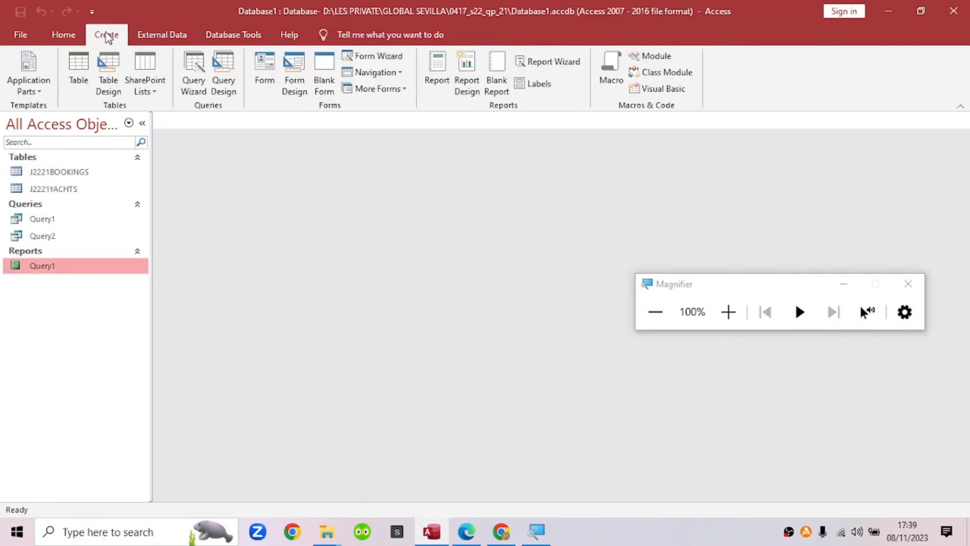
{"action": "left_click", "coordinate": [540, 85]}
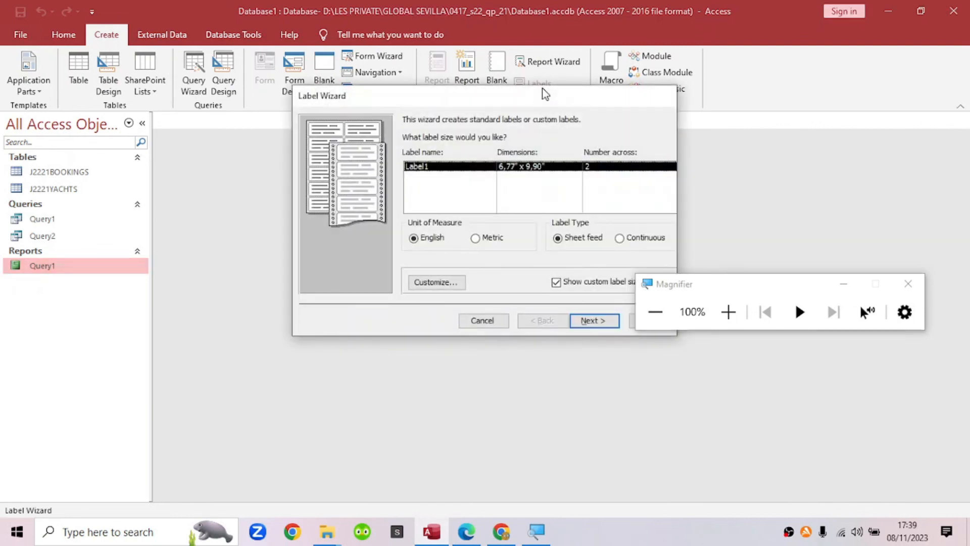
{"action": "left_click", "coordinate": [843, 283]}
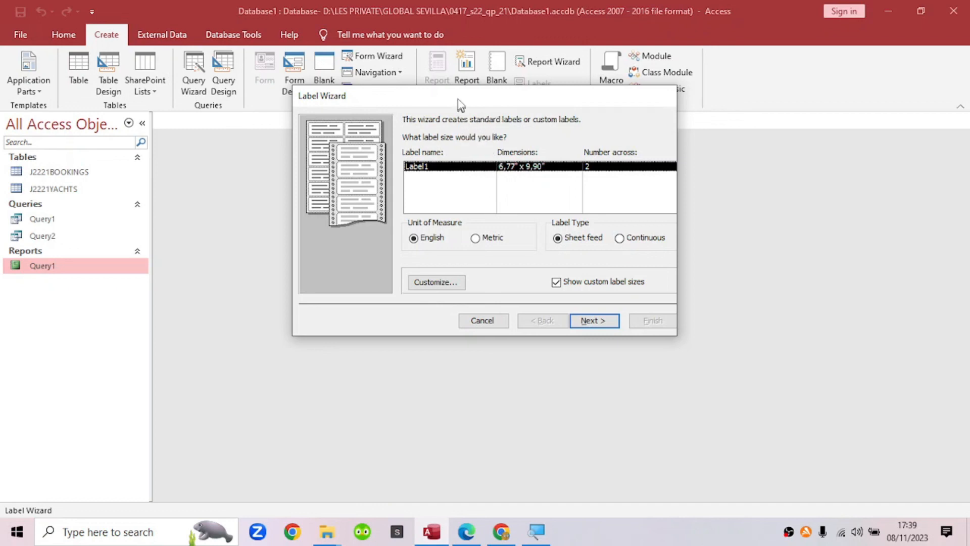
{"action": "left_click_drag", "start_coordinate": [457, 99], "coordinate": [417, 139]}
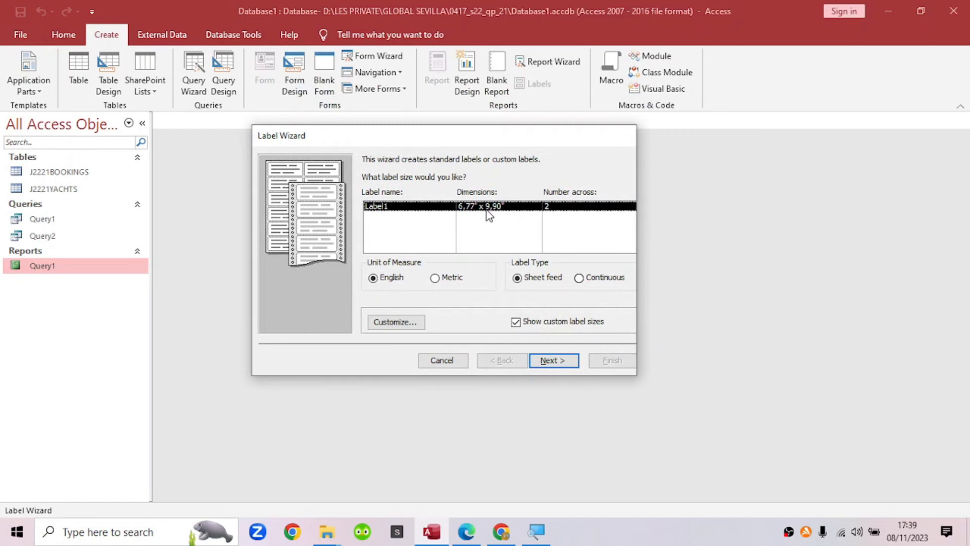
{"action": "left_click", "coordinate": [396, 322]}
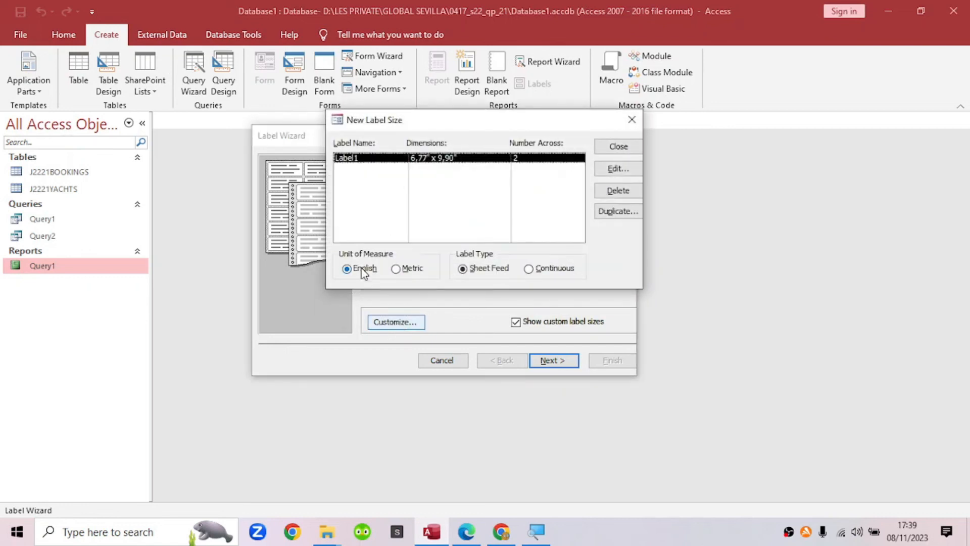
{"action": "left_click", "coordinate": [398, 269]}
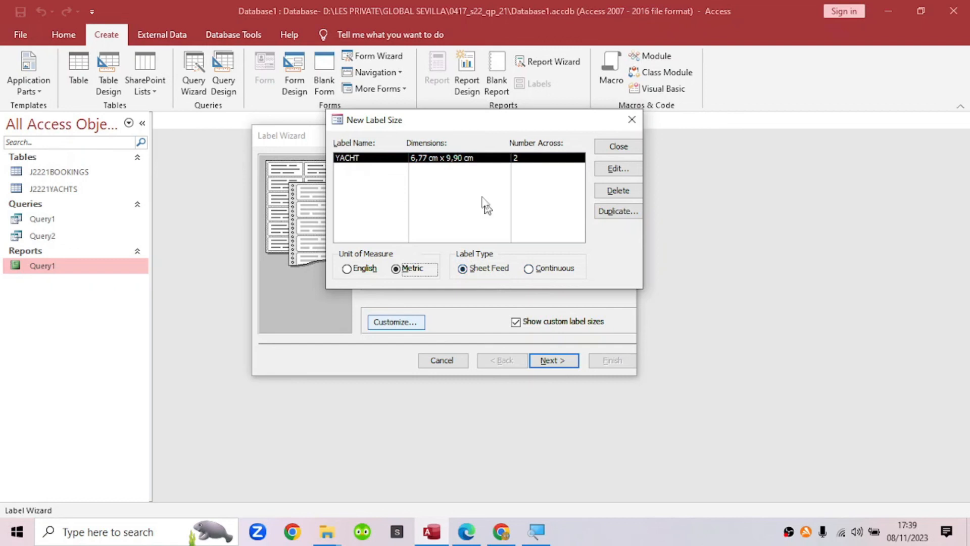
{"action": "left_click", "coordinate": [630, 168]}
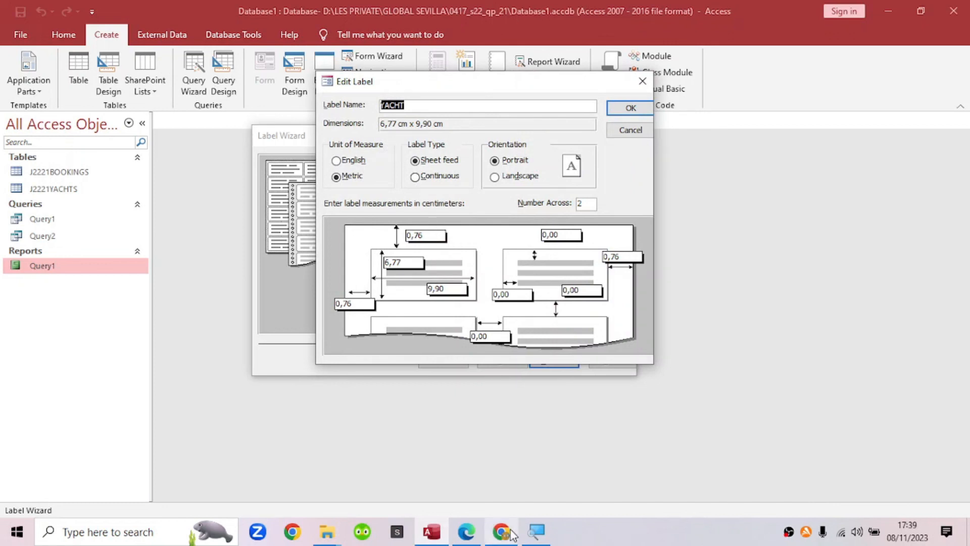
Step: Switch to the exam paper and underline the label dimensions 9.90 cm and 6.77 cm
{"action": "mouse_move", "coordinate": [467, 540]}
{"action": "left_click", "coordinate": [461, 480]}
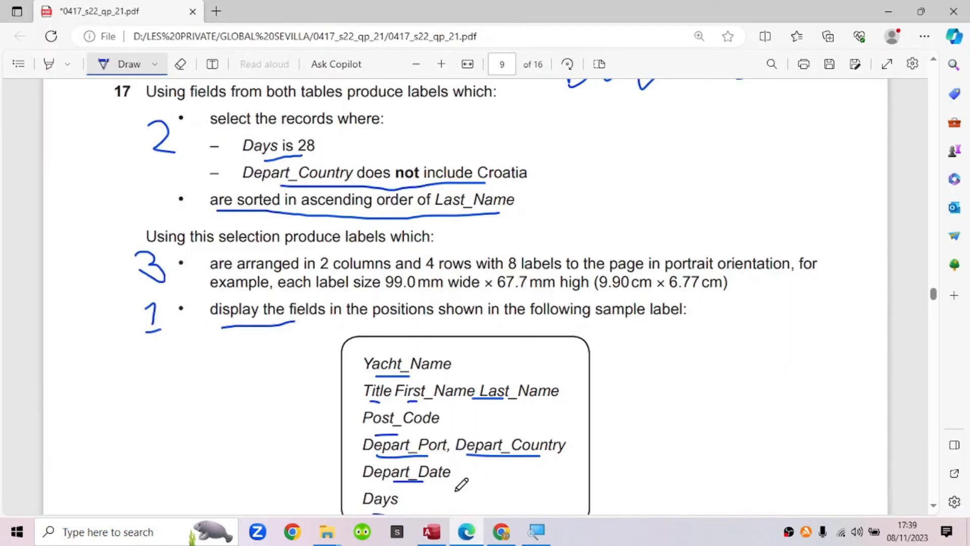
{"action": "left_click_drag", "start_coordinate": [607, 292], "coordinate": [634, 292]}
{"action": "left_click_drag", "start_coordinate": [669, 292], "coordinate": [712, 292]}
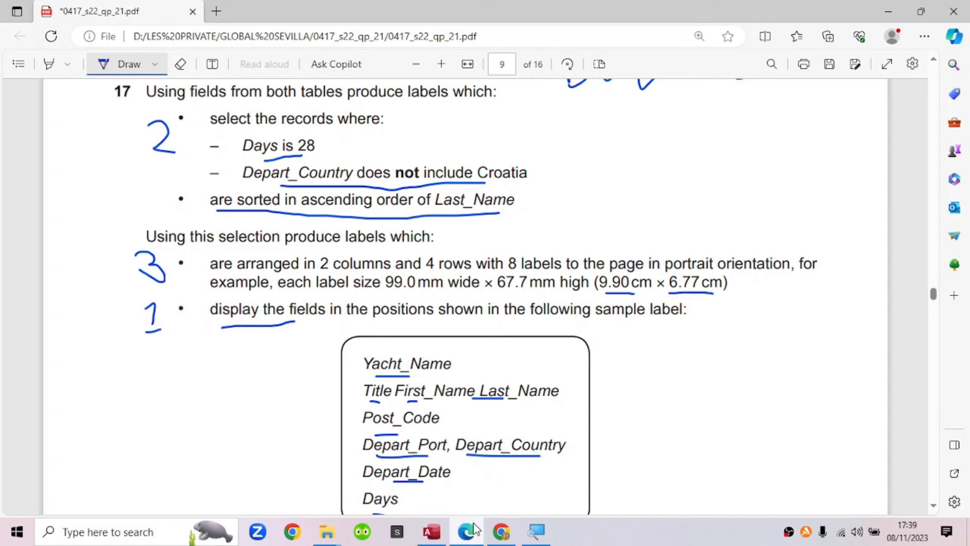
Step: Return to Access, confirm the 6.77 cm x 9.90 cm YACHT label as sheet feed in portrait orientation, and proceed to the text appearance settings
{"action": "mouse_move", "coordinate": [443, 540]}
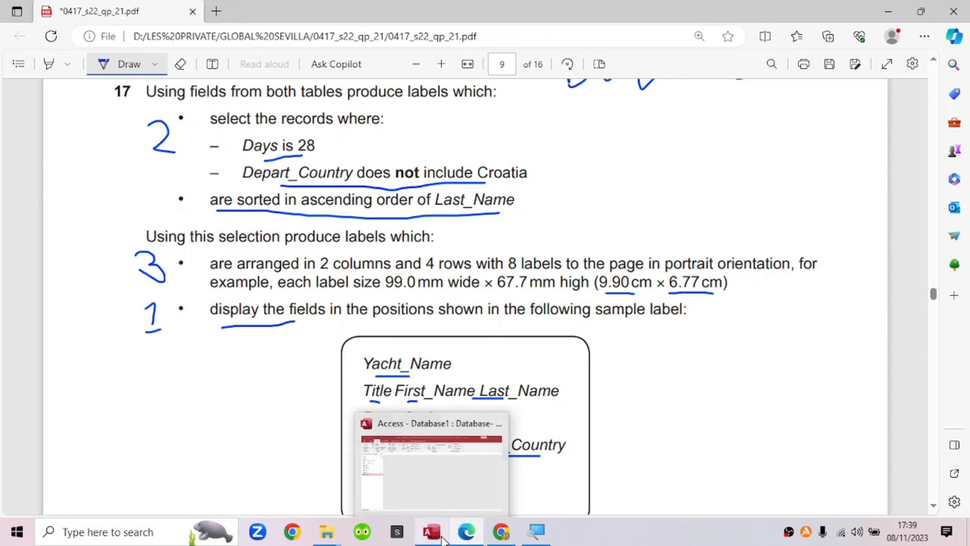
{"action": "left_click", "coordinate": [426, 500]}
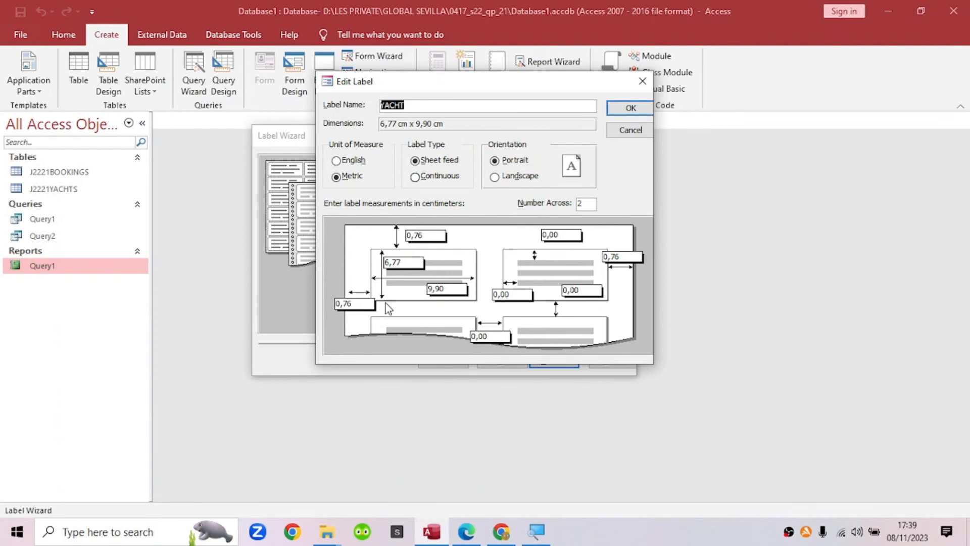
{"action": "left_click", "coordinate": [401, 262]}
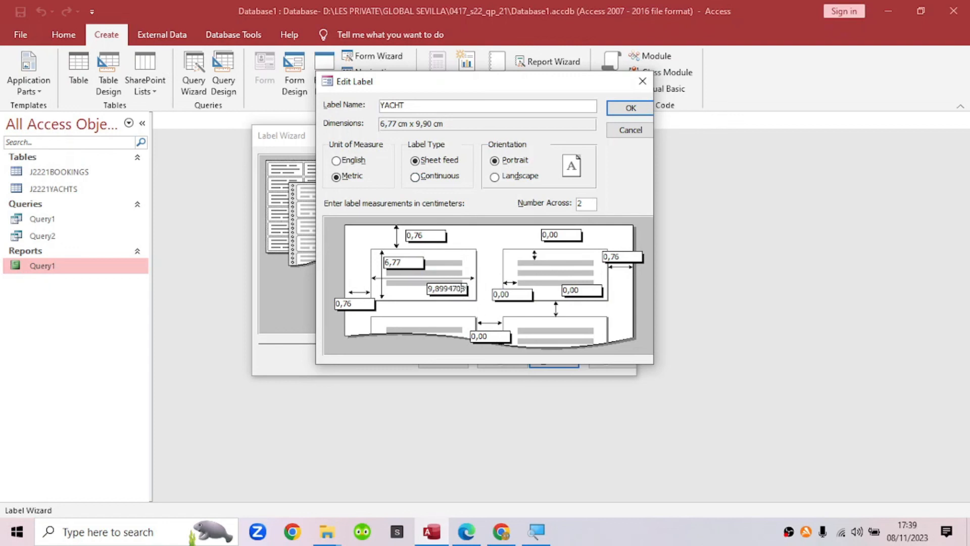
{"action": "left_click", "coordinate": [404, 261]}
{"action": "left_click", "coordinate": [417, 161]}
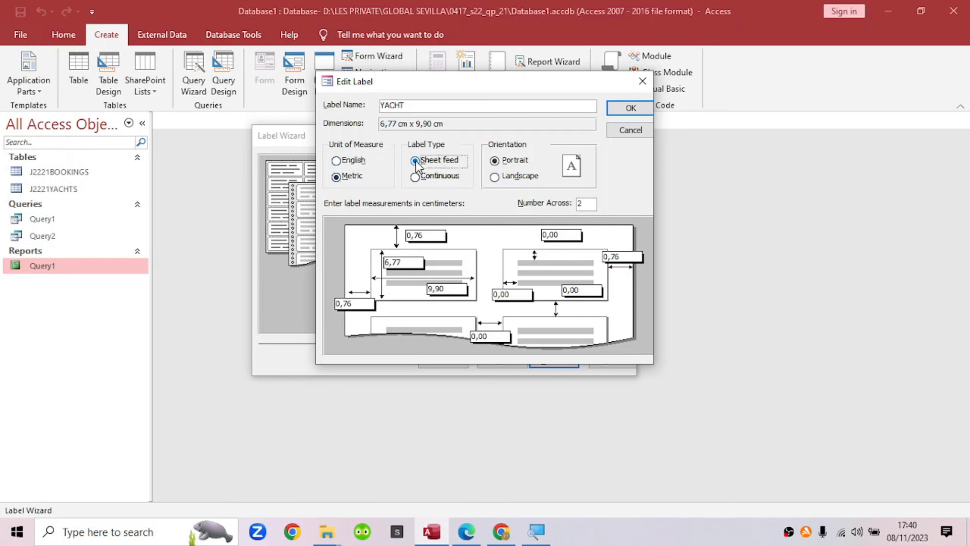
{"action": "left_click", "coordinate": [495, 163]}
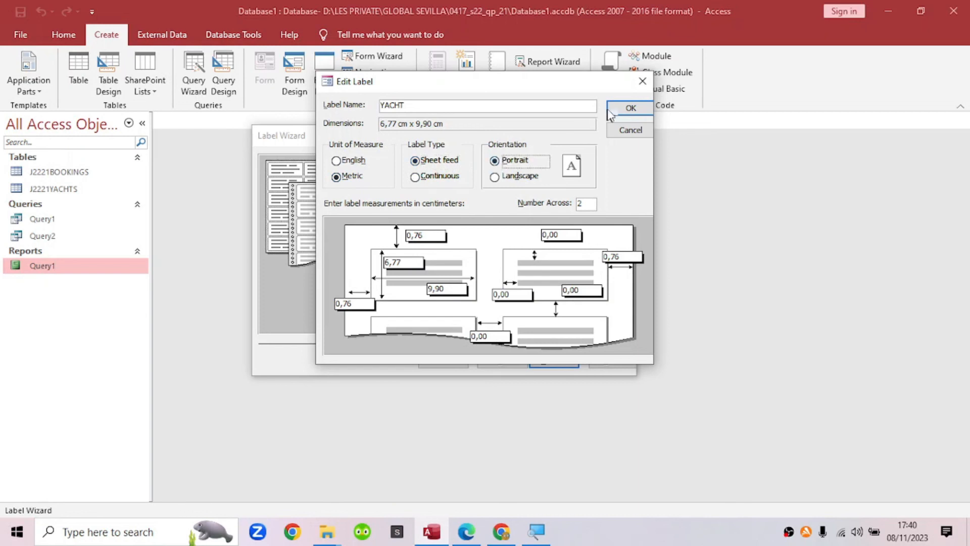
{"action": "left_click", "coordinate": [461, 109]}
{"action": "left_click_drag", "start_coordinate": [442, 109], "coordinate": [363, 106]}
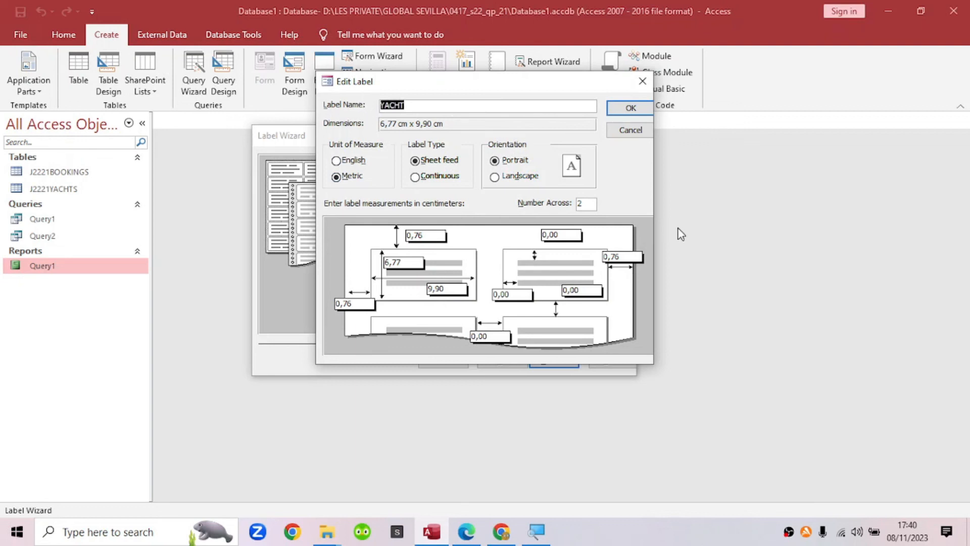
{"action": "left_click", "coordinate": [630, 107]}
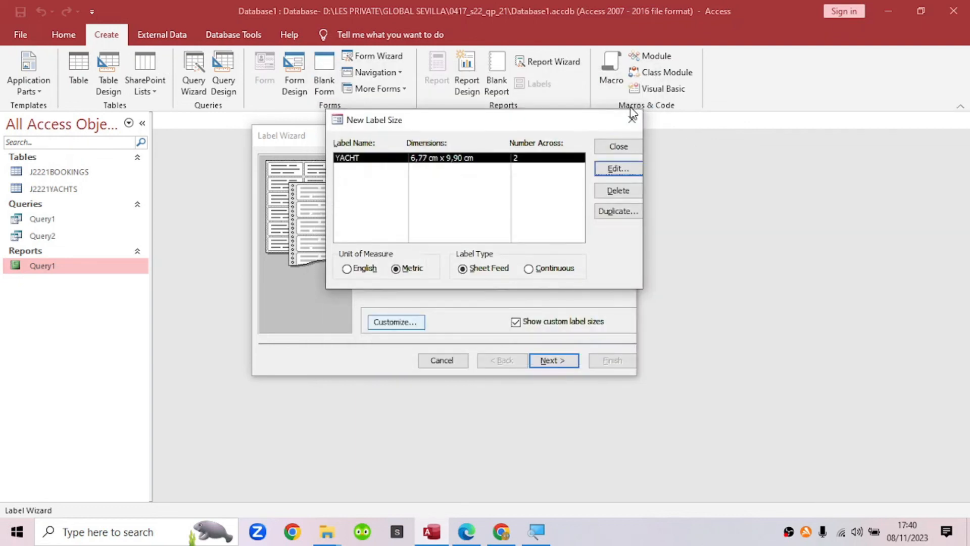
{"action": "left_click", "coordinate": [618, 148]}
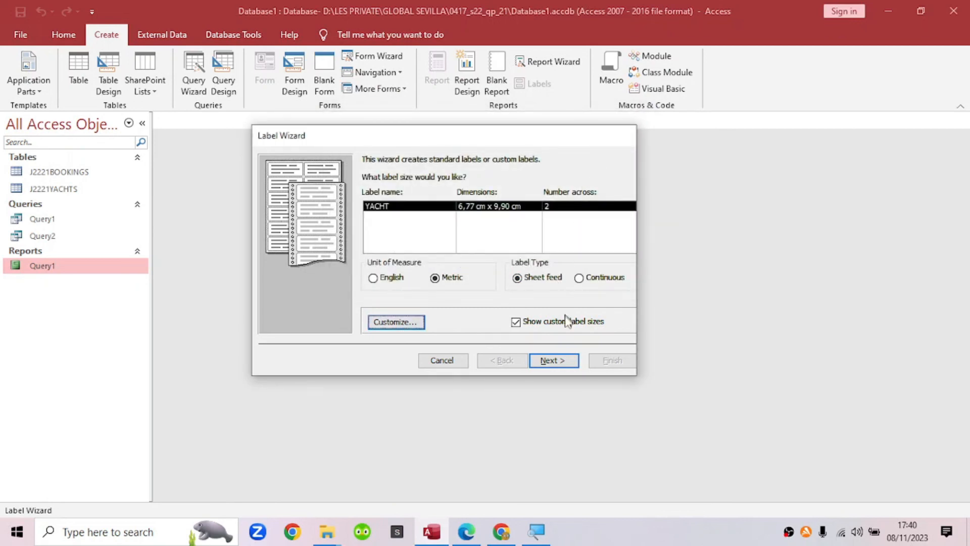
{"action": "left_click", "coordinate": [555, 364]}
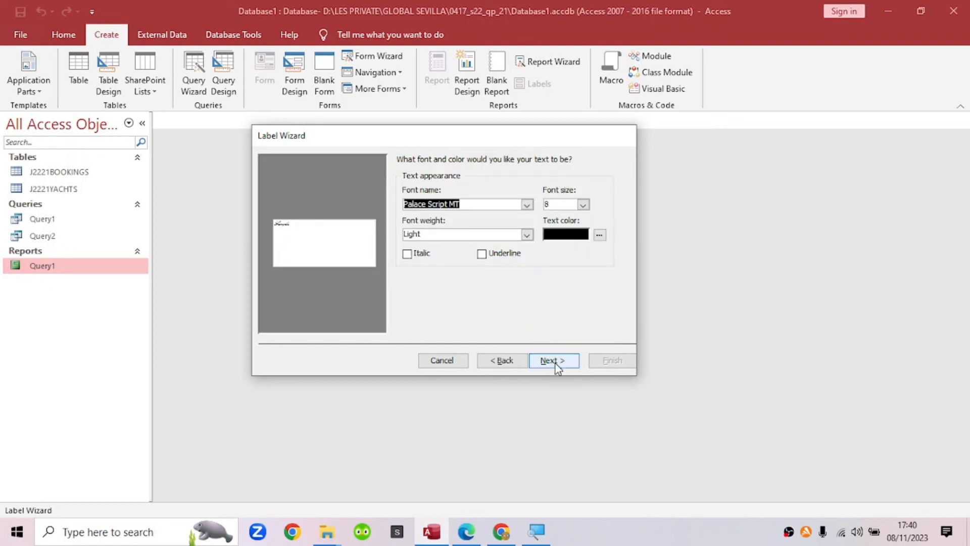
{"action": "left_click", "coordinate": [527, 205]}
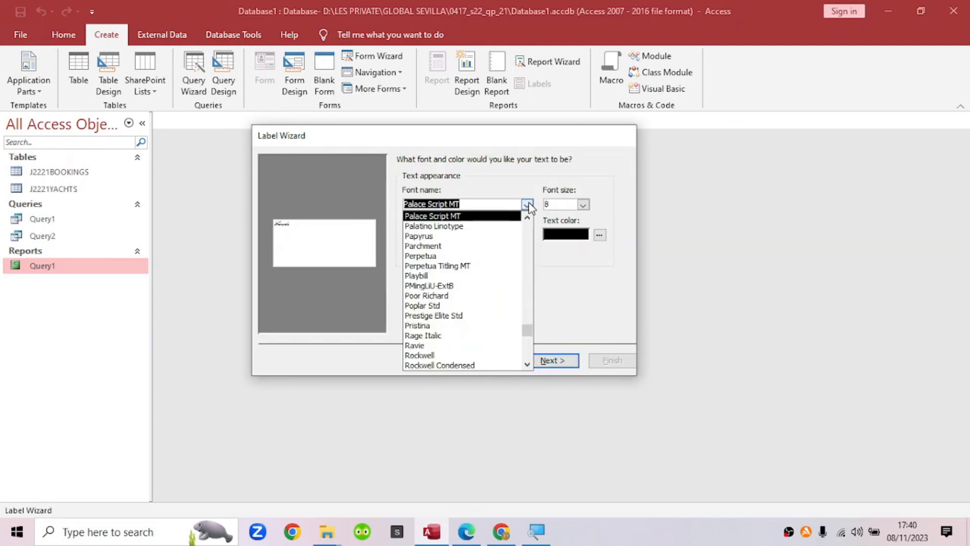
{"action": "left_click", "coordinate": [580, 287]}
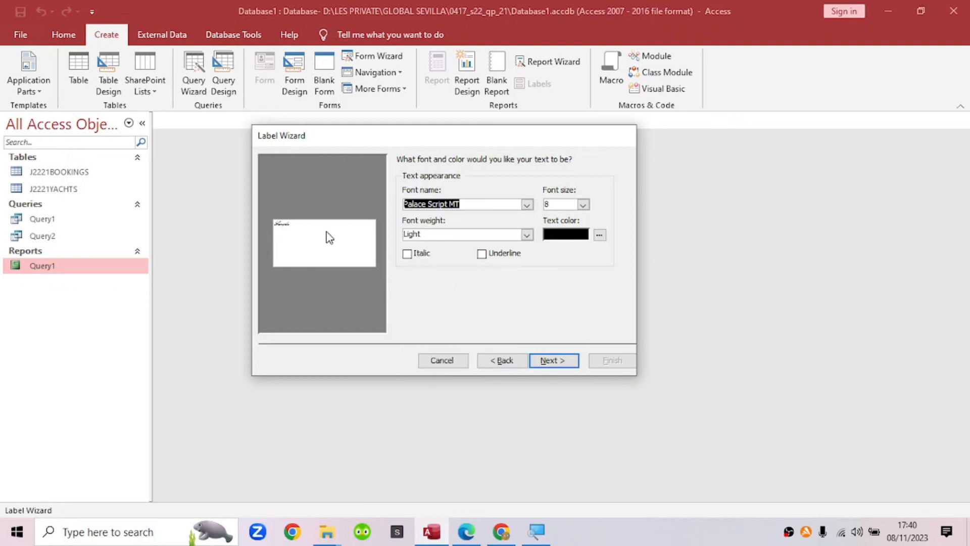
{"action": "left_click", "coordinate": [527, 205]}
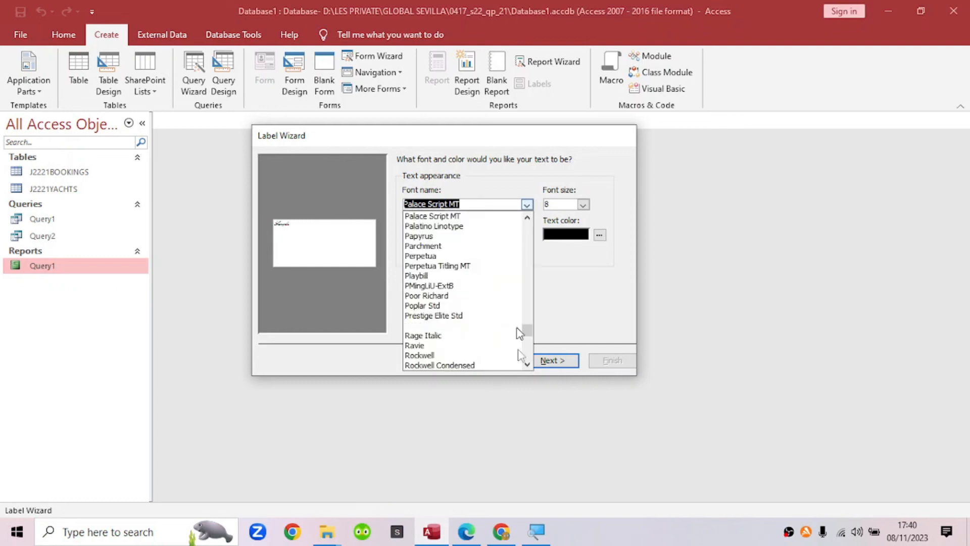
Step: In the exam paper, underline the instruction to make the Yacht_Name field centre aligned, bold and in a larger font
{"action": "left_click", "coordinate": [466, 531]}
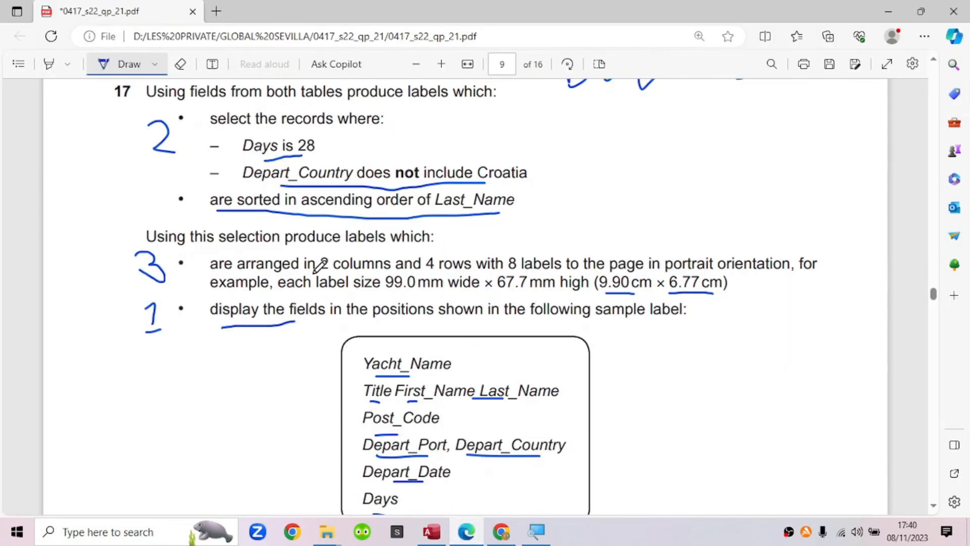
{"action": "scroll", "coordinate": [315, 273], "scroll_direction": "up", "scroll_amount": 2}
{"action": "scroll", "coordinate": [316, 274], "scroll_direction": "down", "scroll_amount": 2}
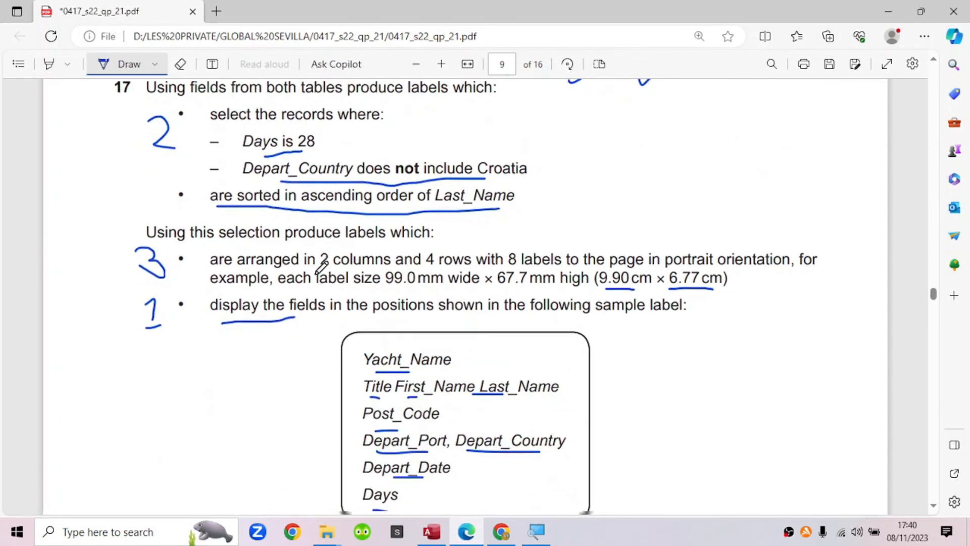
{"action": "scroll", "coordinate": [321, 268], "scroll_direction": "down", "scroll_amount": 2}
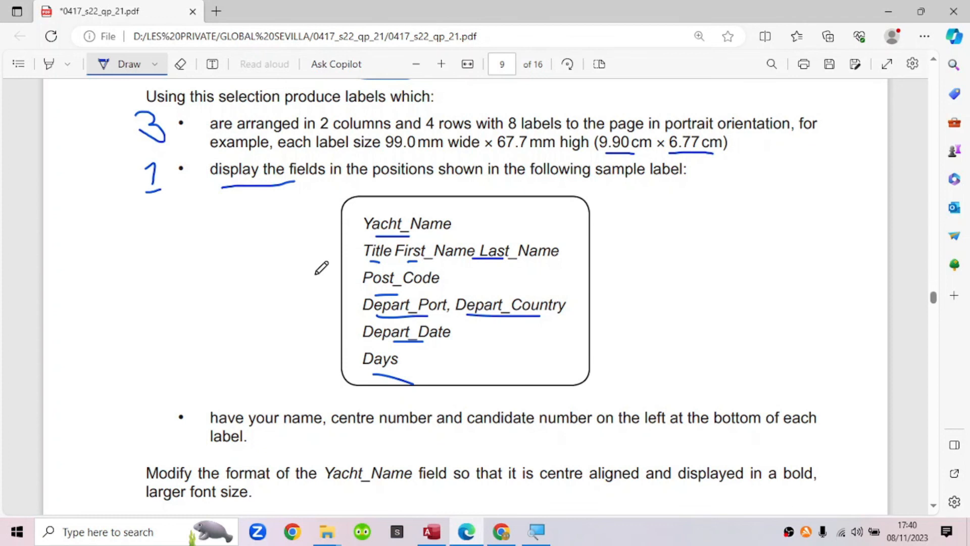
{"action": "scroll", "coordinate": [321, 268], "scroll_direction": "down", "scroll_amount": 1}
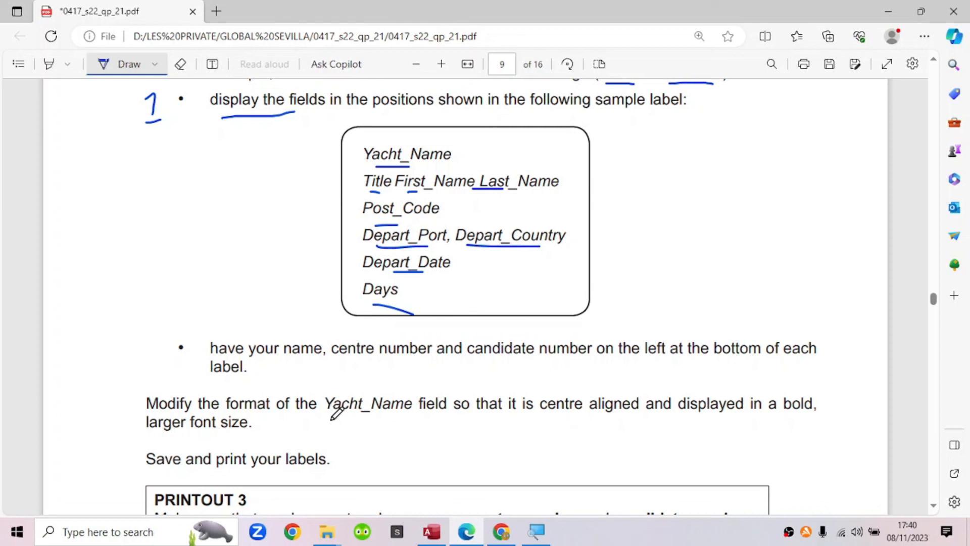
{"action": "left_click_drag", "start_coordinate": [325, 414], "coordinate": [429, 412]}
{"action": "left_click_drag", "start_coordinate": [556, 413], "coordinate": [612, 411]}
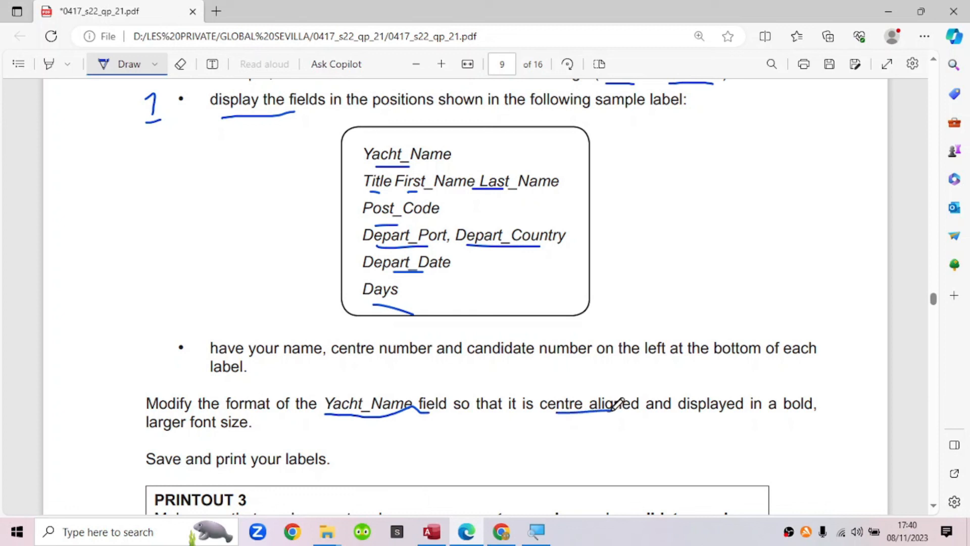
{"action": "left_click_drag", "start_coordinate": [694, 419], "coordinate": [789, 415]}
{"action": "left_click_drag", "start_coordinate": [165, 438], "coordinate": [216, 437]}
Step: Return to Access and set the label text font to Perpetua
{"action": "left_click", "coordinate": [433, 535]}
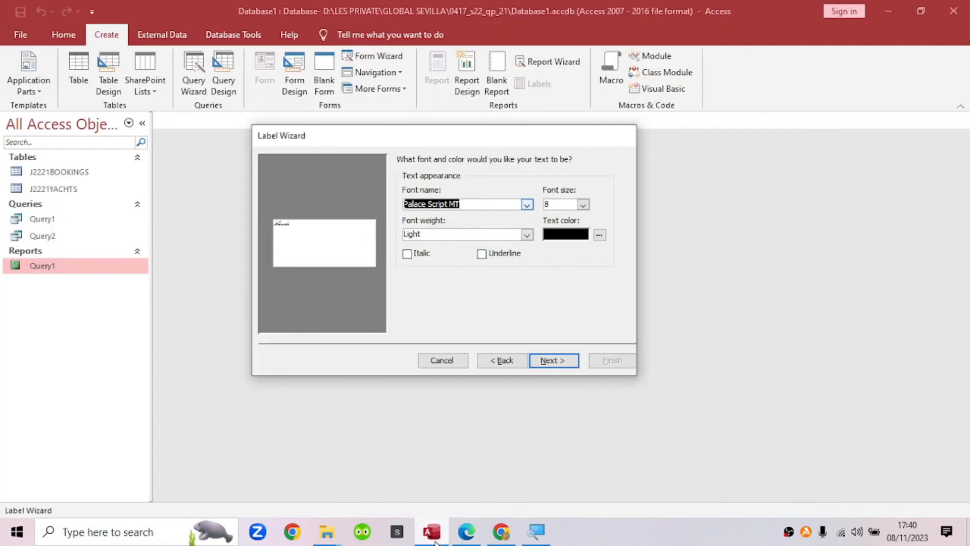
{"action": "left_click", "coordinate": [526, 204]}
{"action": "left_click", "coordinate": [504, 230]}
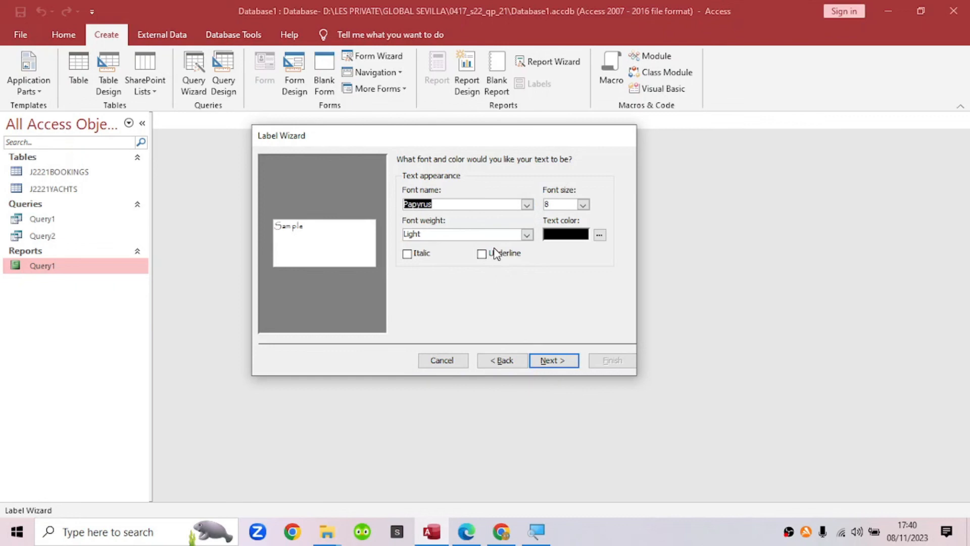
{"action": "left_click", "coordinate": [526, 204]}
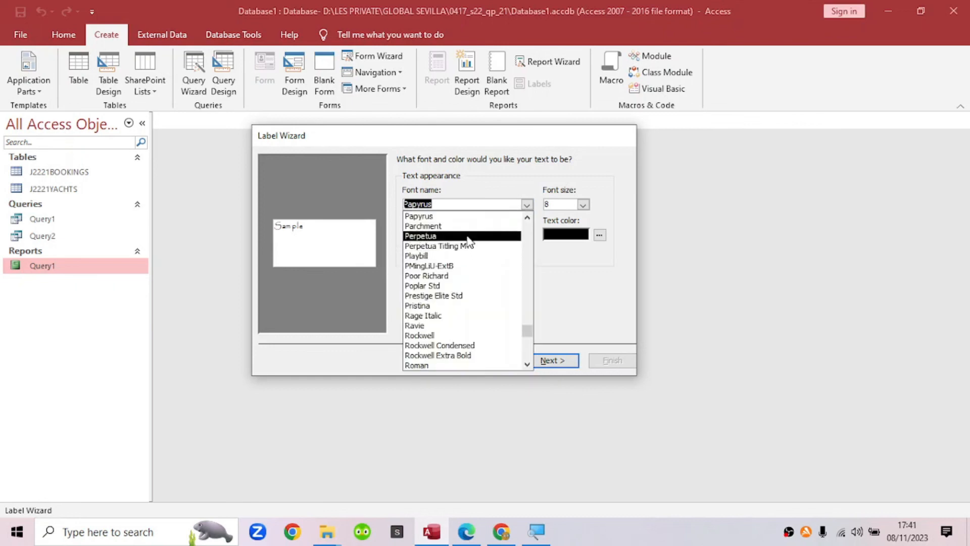
{"action": "left_click", "coordinate": [463, 236]}
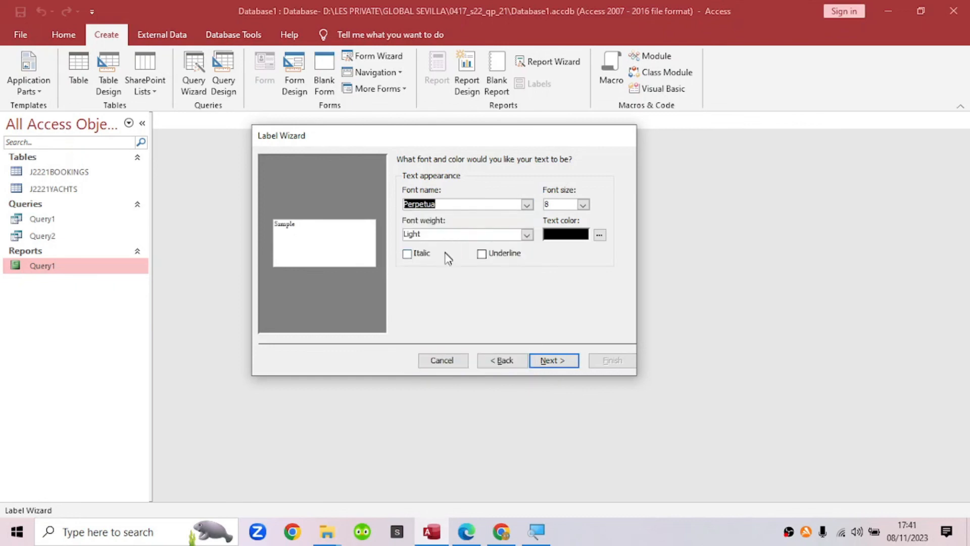
Step: Check the formatting instructions in the exam paper, set the label font size to 12 in Access and proceed to the label's field layout
{"action": "left_click", "coordinate": [467, 532]}
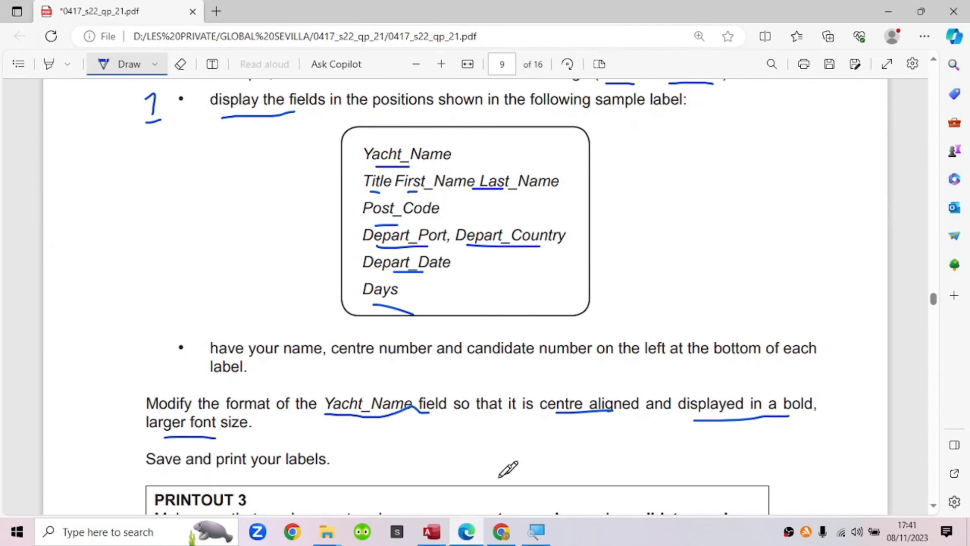
{"action": "left_click", "coordinate": [435, 536]}
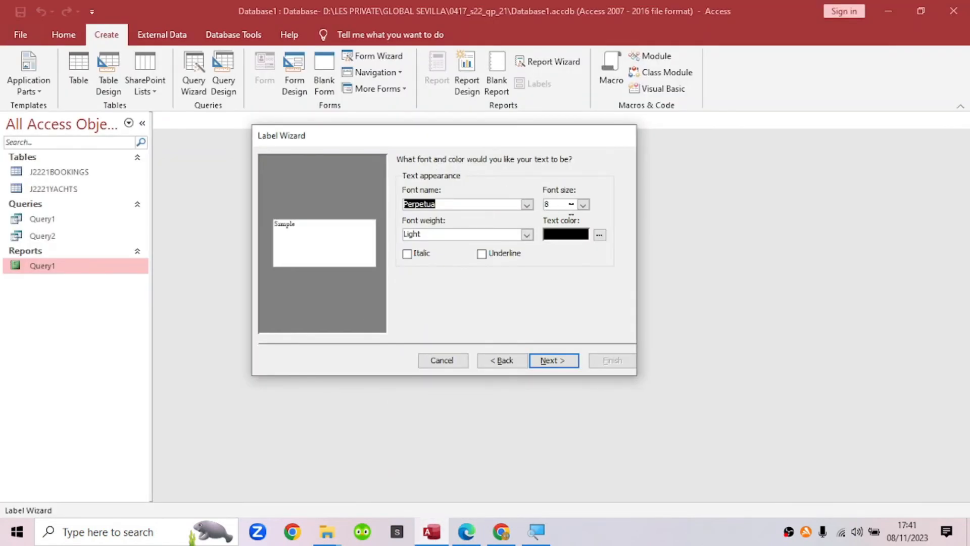
{"action": "left_click", "coordinate": [582, 204]}
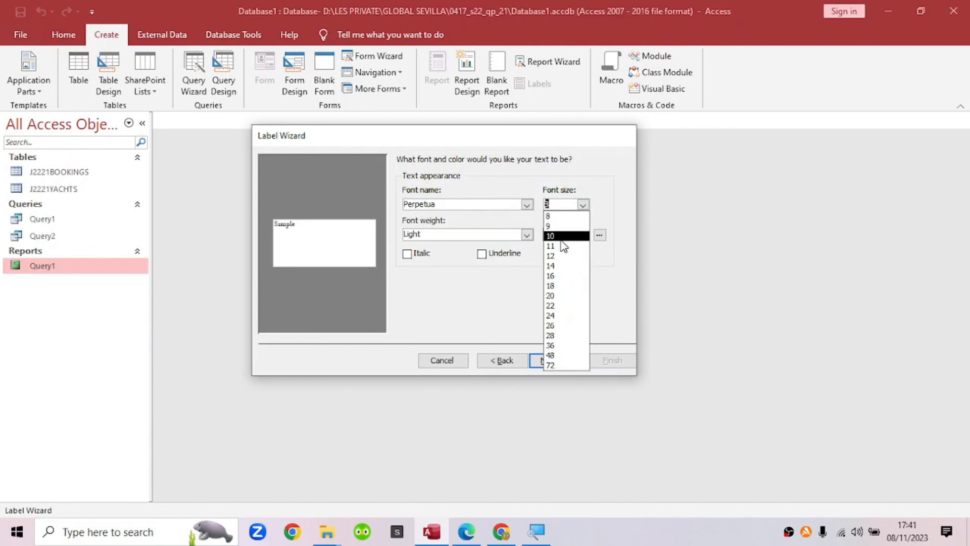
{"action": "left_click", "coordinate": [564, 256]}
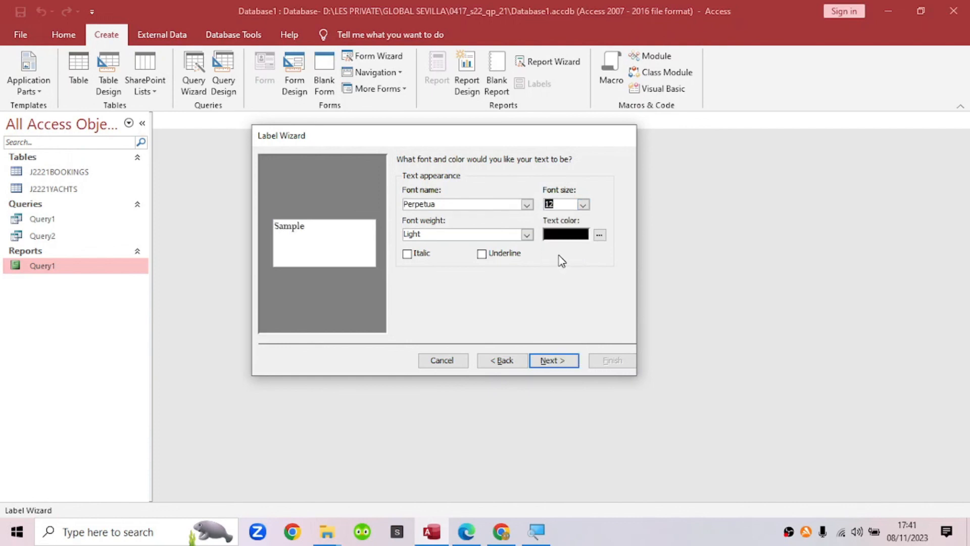
{"action": "left_click", "coordinate": [550, 364]}
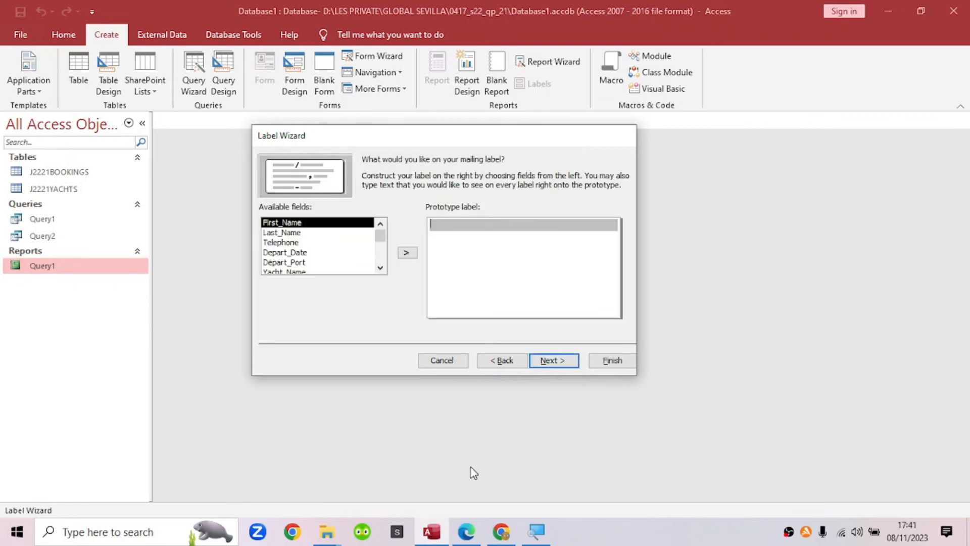
Step: In the exam paper, mark the sample label's whole field layout with a brace and return to Access
{"action": "left_click", "coordinate": [466, 534]}
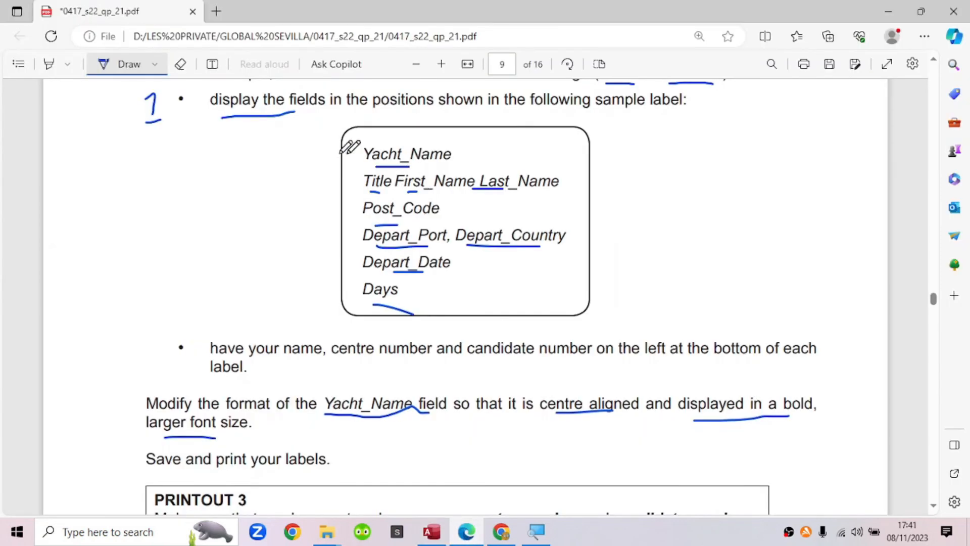
{"action": "mouse_move", "coordinate": [348, 127]}
{"action": "left_mouse_down"}
{"action": "mouse_move", "coordinate": [307, 176]}
{"action": "mouse_move", "coordinate": [337, 302]}
{"action": "left_mouse_up"}
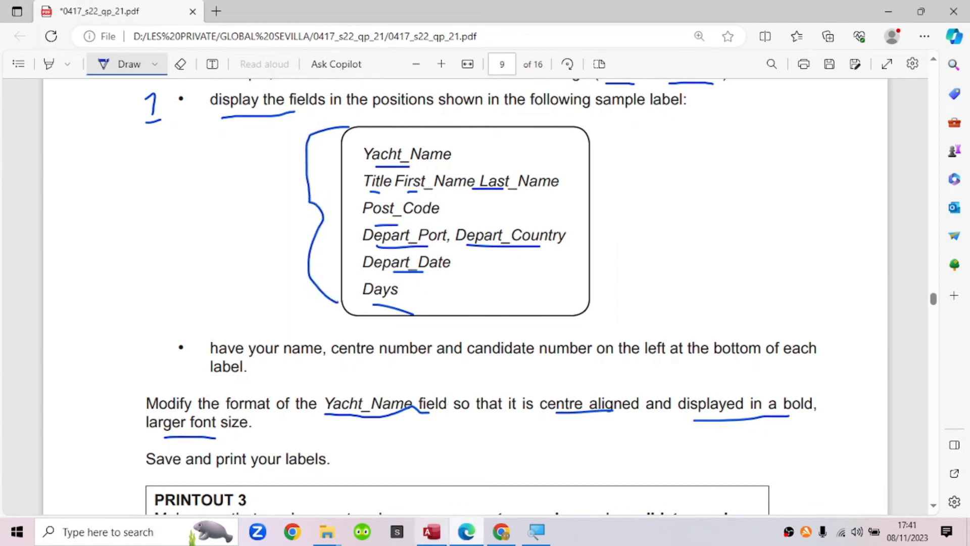
{"action": "left_click", "coordinate": [432, 531]}
{"action": "scroll", "coordinate": [290, 258], "scroll_direction": "down", "scroll_amount": 1}
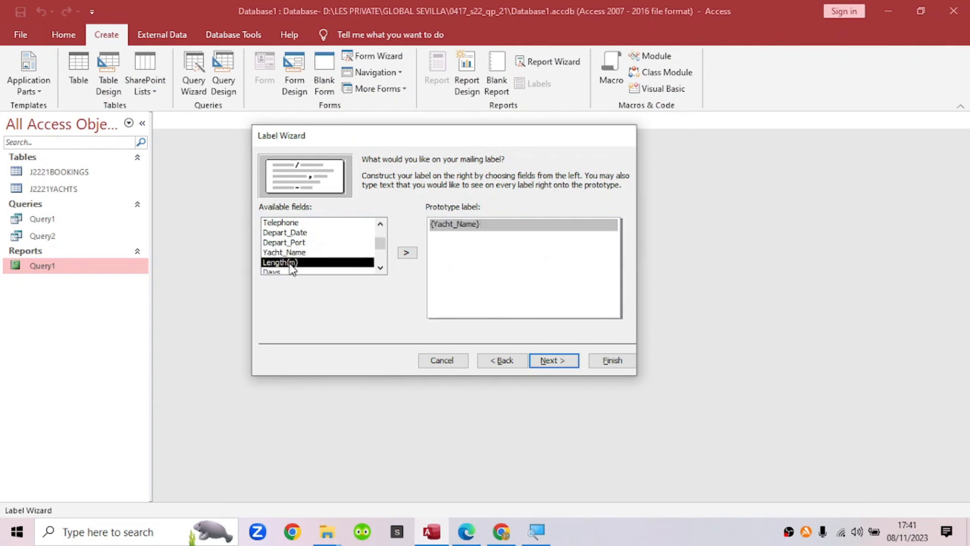
{"action": "left_click", "coordinate": [465, 531]}
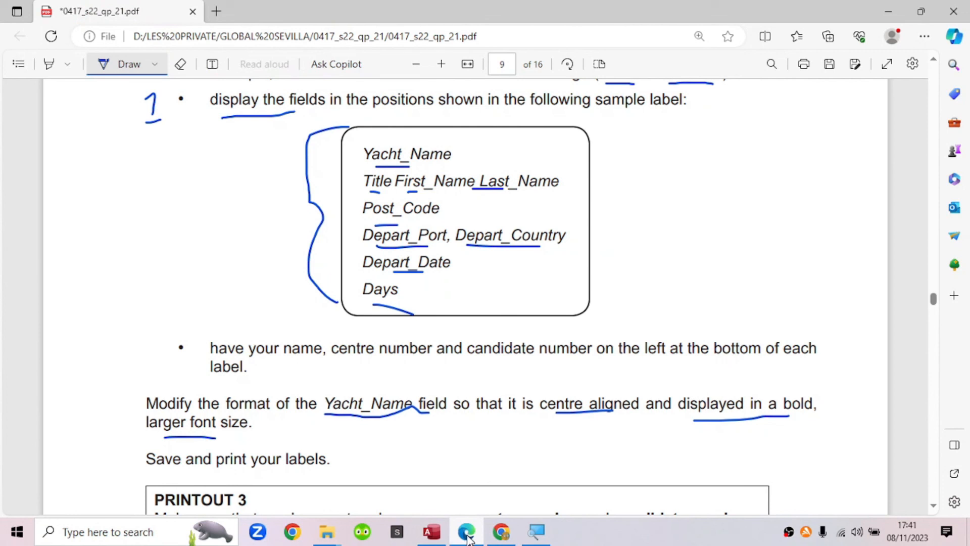
{"action": "left_click", "coordinate": [467, 536]}
{"action": "scroll", "coordinate": [331, 256], "scroll_direction": "up", "scroll_amount": 1}
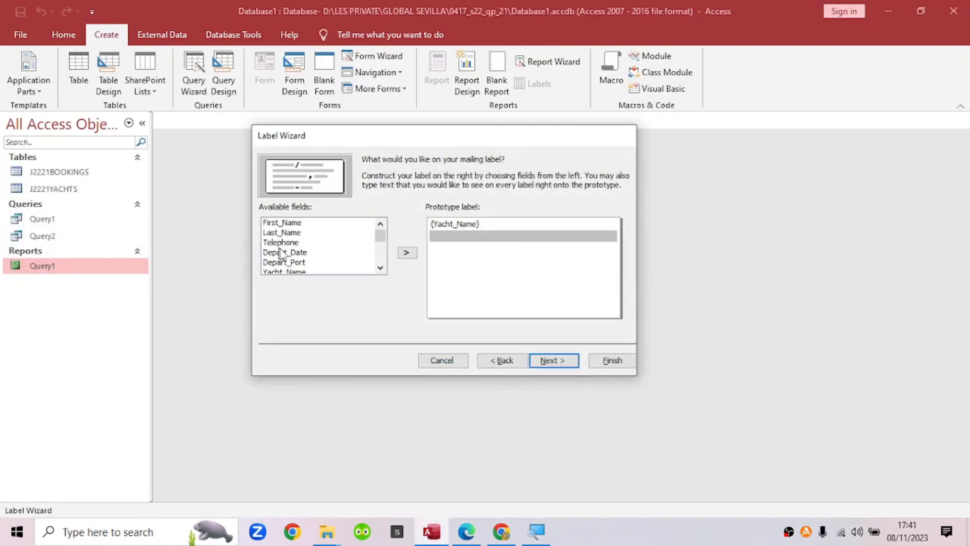
{"action": "mouse_move", "coordinate": [381, 235]}
{"action": "left_mouse_down"}
{"action": "mouse_move", "coordinate": [382, 266]}
{"action": "mouse_move", "coordinate": [387, 242]}
{"action": "left_mouse_up"}
{"action": "left_click", "coordinate": [503, 362]}
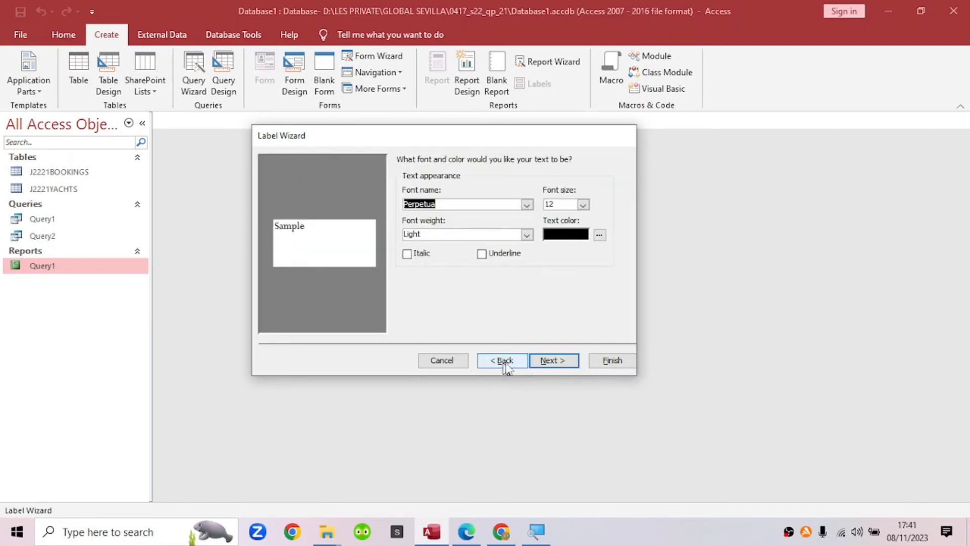
{"action": "left_click", "coordinate": [553, 366]}
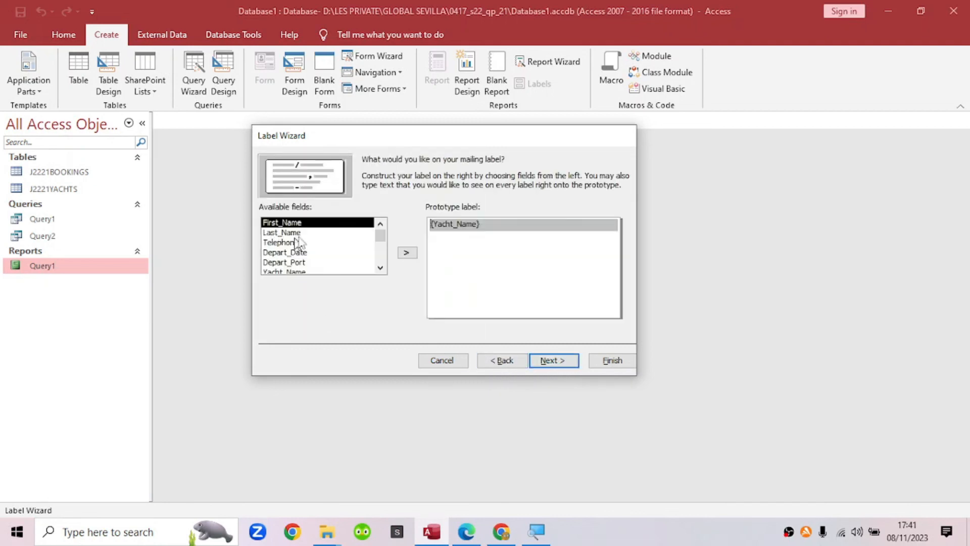
Step: Go back to the label size page and cancel the unfinished label
{"action": "left_click", "coordinate": [497, 362]}
{"action": "left_click", "coordinate": [497, 363]}
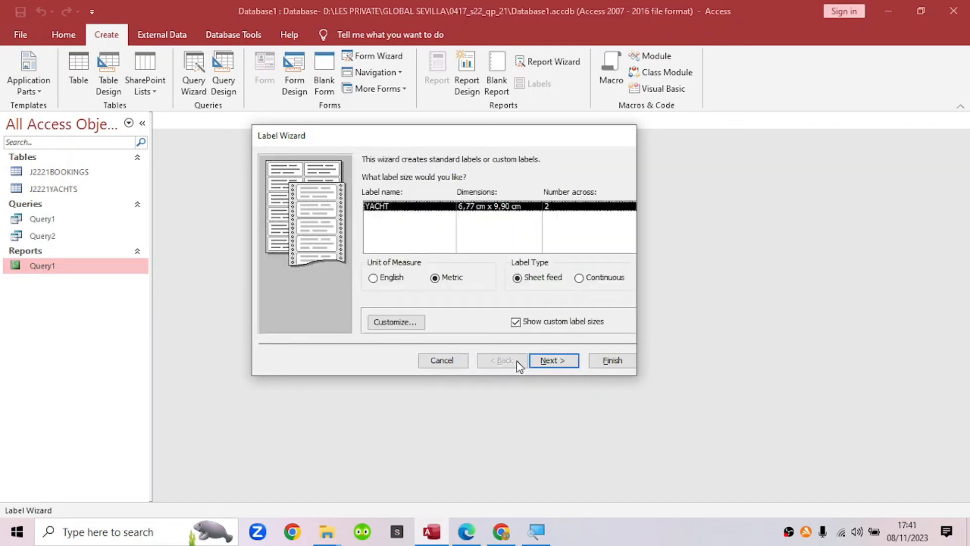
{"action": "left_click", "coordinate": [447, 368]}
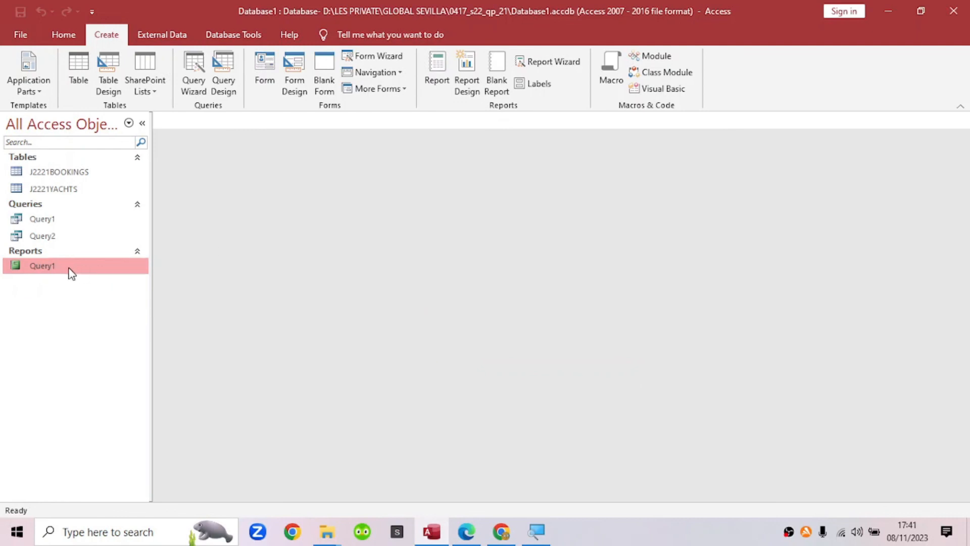
Step: Check the fields and criteria in Query2's design, save the query and close it
{"action": "left_click", "coordinate": [42, 238]}
{"action": "right_click", "coordinate": [42, 238]}
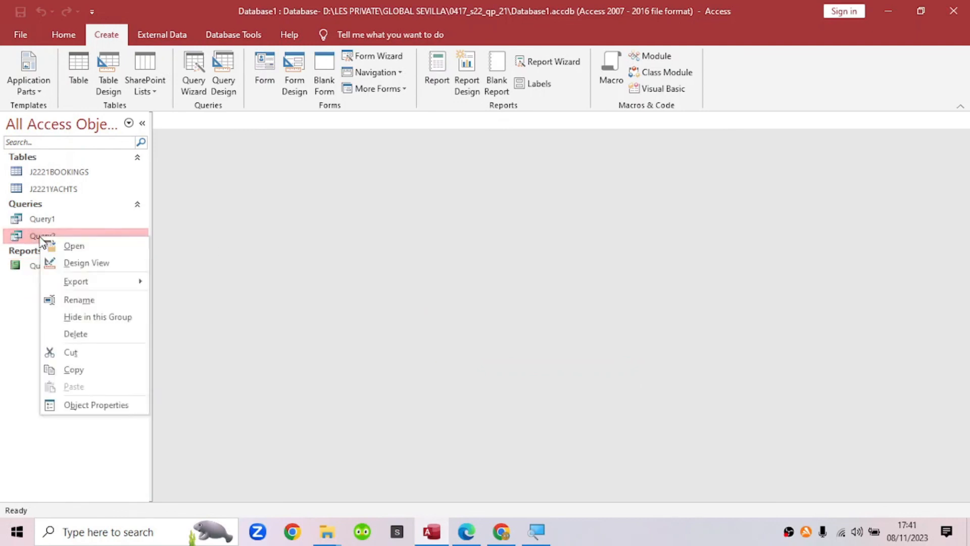
{"action": "left_click", "coordinate": [76, 262]}
{"action": "left_click", "coordinate": [305, 347]}
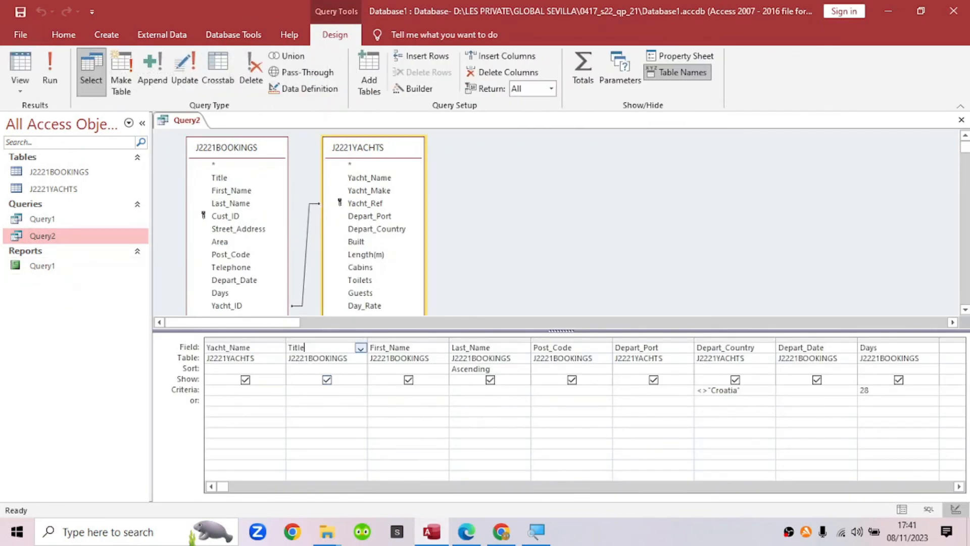
{"action": "right_click", "coordinate": [184, 121]}
{"action": "left_click", "coordinate": [194, 131]}
{"action": "right_click", "coordinate": [184, 121]}
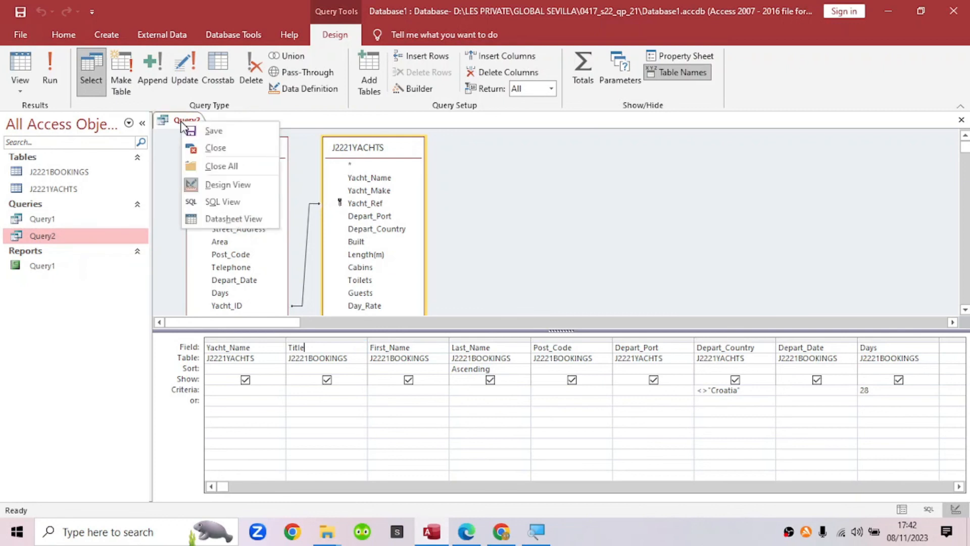
{"action": "left_click", "coordinate": [194, 147]}
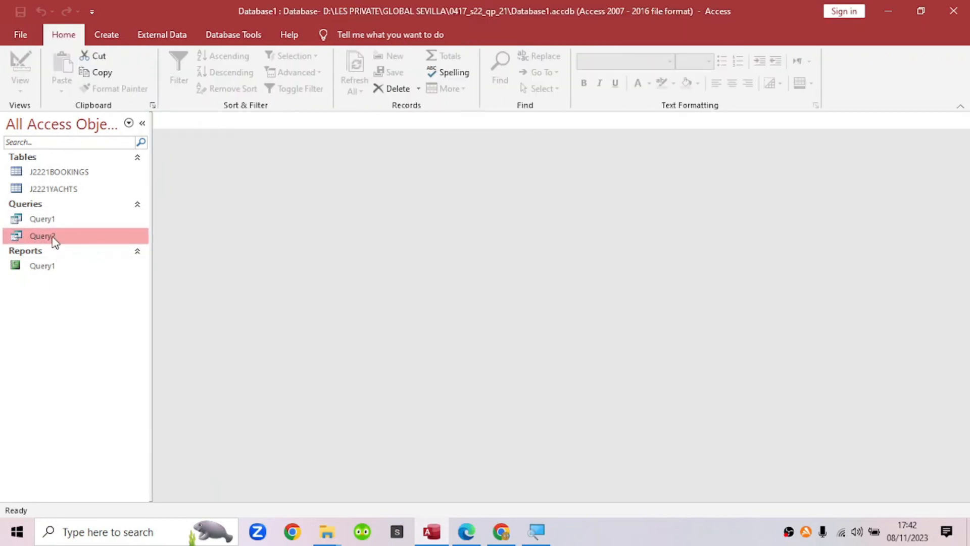
Step: Start new labels based on Query2 using the metric 6.77 cm x 9.90 cm YACHT label and proceed to the text appearance settings
{"action": "left_click", "coordinate": [106, 35]}
{"action": "left_click", "coordinate": [534, 83]}
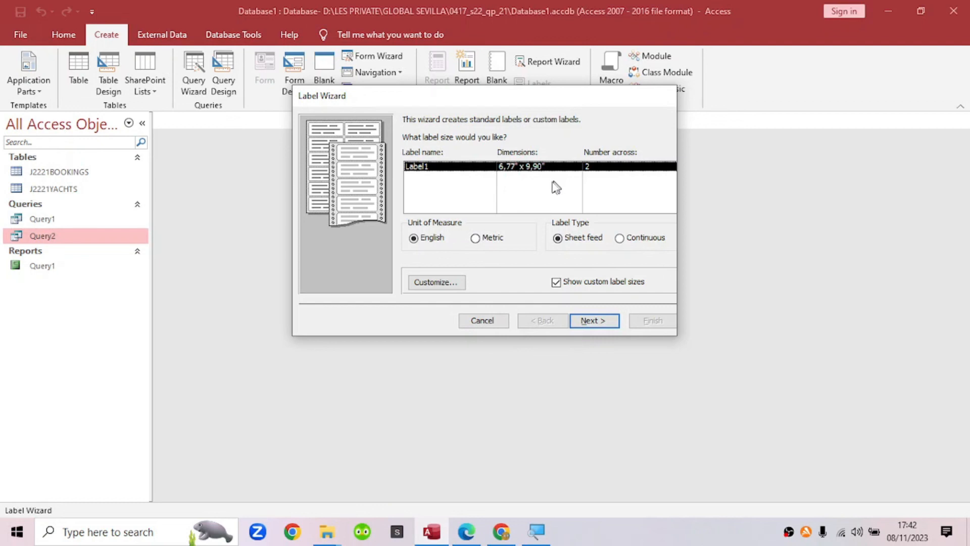
{"action": "left_click", "coordinate": [587, 325]}
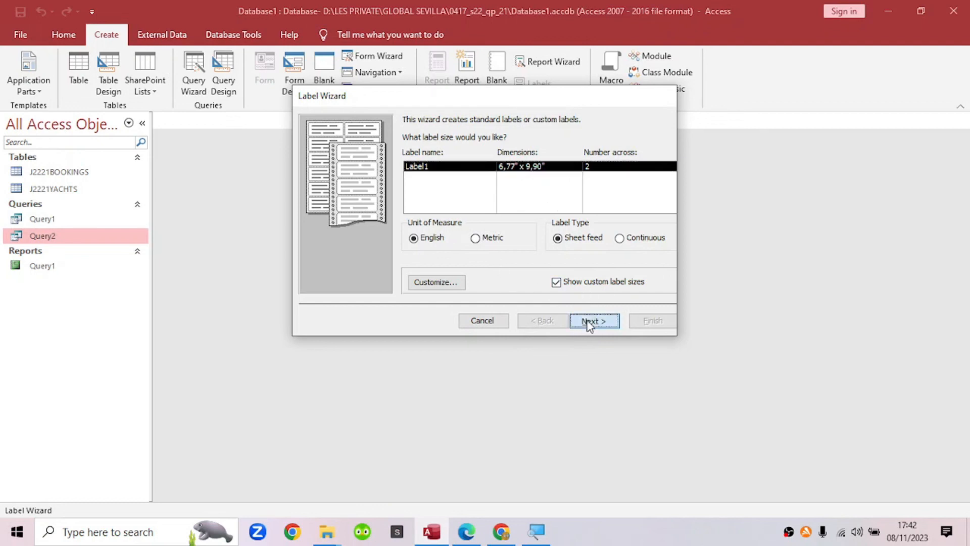
{"action": "left_click", "coordinate": [476, 238]}
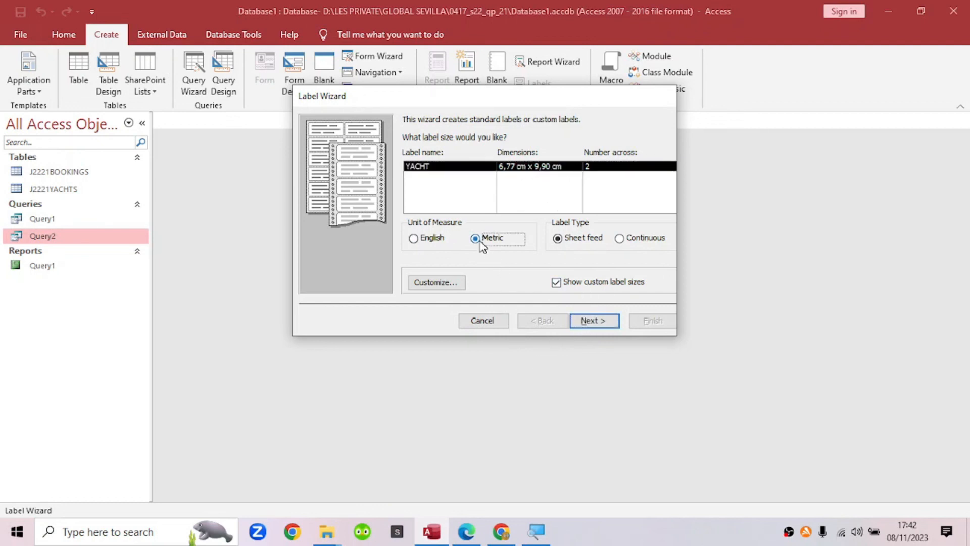
{"action": "left_click", "coordinate": [608, 326]}
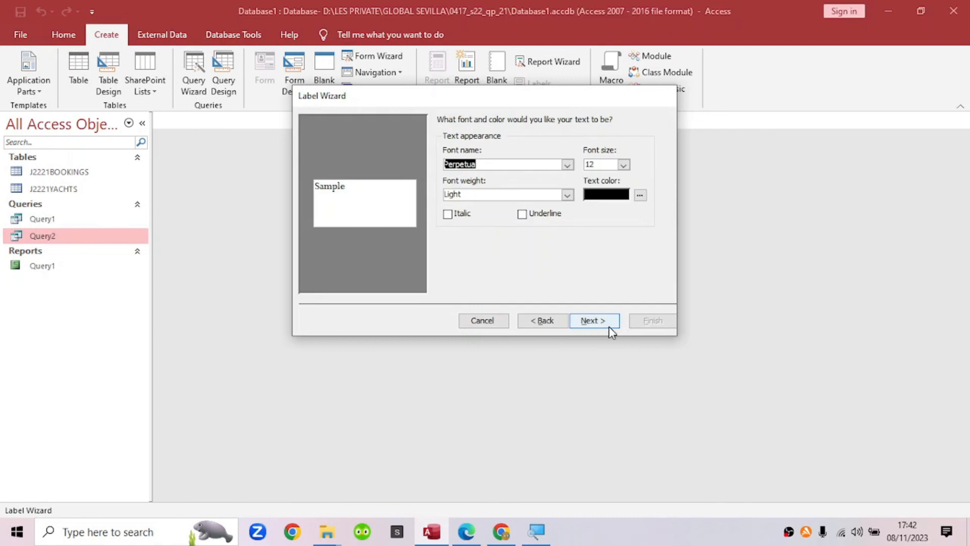
Step: Try the Poplar Std, Prestige Elite Std, Roman and Segoe Print fonts for the label text
{"action": "left_click", "coordinate": [567, 165]}
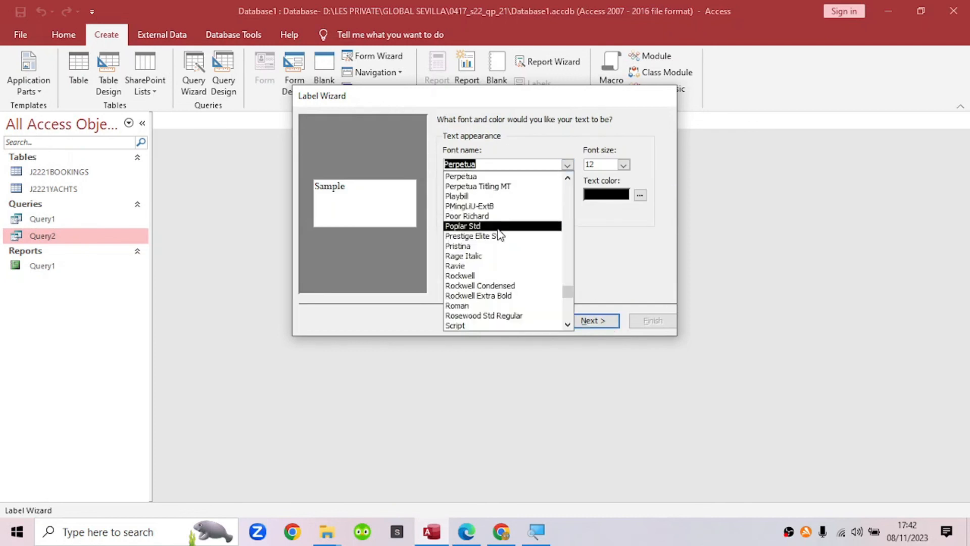
{"action": "left_click", "coordinate": [502, 225]}
{"action": "left_click", "coordinate": [567, 165]}
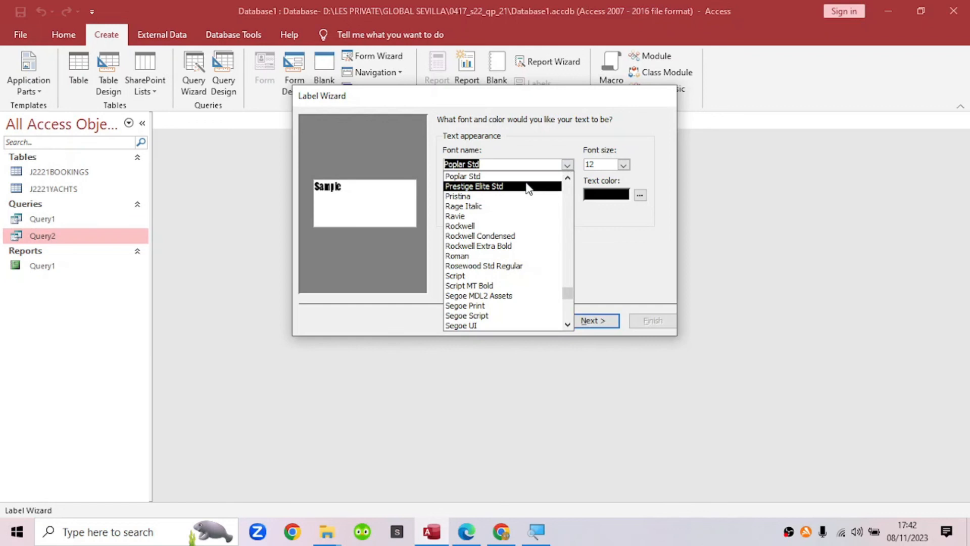
{"action": "left_click", "coordinate": [529, 188]}
{"action": "left_click", "coordinate": [568, 164]}
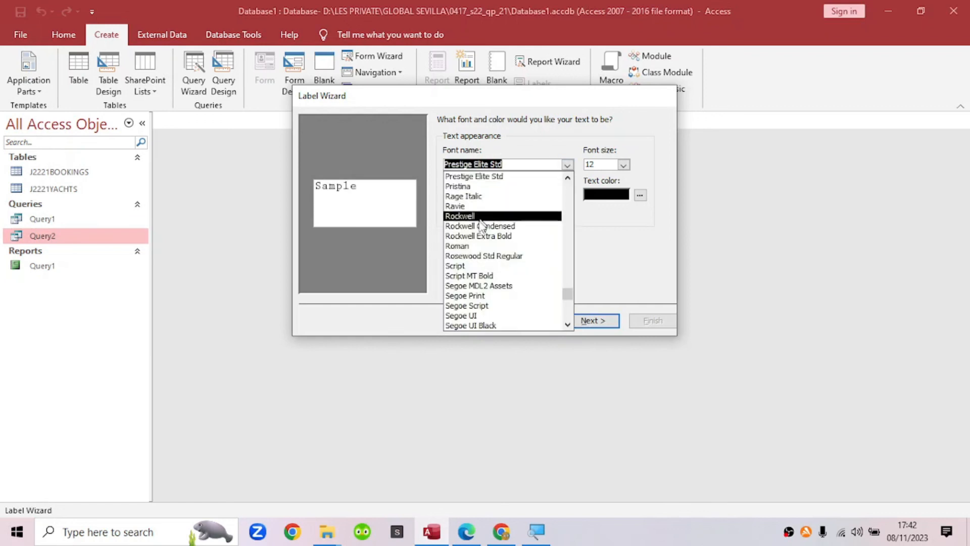
{"action": "left_click", "coordinate": [477, 246]}
{"action": "left_click", "coordinate": [567, 165]}
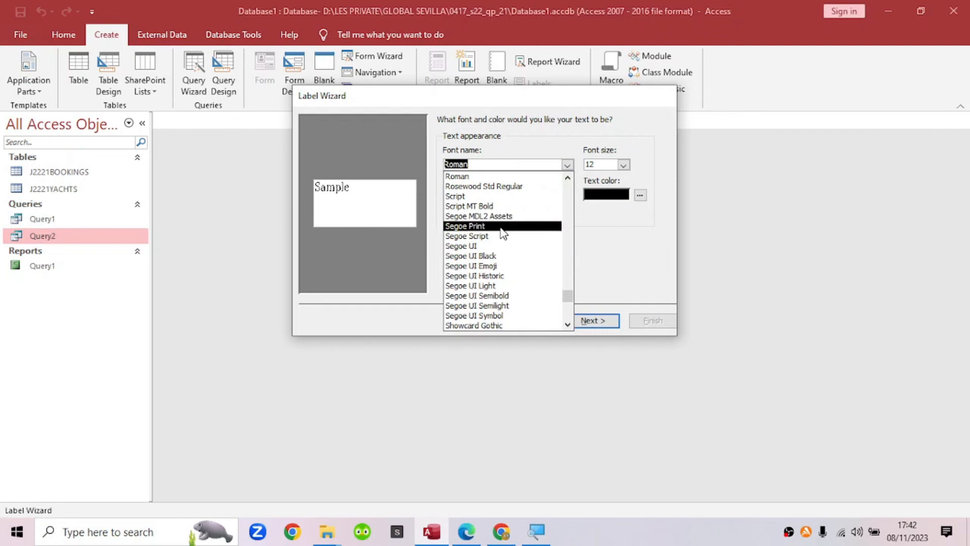
{"action": "left_click", "coordinate": [501, 227]}
Step: Set the label text font to Georgia and proceed to the label's field layout
{"action": "left_click", "coordinate": [567, 165]}
{"action": "scroll", "coordinate": [513, 200], "scroll_direction": "up", "scroll_amount": 12}
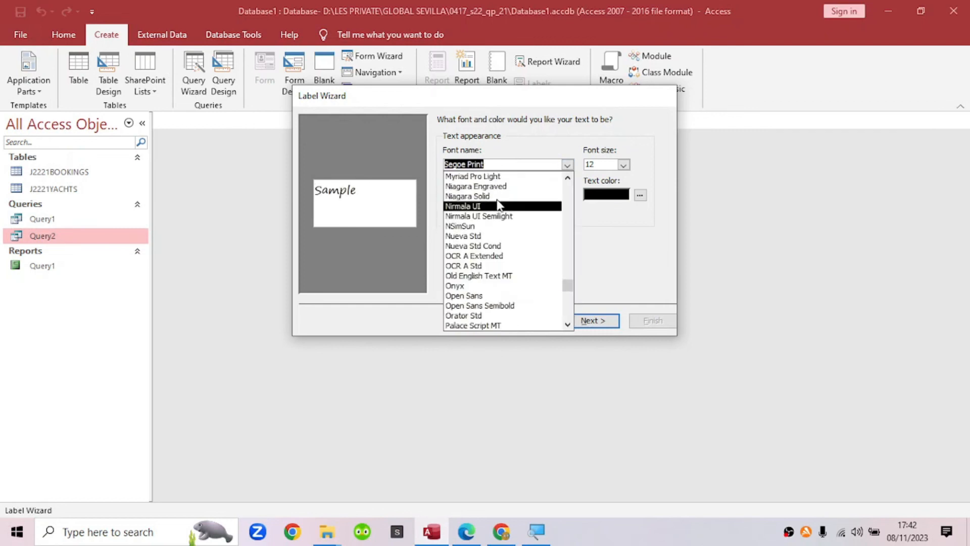
{"action": "left_click_drag", "start_coordinate": [567, 284], "coordinate": [550, 161]}
{"action": "left_click_drag", "start_coordinate": [560, 195], "coordinate": [557, 244]}
{"action": "scroll", "coordinate": [510, 233], "scroll_direction": "down", "scroll_amount": 3}
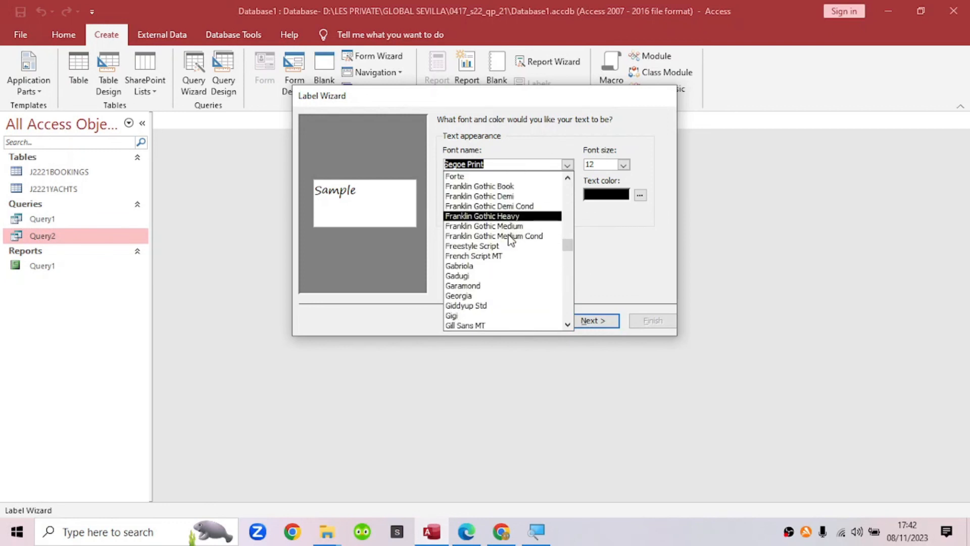
{"action": "left_click", "coordinate": [478, 296]}
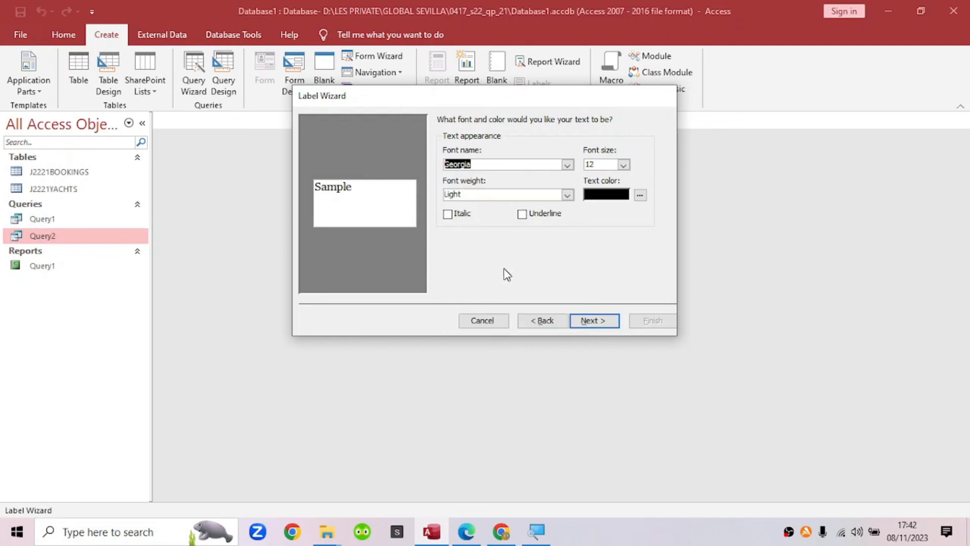
{"action": "left_click", "coordinate": [588, 322]}
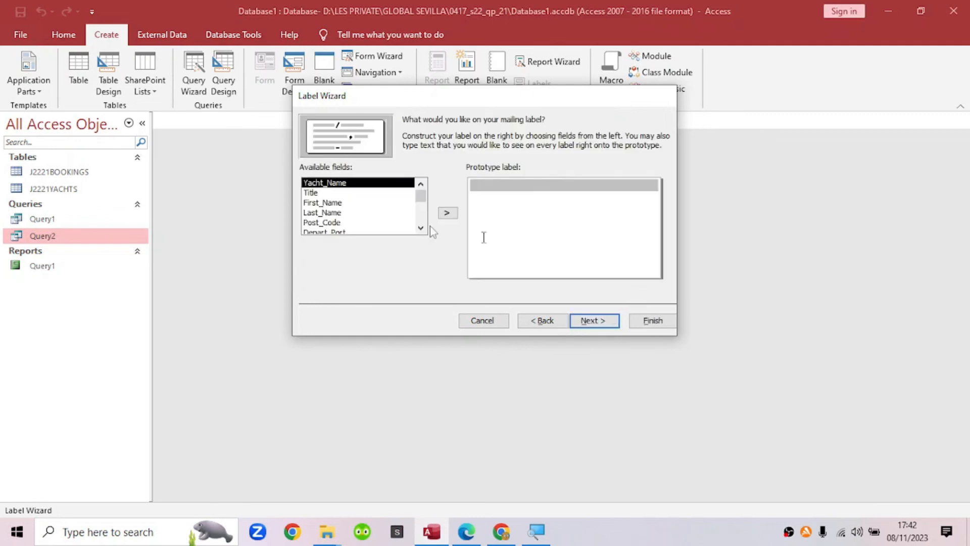
Step: Place Yacht_Name on the label's first line, and Title, First_Name and Last_Name together on the second line
{"action": "double_click", "coordinate": [338, 185]}
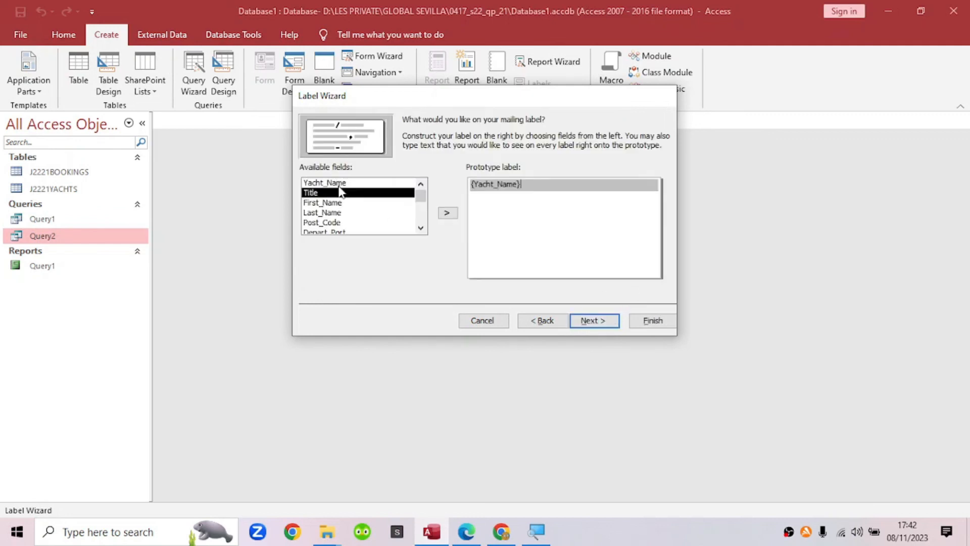
{"action": "double_click", "coordinate": [323, 196]}
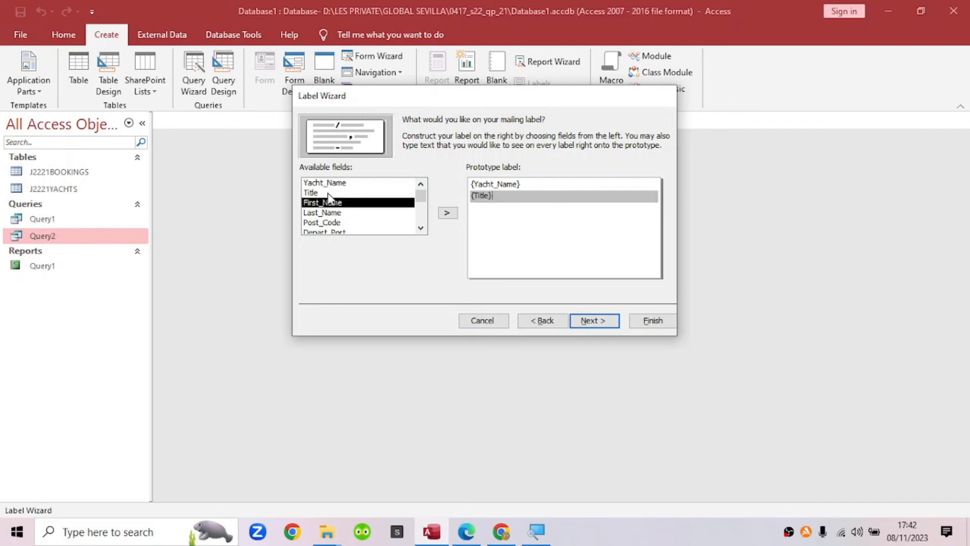
{"action": "double_click", "coordinate": [319, 203]}
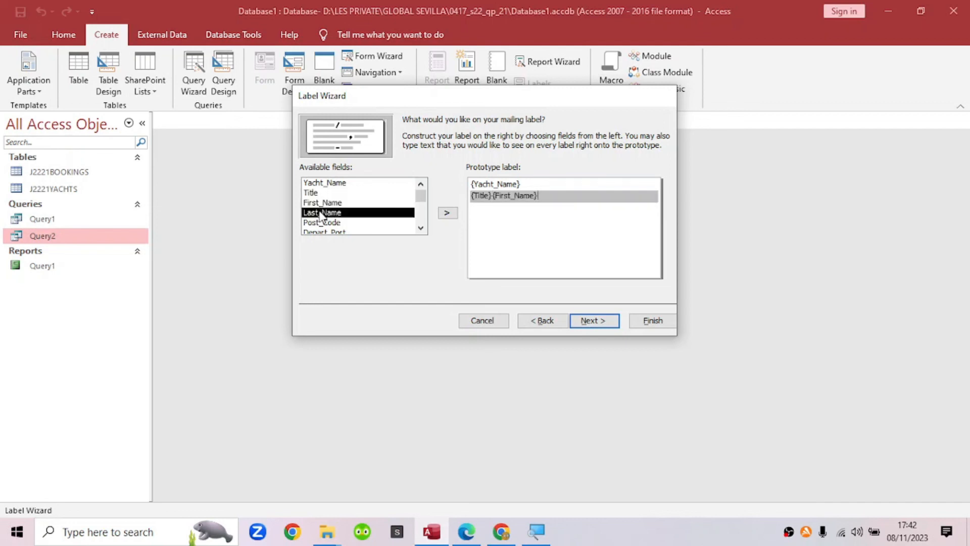
{"action": "double_click", "coordinate": [320, 213]}
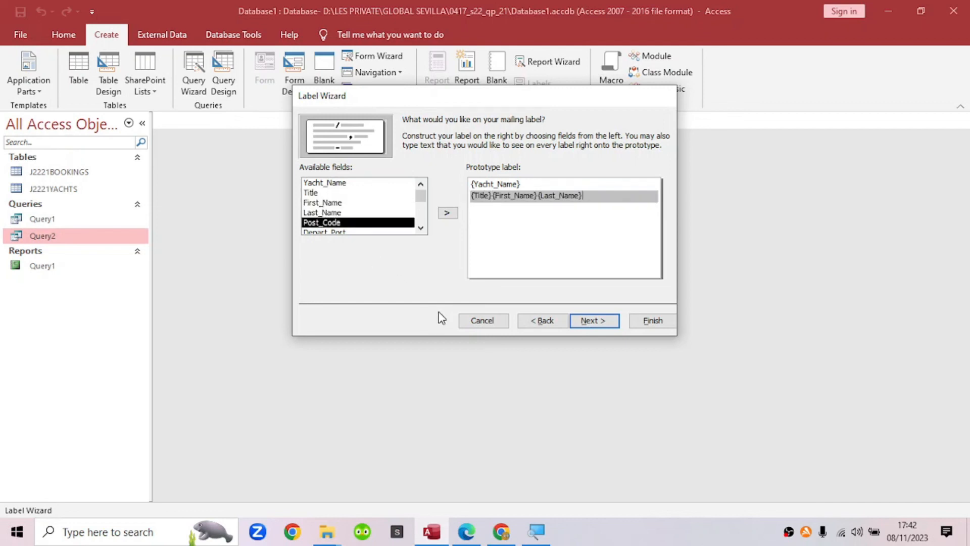
{"action": "key", "text": "Return"}
Step: Mark Post_Code on the exam paper's sample label, and add that field as the third line of the Access label
{"action": "left_click", "coordinate": [474, 533]}
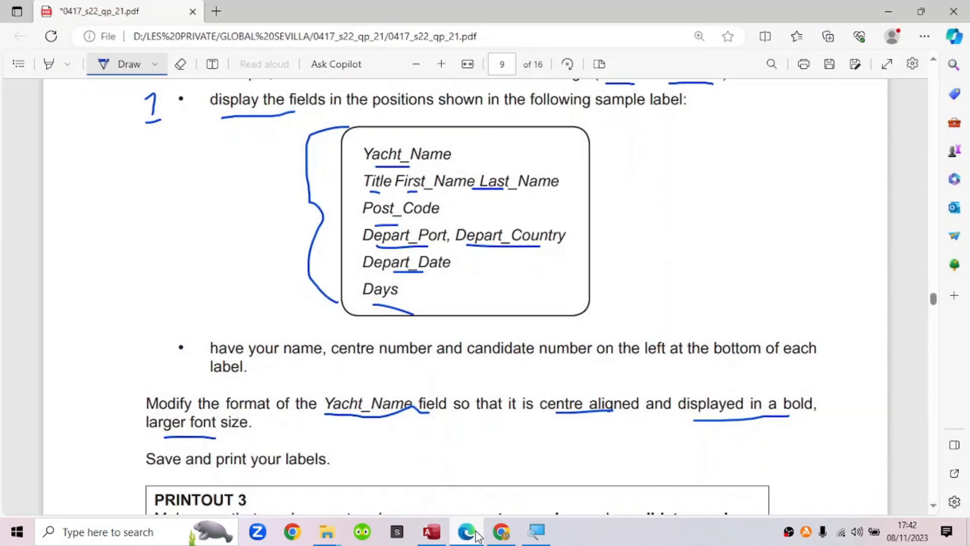
{"action": "left_click_drag", "start_coordinate": [456, 206], "coordinate": [471, 202]}
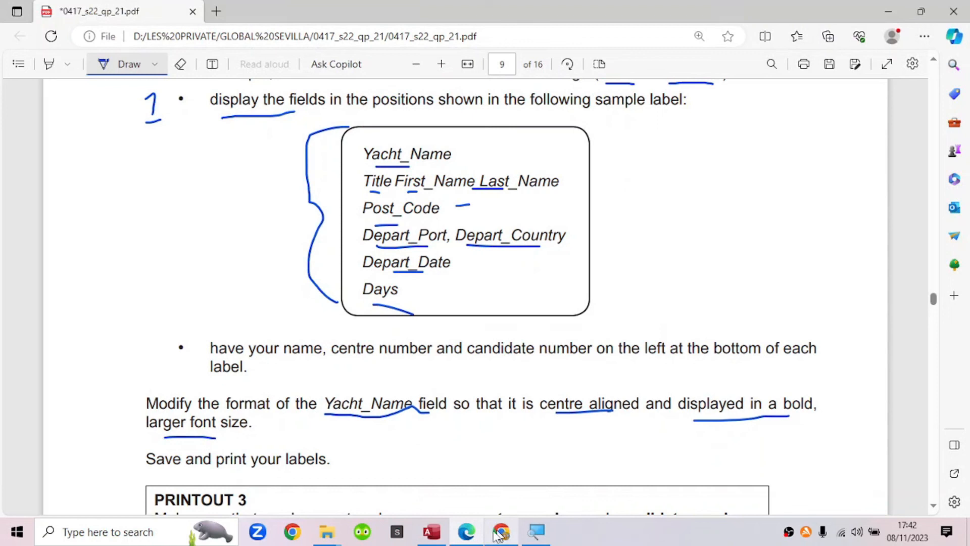
{"action": "left_click", "coordinate": [430, 532]}
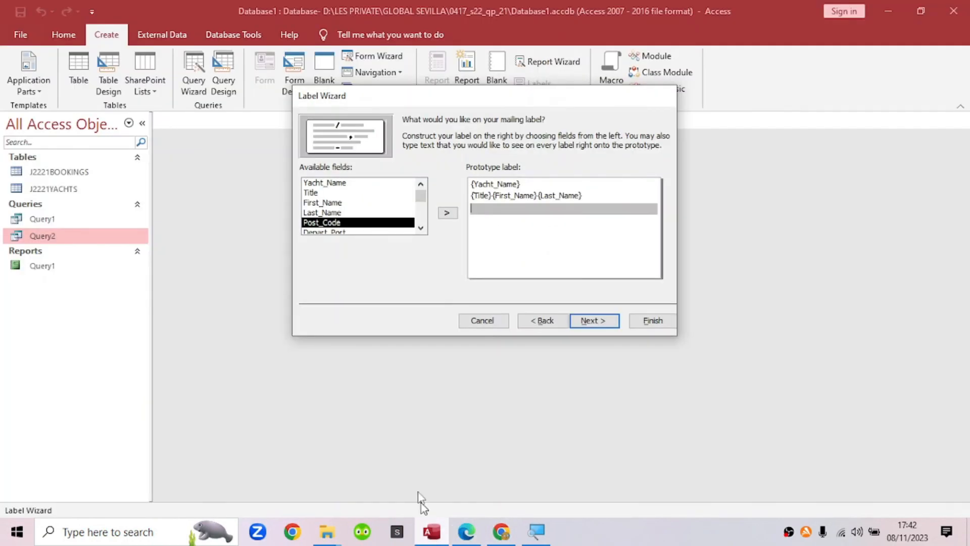
{"action": "double_click", "coordinate": [336, 223]}
{"action": "key", "text": "Return"}
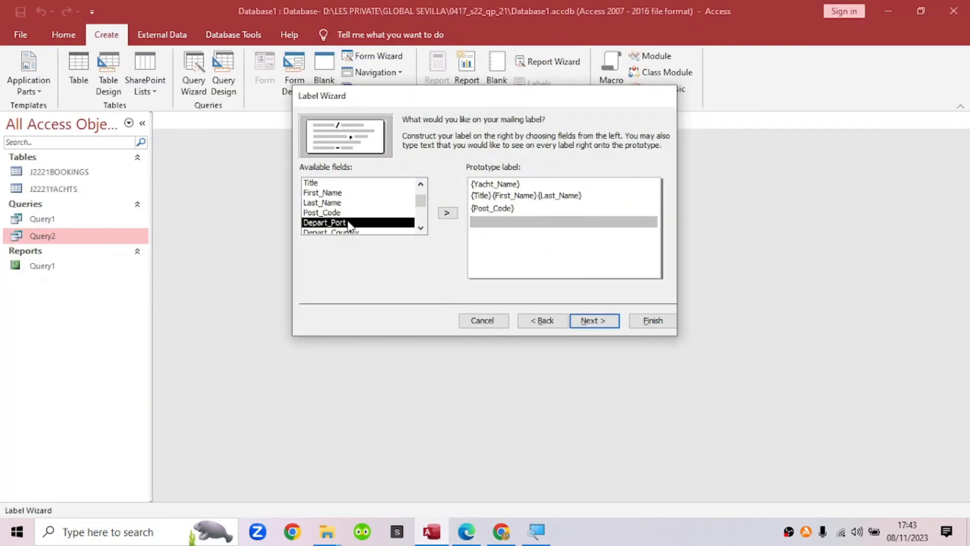
Step: Check the exam paper's sample label, and place Depart_Port and Depart_Country together on the fourth line of the Access label
{"action": "left_click", "coordinate": [466, 531]}
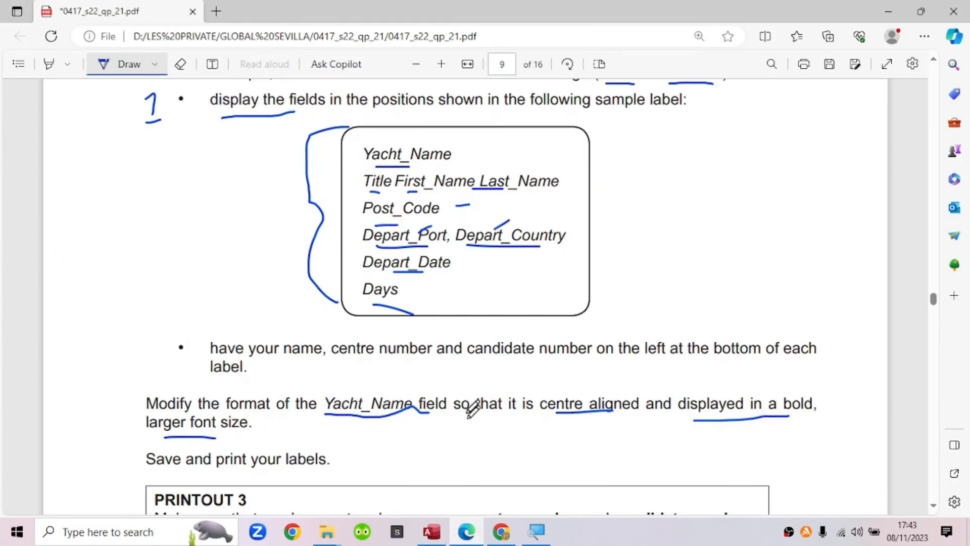
{"action": "left_click", "coordinate": [431, 531]}
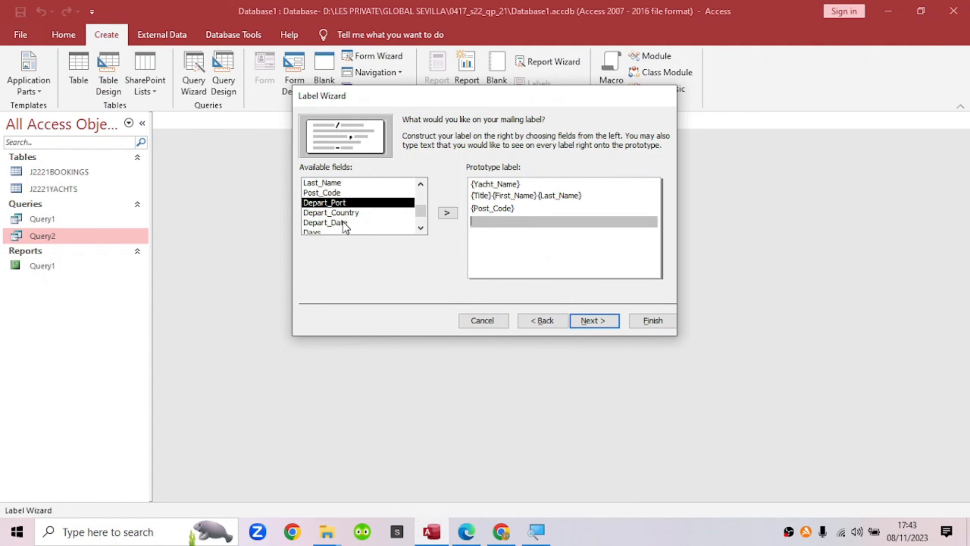
{"action": "double_click", "coordinate": [339, 206]}
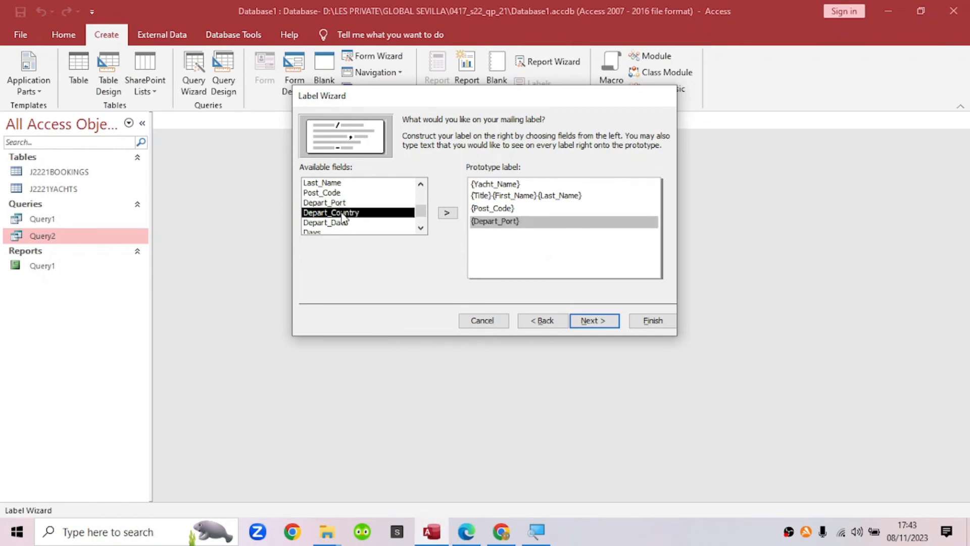
{"action": "double_click", "coordinate": [342, 217]}
Step: Mark Depart_Date on the exam paper's sample label, and add Depart_Date and Days as the fifth and sixth lines of the Access label
{"action": "left_click", "coordinate": [465, 532]}
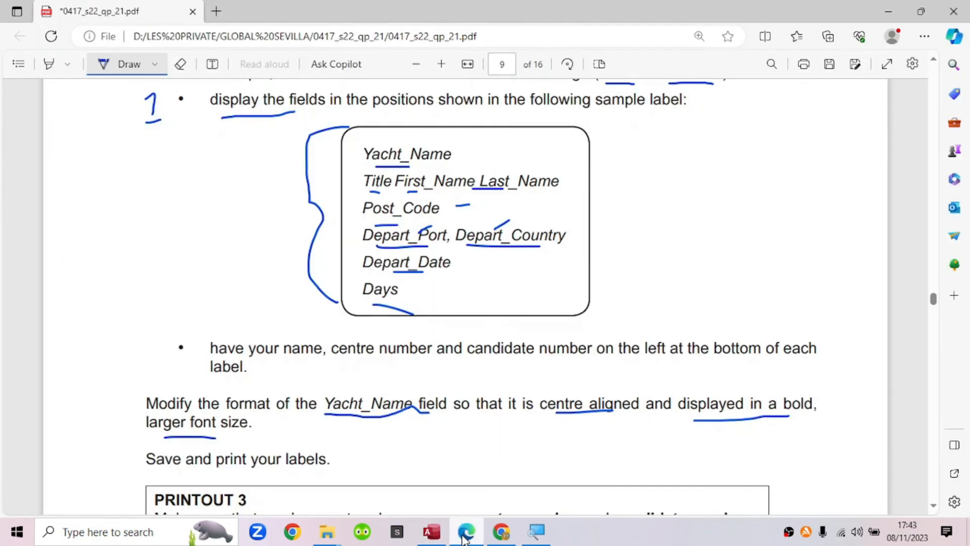
{"action": "left_click_drag", "start_coordinate": [468, 262], "coordinate": [476, 255]}
{"action": "left_click", "coordinate": [431, 532]}
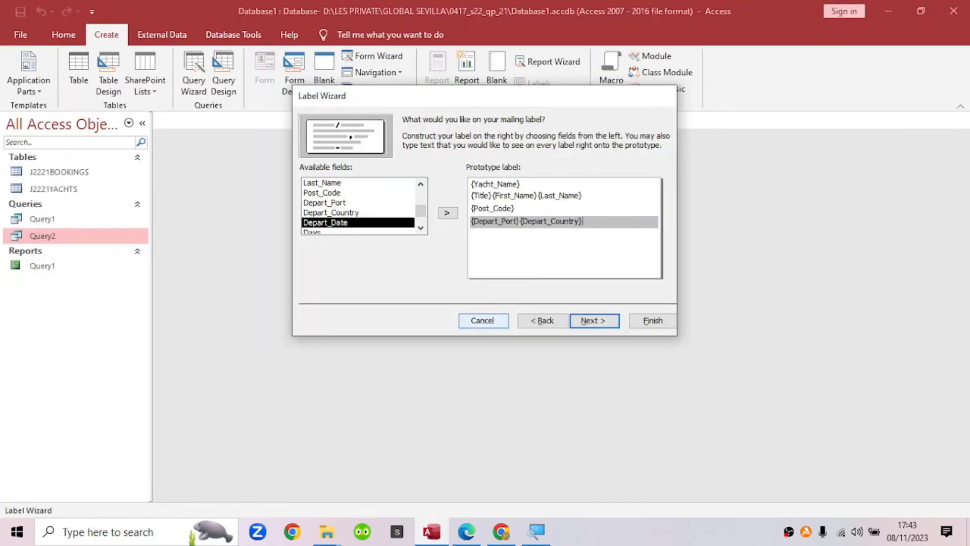
{"action": "key", "text": "Return"}
{"action": "double_click", "coordinate": [374, 222]}
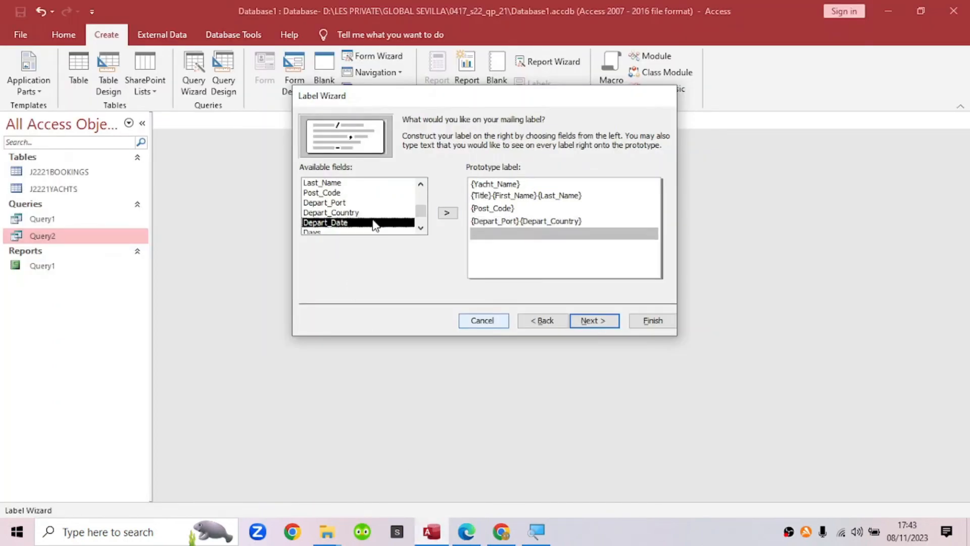
{"action": "double_click", "coordinate": [364, 223]}
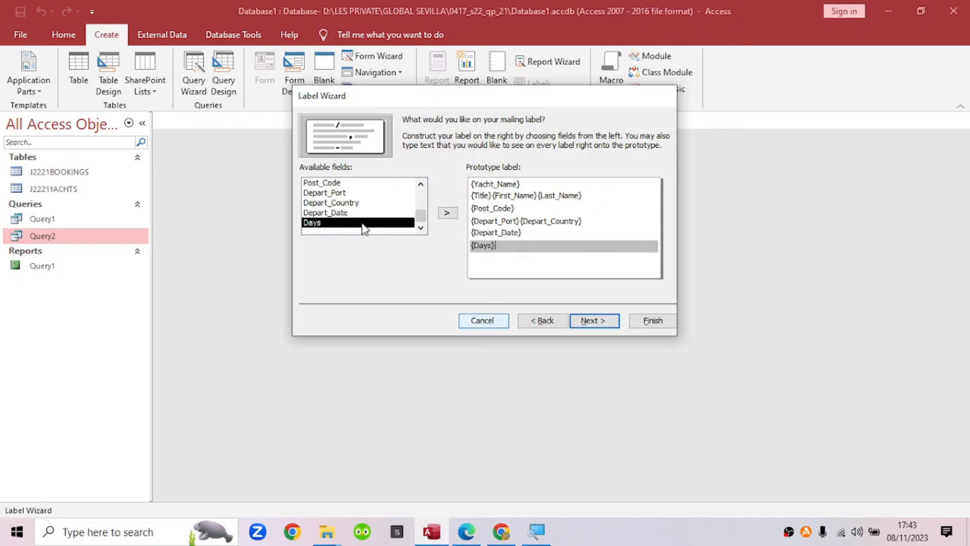
Step: Underline the exam paper's Last_Name sort requirement, and set the Access labels to be sorted by Last_Name
{"action": "left_click", "coordinate": [599, 319]}
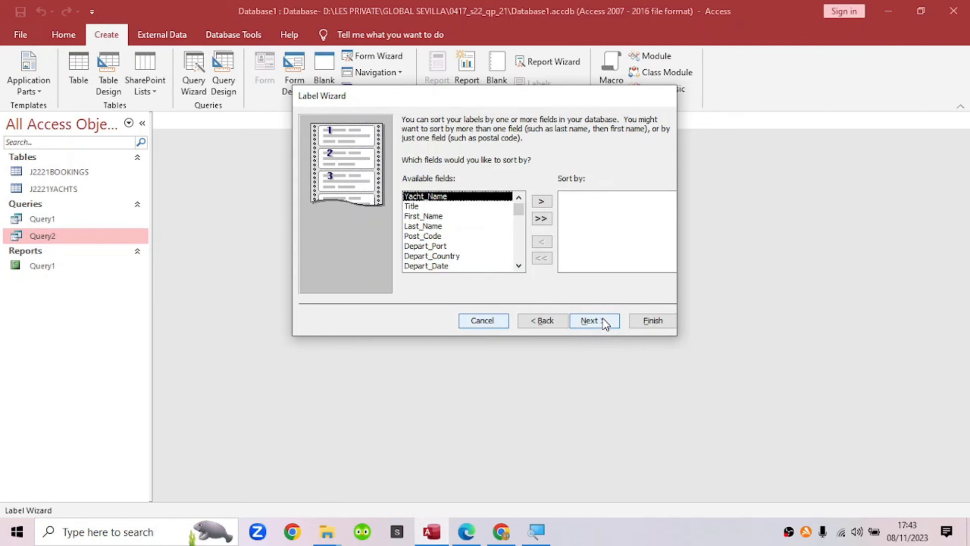
{"action": "left_click", "coordinate": [465, 538]}
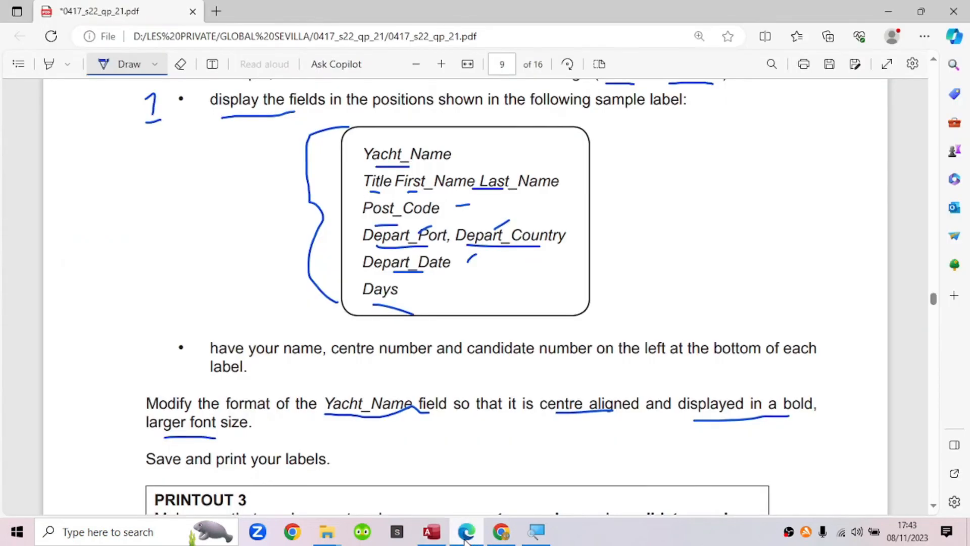
{"action": "scroll", "coordinate": [467, 264], "scroll_direction": "up", "scroll_amount": 3}
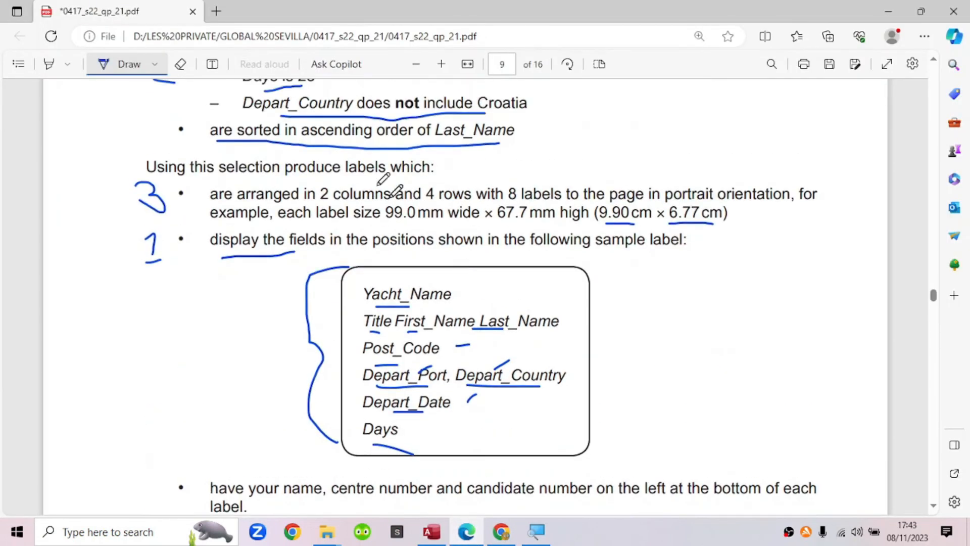
{"action": "left_click_drag", "start_coordinate": [312, 143], "coordinate": [477, 147]}
{"action": "left_click", "coordinate": [432, 531]}
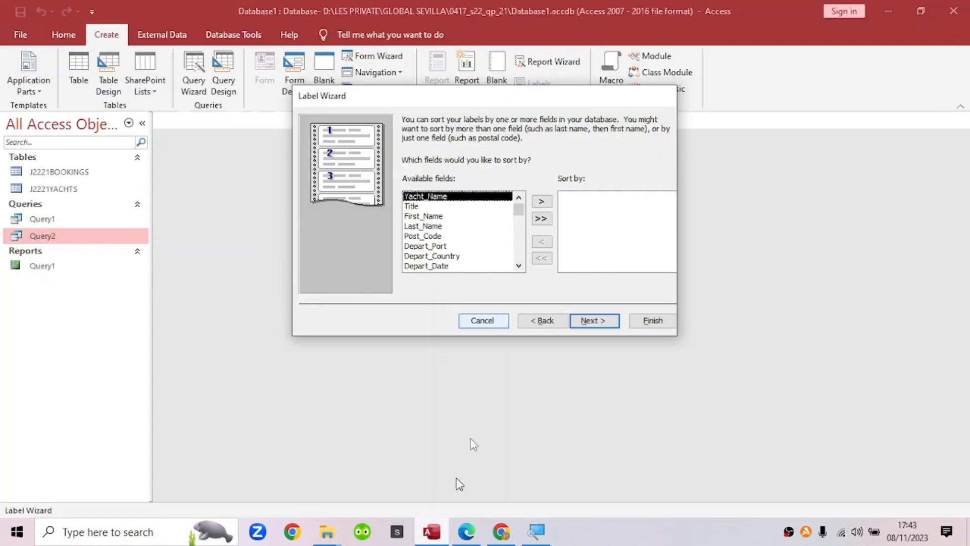
{"action": "left_click", "coordinate": [432, 225]}
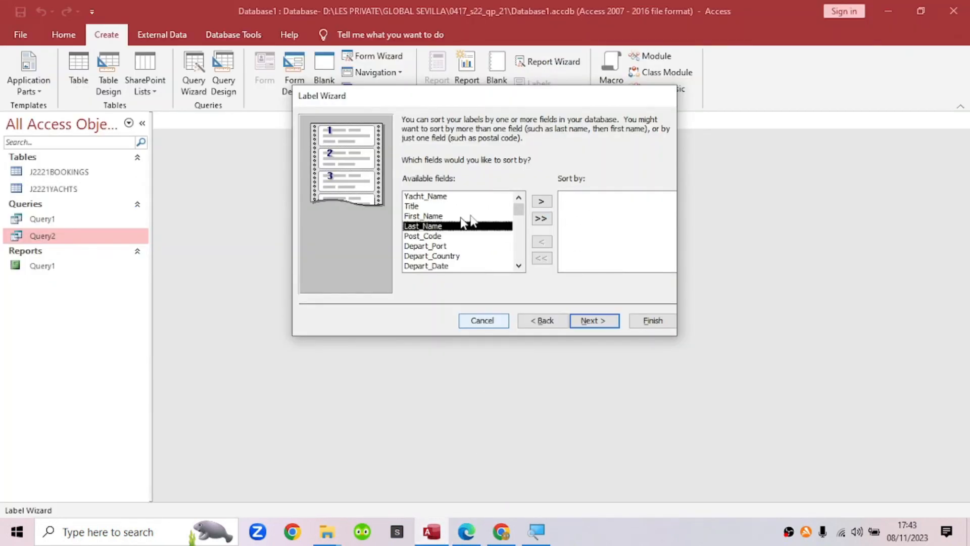
{"action": "left_click", "coordinate": [541, 201]}
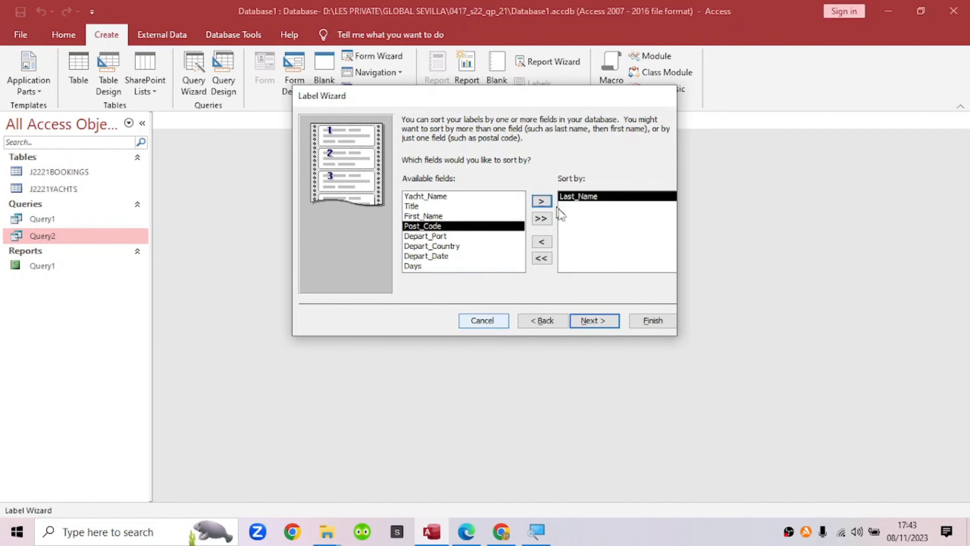
{"action": "left_click", "coordinate": [590, 320]}
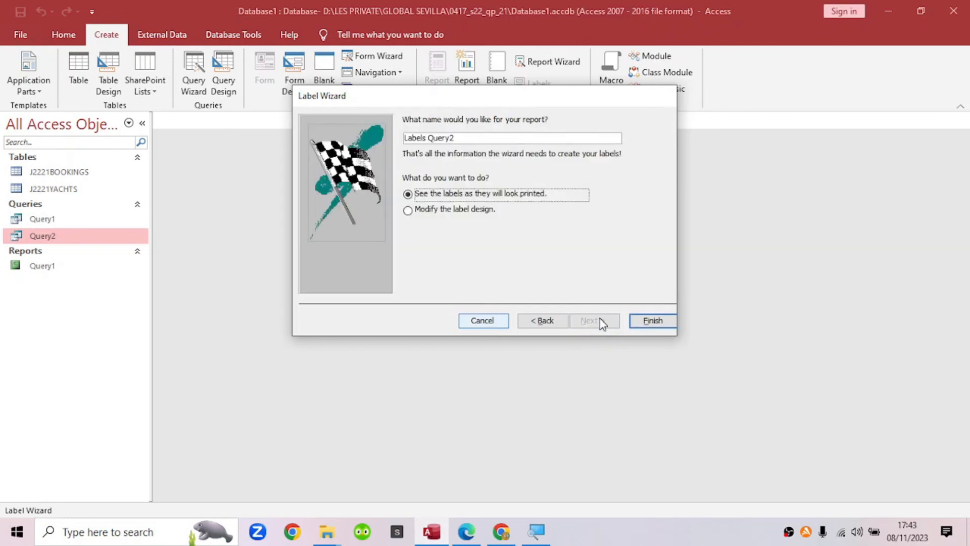
Step: Underline the exam paper's candidate details requirement, and add the candidate's name, centre number and candidate number as the label's last line
{"action": "left_click", "coordinate": [536, 322]}
{"action": "left_click", "coordinate": [542, 323]}
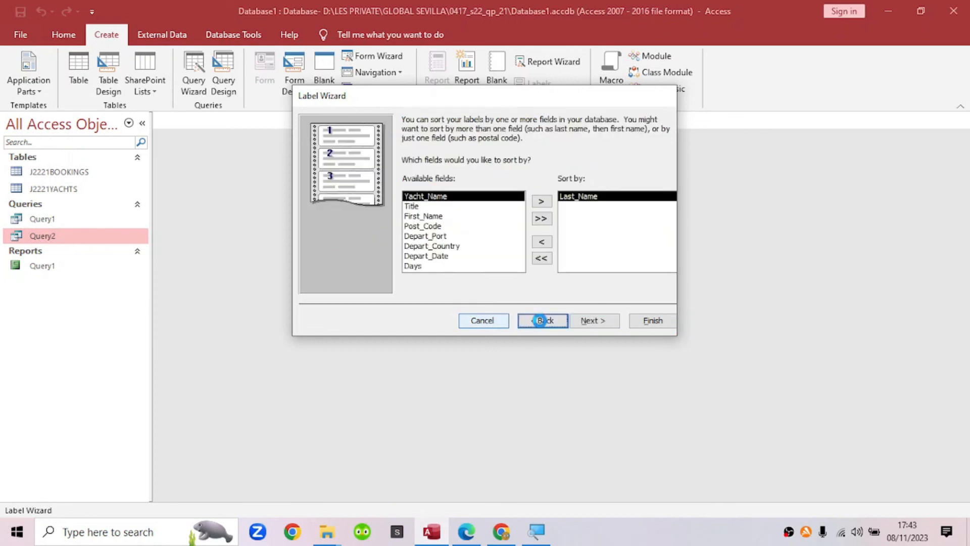
{"action": "left_click", "coordinate": [503, 247]}
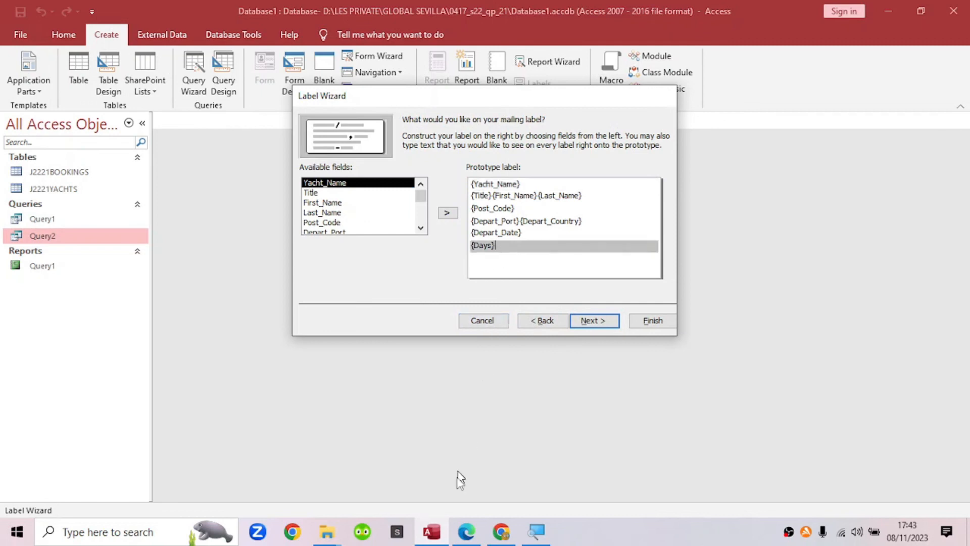
{"action": "left_click", "coordinate": [466, 531]}
{"action": "scroll", "coordinate": [464, 481], "scroll_direction": "down", "scroll_amount": 4}
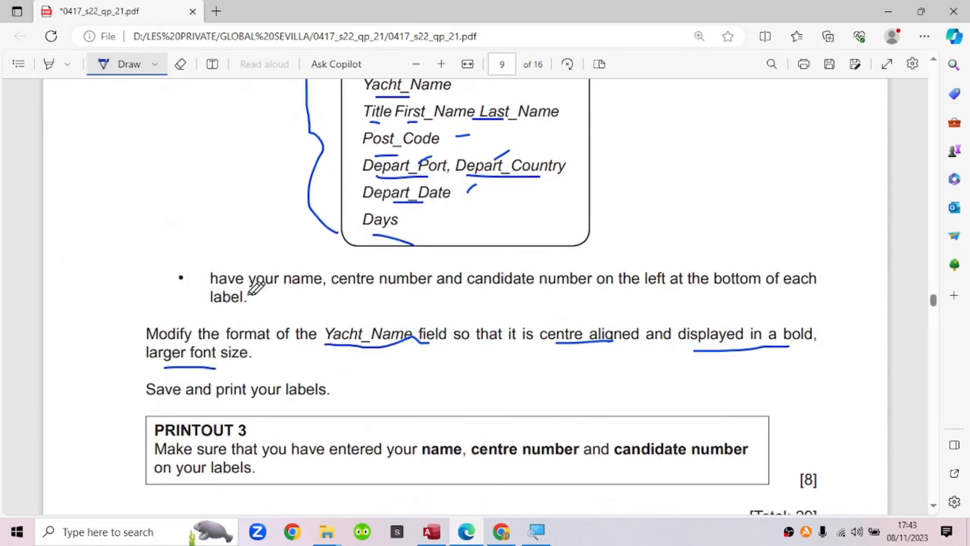
{"action": "left_click_drag", "start_coordinate": [249, 290], "coordinate": [779, 288]}
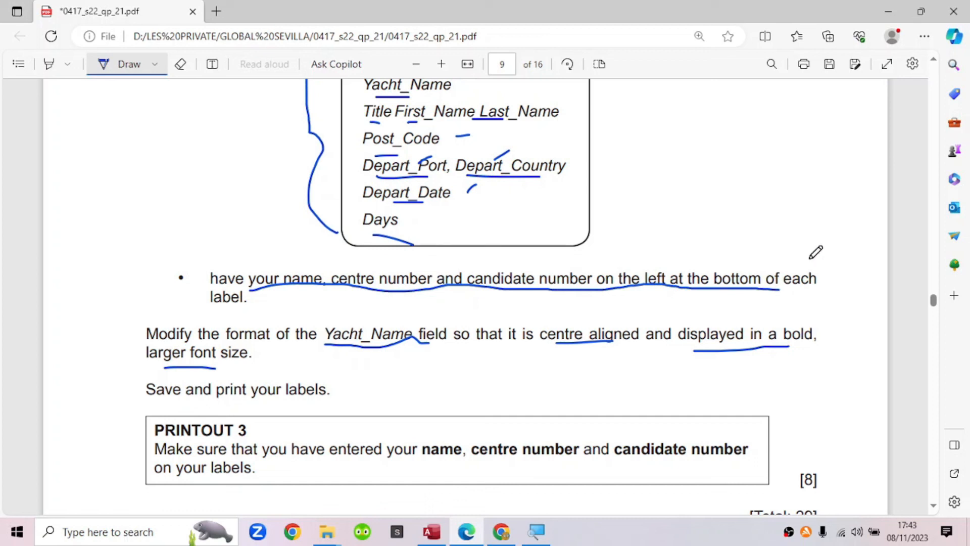
{"action": "left_click", "coordinate": [441, 543]}
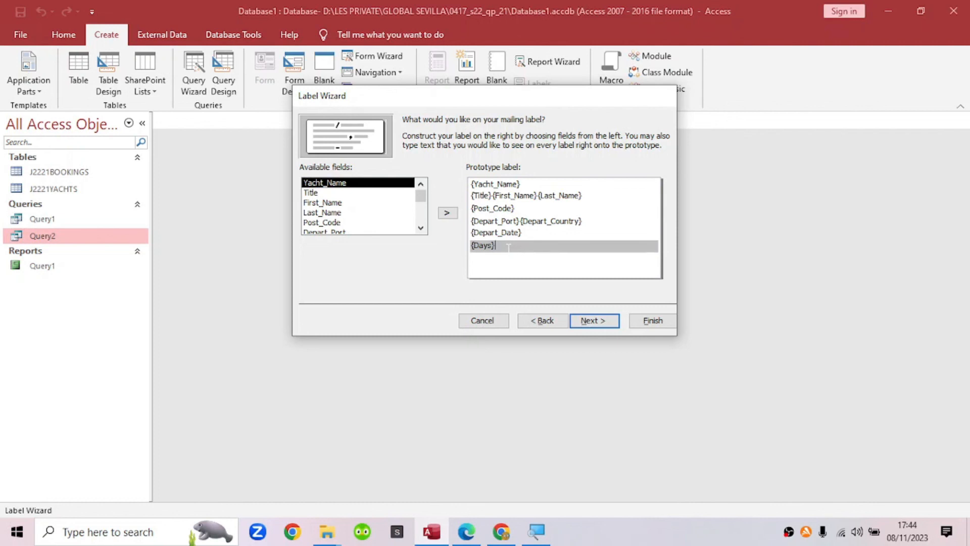
{"action": "key", "text": "Return"}
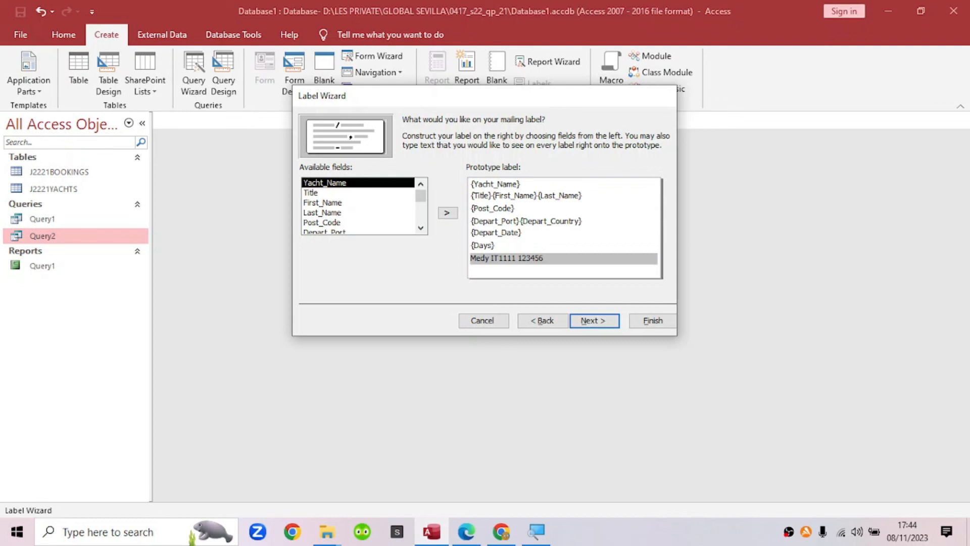
Step: Finish the label wizard with the labels shown as they will look printed, and look through the previewed page
{"action": "left_click", "coordinate": [592, 323]}
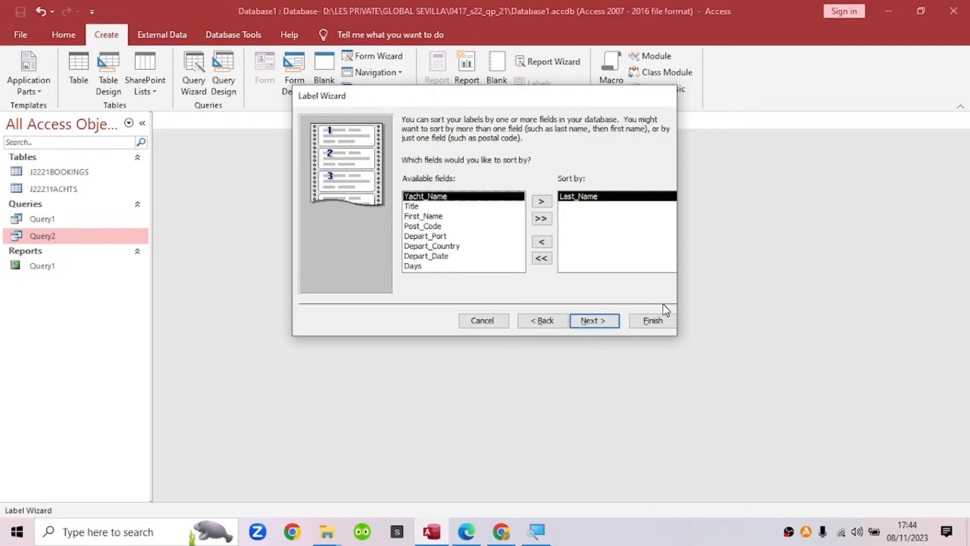
{"action": "left_click", "coordinate": [605, 322]}
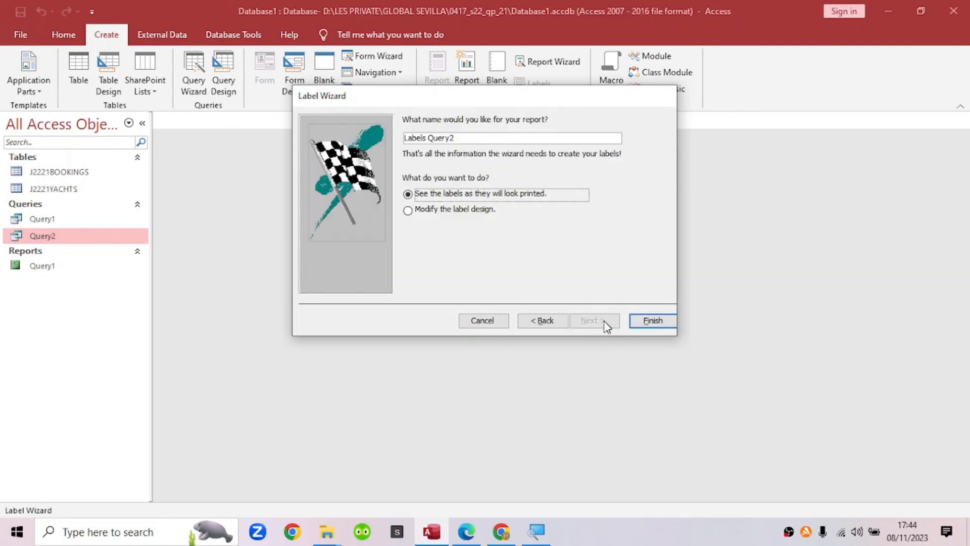
{"action": "left_click", "coordinate": [644, 321]}
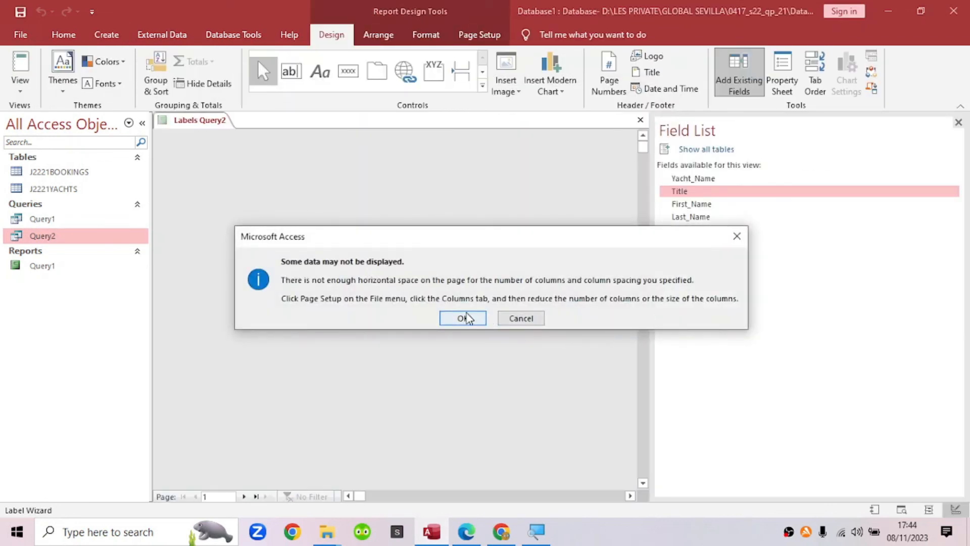
{"action": "left_click", "coordinate": [462, 319]}
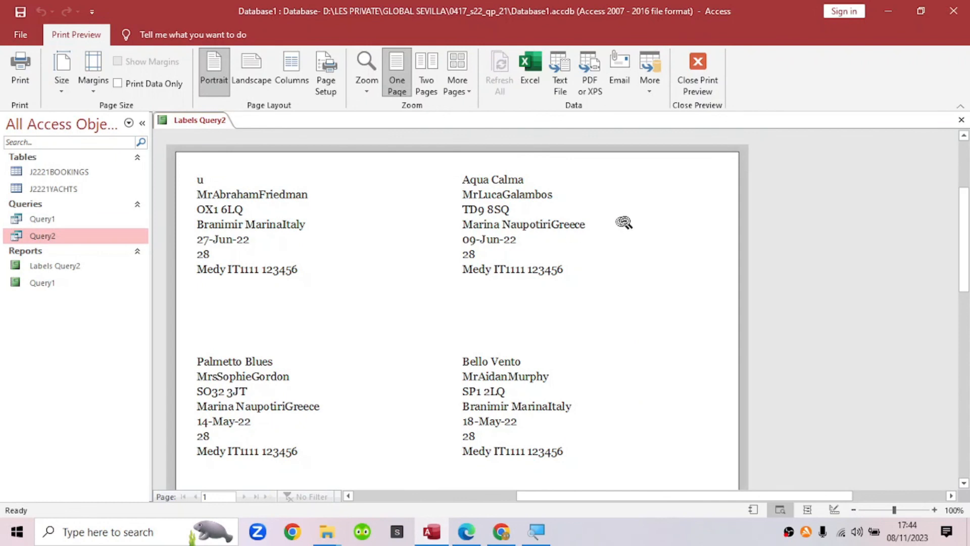
{"action": "scroll", "coordinate": [631, 220], "scroll_direction": "down", "scroll_amount": 3}
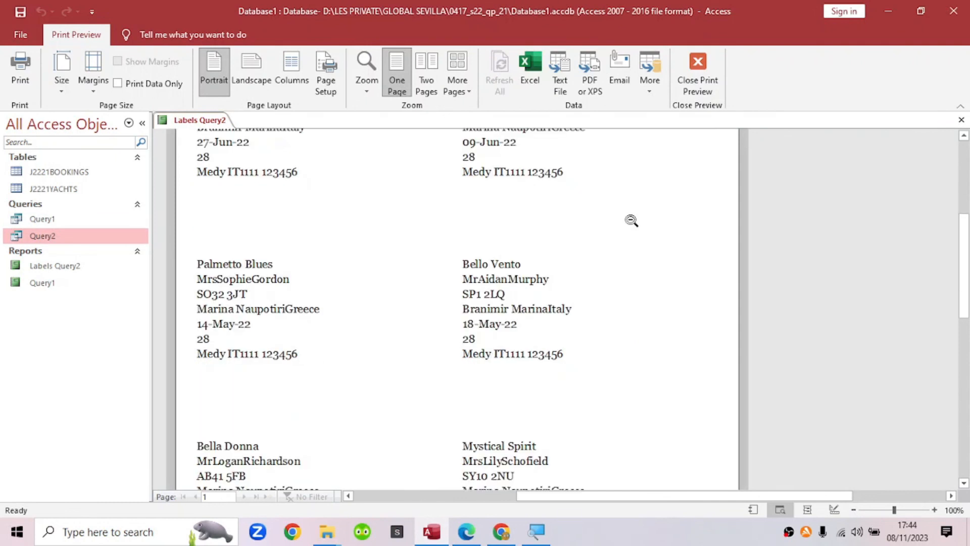
{"action": "scroll", "coordinate": [631, 220], "scroll_direction": "down", "scroll_amount": 15}
{"action": "scroll", "coordinate": [667, 336], "scroll_direction": "up", "scroll_amount": 5}
{"action": "scroll", "coordinate": [674, 335], "scroll_direction": "up", "scroll_amount": 3}
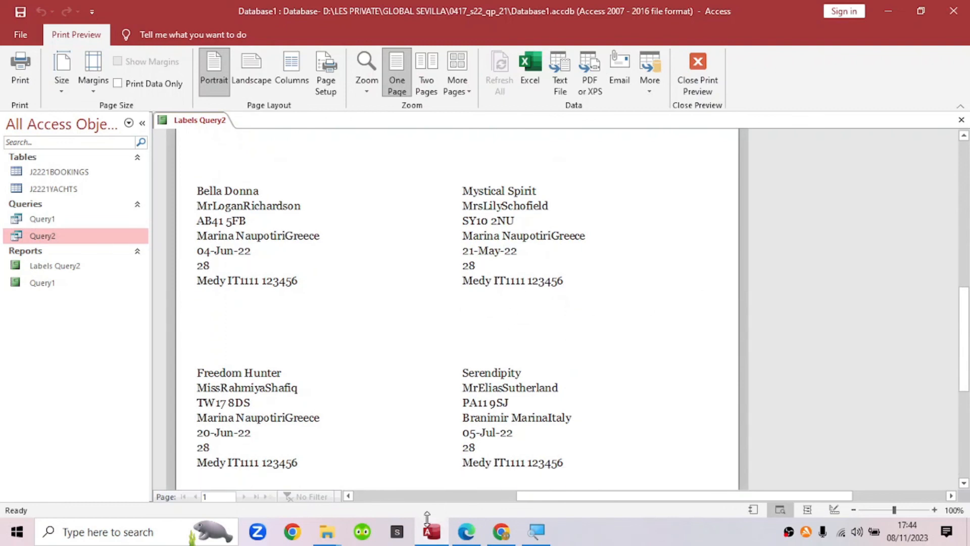
Step: Underline the "Save and print your labels" instruction and the PRINTOUT 3 heading on the exam paper, and return to Access
{"action": "left_click", "coordinate": [465, 537]}
{"action": "scroll", "coordinate": [431, 419], "scroll_direction": "down", "scroll_amount": 3}
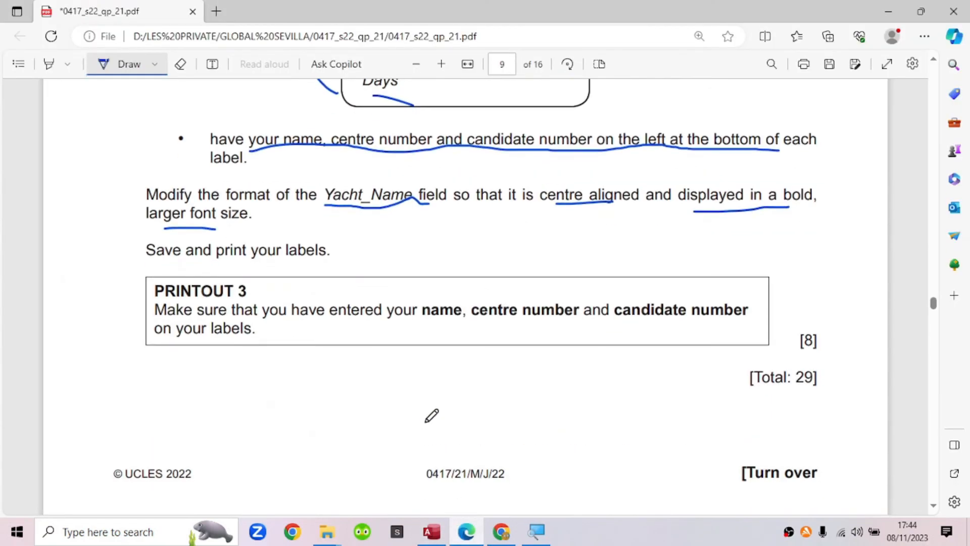
{"action": "left_click_drag", "start_coordinate": [155, 262], "coordinate": [316, 260]}
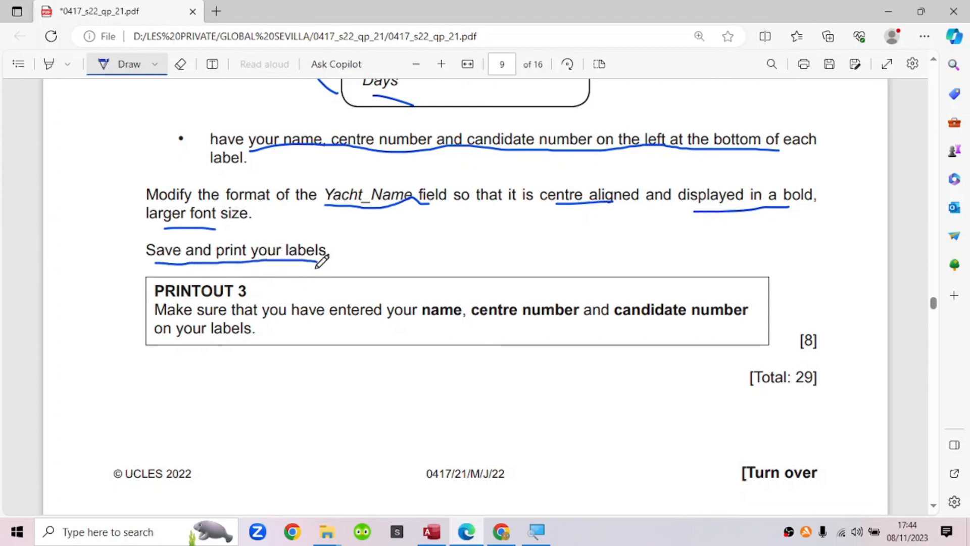
{"action": "scroll", "coordinate": [323, 300], "scroll_direction": "down", "scroll_amount": 1}
{"action": "left_click_drag", "start_coordinate": [172, 232], "coordinate": [245, 227]}
{"action": "left_click", "coordinate": [432, 532]}
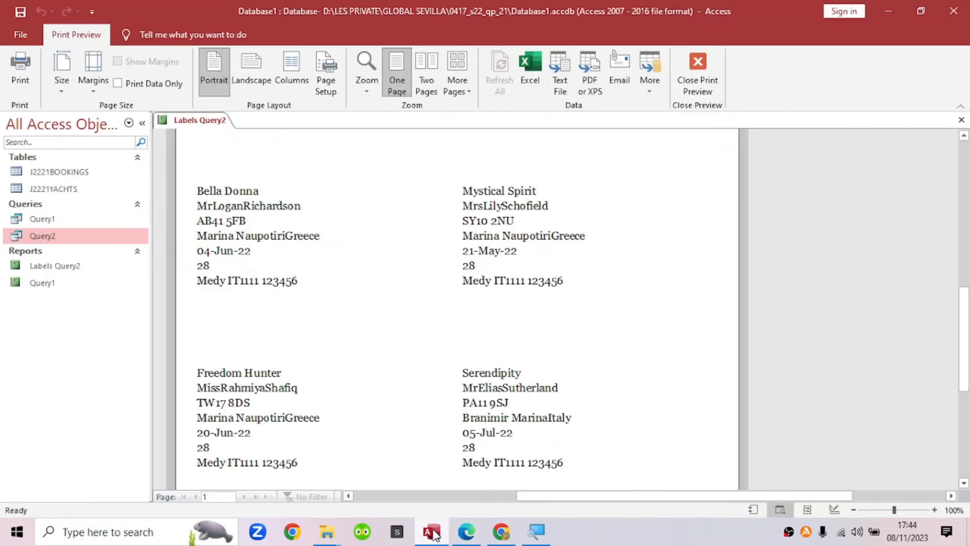
Step: Start printing all pages of the Query2 labels report with Microsoft Print to PDF, up to choosing the output file
{"action": "right_click", "coordinate": [202, 122]}
{"action": "left_click", "coordinate": [20, 68]}
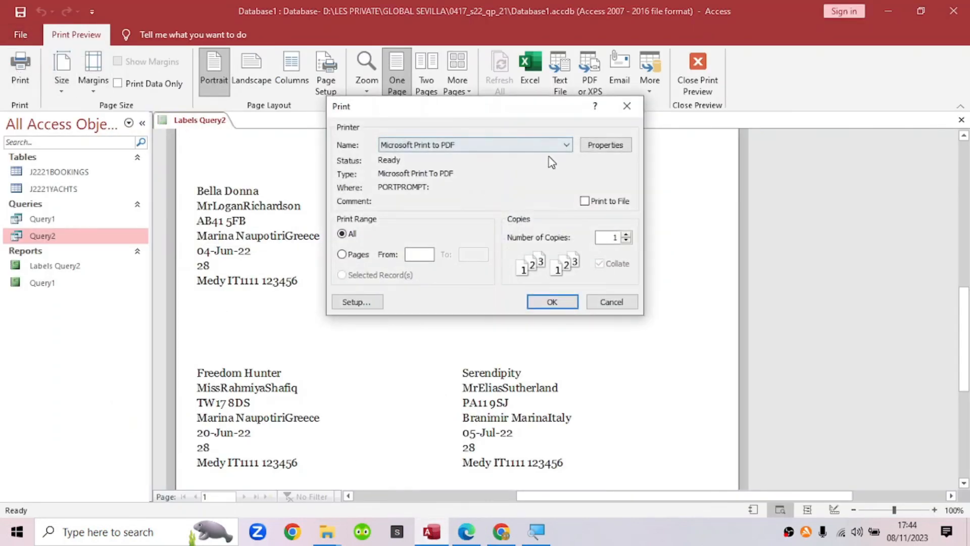
{"action": "left_click", "coordinate": [552, 302]}
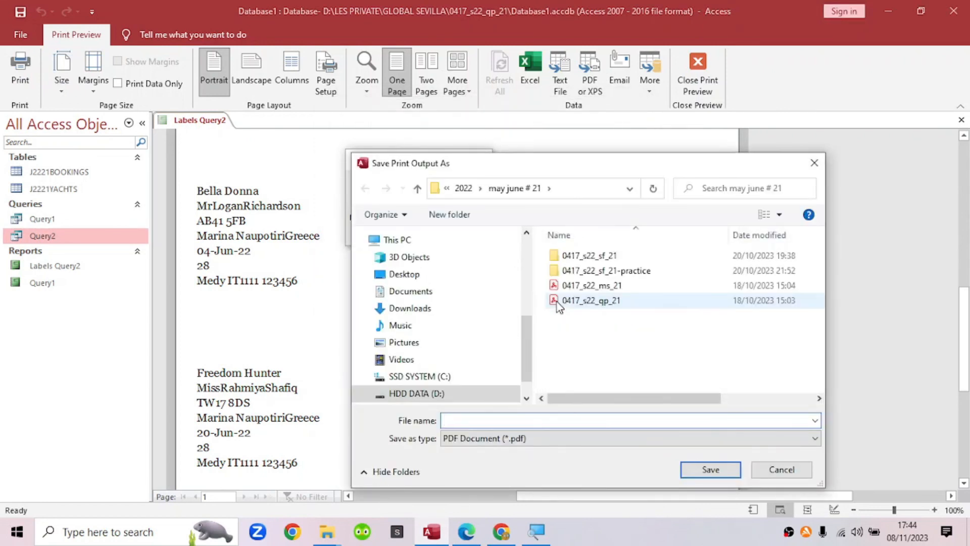
{"action": "left_click", "coordinate": [447, 190]}
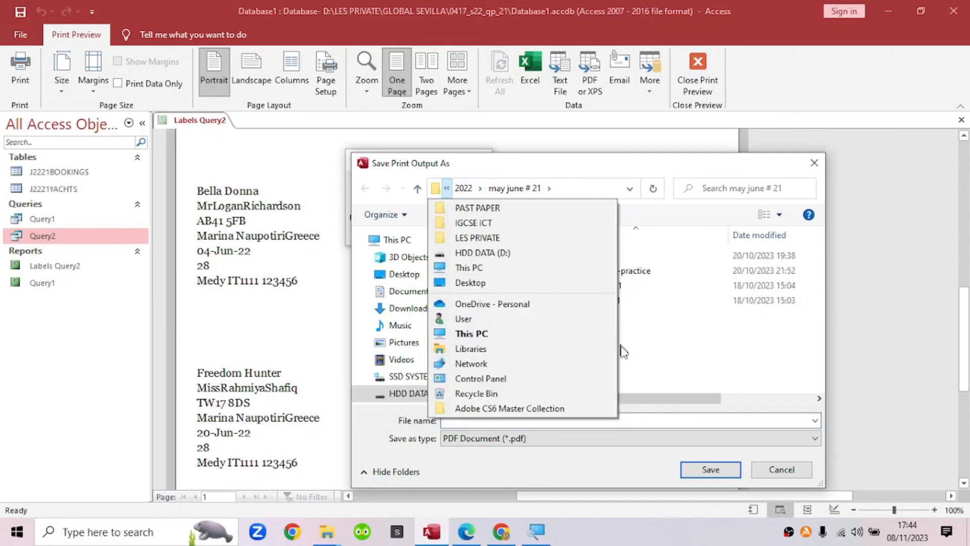
{"action": "left_click", "coordinate": [681, 338]}
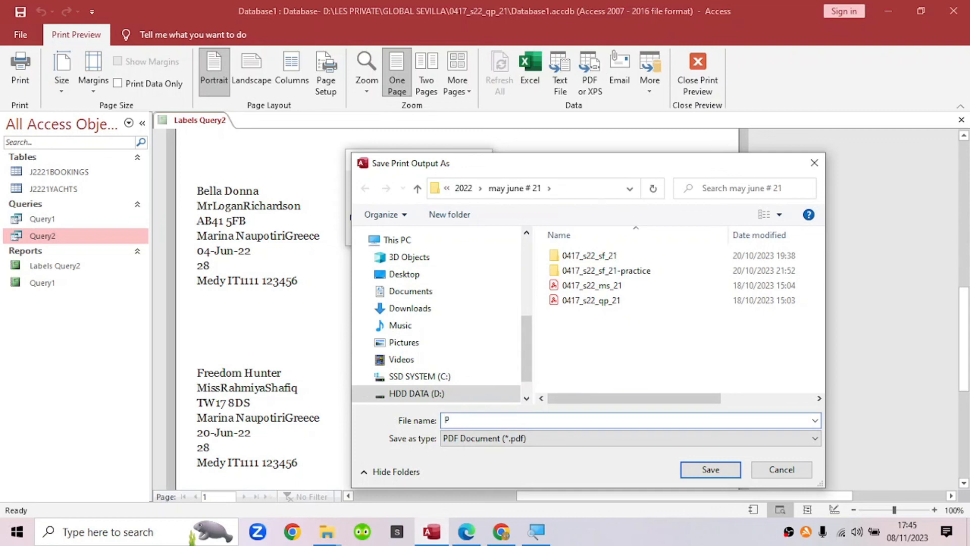
Step: Switch to the exam paper in Edge, turn off drawing mode and copy the PRINTOUT 3 heading text
{"action": "left_click", "coordinate": [466, 531]}
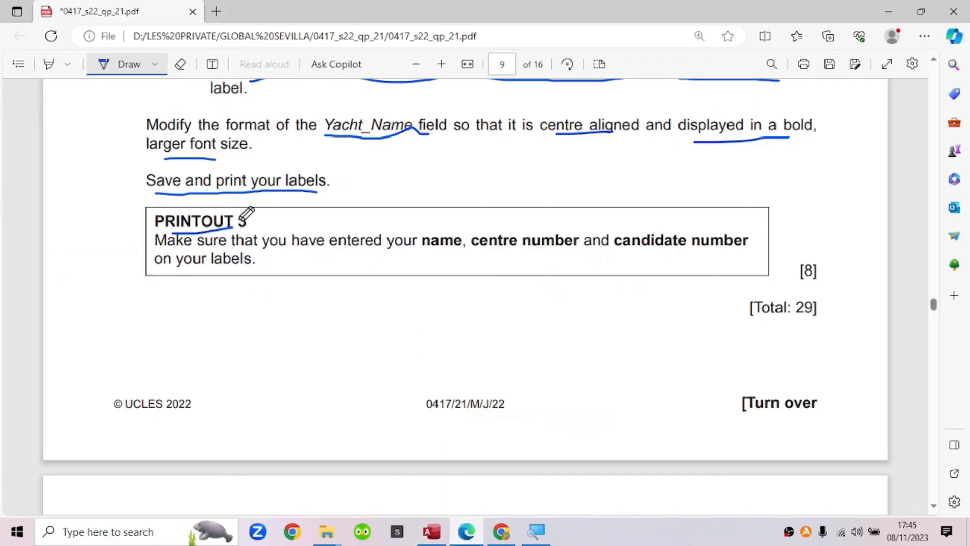
{"action": "key", "text": "F1"}
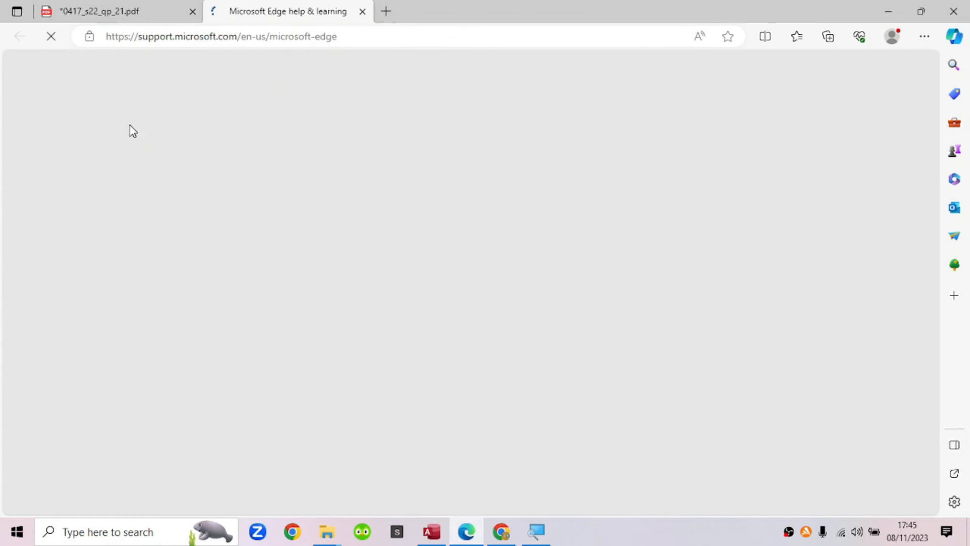
{"action": "left_click", "coordinate": [124, 10]}
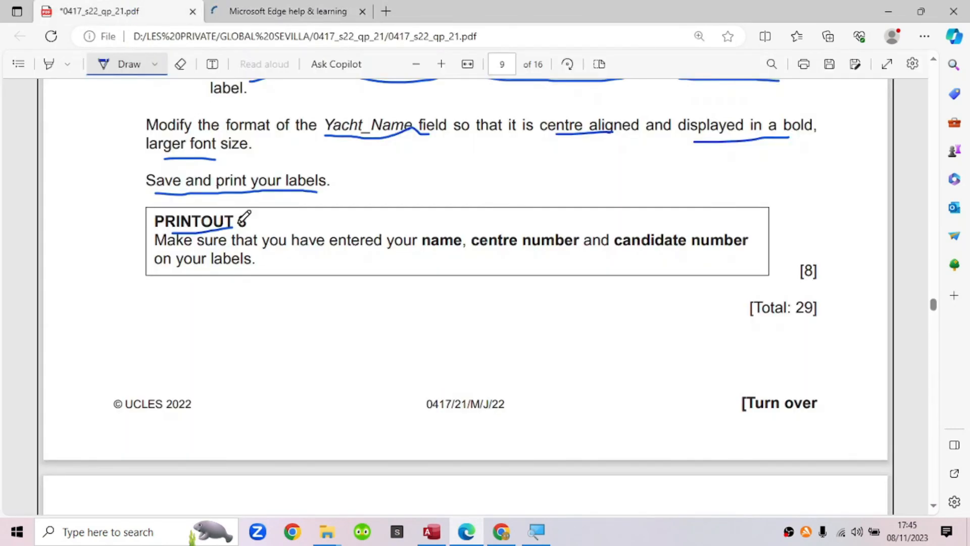
{"action": "key", "text": "Escape"}
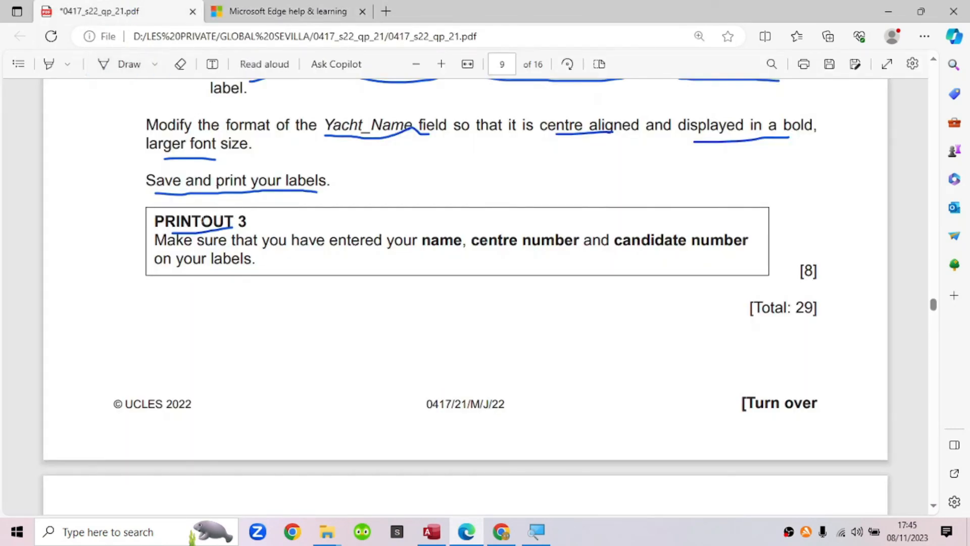
{"action": "mouse_move", "coordinate": [244, 221]}
{"action": "left_mouse_down"}
{"action": "mouse_move", "coordinate": [156, 222]}
{"action": "mouse_move", "coordinate": [246, 221]}
{"action": "left_mouse_up"}
{"action": "right_click", "coordinate": [246, 221]}
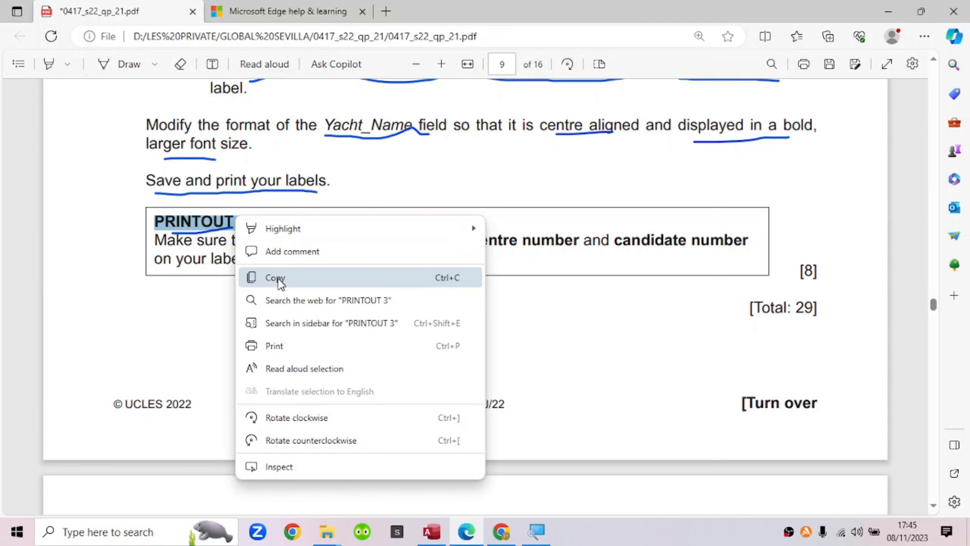
{"action": "left_click", "coordinate": [275, 277]}
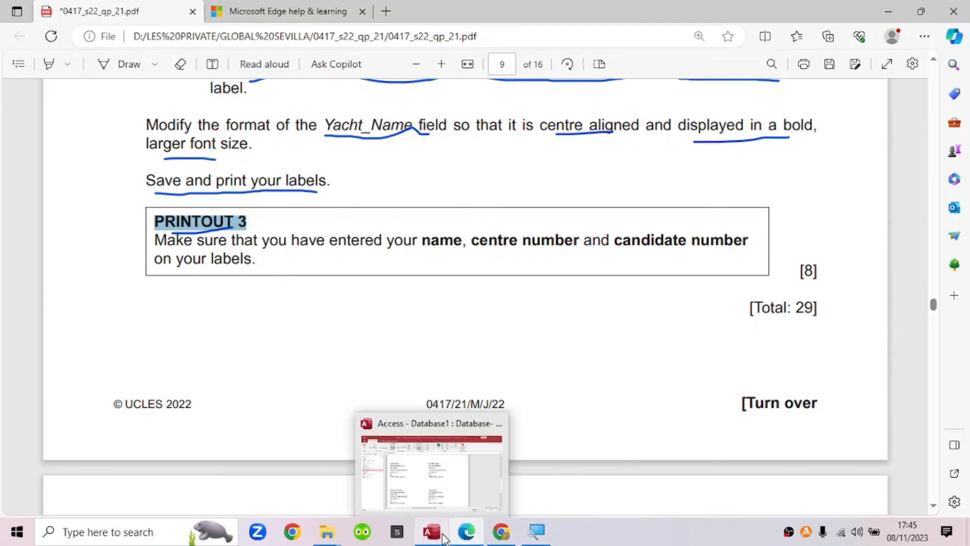
Step: Return to Access and save the labels PDF as PRINTOUT 3 in the may june # 21 folder, completing the print job
{"action": "left_click", "coordinate": [441, 504]}
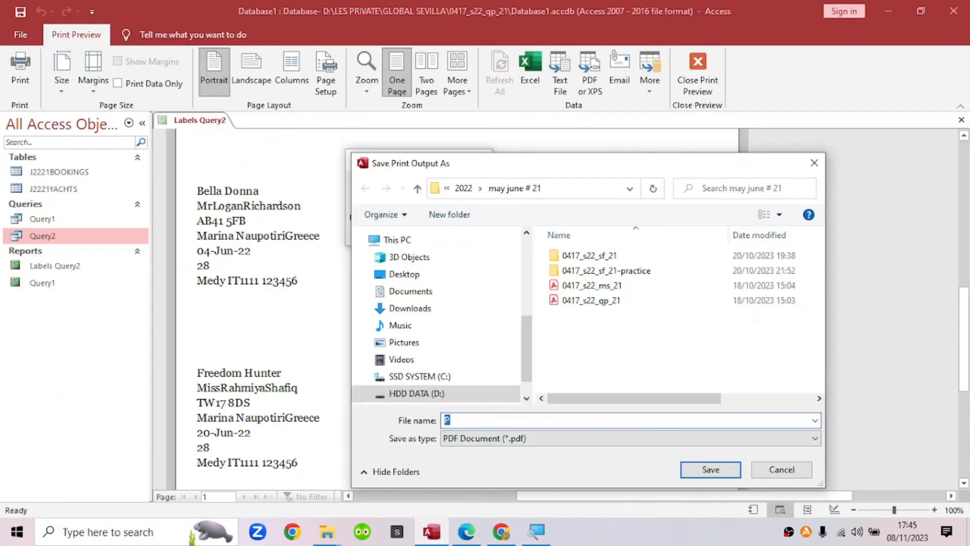
{"action": "right_click", "coordinate": [470, 420]}
{"action": "left_click", "coordinate": [493, 287]}
{"action": "left_click", "coordinate": [719, 469]}
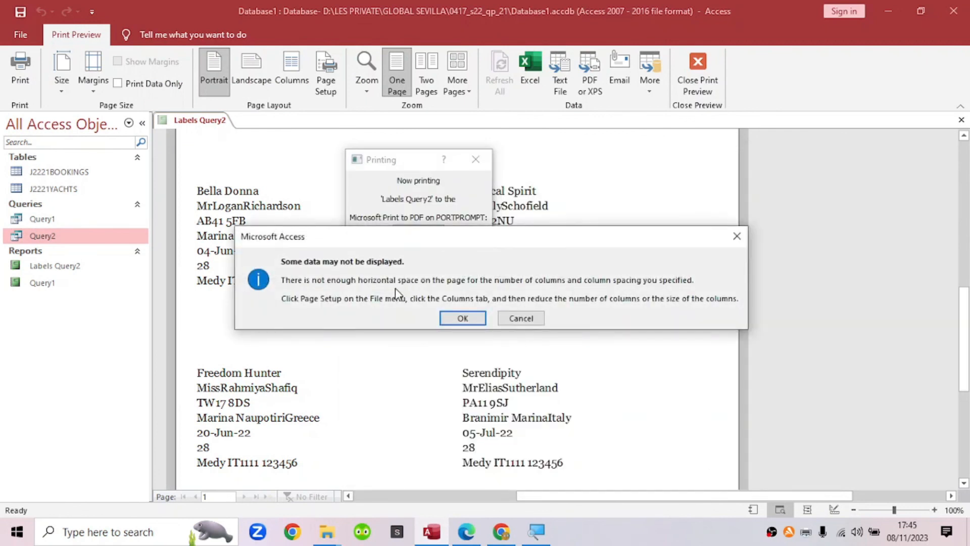
{"action": "left_click", "coordinate": [463, 318]}
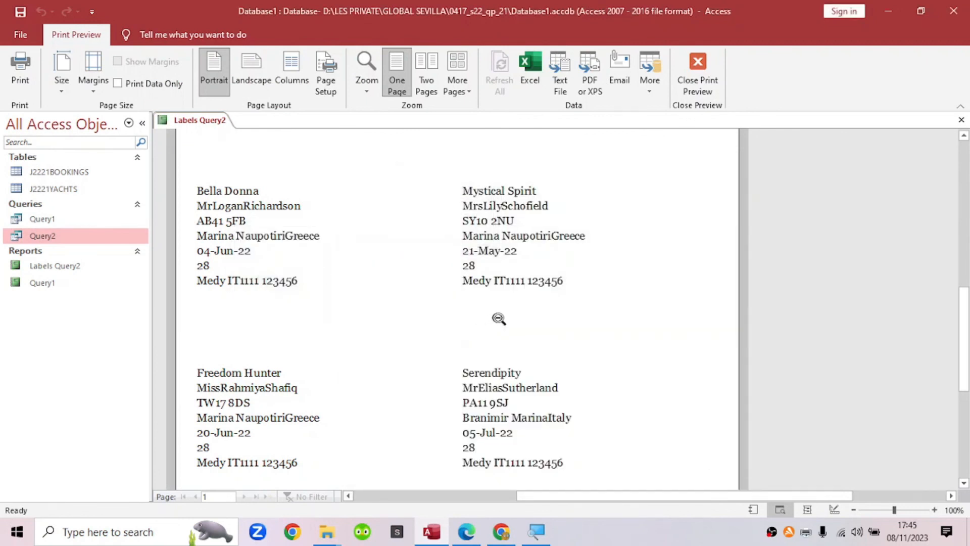
Step: Examine the labels report in Design View with the Field List closed, and in Report View
{"action": "scroll", "coordinate": [566, 336], "scroll_direction": "down", "scroll_amount": 3}
{"action": "scroll", "coordinate": [566, 336], "scroll_direction": "down", "scroll_amount": 1}
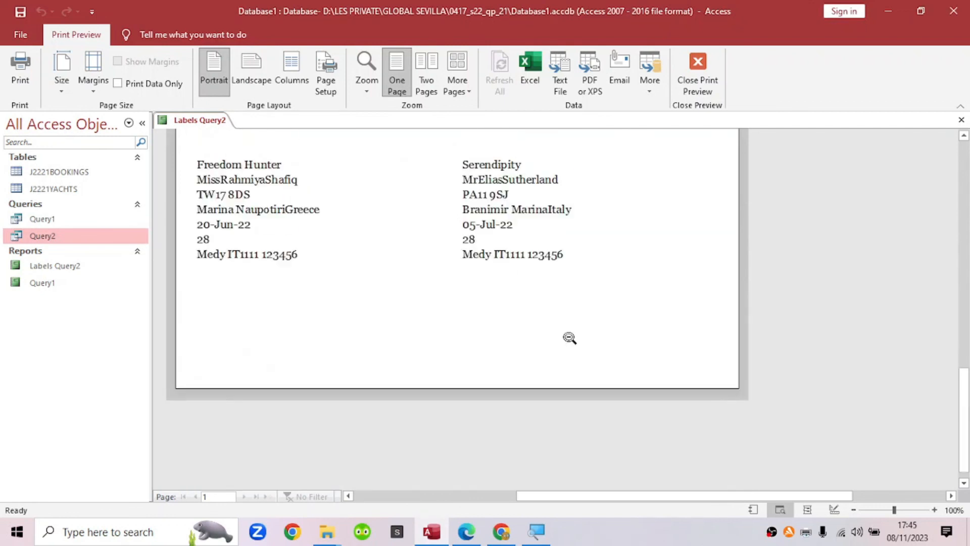
{"action": "right_click", "coordinate": [202, 122]}
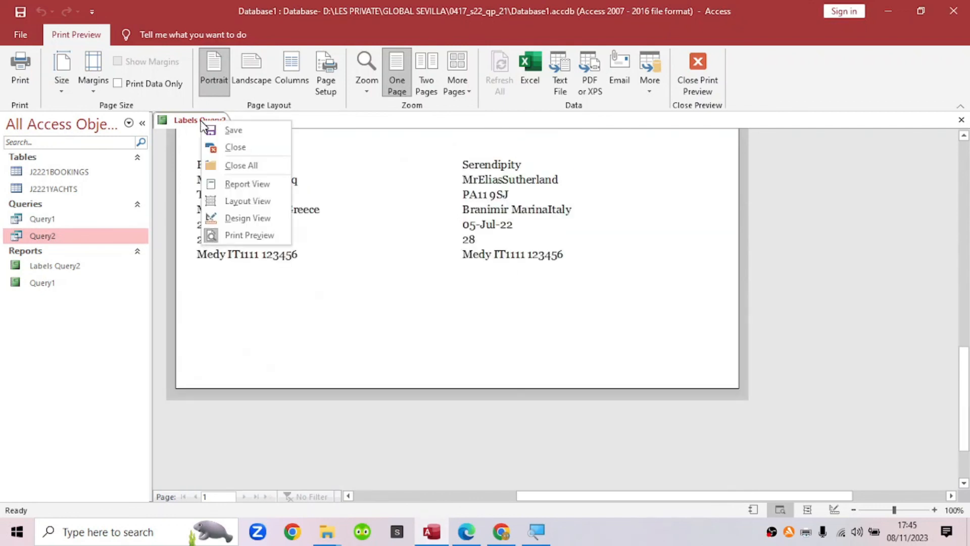
{"action": "left_click", "coordinate": [240, 218]}
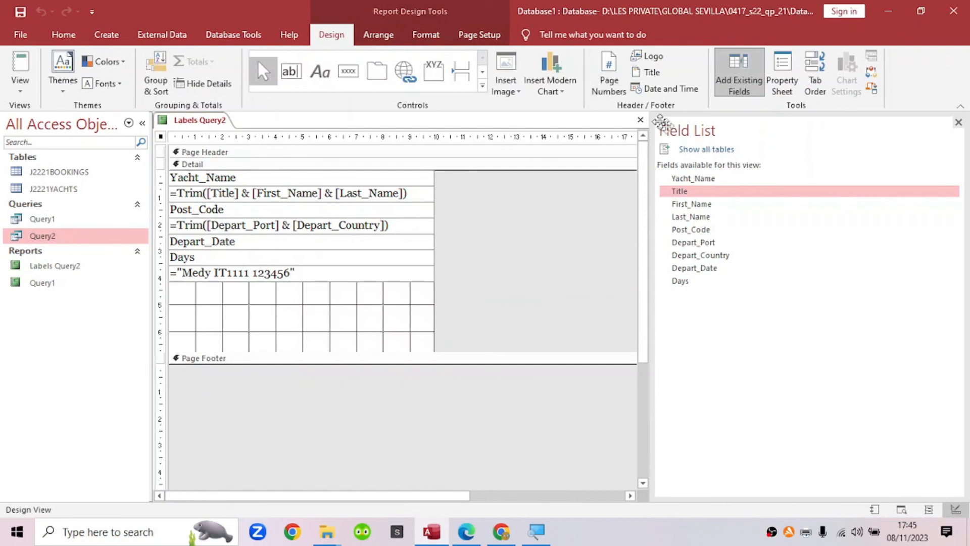
{"action": "left_click", "coordinate": [958, 122]}
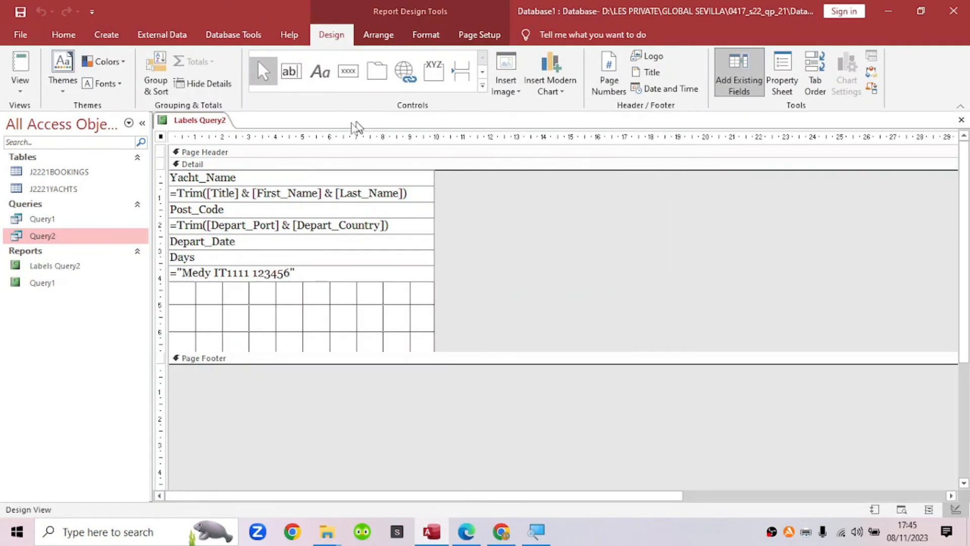
{"action": "right_click", "coordinate": [218, 121]}
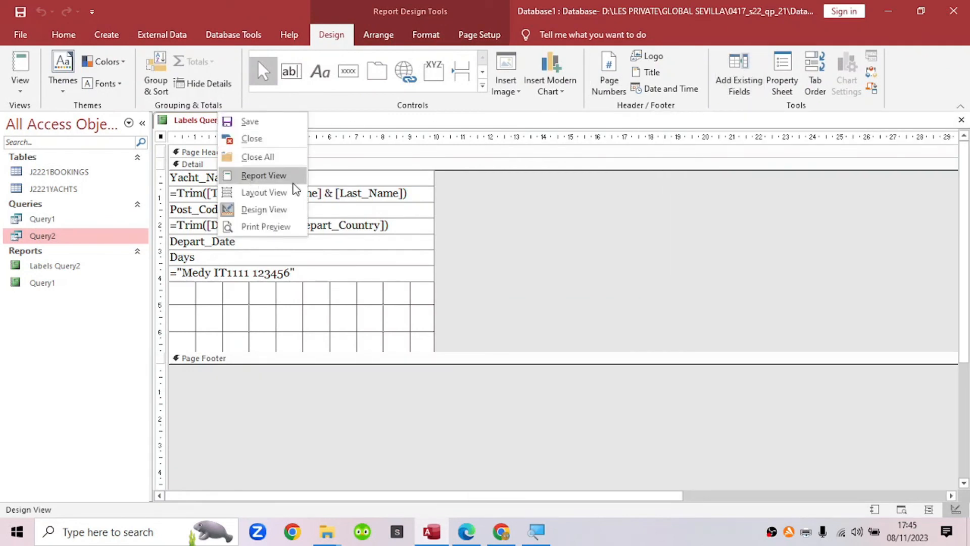
{"action": "left_click", "coordinate": [282, 176]}
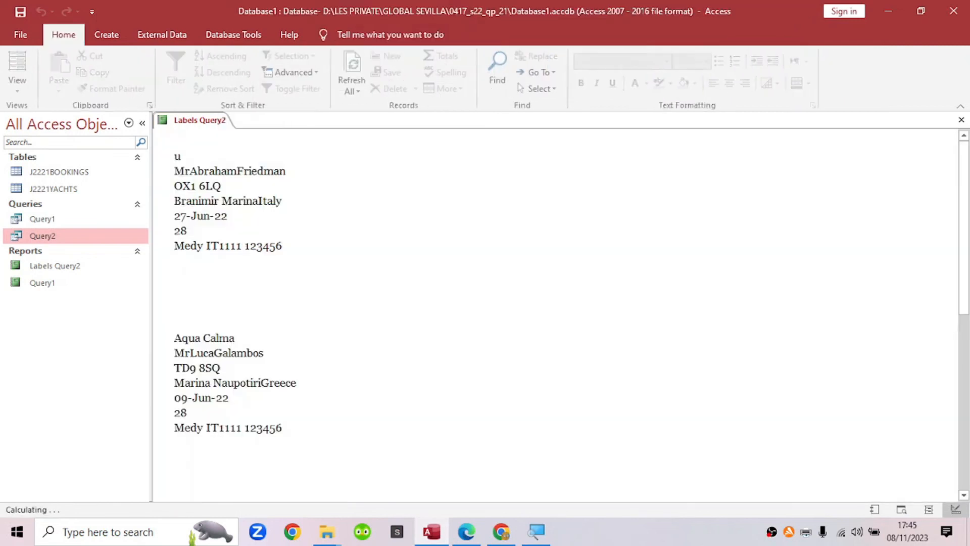
Step: Return the labels report to Print Preview and look through the labels on its page
{"action": "right_click", "coordinate": [195, 121]}
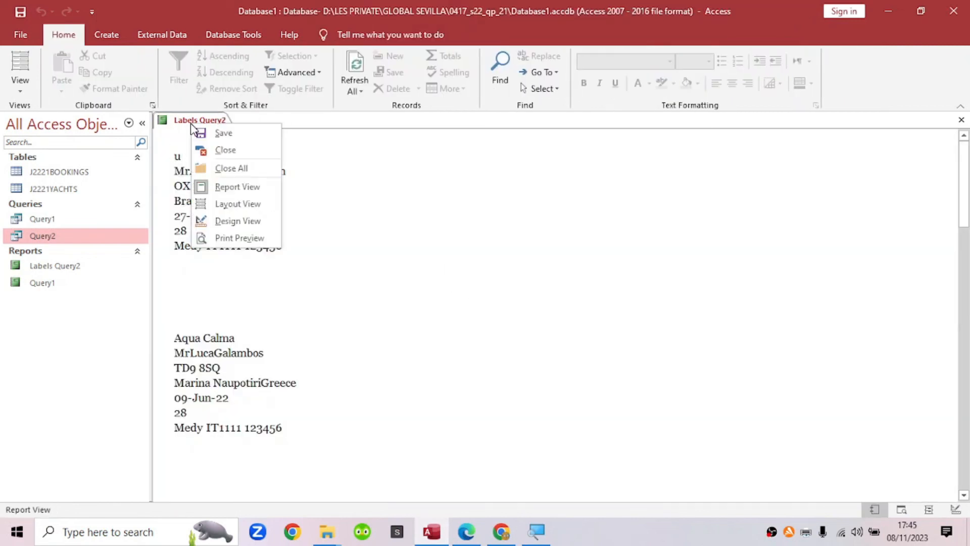
{"action": "left_click", "coordinate": [238, 238]}
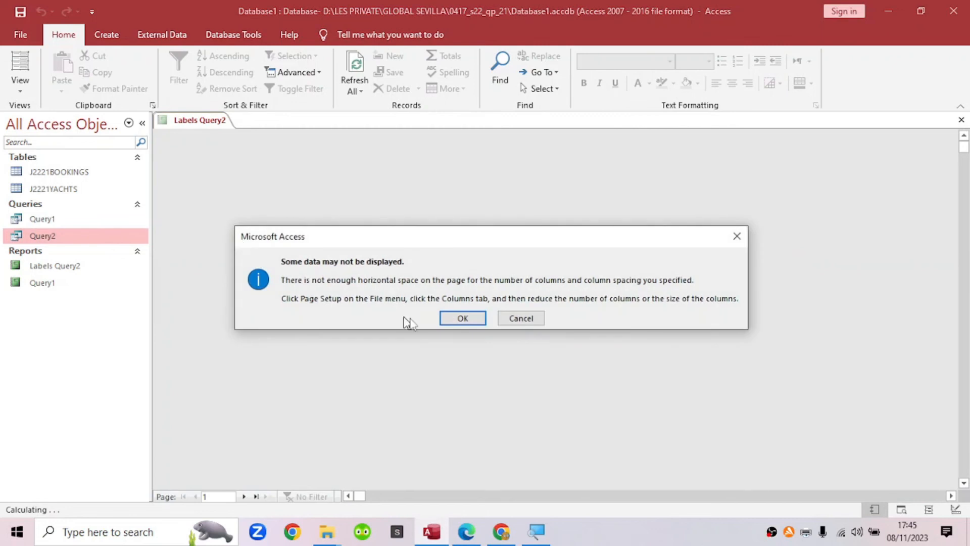
{"action": "left_click", "coordinate": [446, 318]}
{"action": "scroll", "coordinate": [494, 314], "scroll_direction": "up", "scroll_amount": 1}
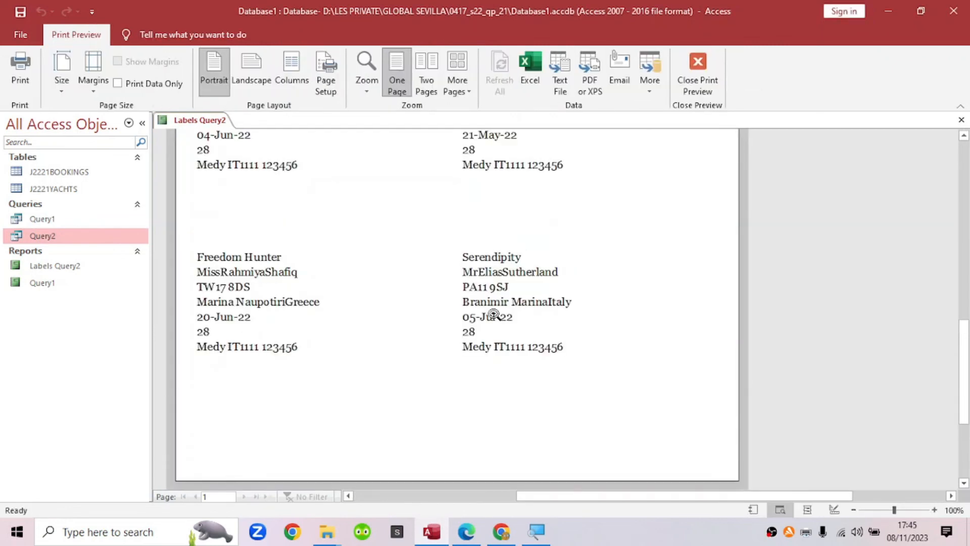
{"action": "scroll", "coordinate": [428, 311], "scroll_direction": "up", "scroll_amount": 2}
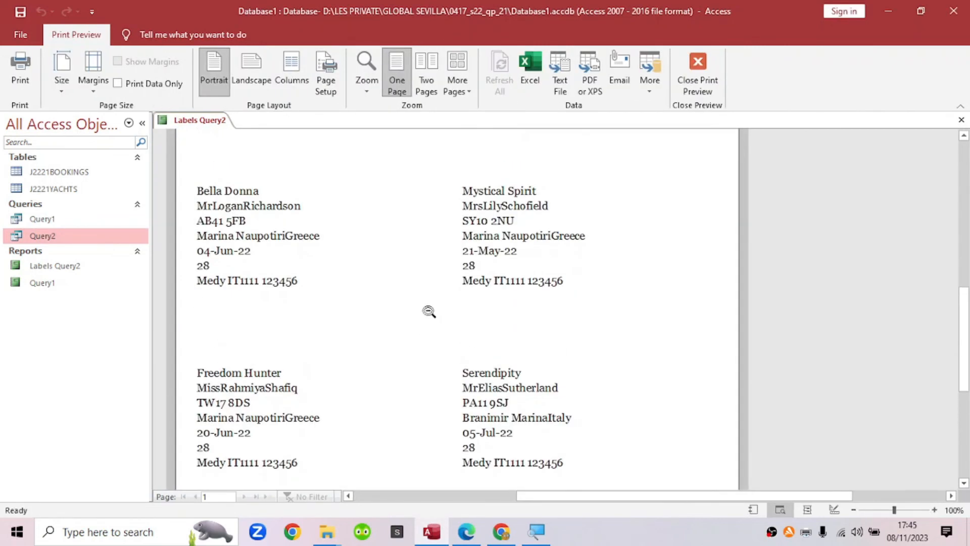
{"action": "scroll", "coordinate": [429, 311], "scroll_direction": "up", "scroll_amount": 2}
{"action": "scroll", "coordinate": [429, 311], "scroll_direction": "down", "scroll_amount": 1}
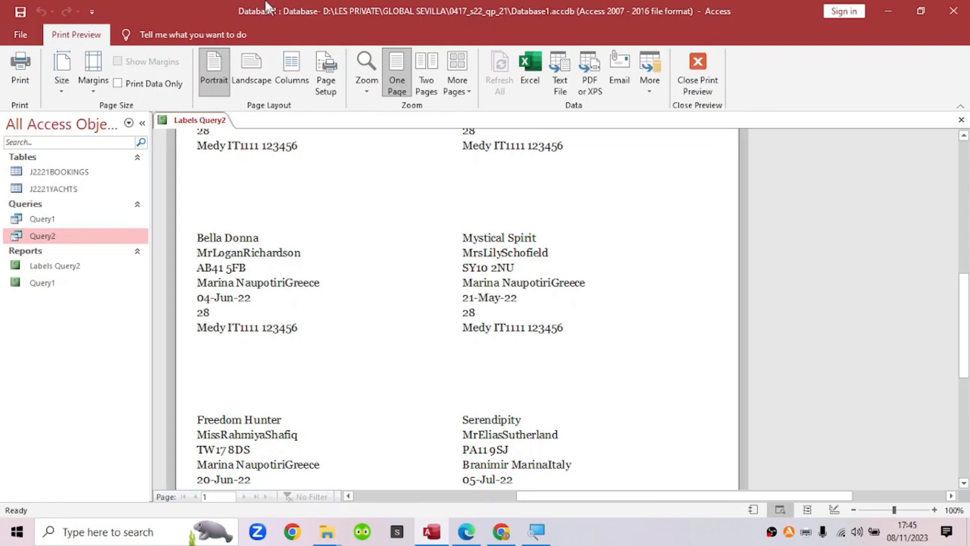
{"action": "scroll", "coordinate": [354, 311], "scroll_direction": "down", "scroll_amount": 3}
{"action": "right_click", "coordinate": [207, 120]}
{"action": "key", "text": "Escape"}
Step: Switch to the exam paper in Edge and go on to Task 4 – Mail Merge to read question 18
{"action": "left_click", "coordinate": [466, 531]}
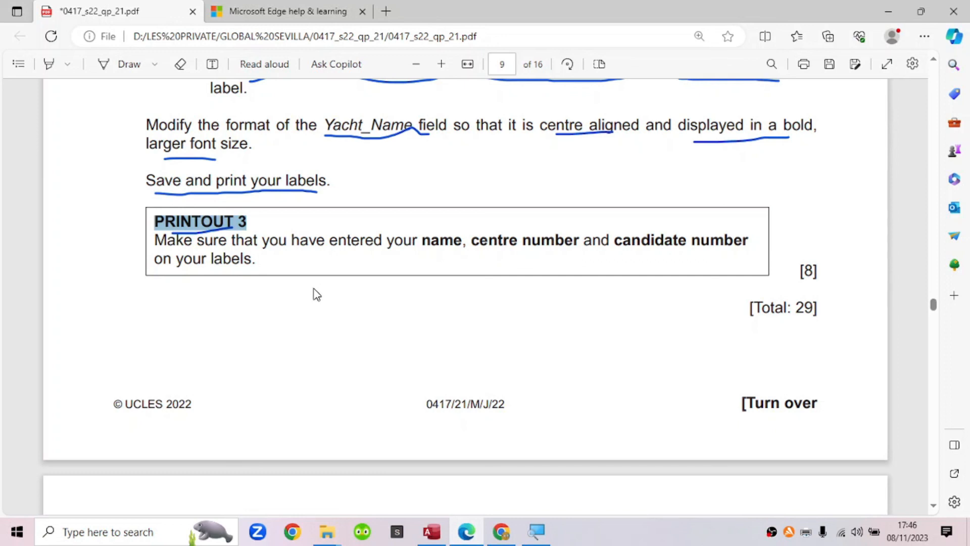
{"action": "scroll", "coordinate": [316, 295], "scroll_direction": "down", "scroll_amount": 3}
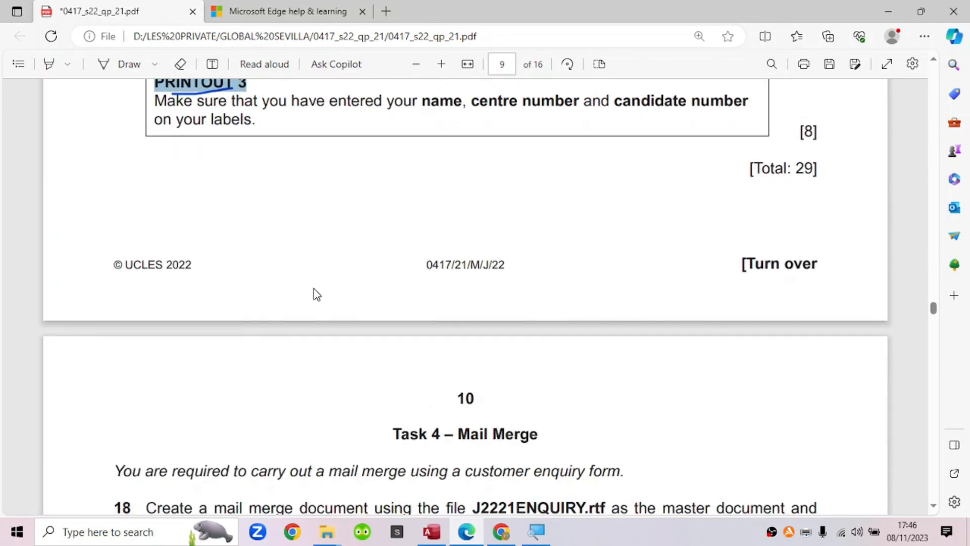
{"action": "scroll", "coordinate": [317, 295], "scroll_direction": "up", "scroll_amount": 4}
{"action": "scroll", "coordinate": [317, 294], "scroll_direction": "down", "scroll_amount": 4}
{"action": "scroll", "coordinate": [317, 294], "scroll_direction": "down", "scroll_amount": 3}
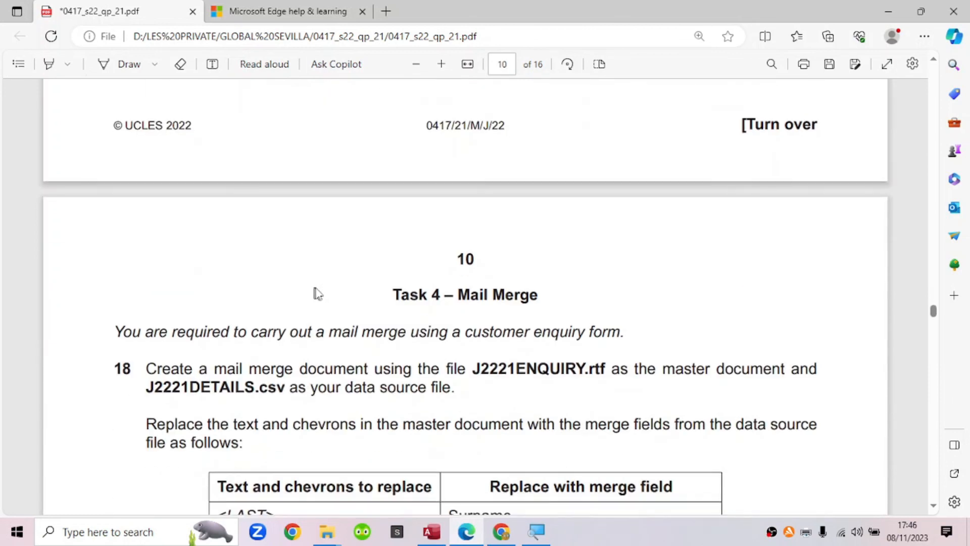